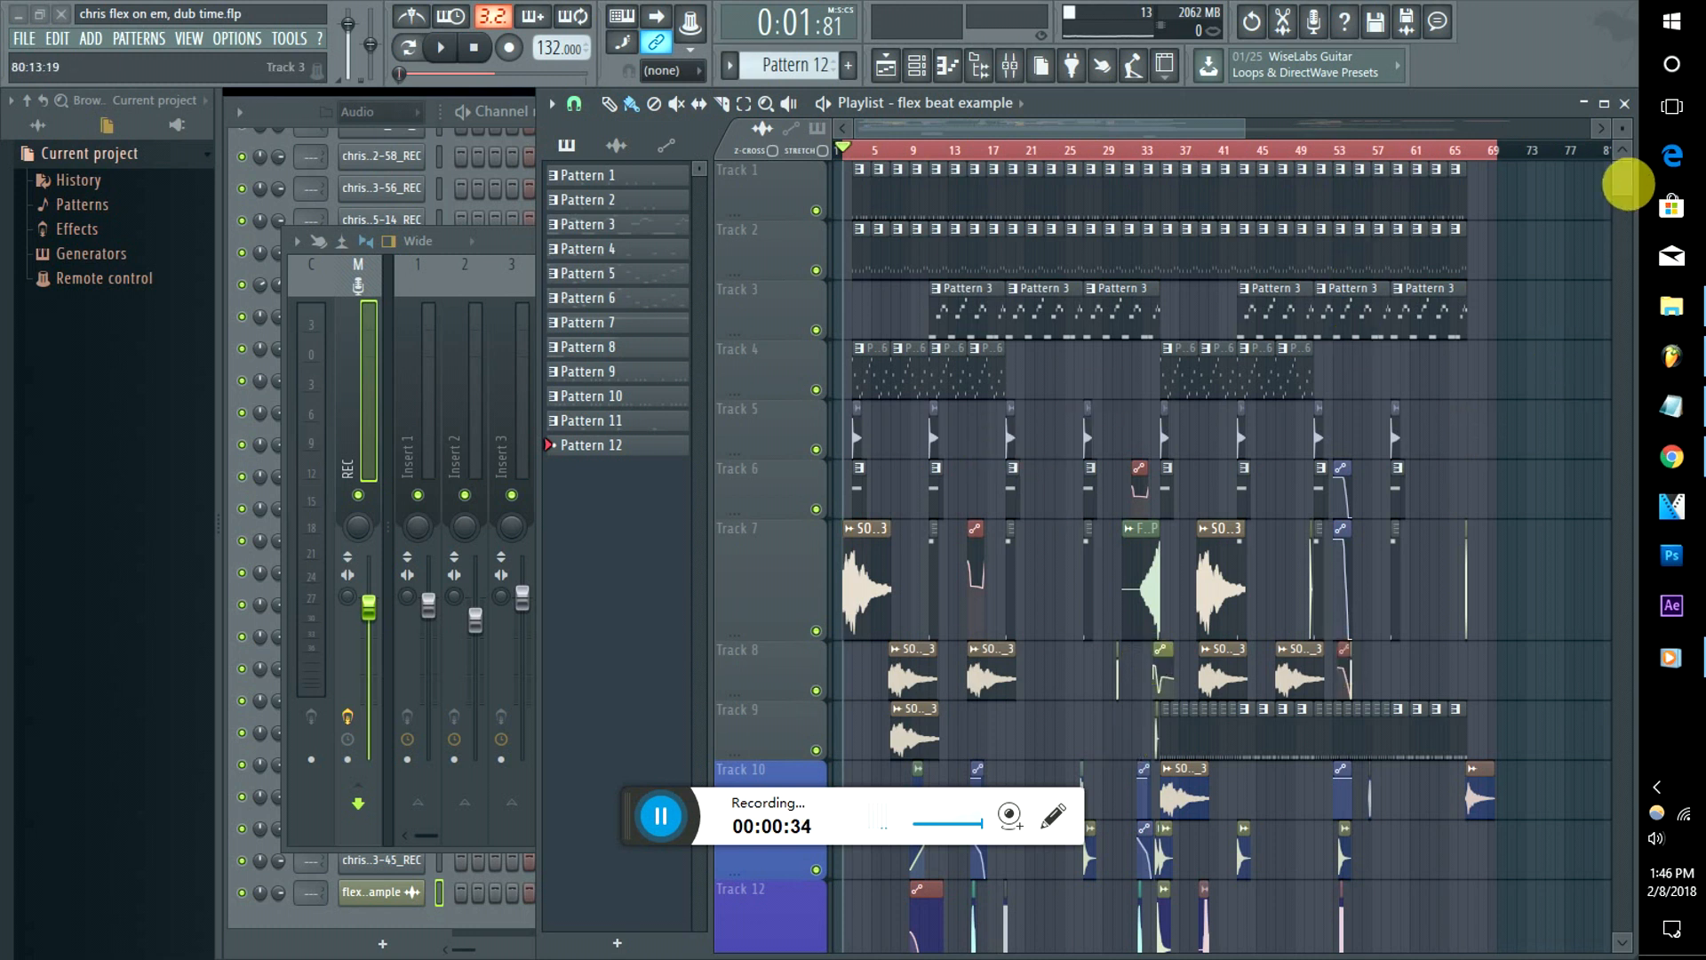
Step: Add the flex beat example audio file from the youtube tuts folder to playlist Track 31 and delete the clip again
drag(1623, 183, 1615, 466)
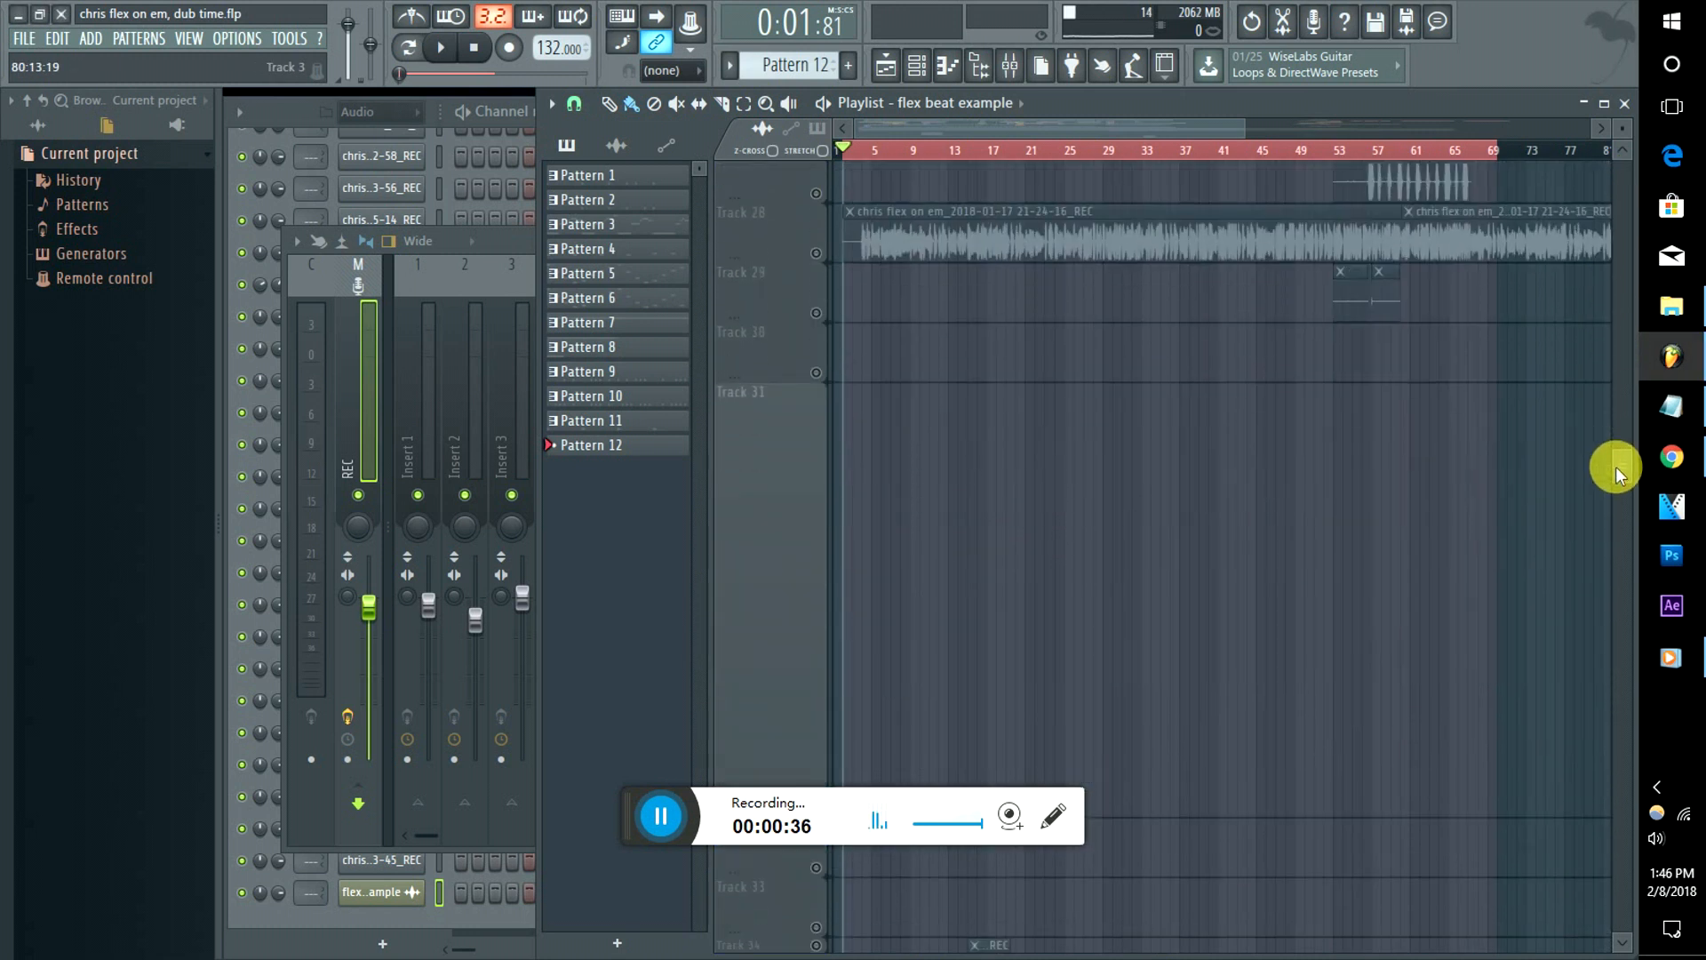
click(1671, 307)
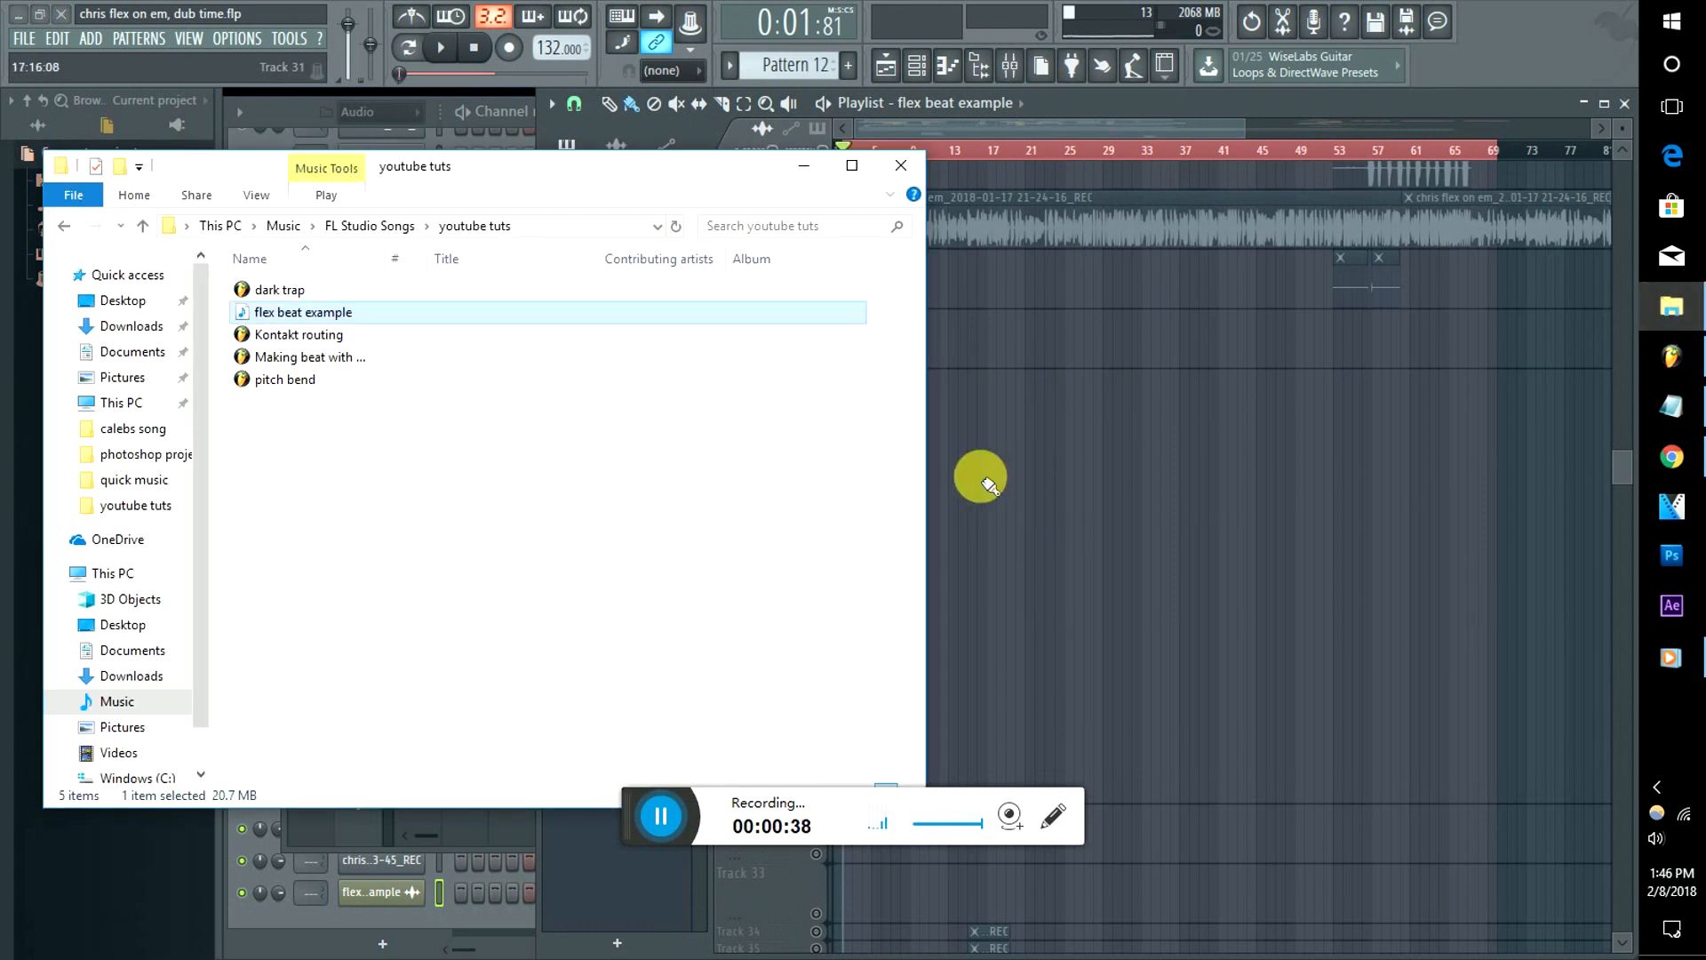
drag(294, 325, 925, 534)
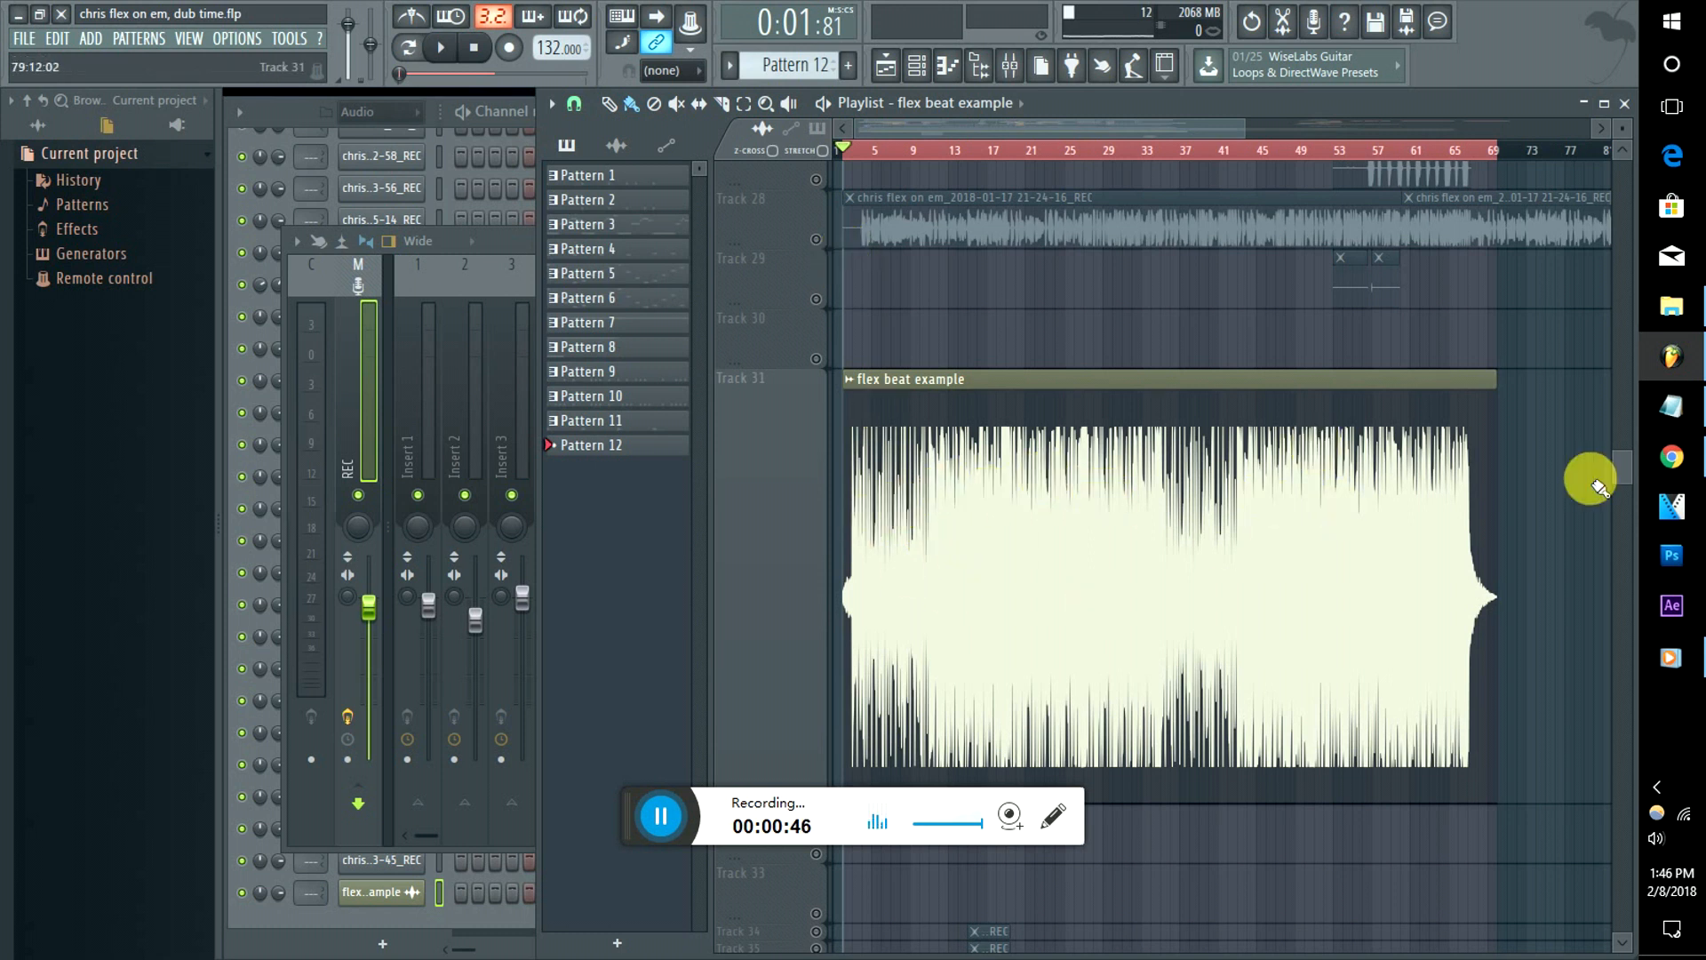
drag(1619, 477, 1621, 504)
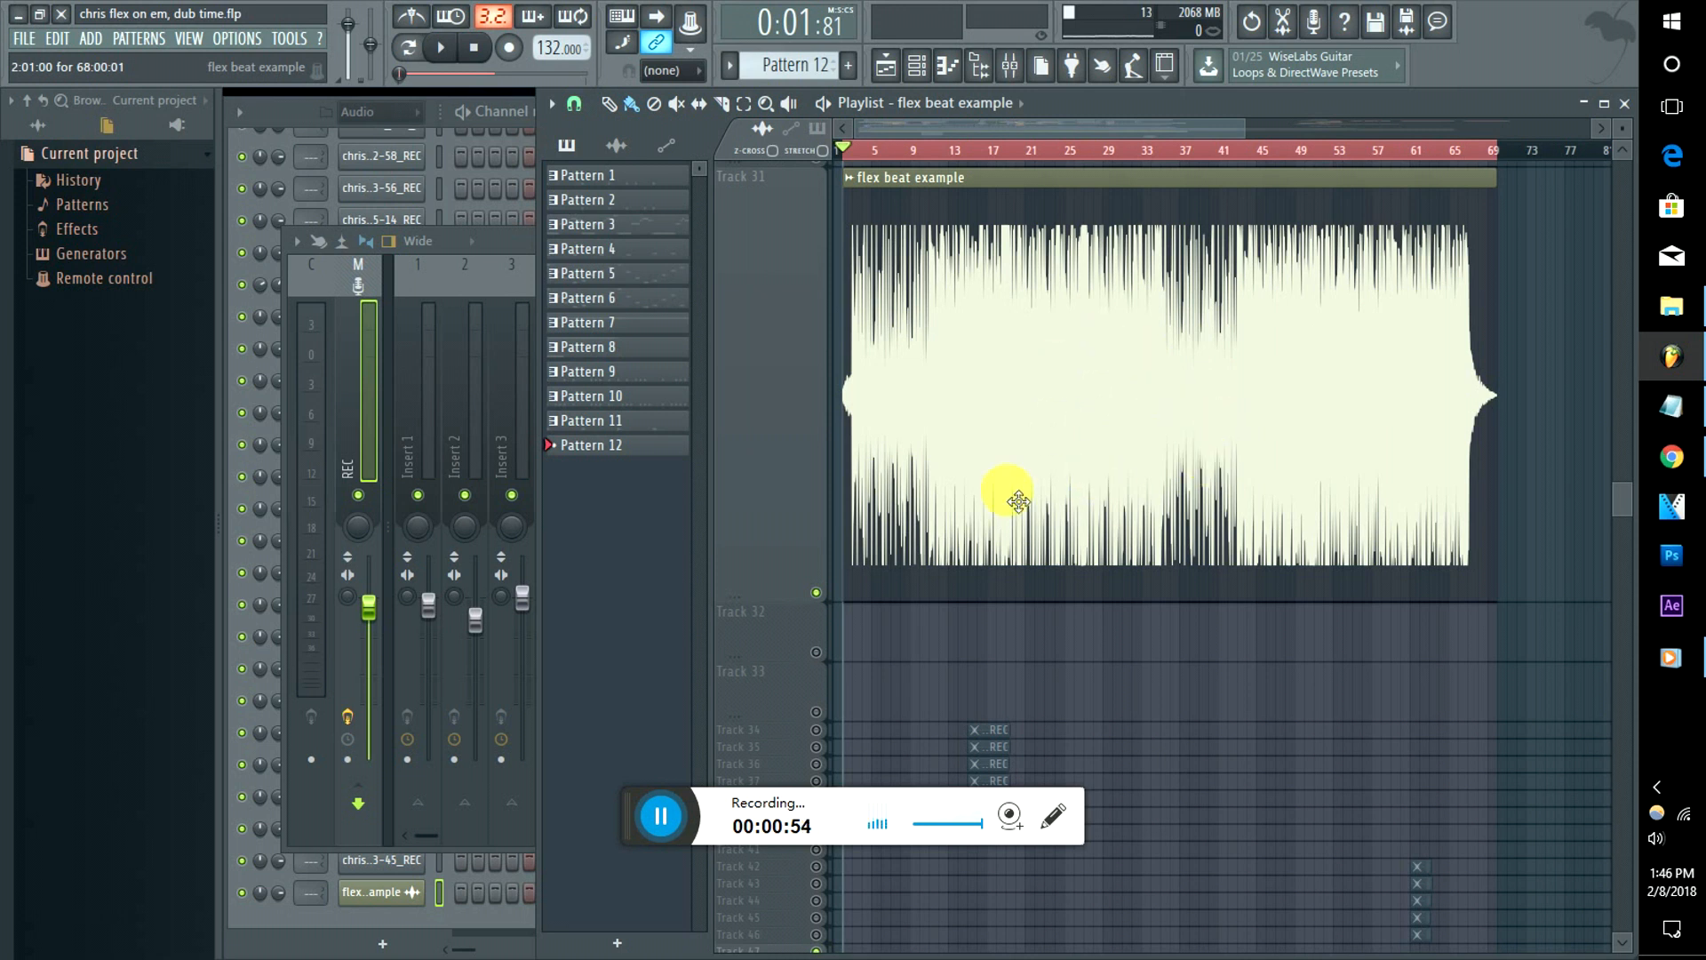
right_click(1310, 317)
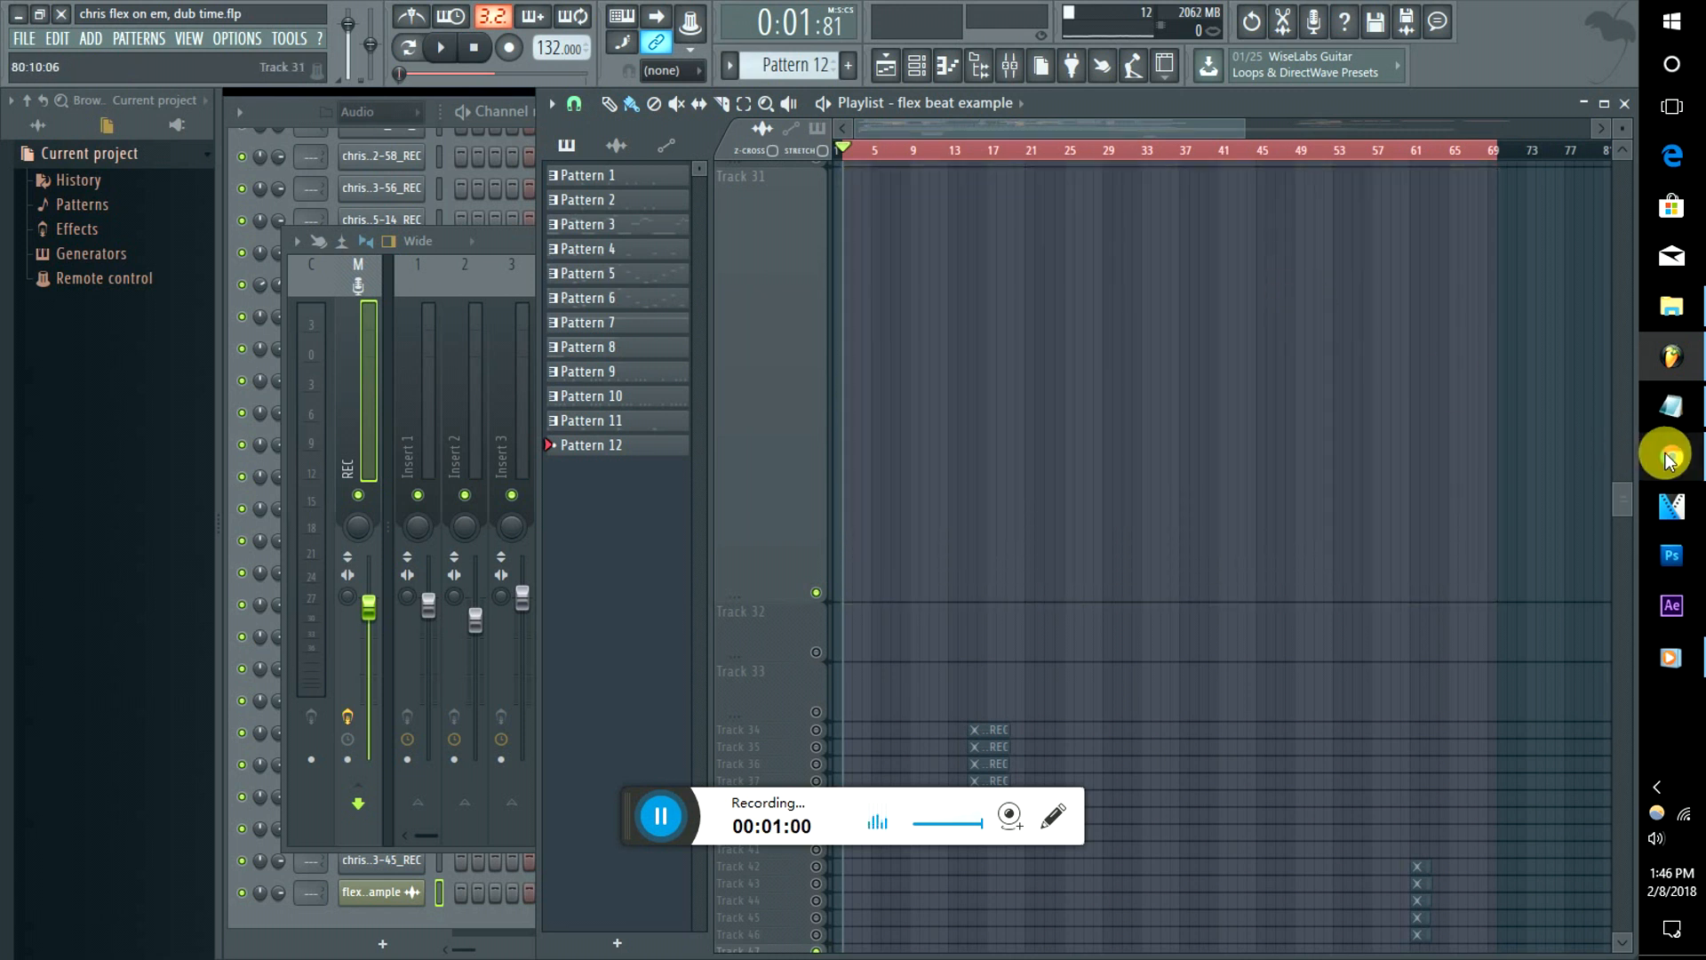
Step: Switch to Chrome, view the black circle image in the Google results, and return to FL Studio
mouse_move(1667, 458)
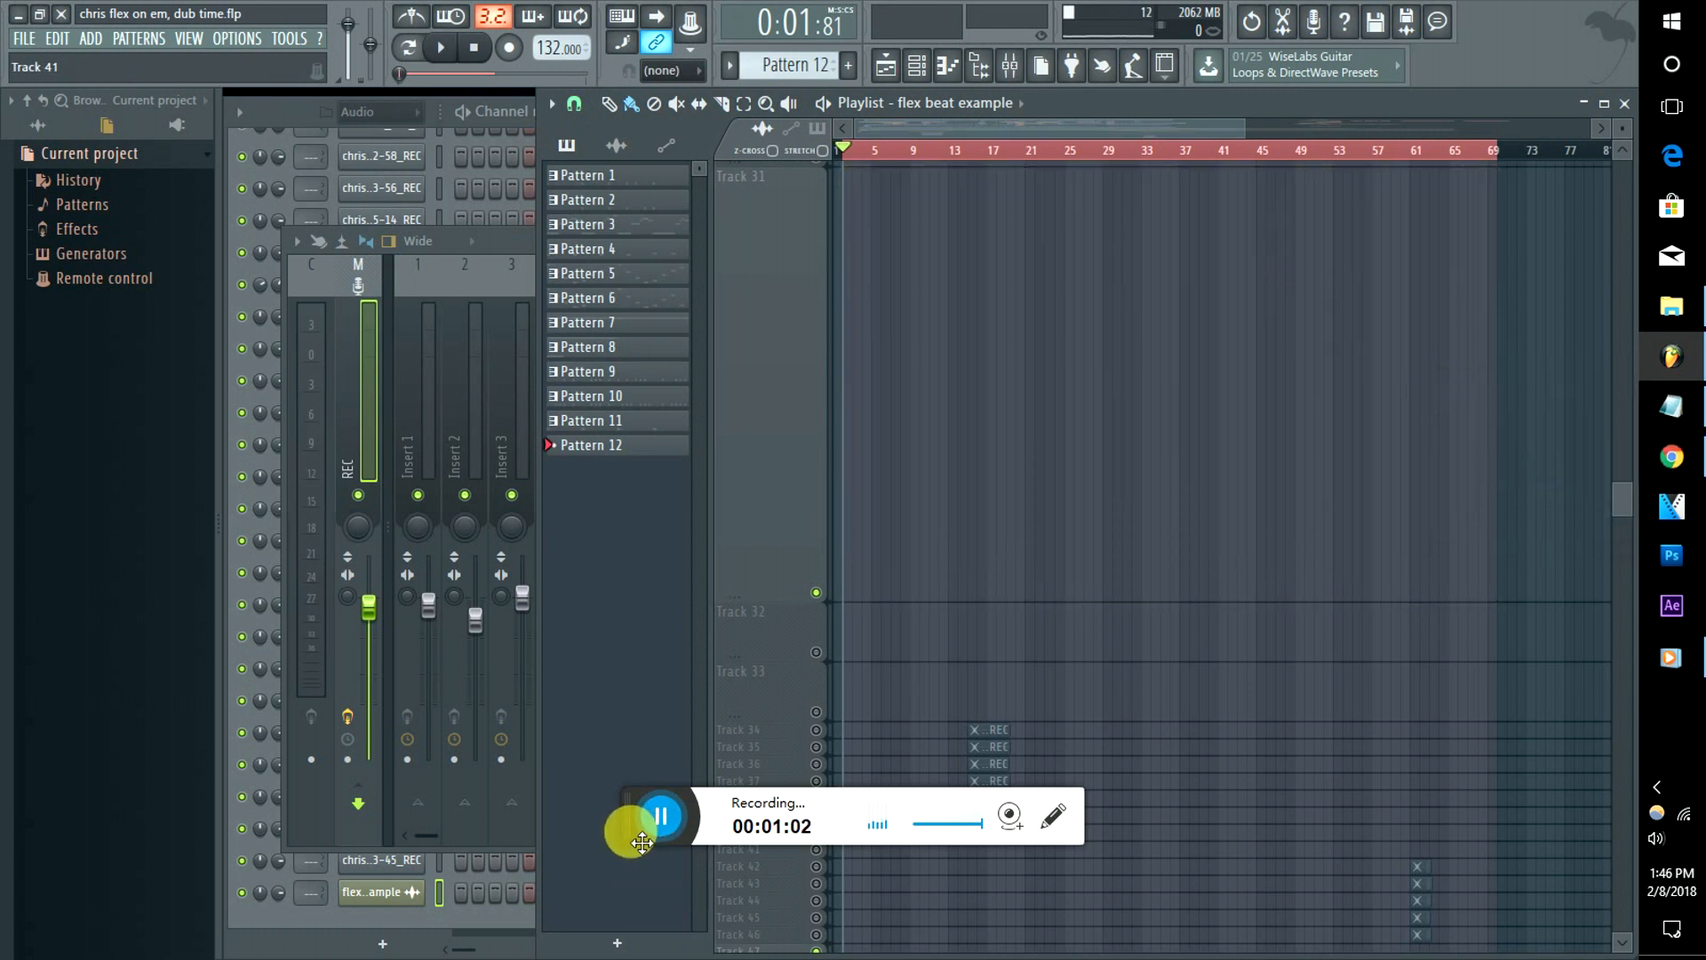
drag(636, 824, 1668, 819)
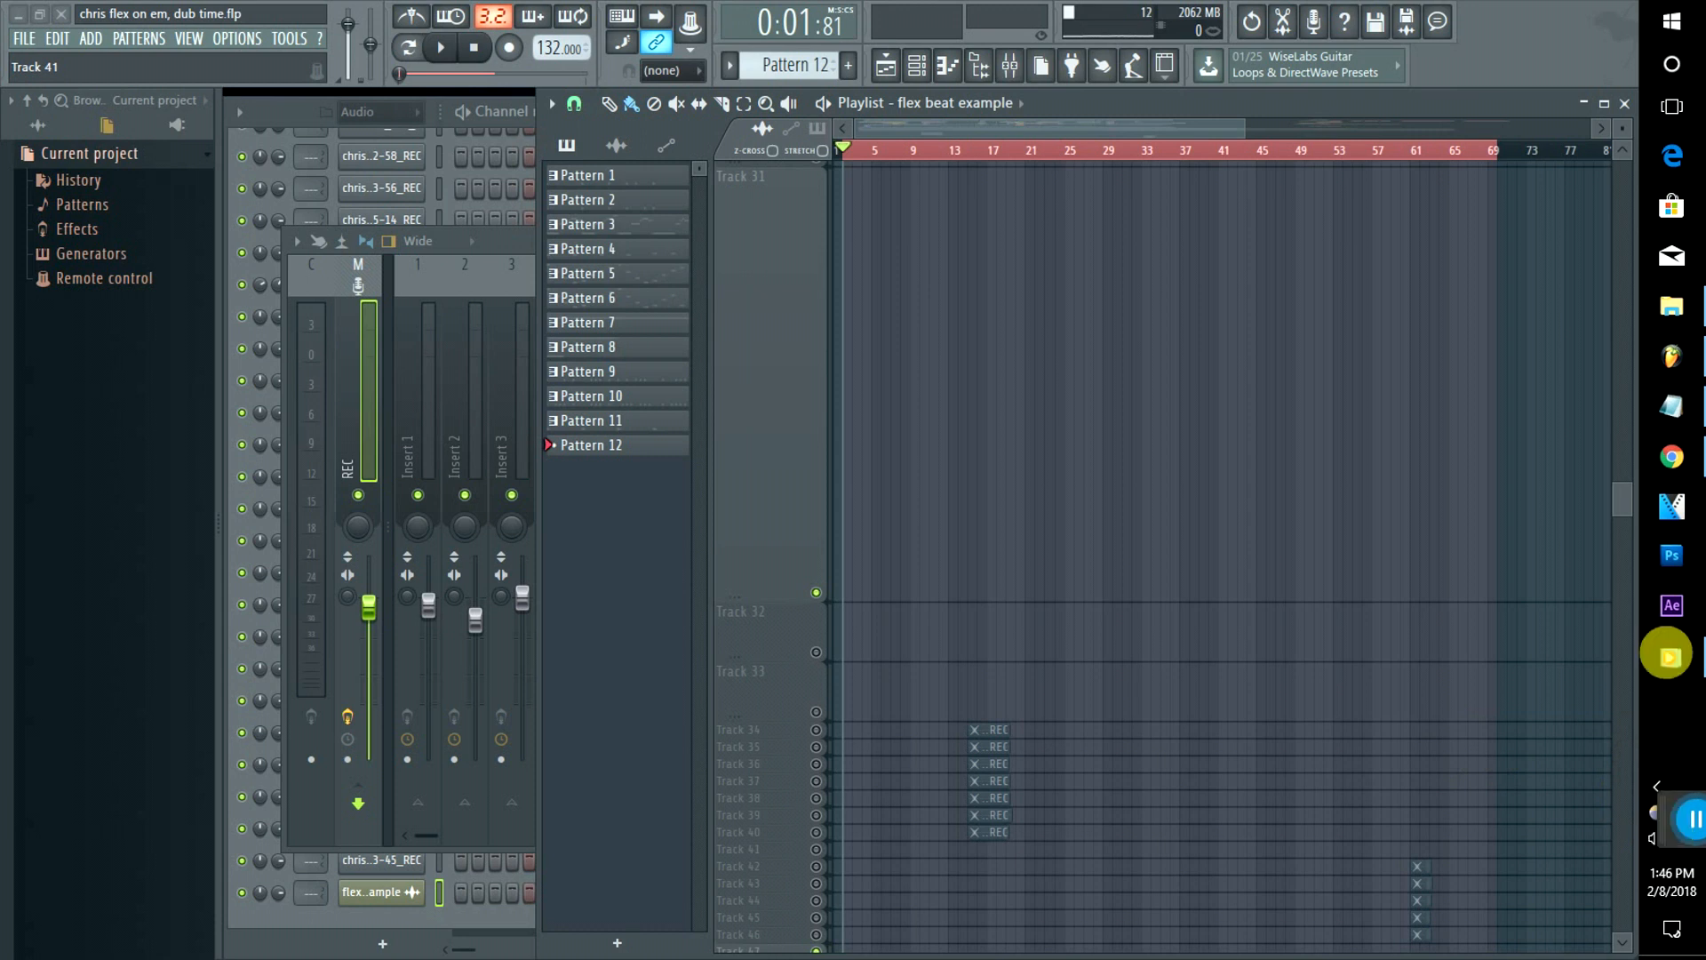
drag(1626, 507, 1621, 174)
click(1669, 461)
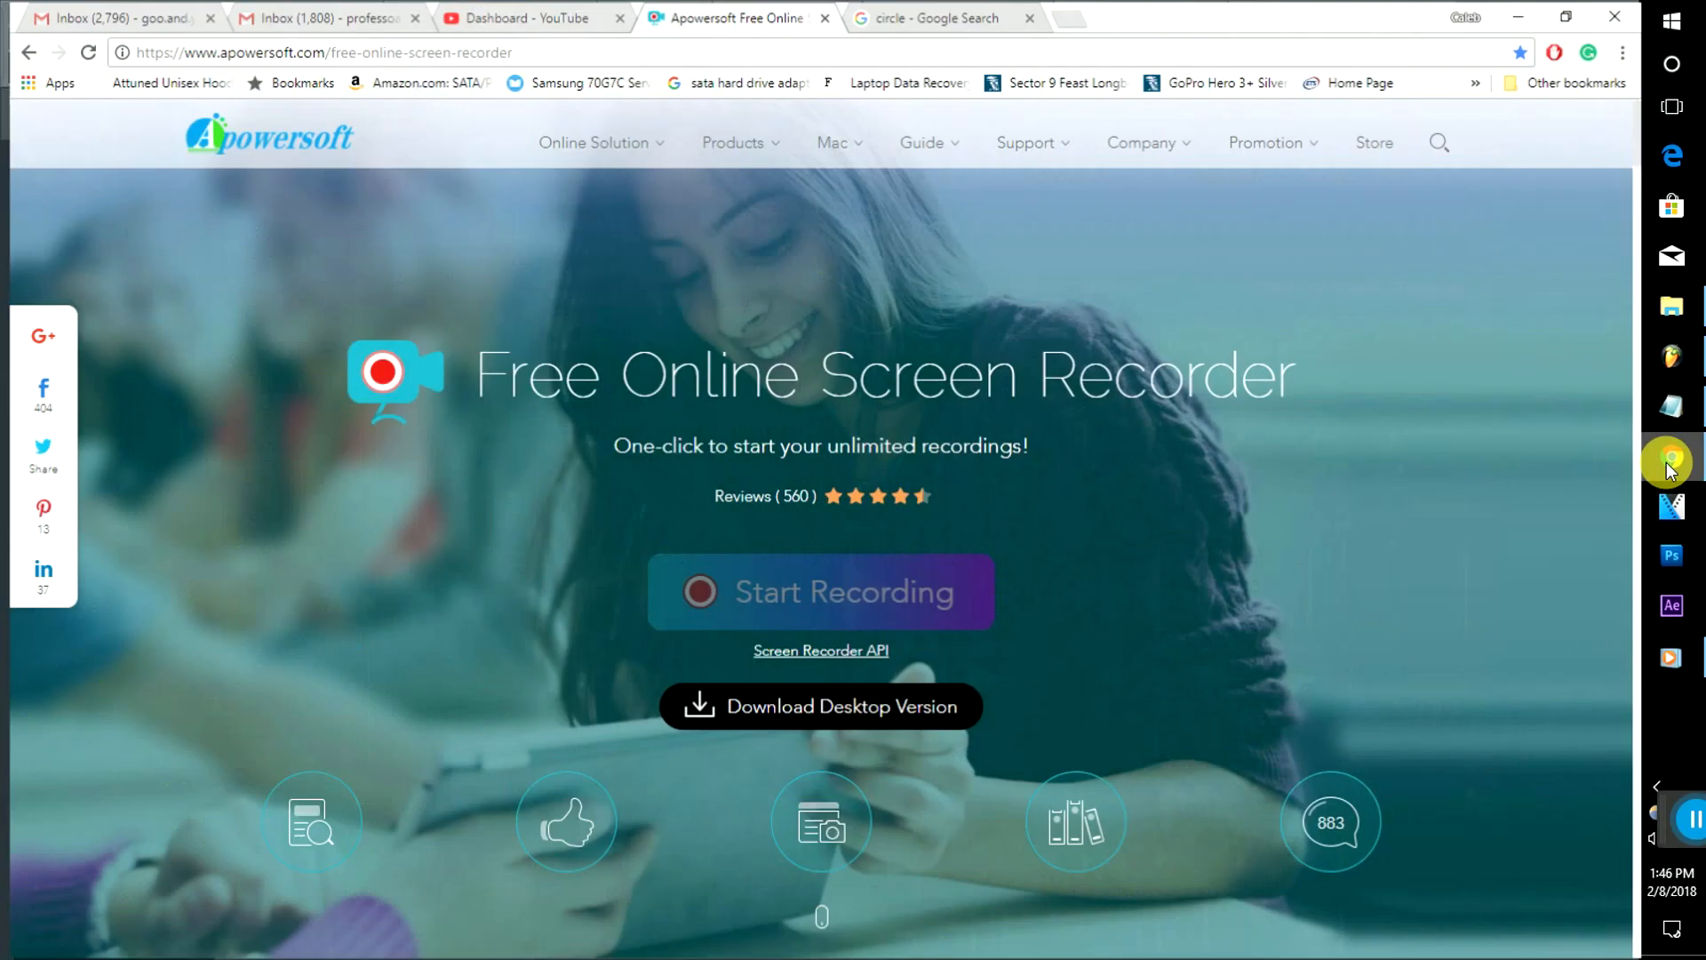
click(888, 11)
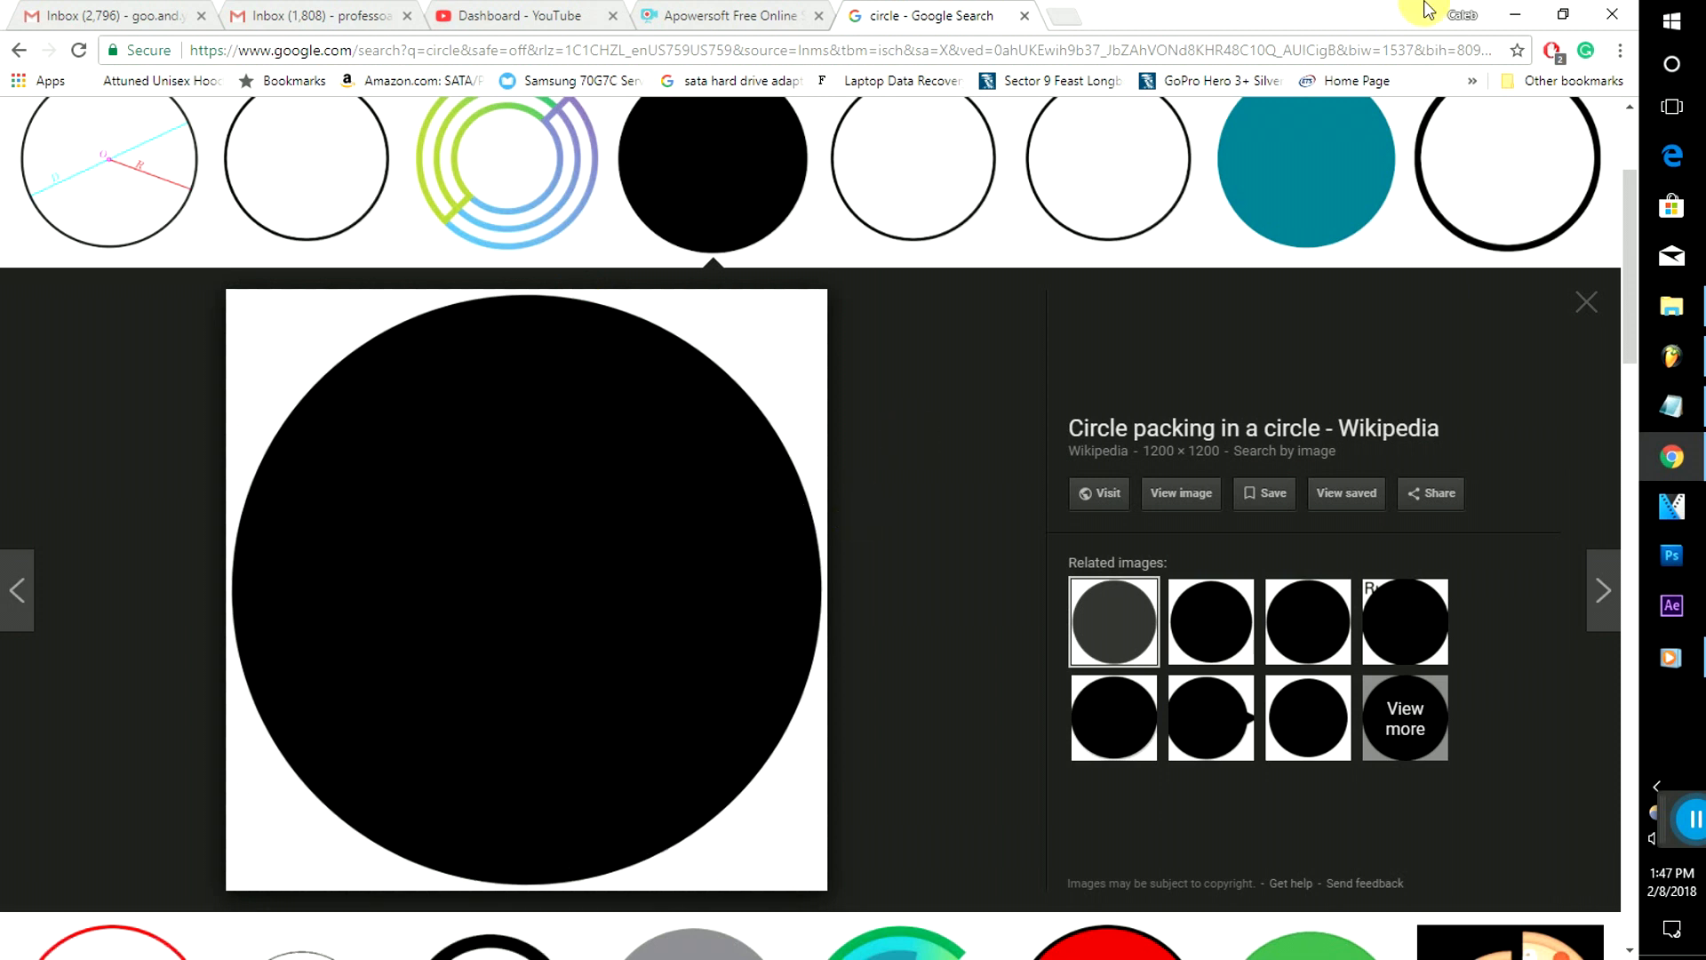
click(1519, 18)
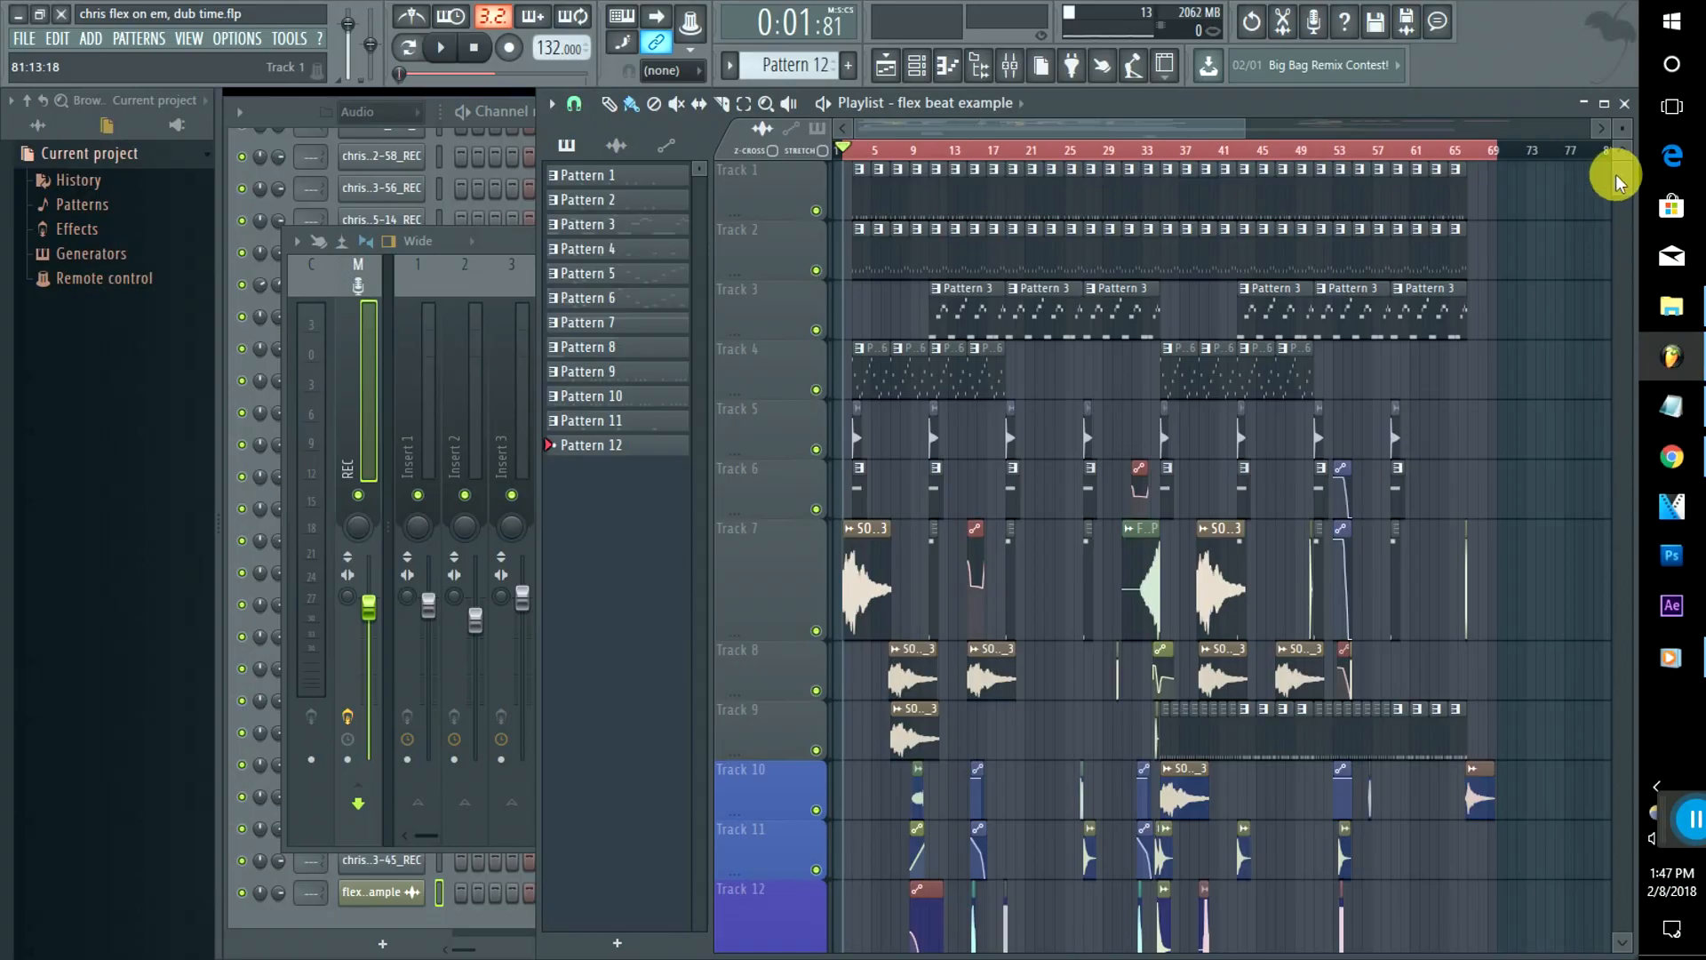
Step: Play the full song from the start while viewing the playlist tracks, and stop playback
drag(1617, 177, 1616, 140)
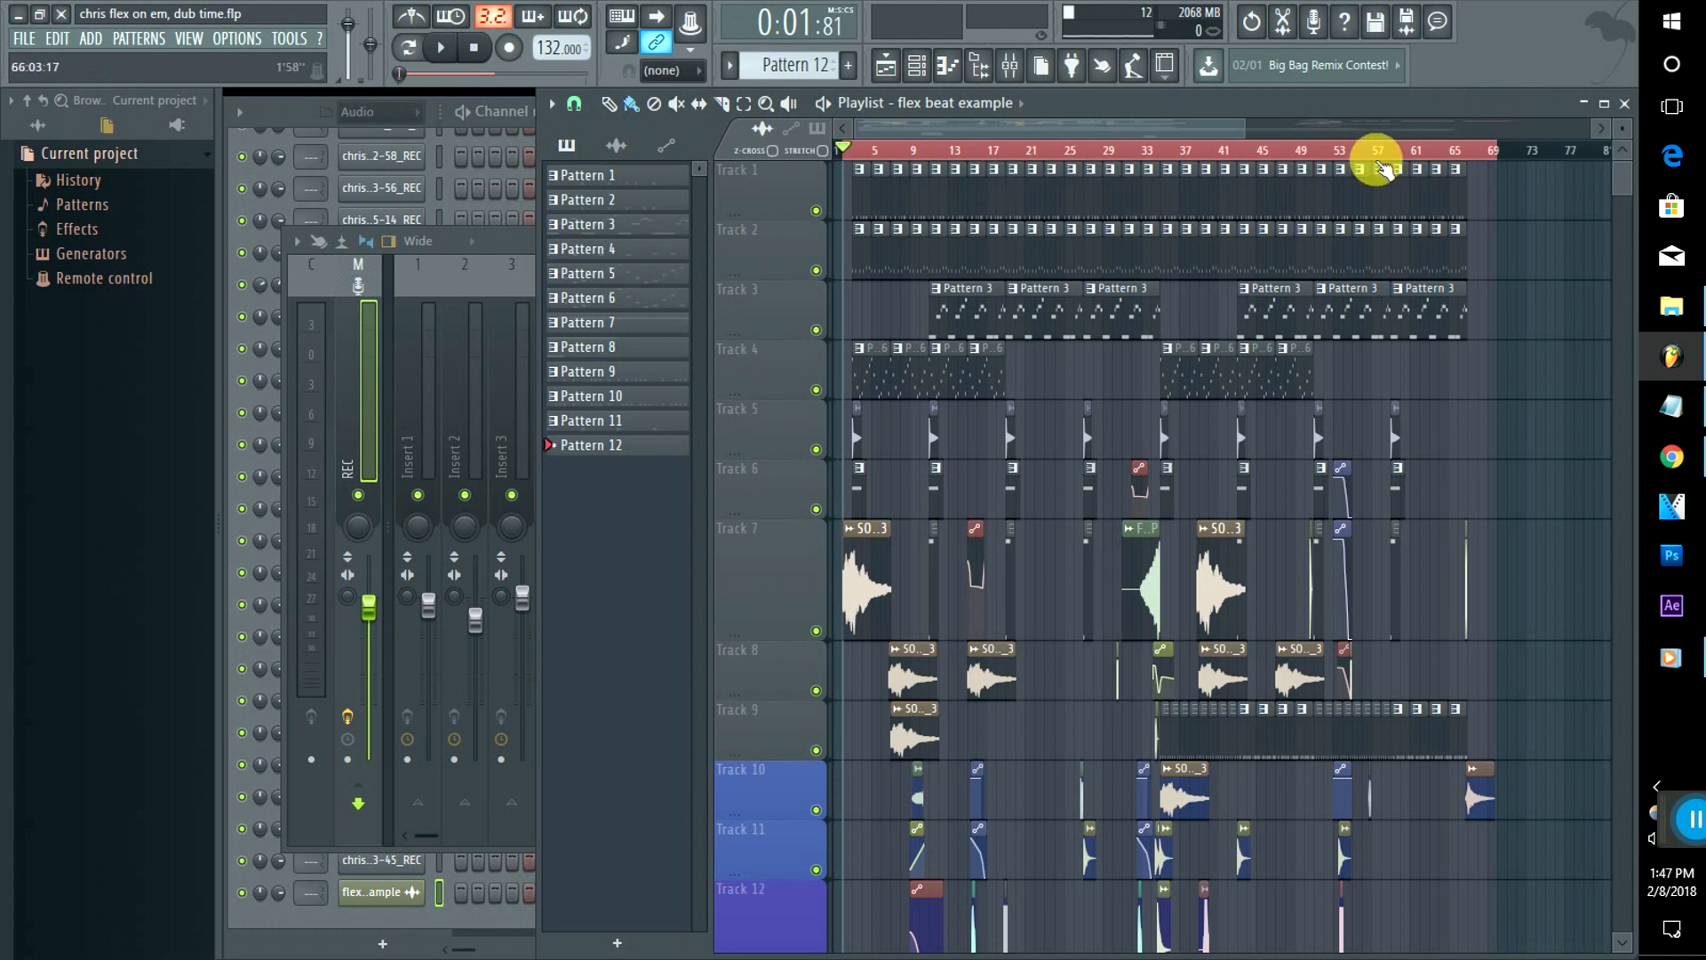
key(space)
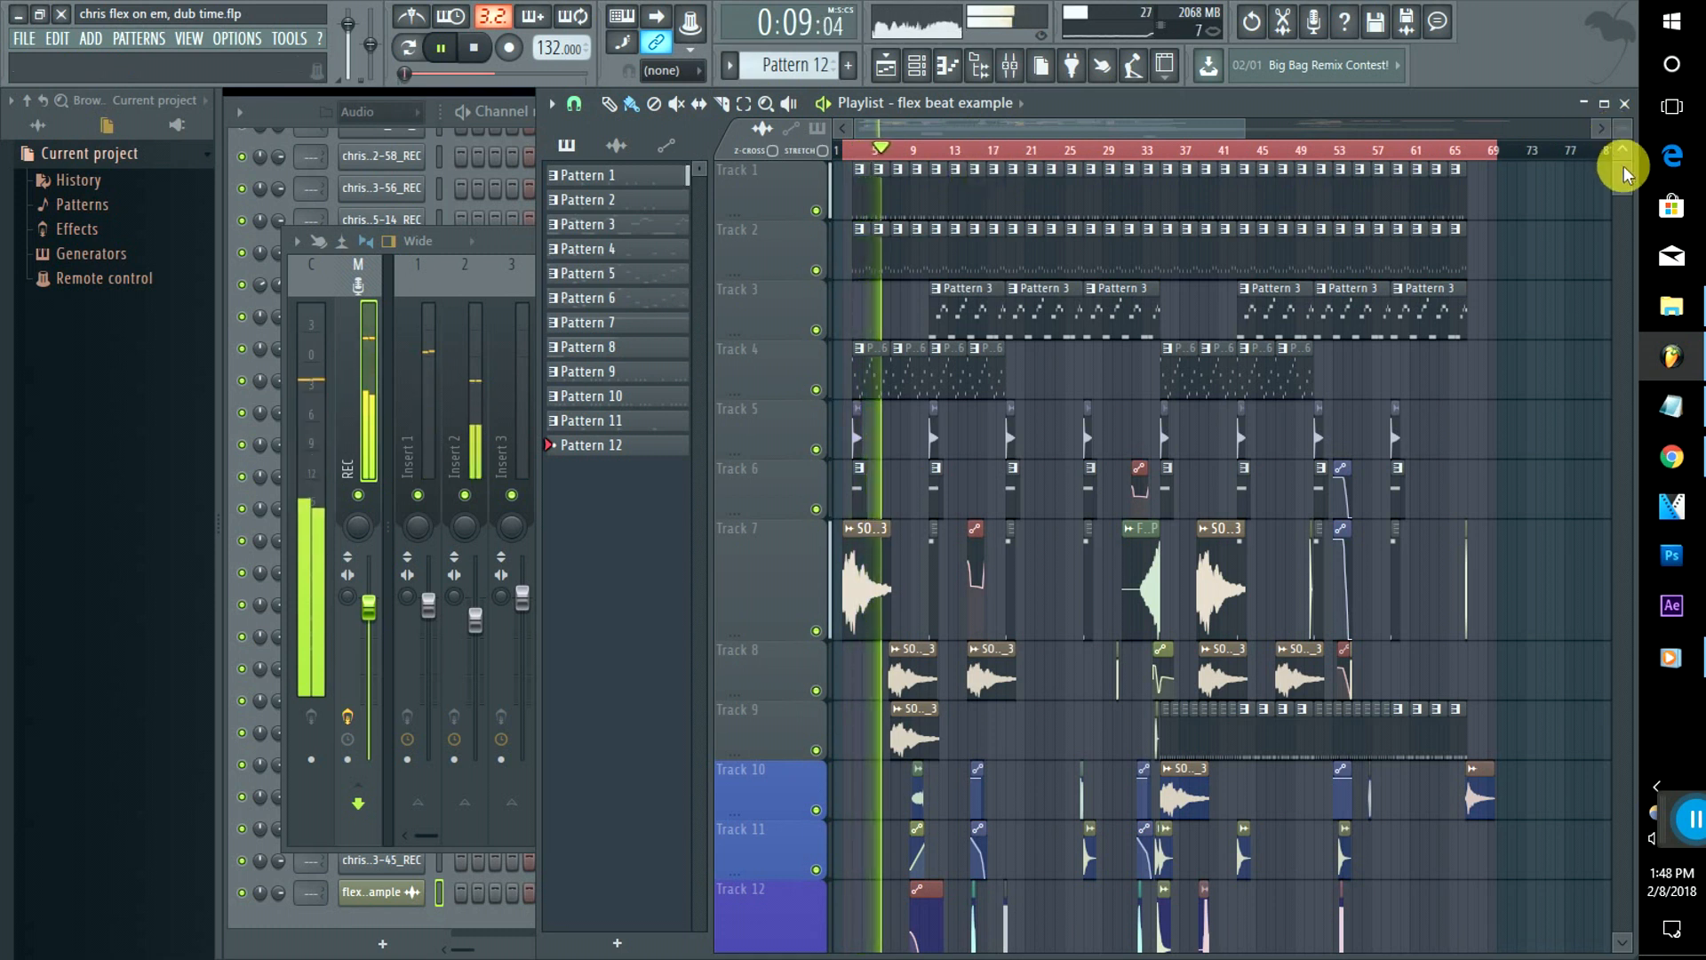
mouse_move(1623, 165)
mouse_down()
mouse_move(1629, 201)
mouse_move(1629, 182)
mouse_up()
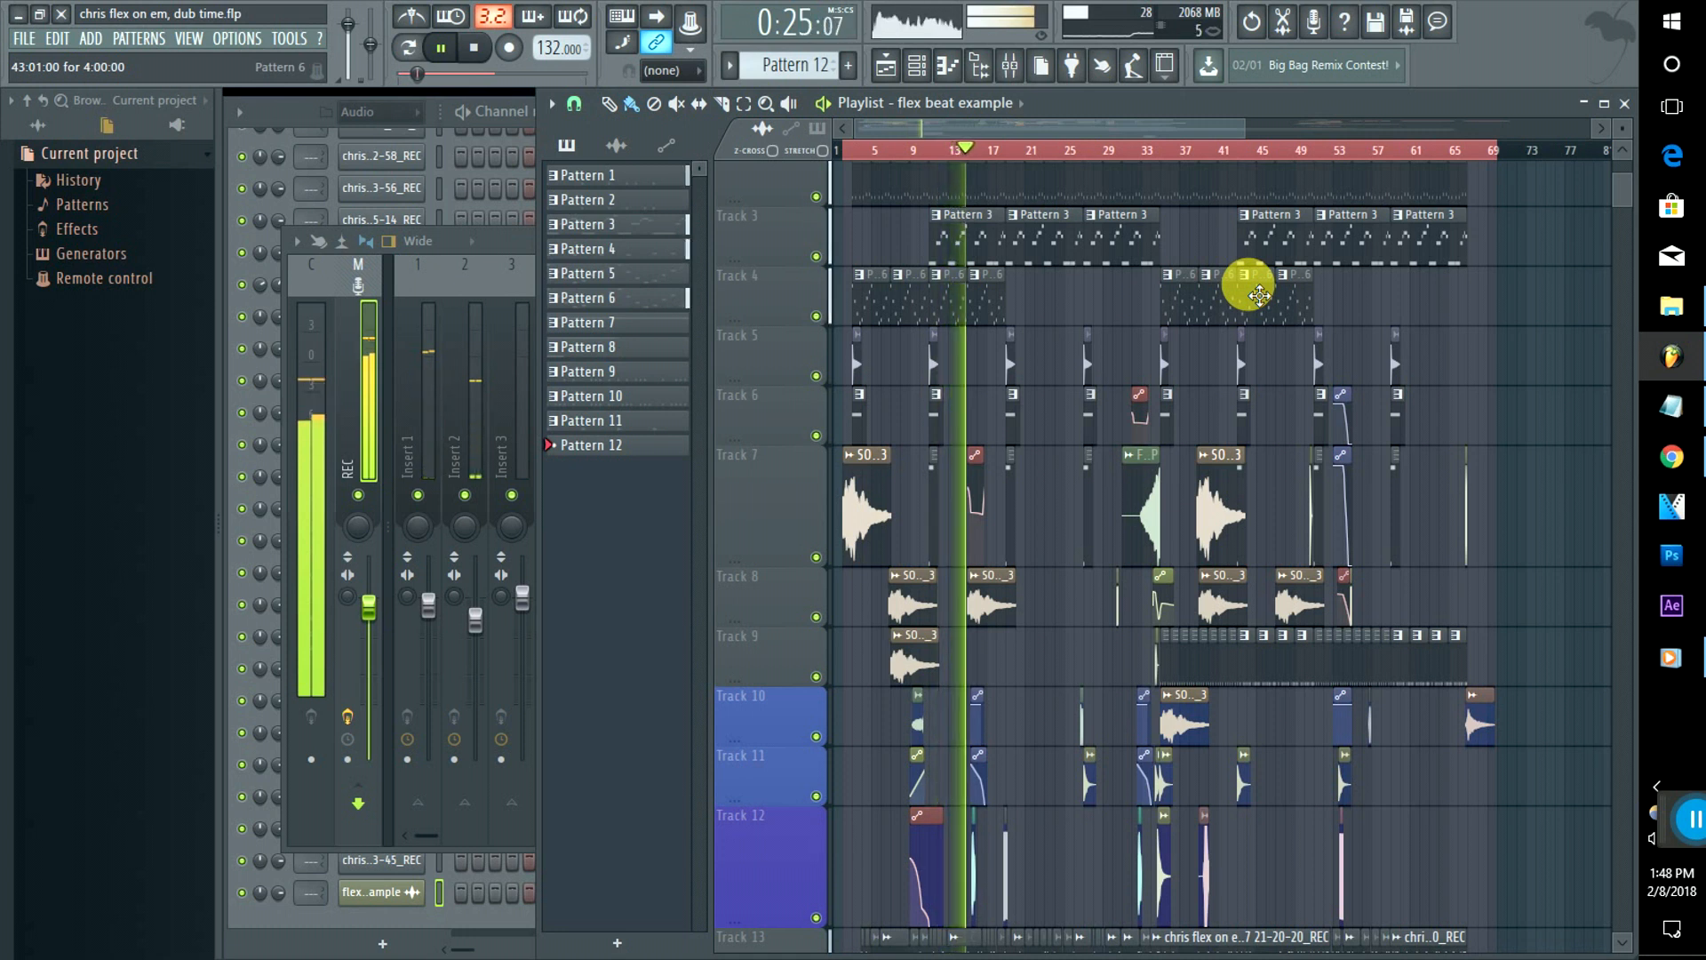
key(space)
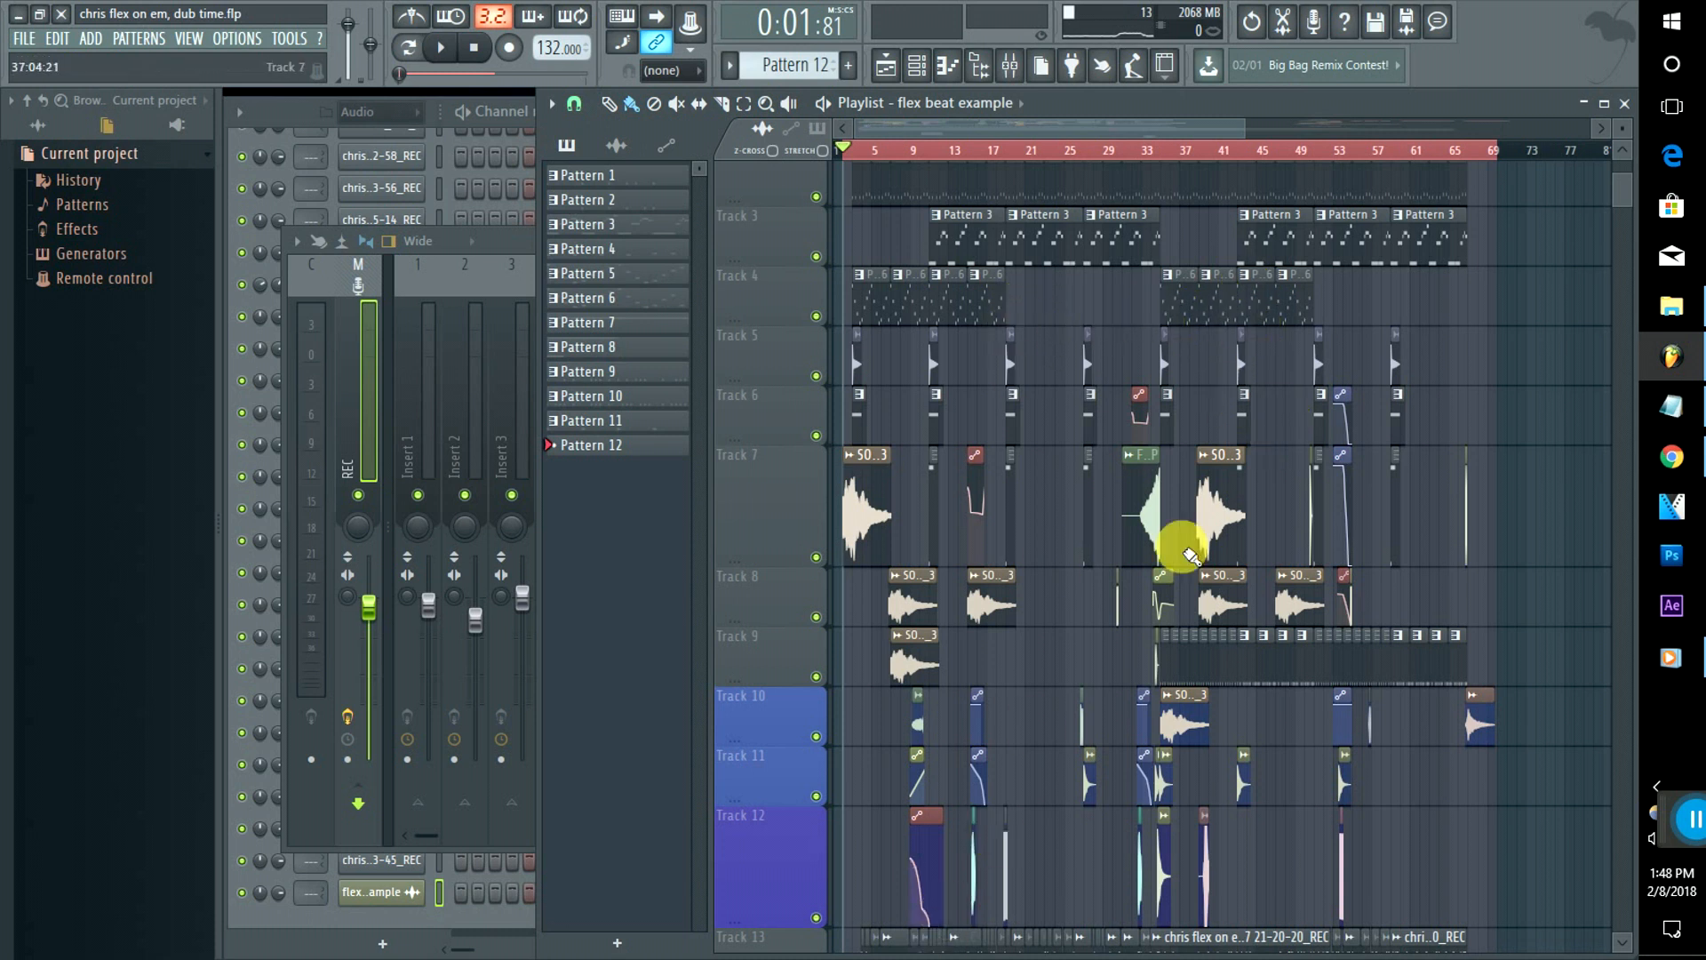
mouse_move(1624, 185)
mouse_down()
mouse_move(1637, 285)
mouse_move(1631, 173)
mouse_up()
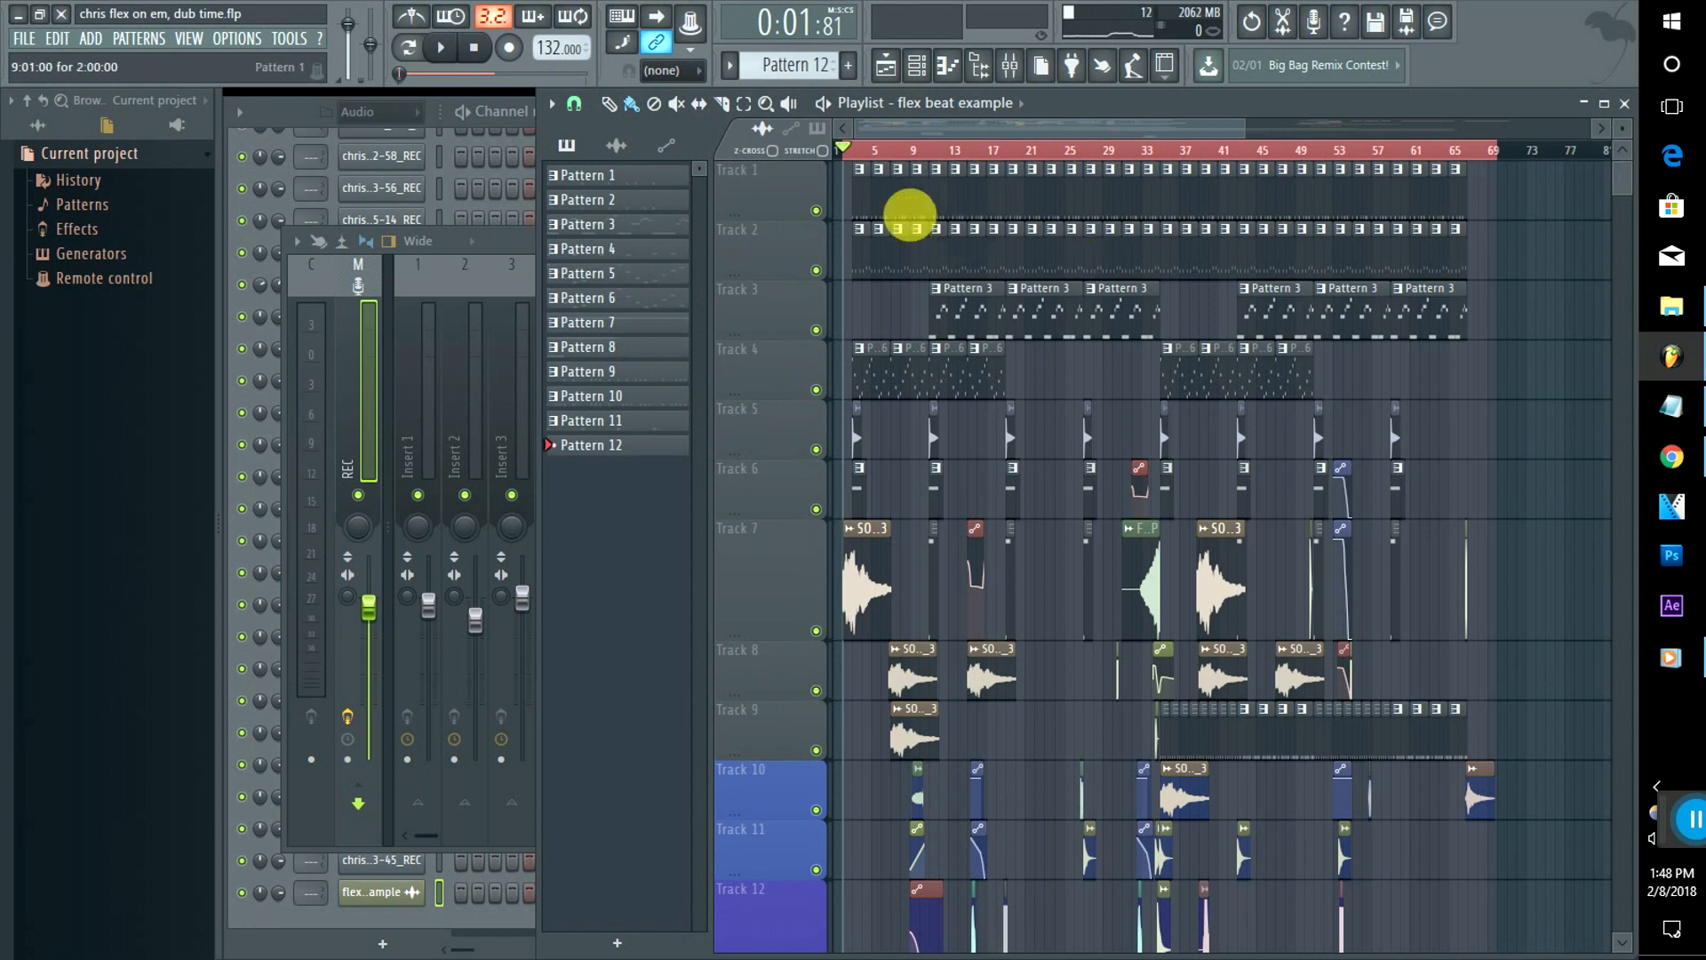
Step: Select Pattern 3 from its clip on playlist Track 3 and play it briefly in the channel rack
click(522, 252)
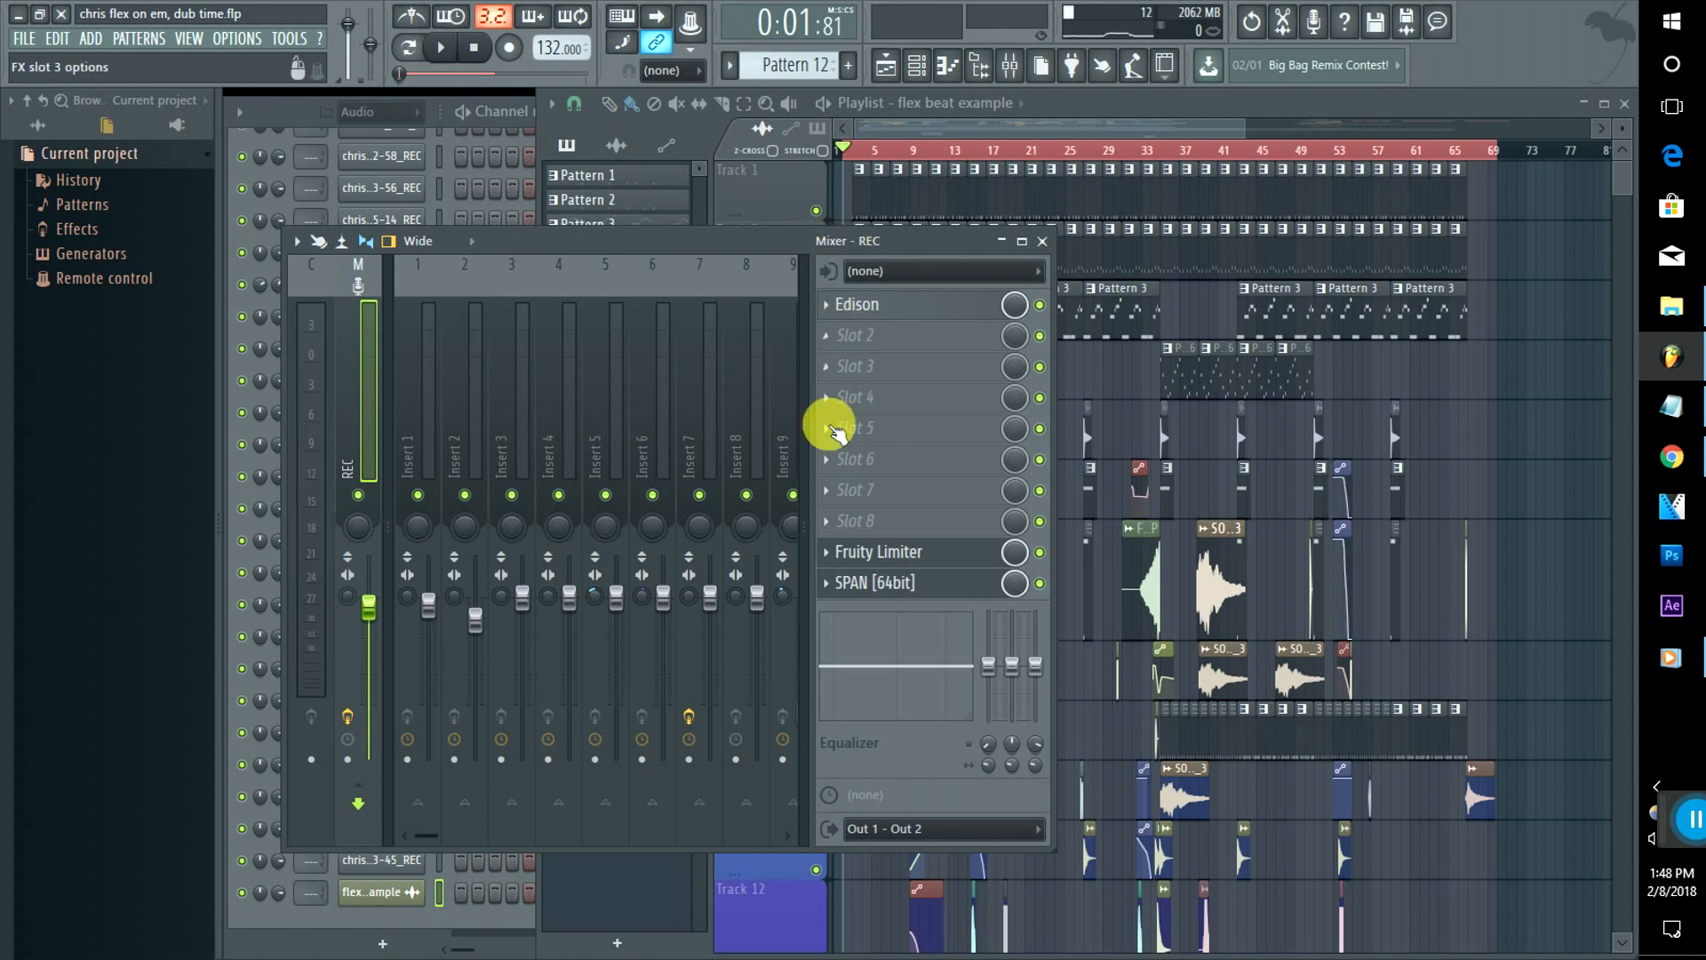
drag(424, 835, 440, 836)
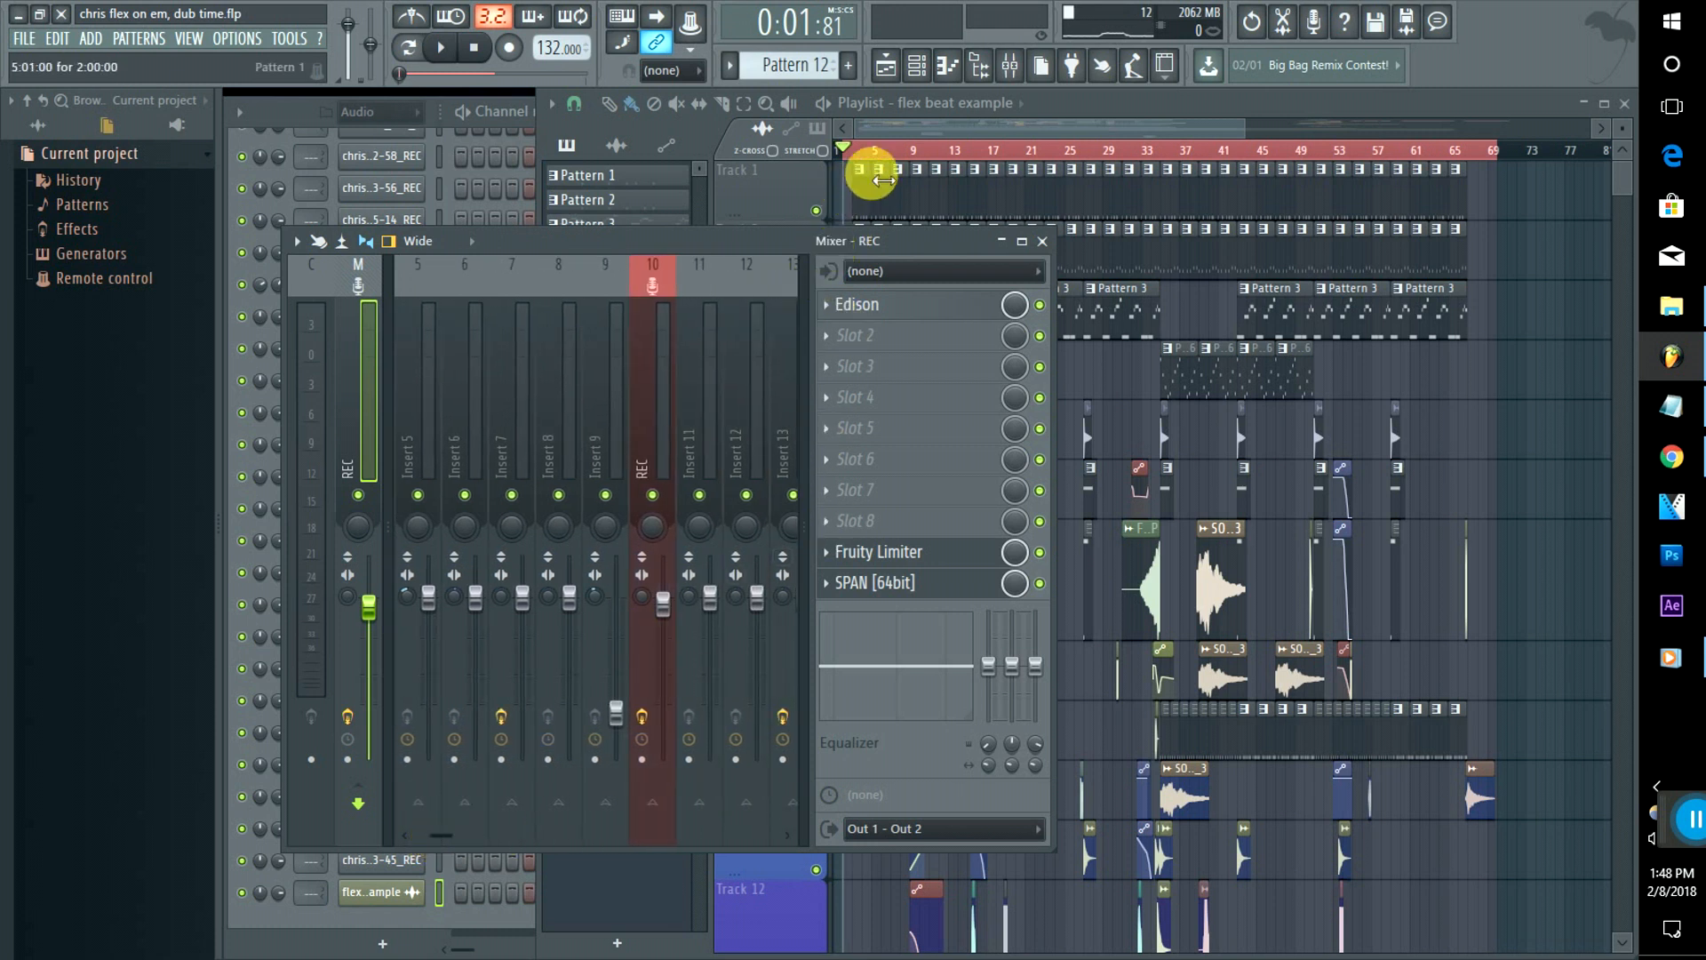
click(899, 124)
click(957, 318)
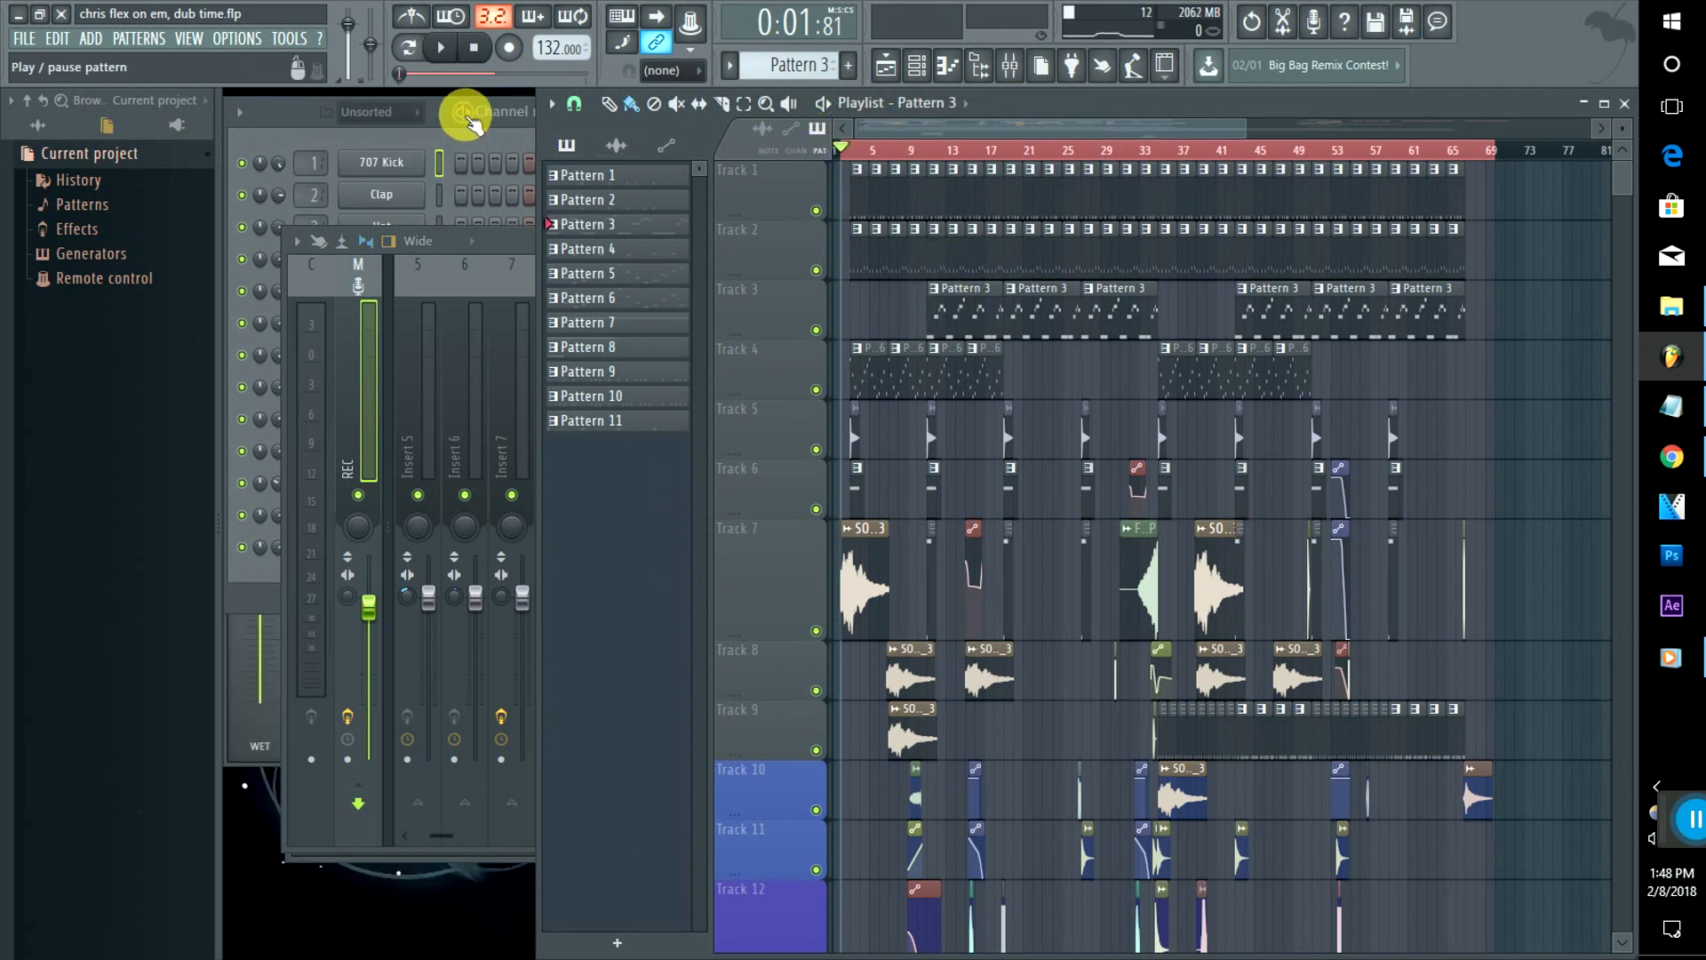
click(469, 122)
key(space)
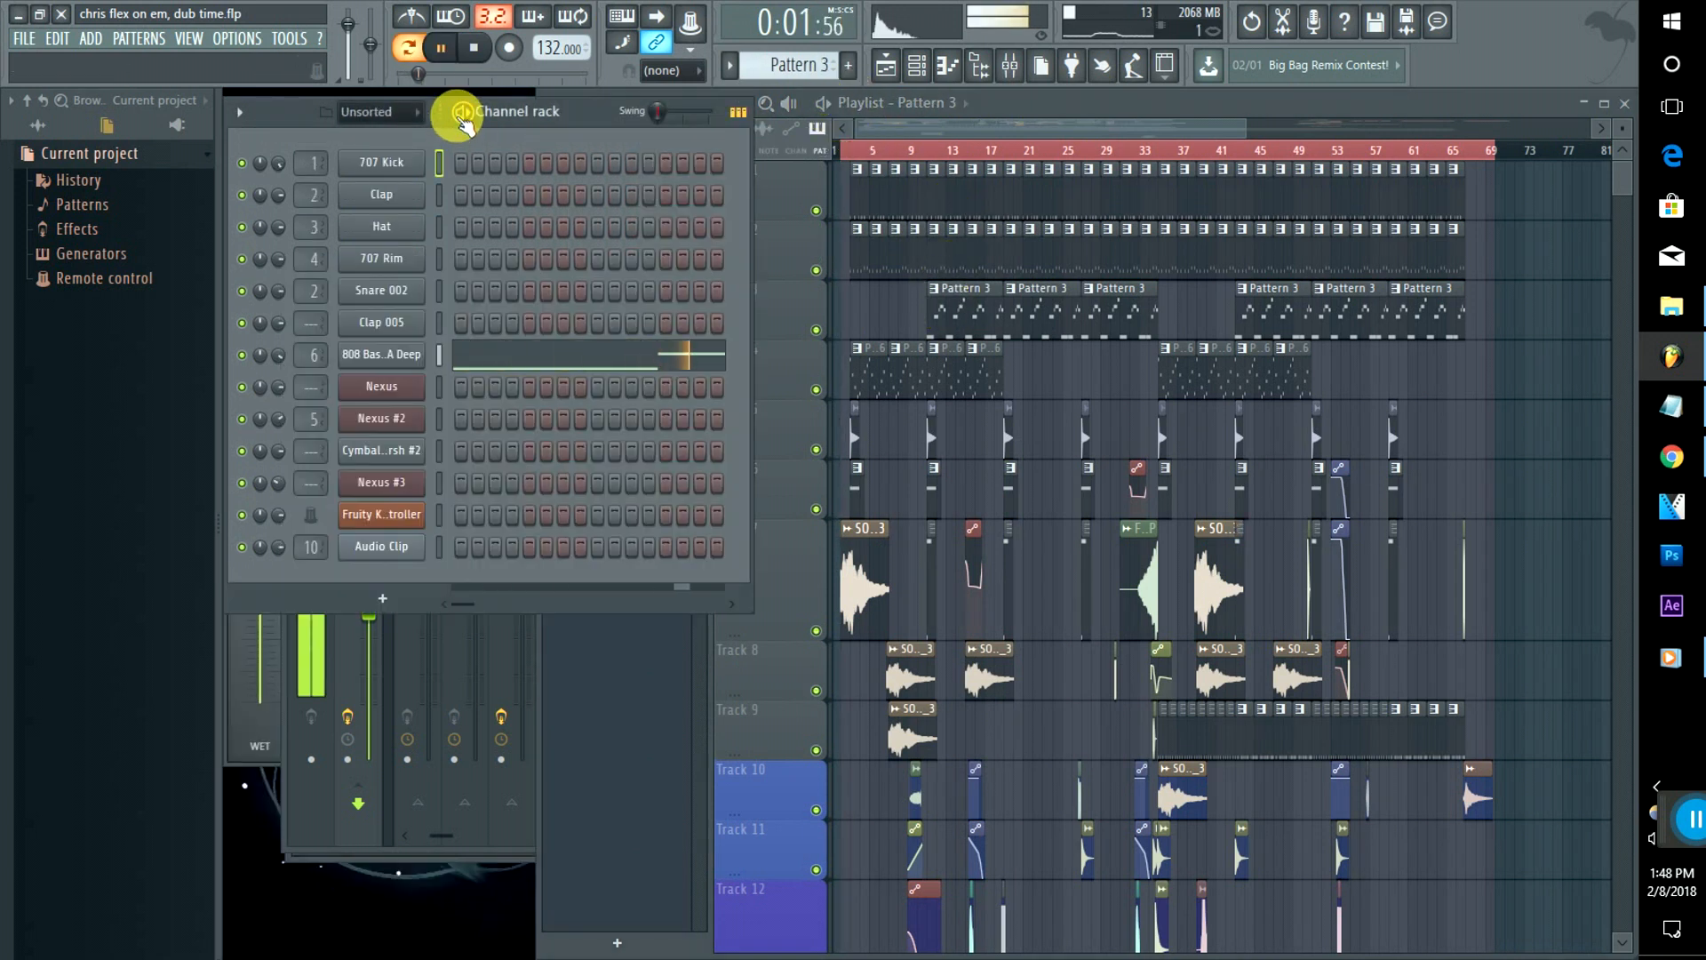
key(space)
Step: Show the 808 bass channel's mixer track, Insert 6, and select the neighbouring Insert 5
double_click(315, 355)
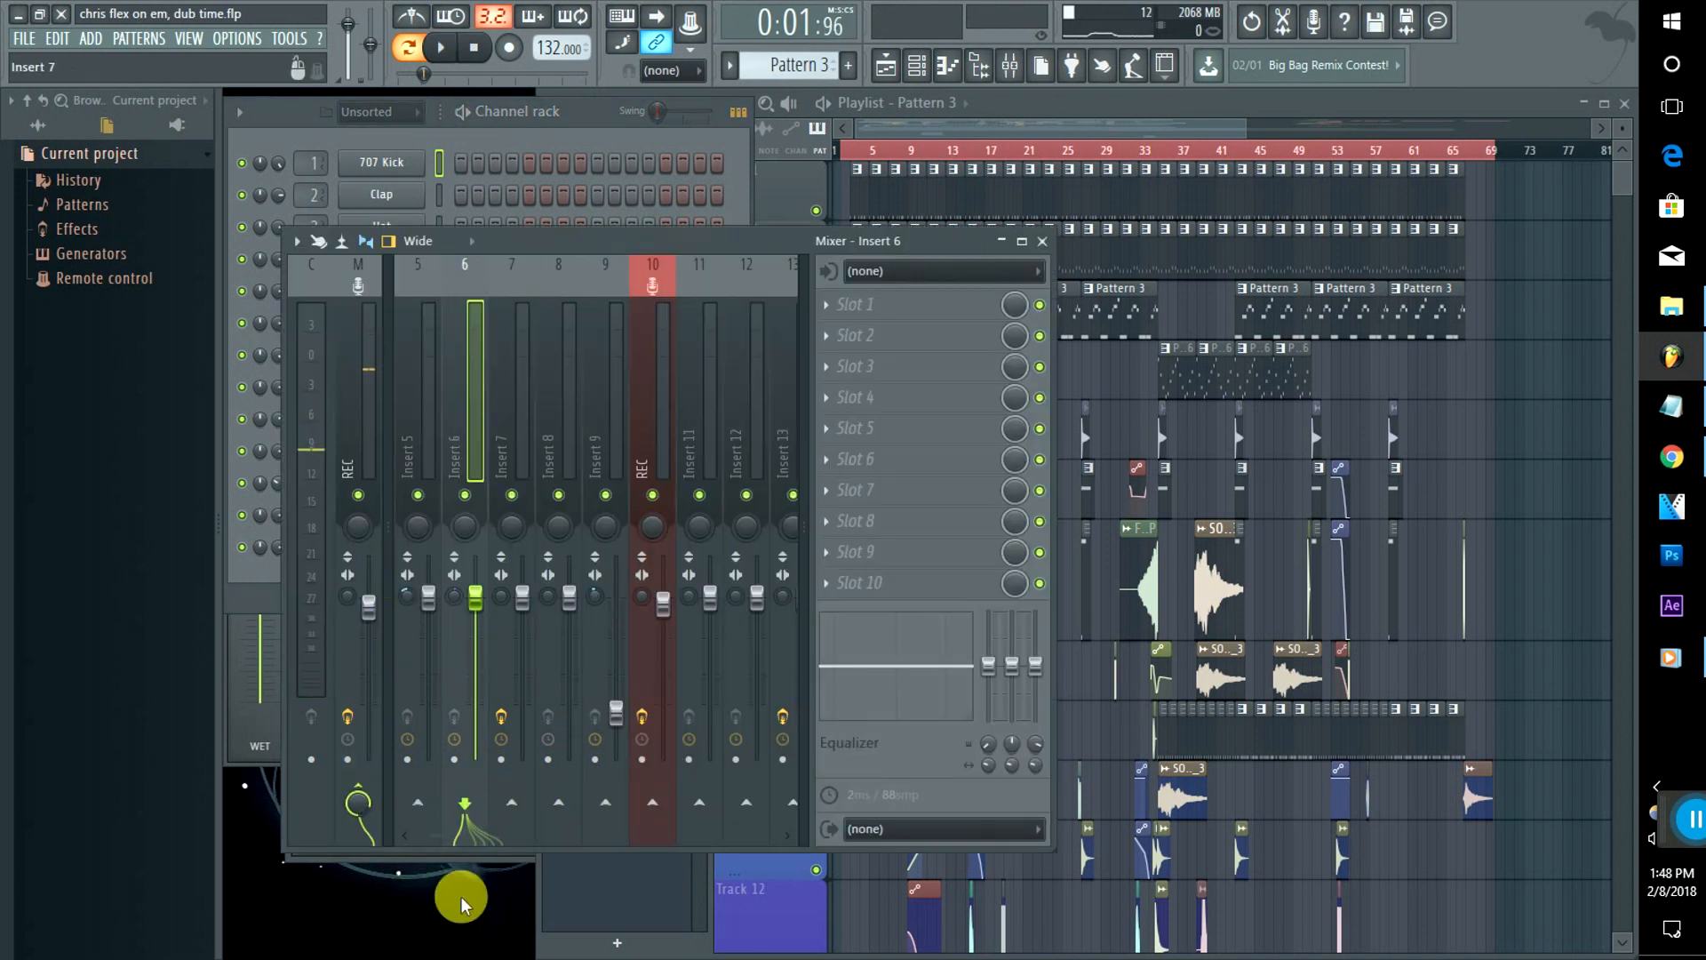
mouse_move(439, 836)
mouse_down()
mouse_move(599, 842)
mouse_move(430, 853)
mouse_up()
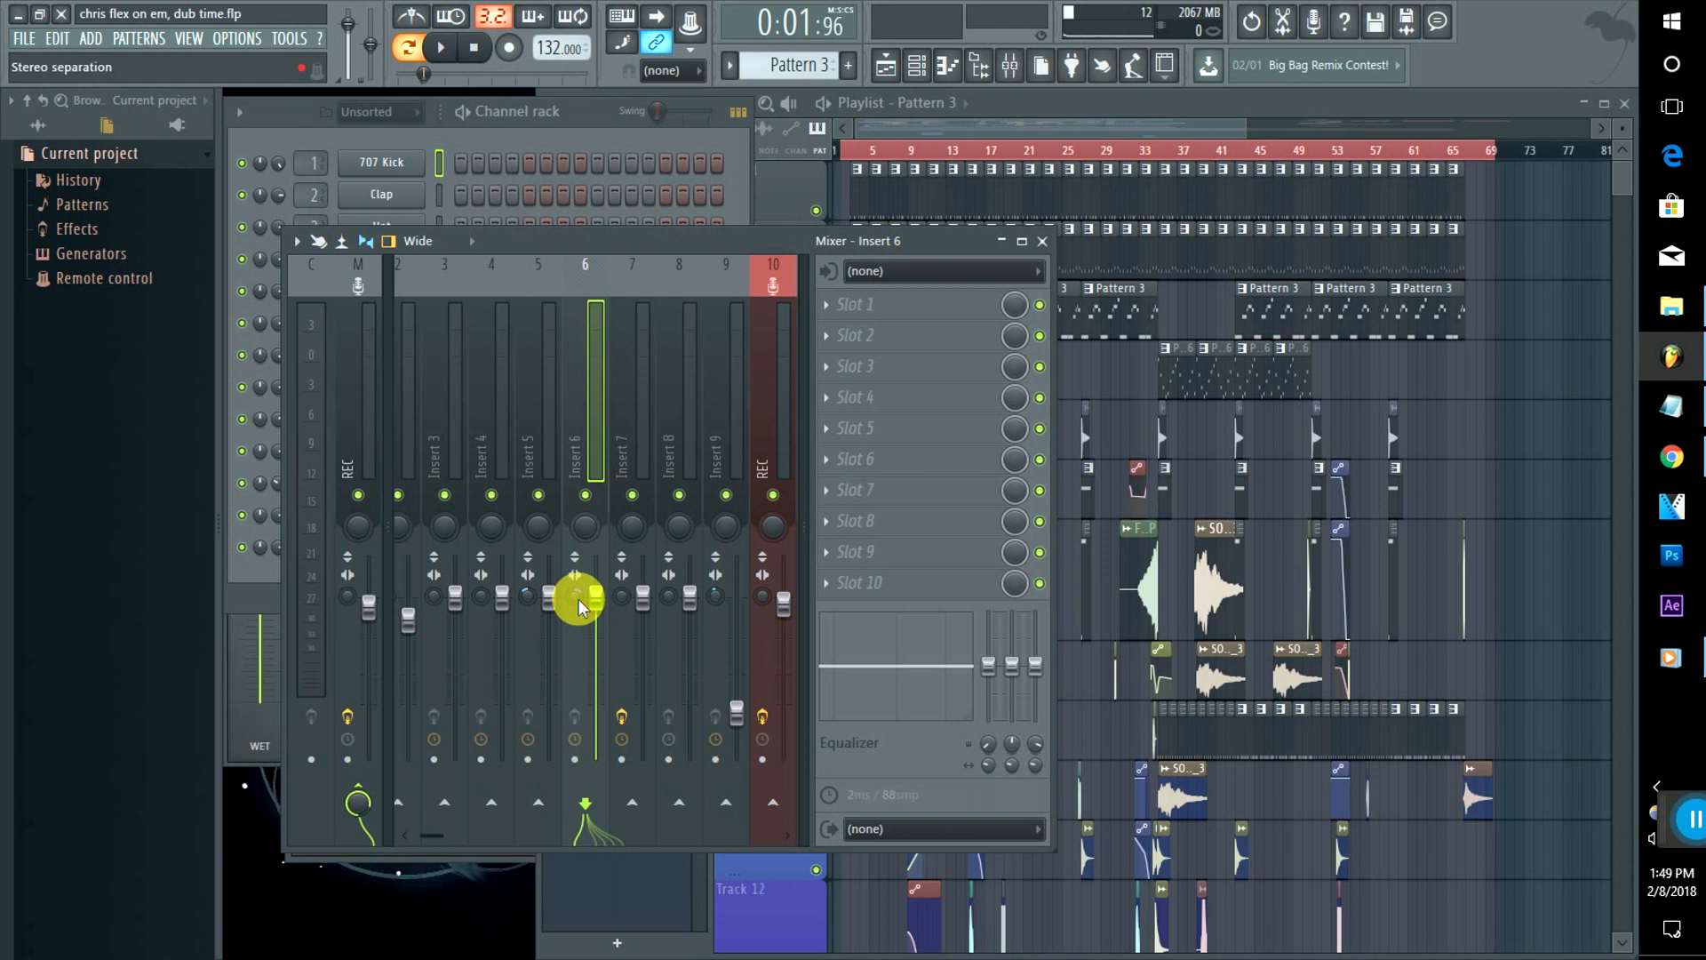
click(525, 446)
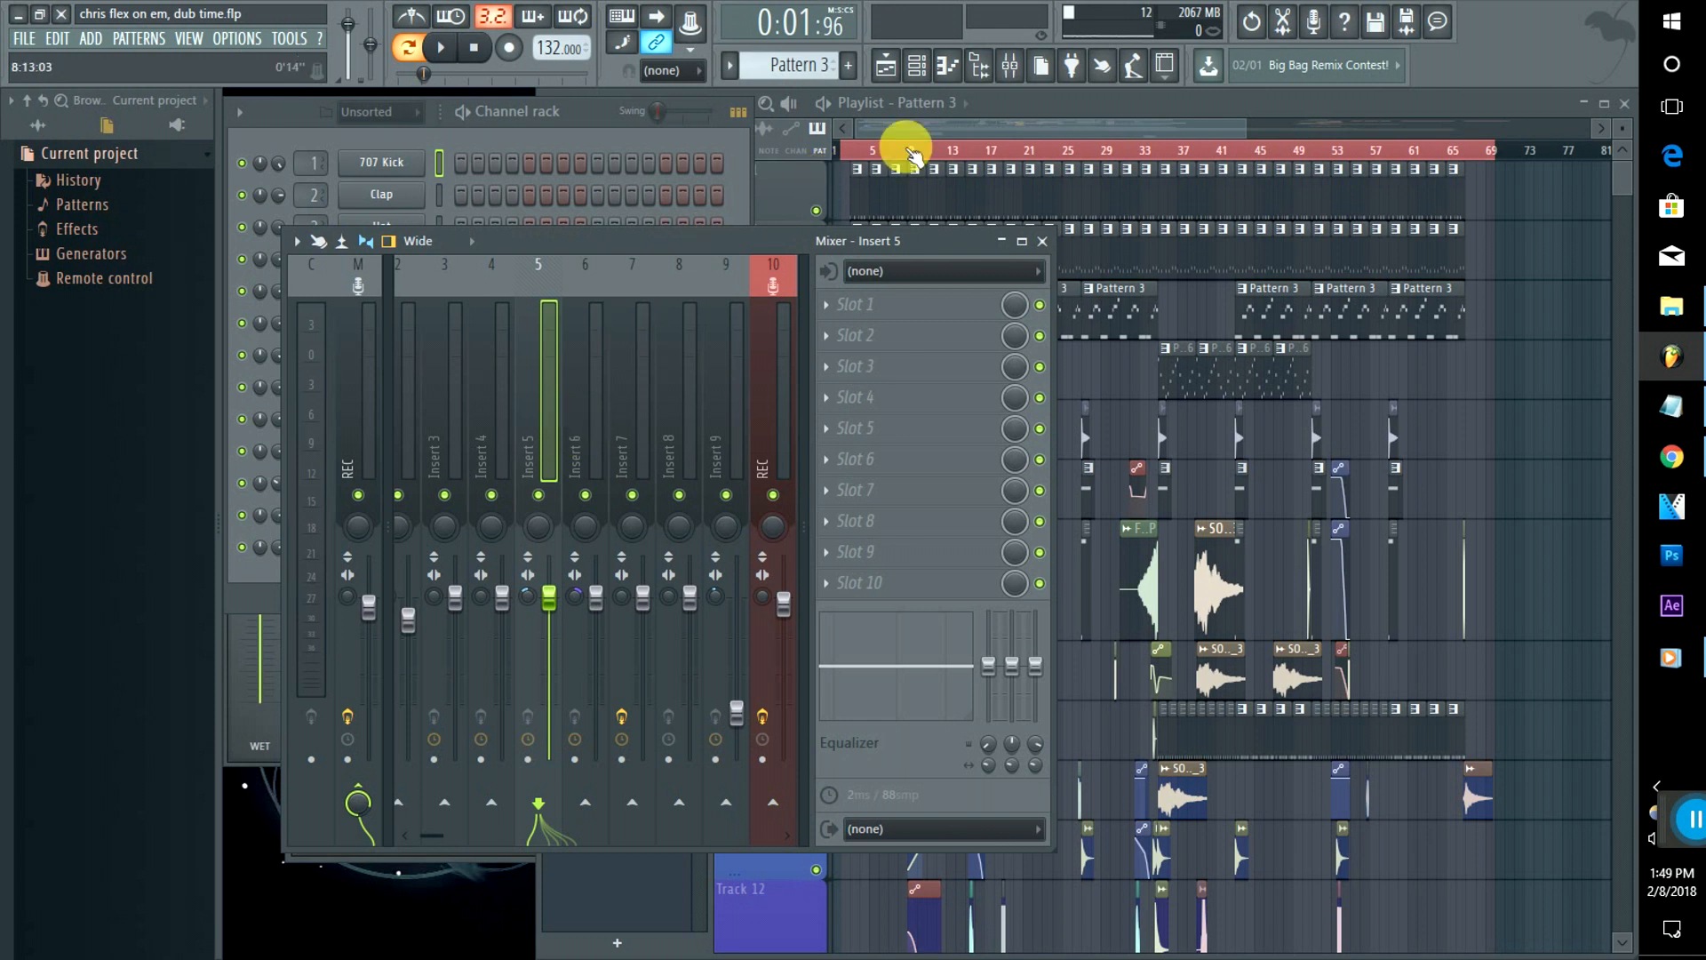
Step: Open the first part of the vocal recording on playlist Track 13, show its vocal submix mixer track, and stop playback
click(918, 134)
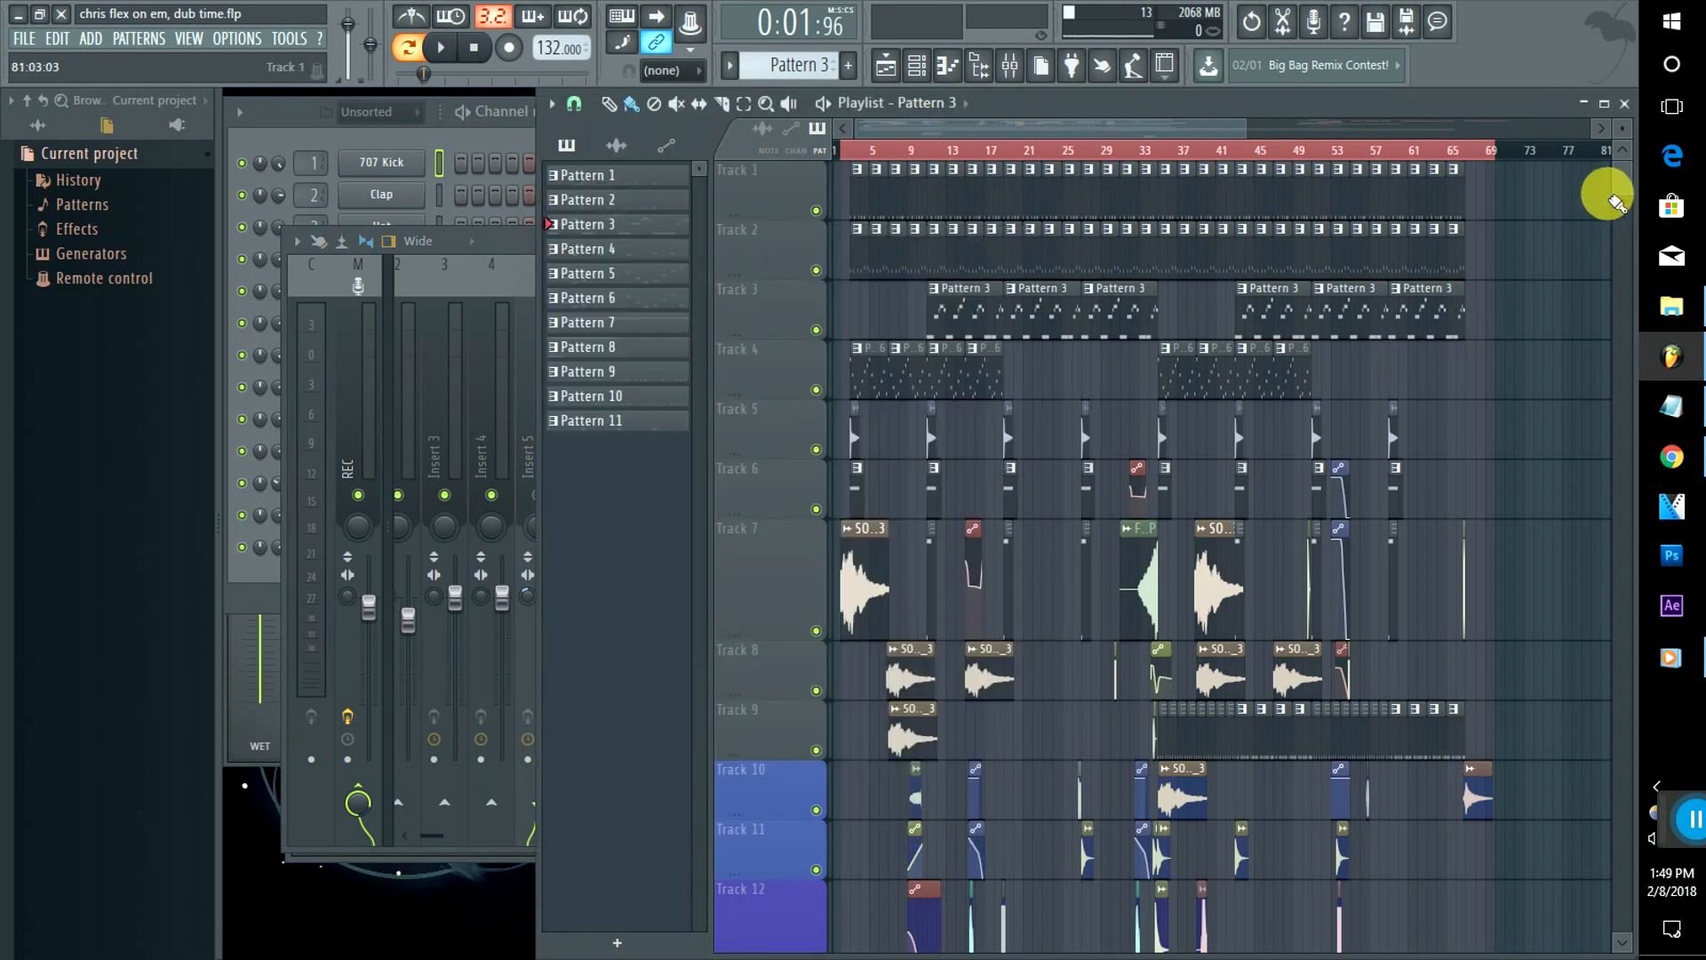
drag(1615, 190, 1629, 260)
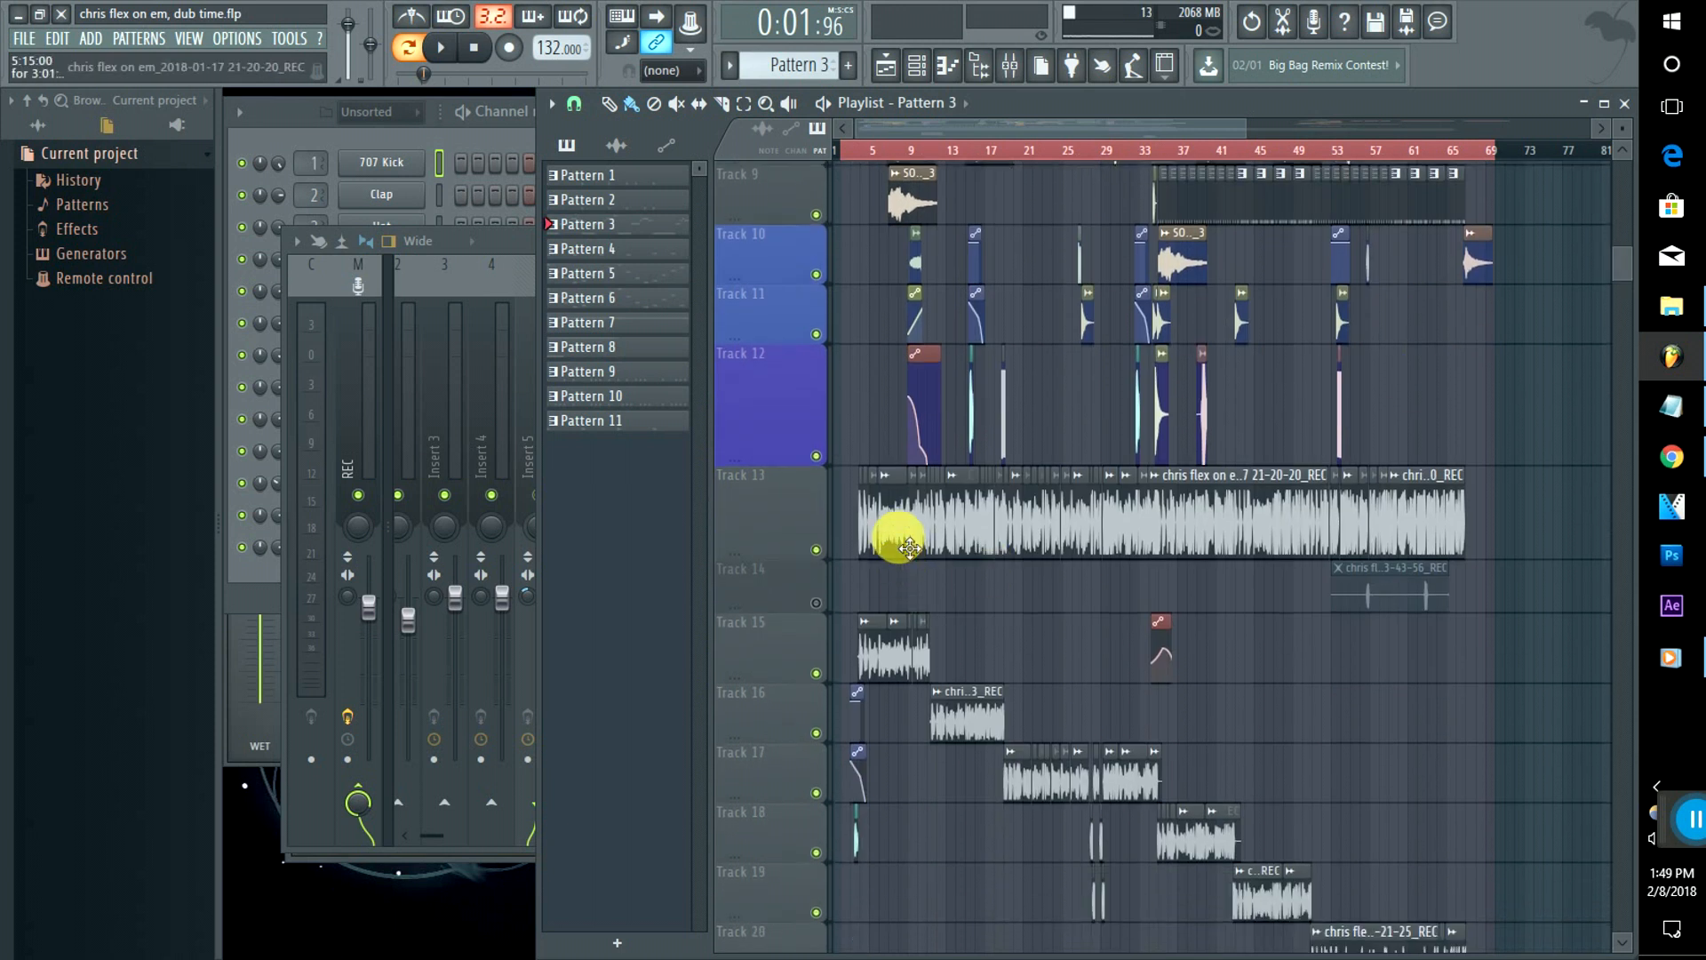
double_click(897, 536)
click(998, 428)
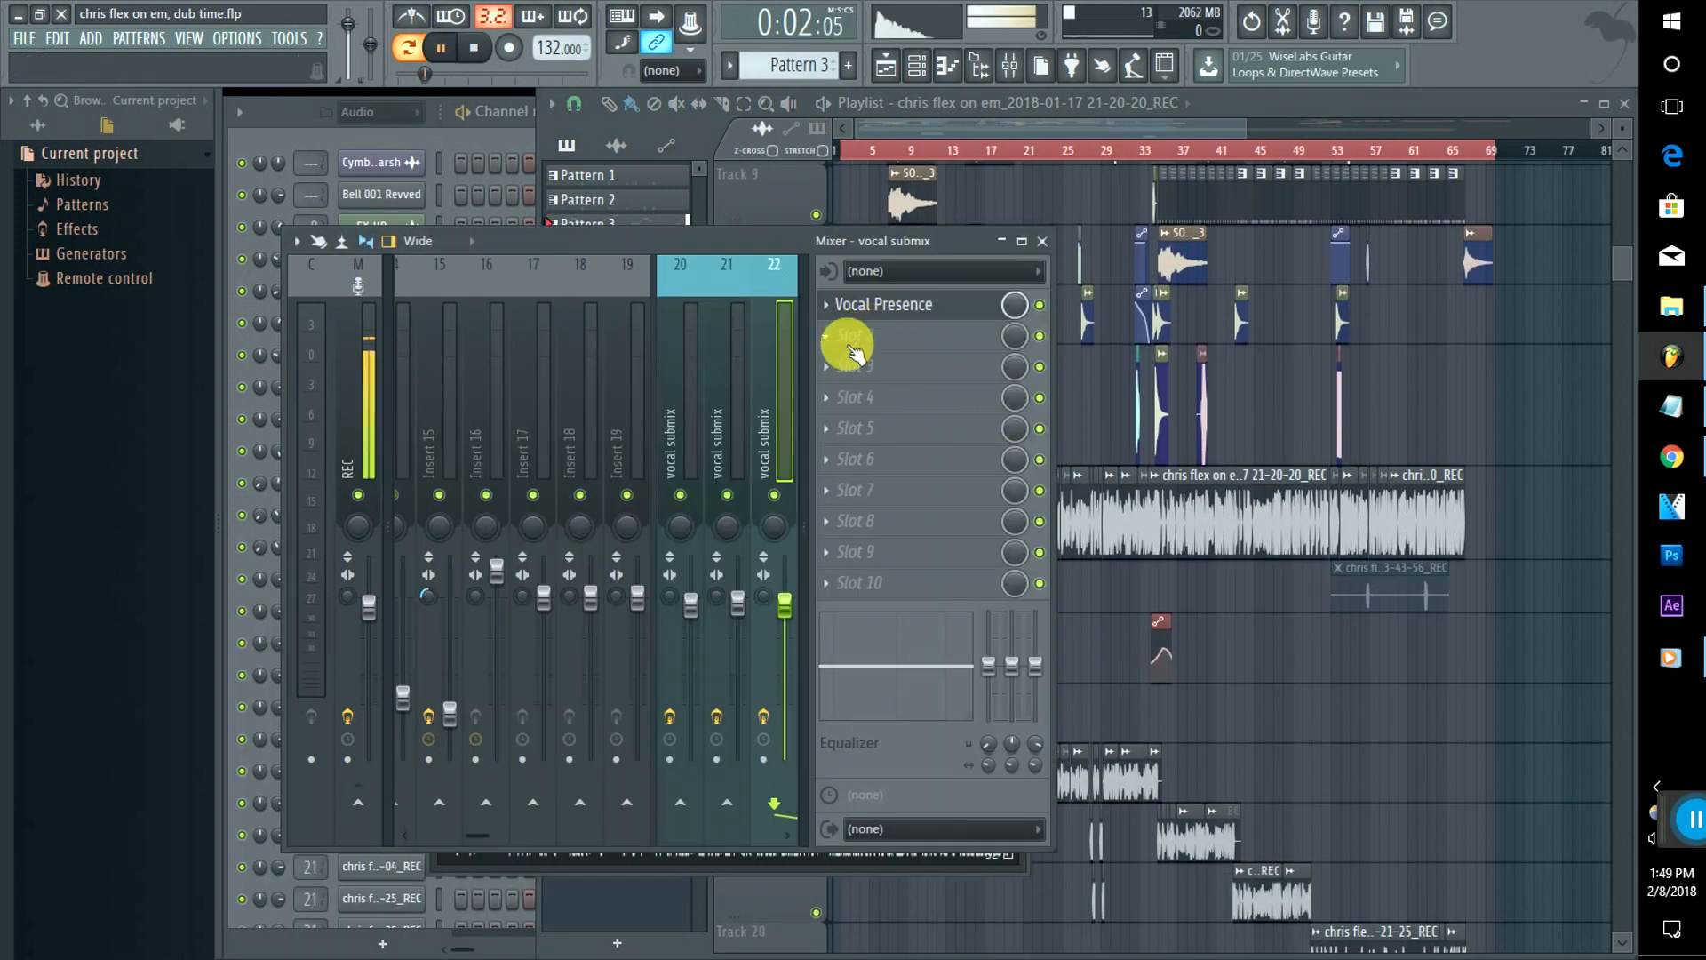
key(space)
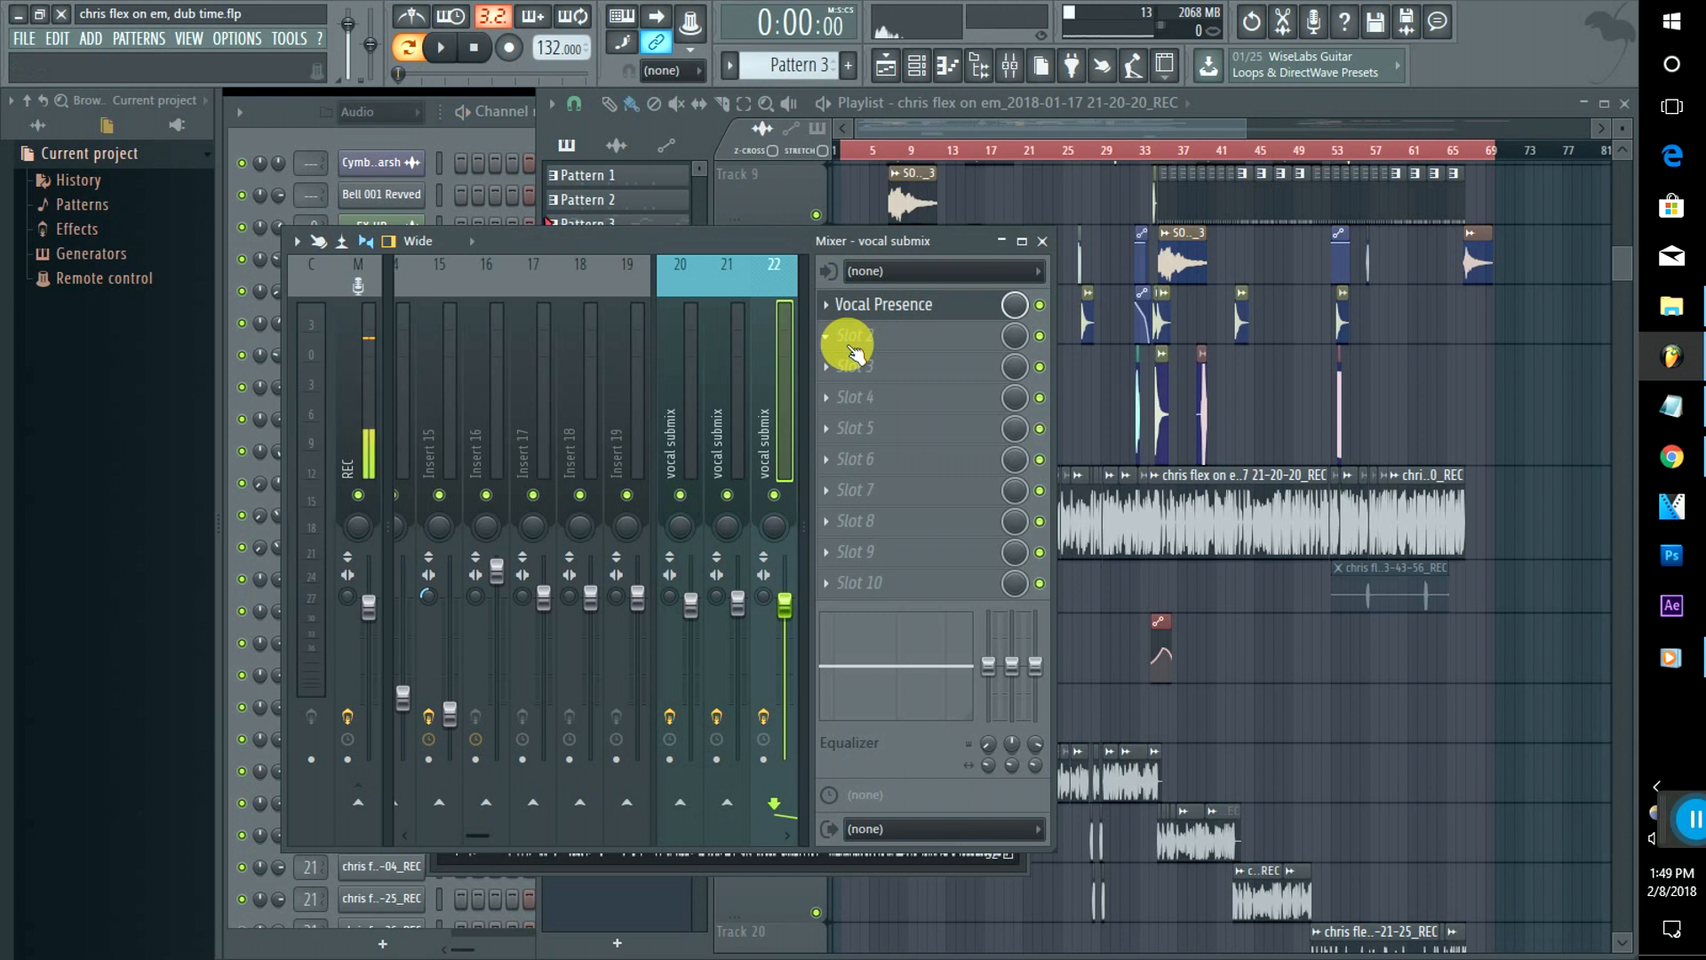
Step: Examine the band 2 cut in the Vocal Presence EQ on the vocal submix and return to the mixer
click(880, 309)
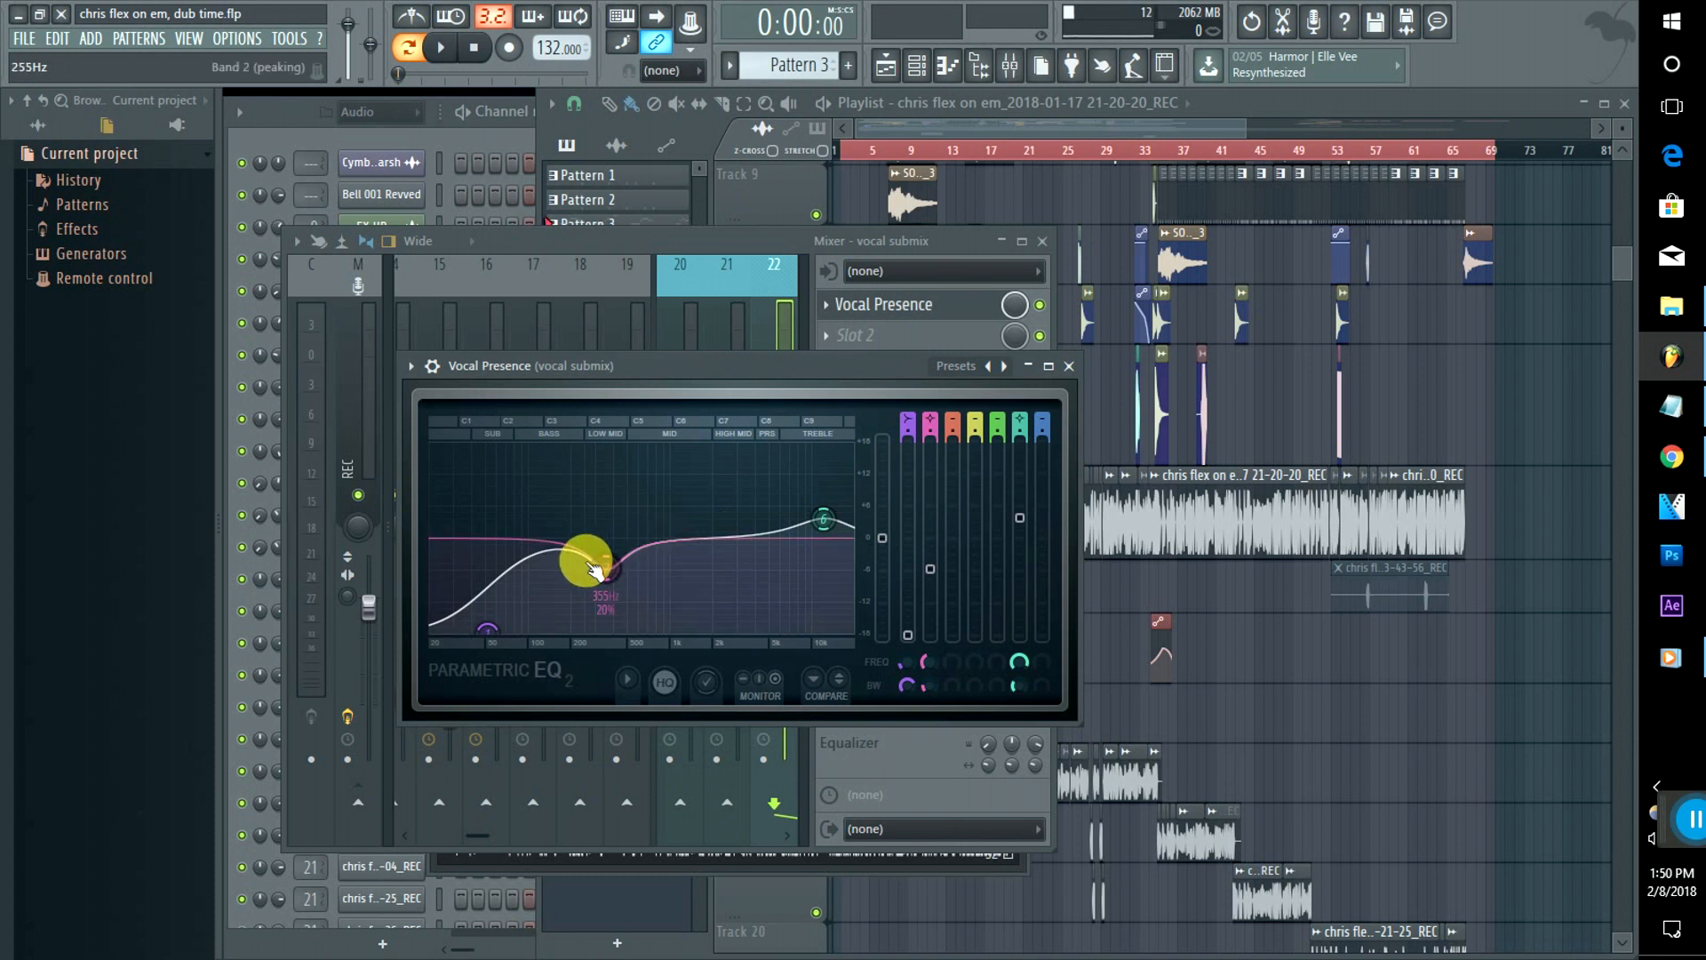
mouse_move(599, 565)
mouse_down()
mouse_move(613, 602)
mouse_move(602, 582)
mouse_up()
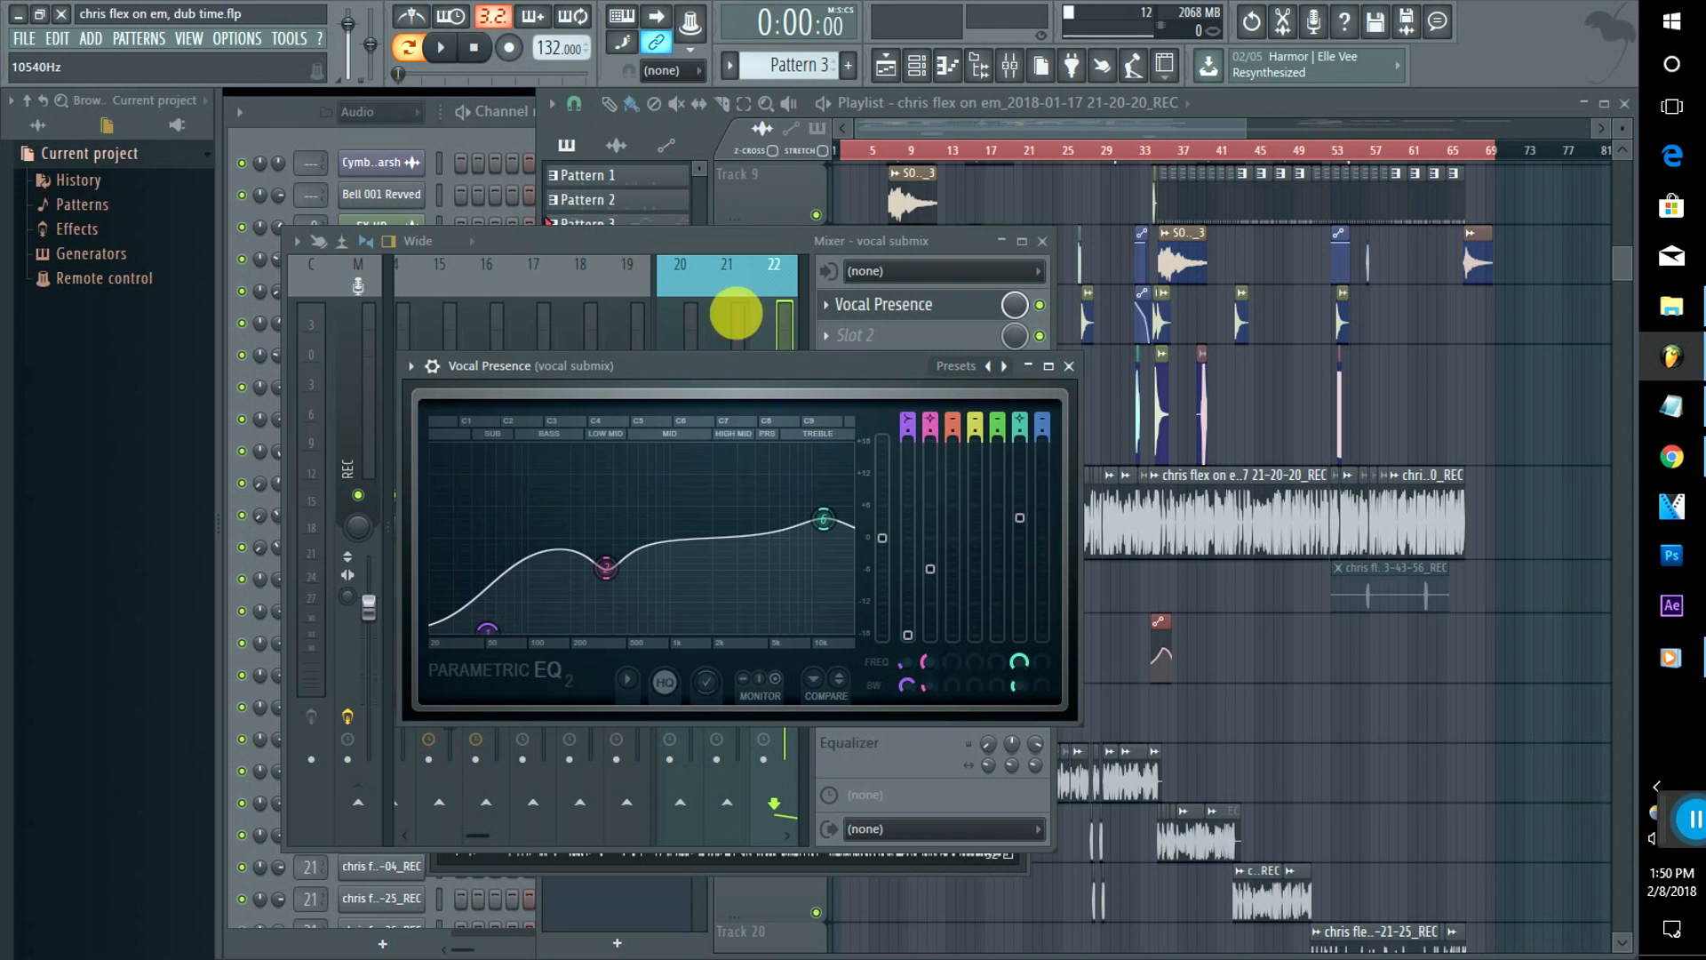
click(746, 237)
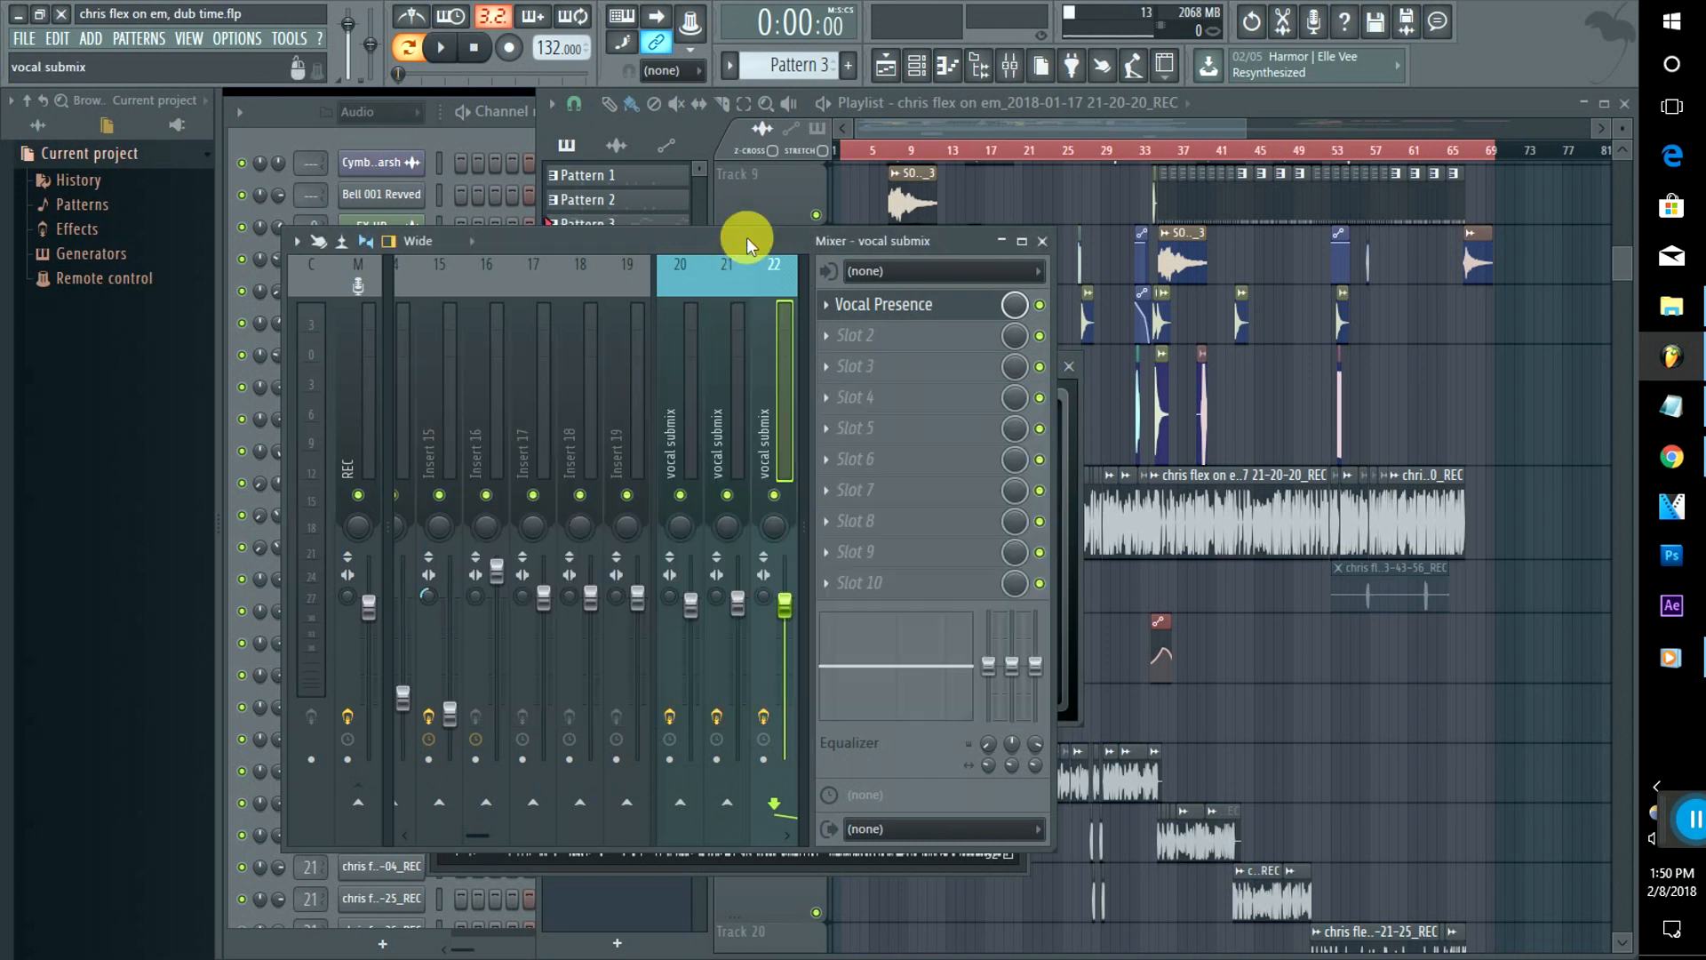
Step: Add Fruity Parametric EQ 2 to slot 2 of the vocal submix and load its Mastering preset Vocal Presence
click(824, 336)
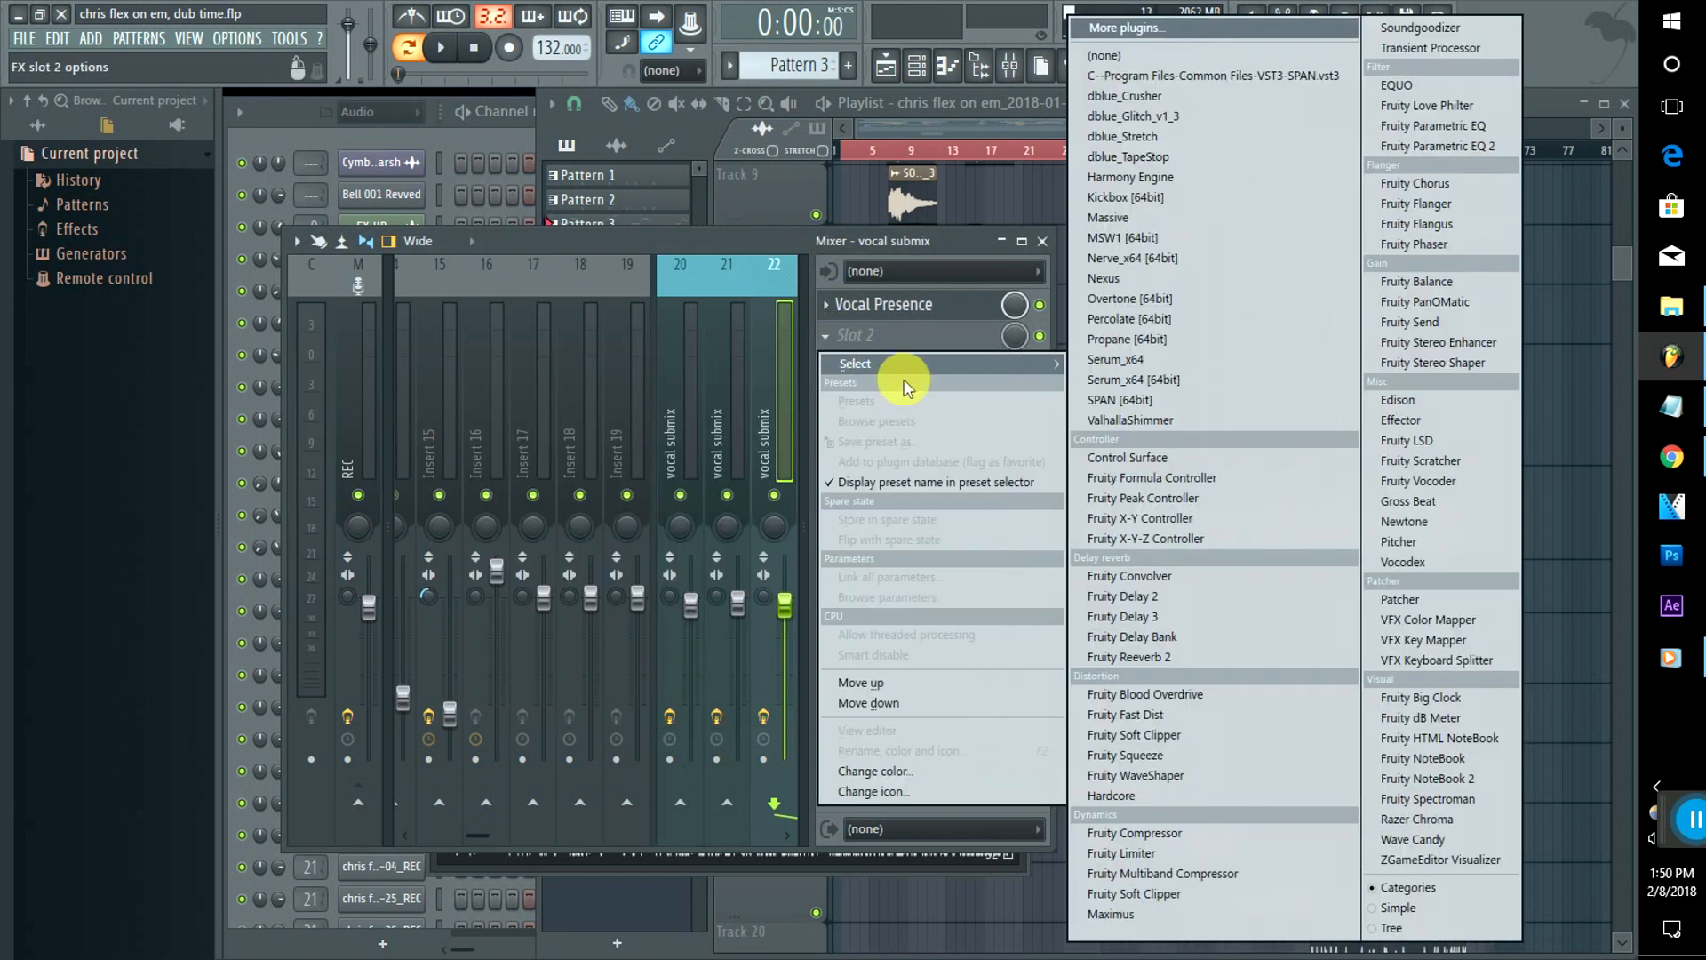
click(1404, 147)
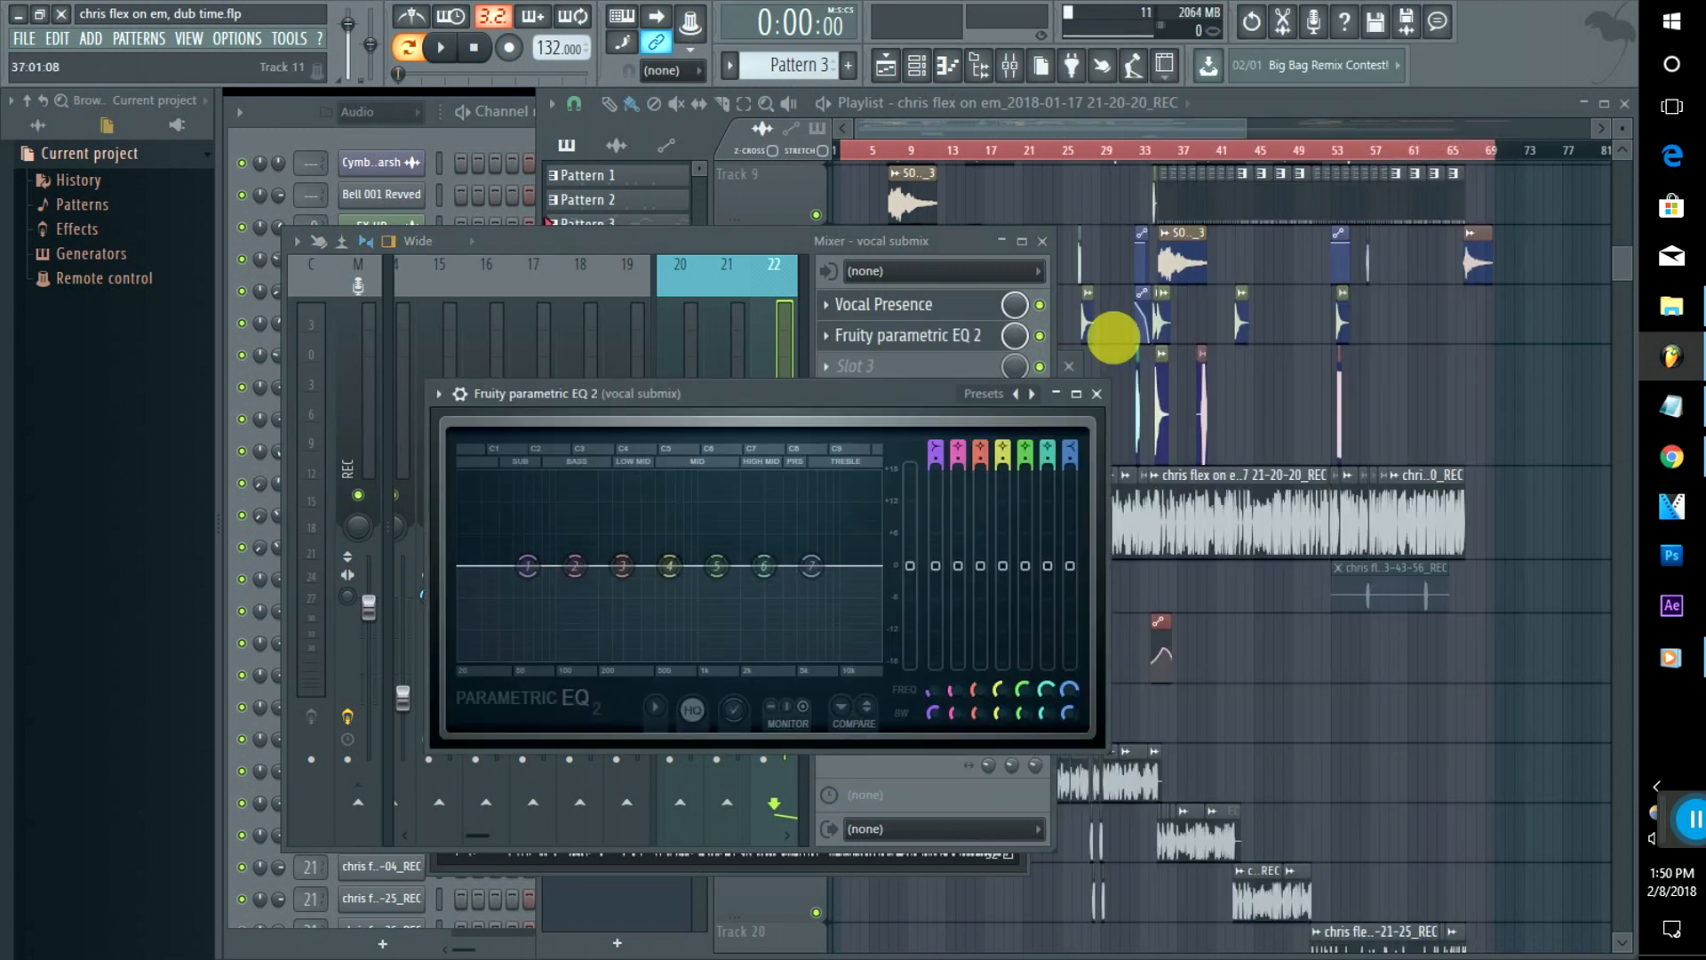
click(1034, 396)
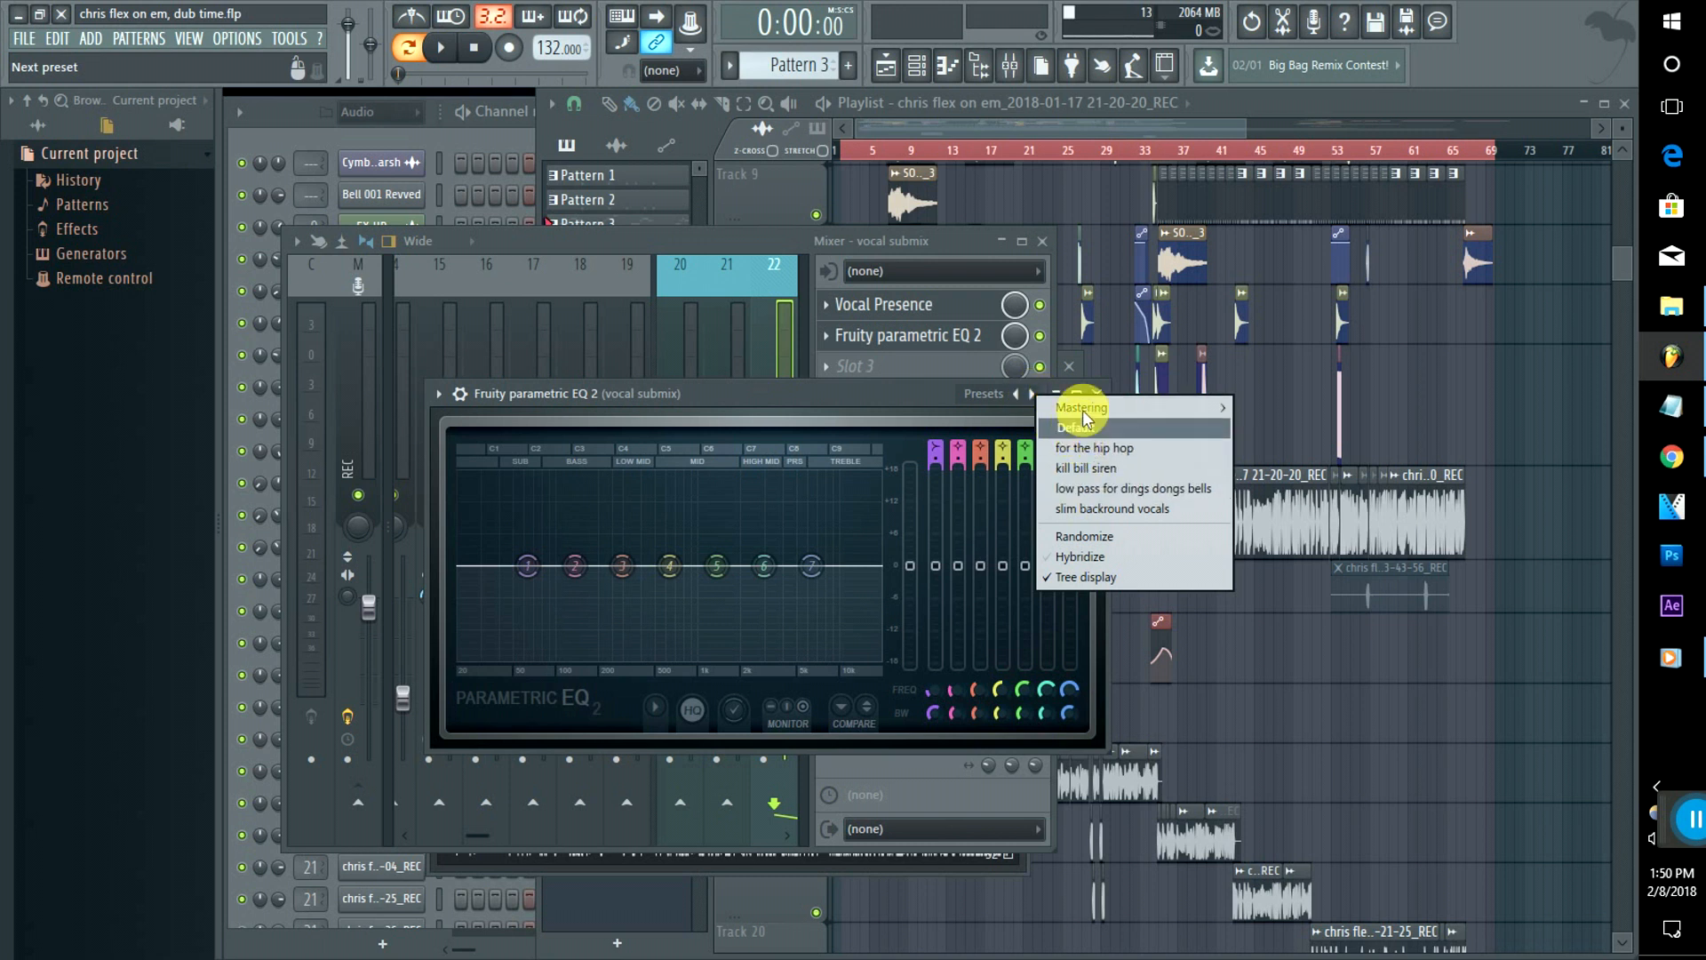
mouse_move(1085, 407)
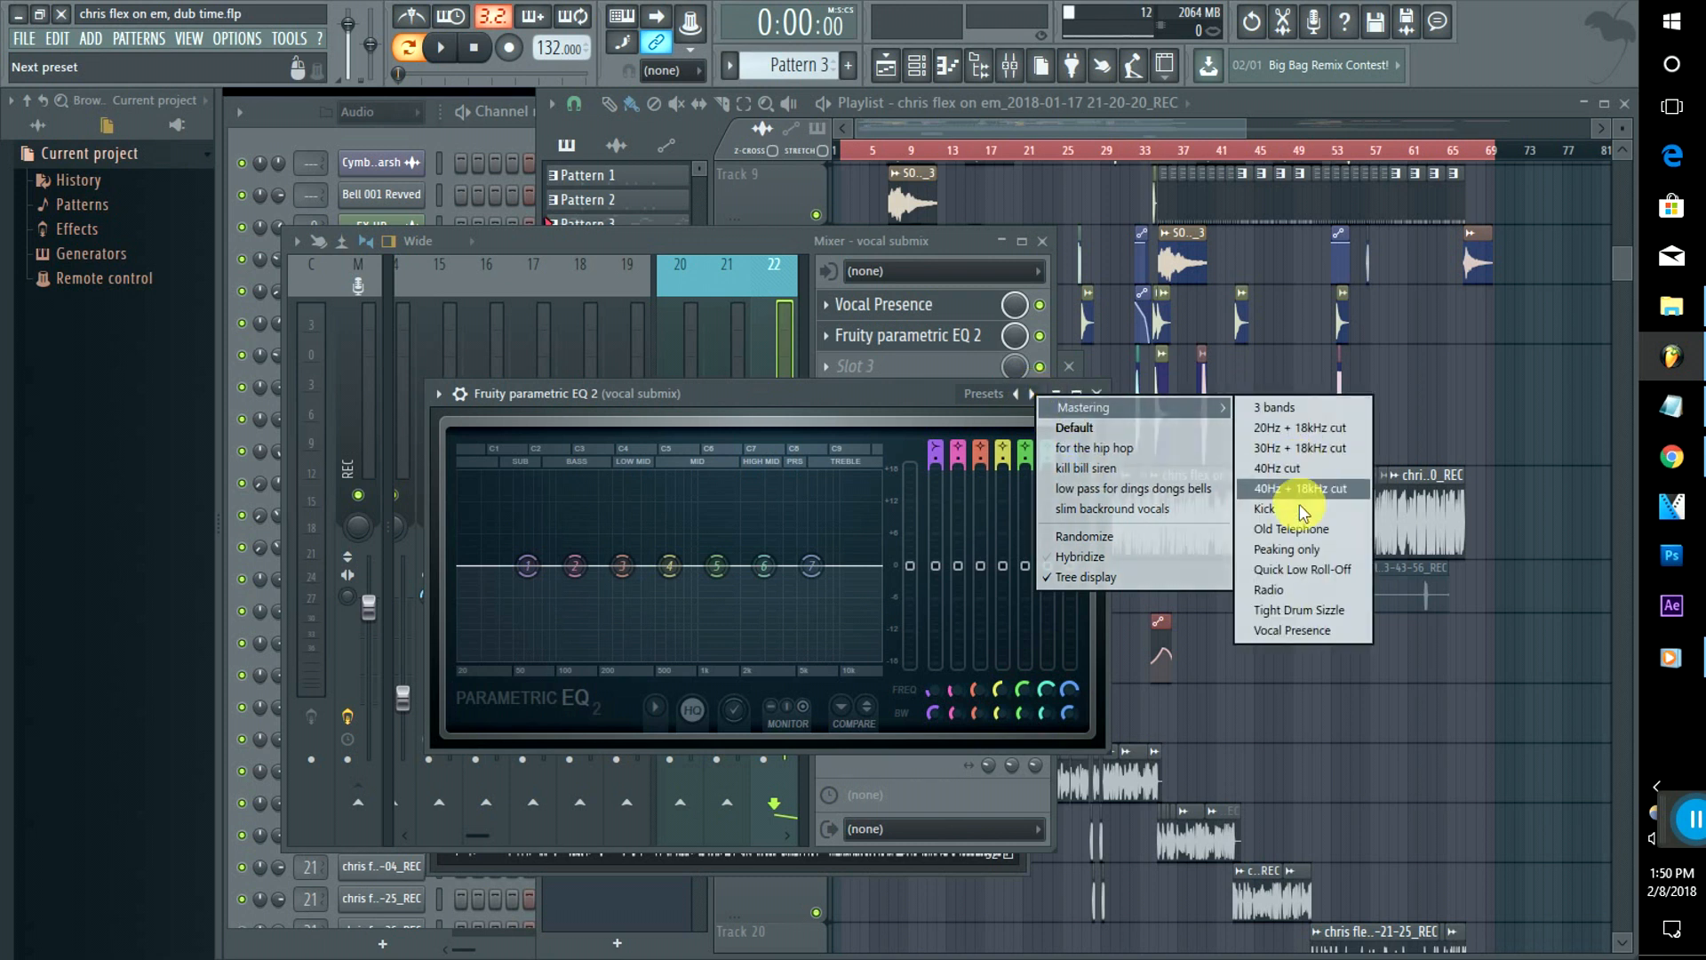
click(1299, 631)
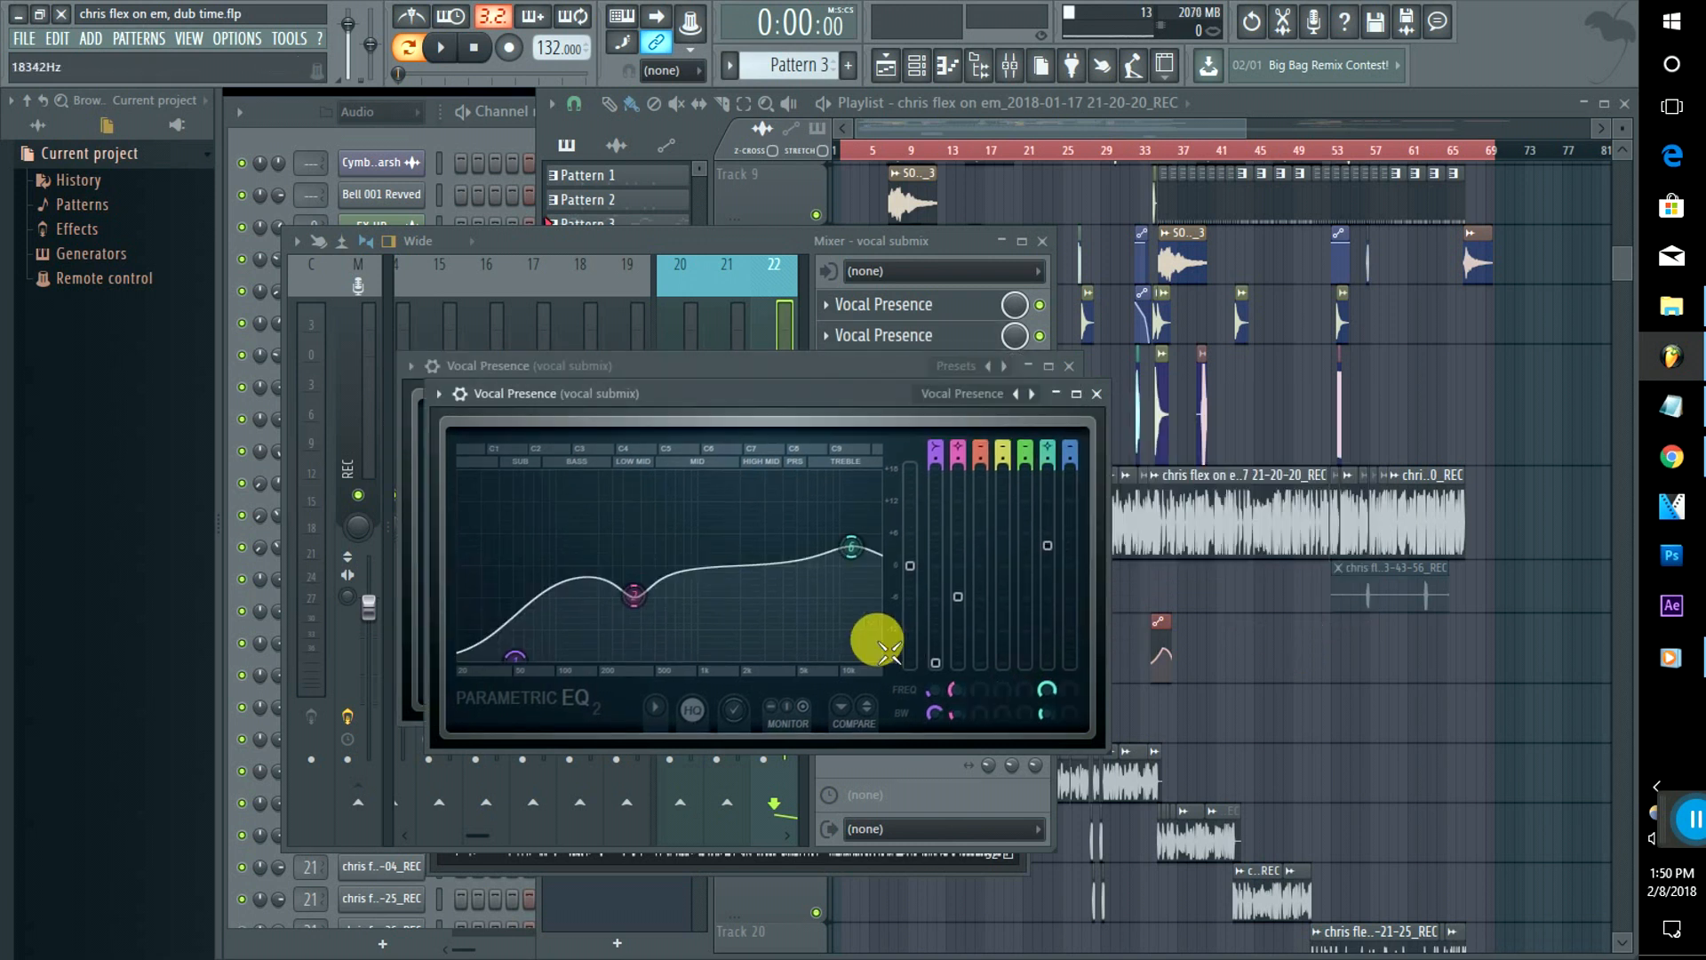
Step: Remove the duplicate Vocal Presence EQ from slot 2 of the vocal submix and return to the mixer
click(836, 342)
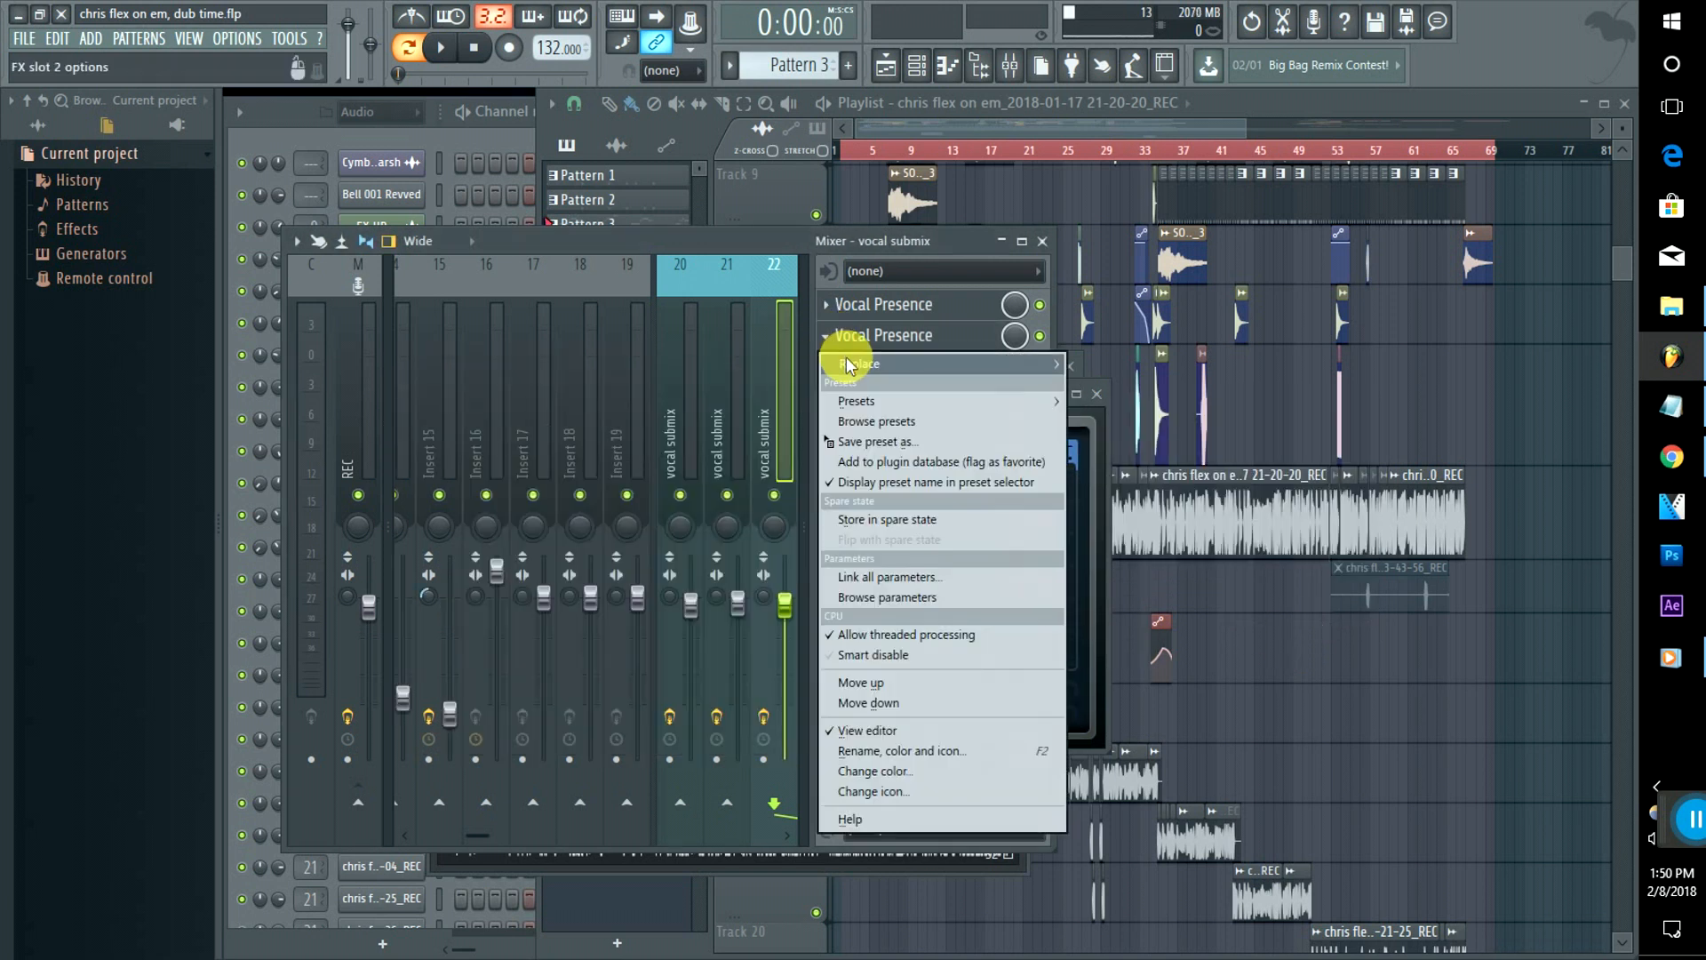
mouse_move(840, 360)
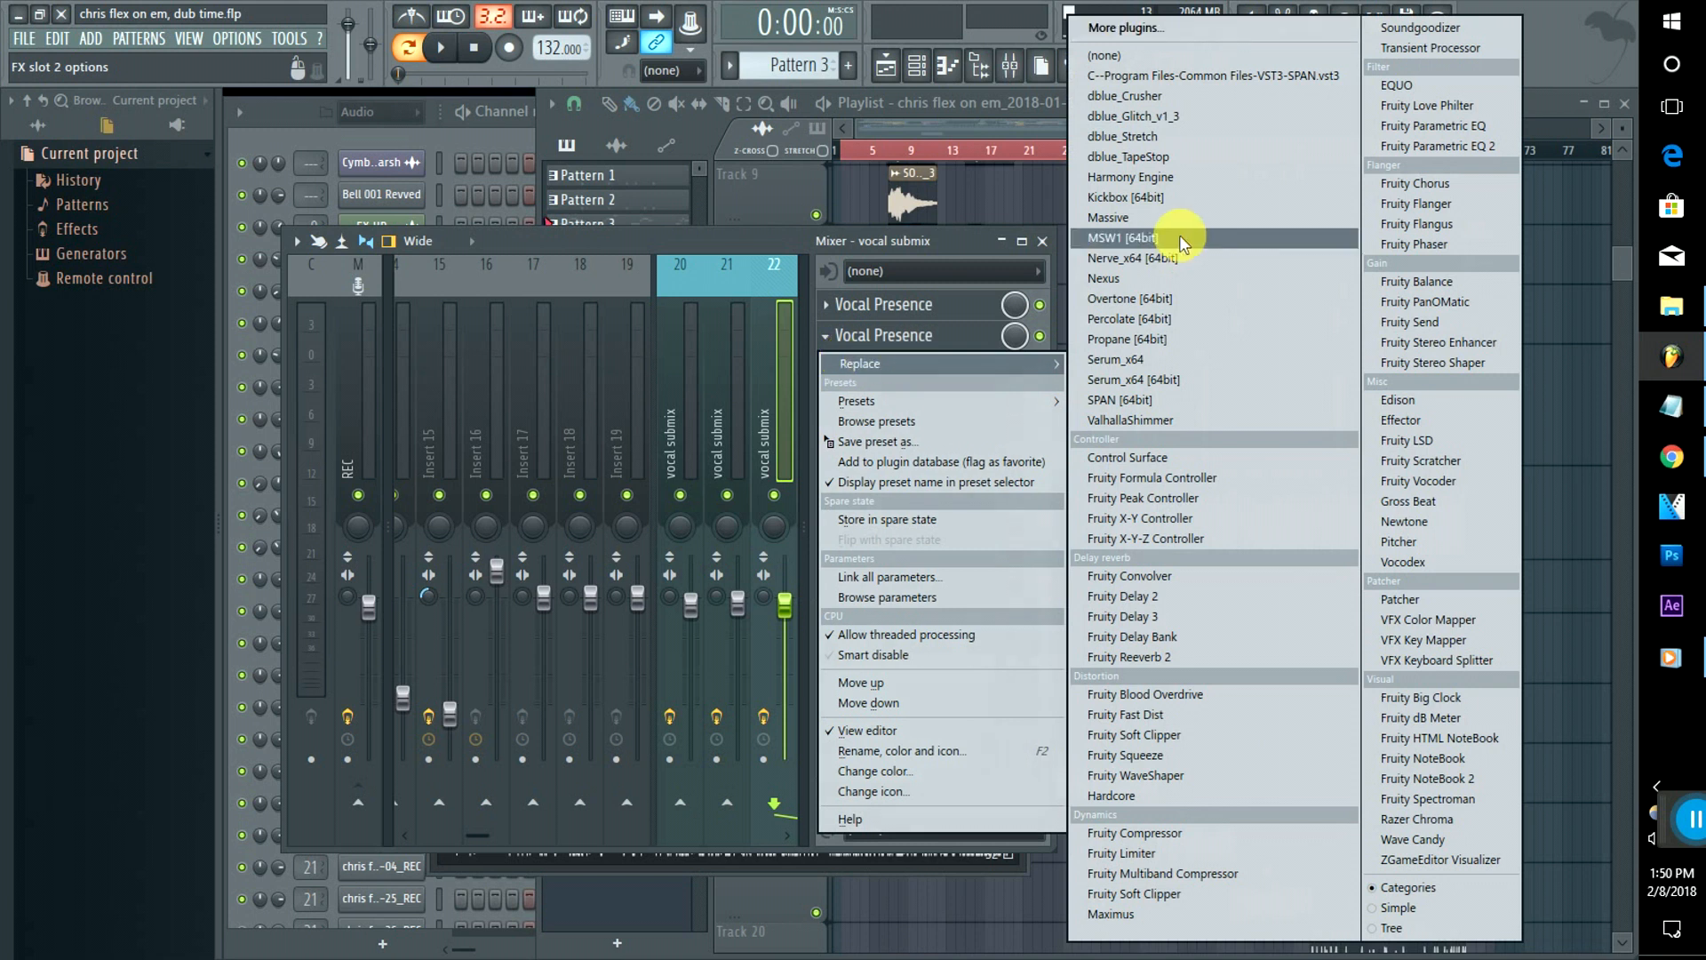
click(1134, 59)
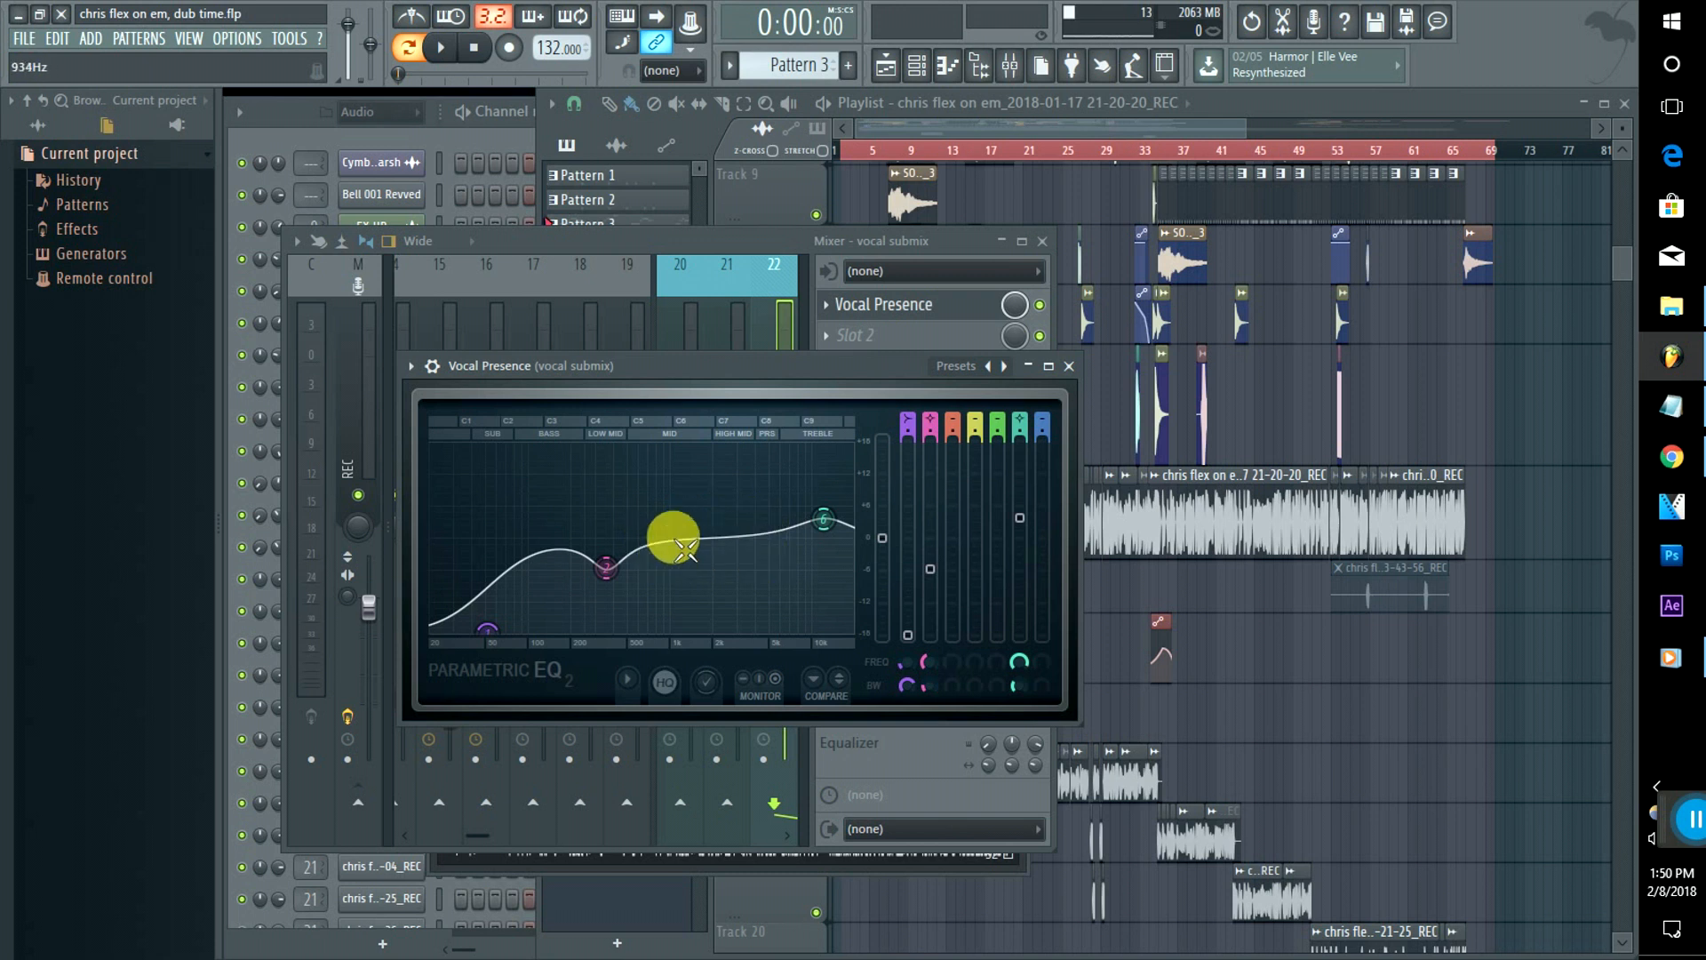
click(734, 232)
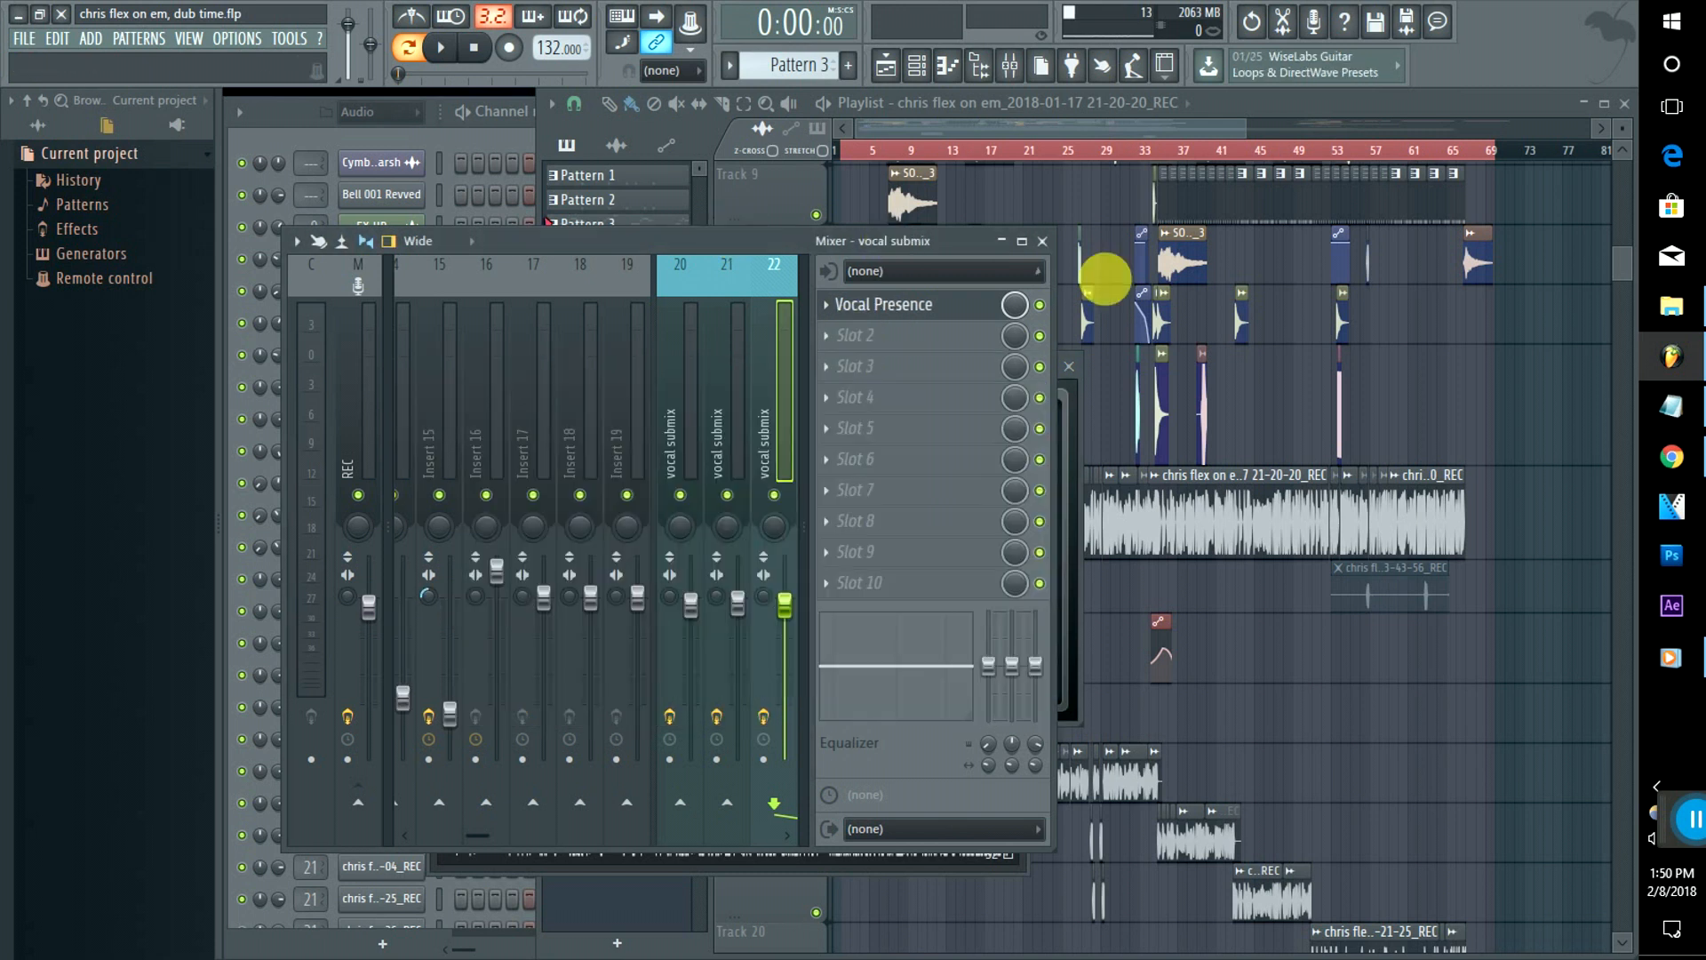
Step: Bypass the Vocal Presence EQ in slot 1 of the vocal submix and add SPAN [64bit] to slot 8
click(1040, 305)
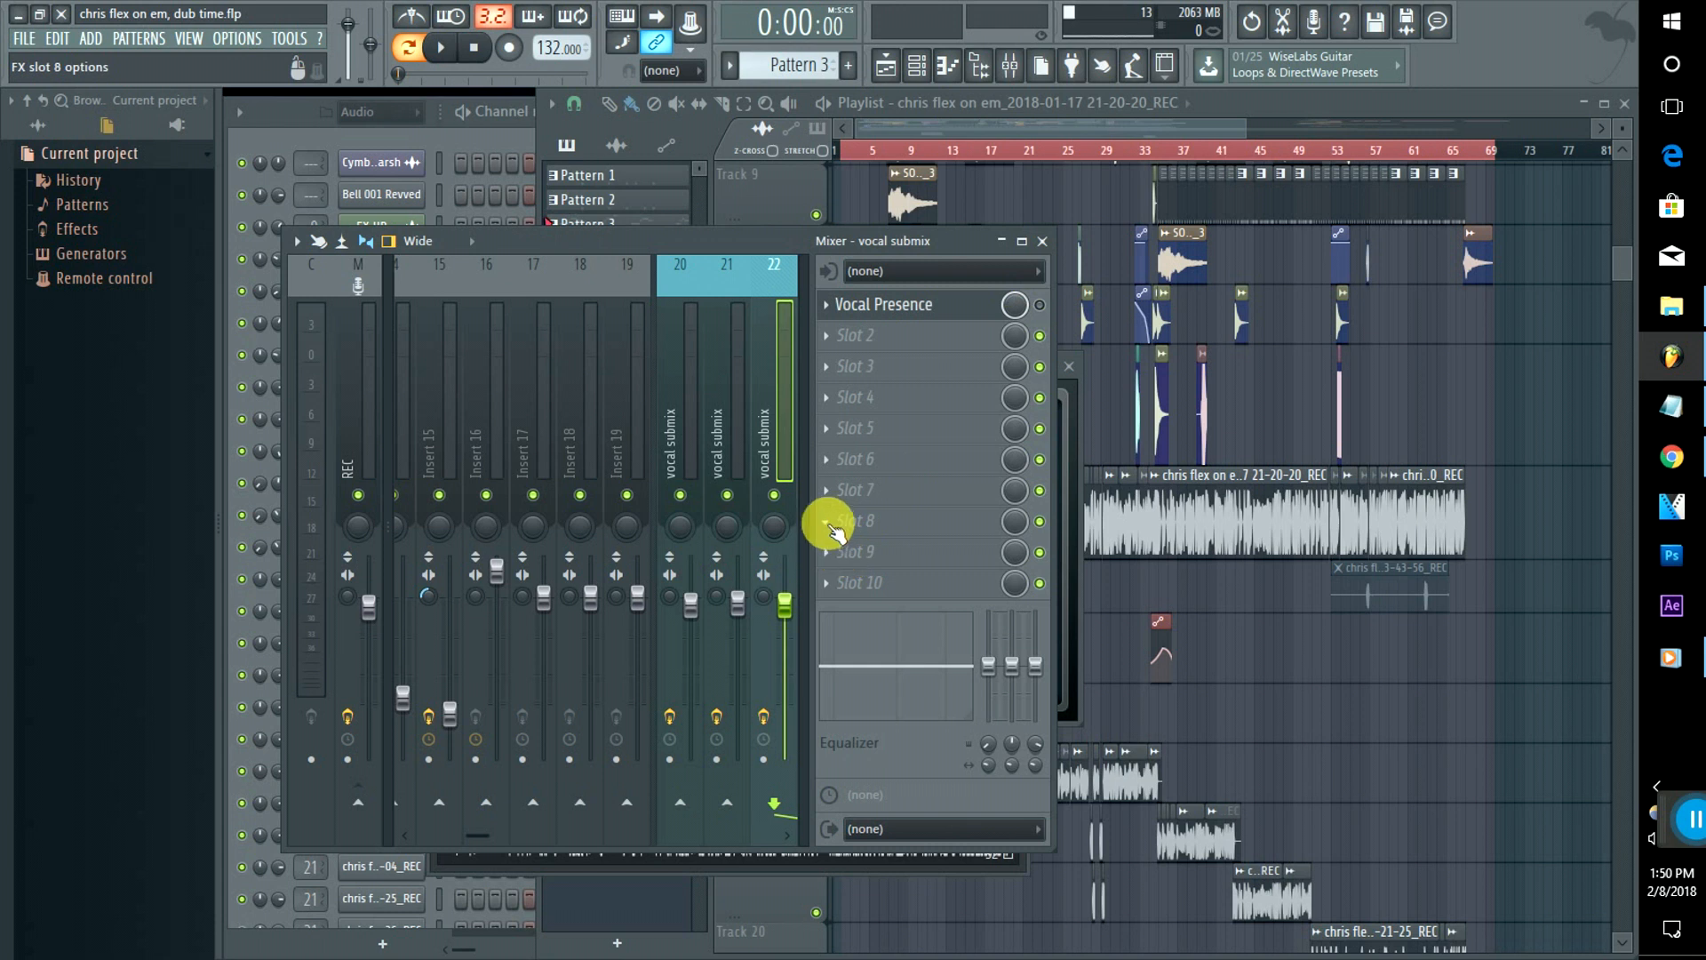
right_click(830, 521)
mouse_move(851, 504)
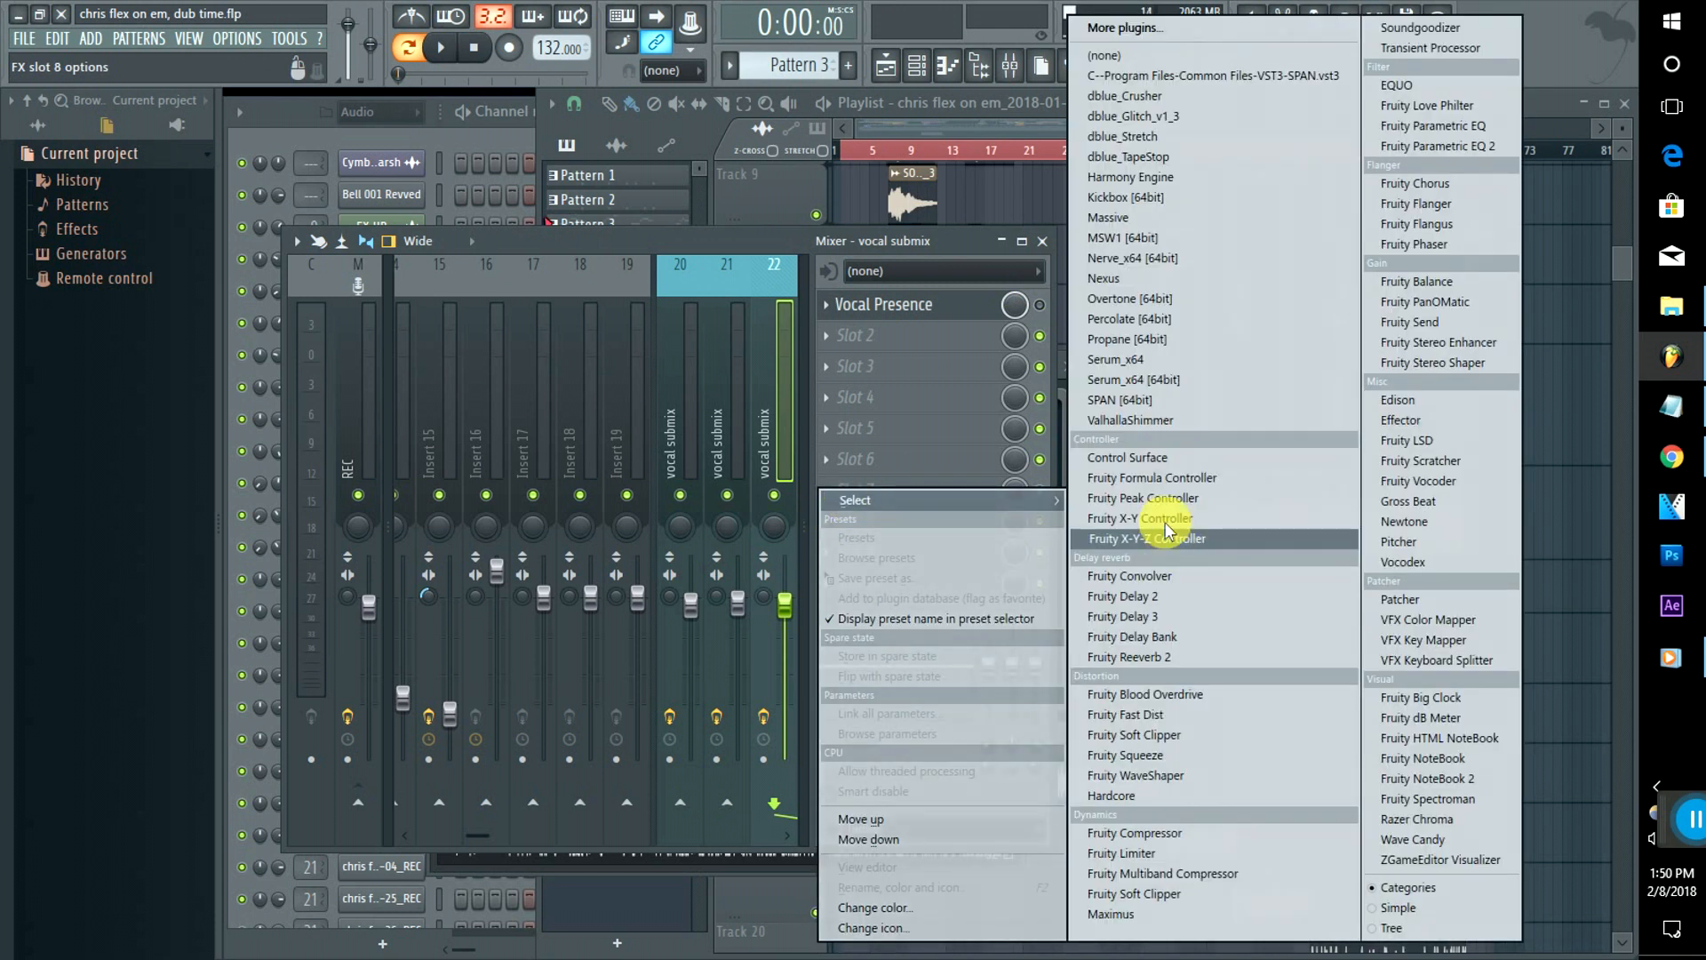
click(1124, 398)
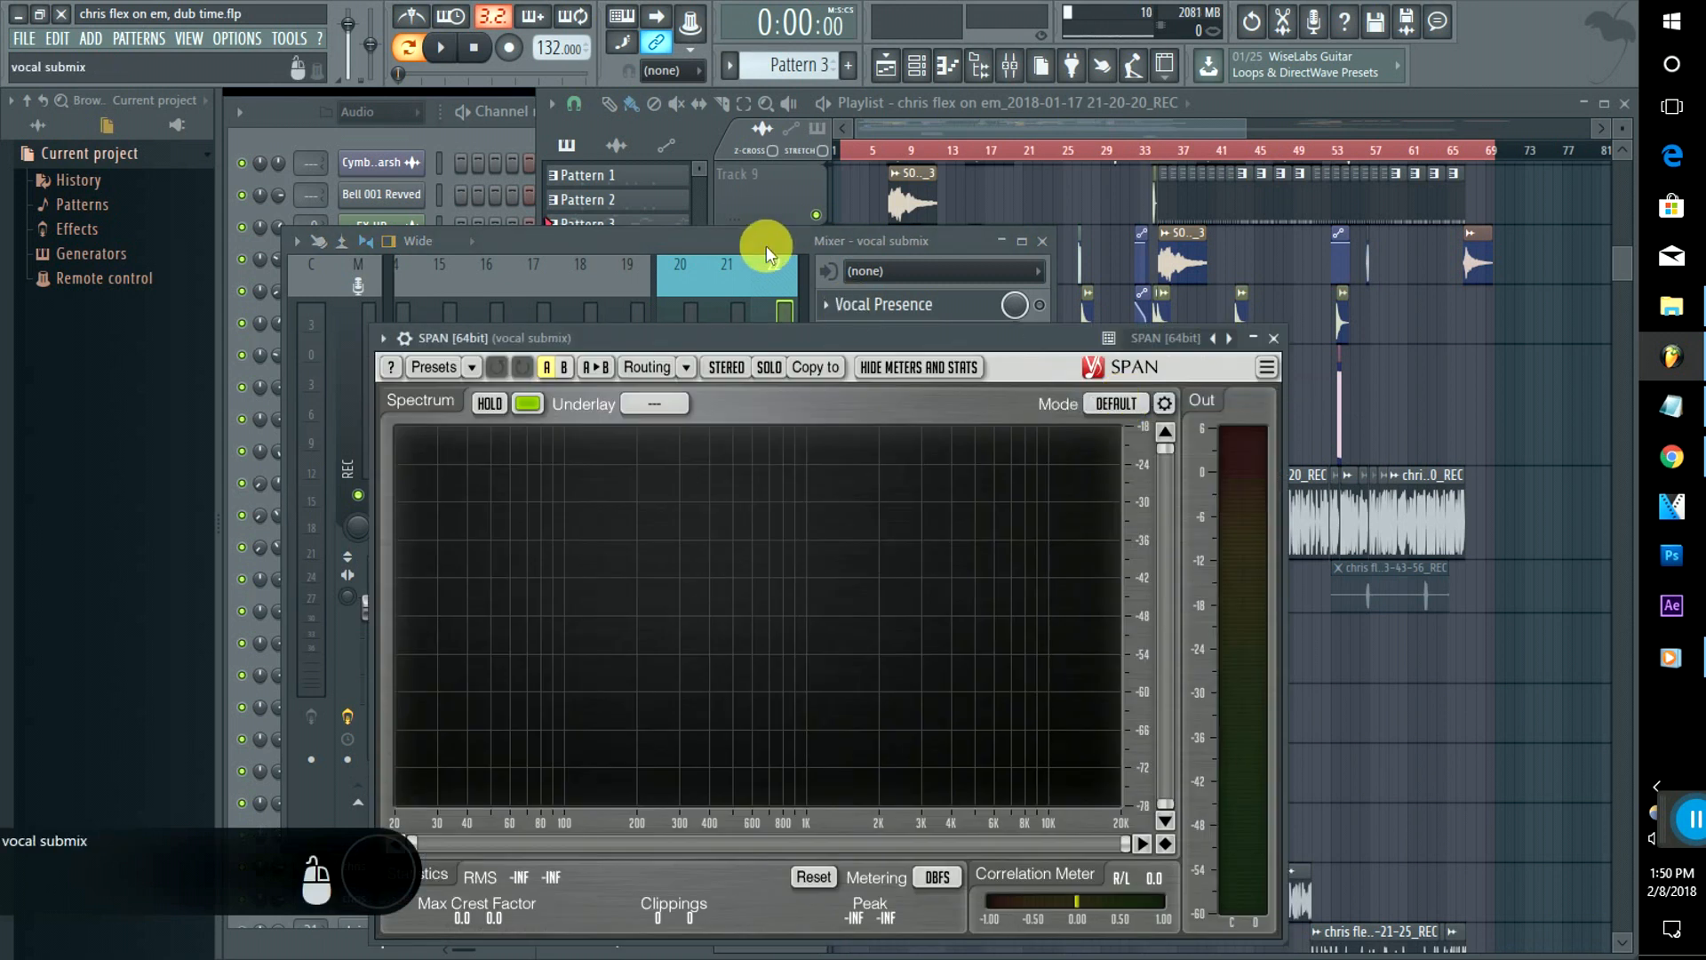
Step: Solo the vocal submix on mixer track 22 and play the song from about 0:25
click(767, 256)
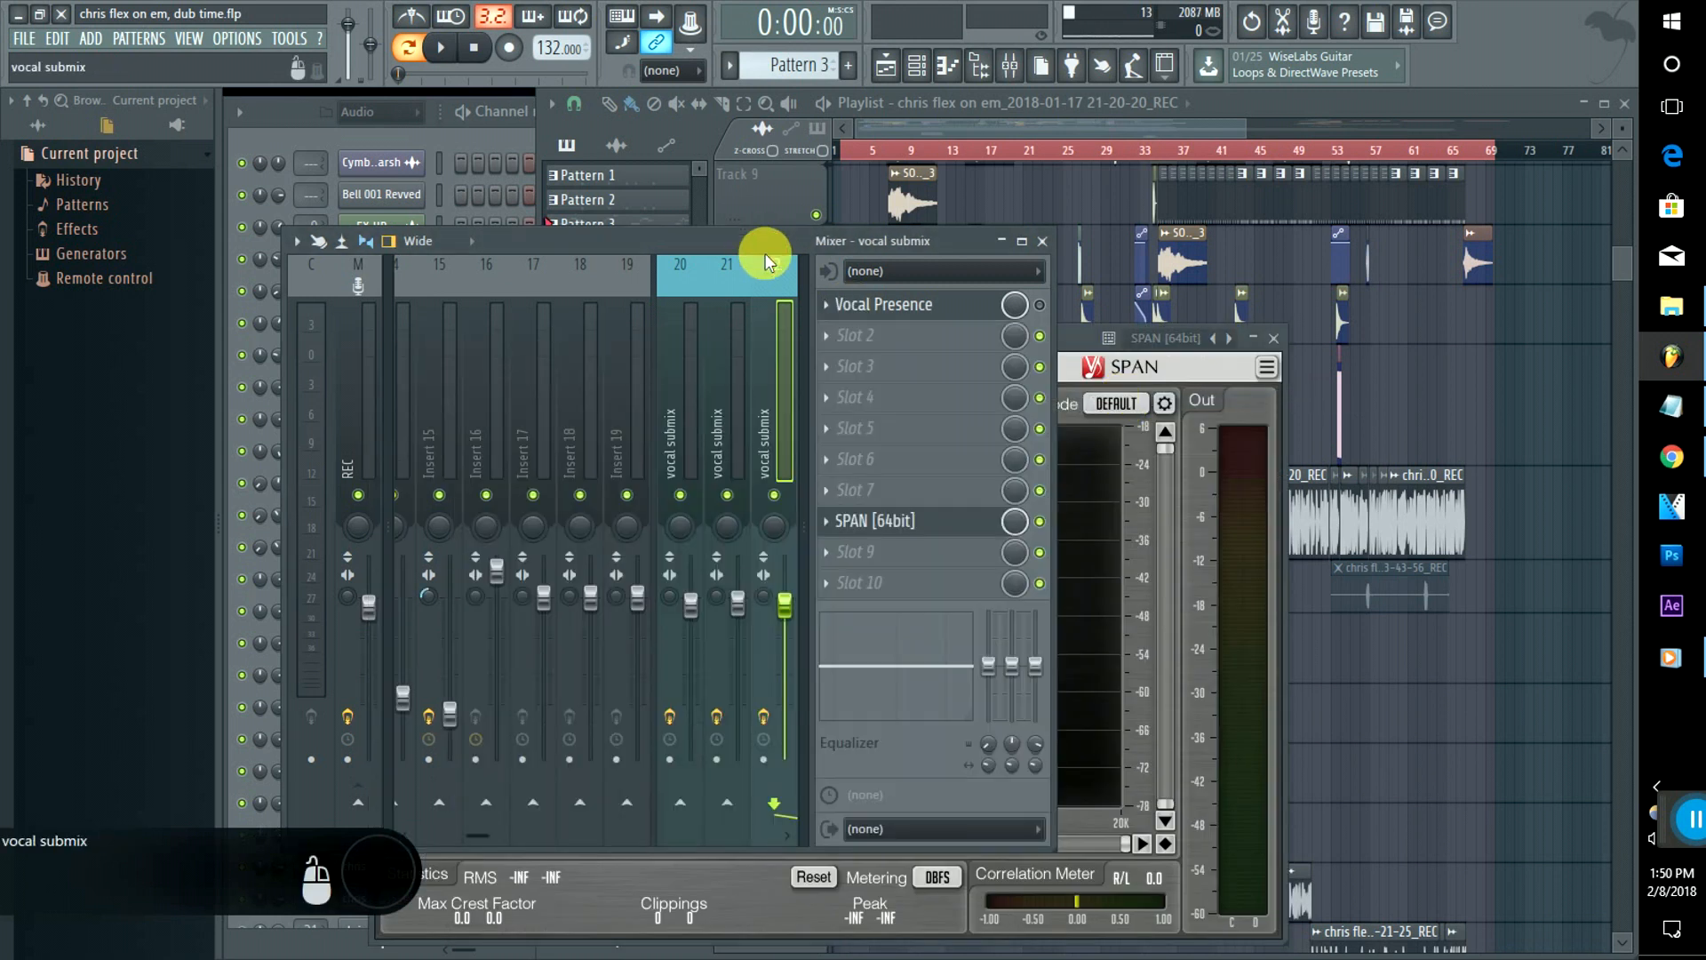
right_click(778, 498)
click(964, 148)
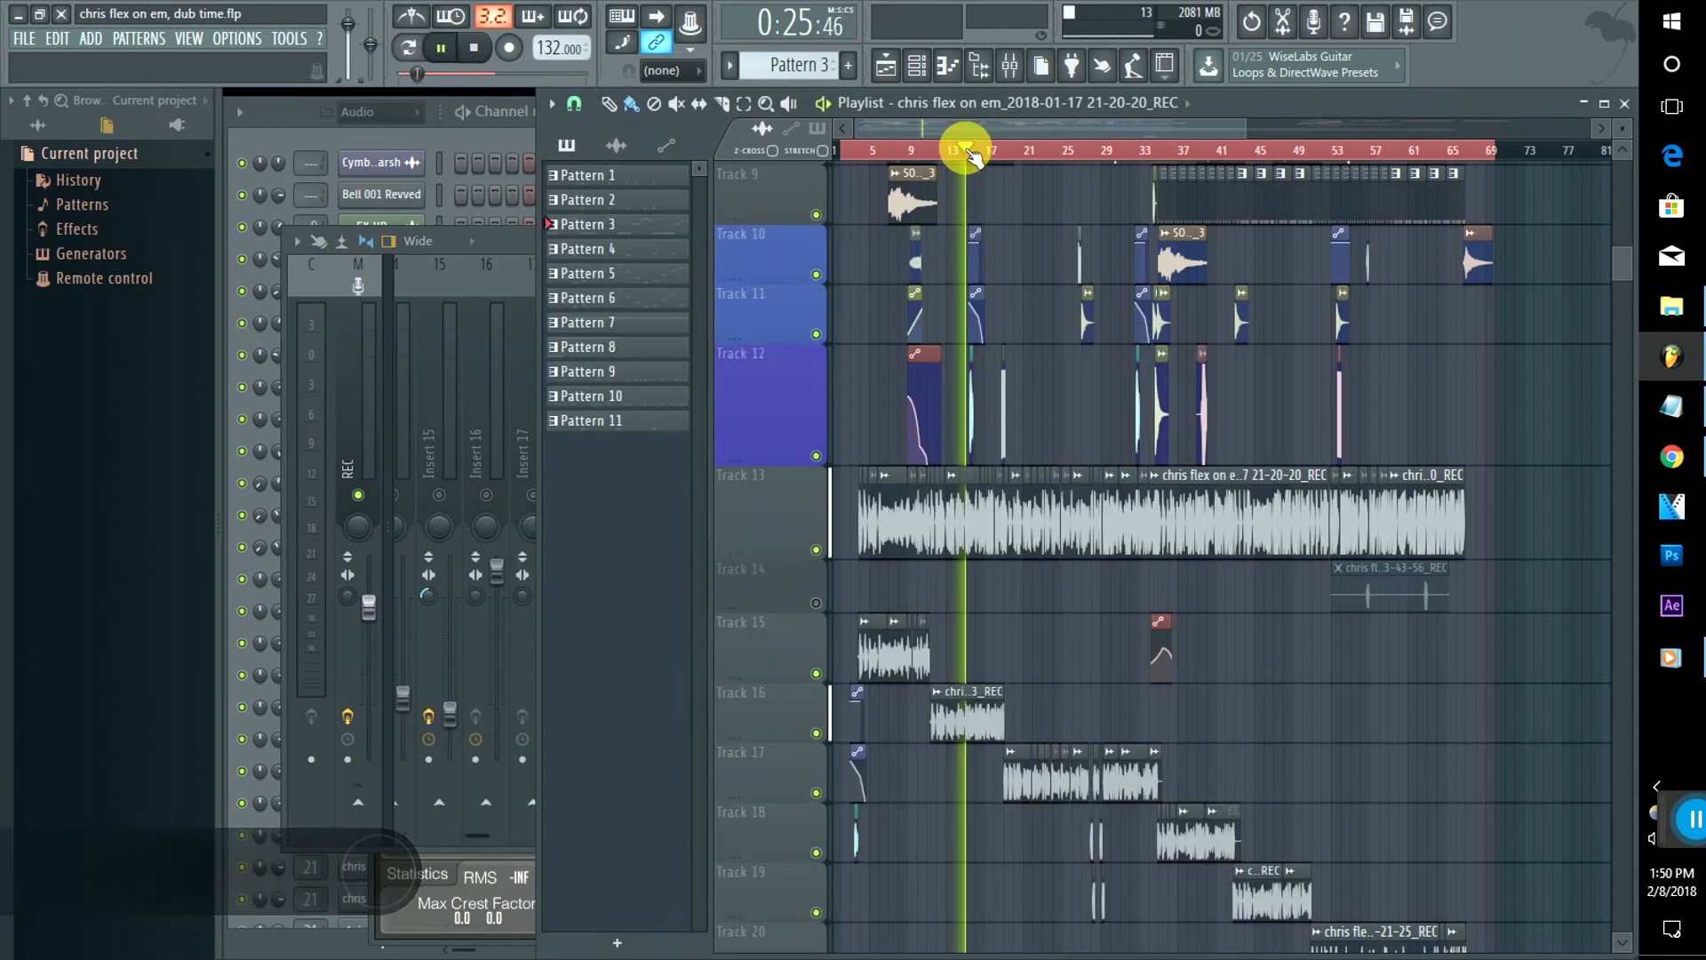
Step: Examine the soloed vocal's frequency spectrum in SPAN during playback and stop the song
click(525, 237)
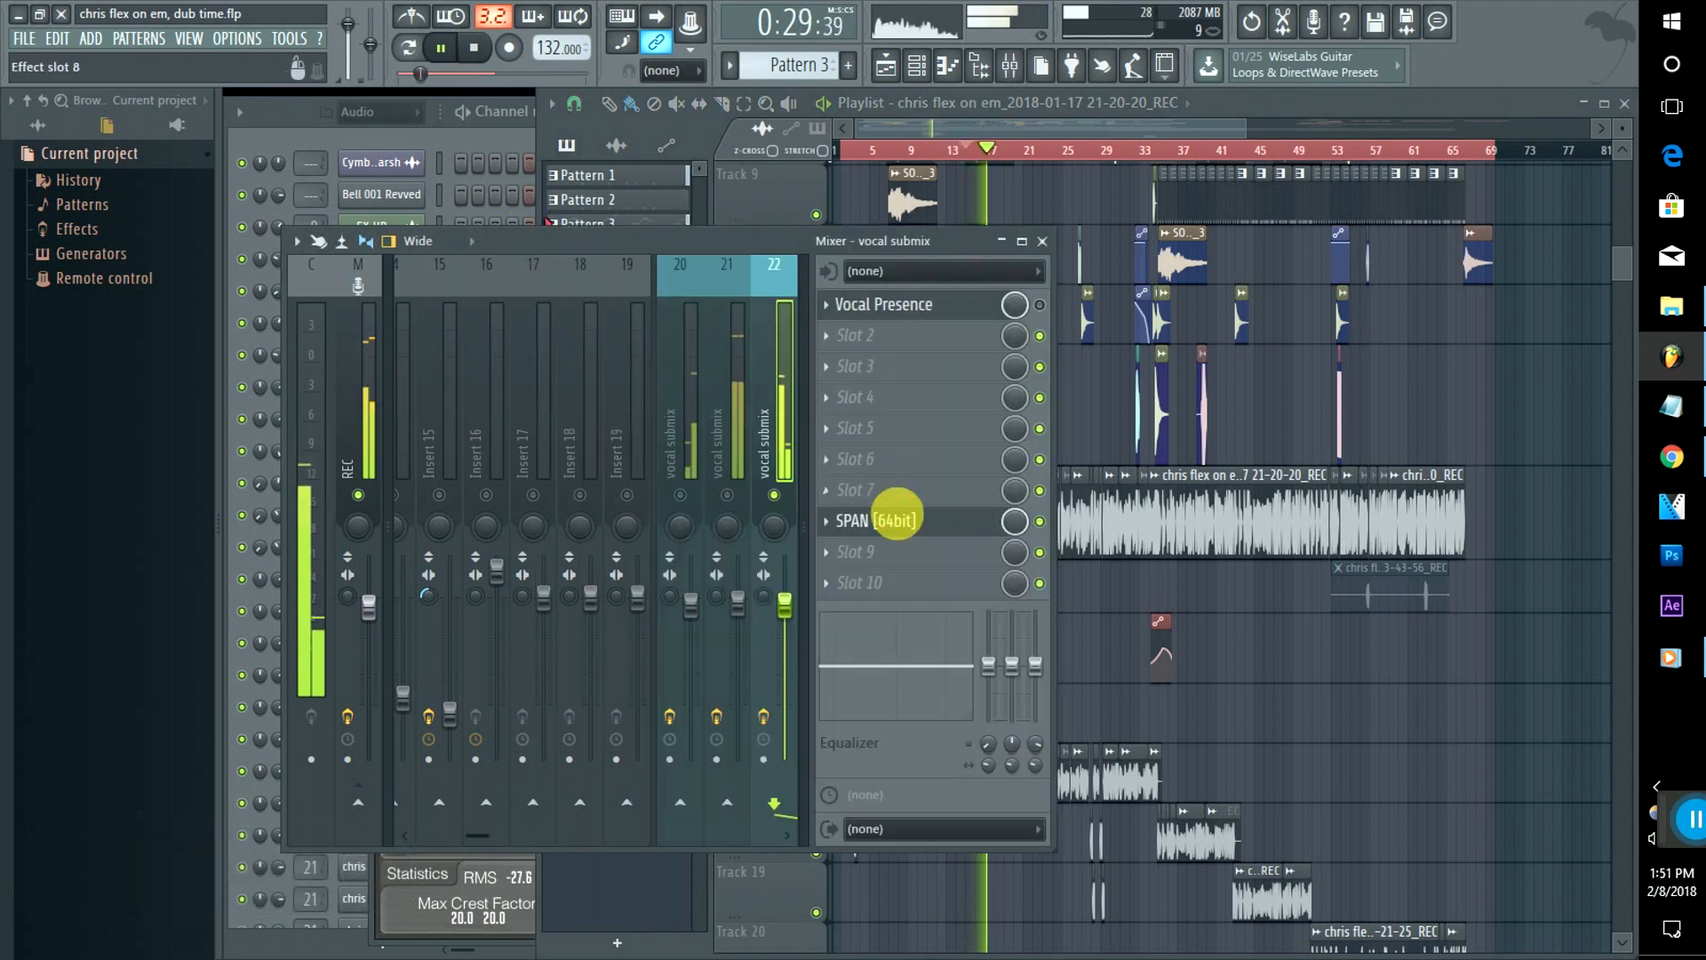
click(895, 515)
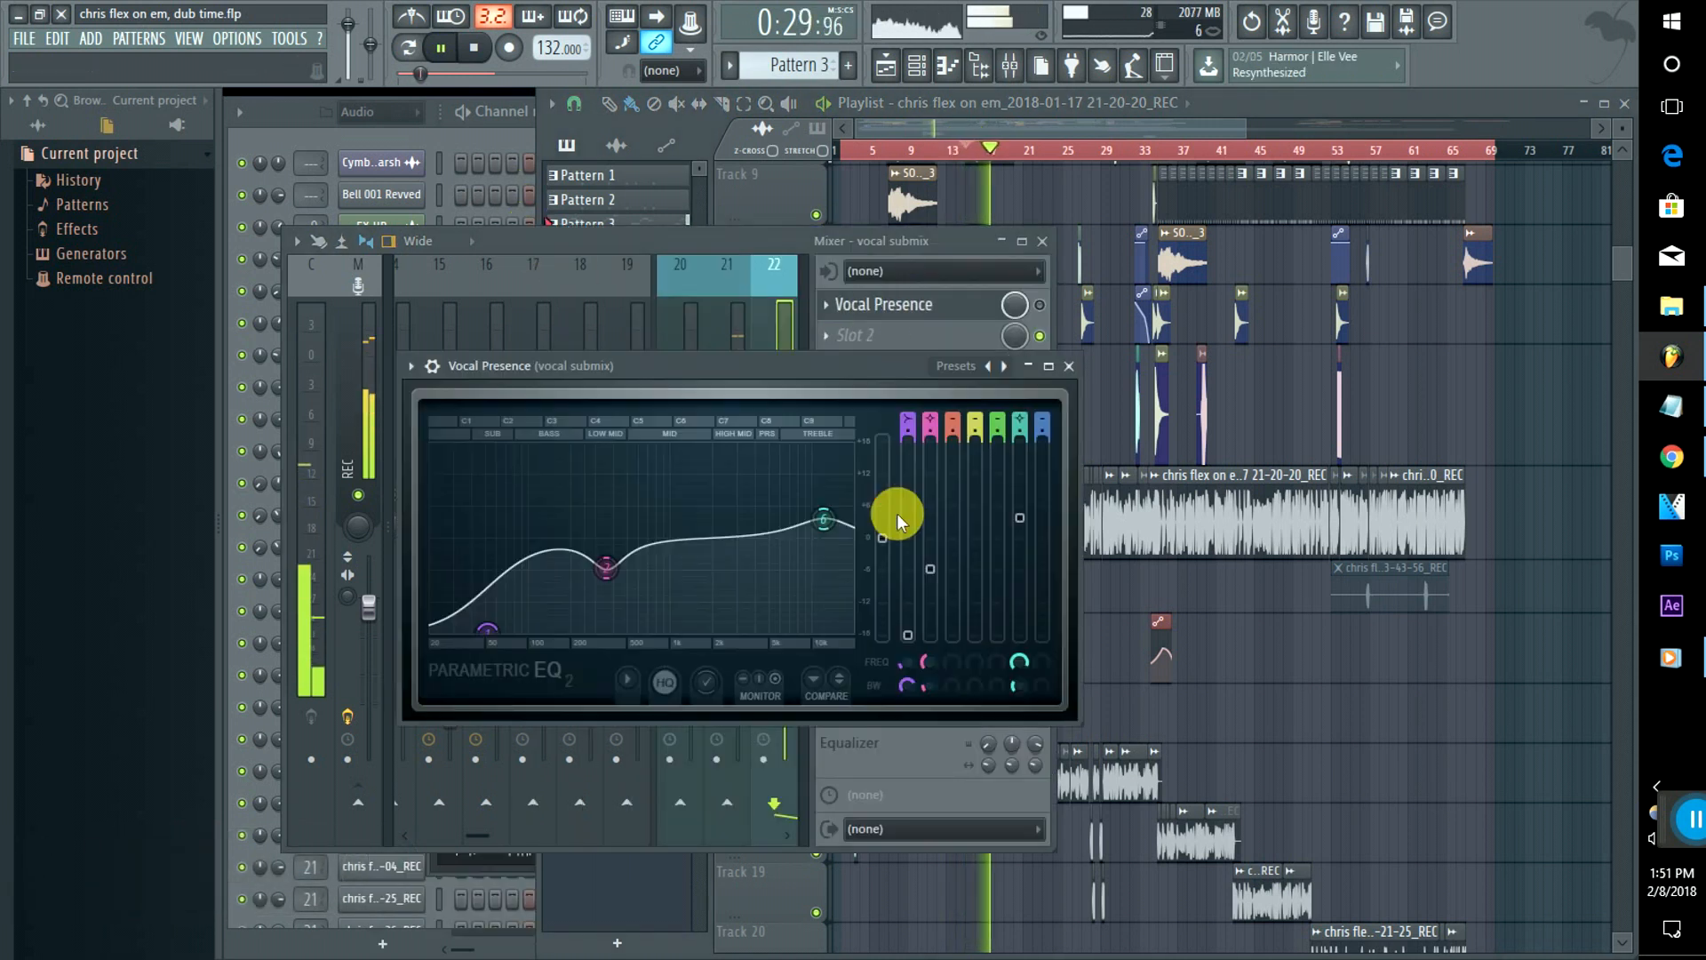
click(720, 251)
click(922, 514)
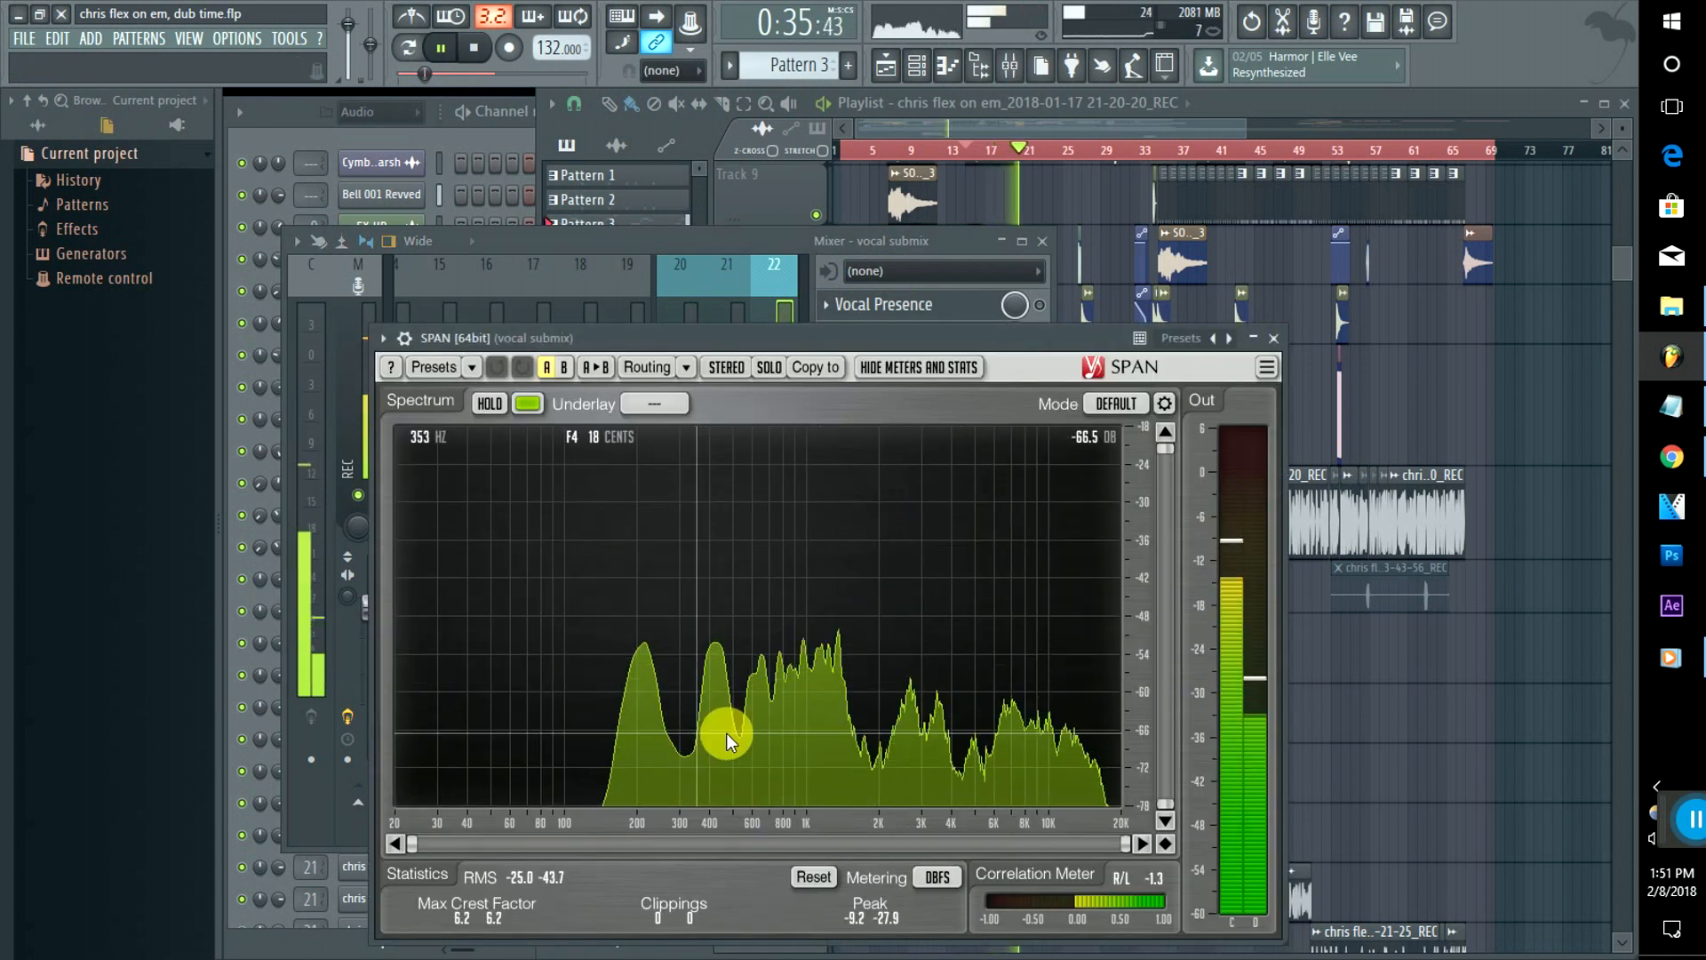
key(space)
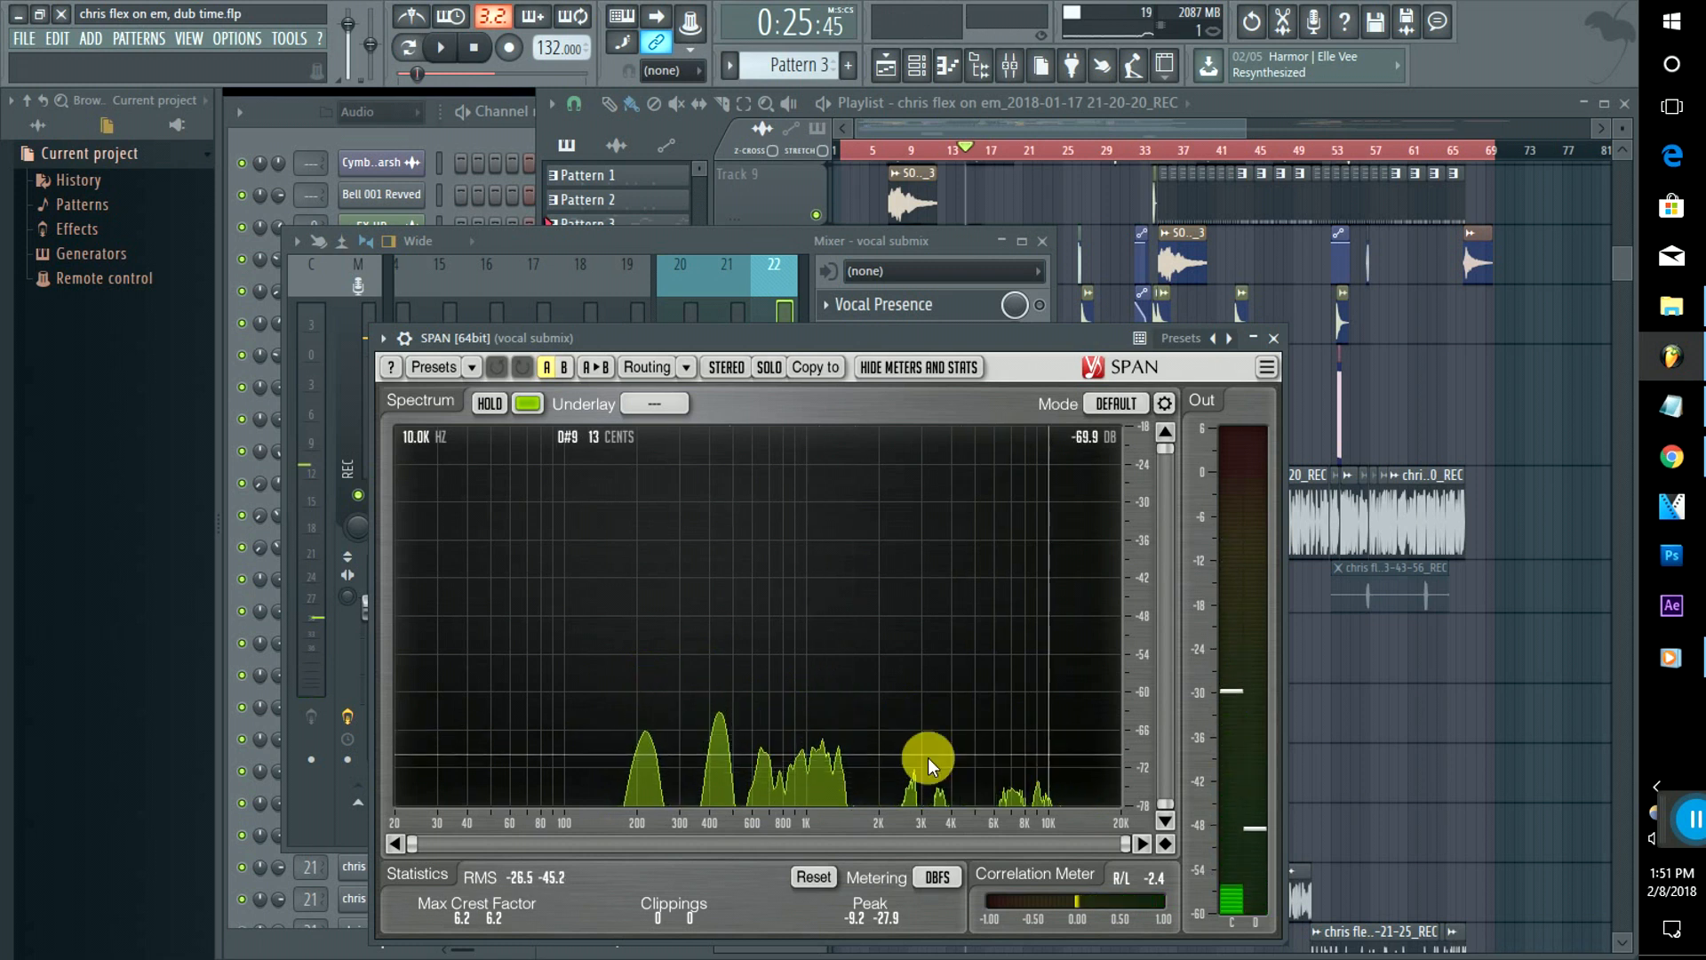
Step: Show the Vocal Presence EQ on the vocal submix and re-enable its effect slot
click(668, 251)
click(871, 304)
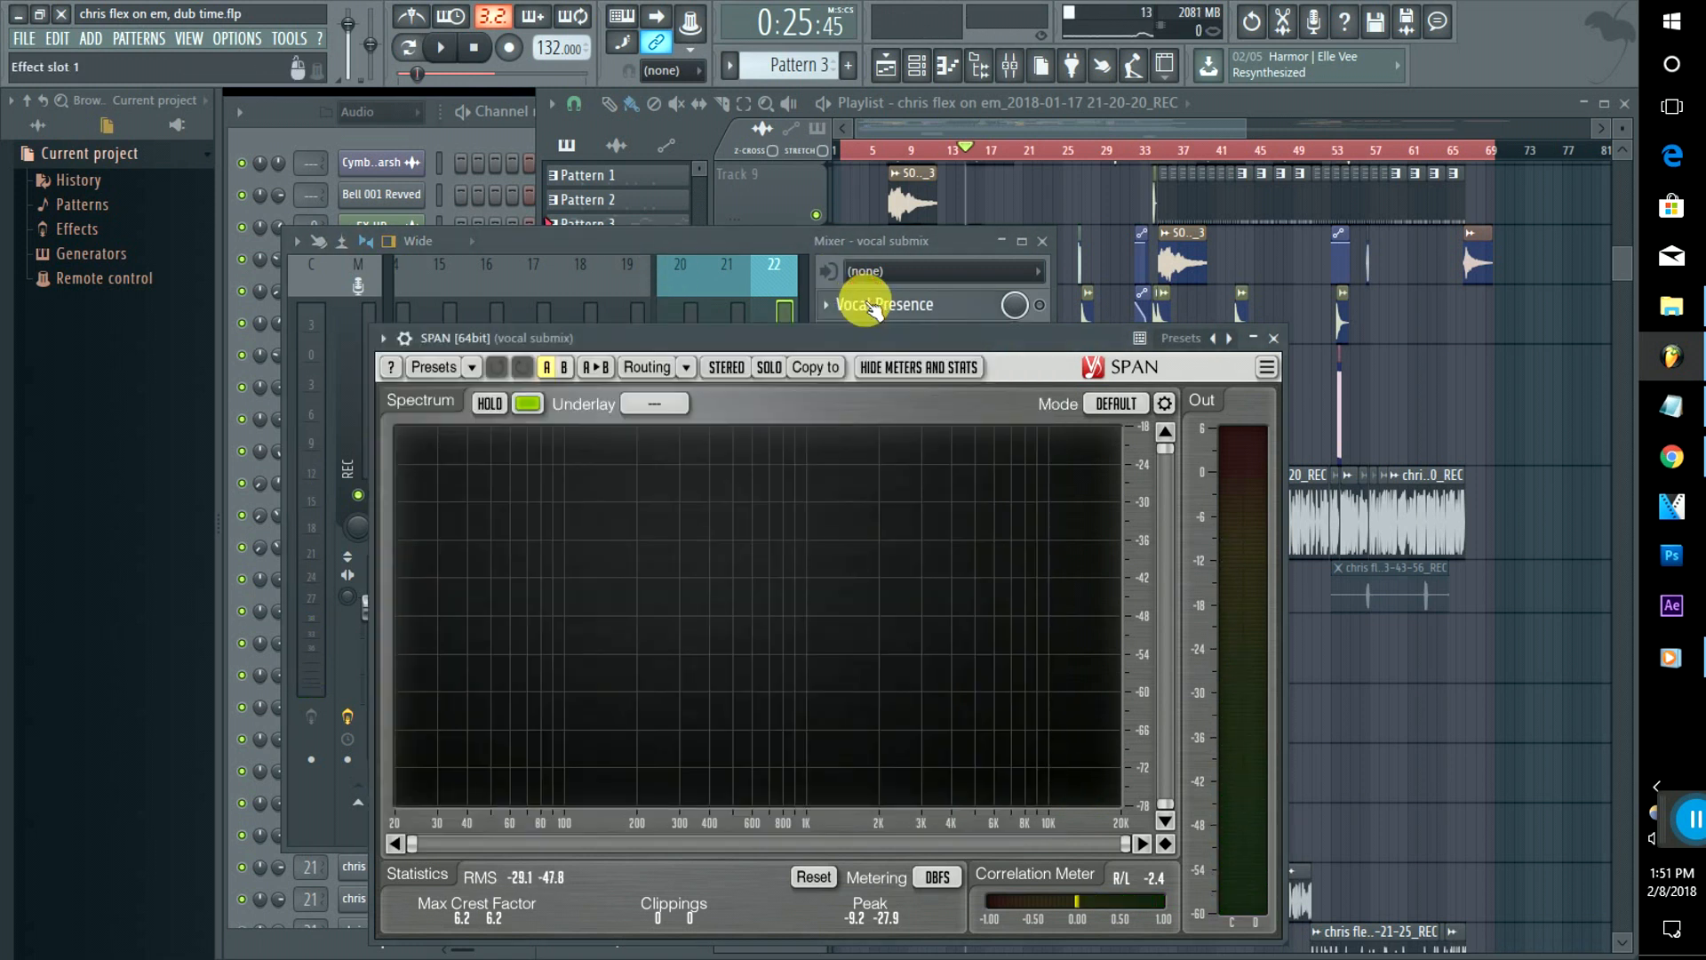
click(871, 304)
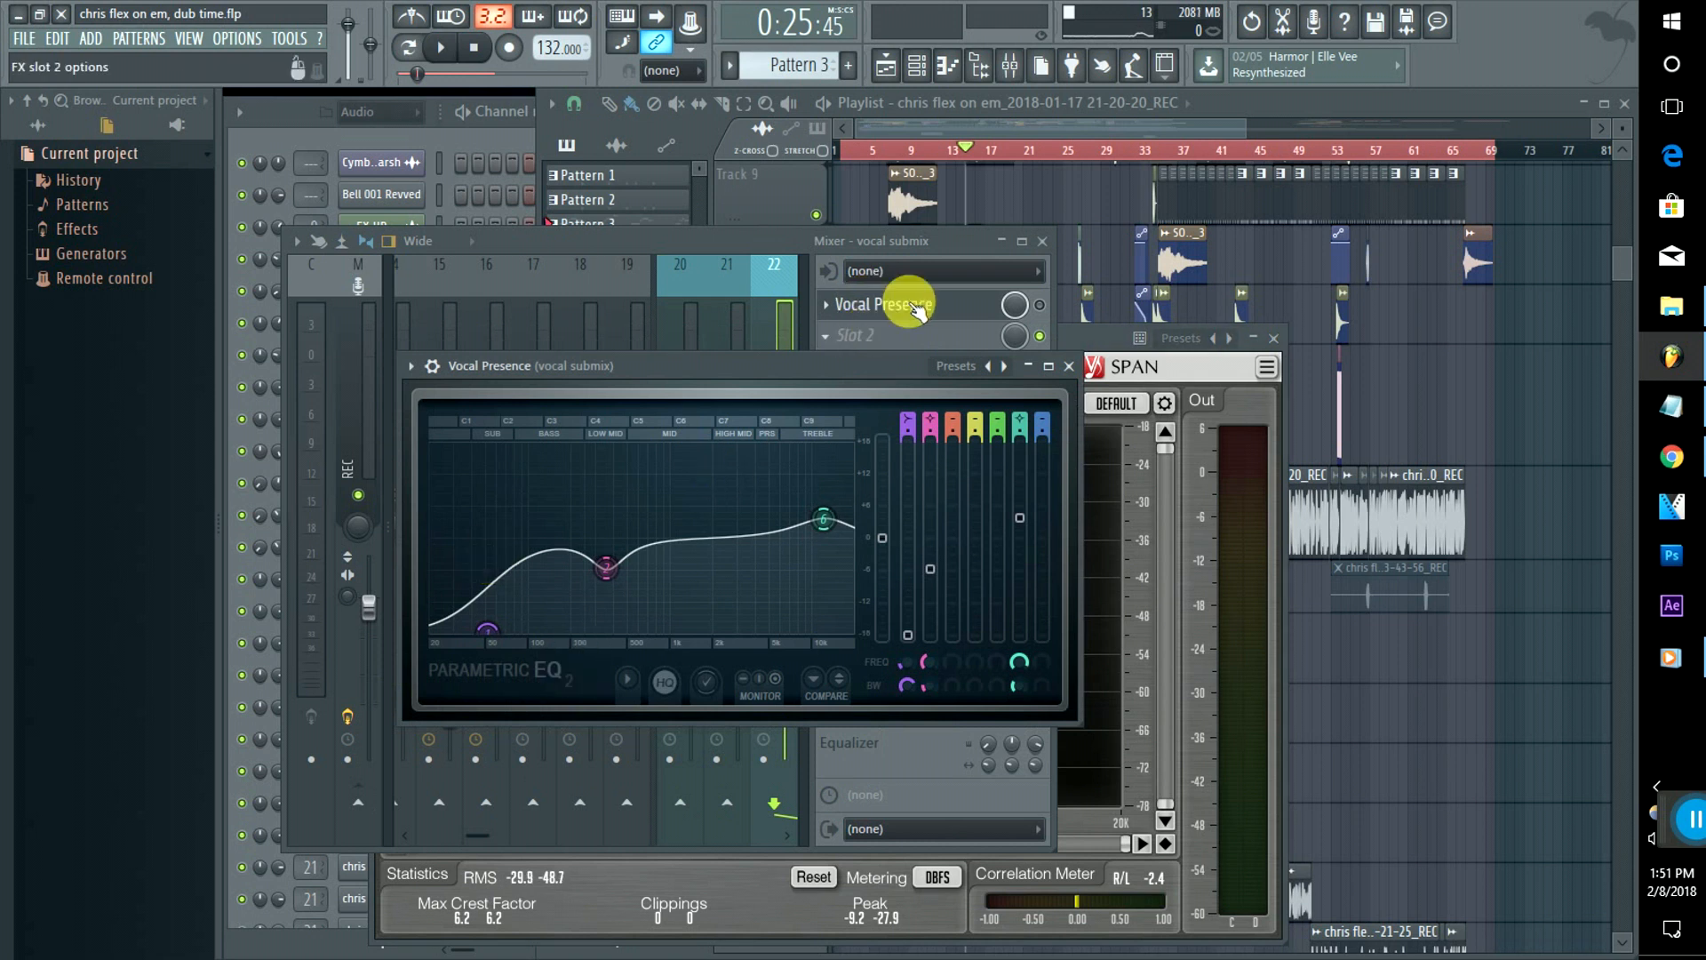
click(1046, 309)
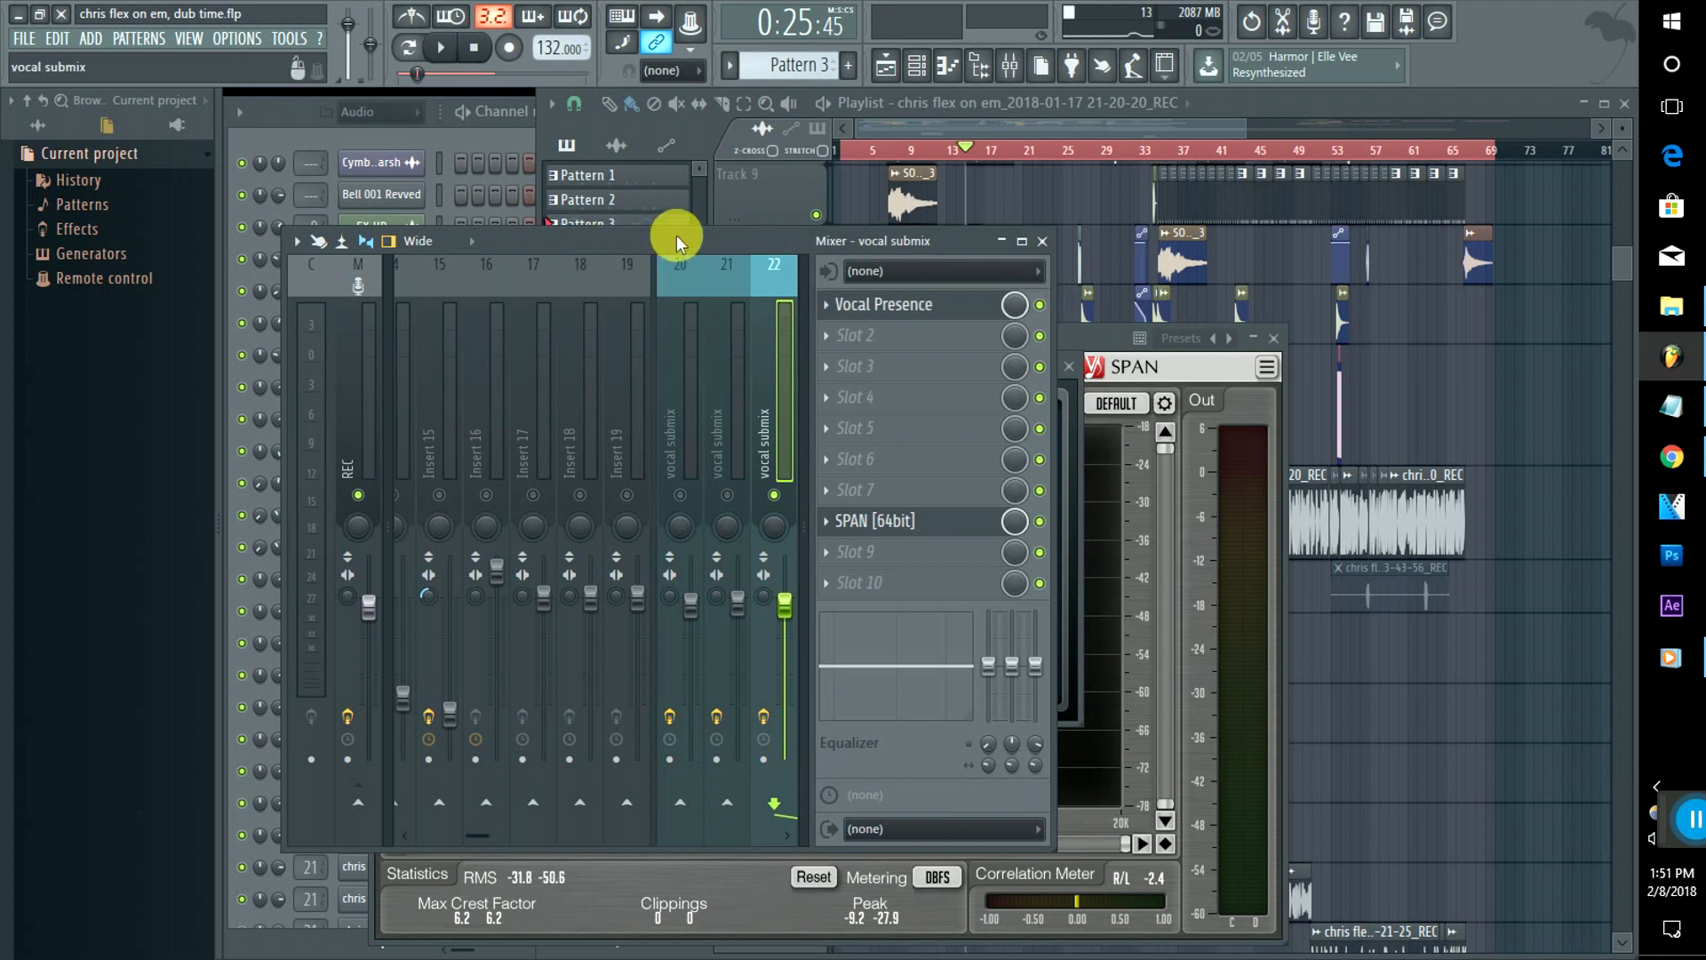
Step: Look over the lower vocal tracks in the playlist and select the vocal submix master, mixer track 30
drag(1626, 266, 1630, 334)
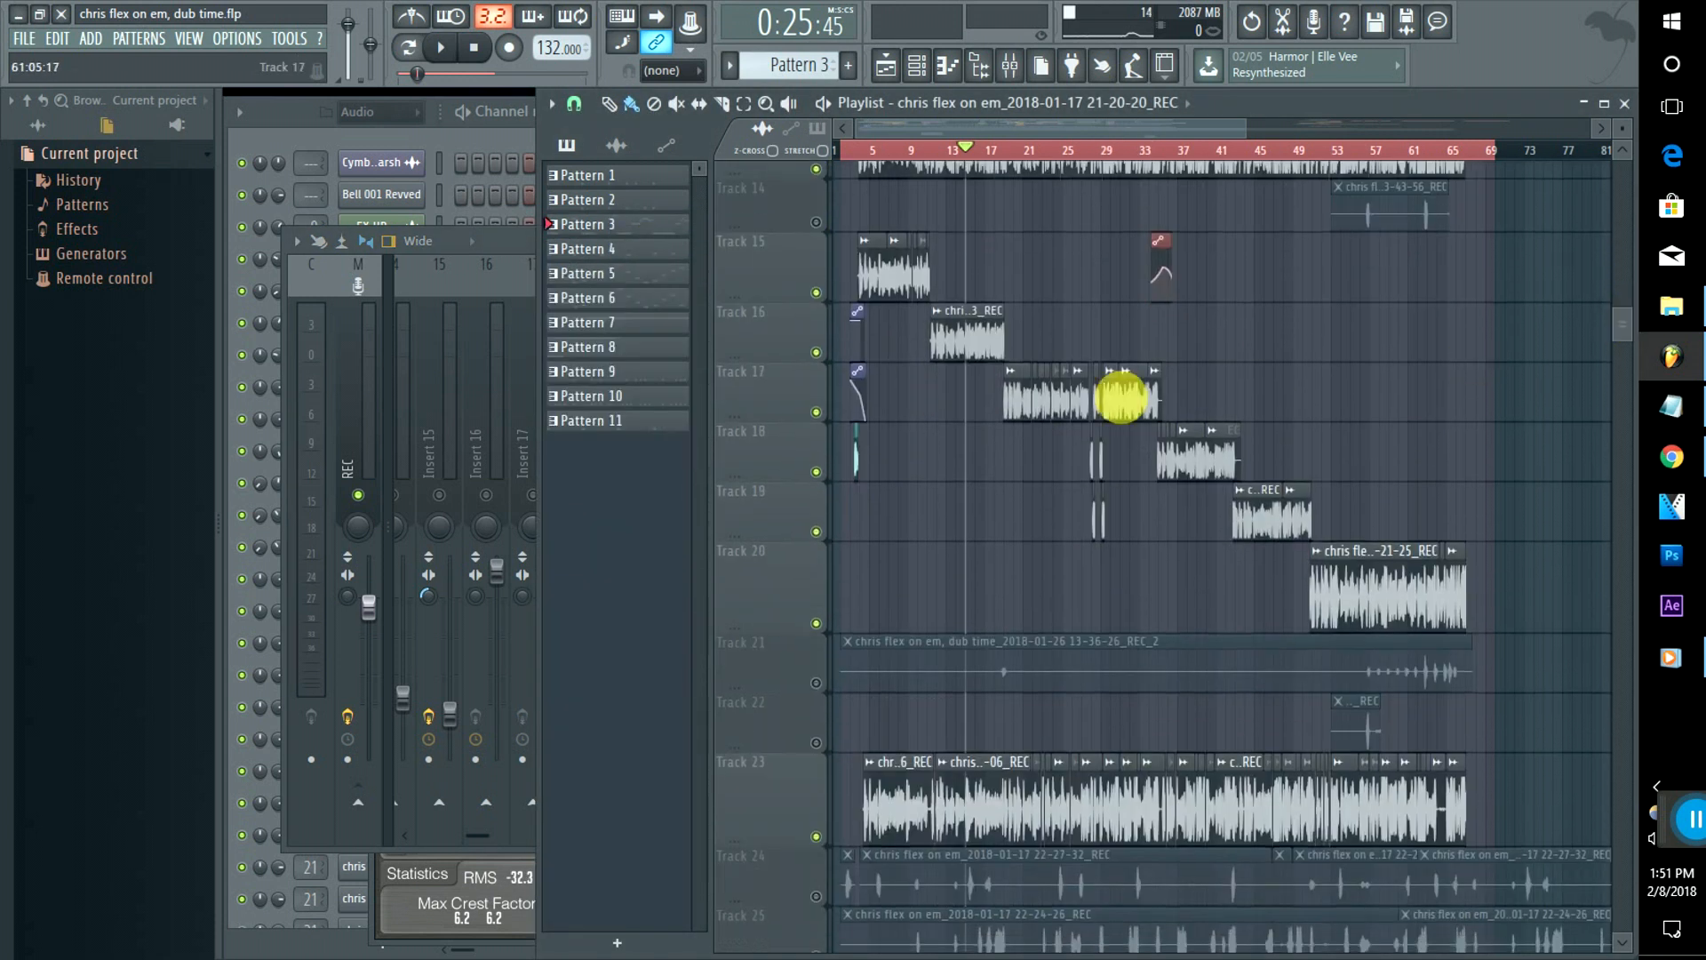
click(510, 241)
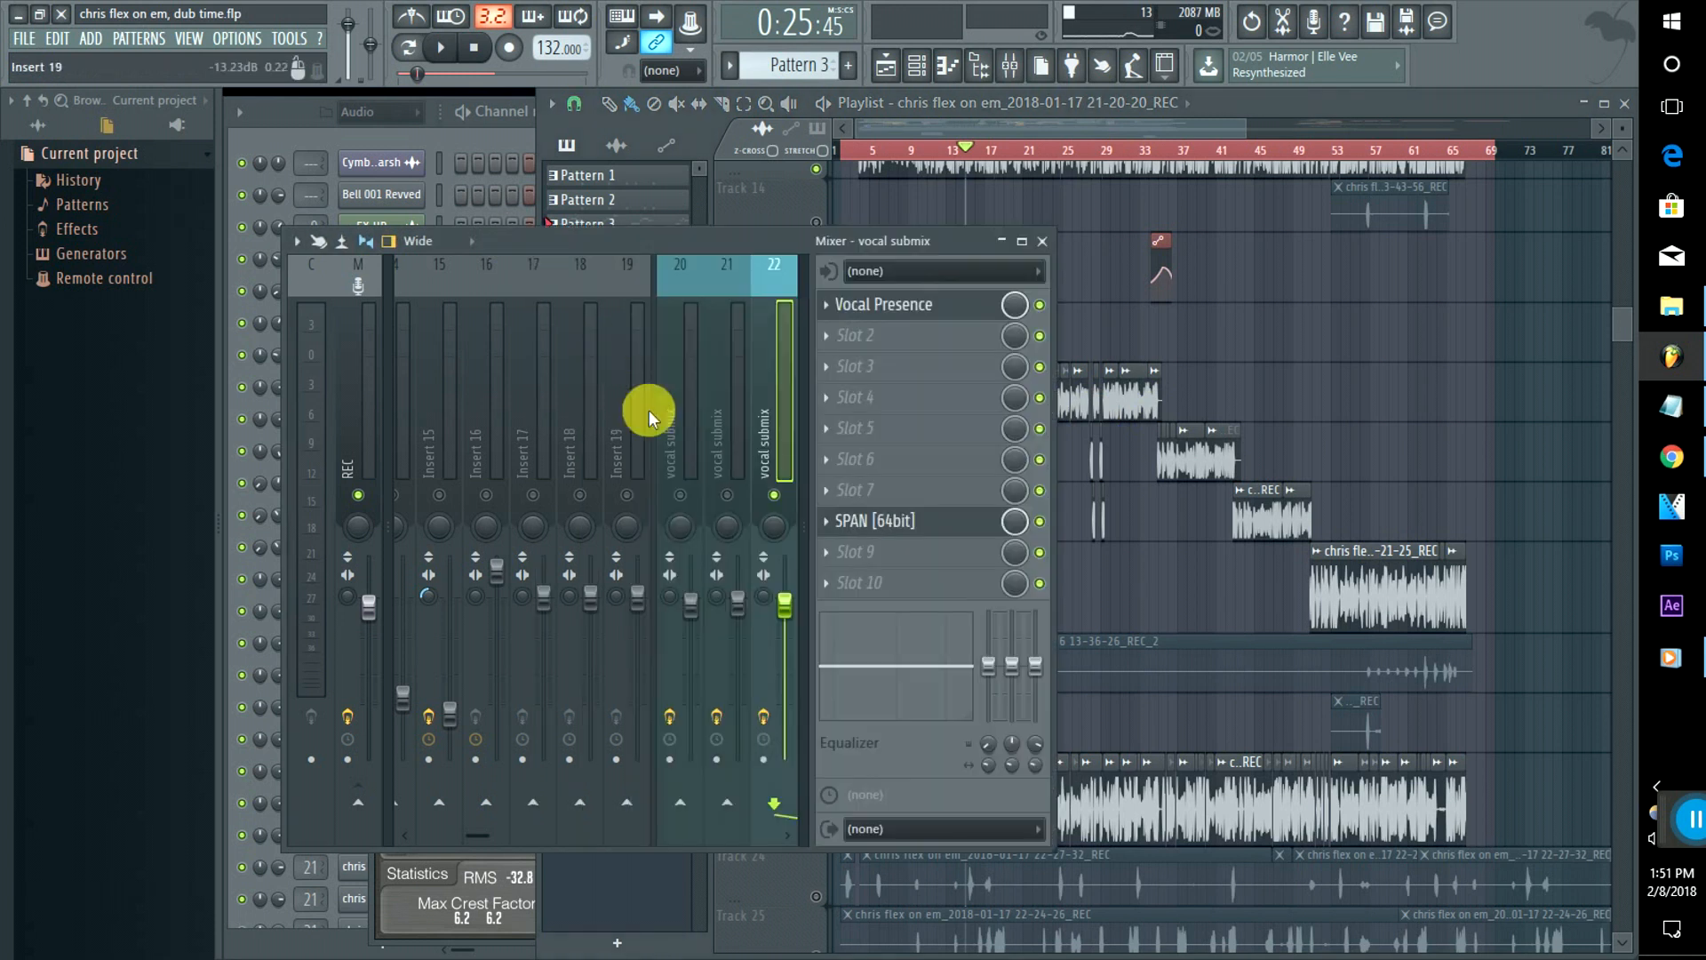
drag(462, 840, 517, 841)
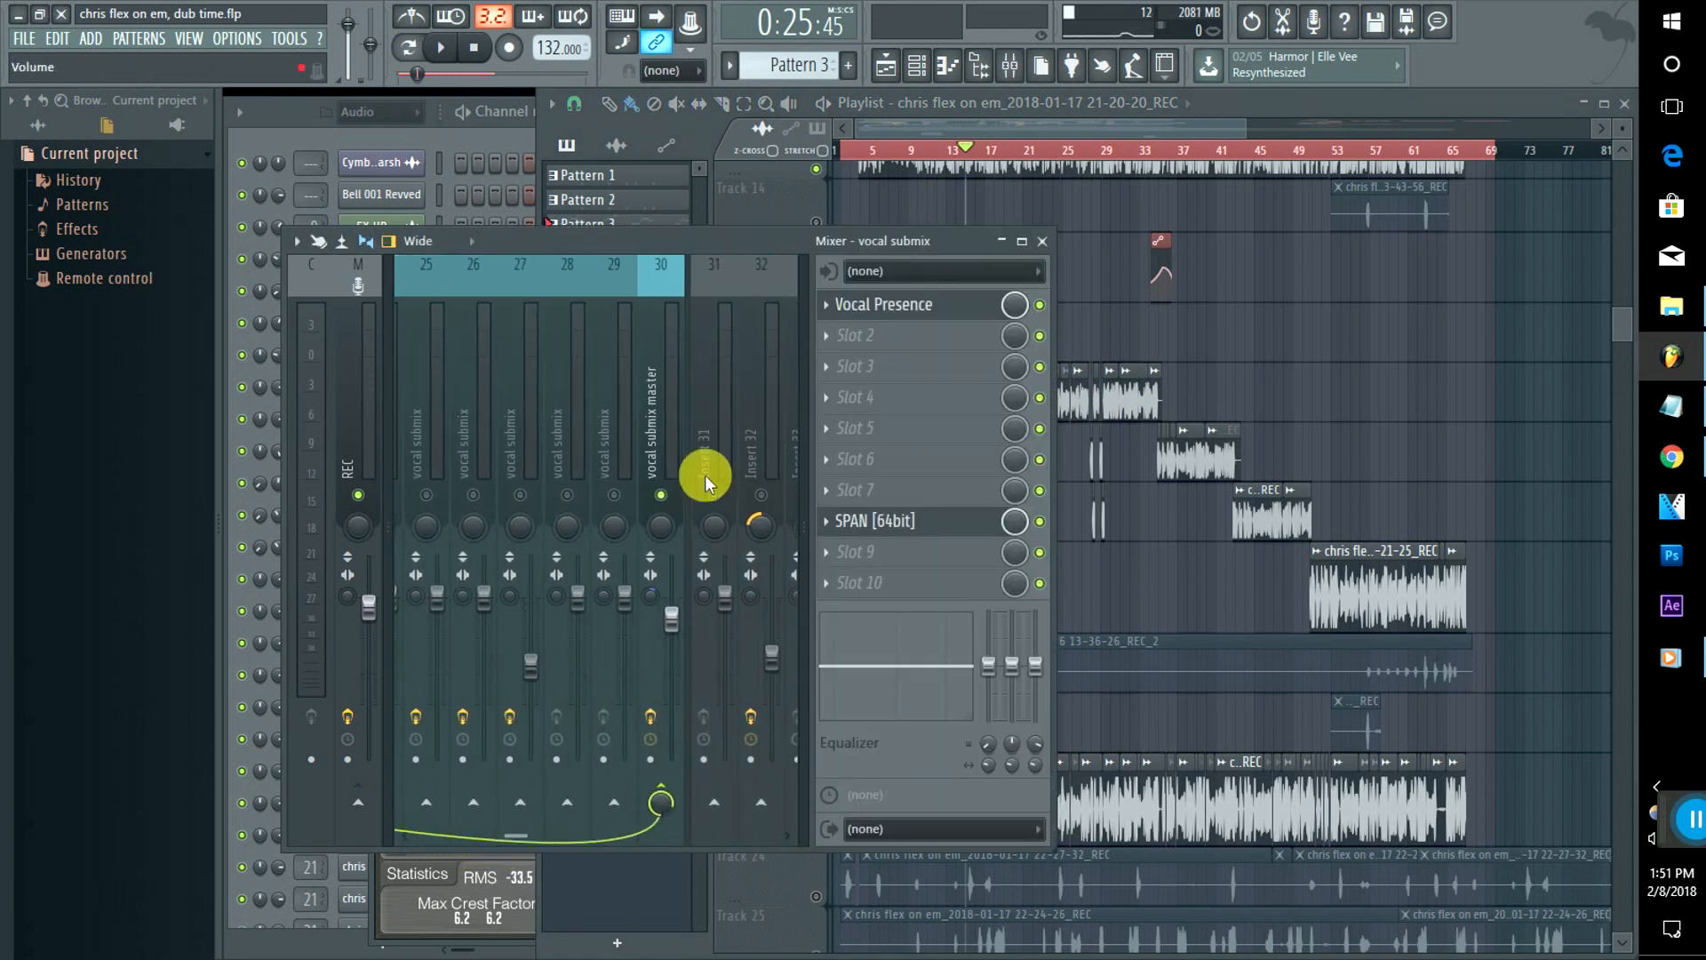
click(654, 409)
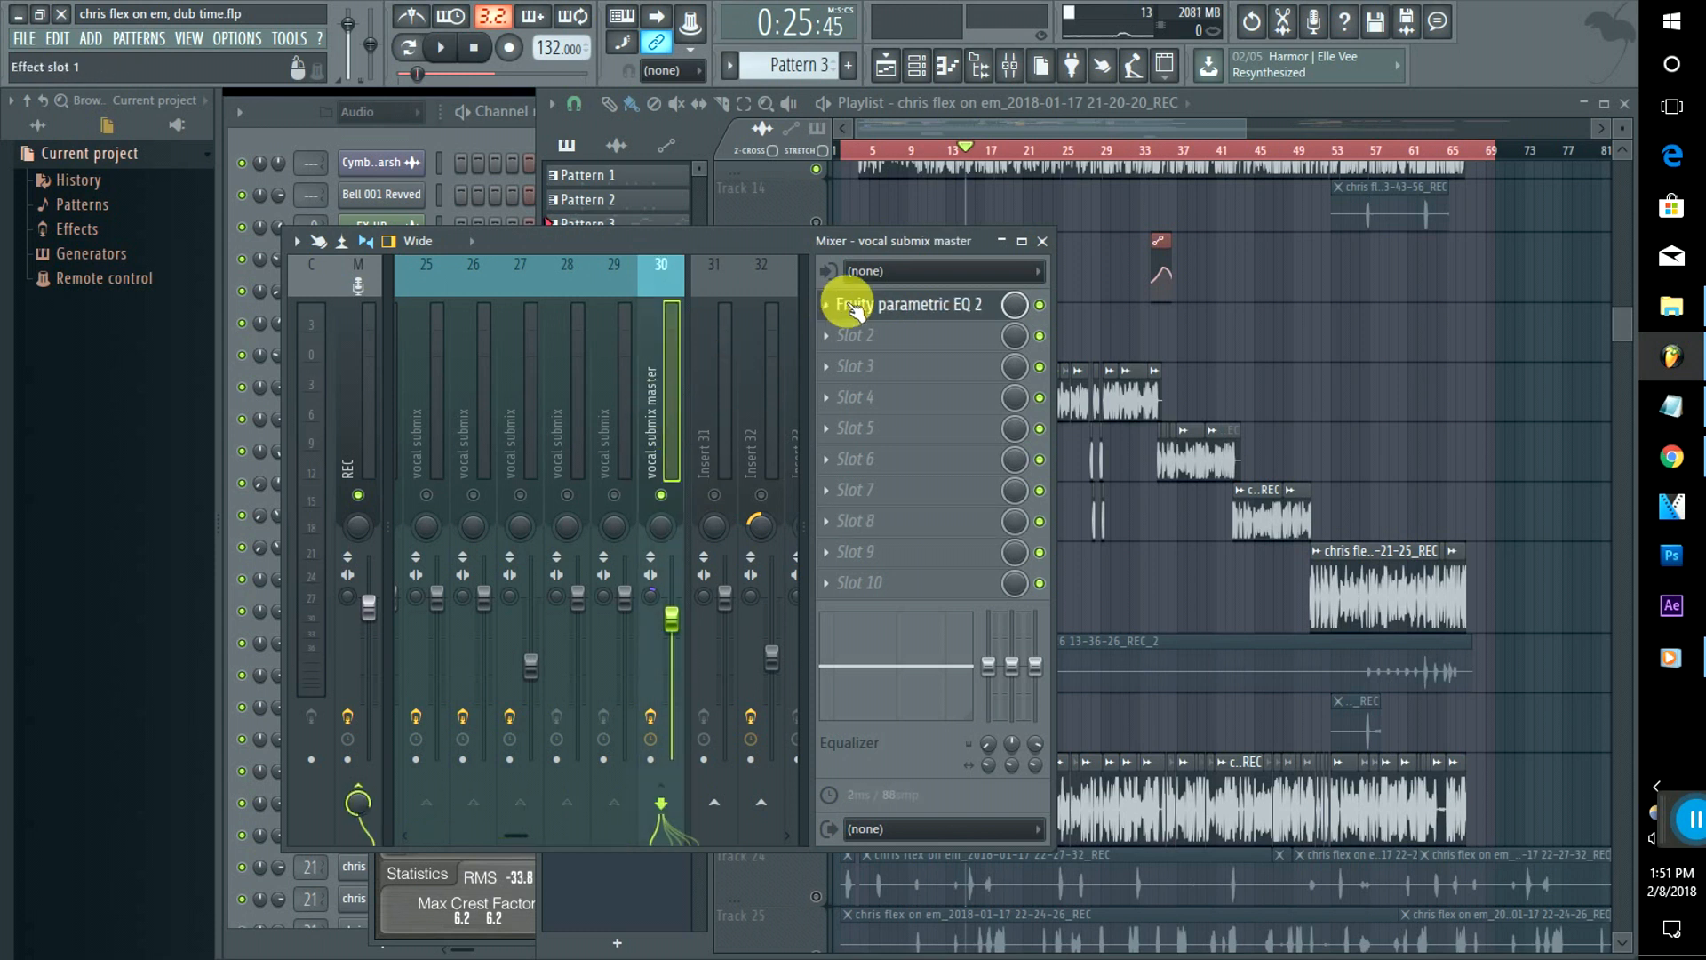
Step: Examine the Fruity parametric EQ 2 bands and the stereo separation setting on the vocal submix master
click(855, 306)
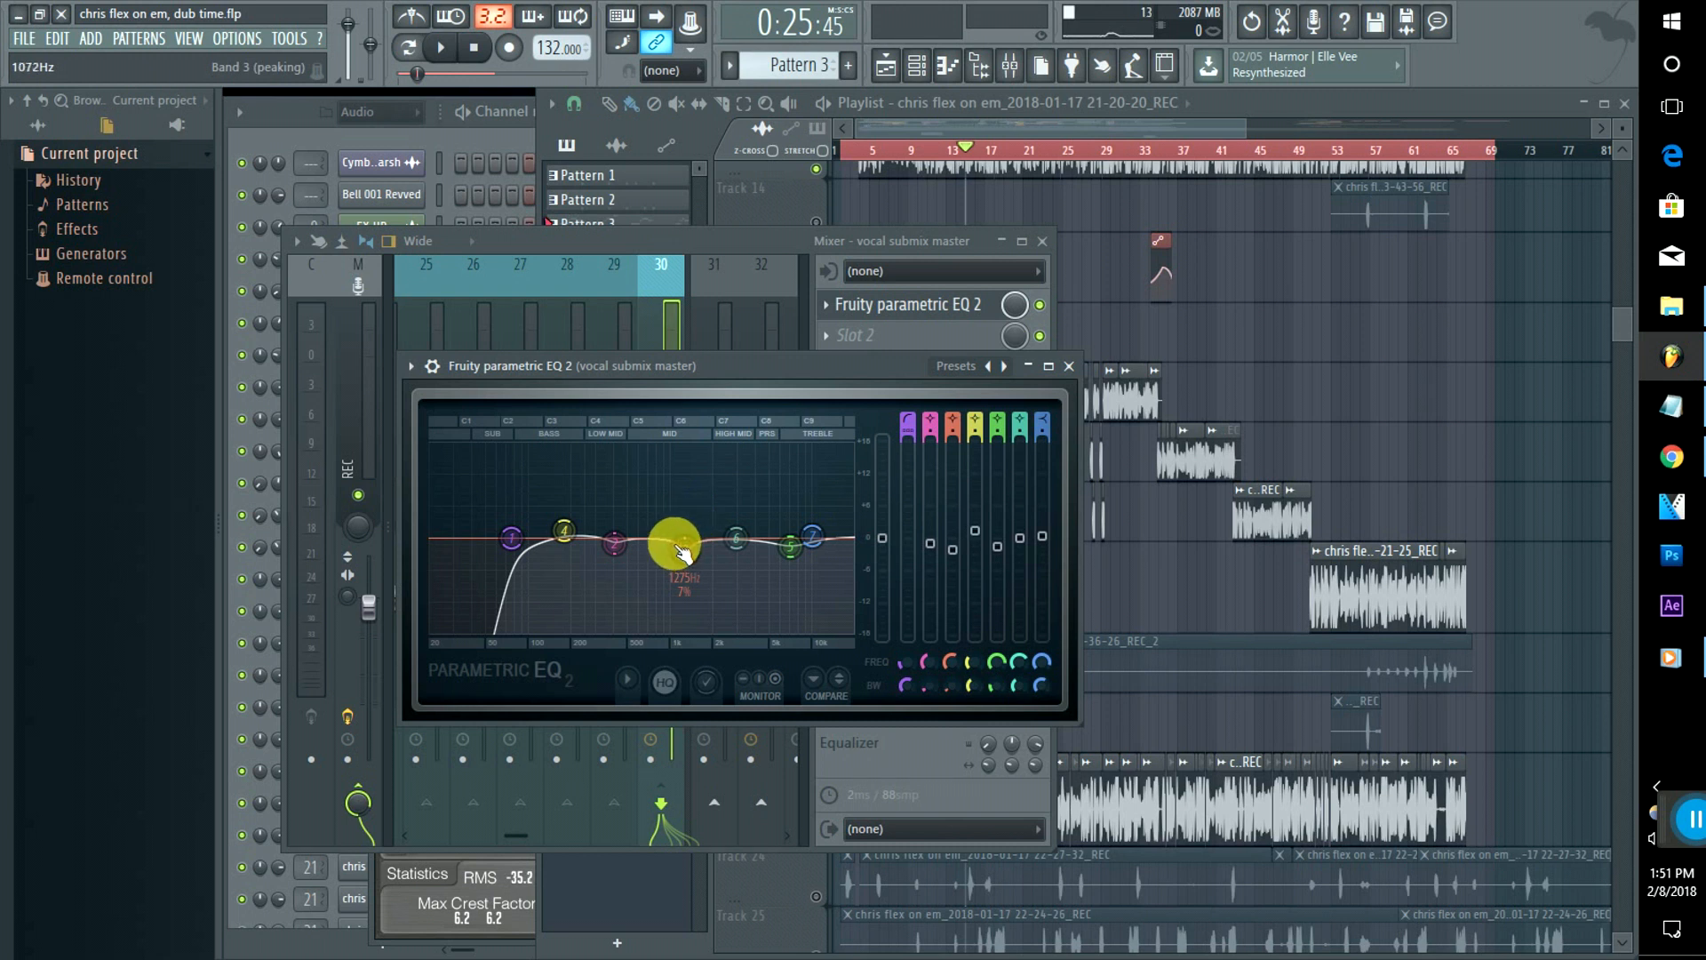
drag(683, 553, 693, 560)
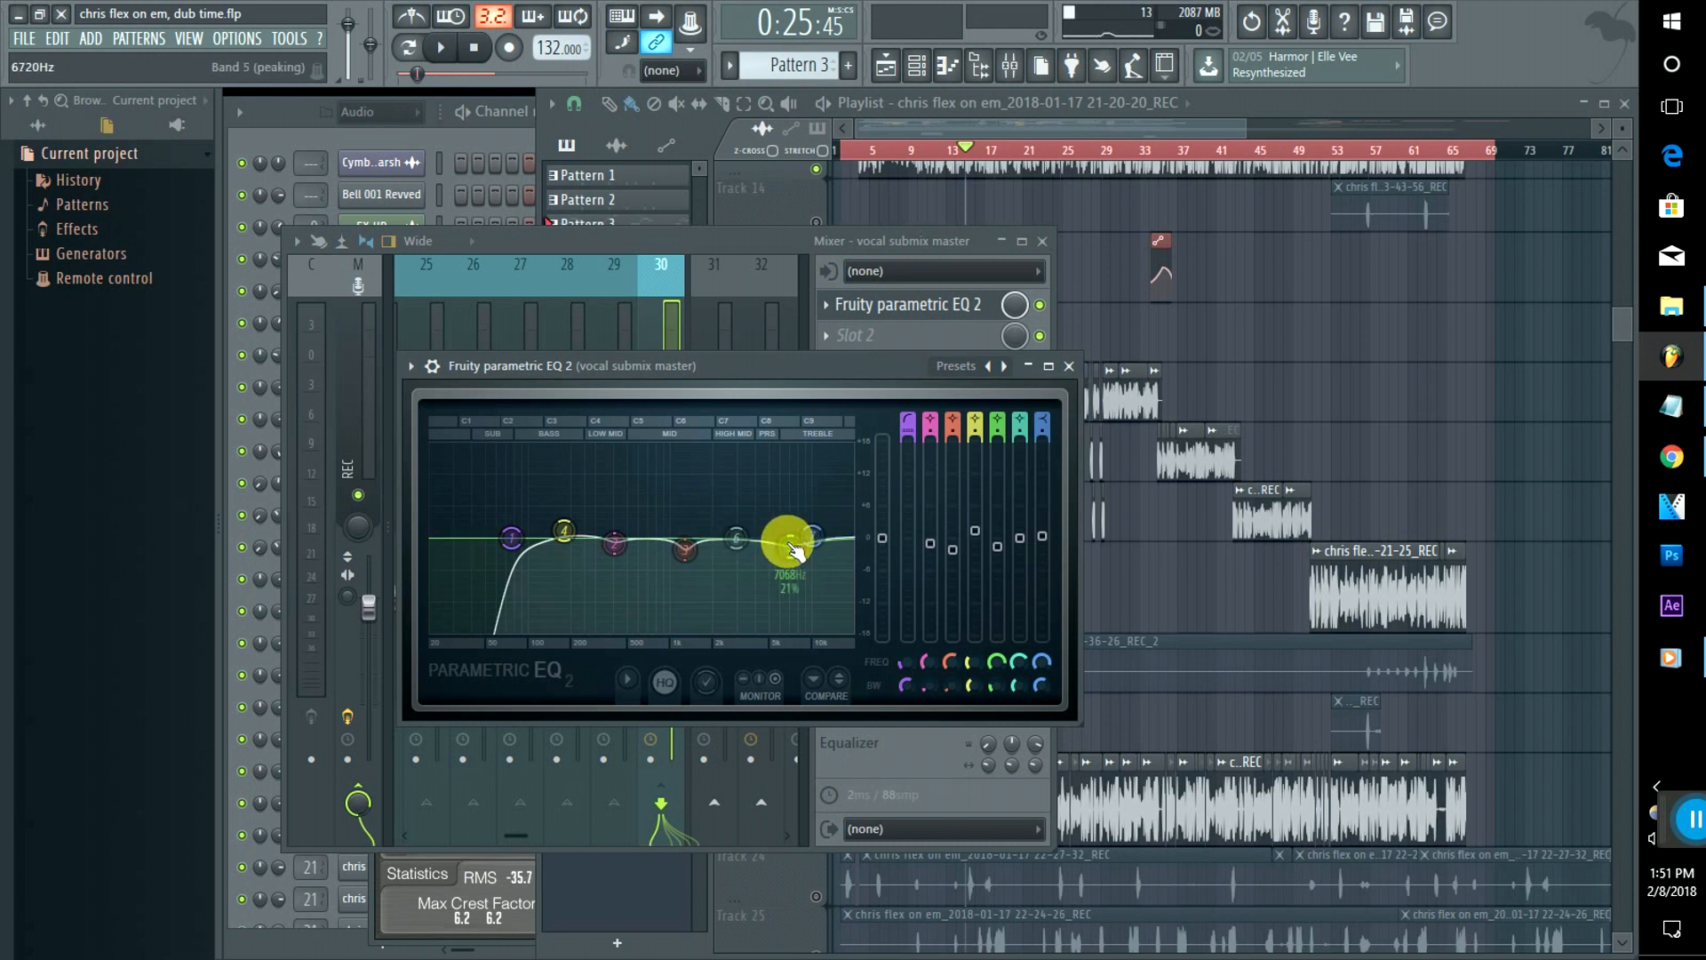
click(750, 237)
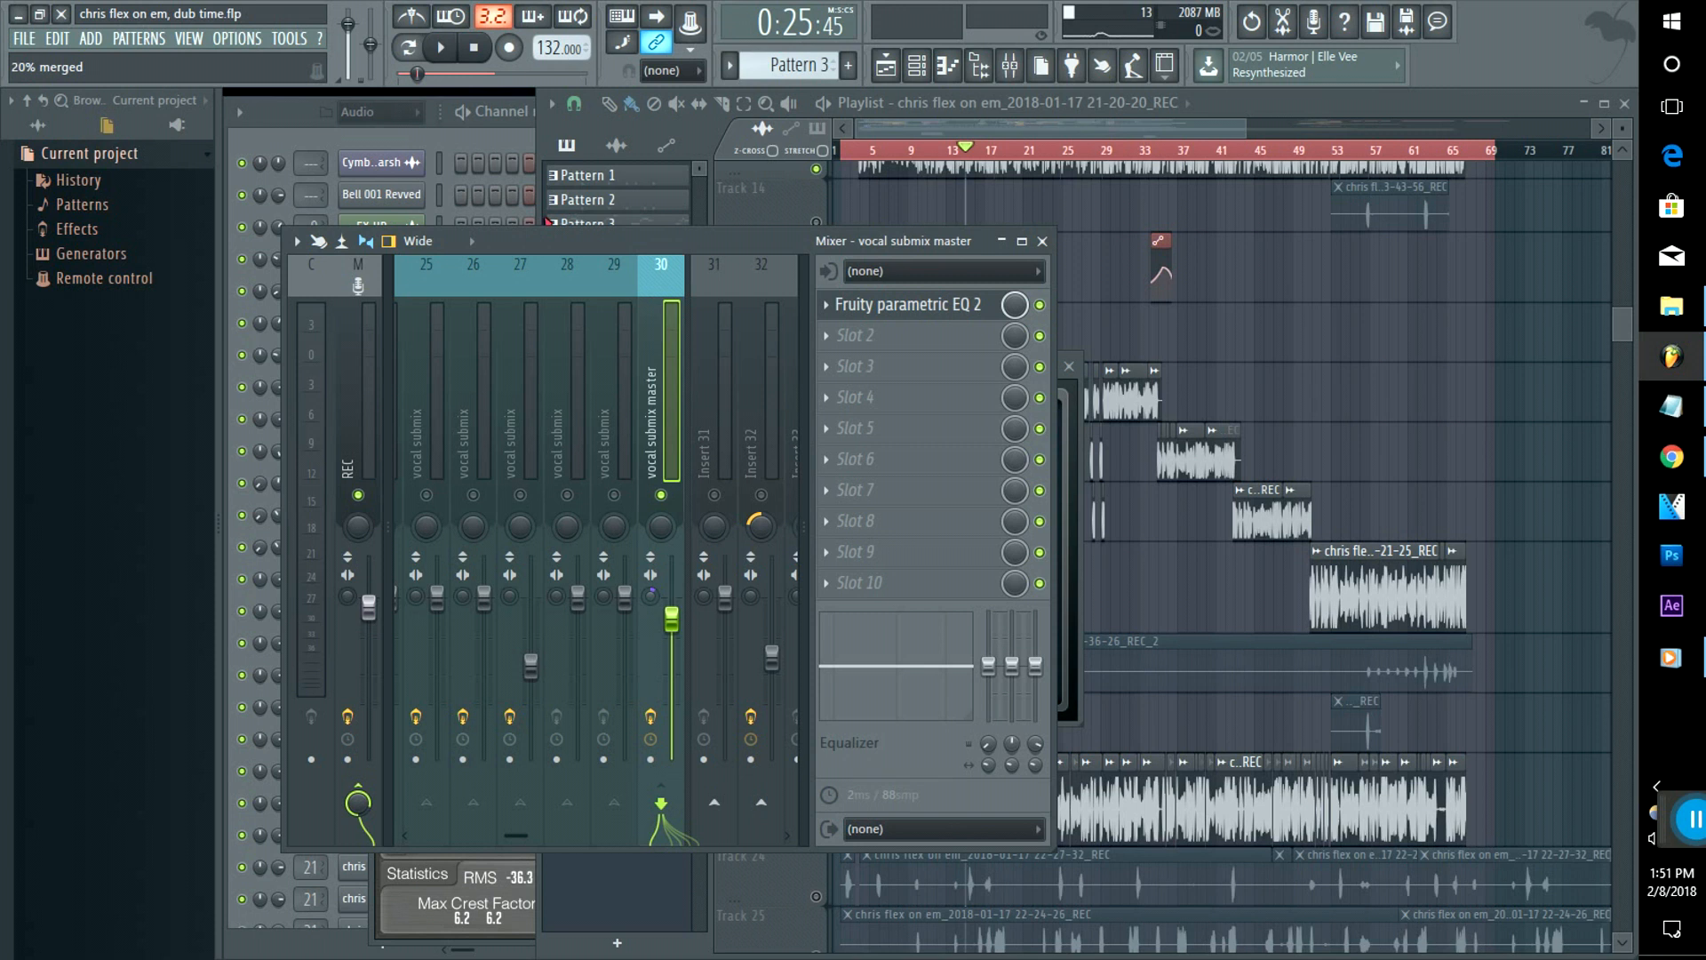
drag(652, 596, 654, 597)
Step: Play the song from about bar 25 and turn off the solo on vocal submix track 22
drag(526, 830, 515, 834)
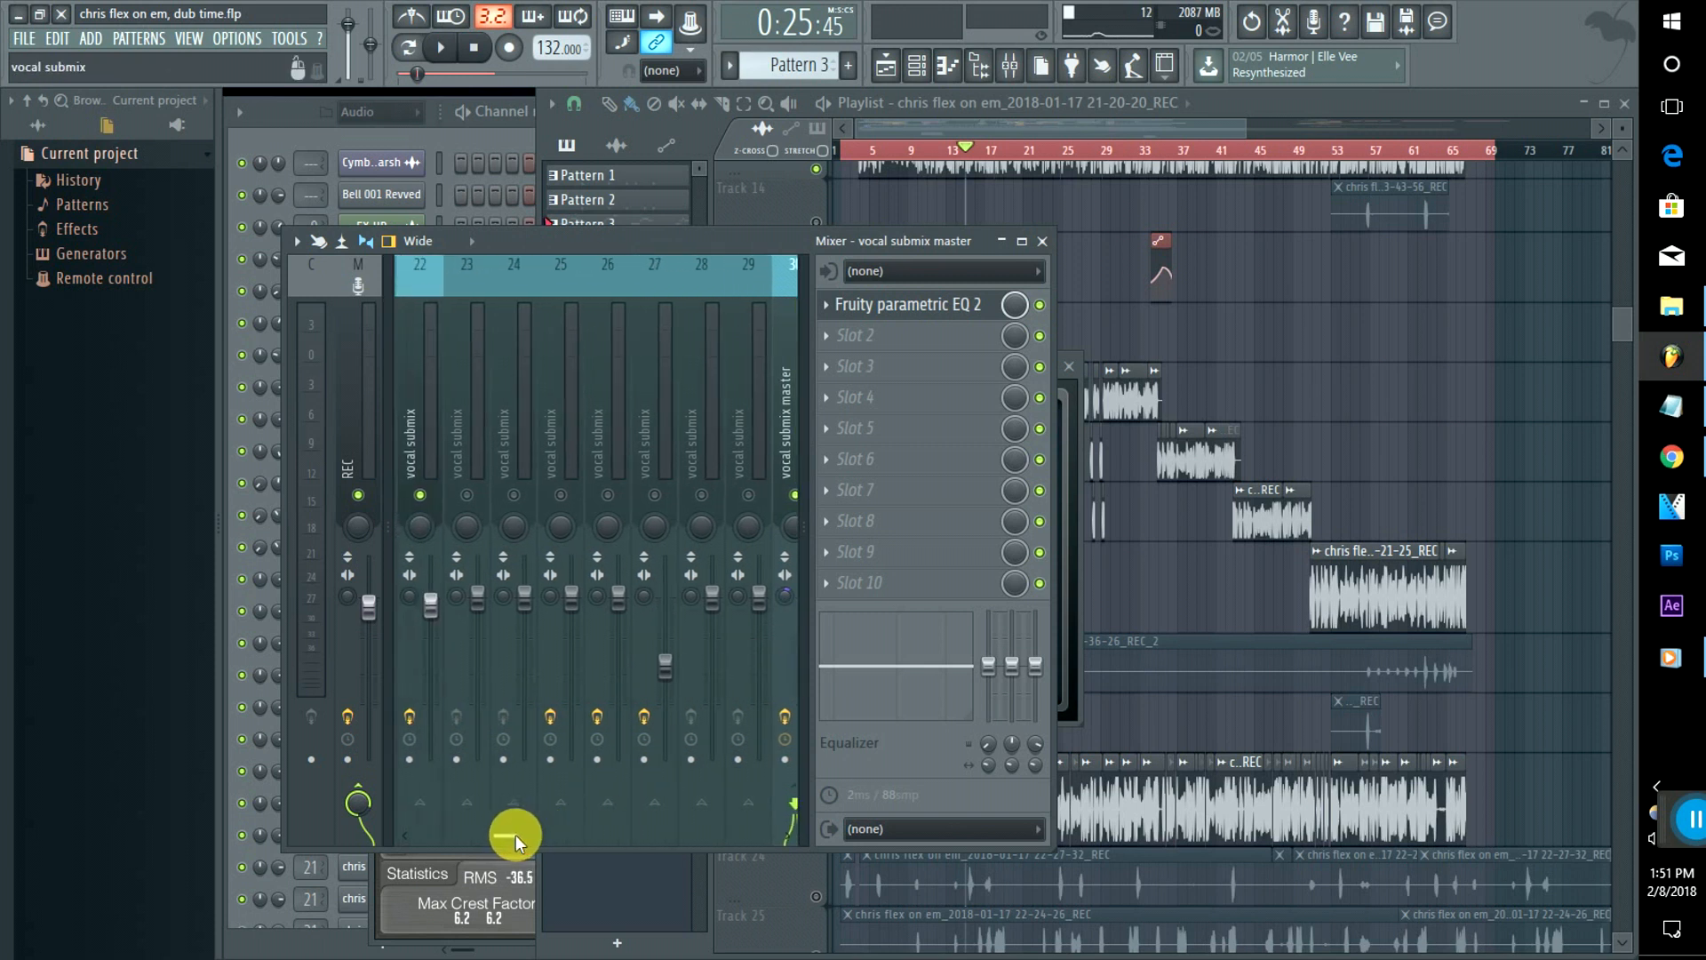
click(1062, 150)
key(space)
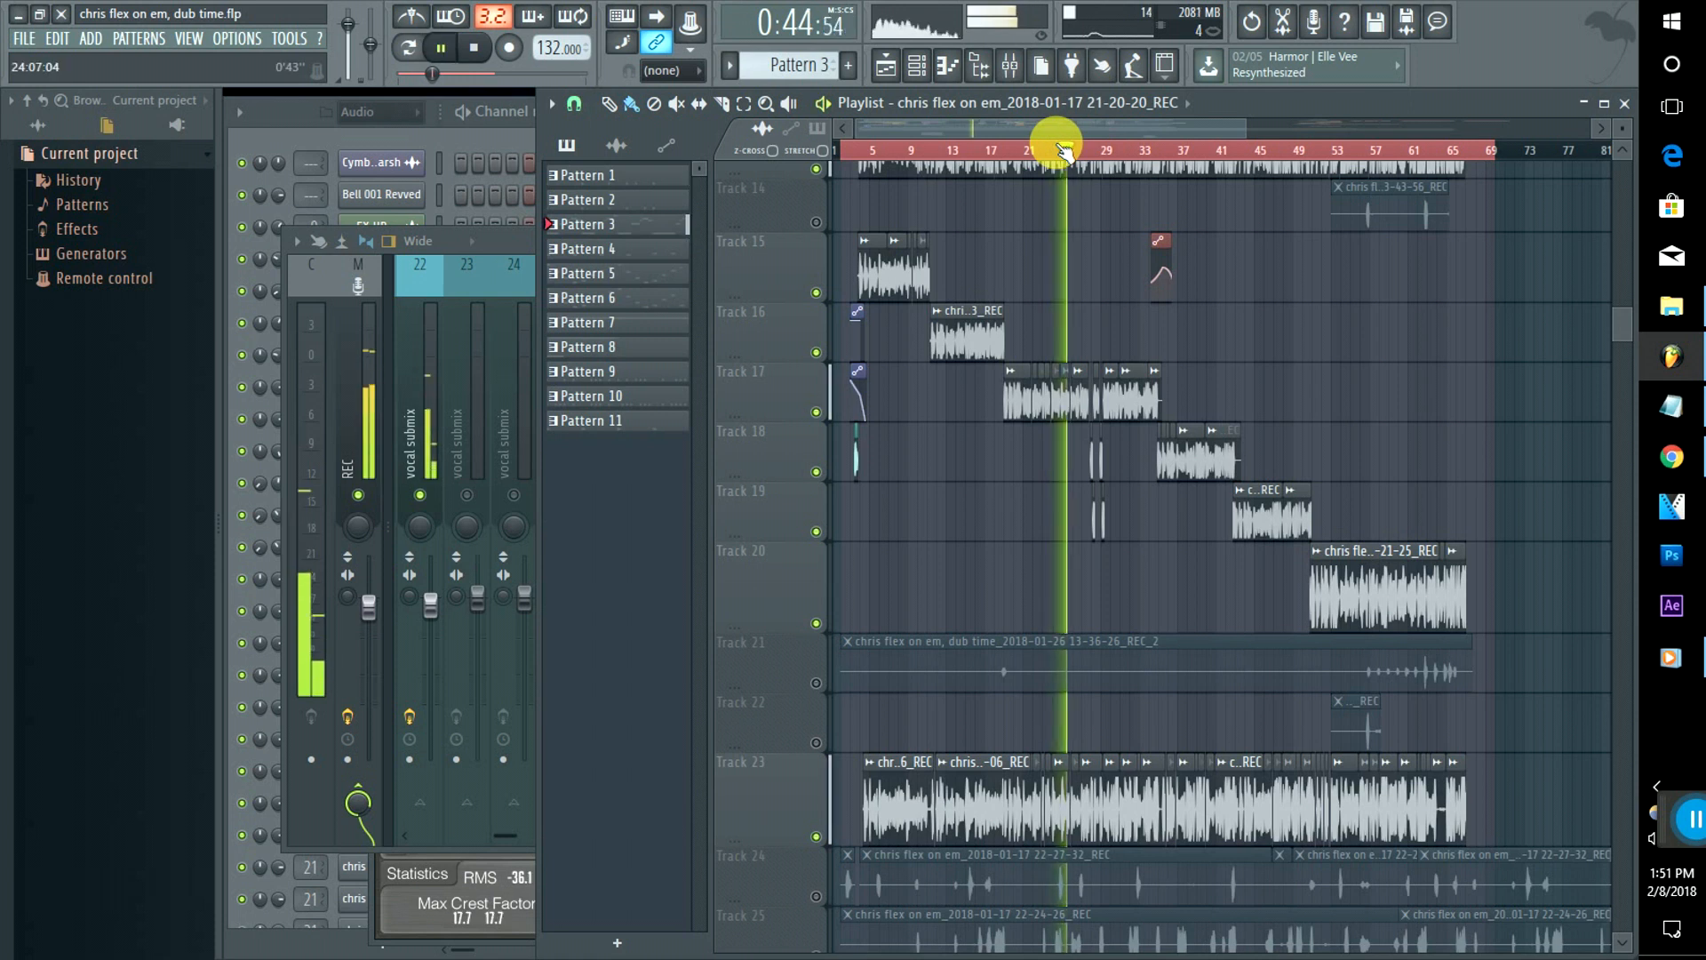
click(491, 239)
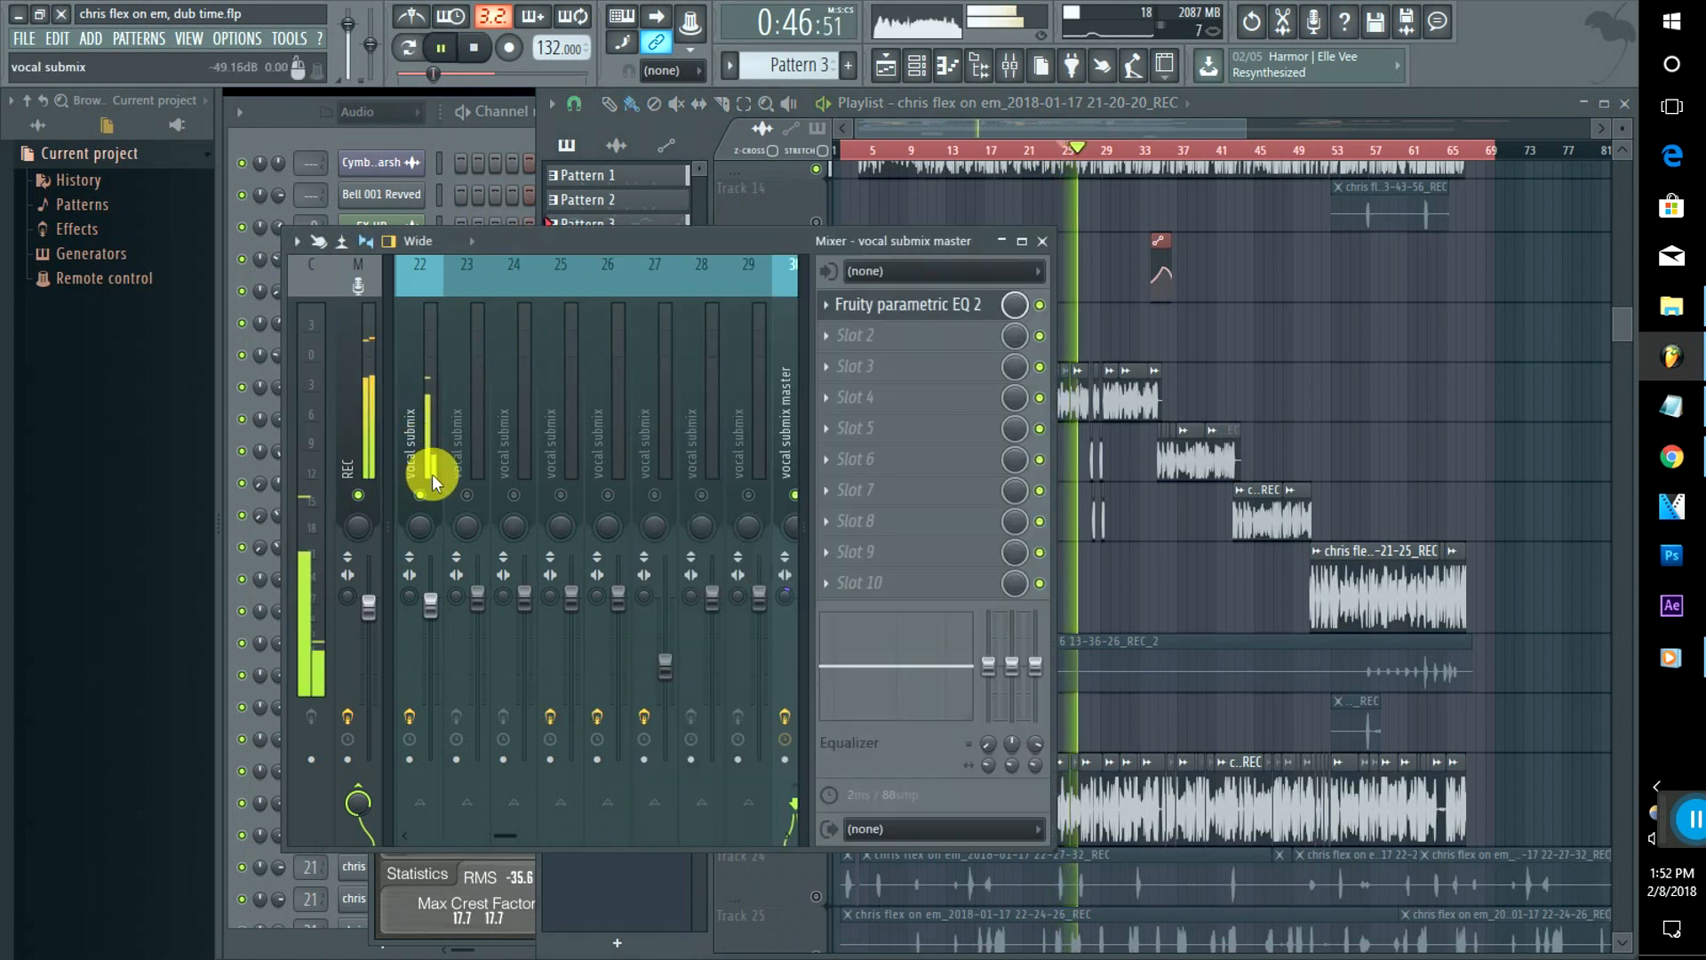
right_click(420, 495)
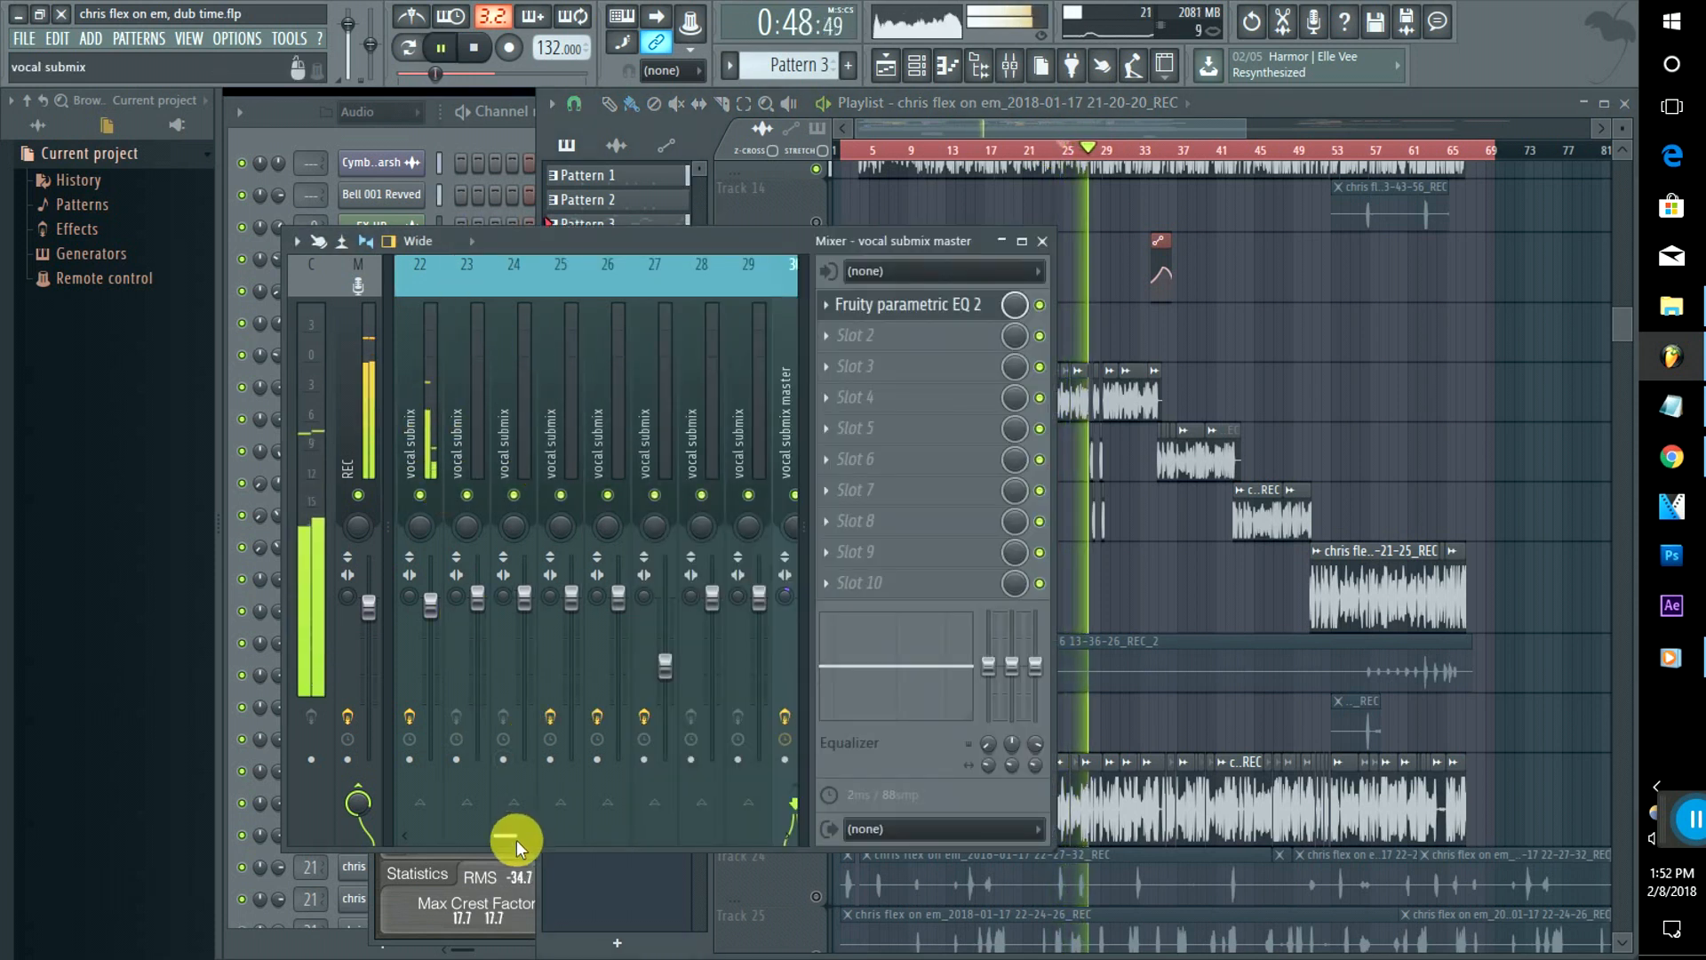
Step: Compare the playing levels of vocal submix tracks 20 to 22 in the mixer and stop playback
drag(514, 840, 504, 835)
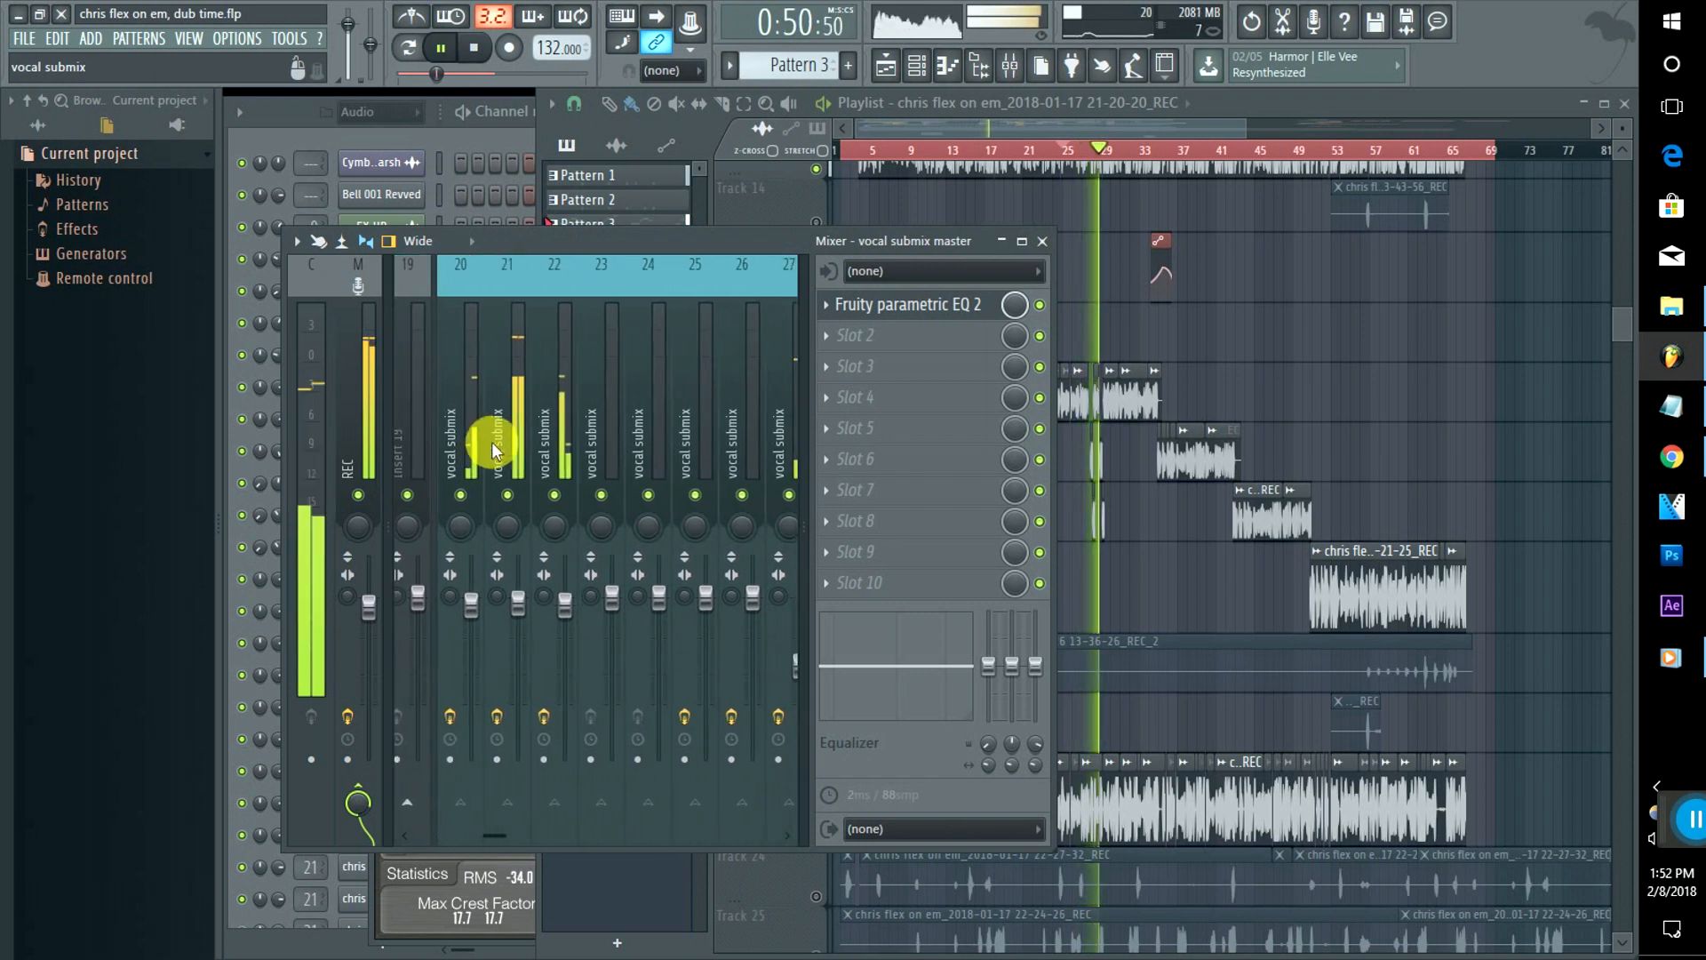
key(space)
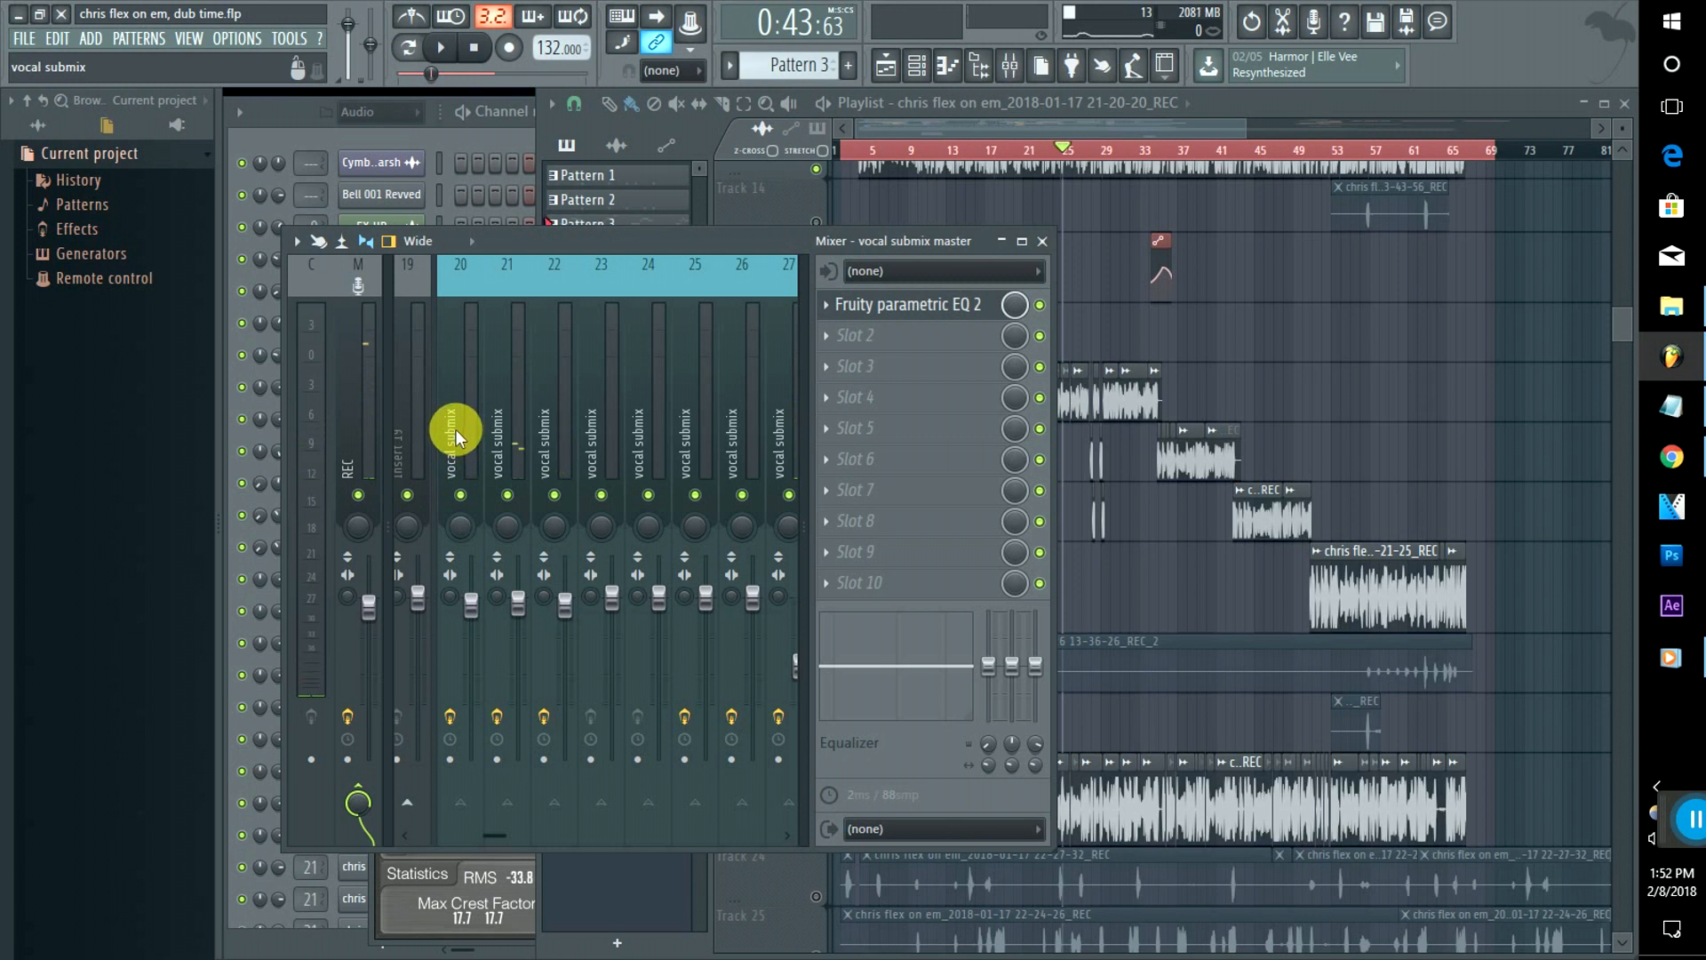
key(space)
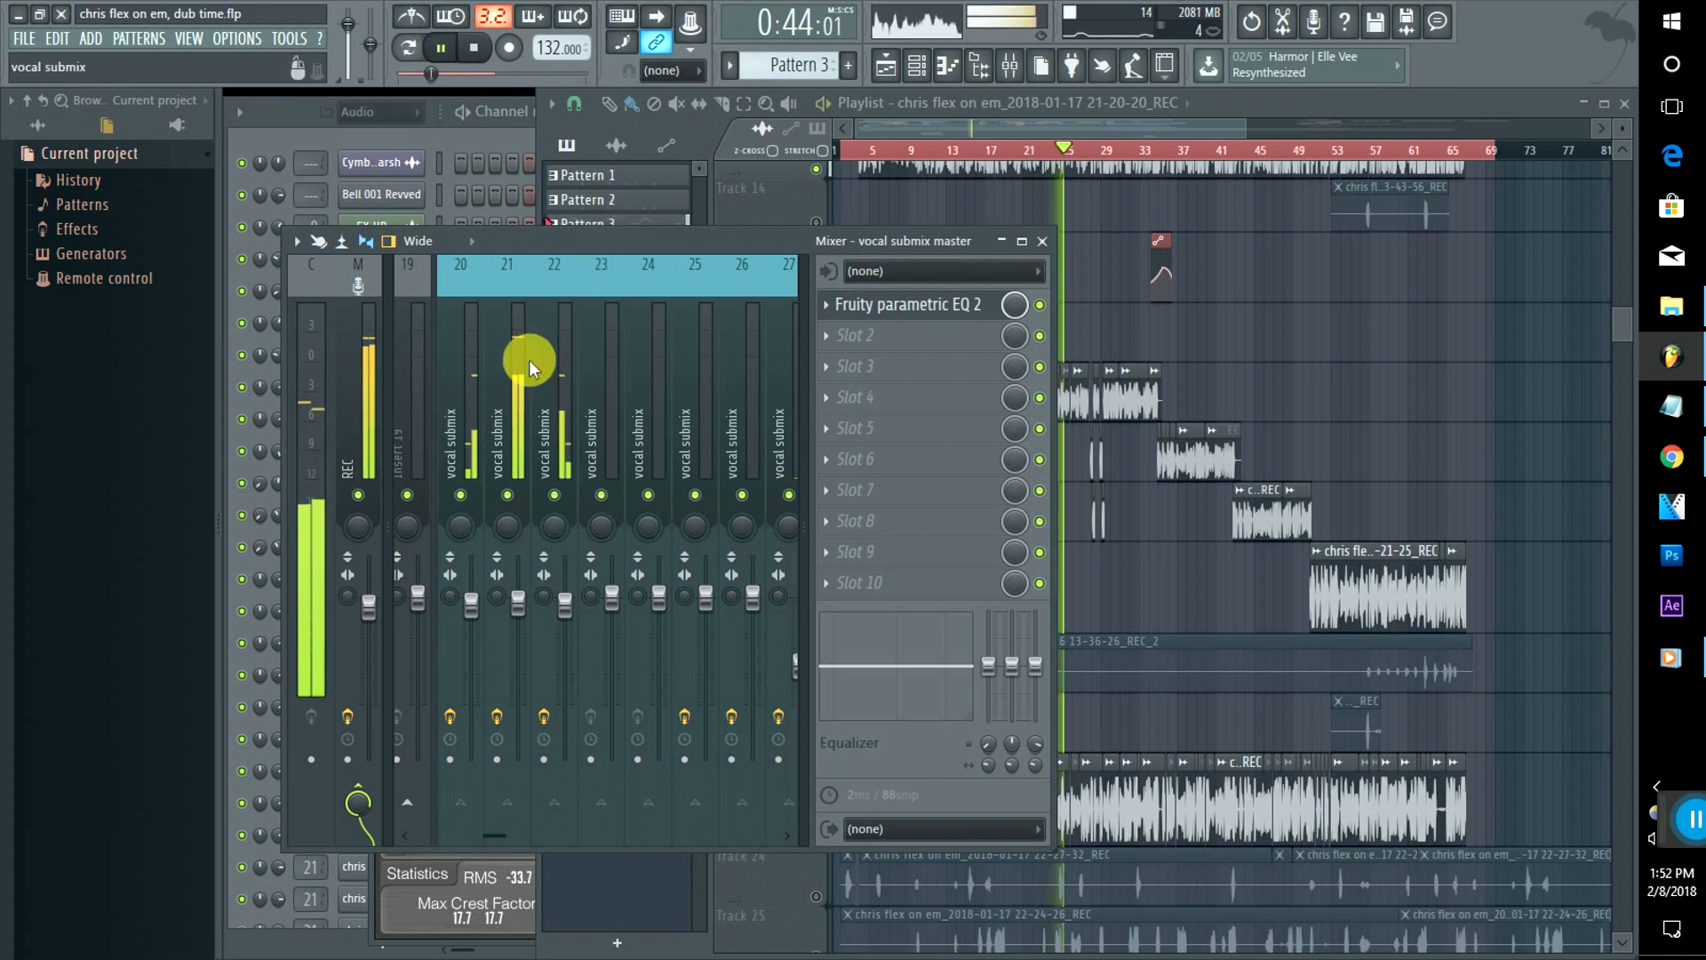
key(space)
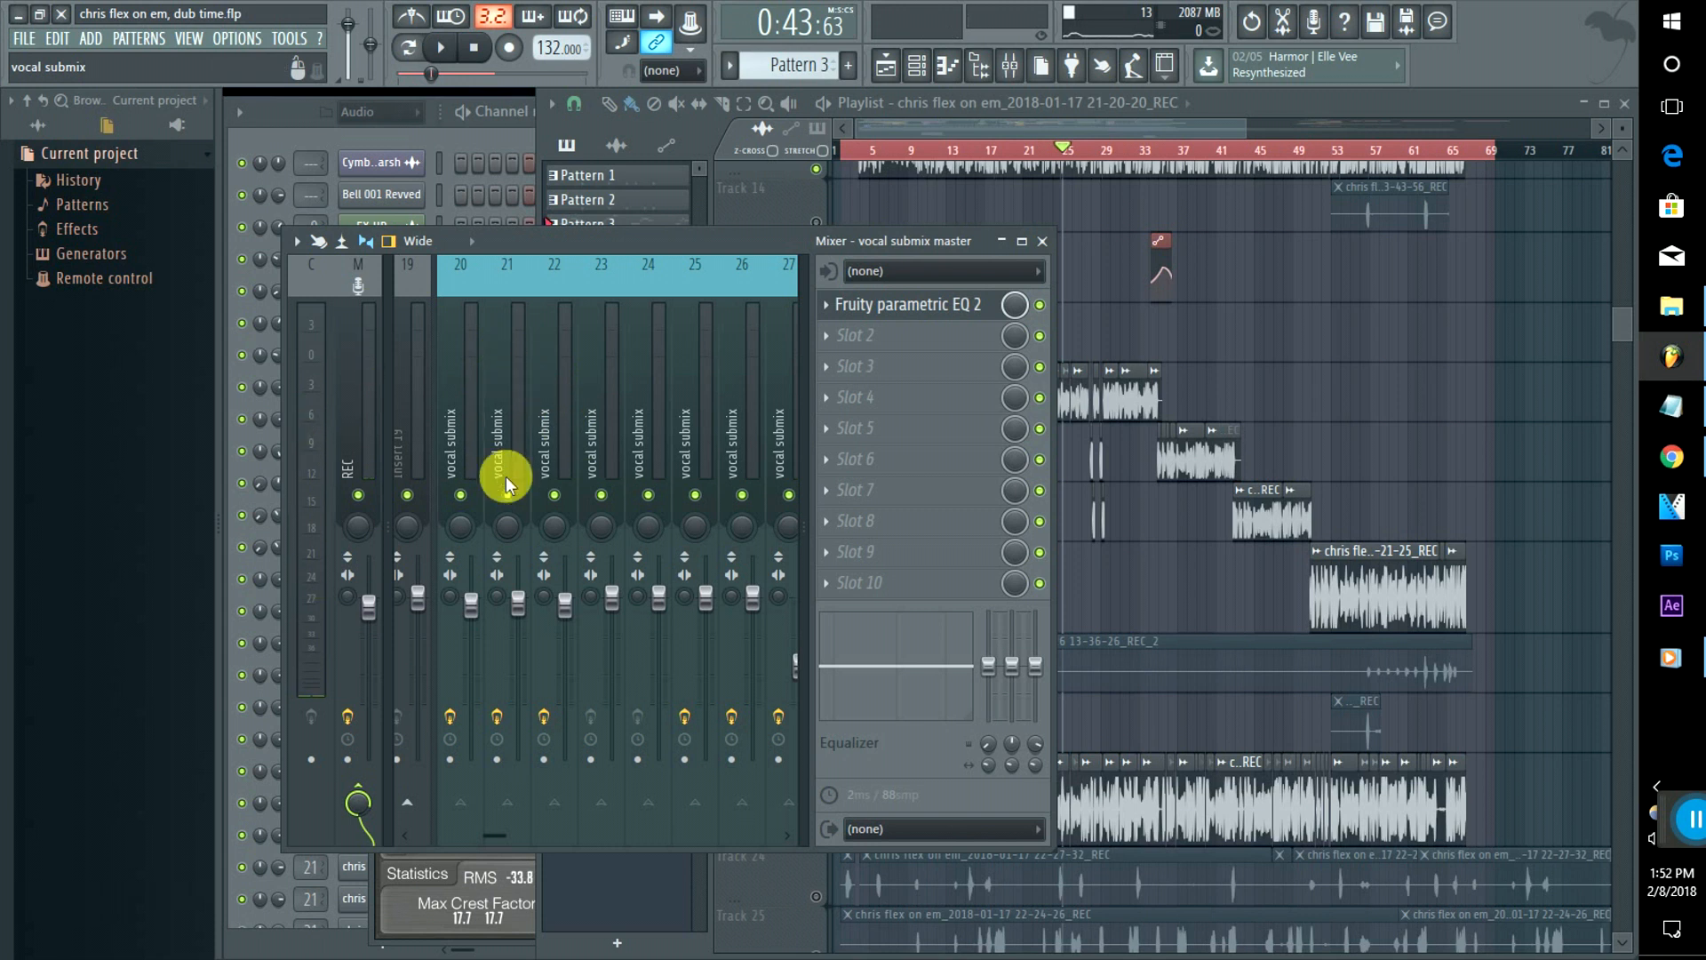
Step: Show vocal submix tracks 21 and 22 with their routing, and select the vocal submix master they feed
click(501, 433)
click(539, 428)
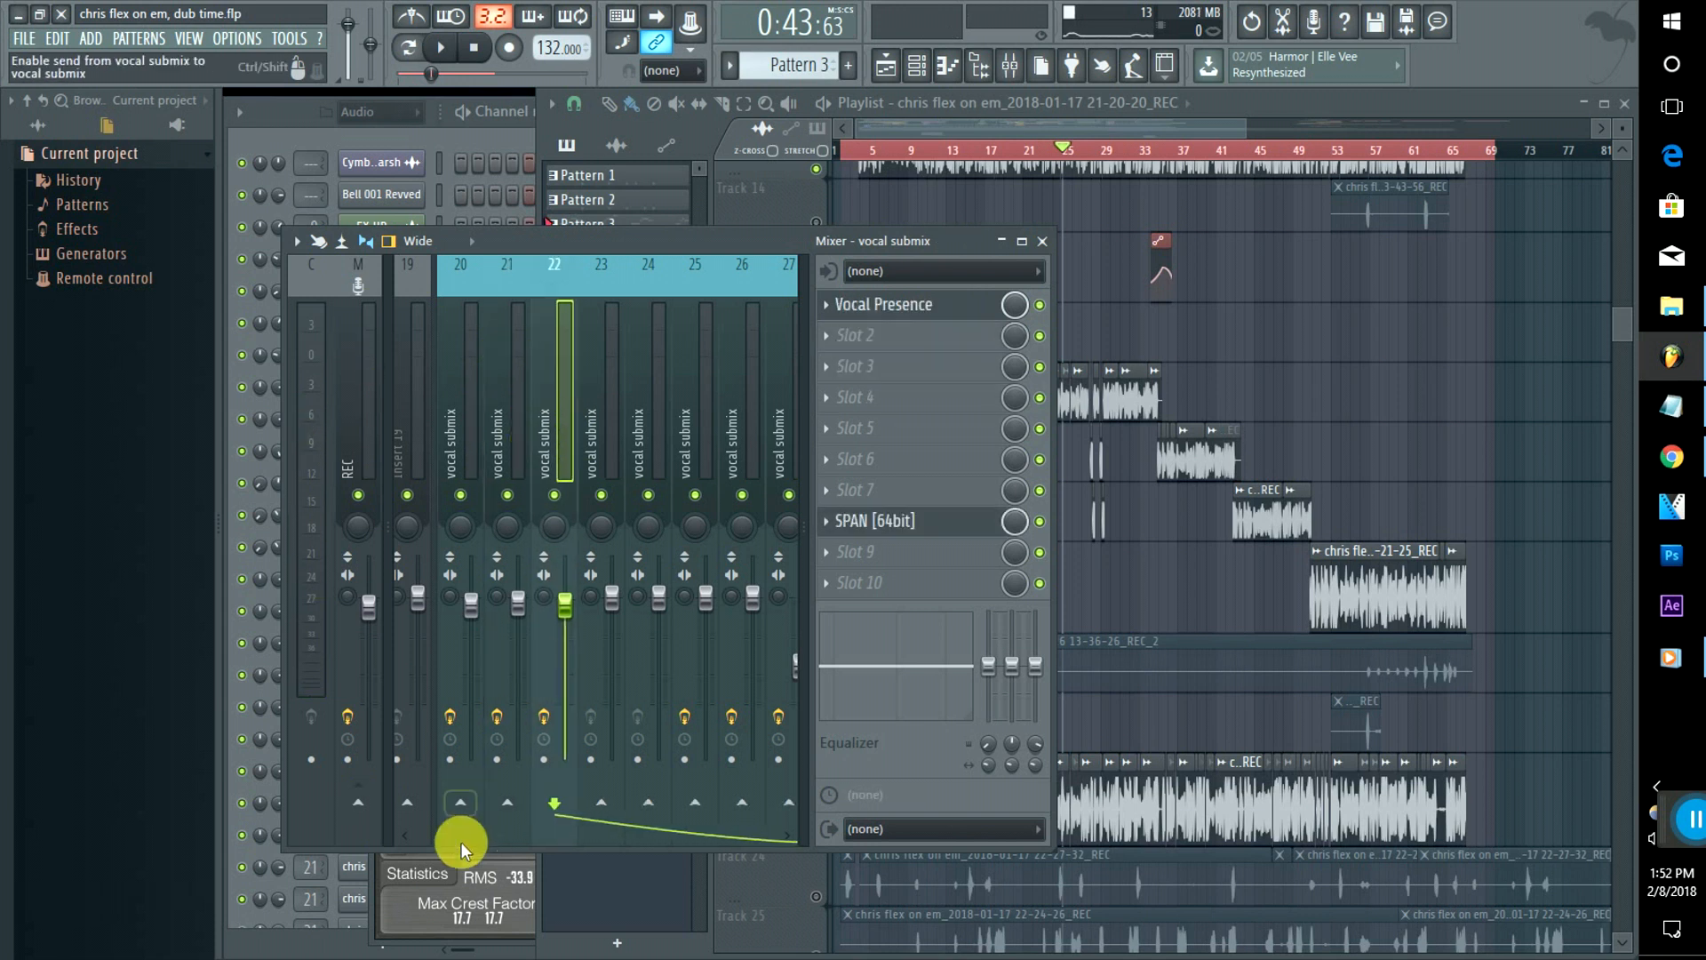
drag(495, 842, 526, 842)
click(519, 441)
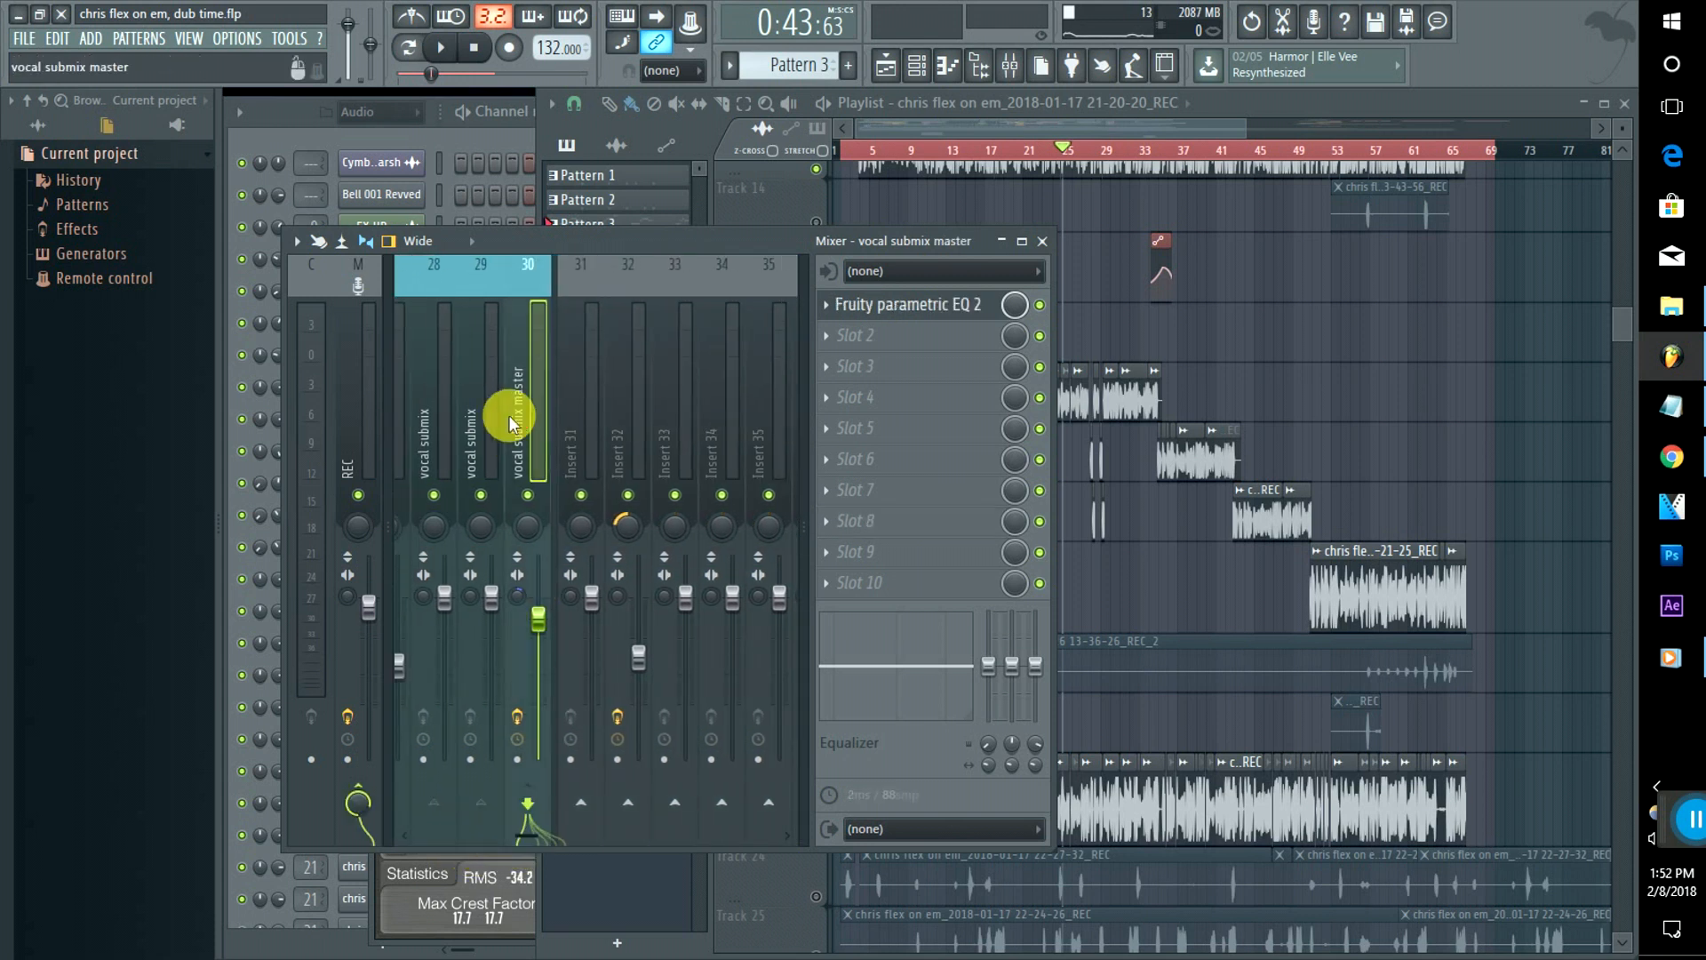
Step: Examine which mixer tracks the vocal recordings are assigned to in the channel rack and compare them with the vocal submix tracks
click(441, 131)
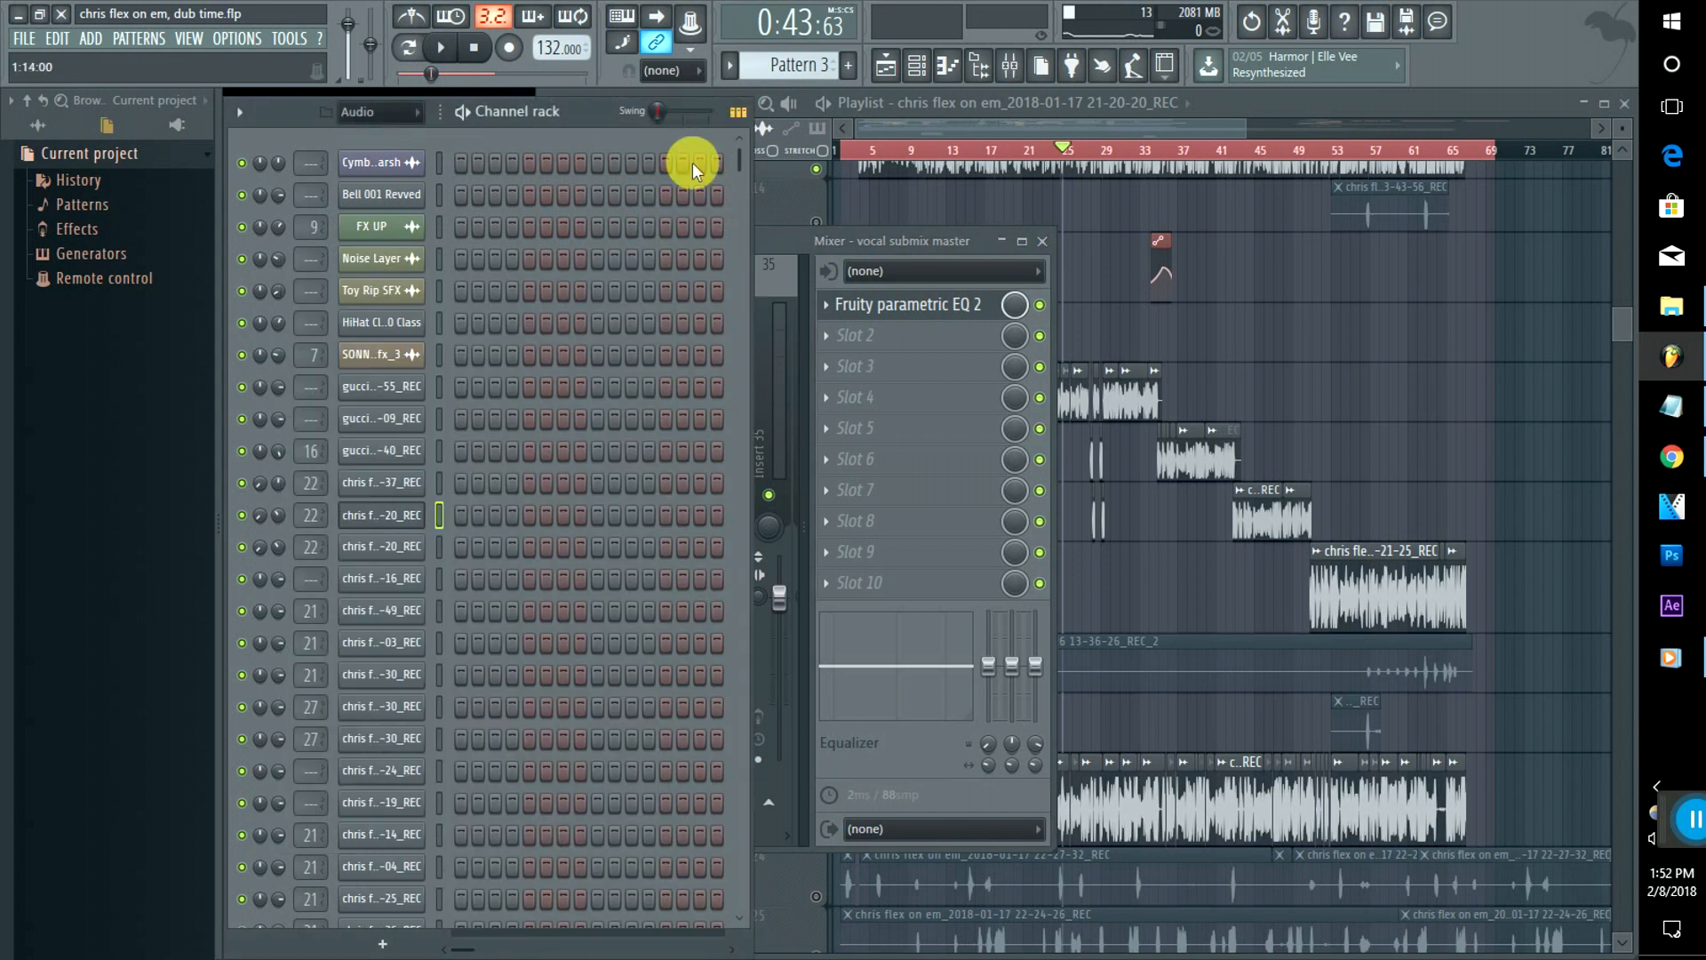
drag(730, 160, 772, 798)
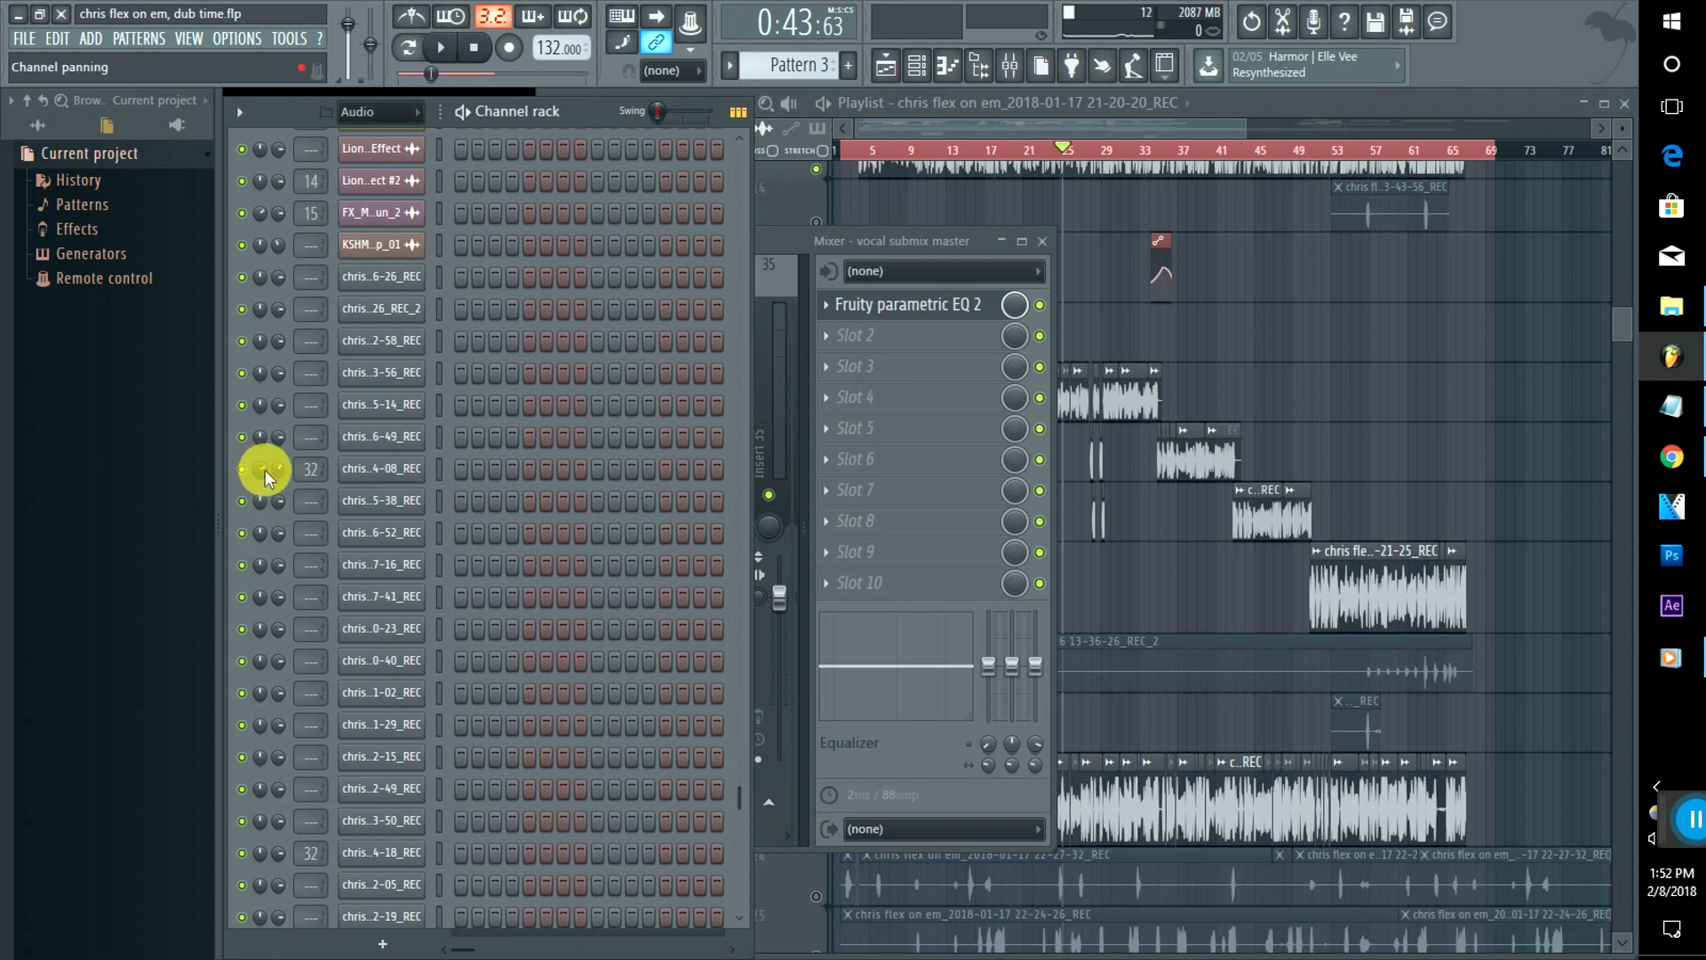
click(798, 231)
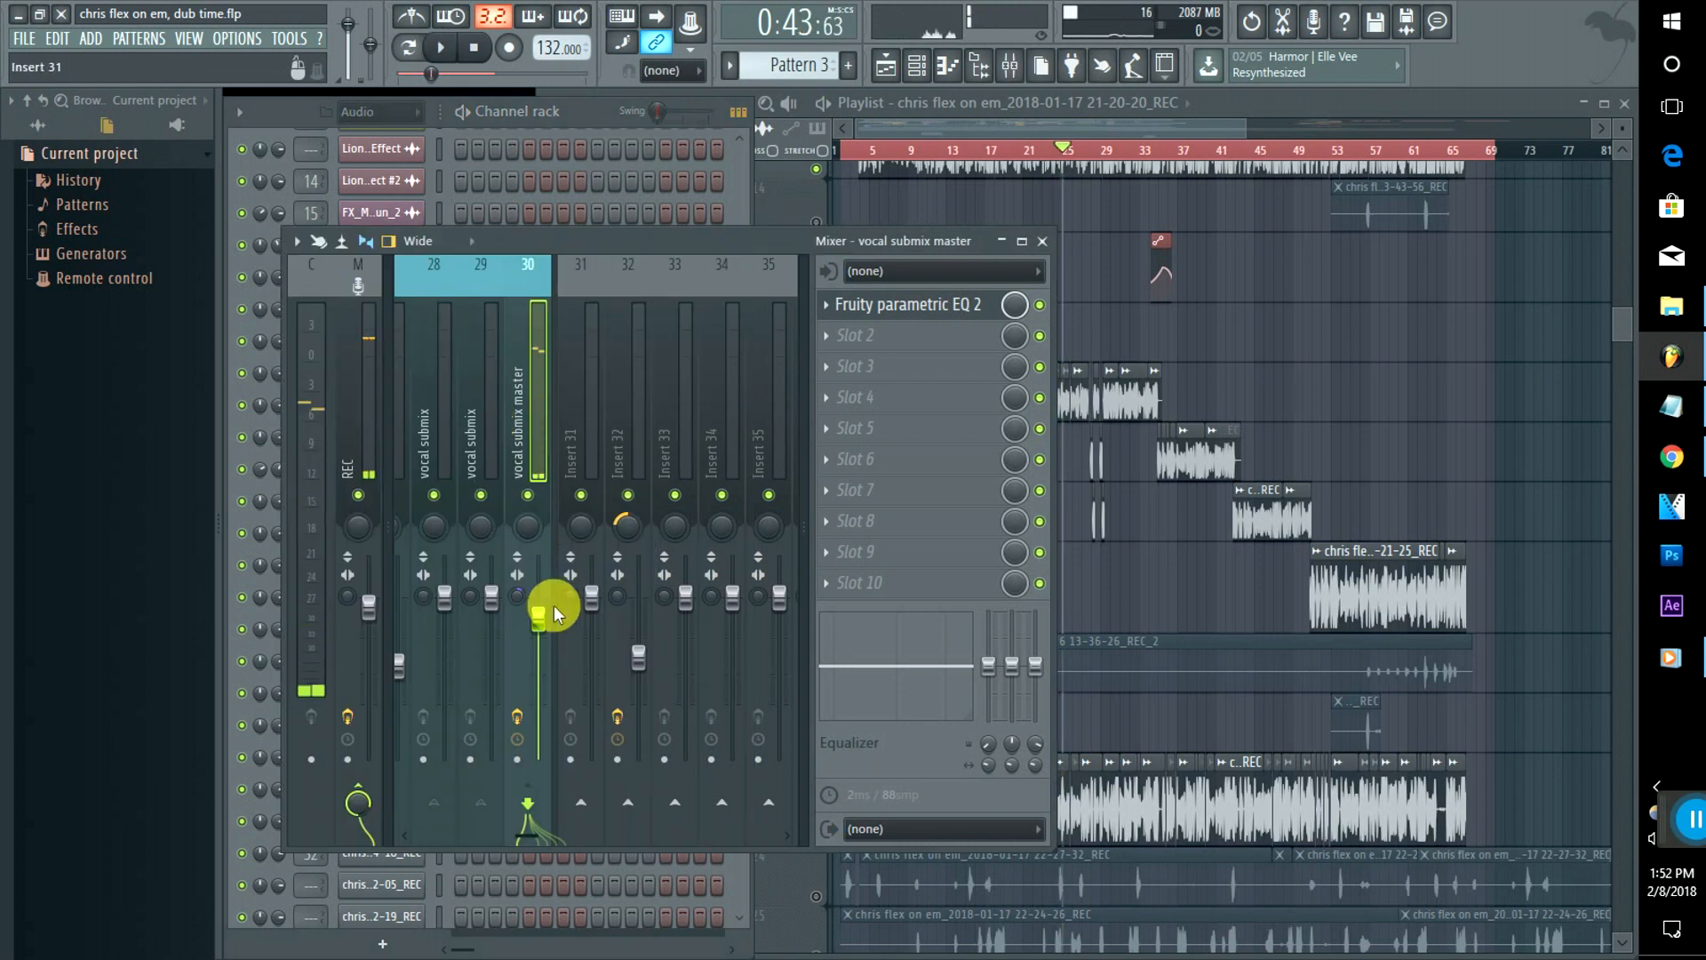
click(526, 806)
drag(521, 834, 496, 833)
click(739, 175)
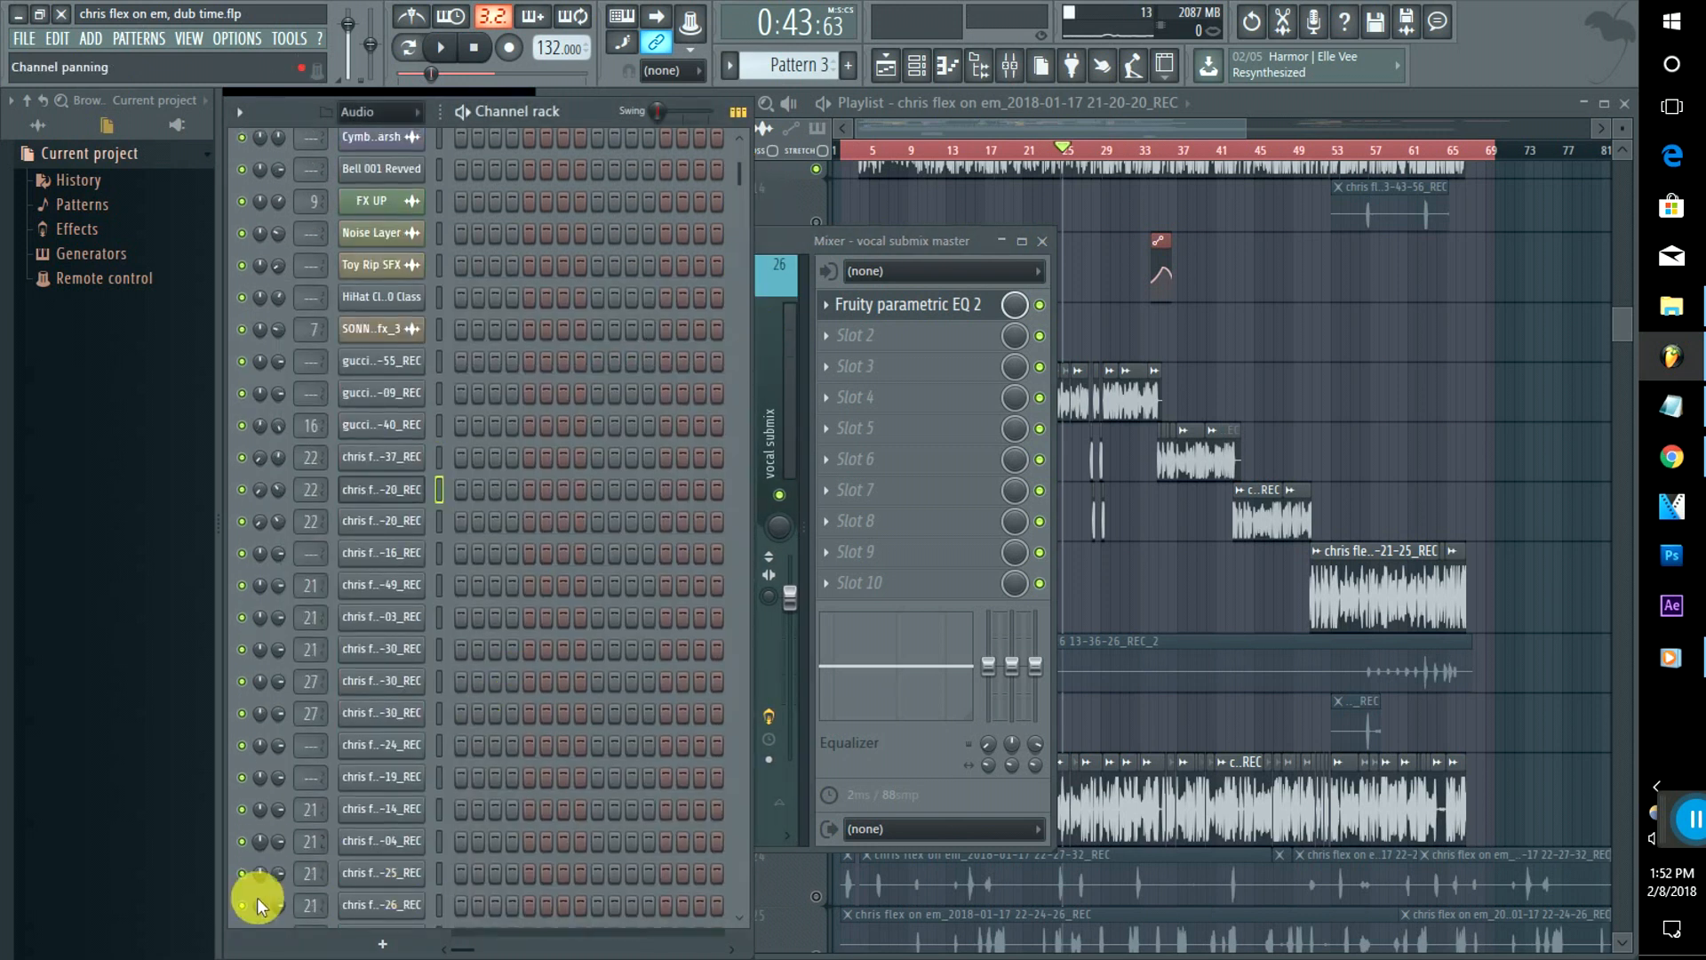
Step: Show vocal submix tracks 20 to 30 in the mixer and check the Fruity parametric EQ 2 on the vocal submix master
click(792, 254)
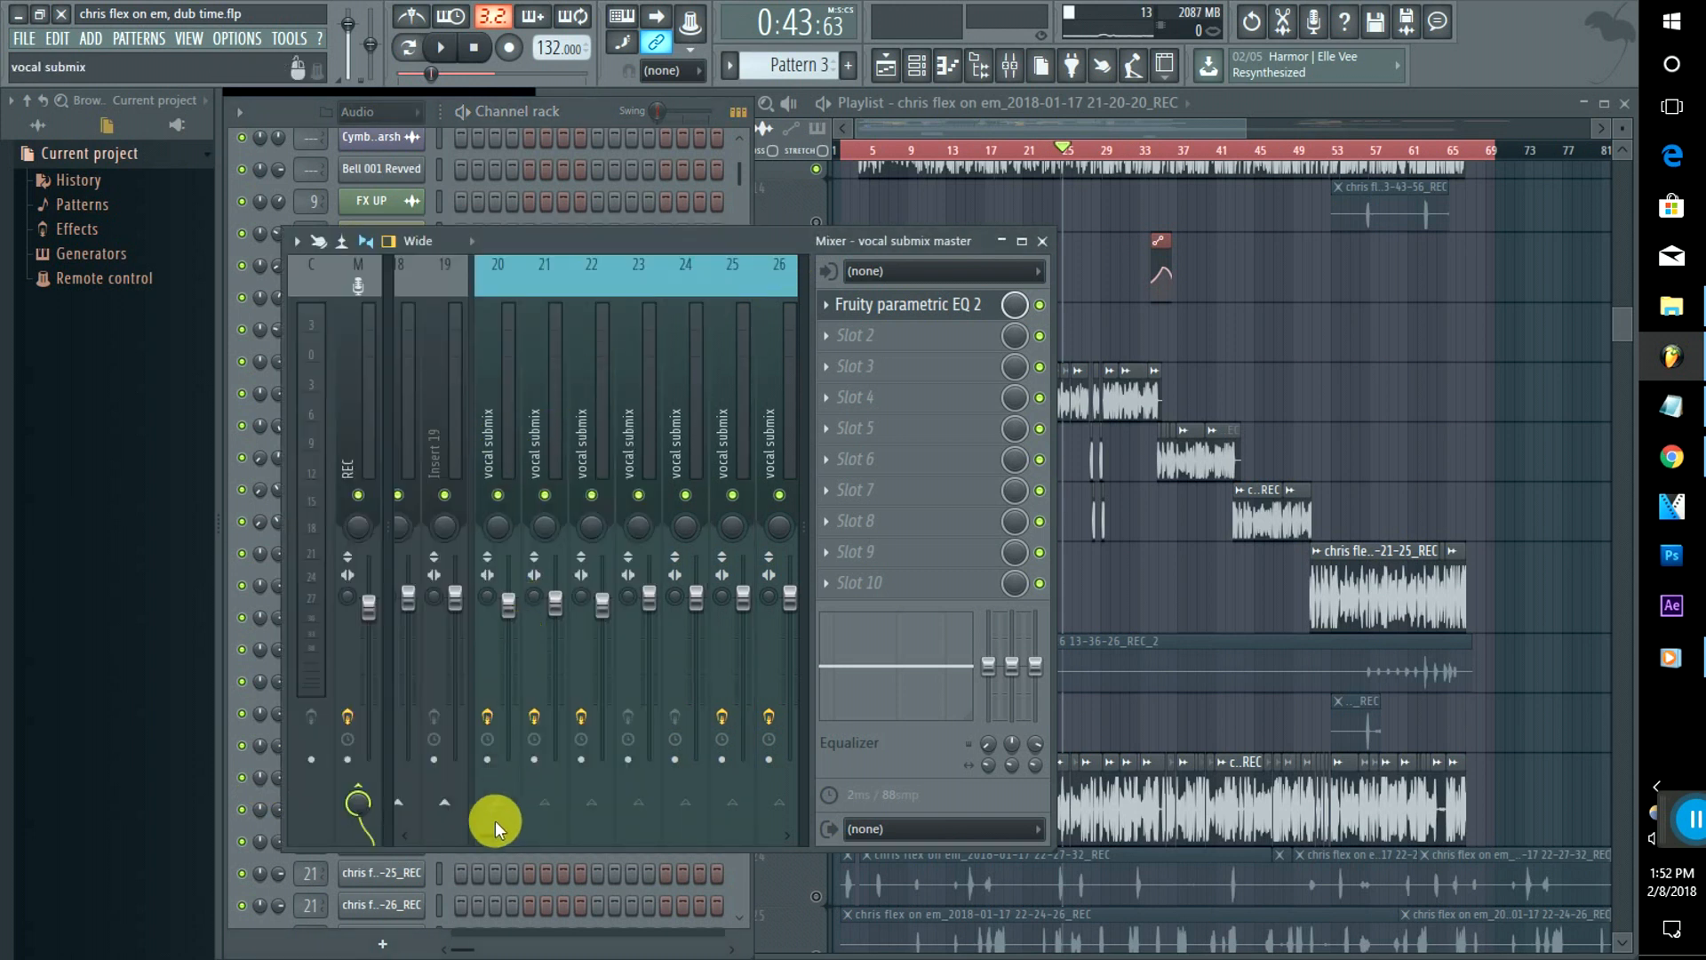
drag(494, 830, 526, 828)
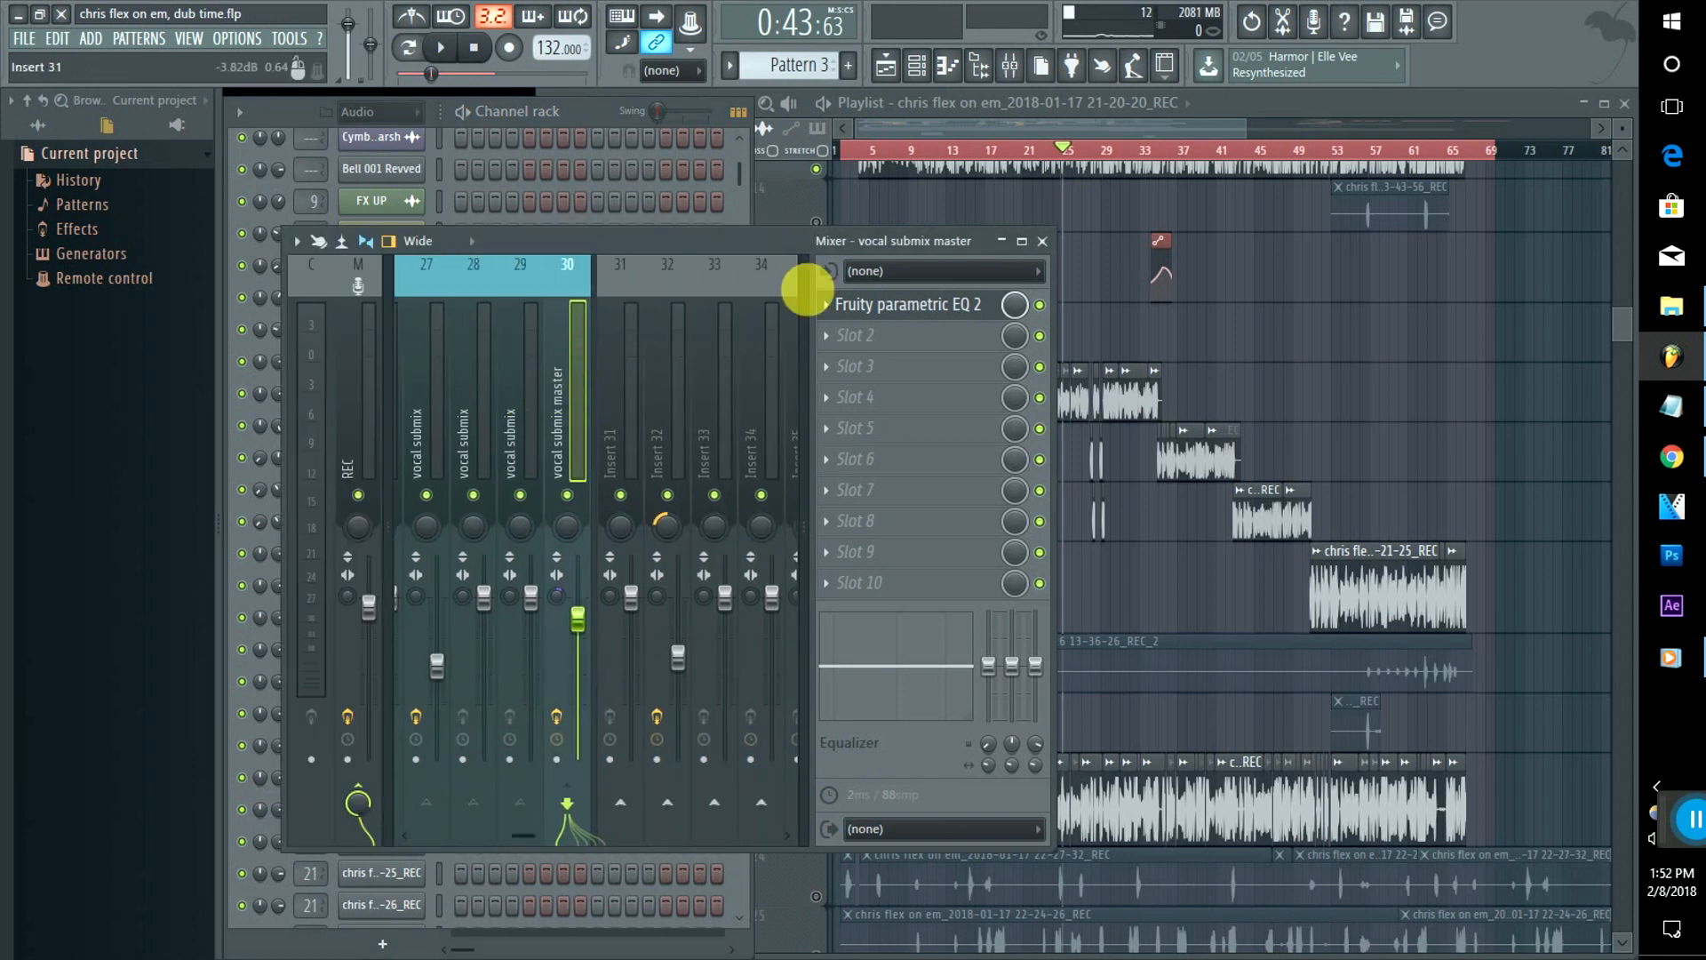
click(888, 307)
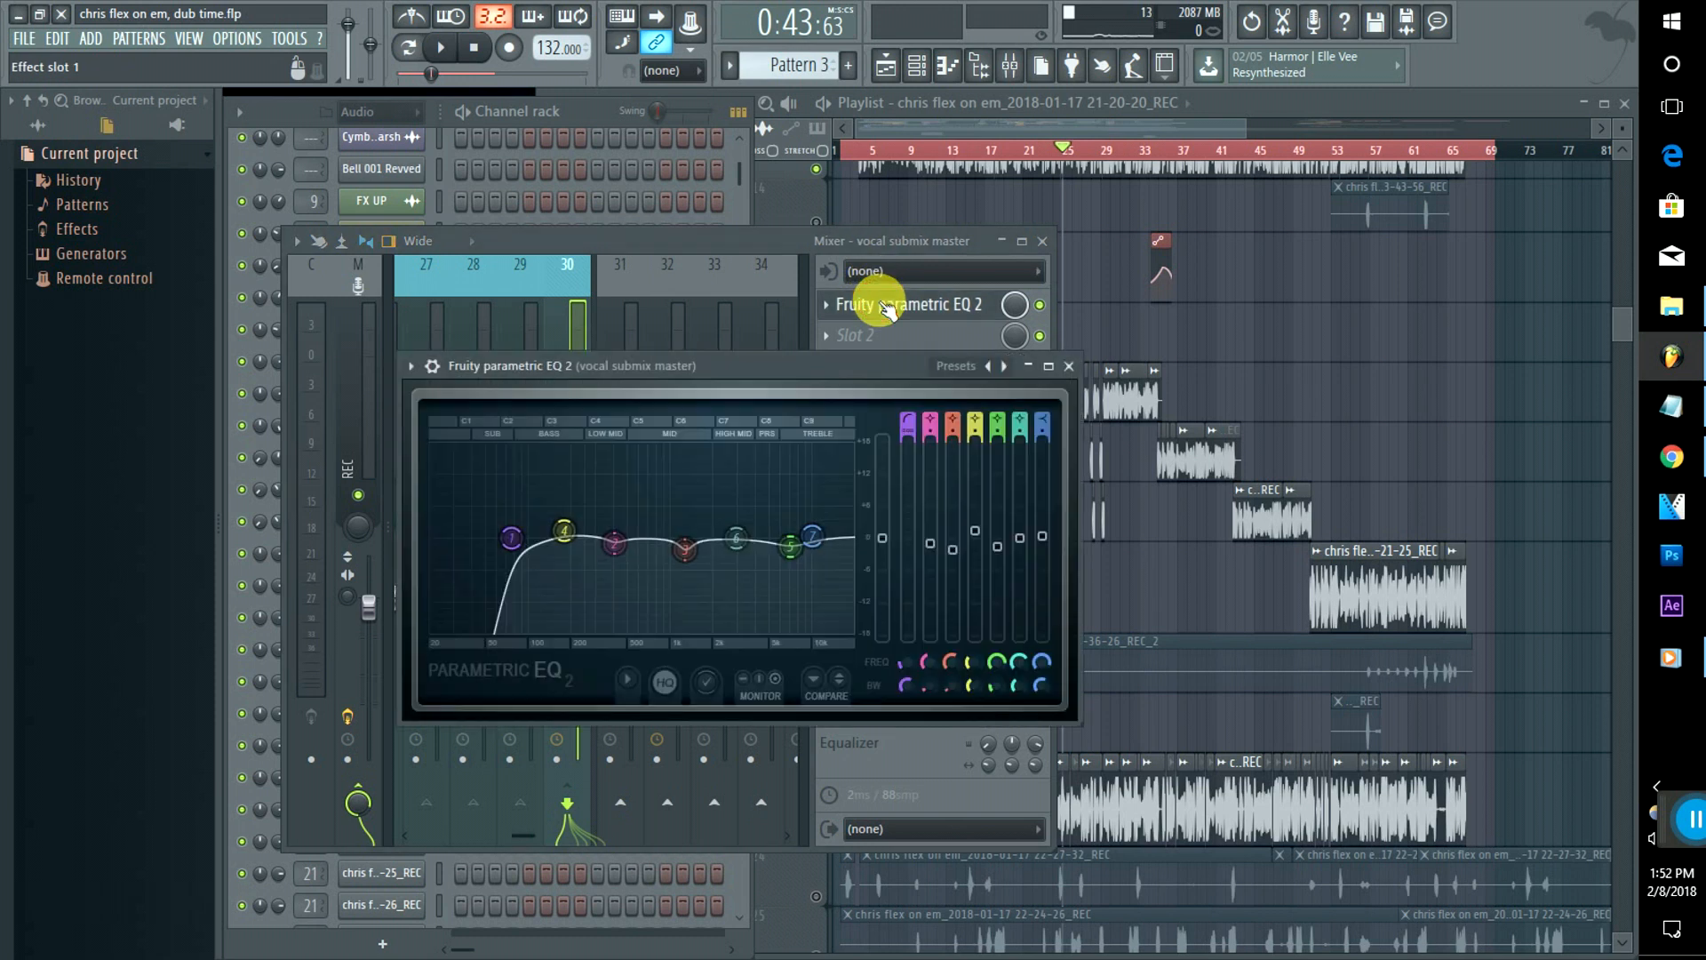
click(888, 308)
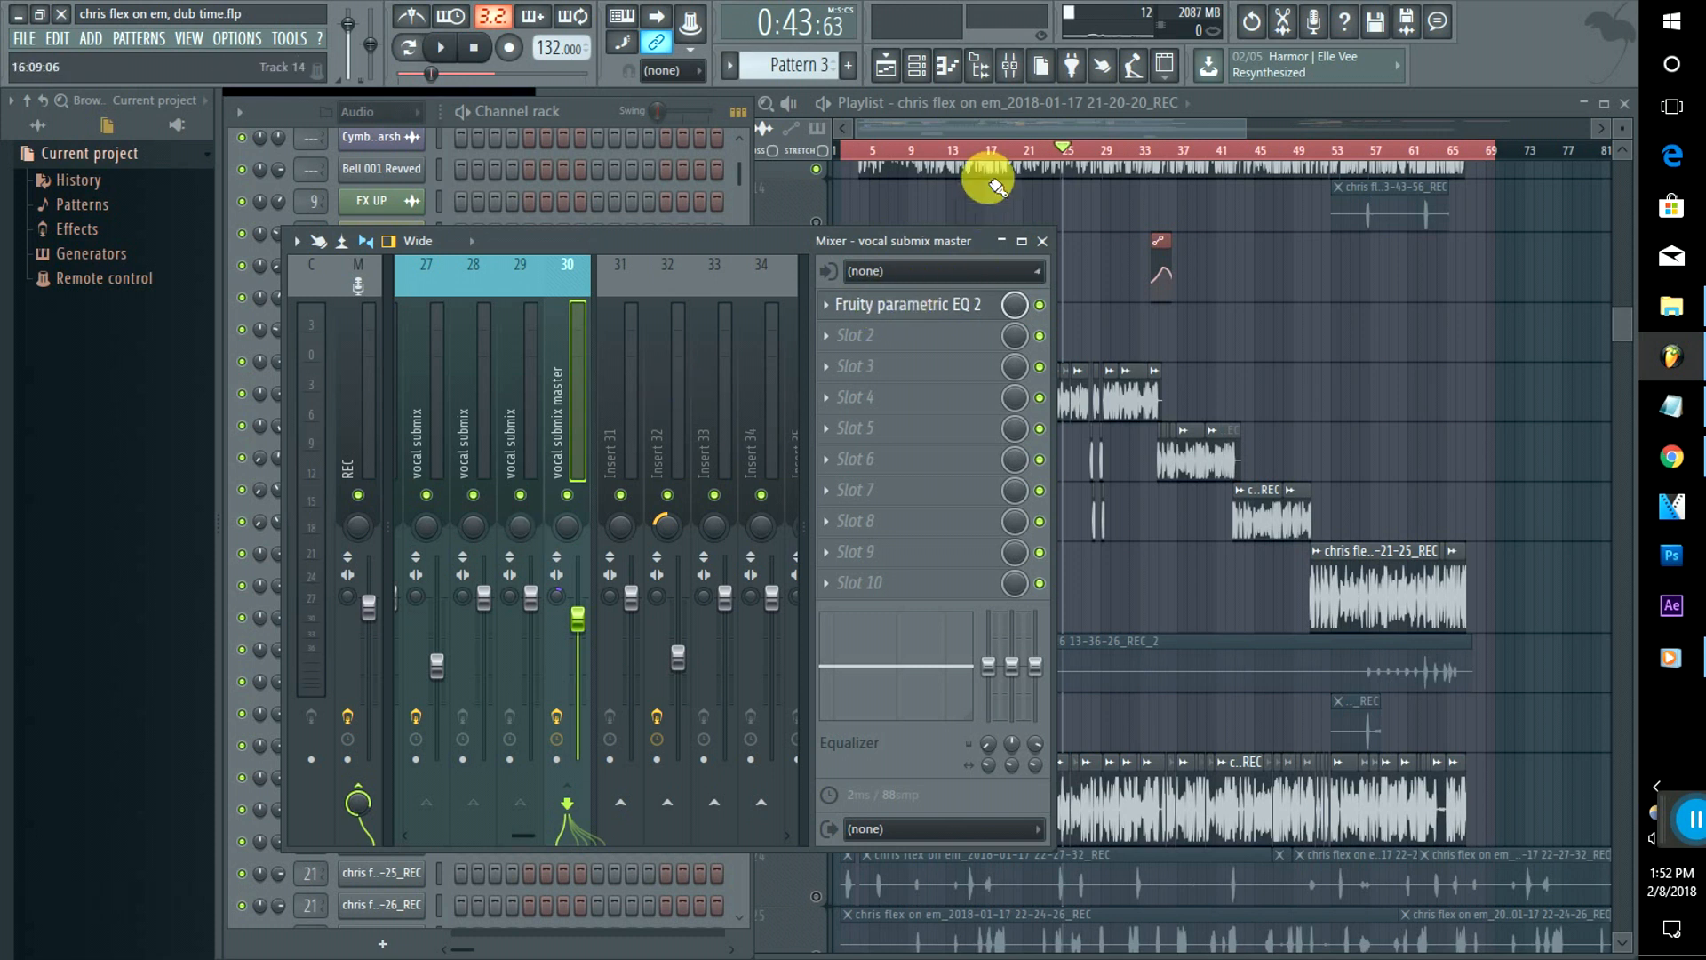
Step: Solo playlist track 2 and play it briefly from about bar 25
click(996, 140)
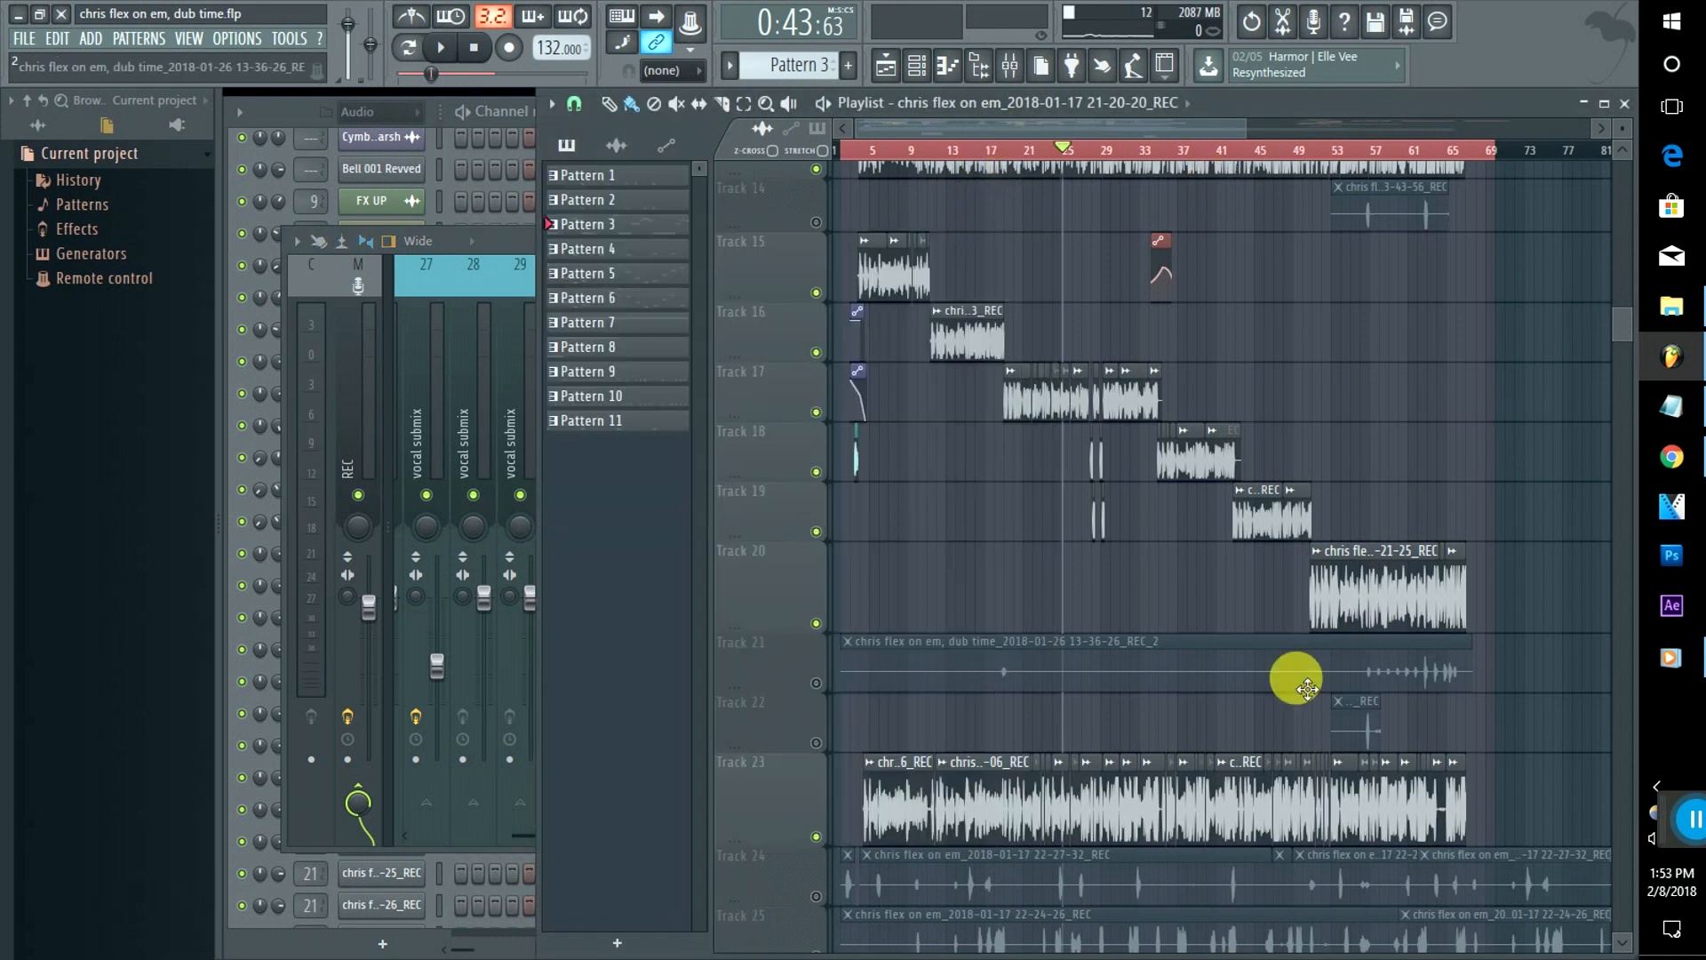
drag(1624, 313, 1624, 151)
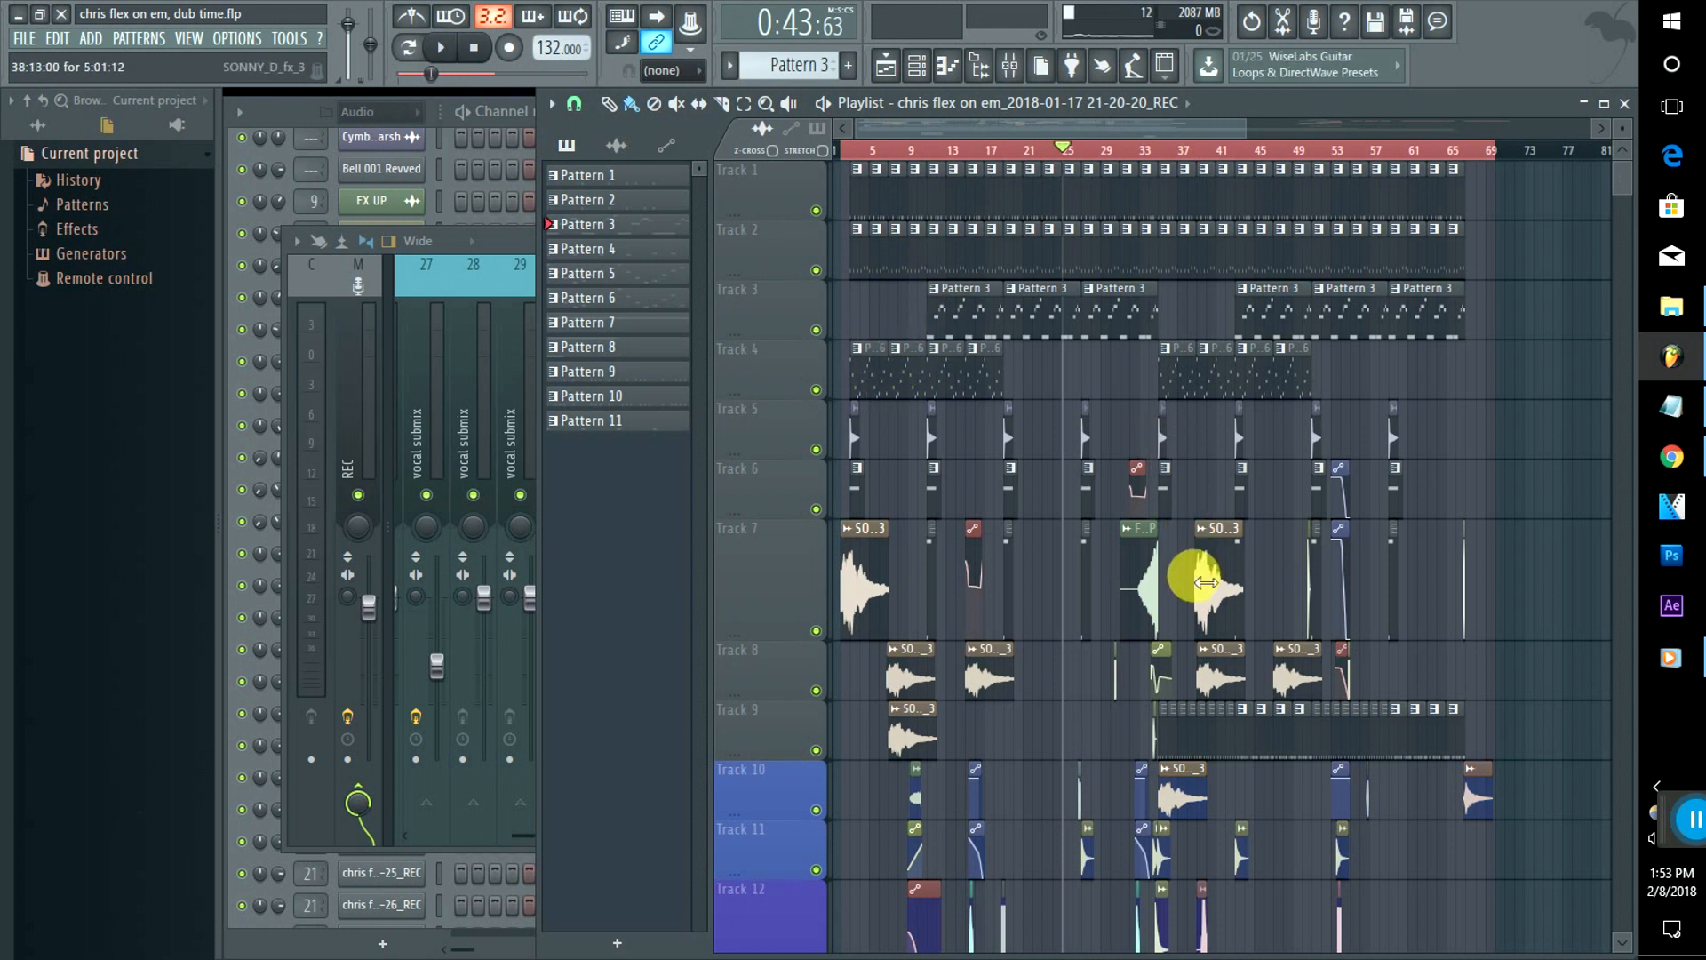
drag(1629, 190, 1623, 153)
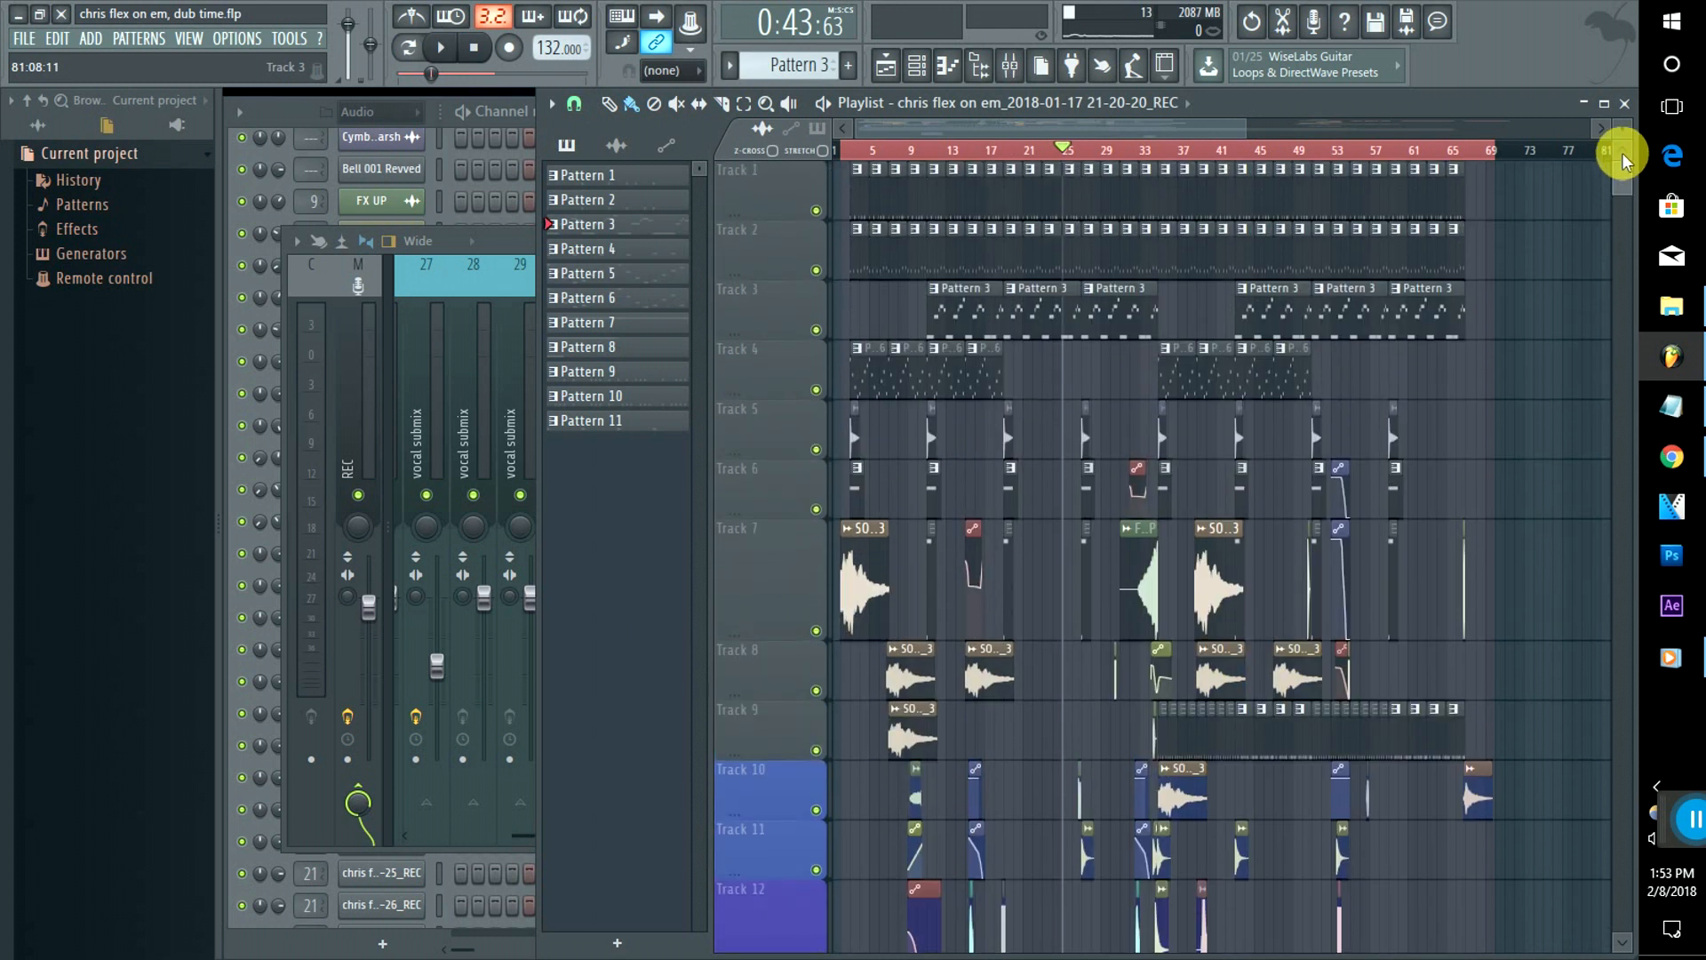
right_click(816, 270)
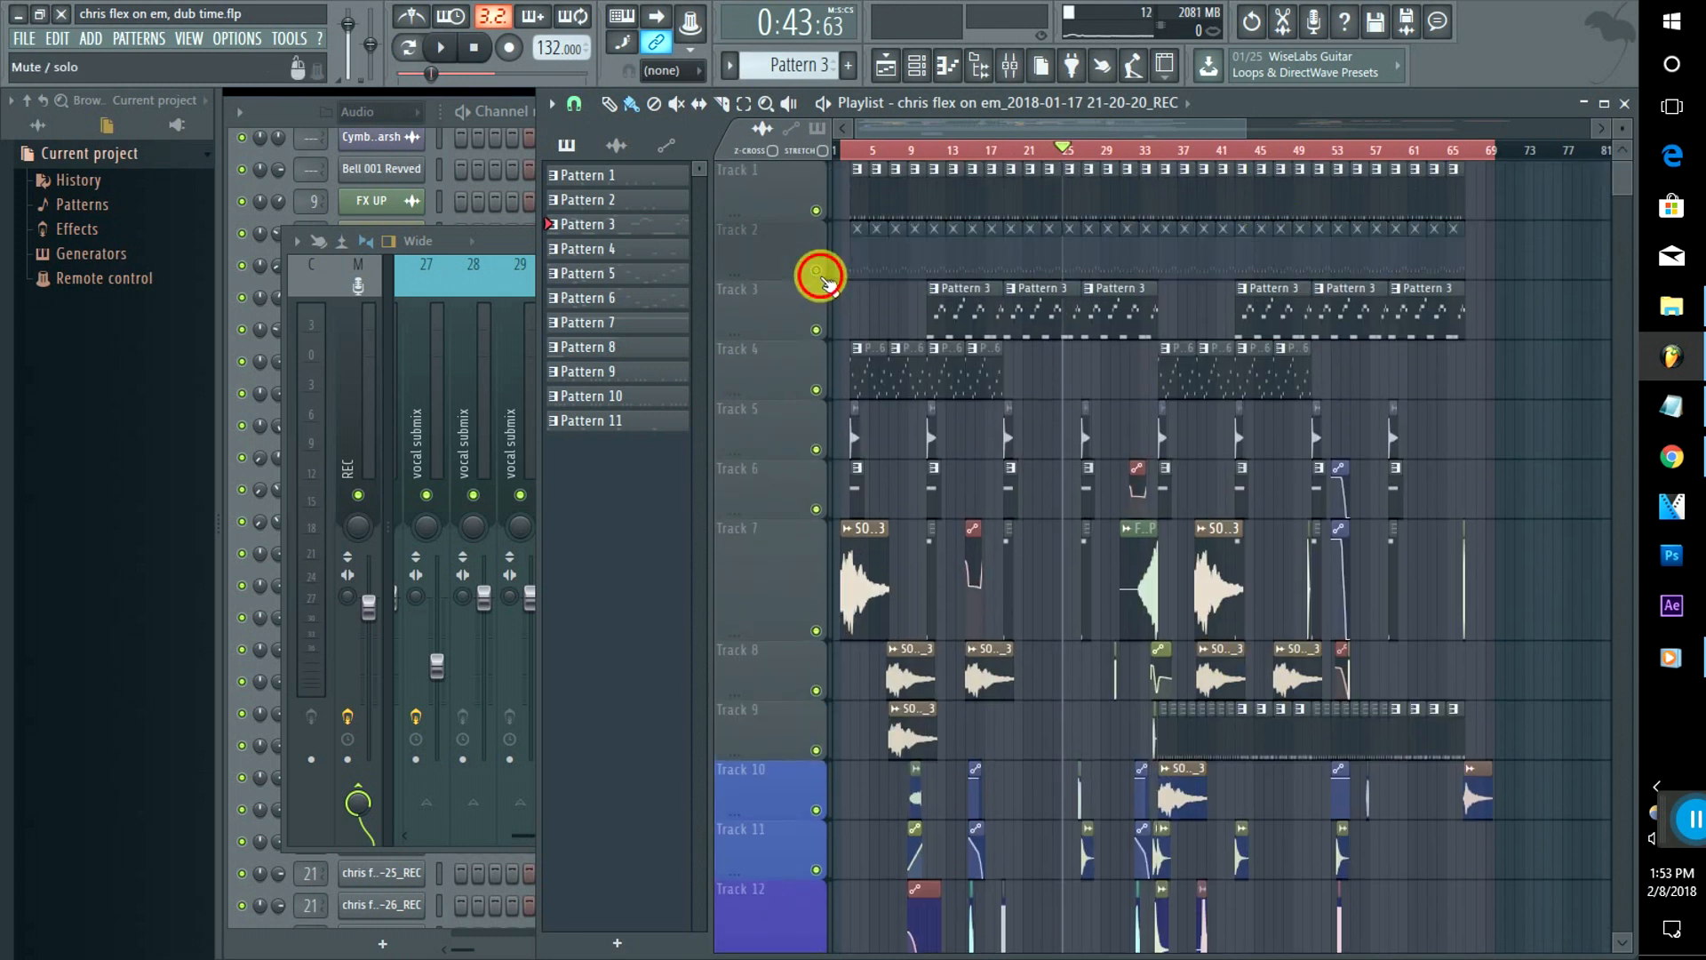
key(space)
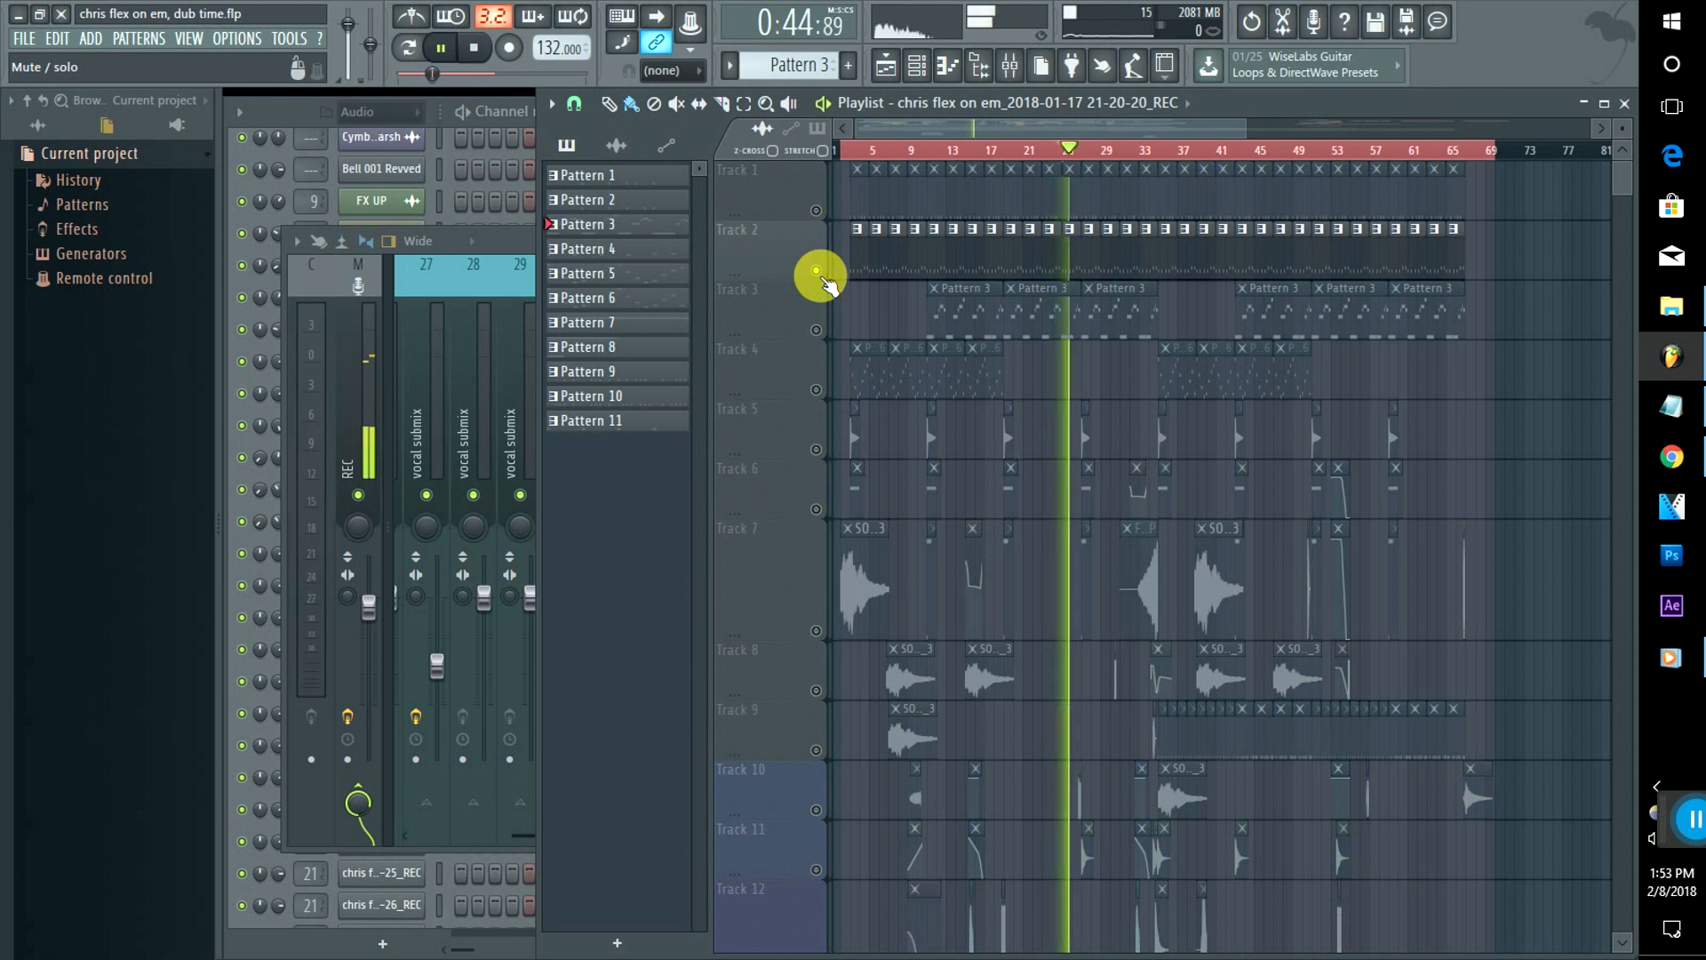
key(space)
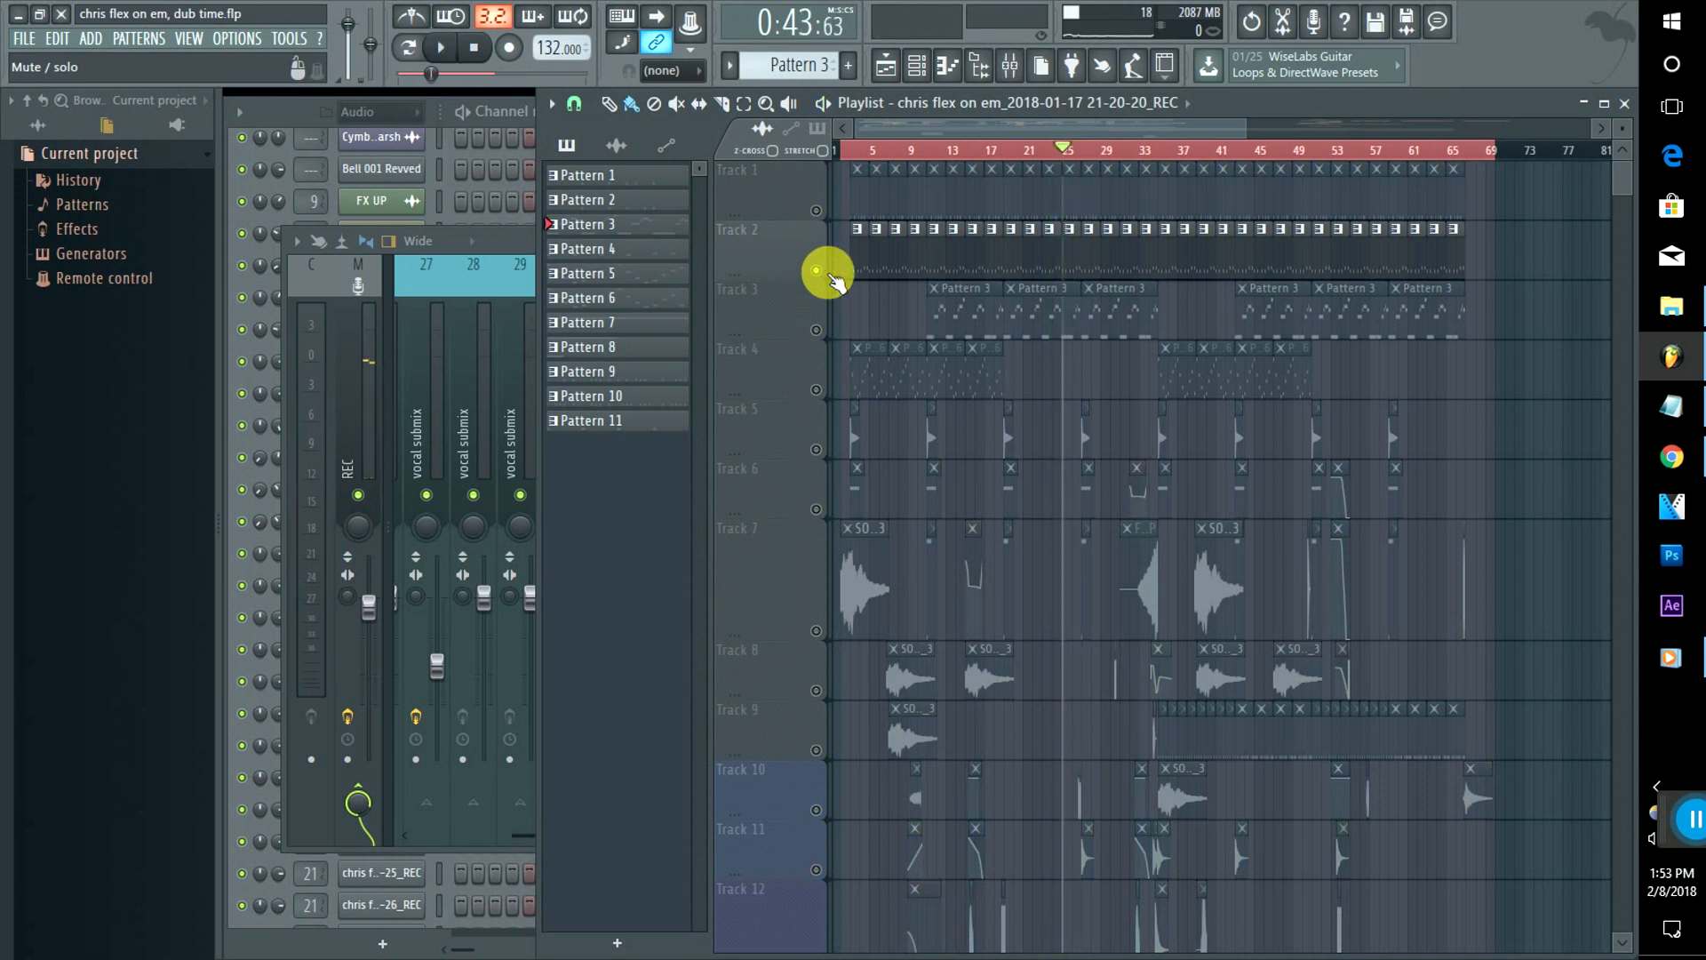
Step: Open the pattern used on playlist track 2 and check the Nexus channel's mixer routing, returning to the playlist
double_click(1071, 250)
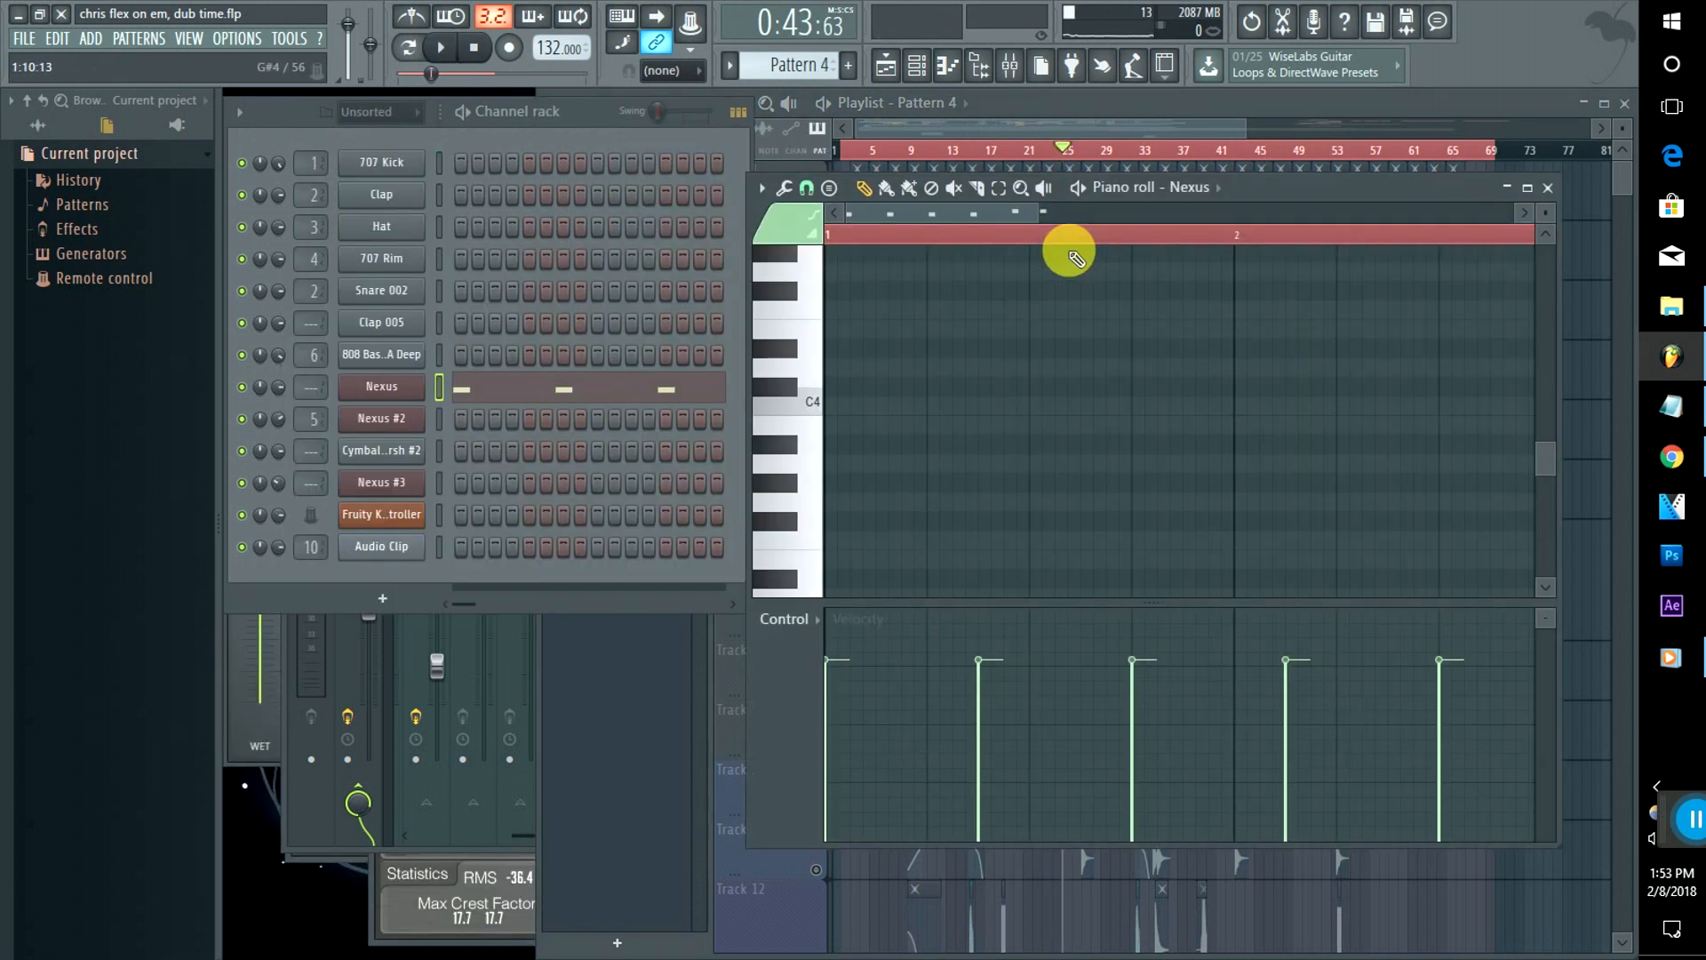
click(311, 387)
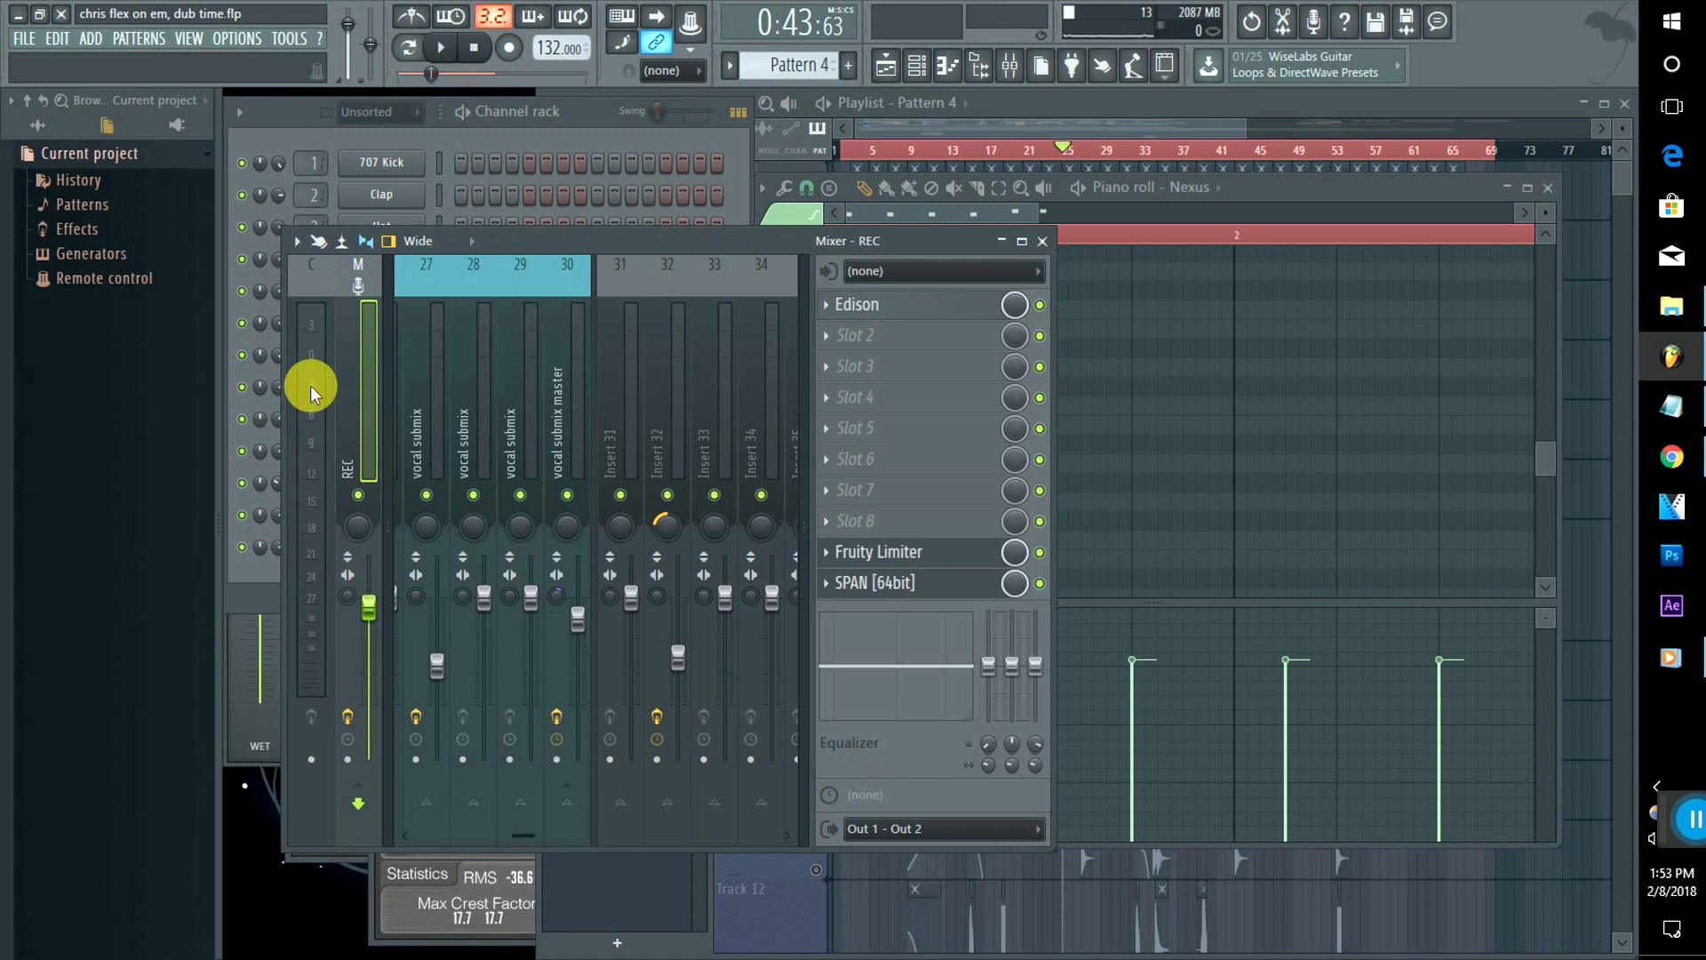
click(1086, 117)
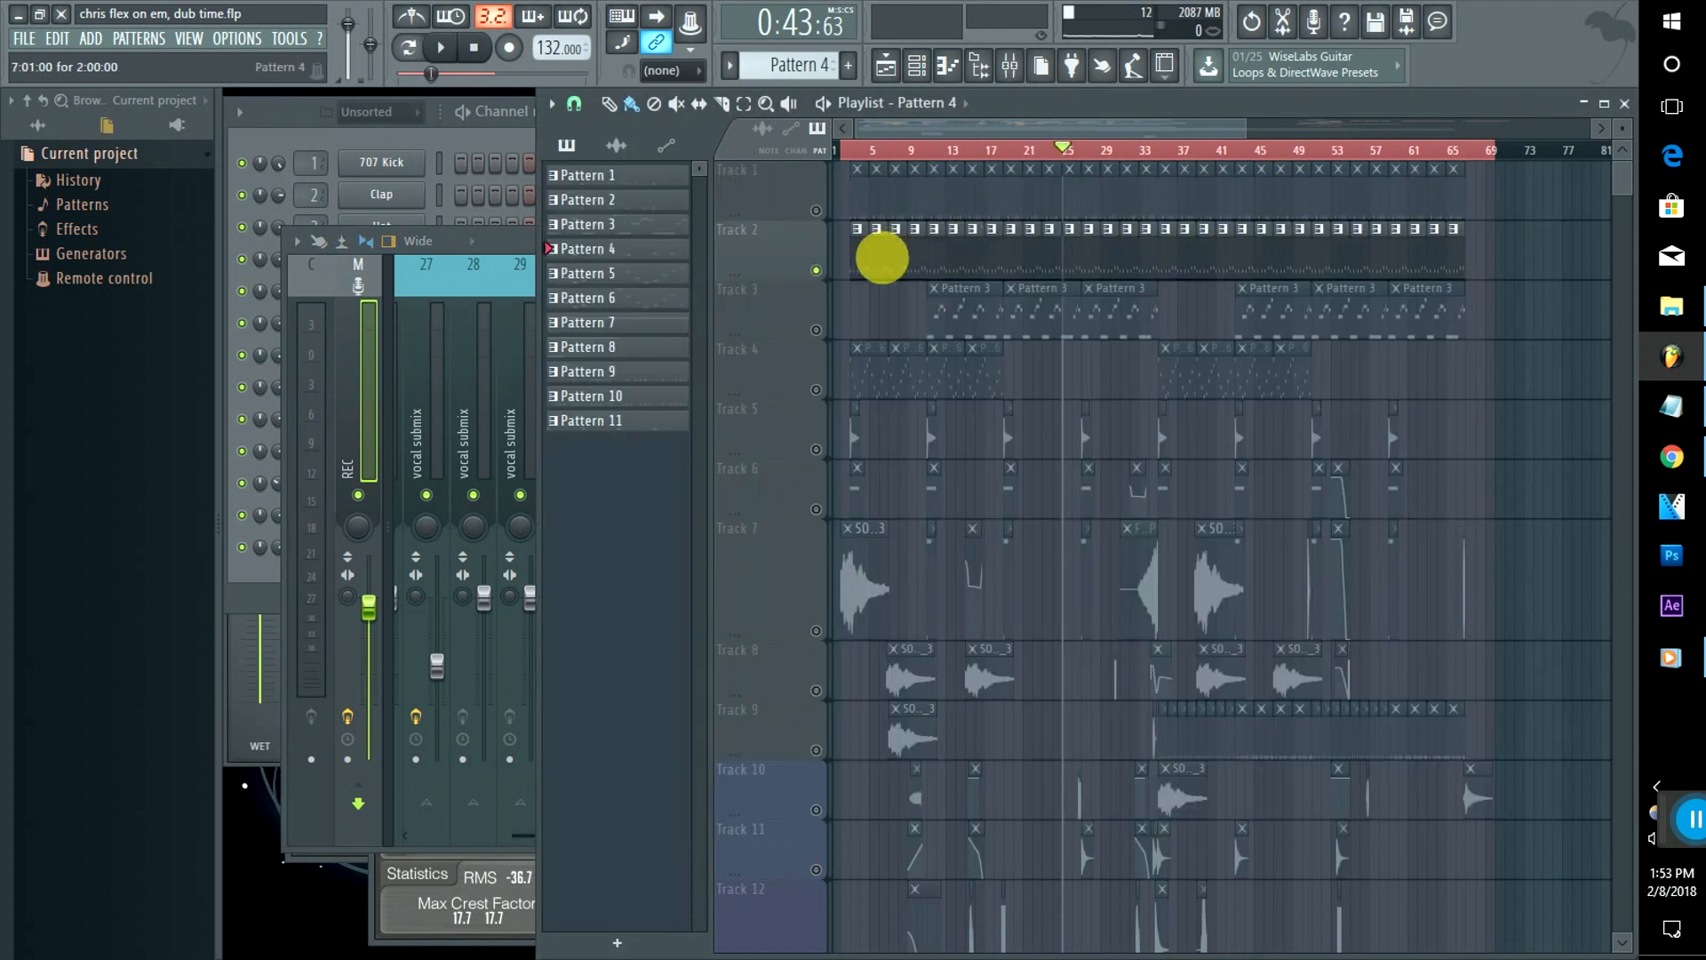
Step: Solo playlist track 4 instead of track 2 and listen to it from about bar 12
click(816, 271)
click(815, 389)
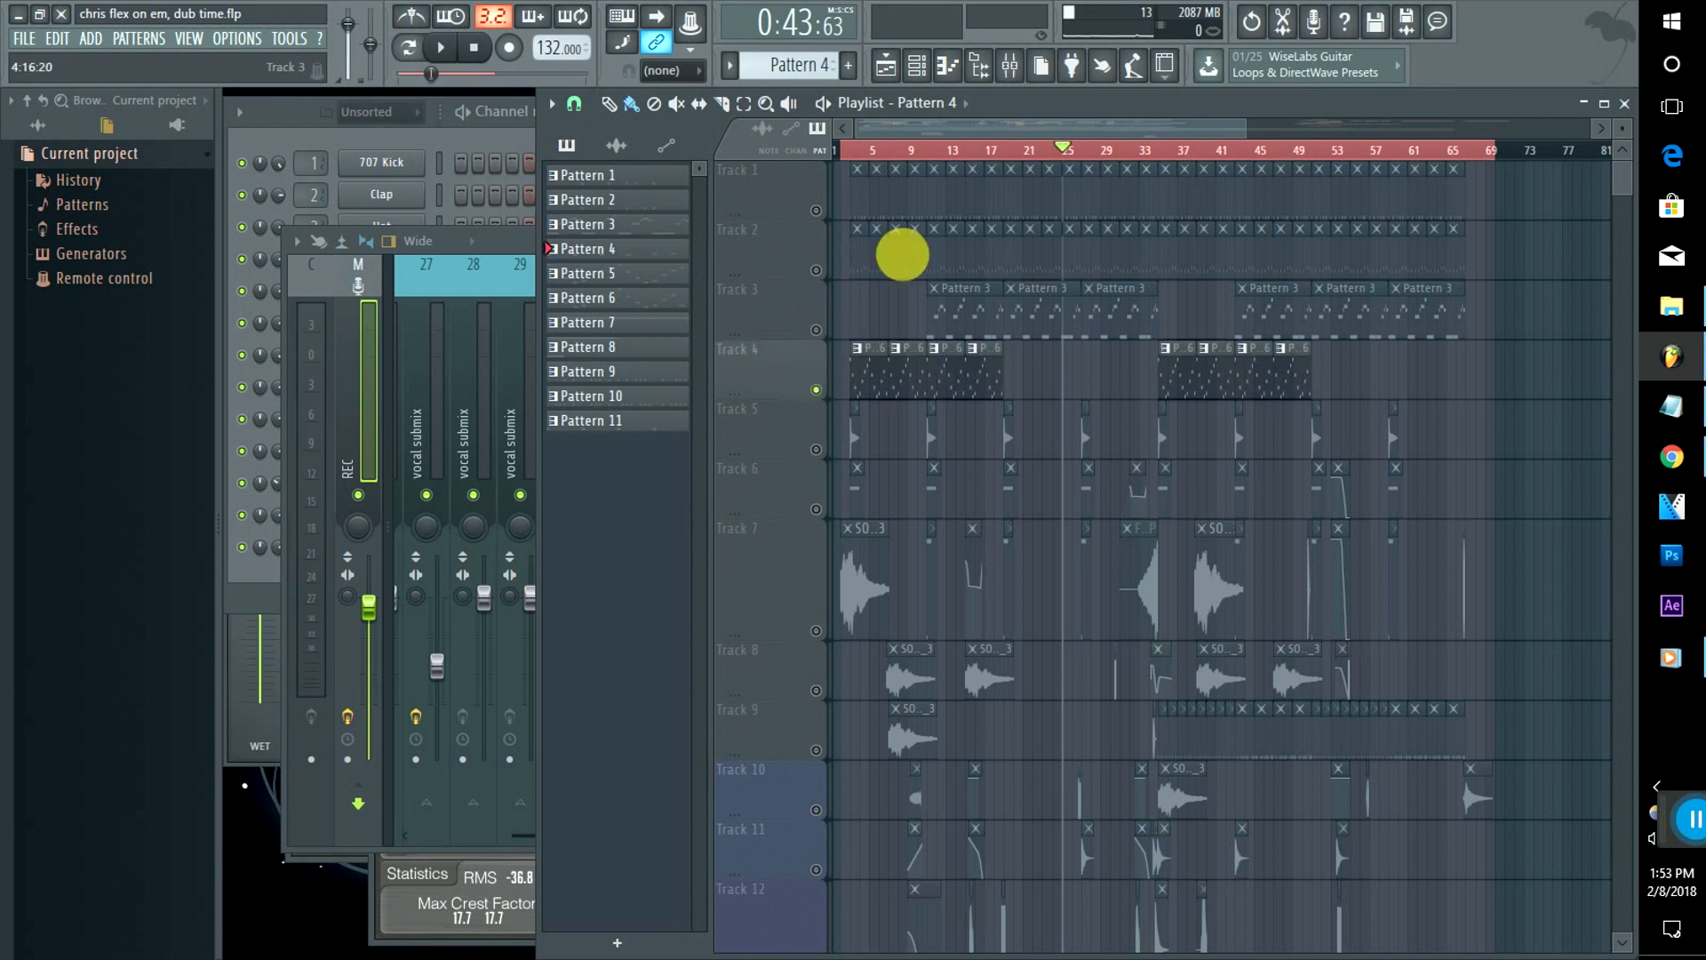
click(938, 150)
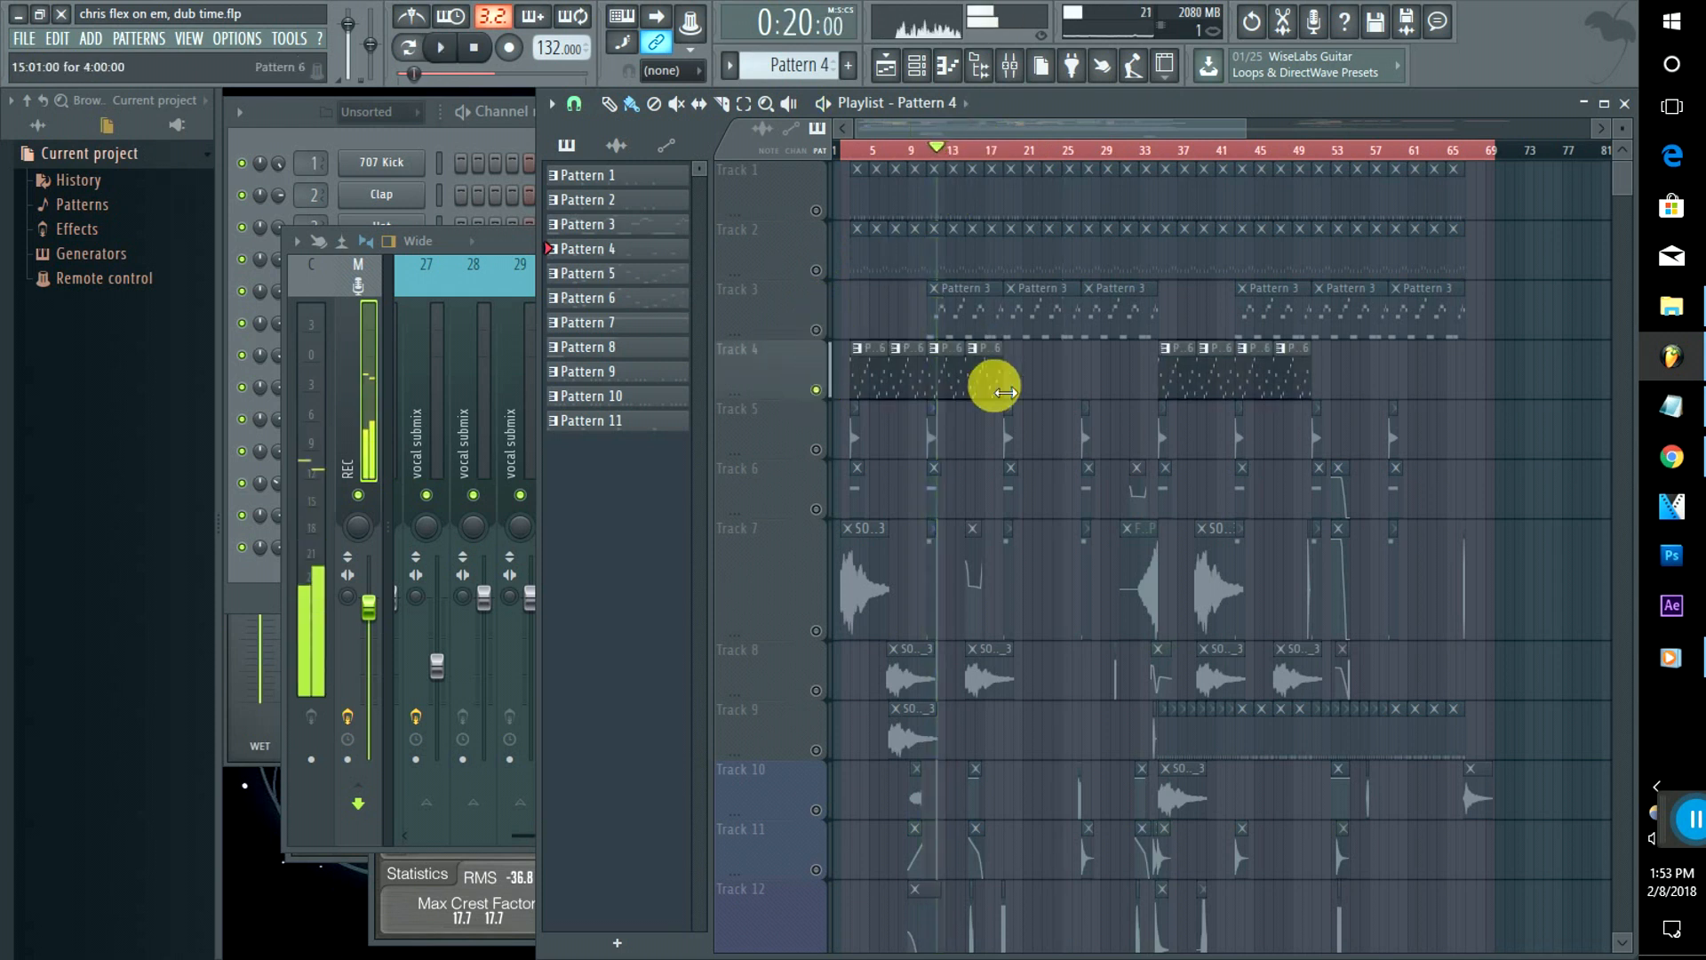
Step: Open the Pattern 6 clip and inspect the mixer insert that its Nexus #2 channel is routed to
double_click(948, 370)
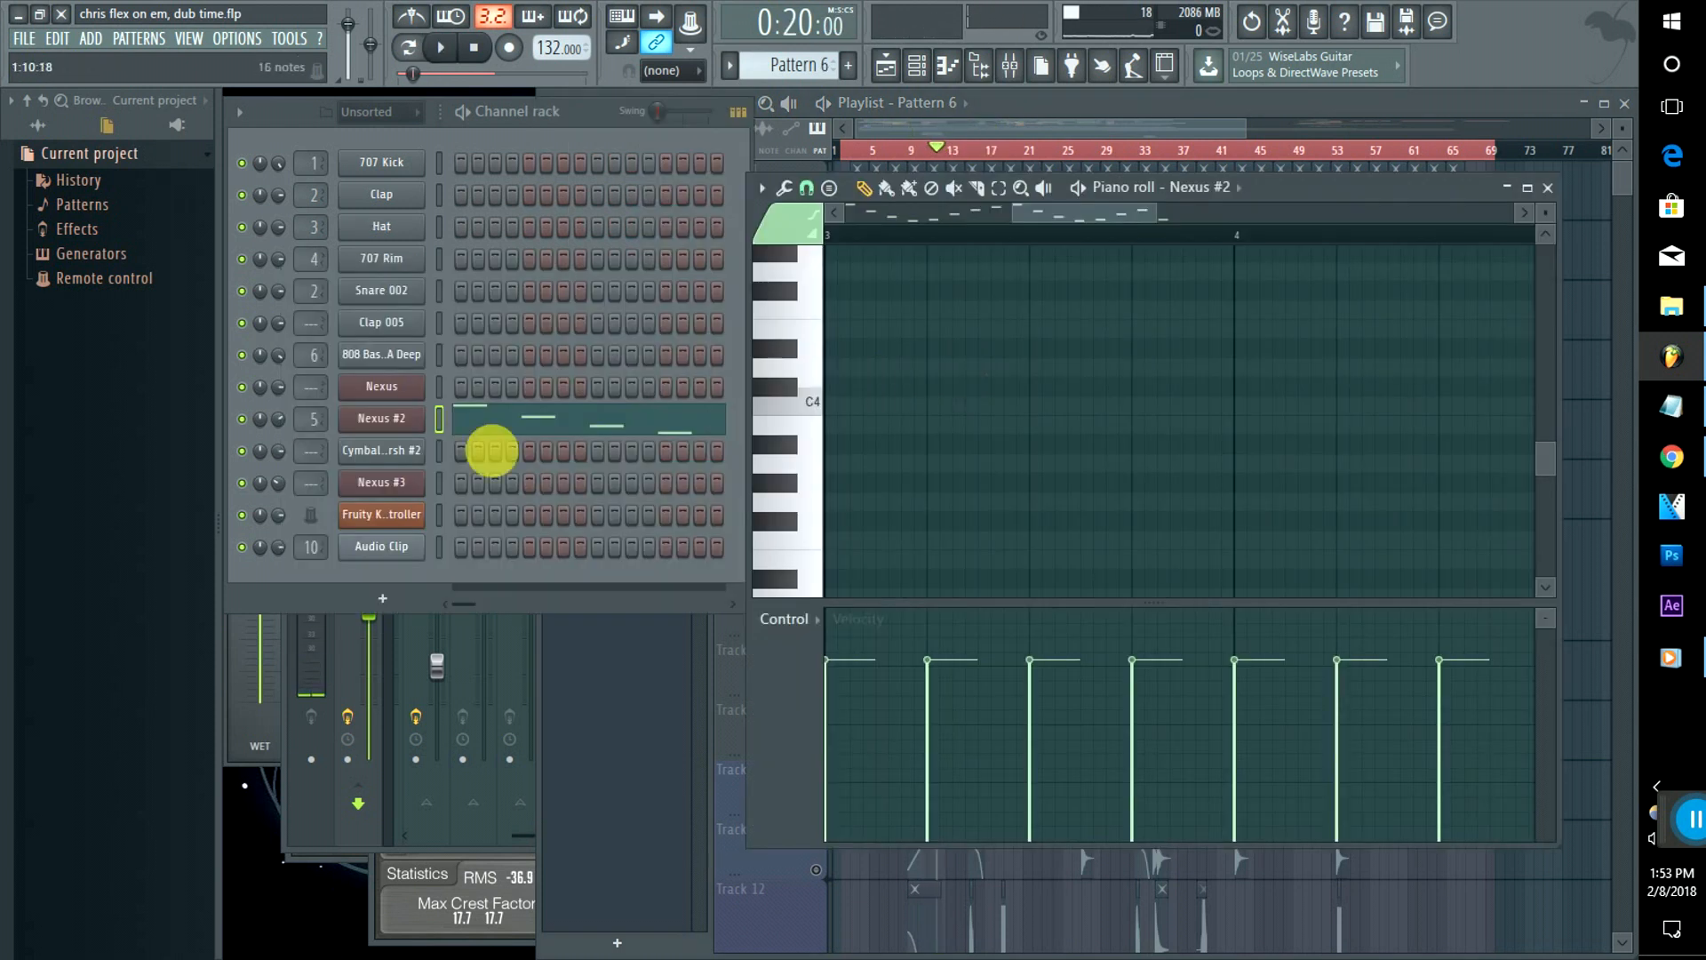
click(311, 422)
click(431, 524)
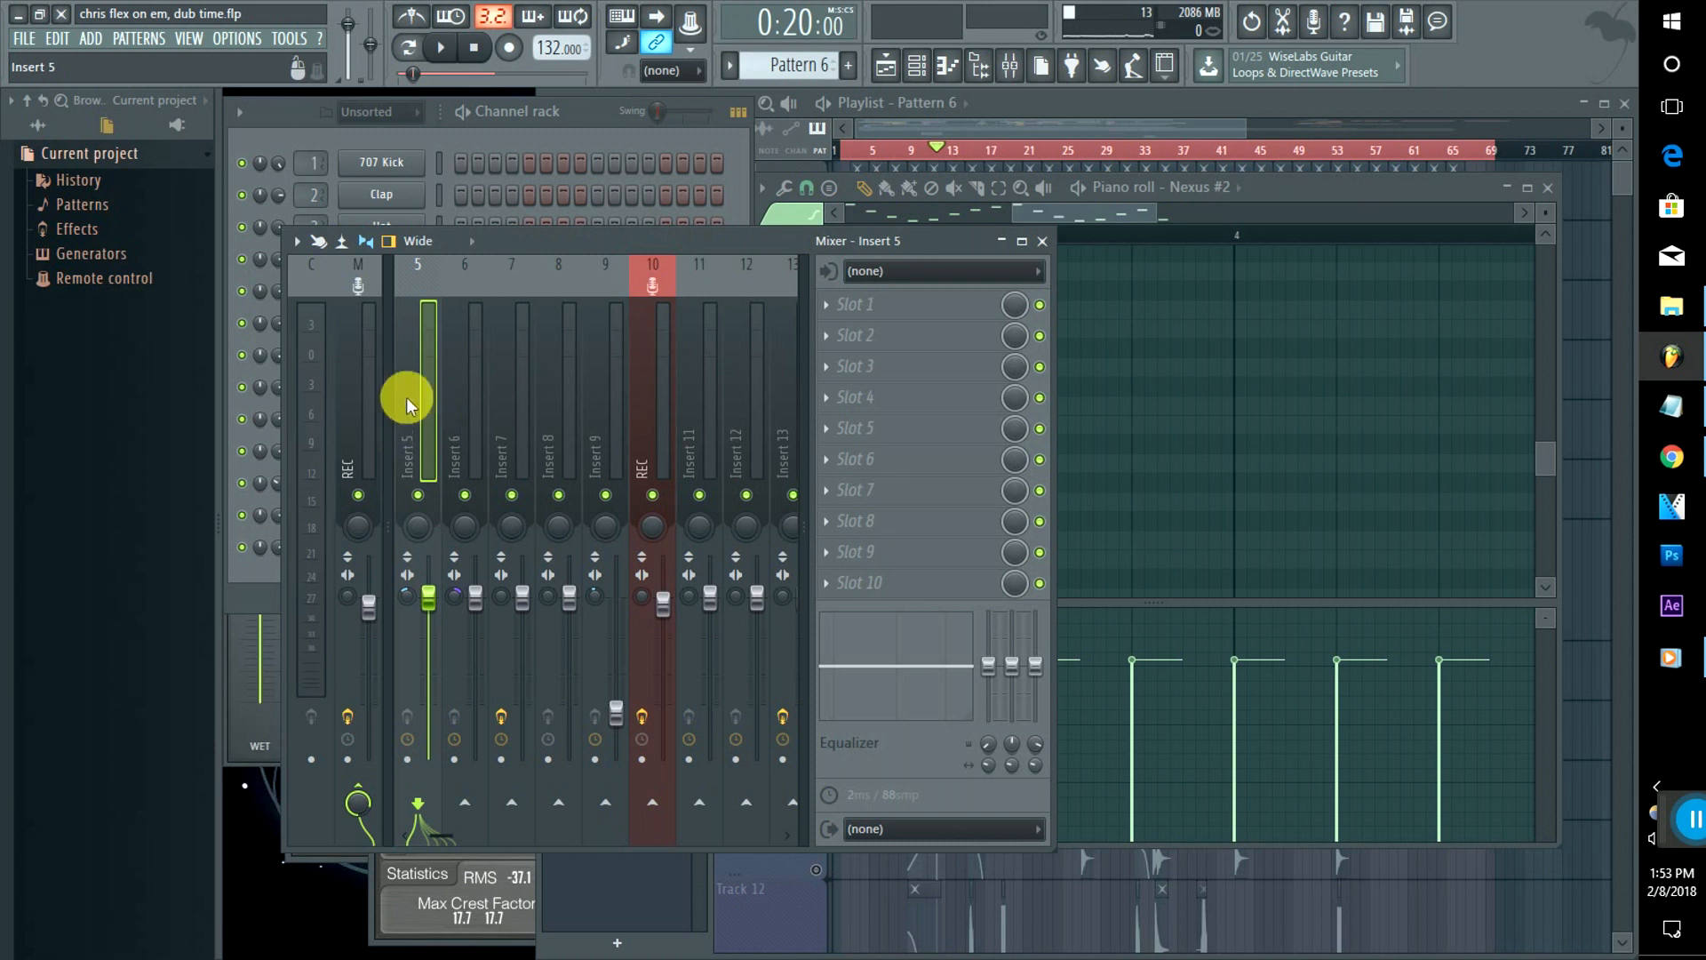
click(1669, 459)
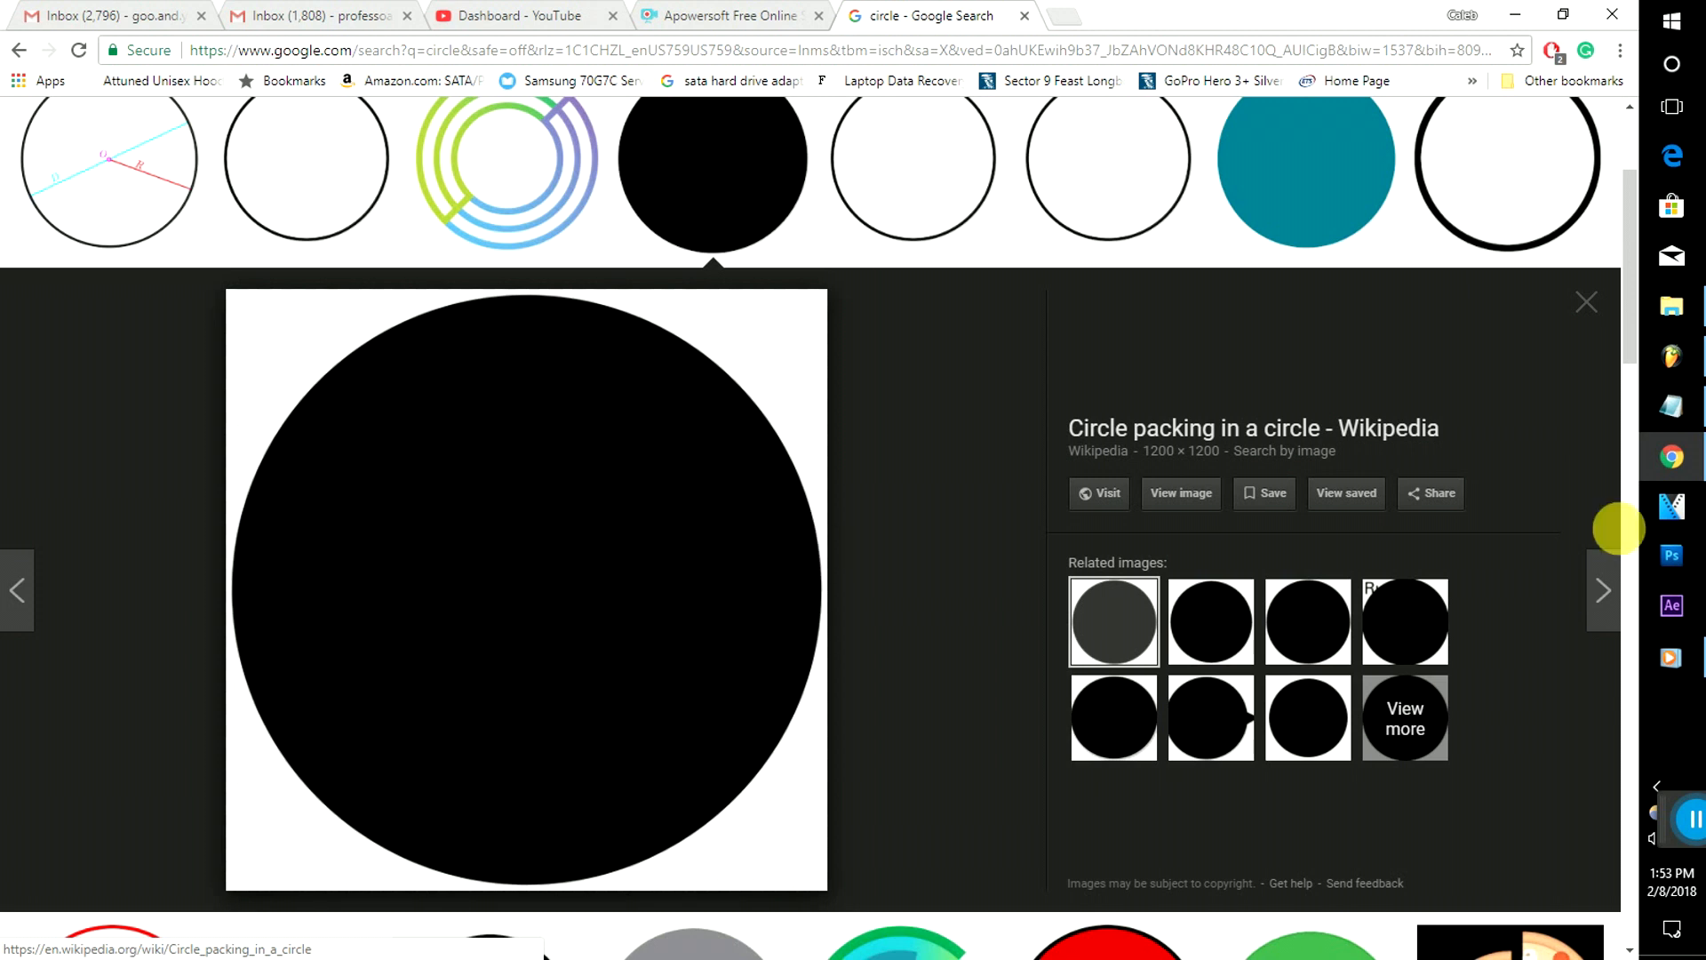
click(1673, 356)
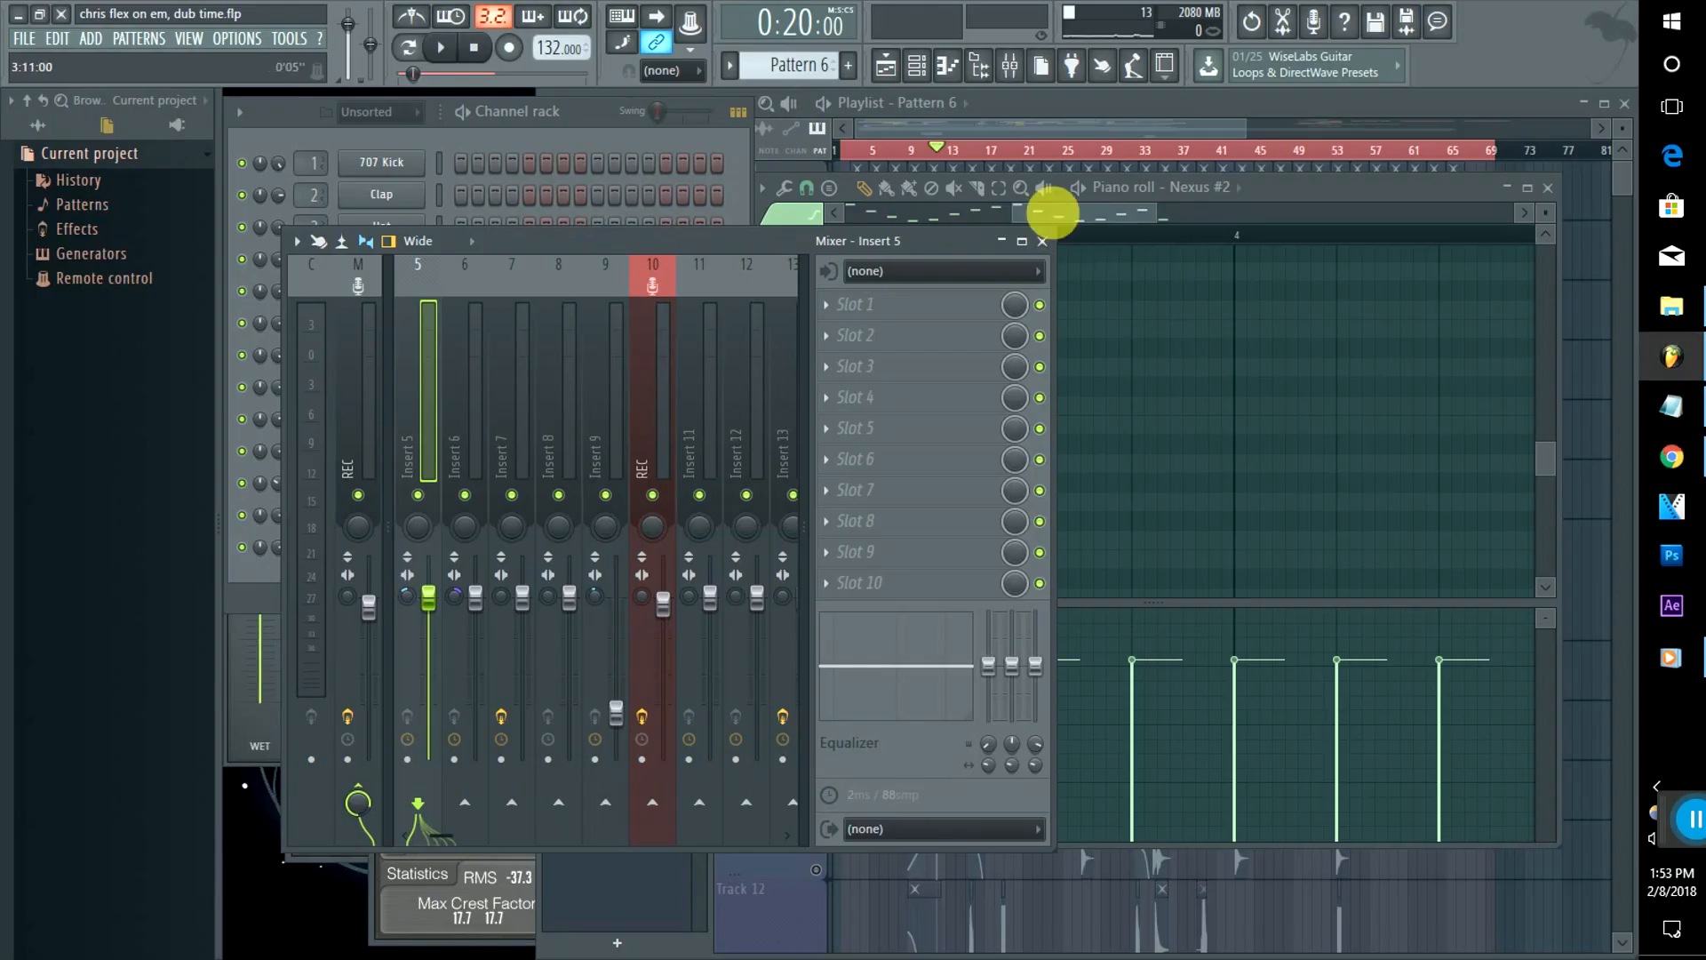
click(1039, 216)
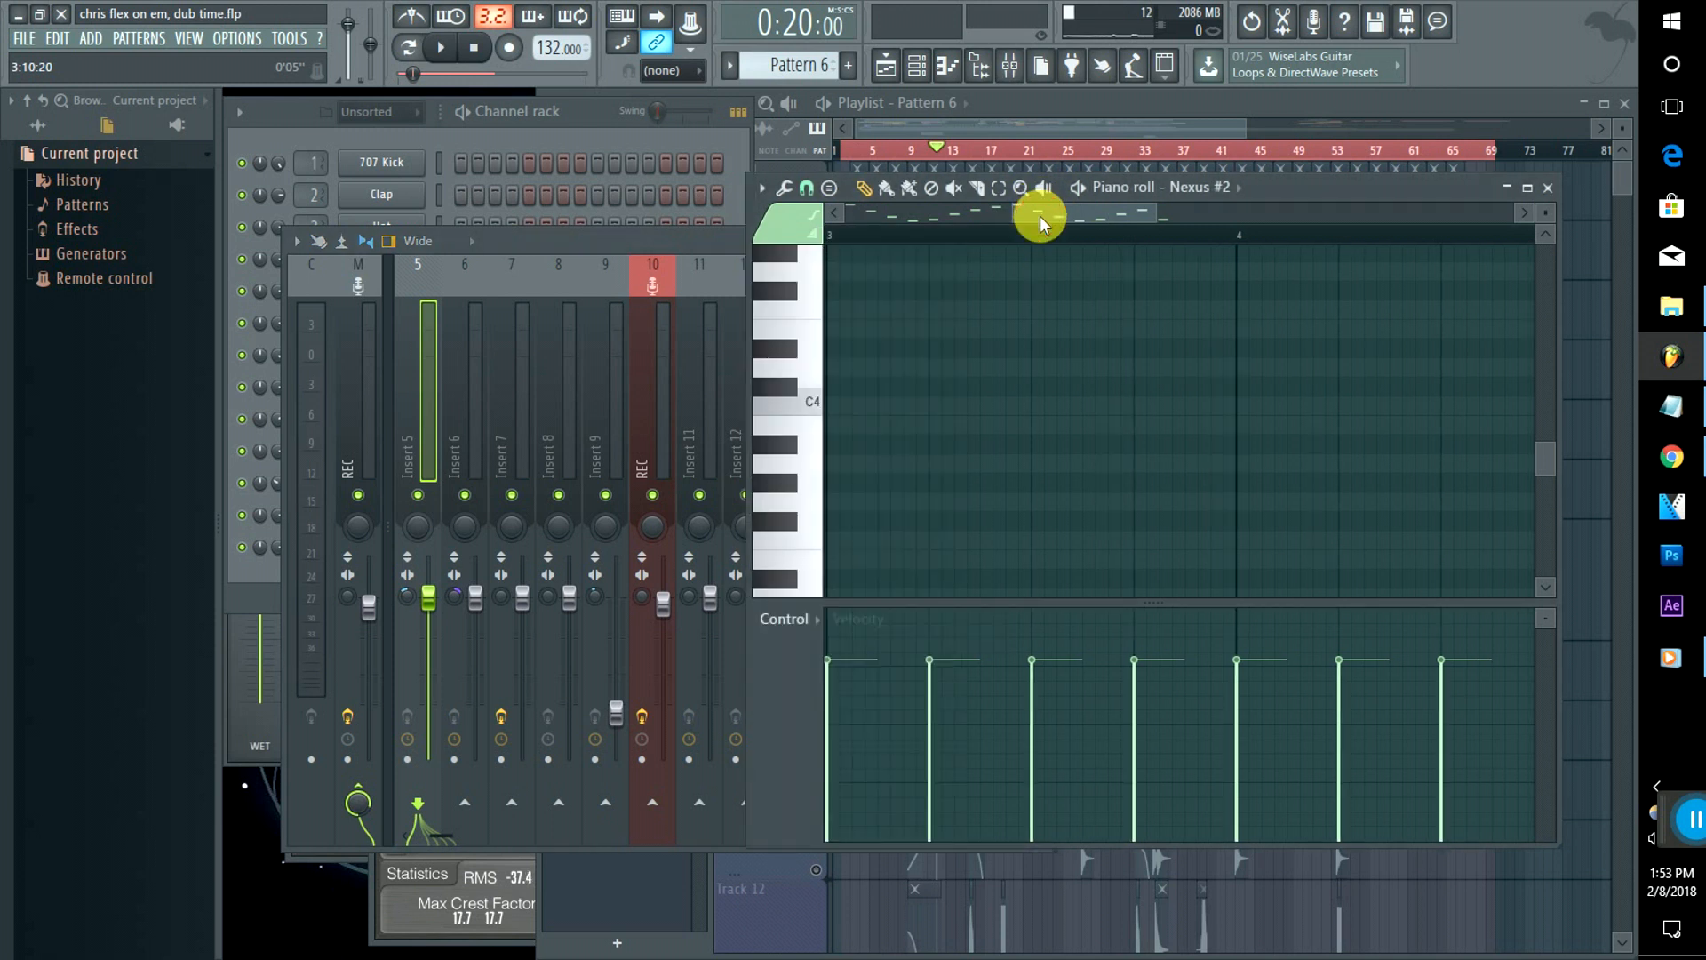
Step: Return to the playlist and turn off the solo on track 4
click(997, 125)
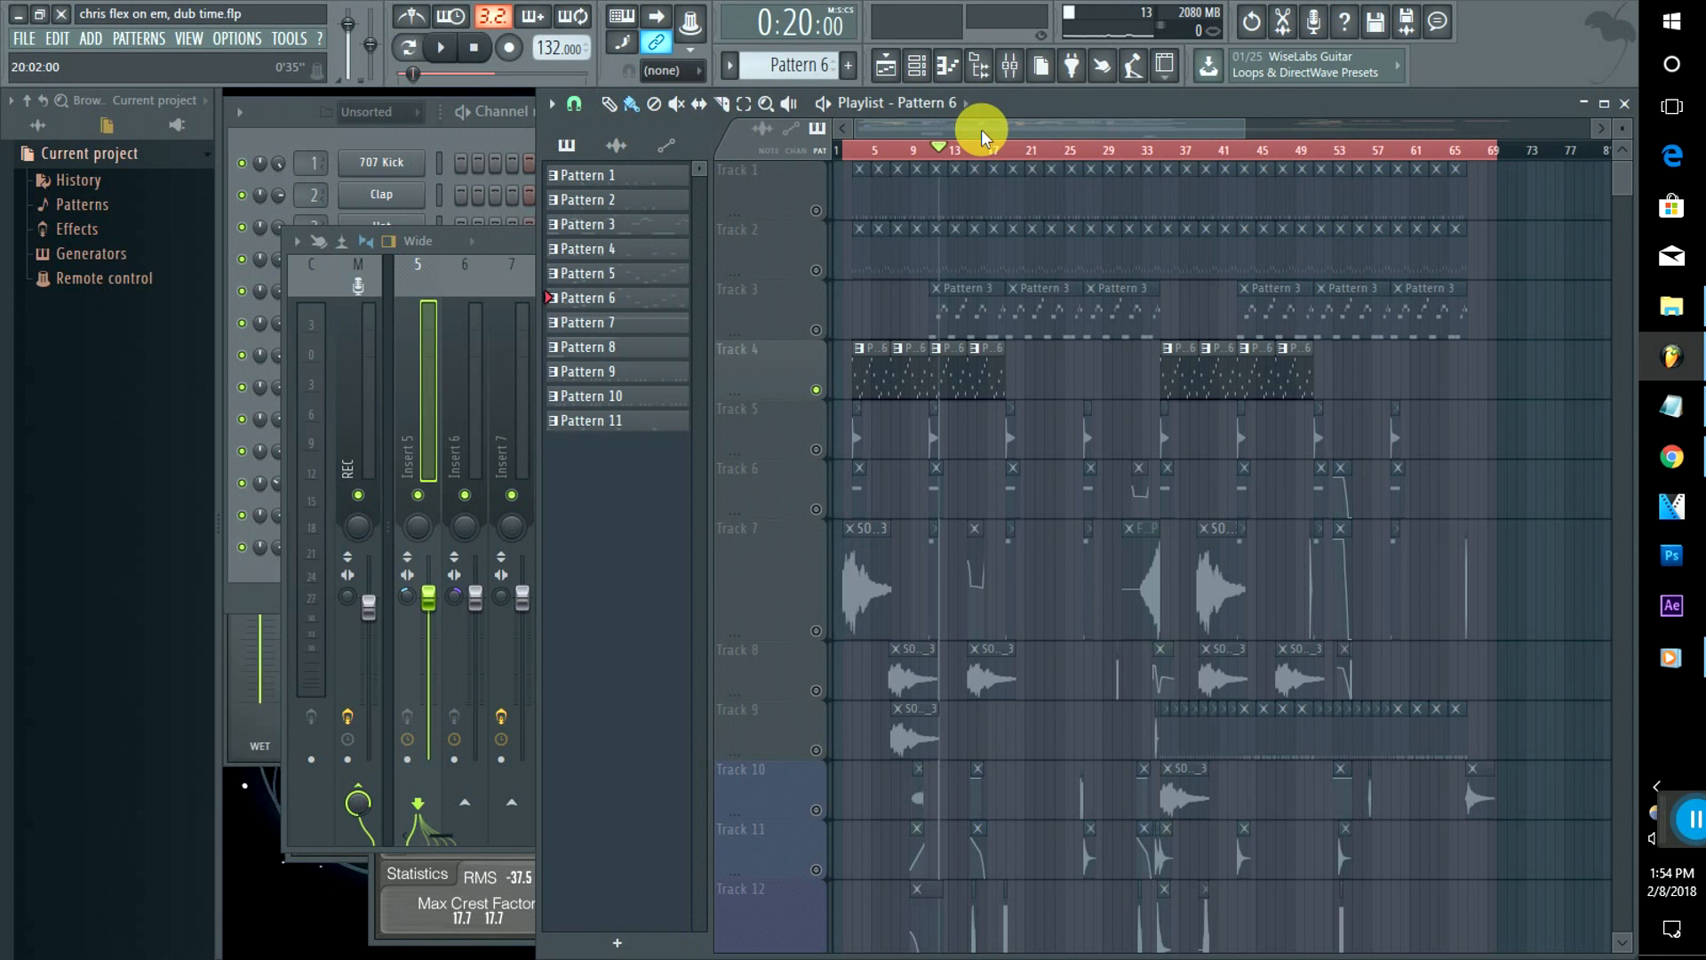
click(816, 390)
click(815, 390)
right_click(816, 390)
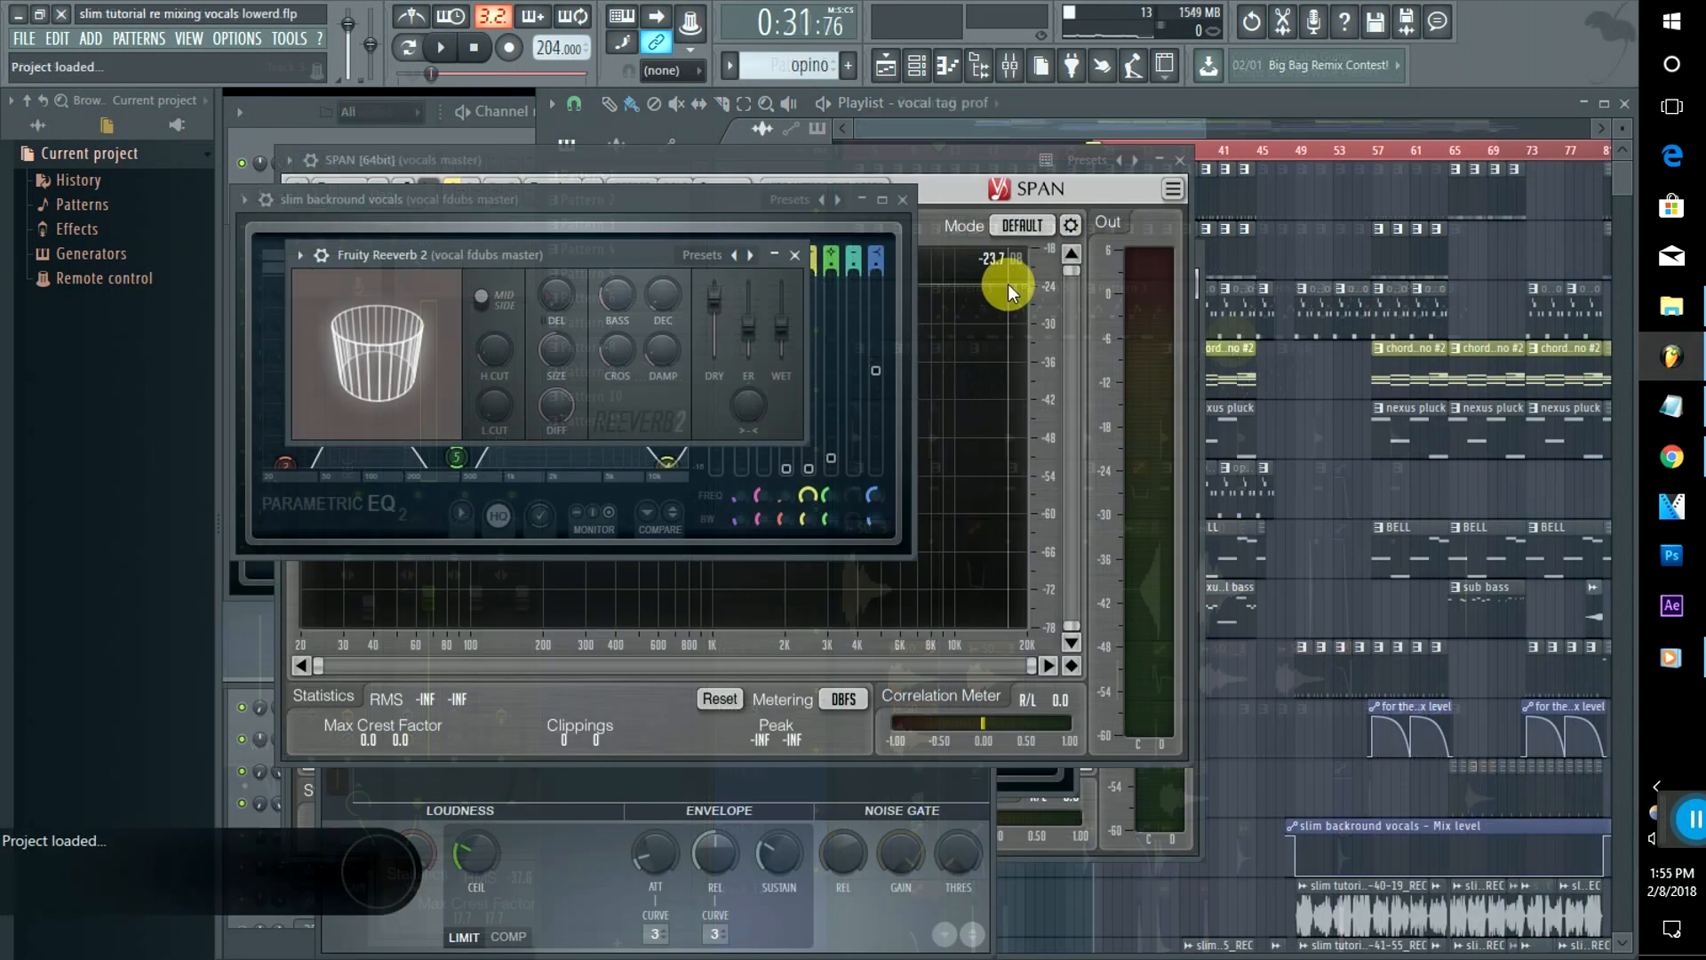
Step: Examine the playlist arrangement of the slim tutorial project, including its vocal recordings and the background vocal and Reeverb 2 mix level automation
click(995, 123)
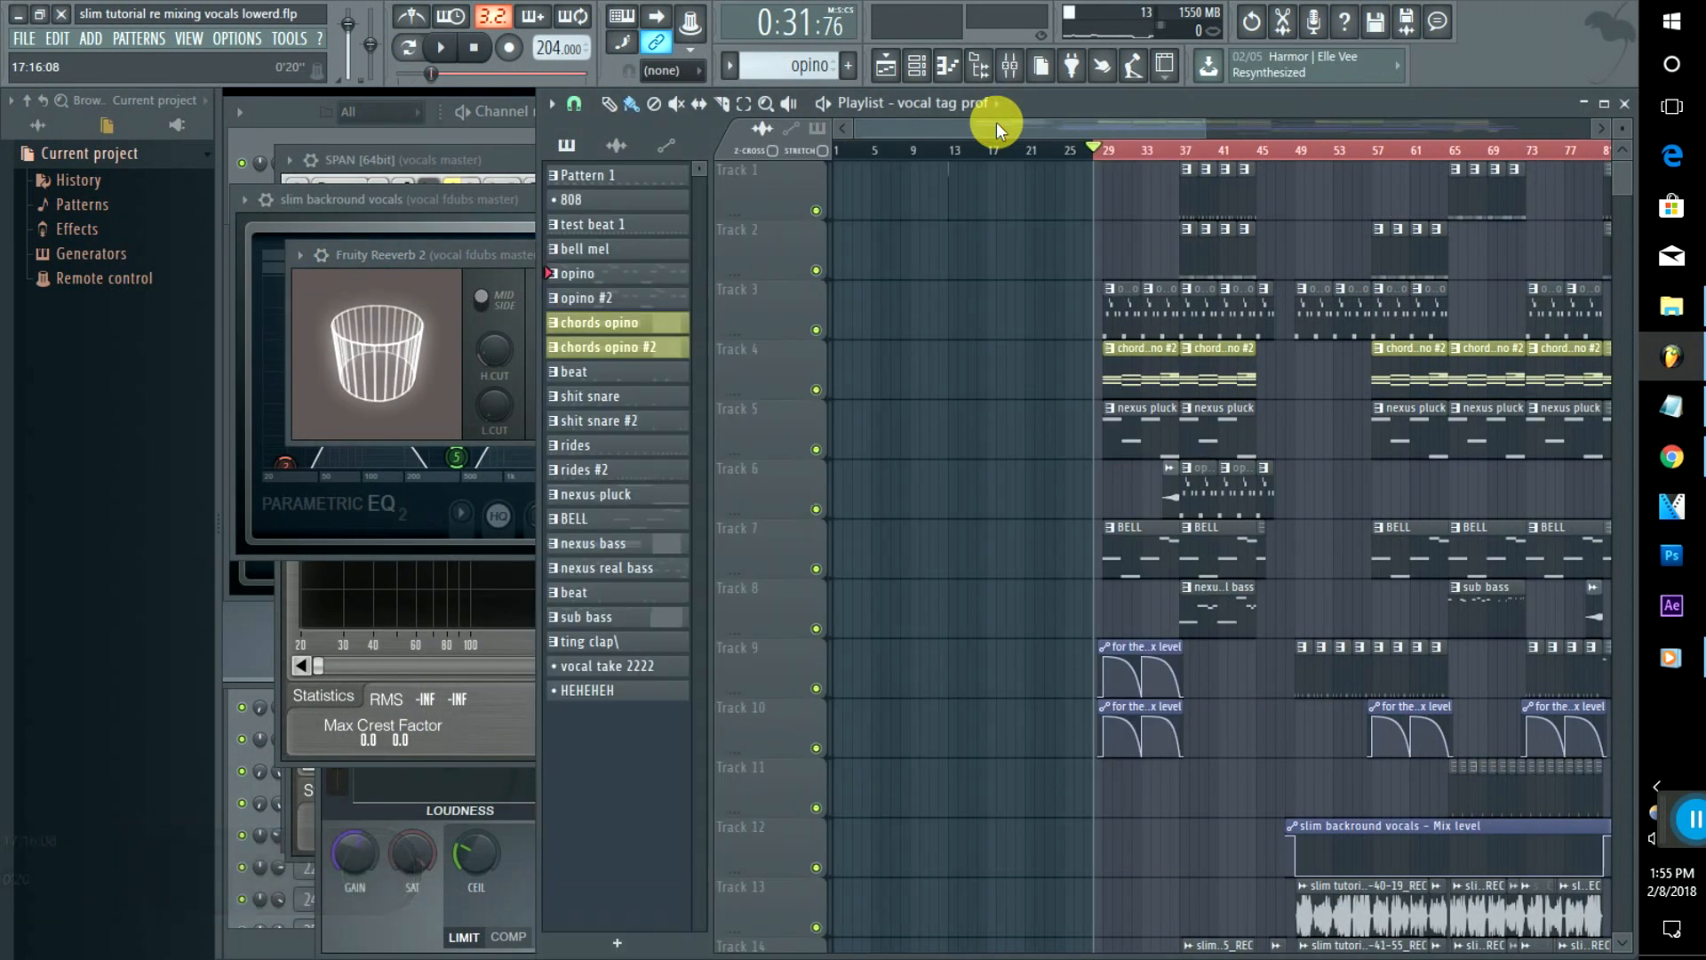
drag(995, 120, 1085, 121)
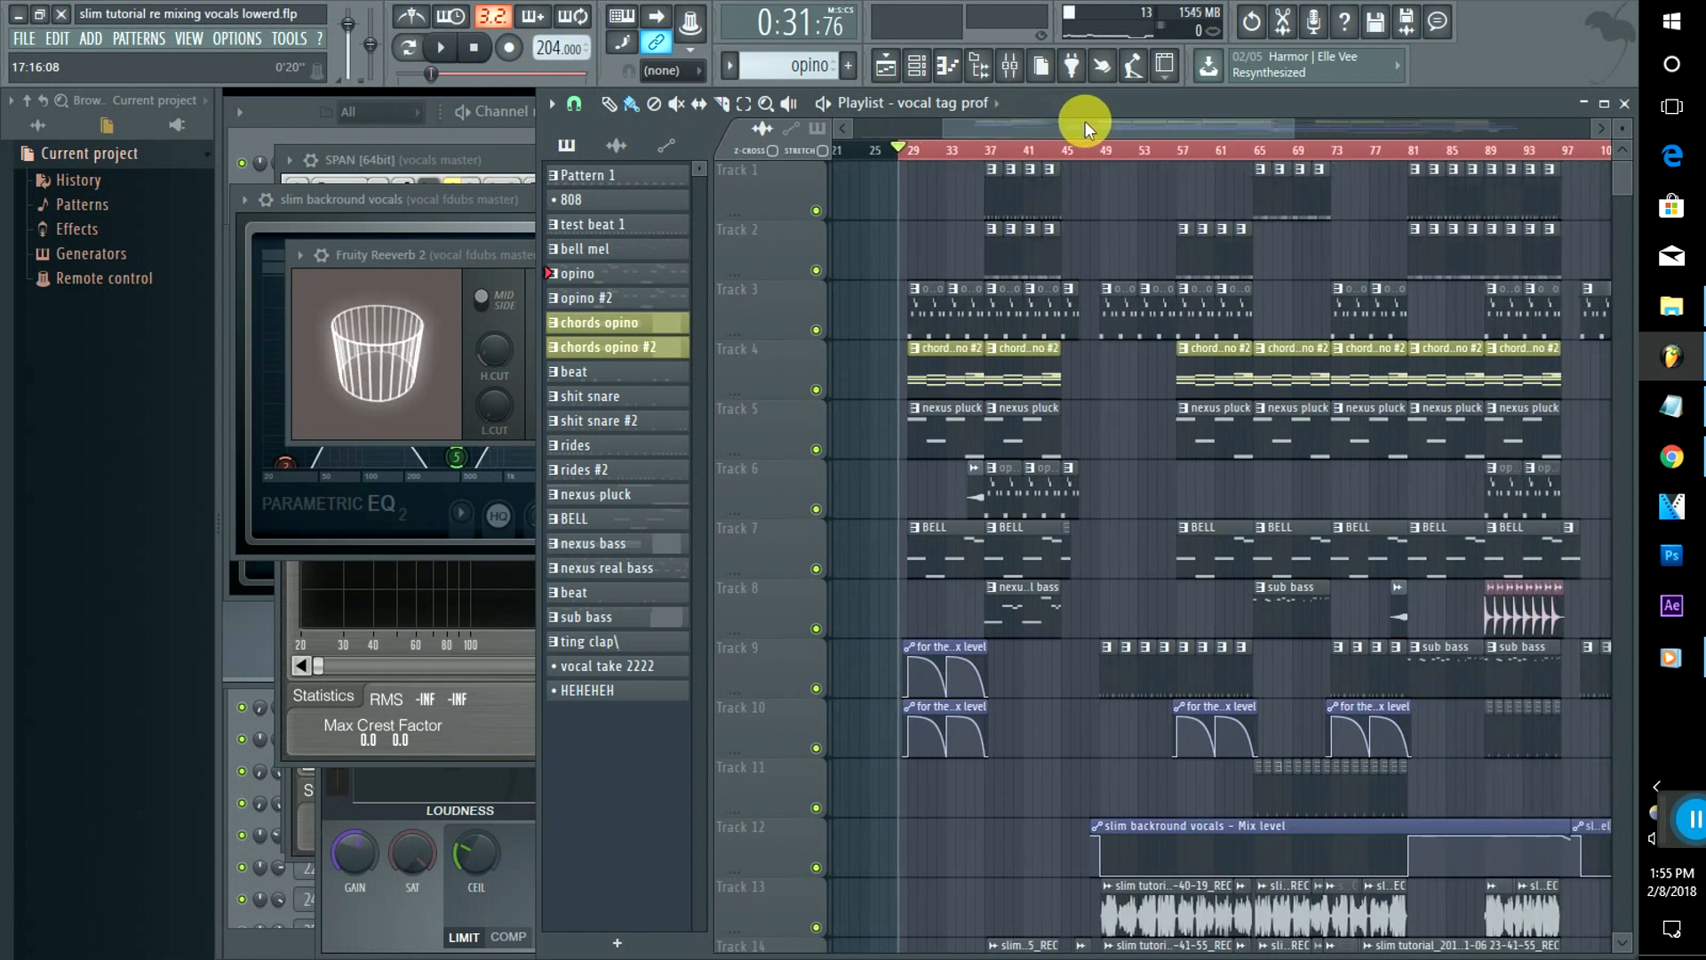
drag(1085, 121, 1106, 126)
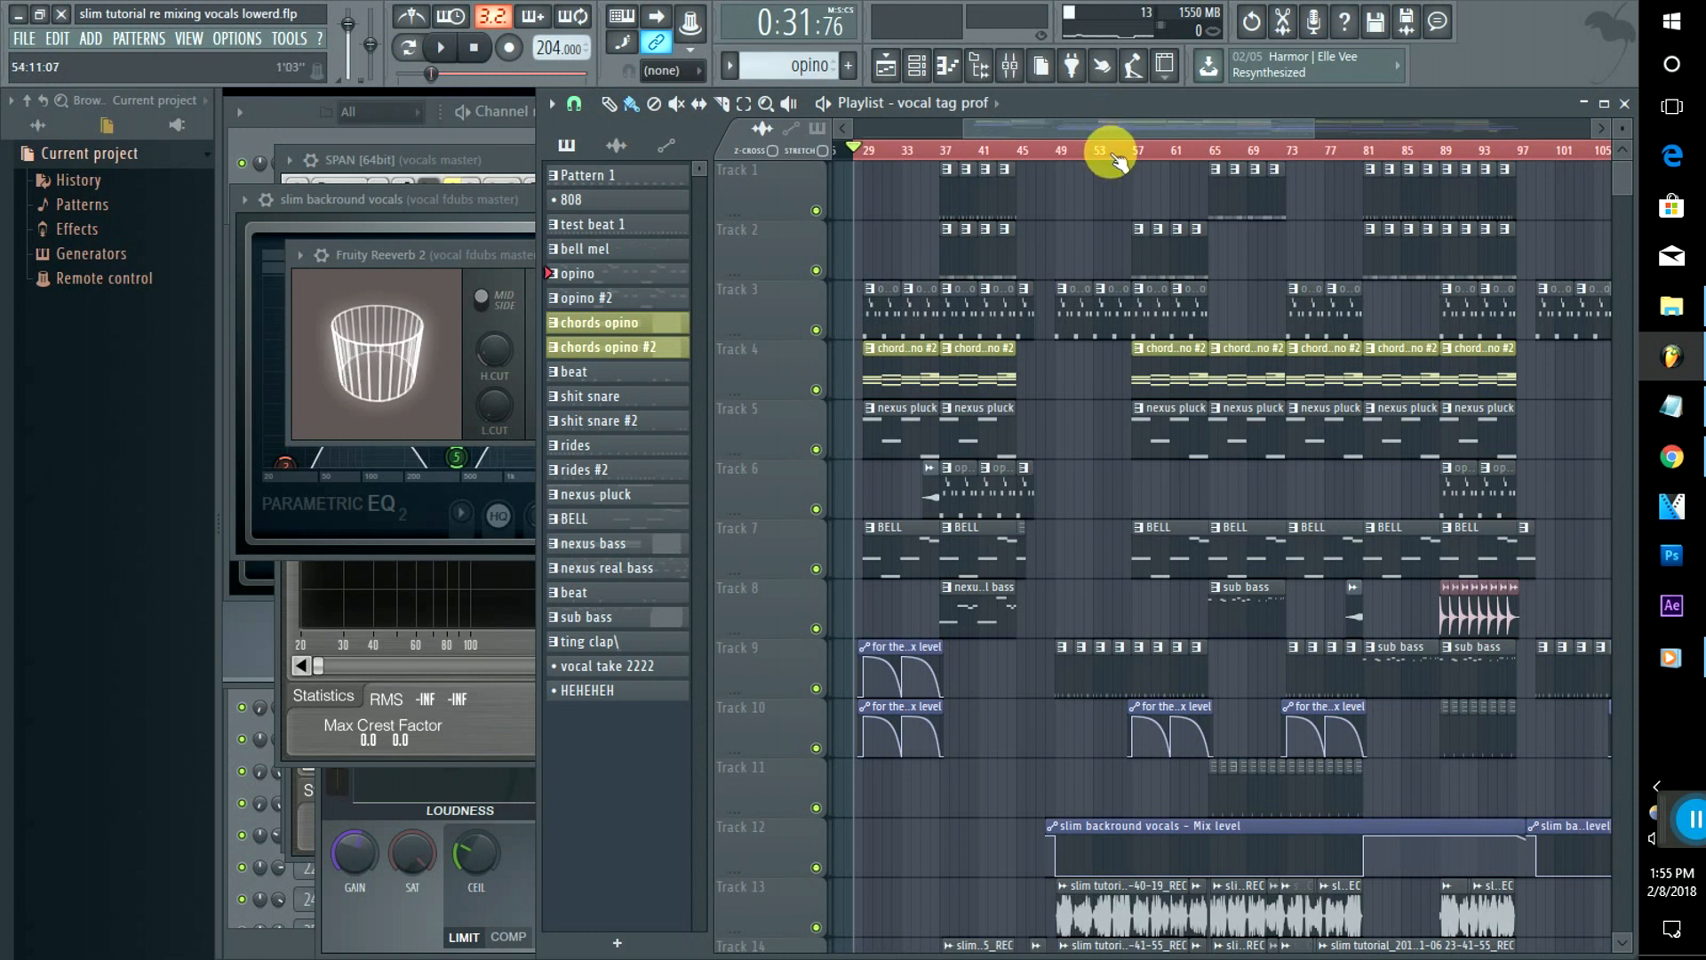
click(1124, 155)
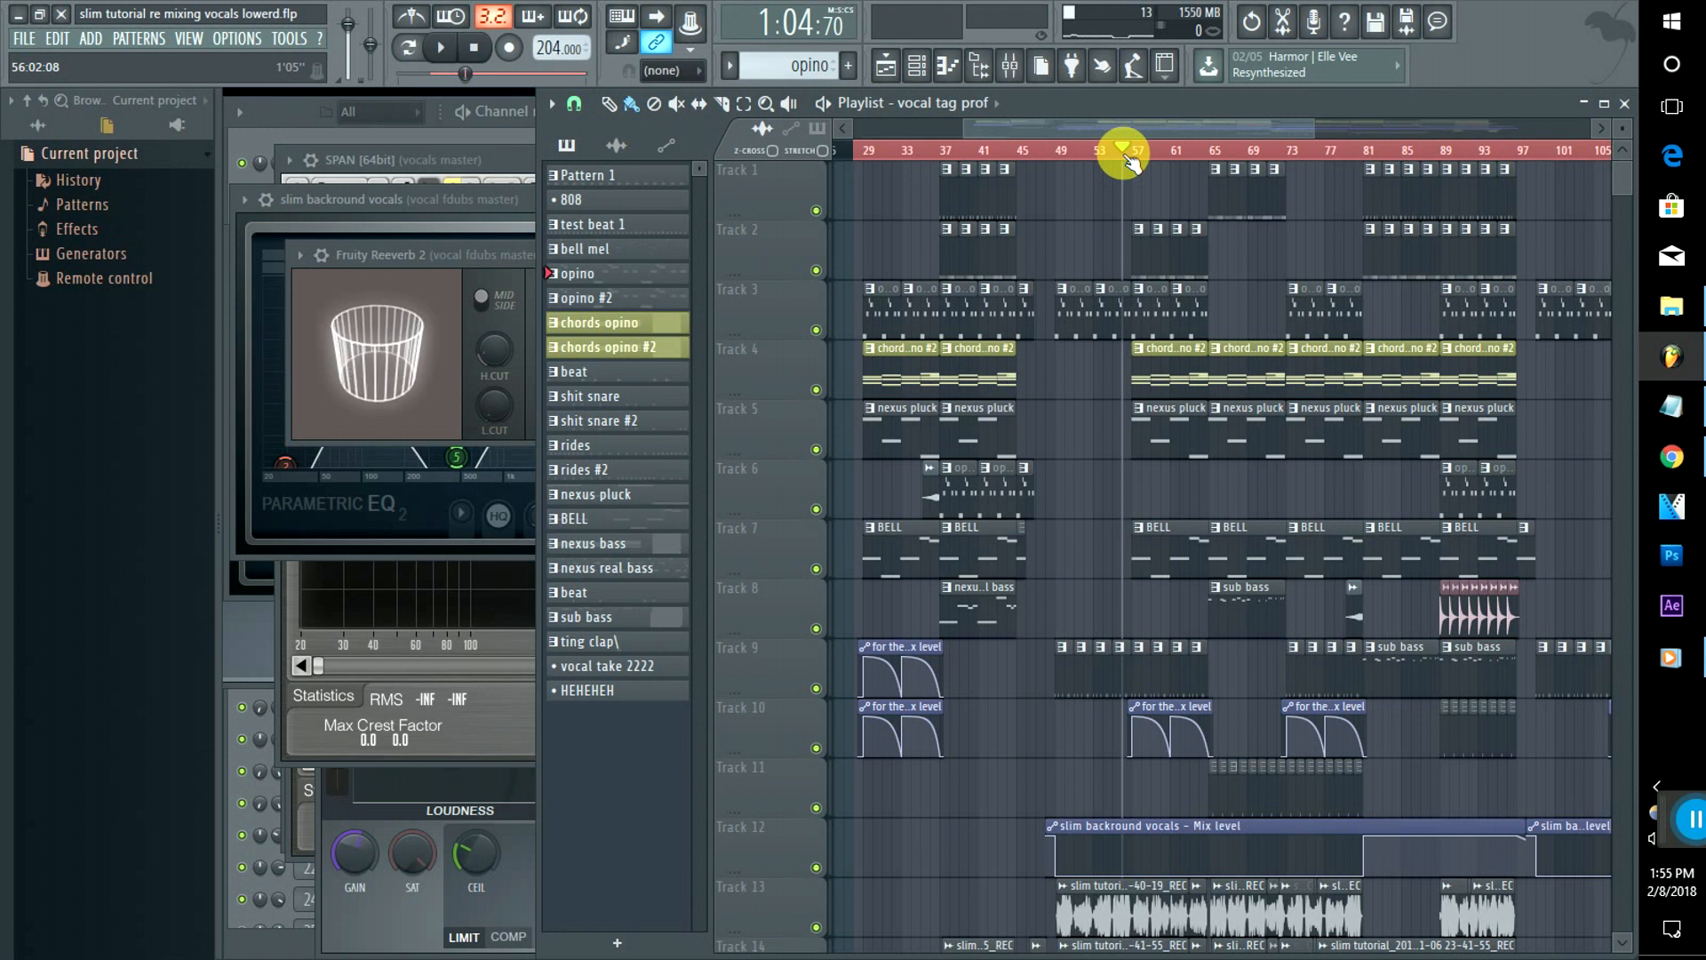
click(1201, 154)
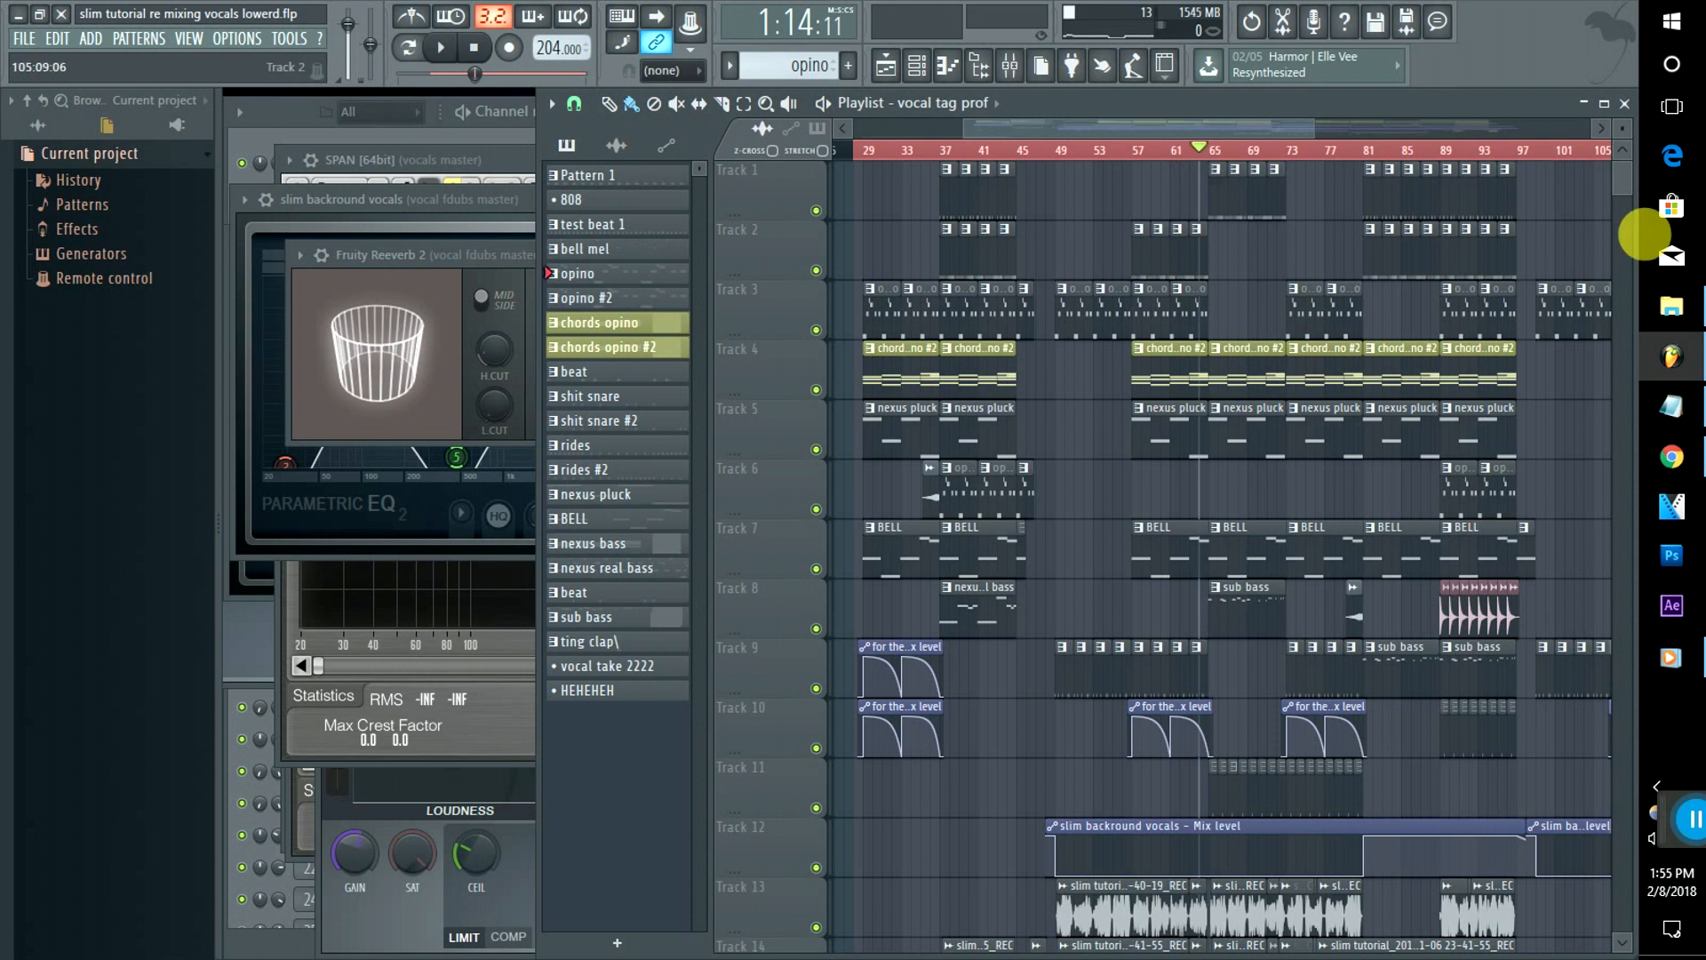
drag(1623, 175, 1626, 226)
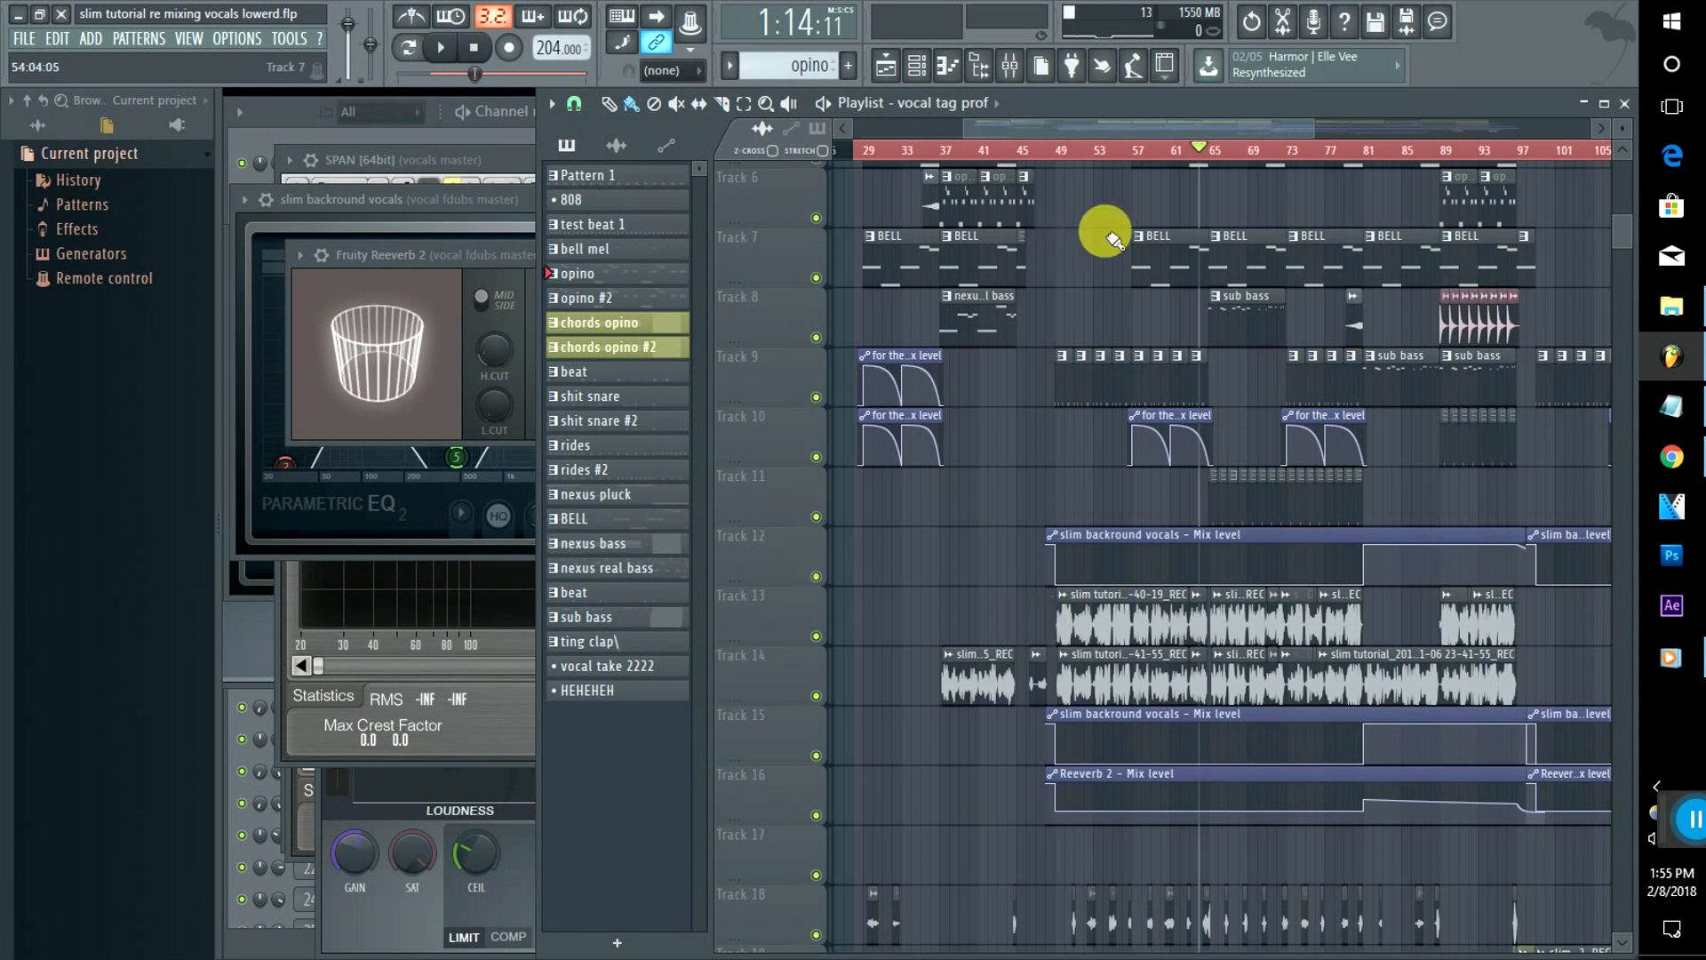
Step: Play the song from about bar 49 and skip ahead to about bar 58
click(1060, 152)
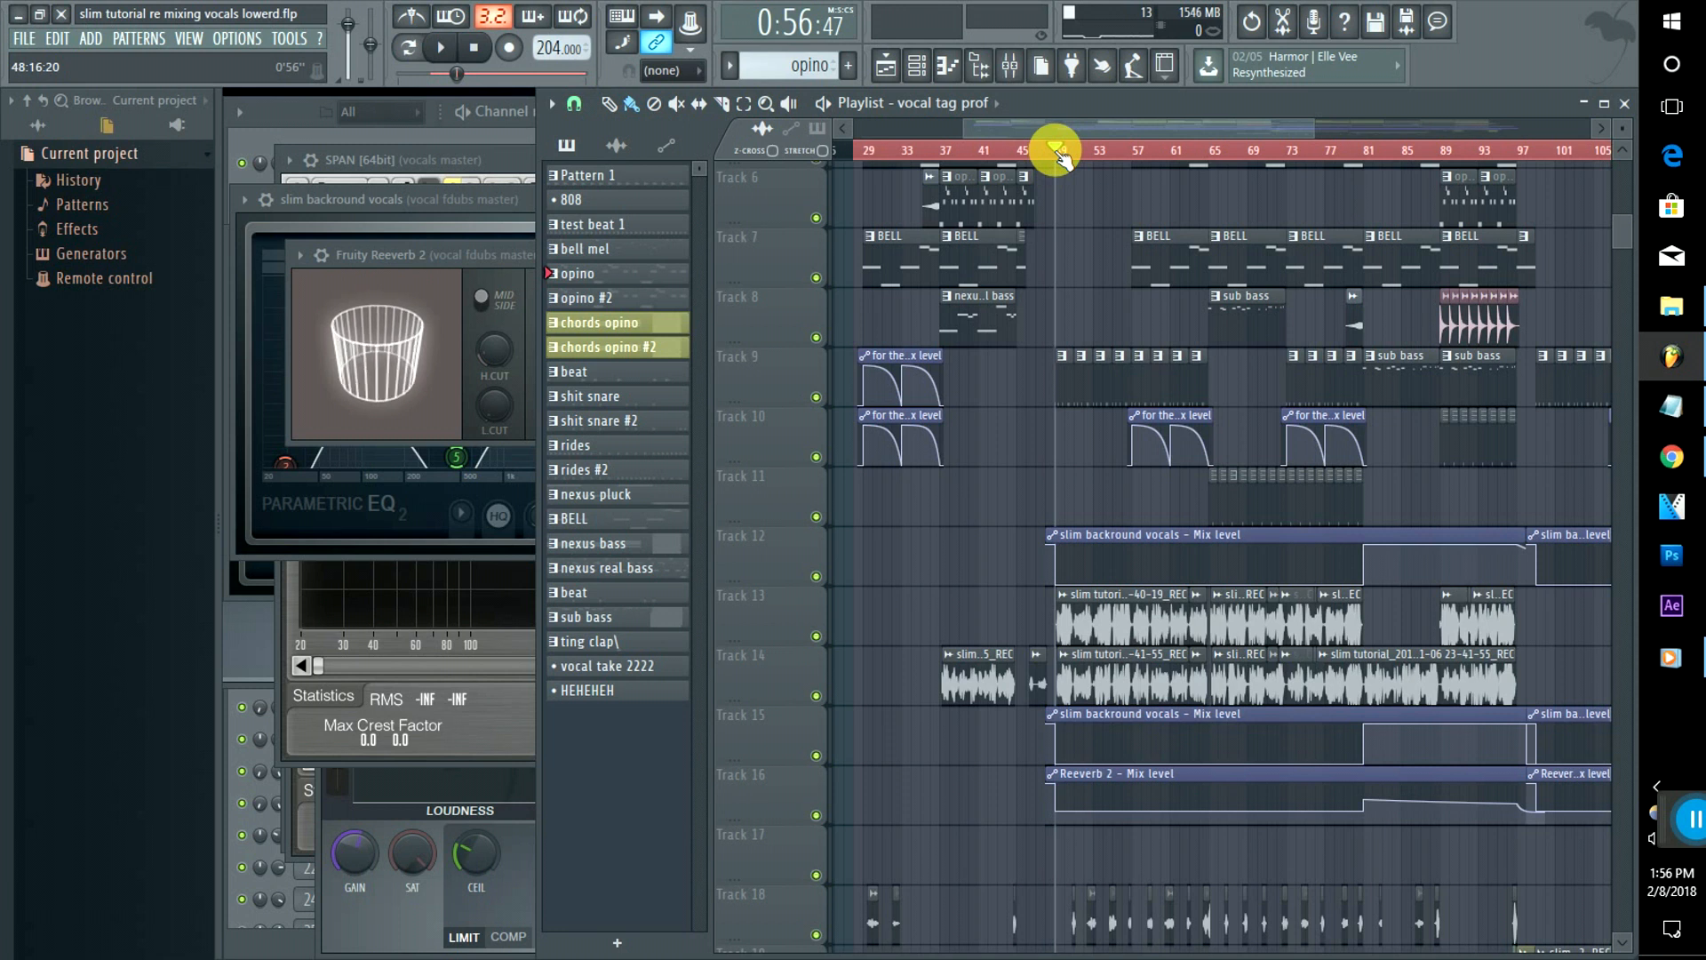
key(space)
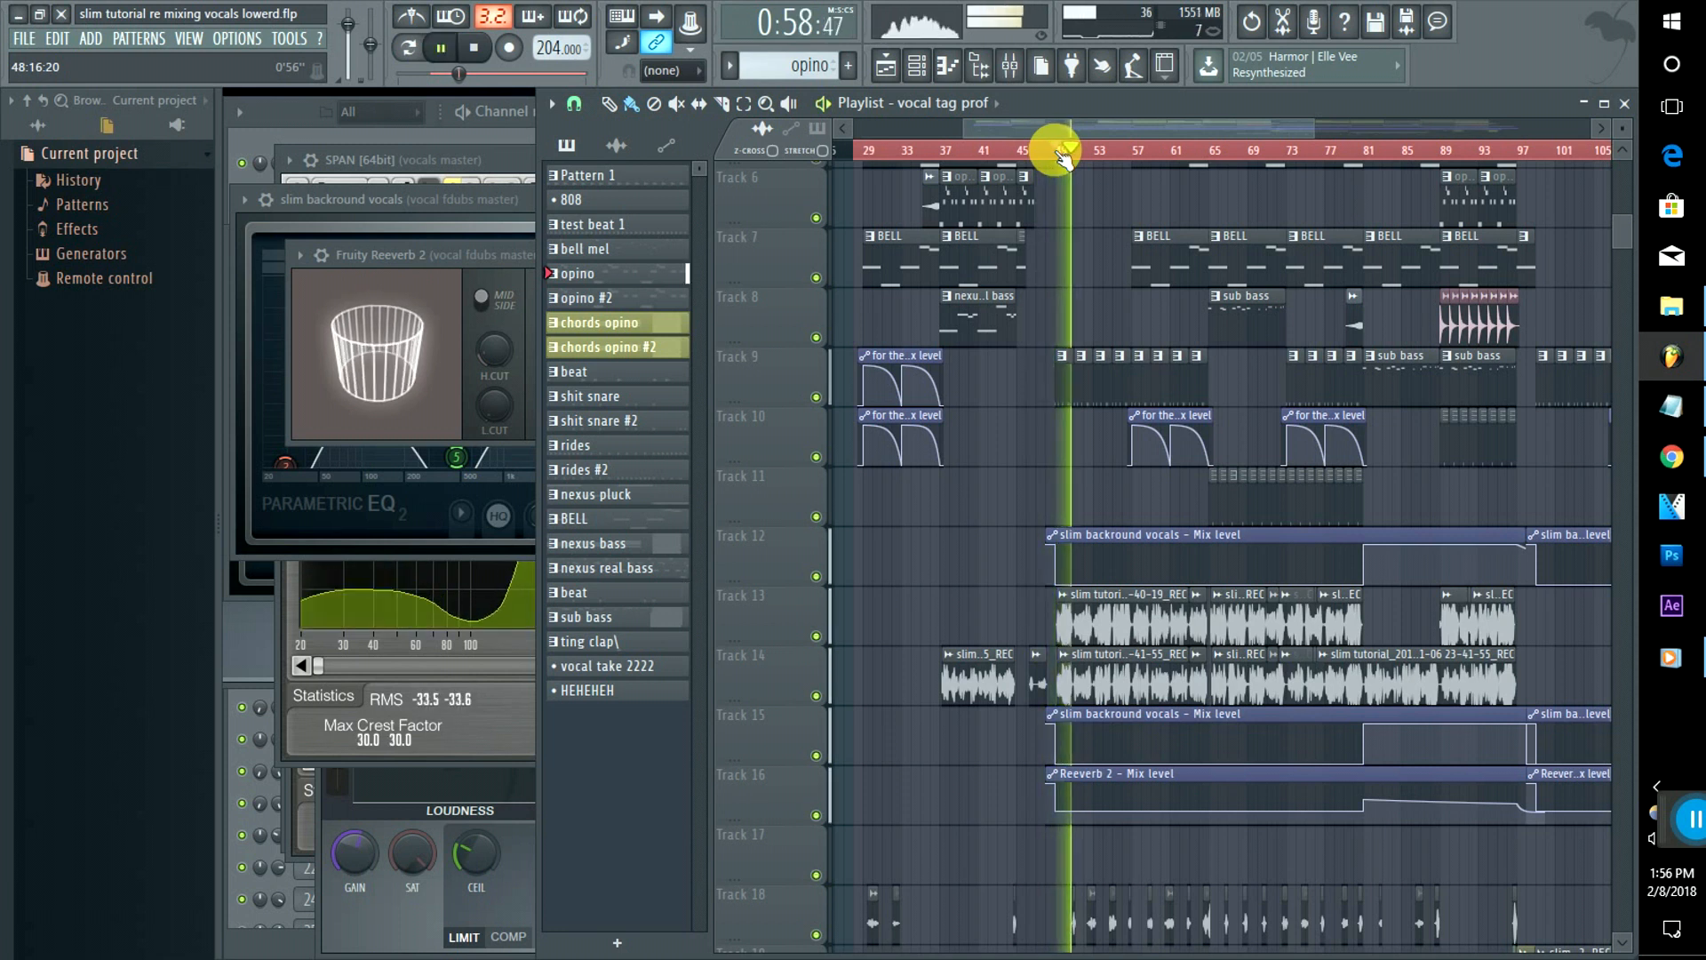
drag(1063, 157, 1147, 151)
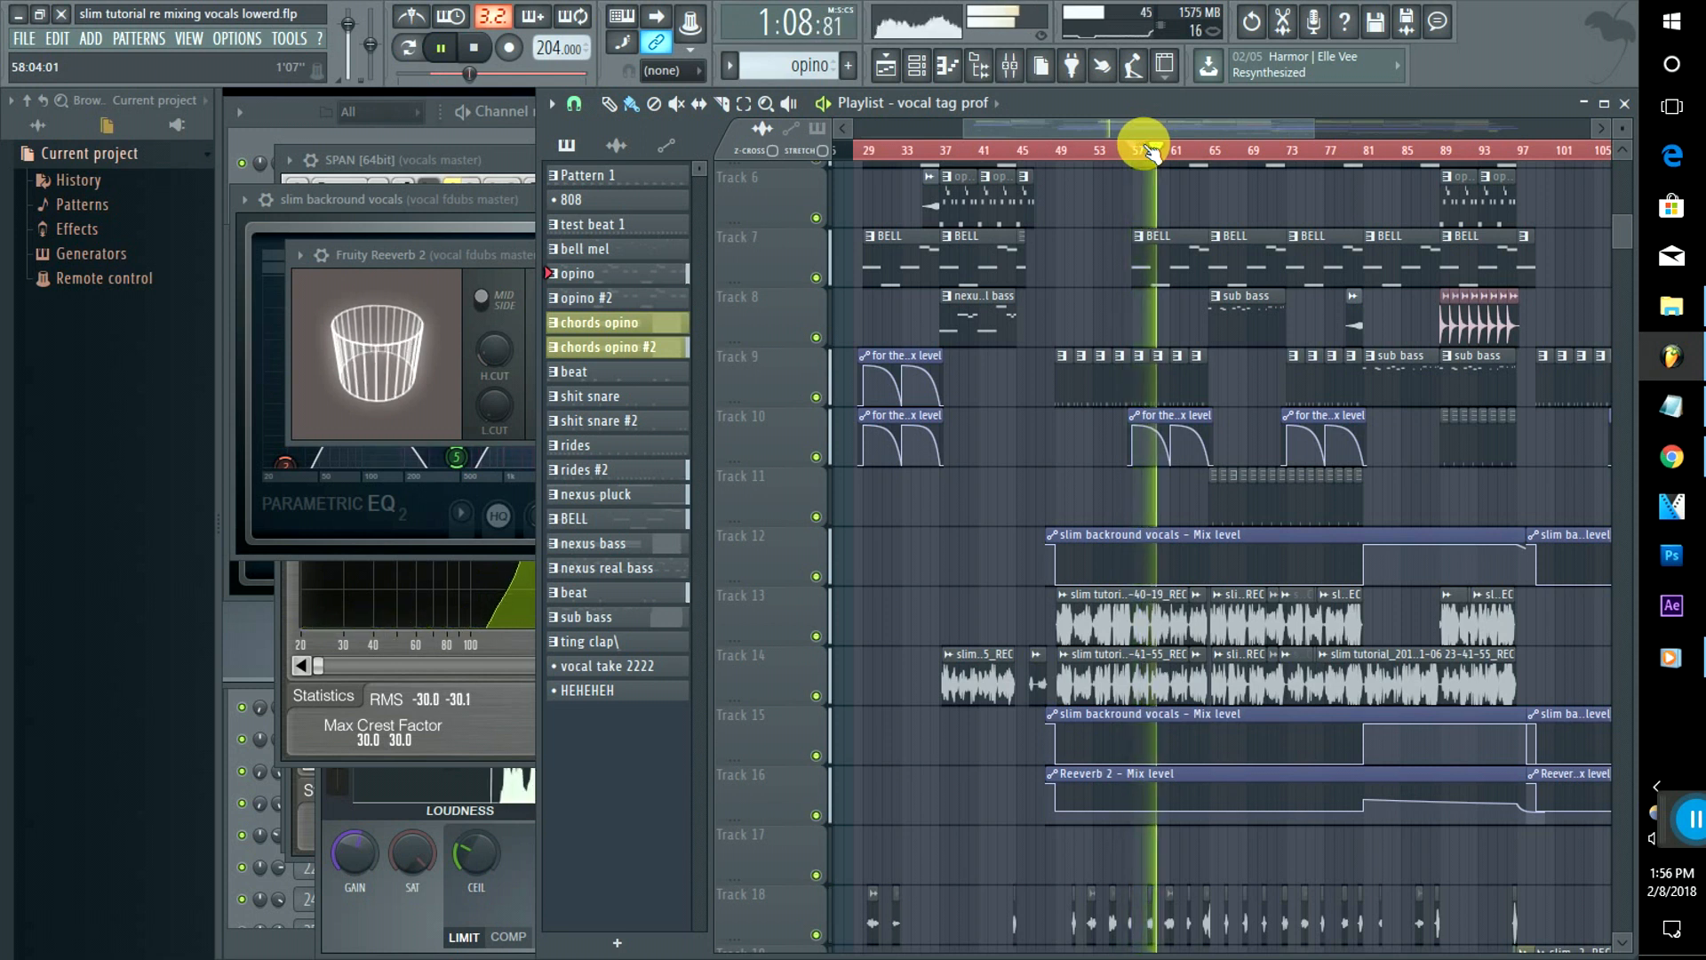
Step: Play the song briefly from about bar 64, and open the mixer insert of the track 13 vocal recording
click(1205, 153)
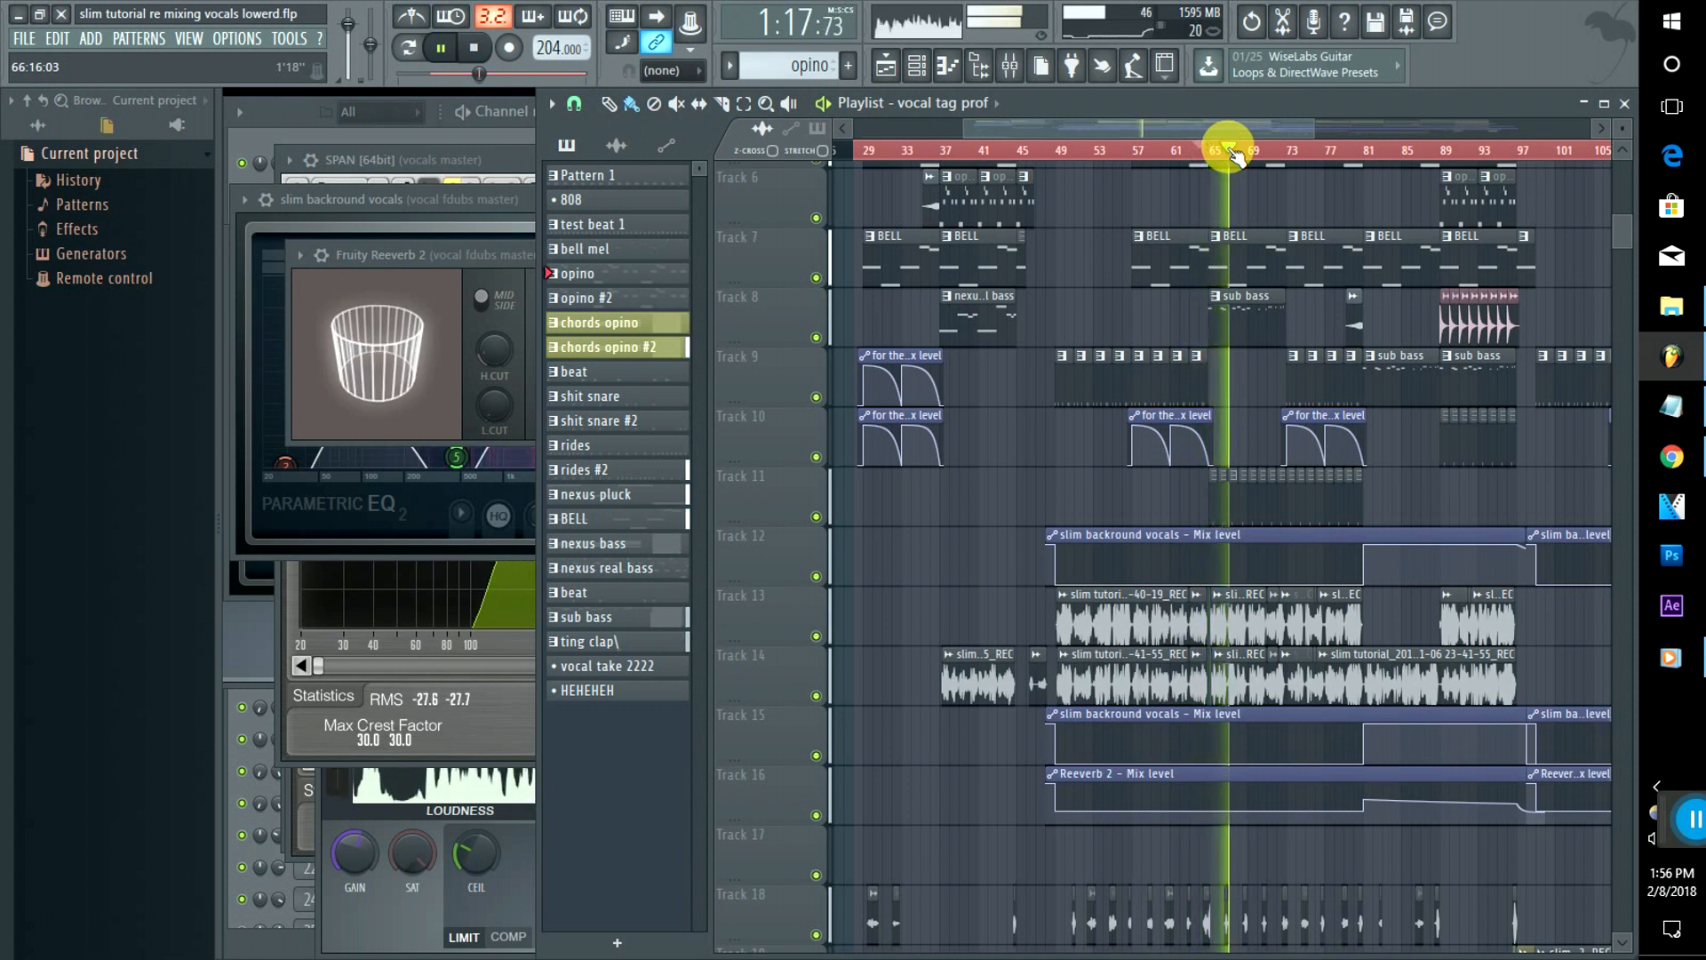
key(space)
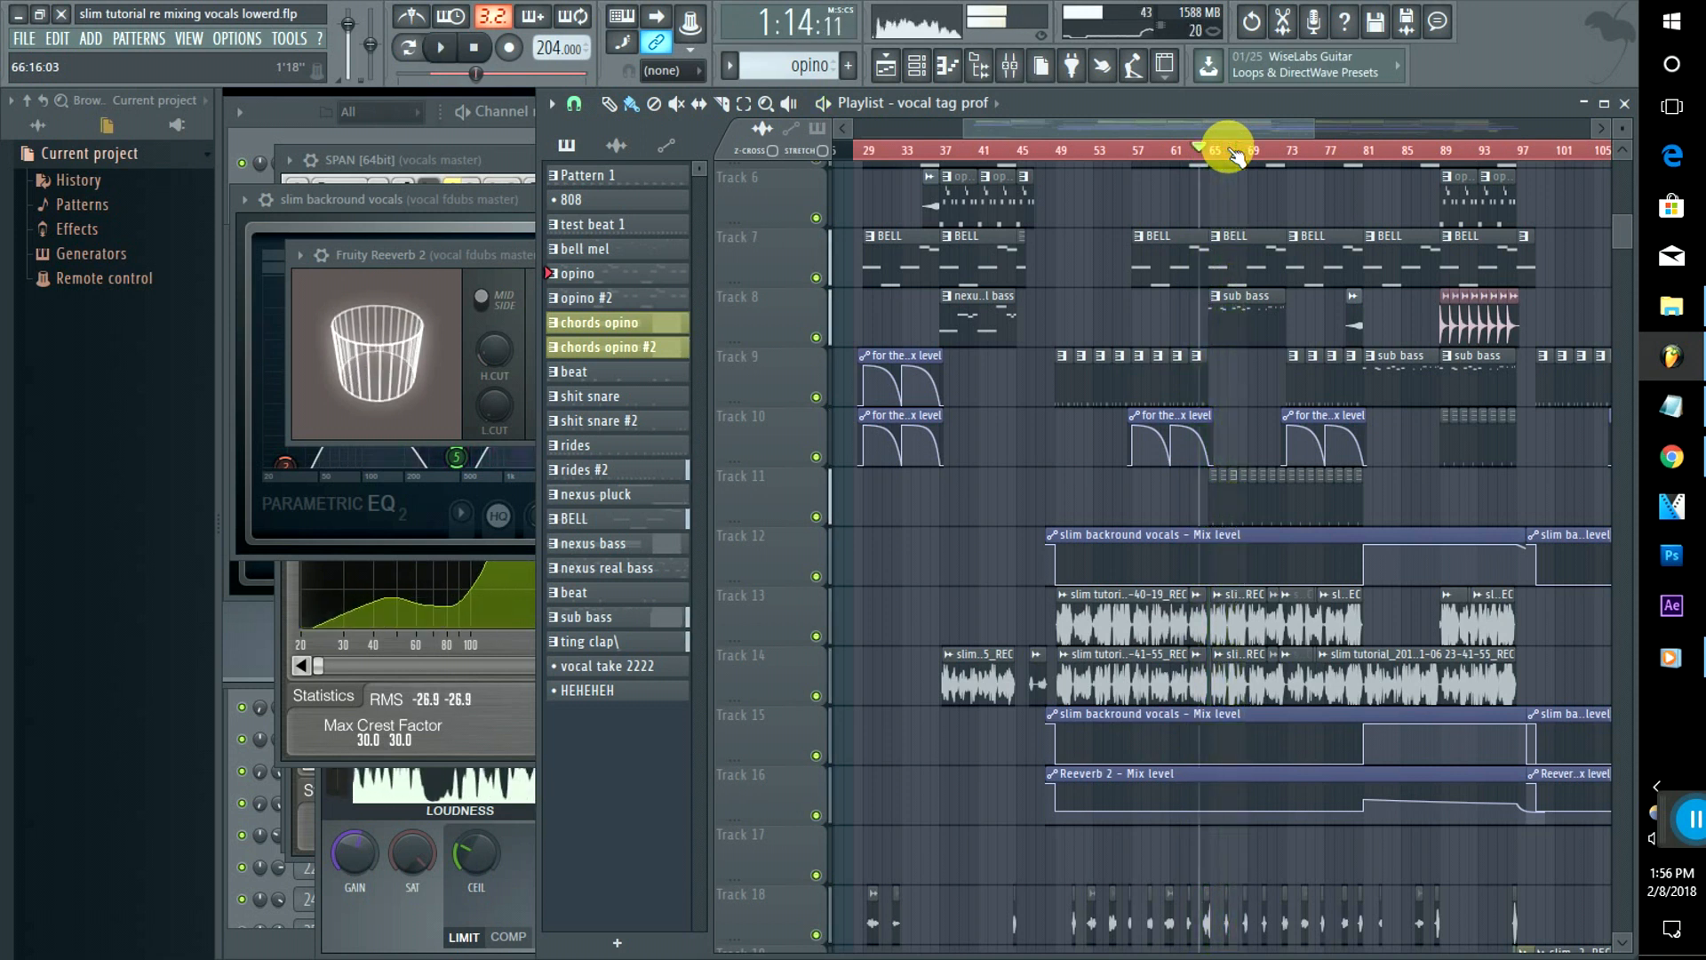
double_click(1102, 629)
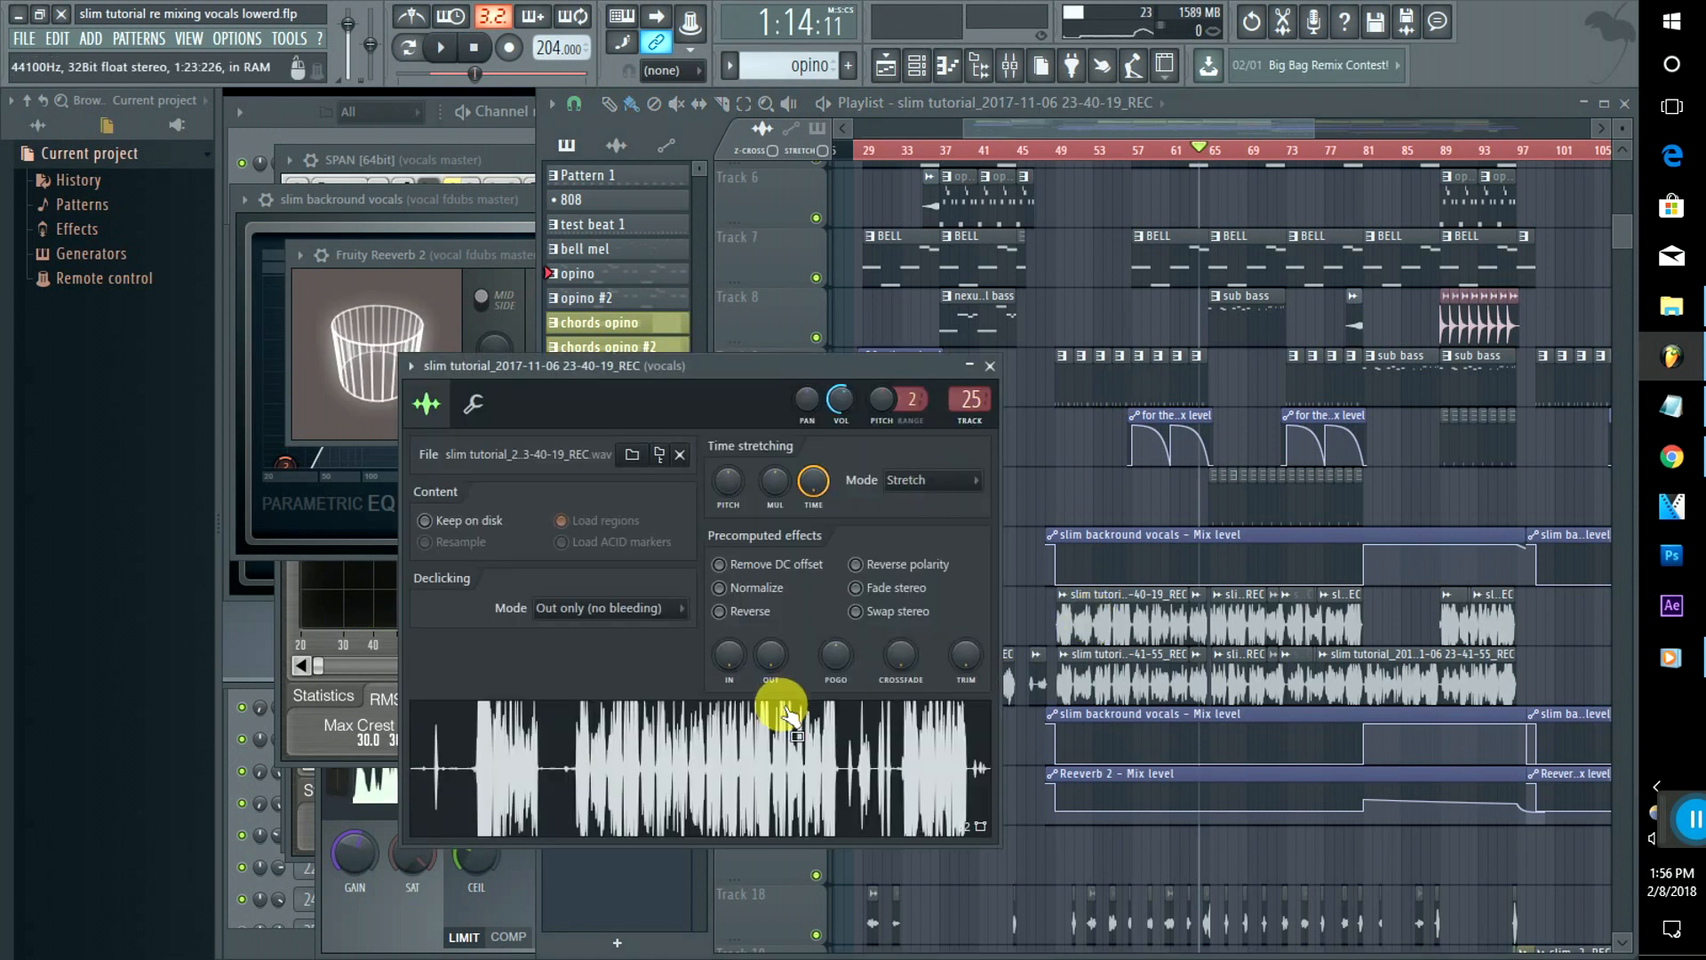
click(970, 399)
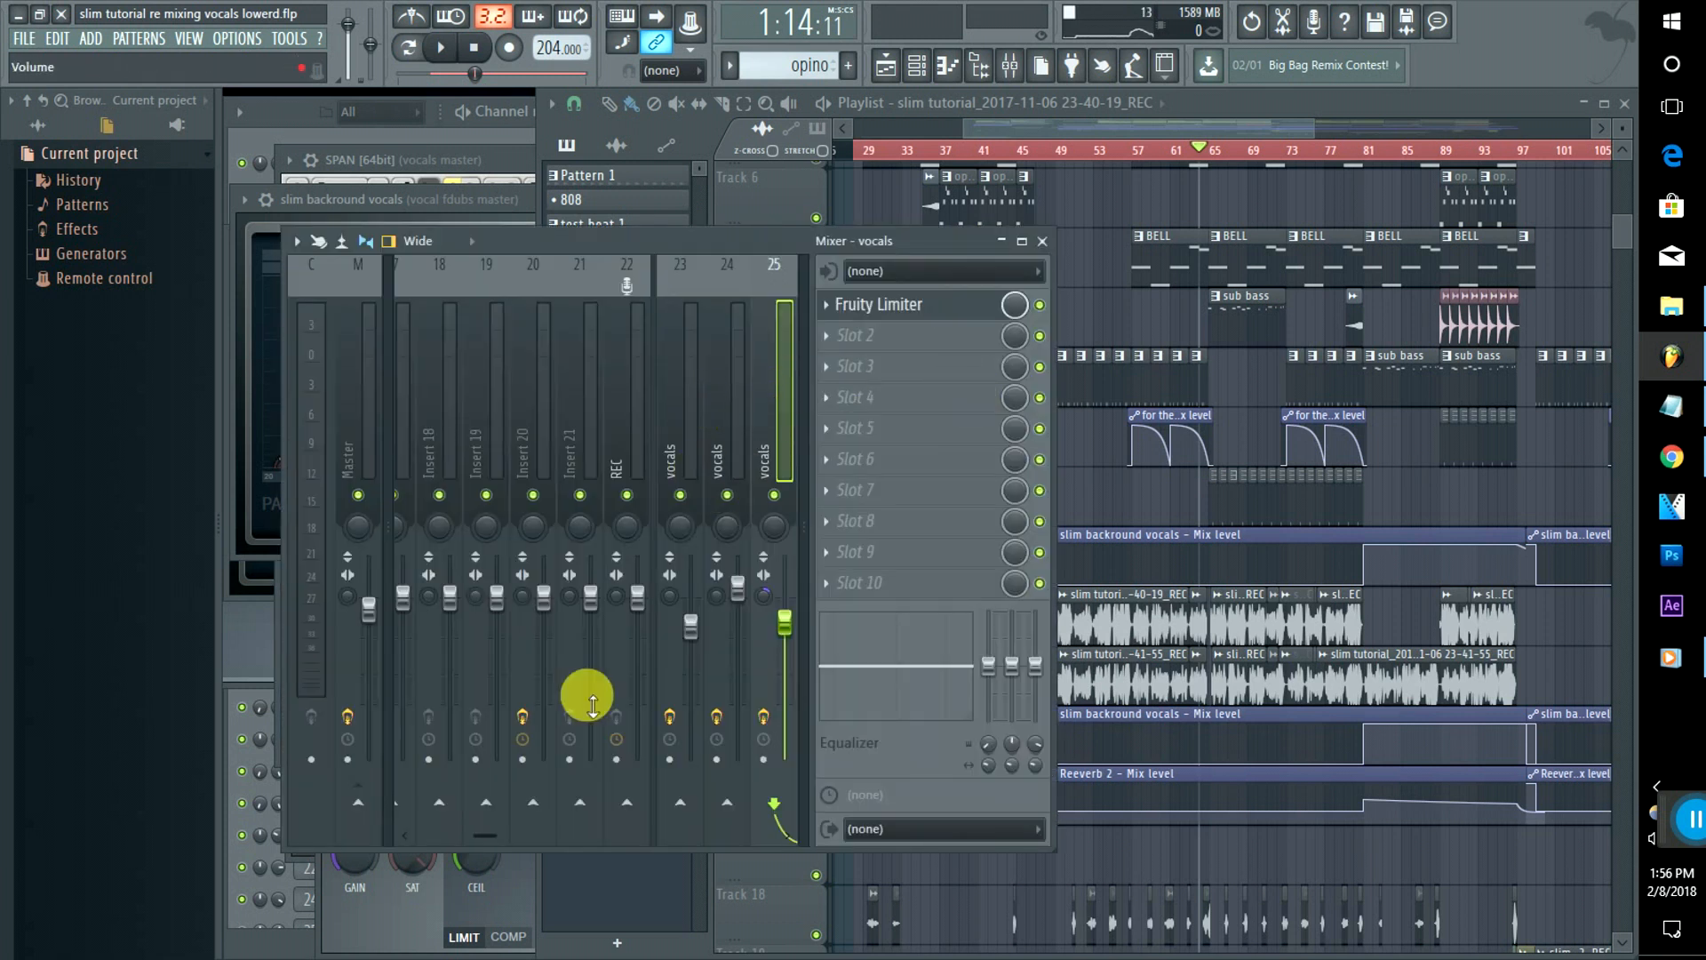
drag(492, 830, 505, 835)
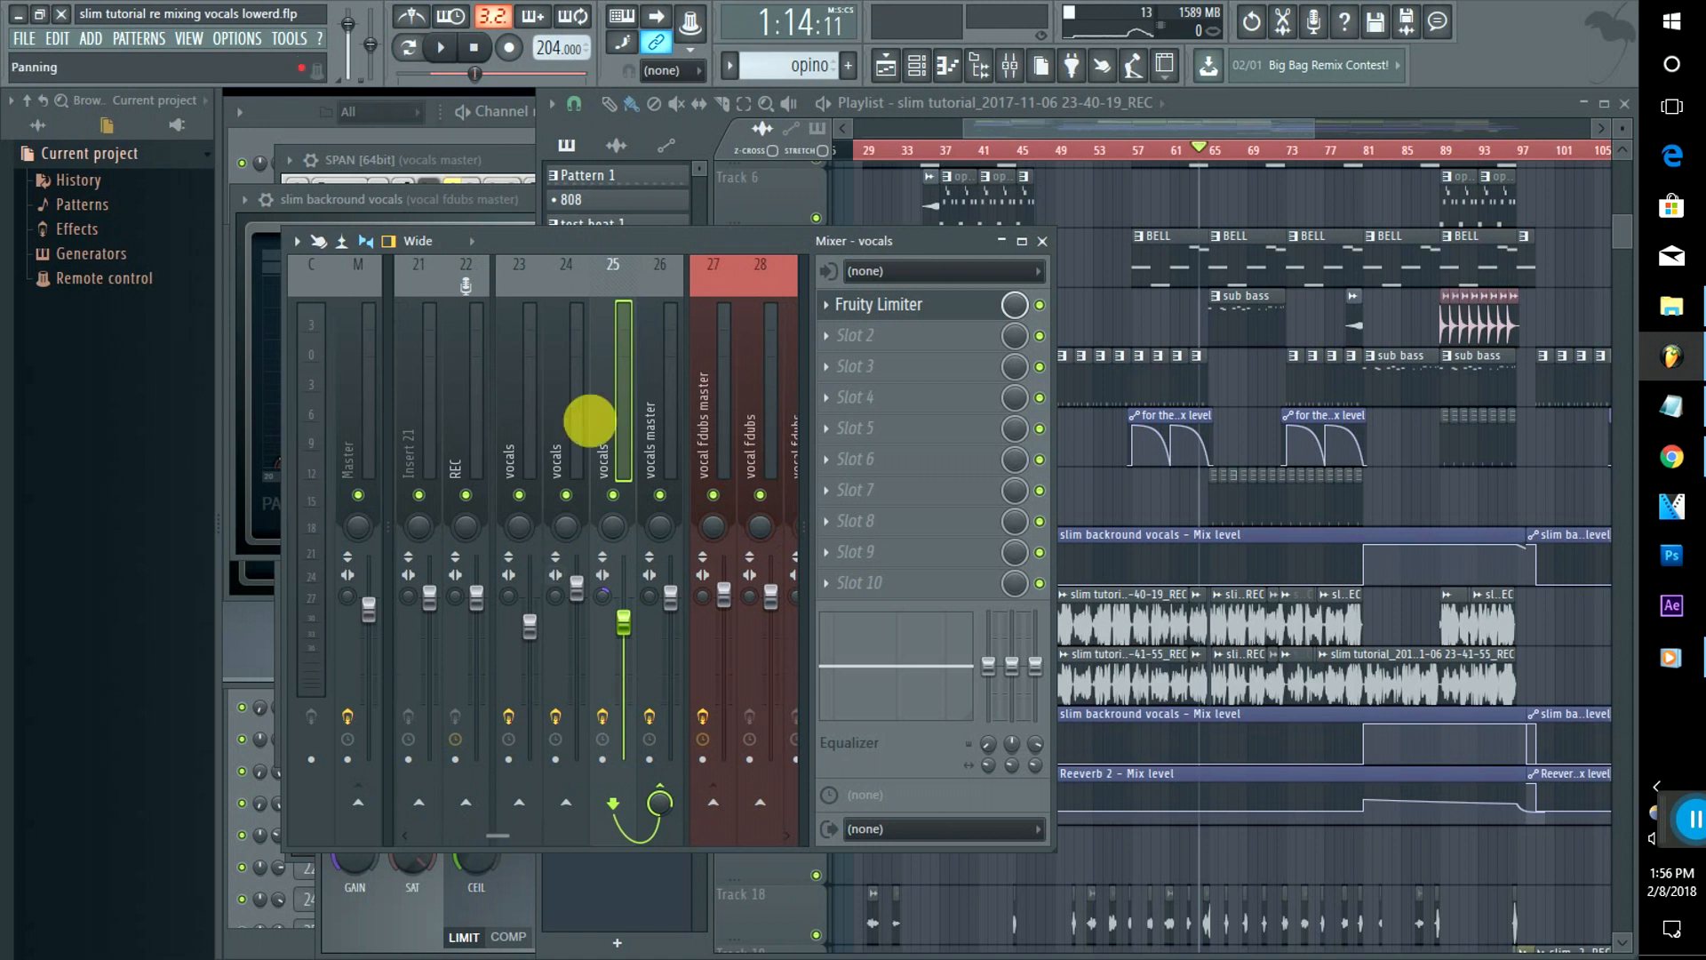
Step: Open the Fruity Limiter on vocals insert 25 and play the song to watch the vocal level against the ceiling
click(842, 311)
key(space)
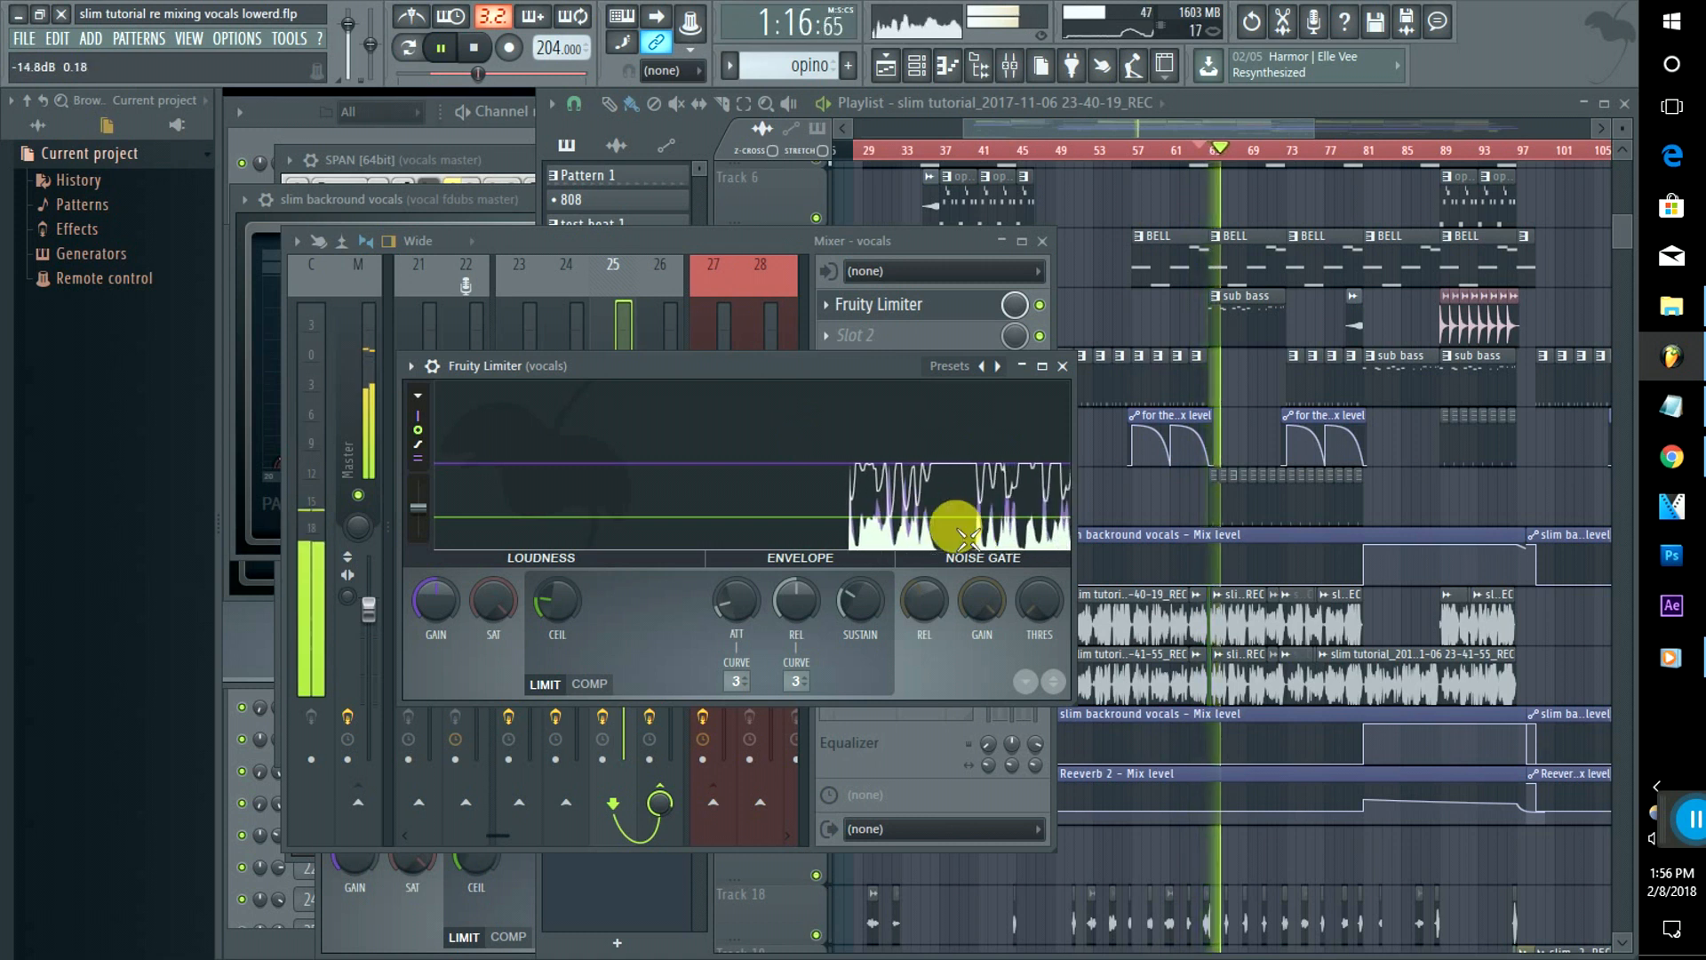
key(space)
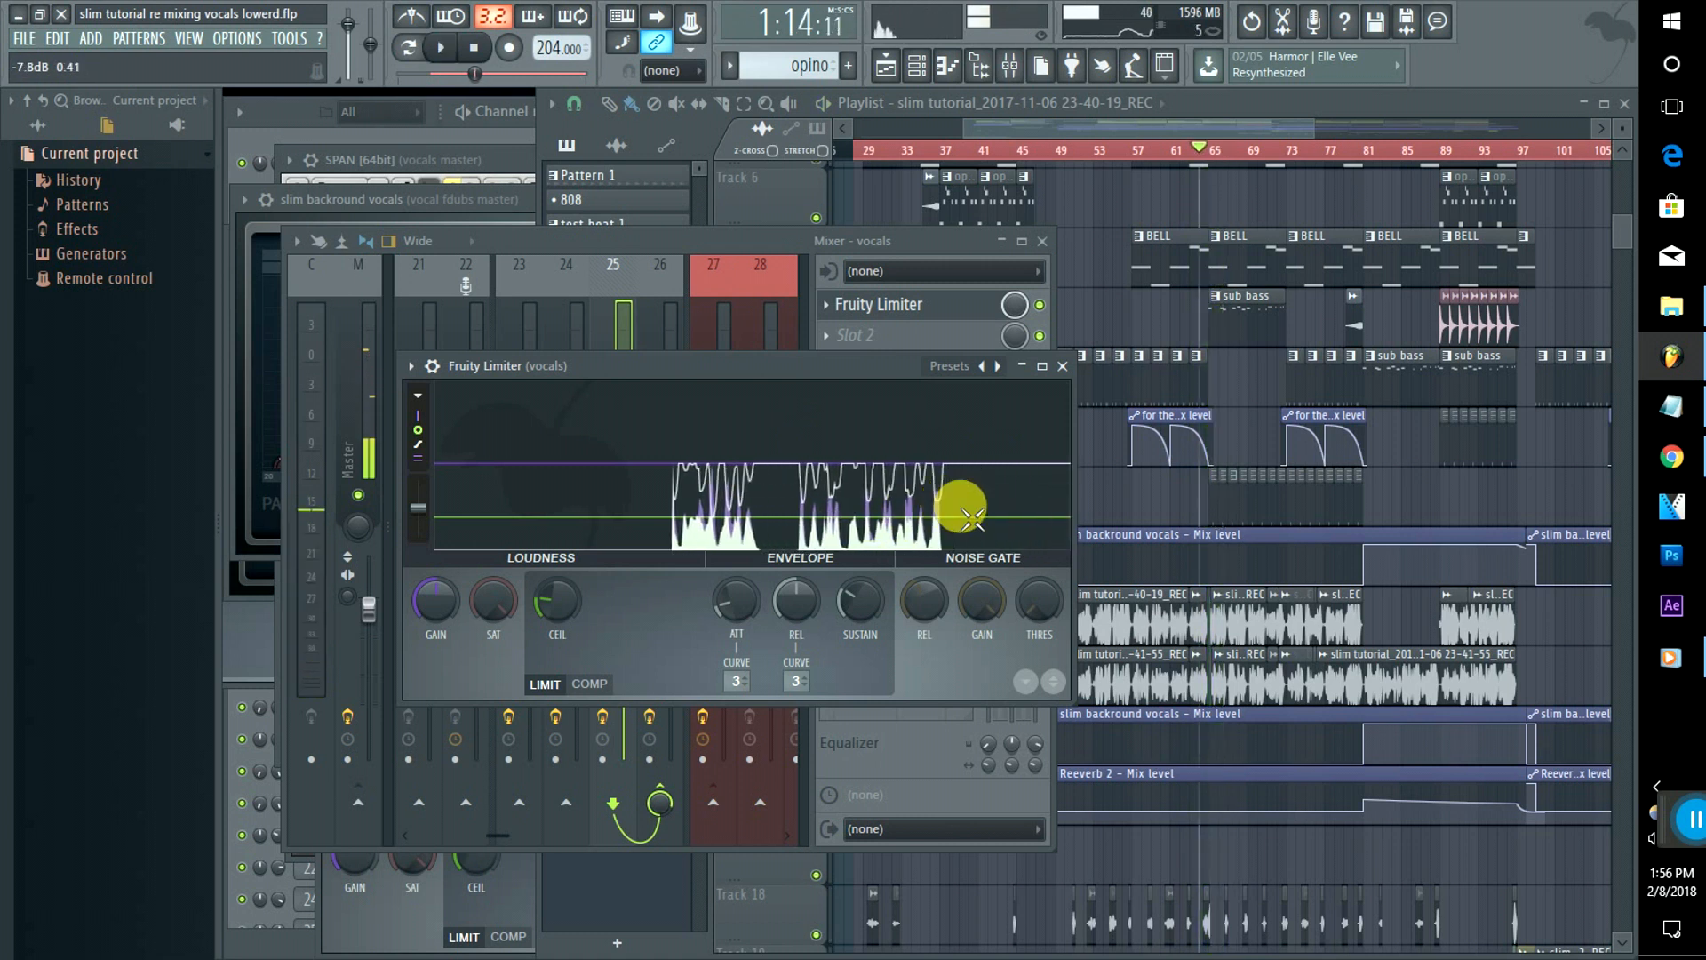
Step: Try a higher ceiling on the vocals Fruity Limiter during playback and lower it again
drag(577, 606, 577, 579)
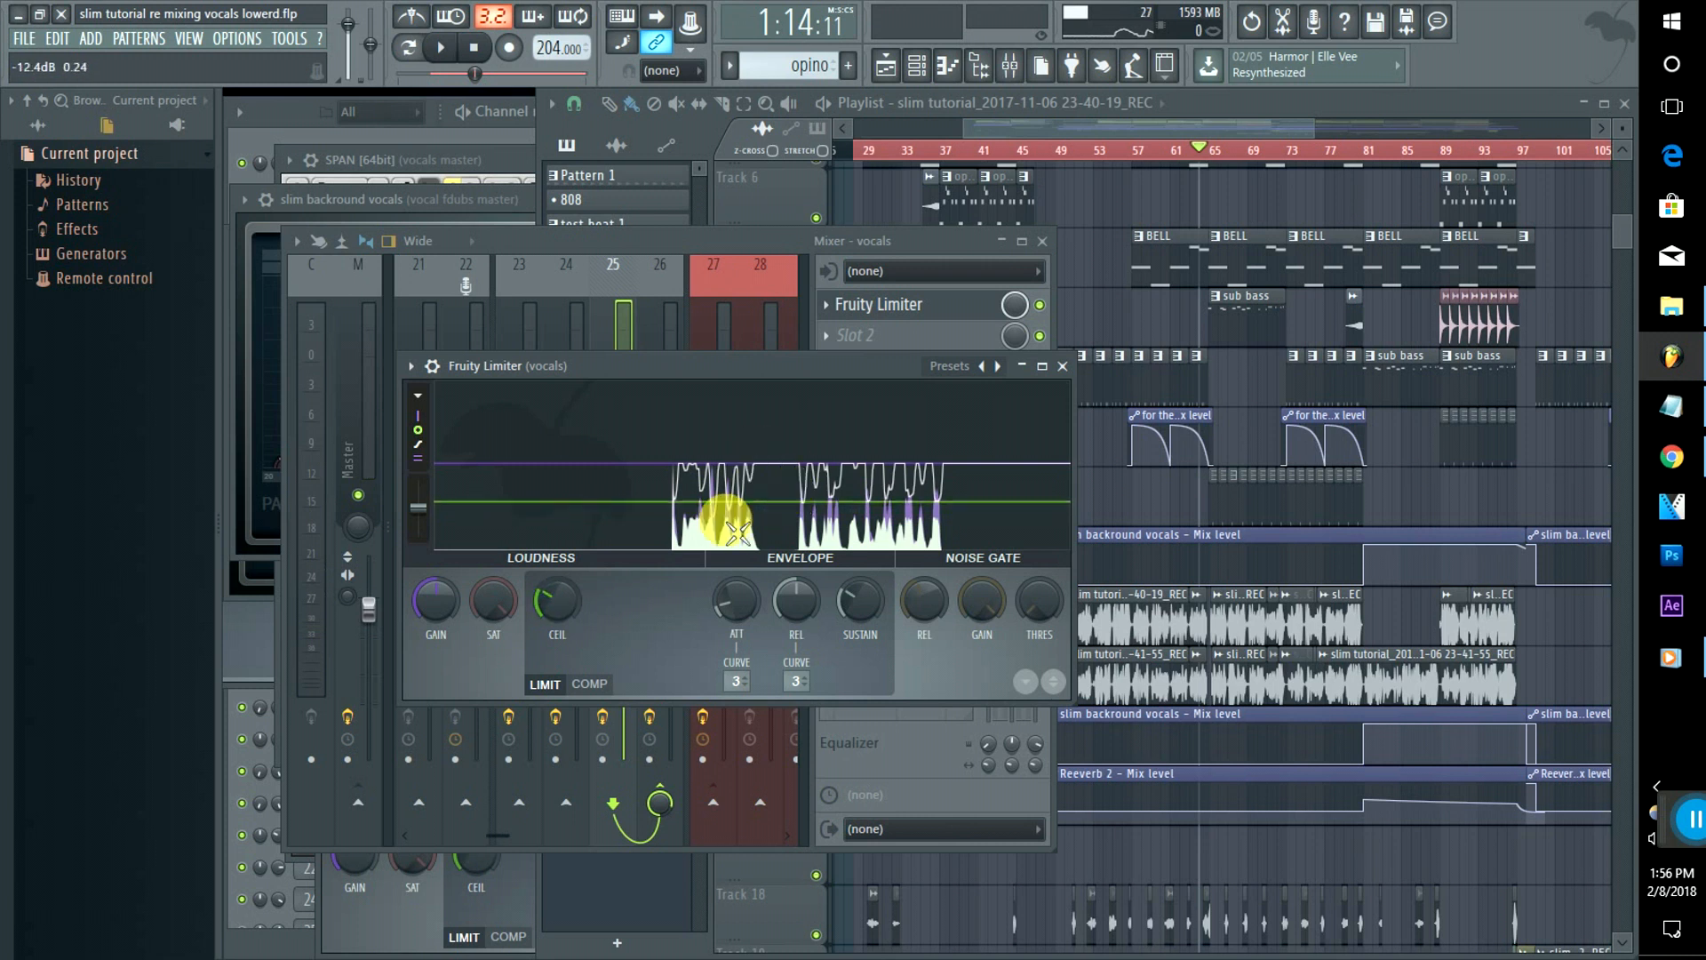
key(space)
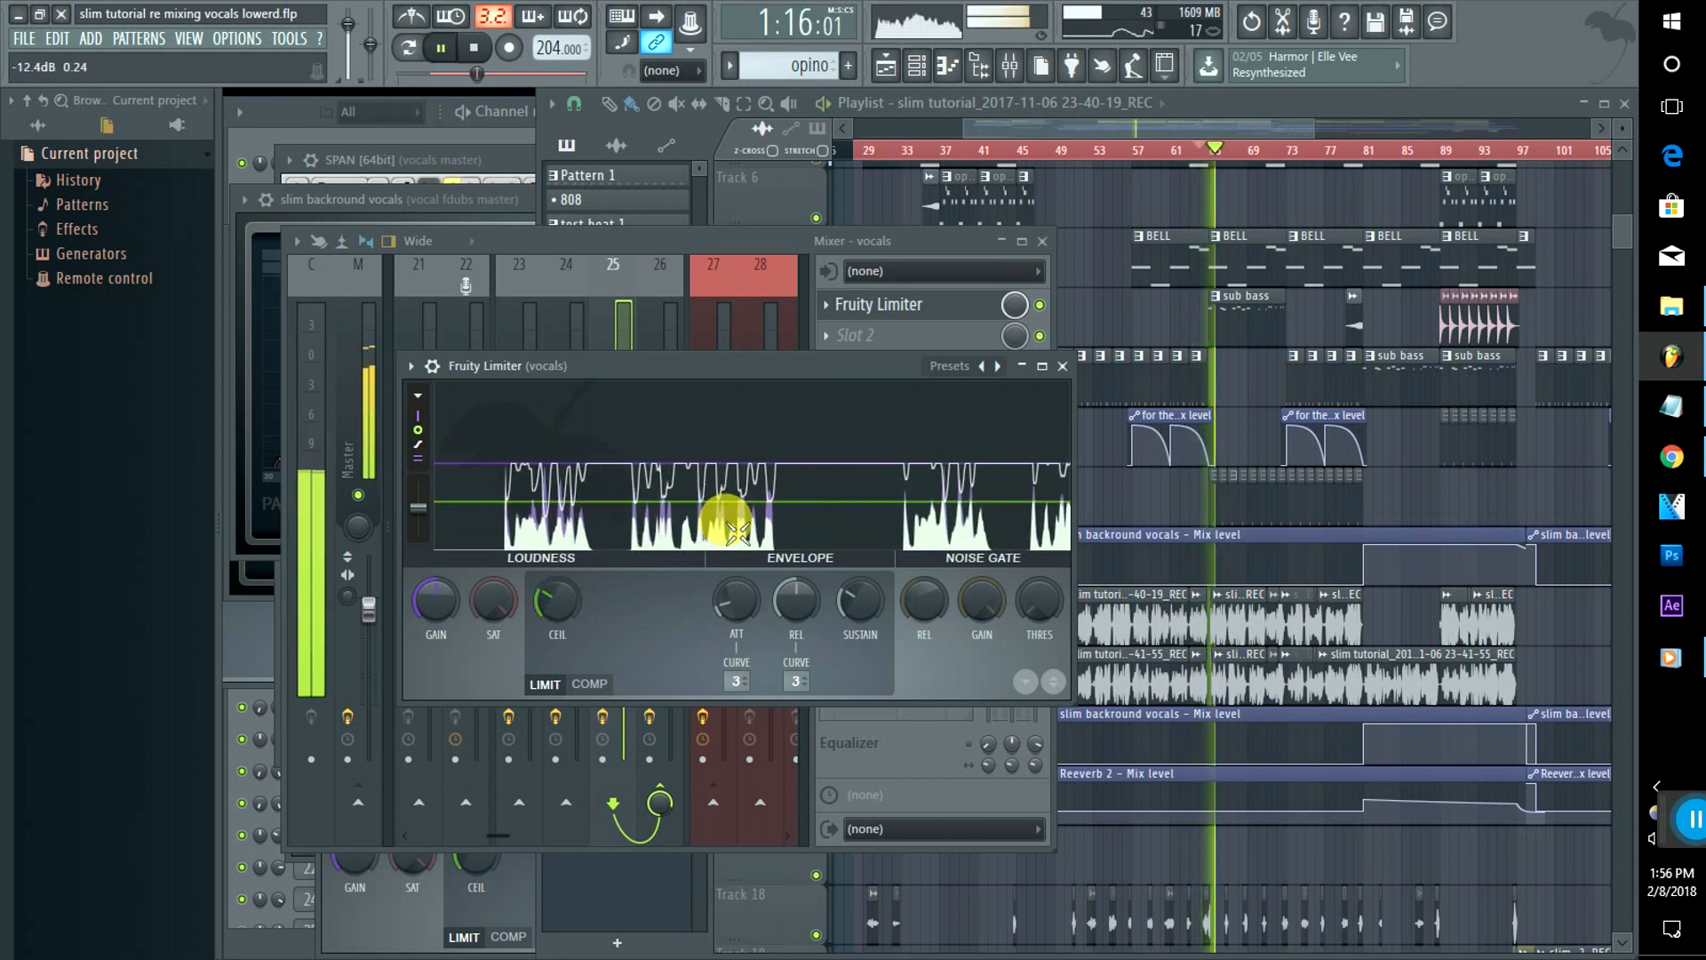
key(space)
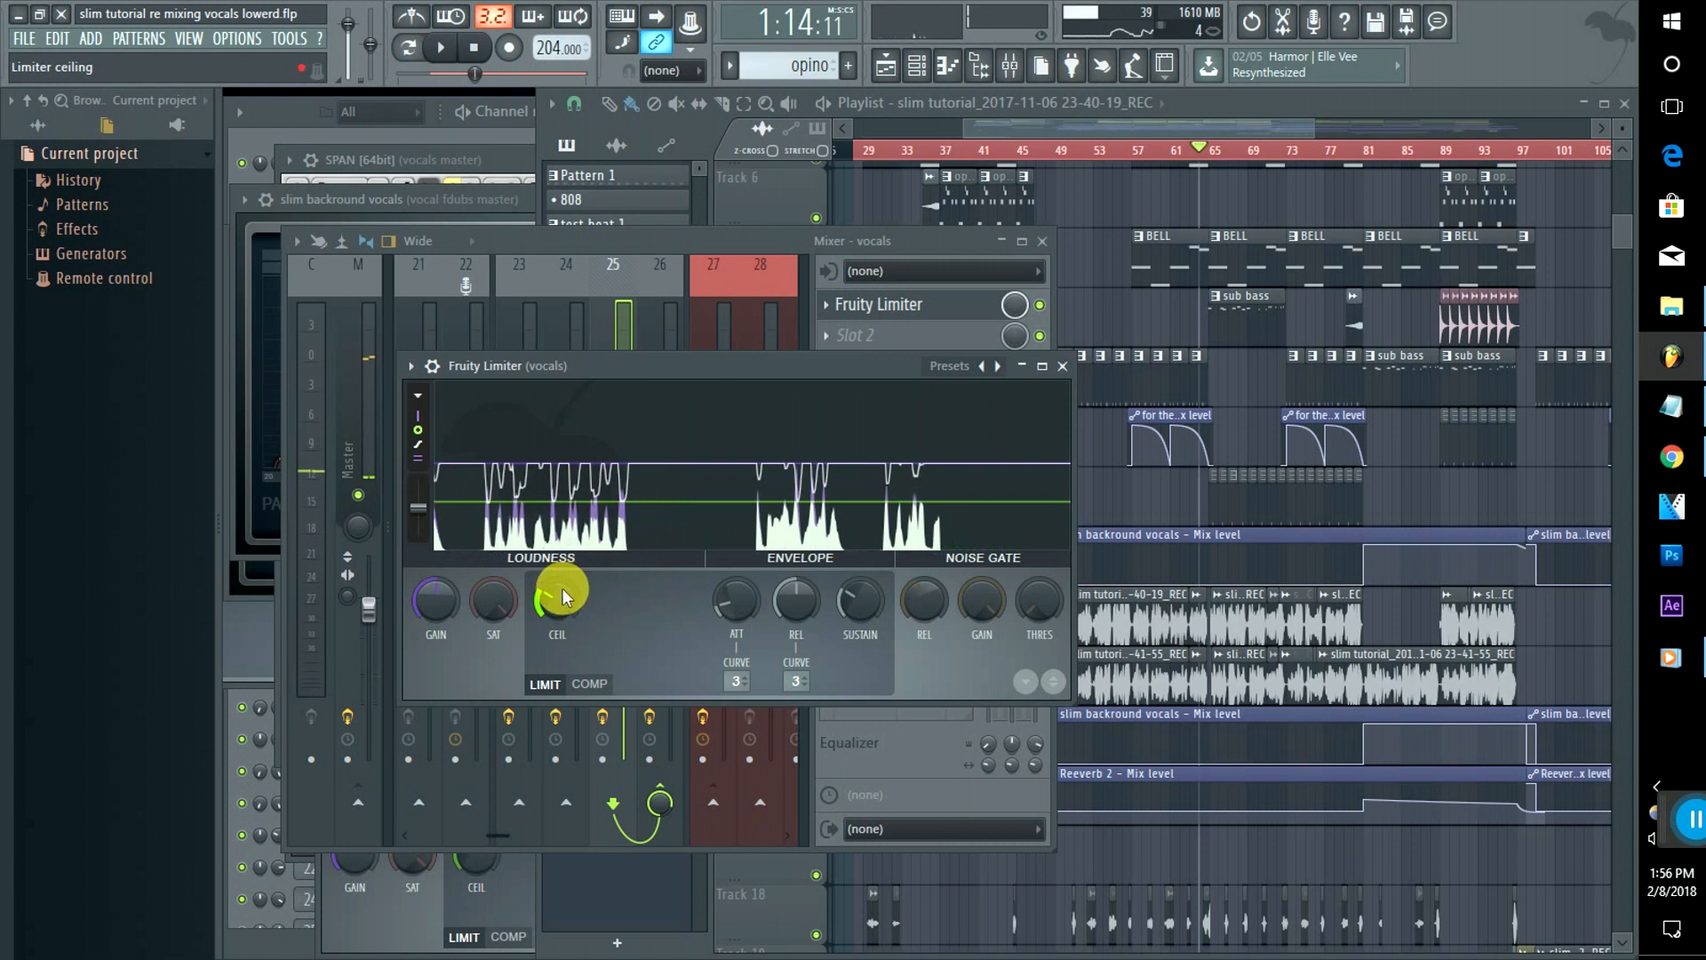
drag(563, 588, 562, 613)
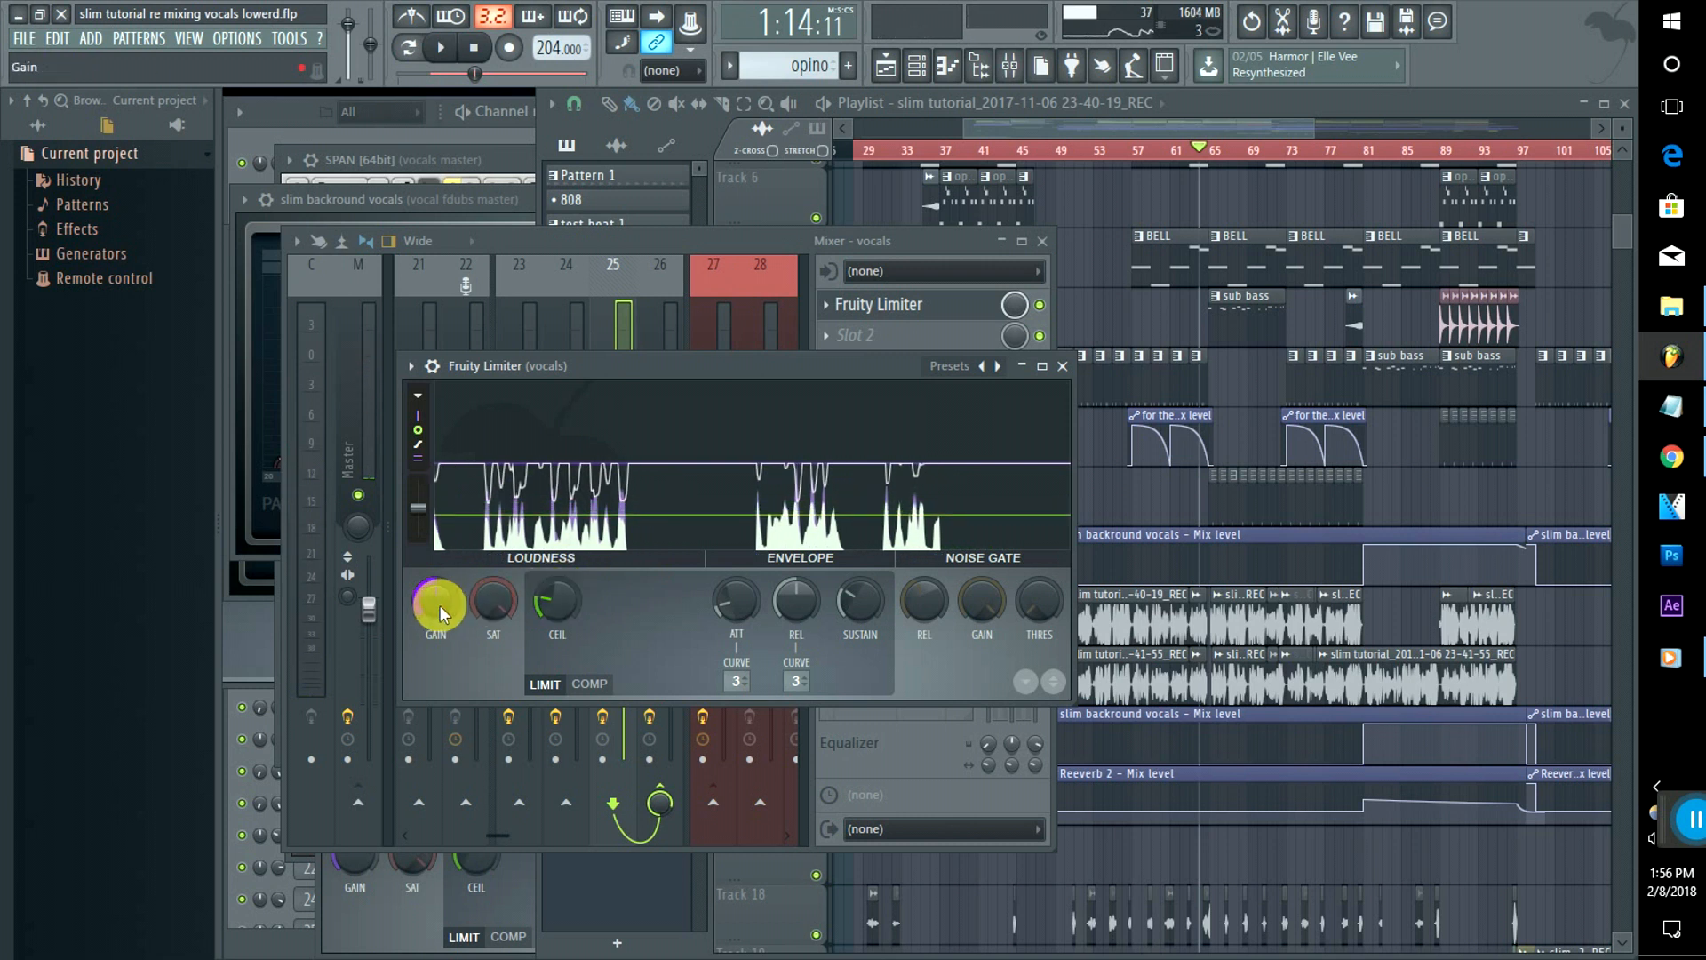
Step: Set the vocals Fruity Limiter to 3.7 dB gain and a -9.0 dB ceiling, and audition it
drag(440, 605, 440, 574)
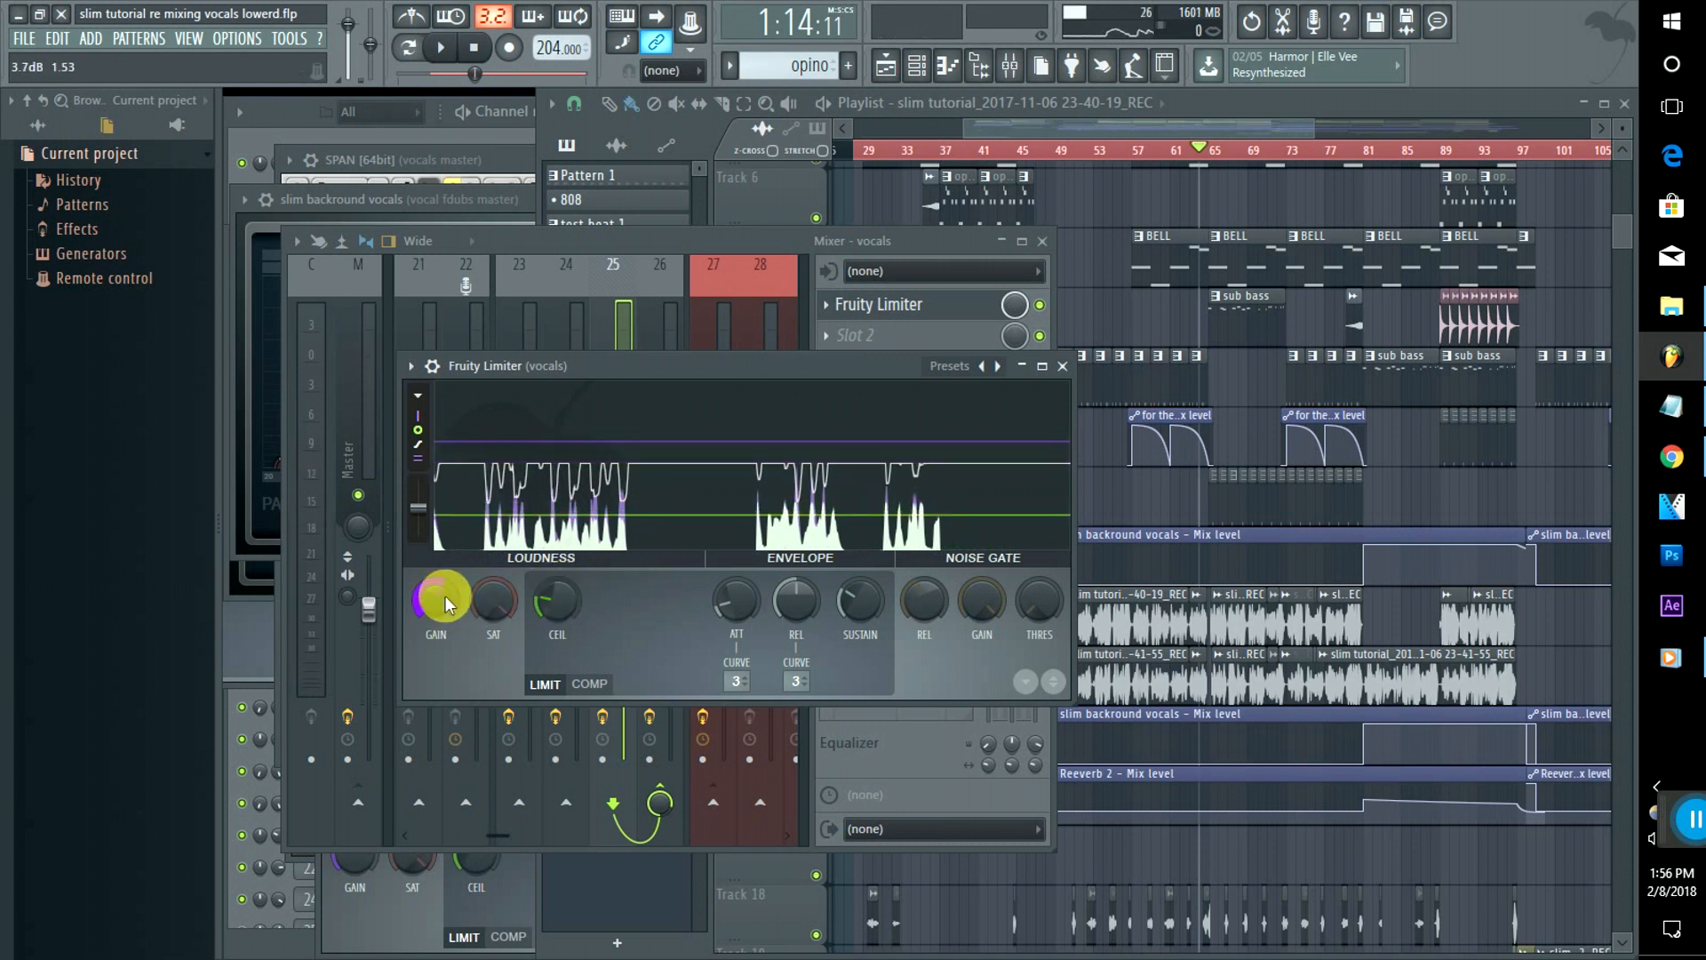
drag(574, 574, 574, 563)
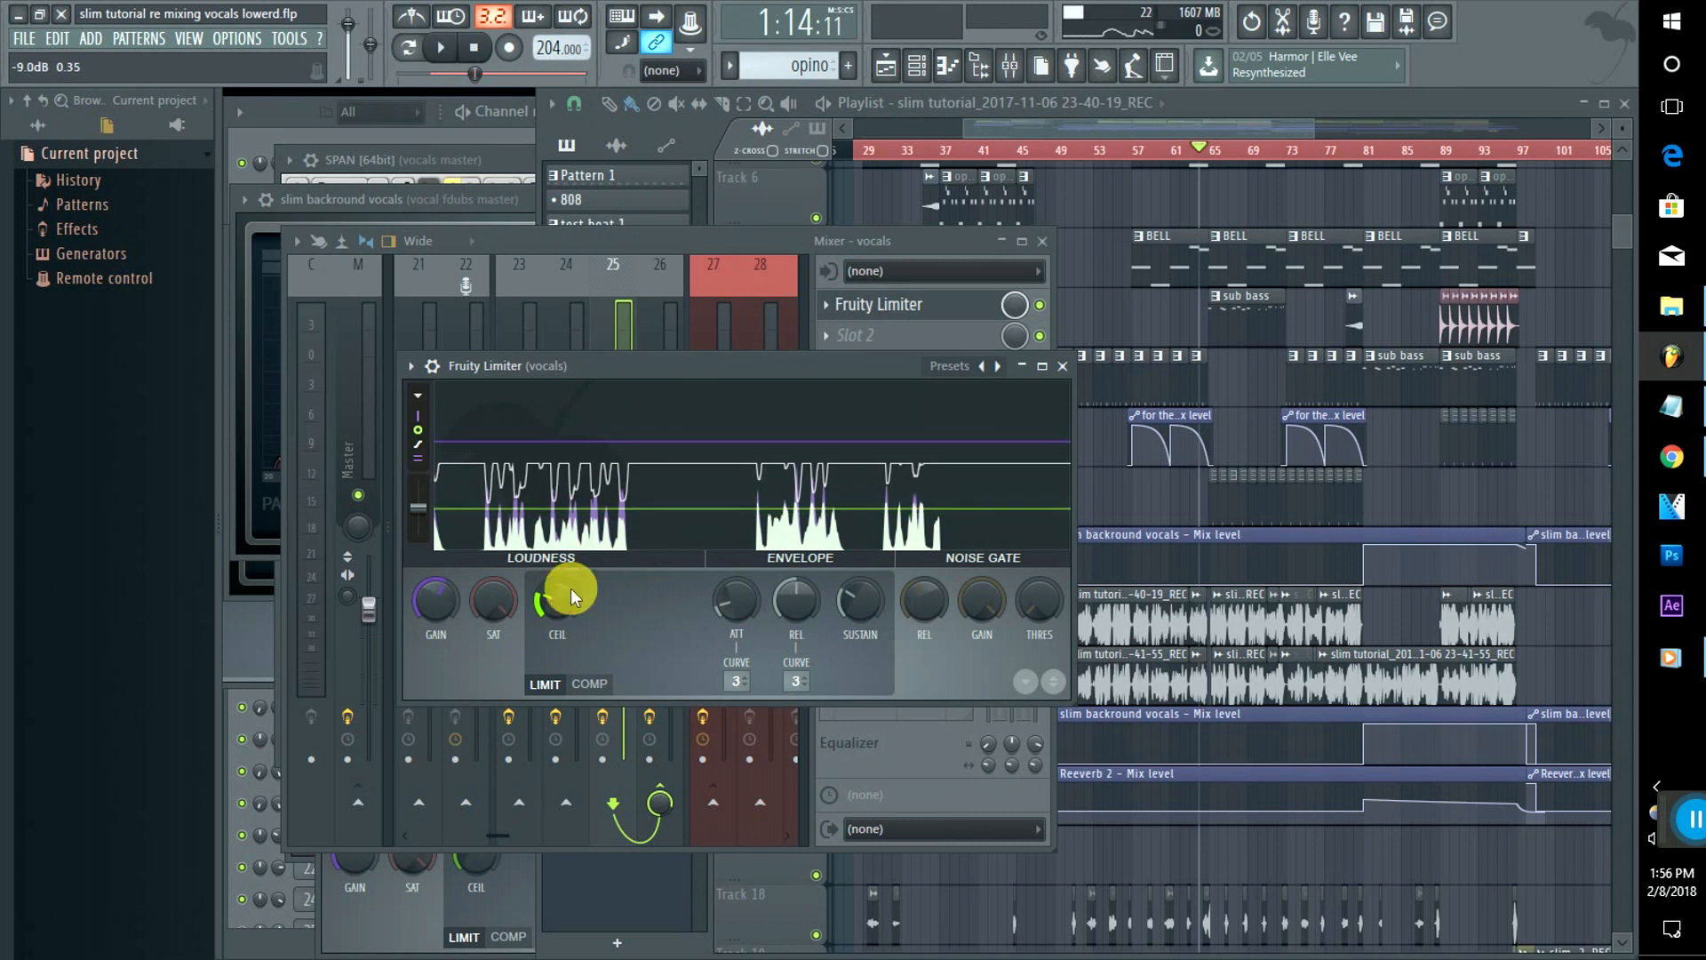
key(space)
key(space)
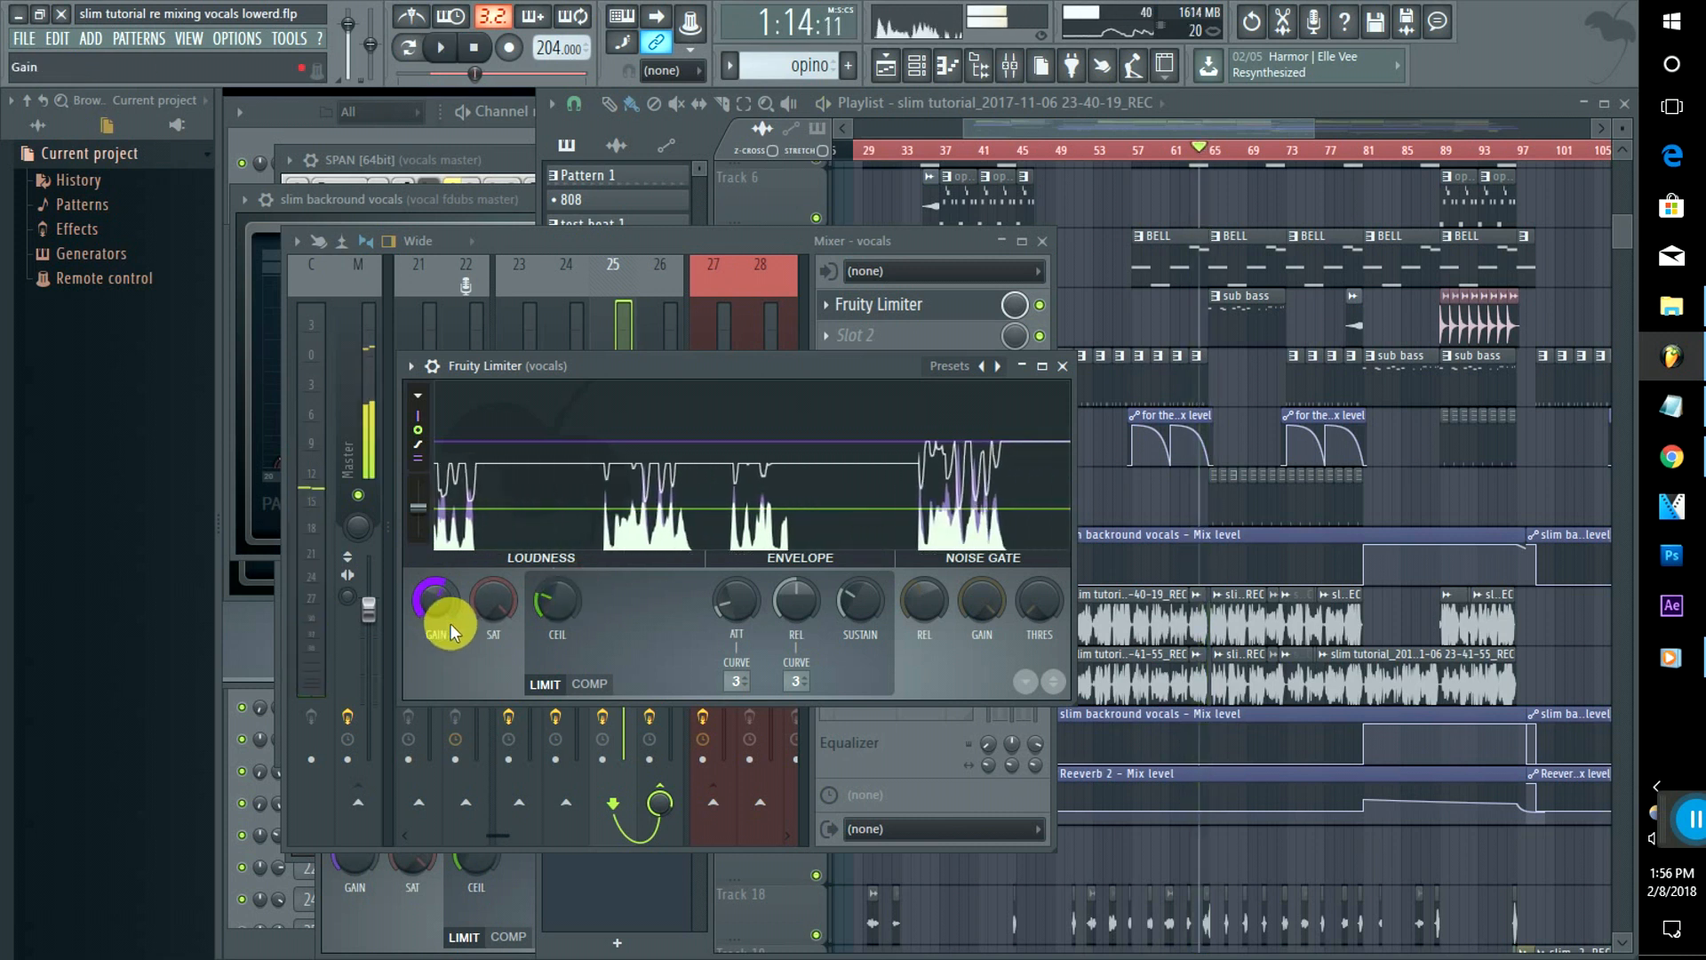
Step: Set the vocals Fruity Limiter to 6.4 dB gain and a -6.6 dB ceiling, and start playback
drag(440, 615, 440, 582)
click(436, 608)
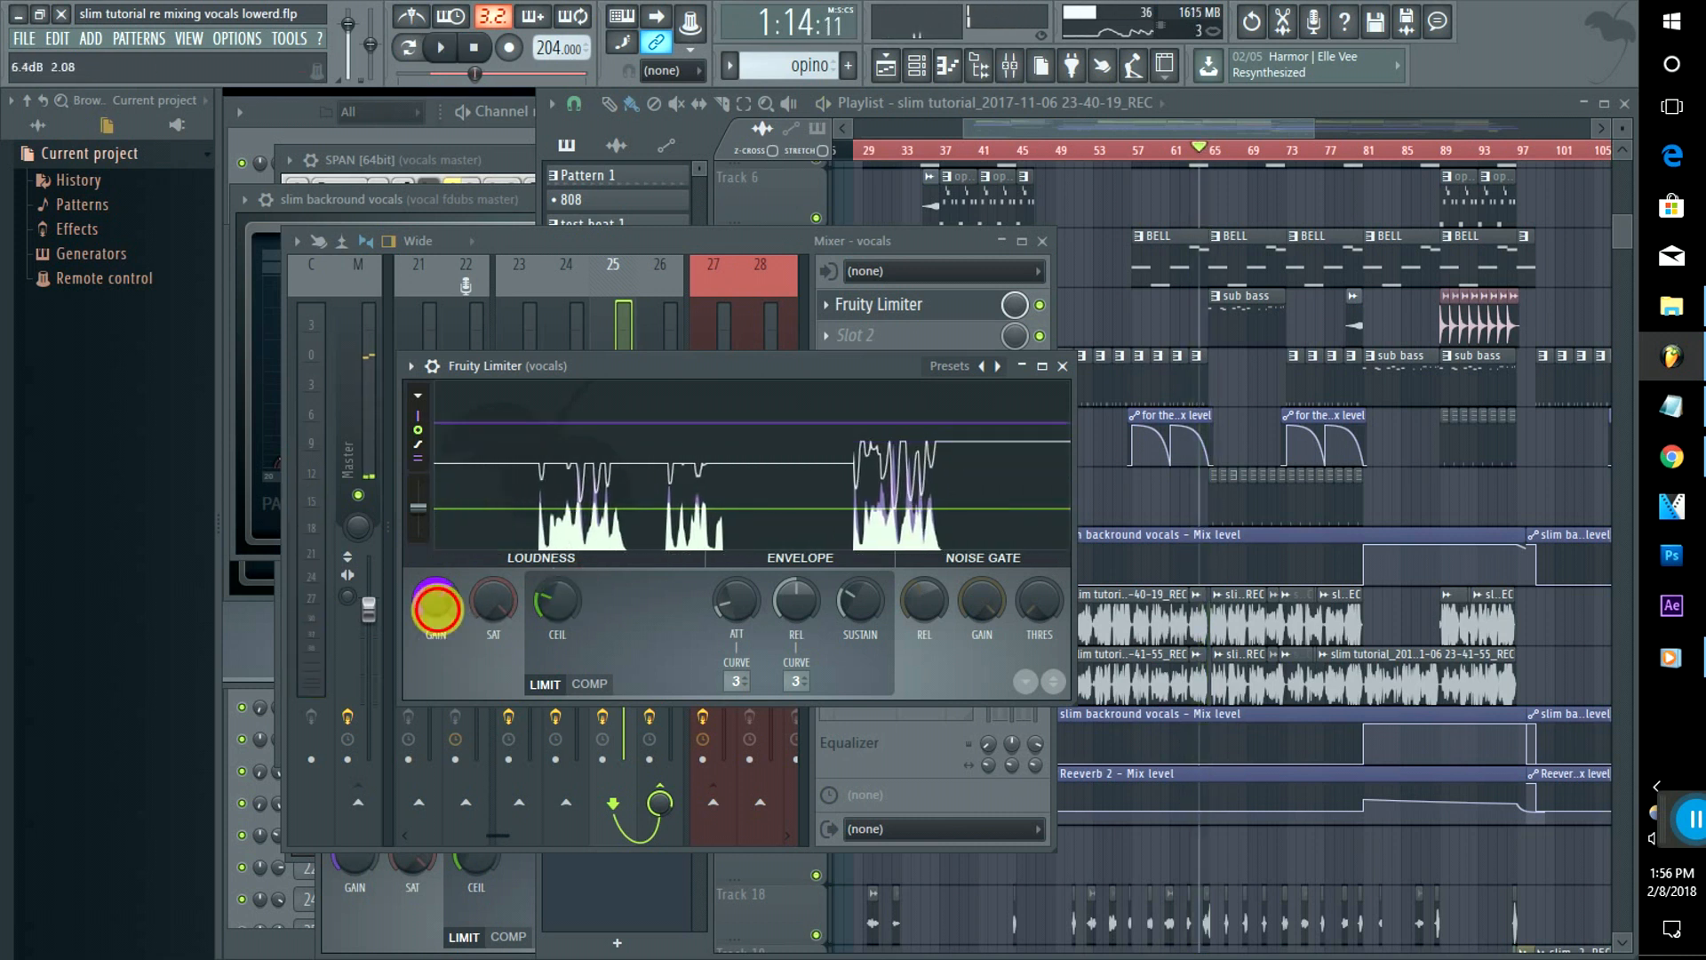
mouse_move(548, 606)
mouse_down()
mouse_move(547, 588)
mouse_move(549, 606)
mouse_up()
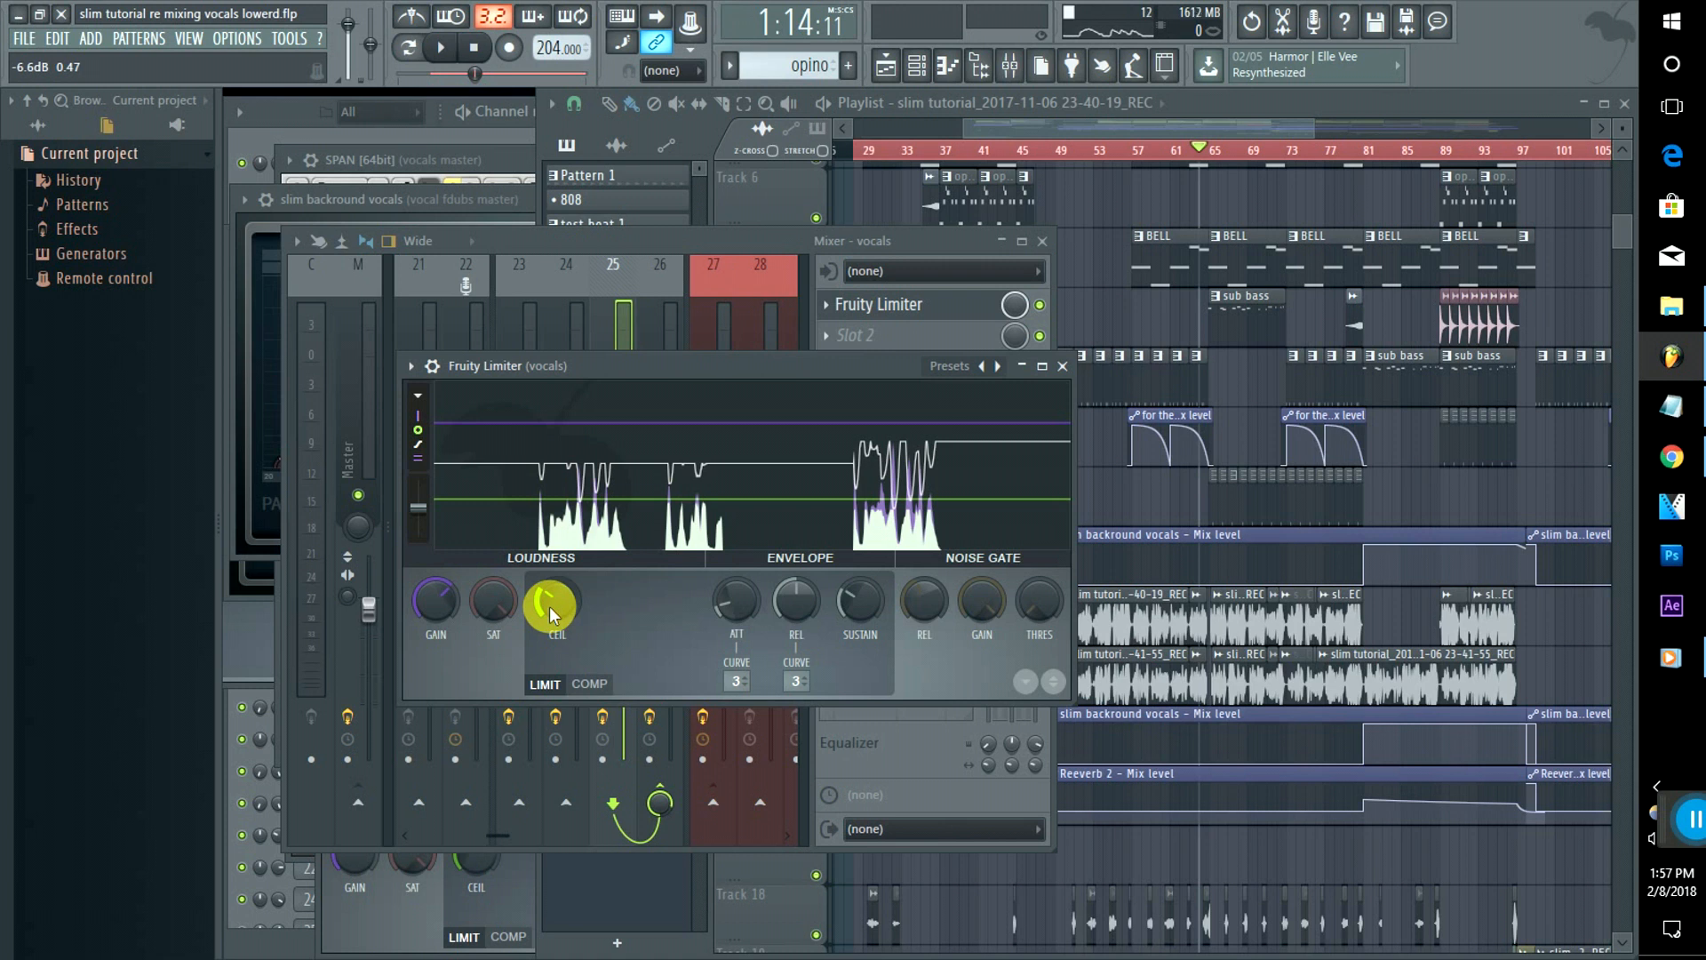
key(space)
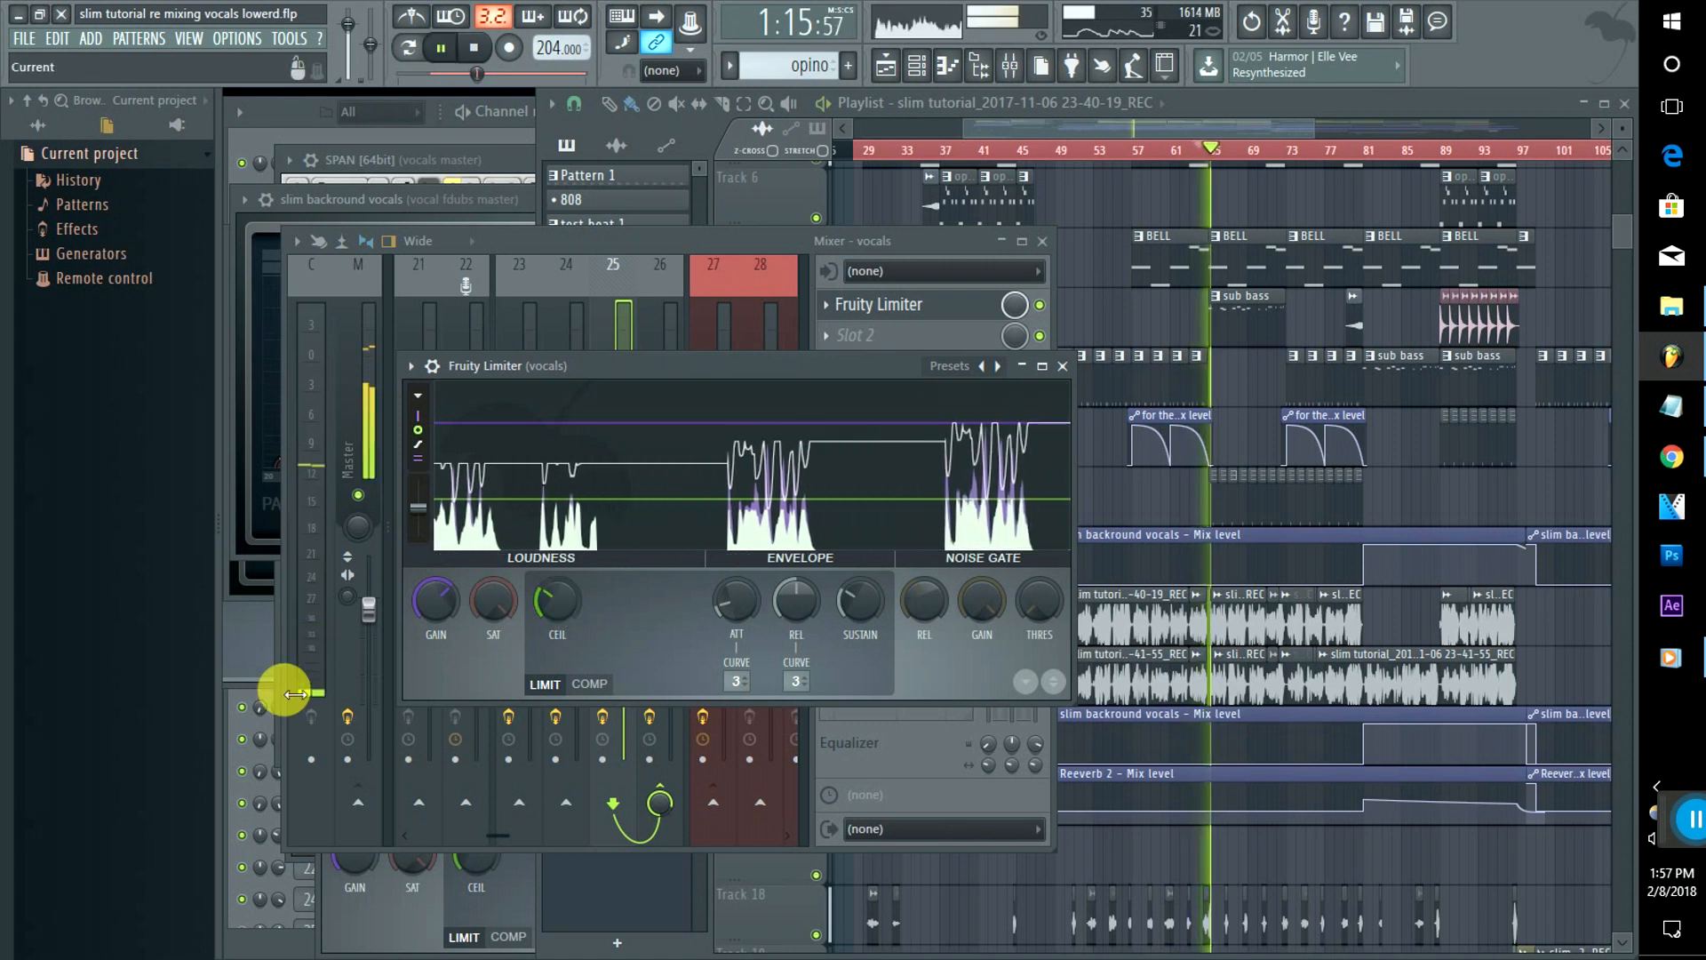
Step: Solo vocals insert 25 and compare its sound with the Fruity Limiter bypassed and enabled during playback
click(1041, 304)
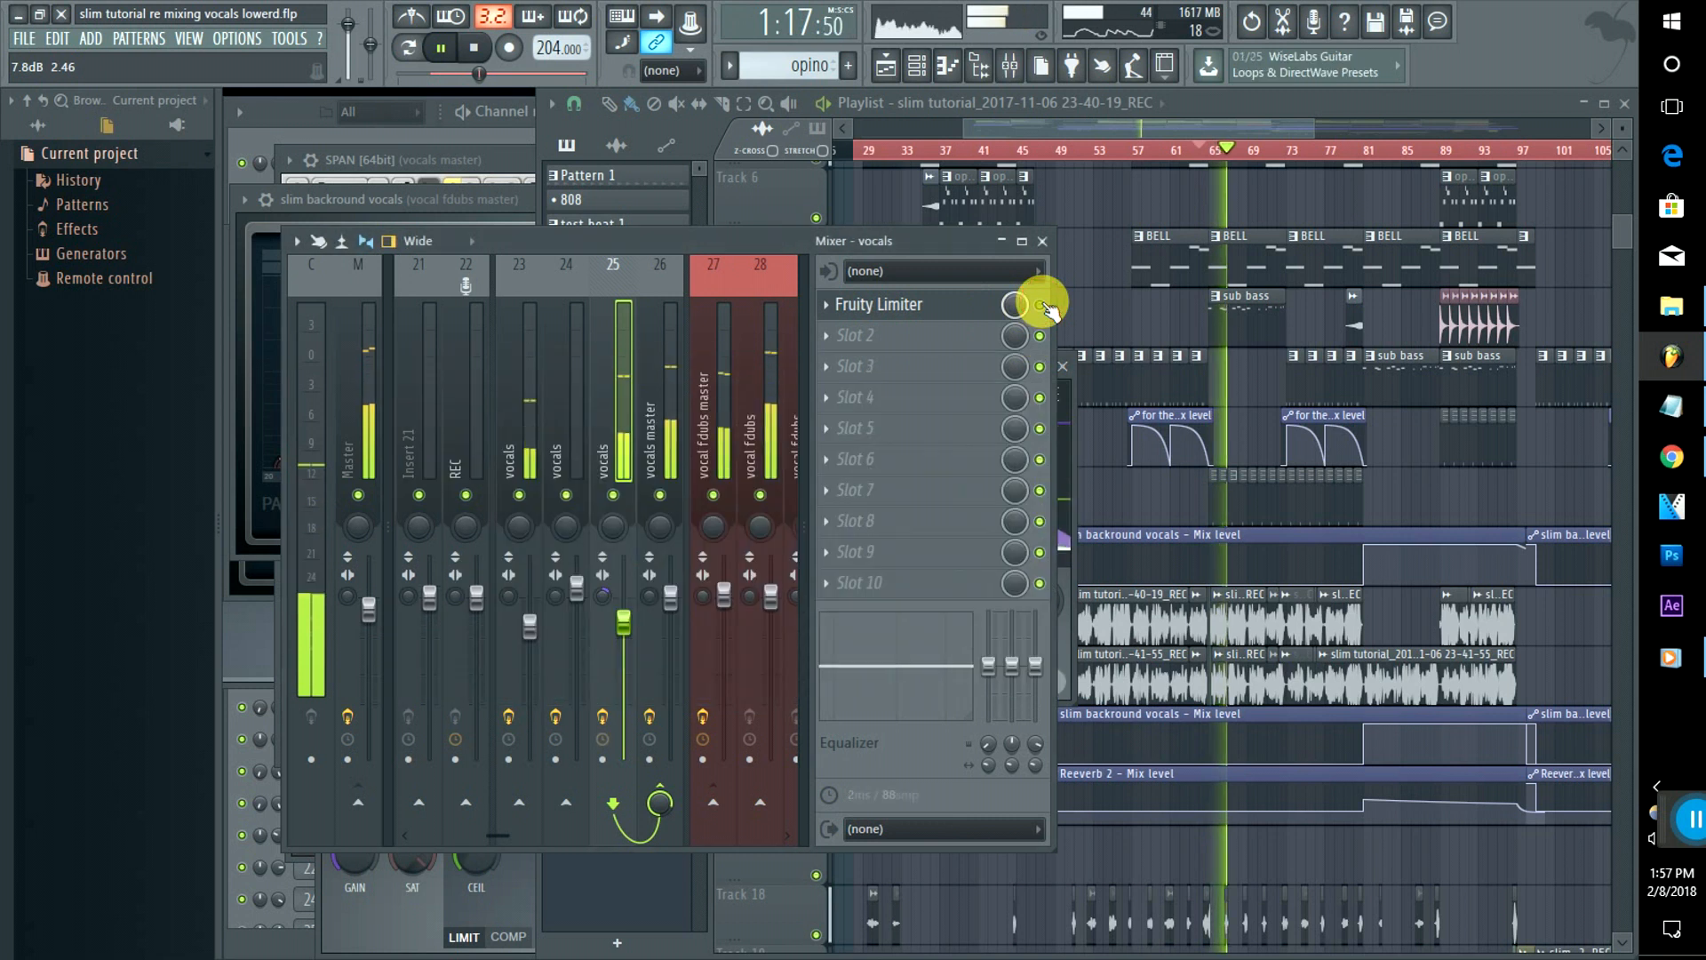
click(1041, 305)
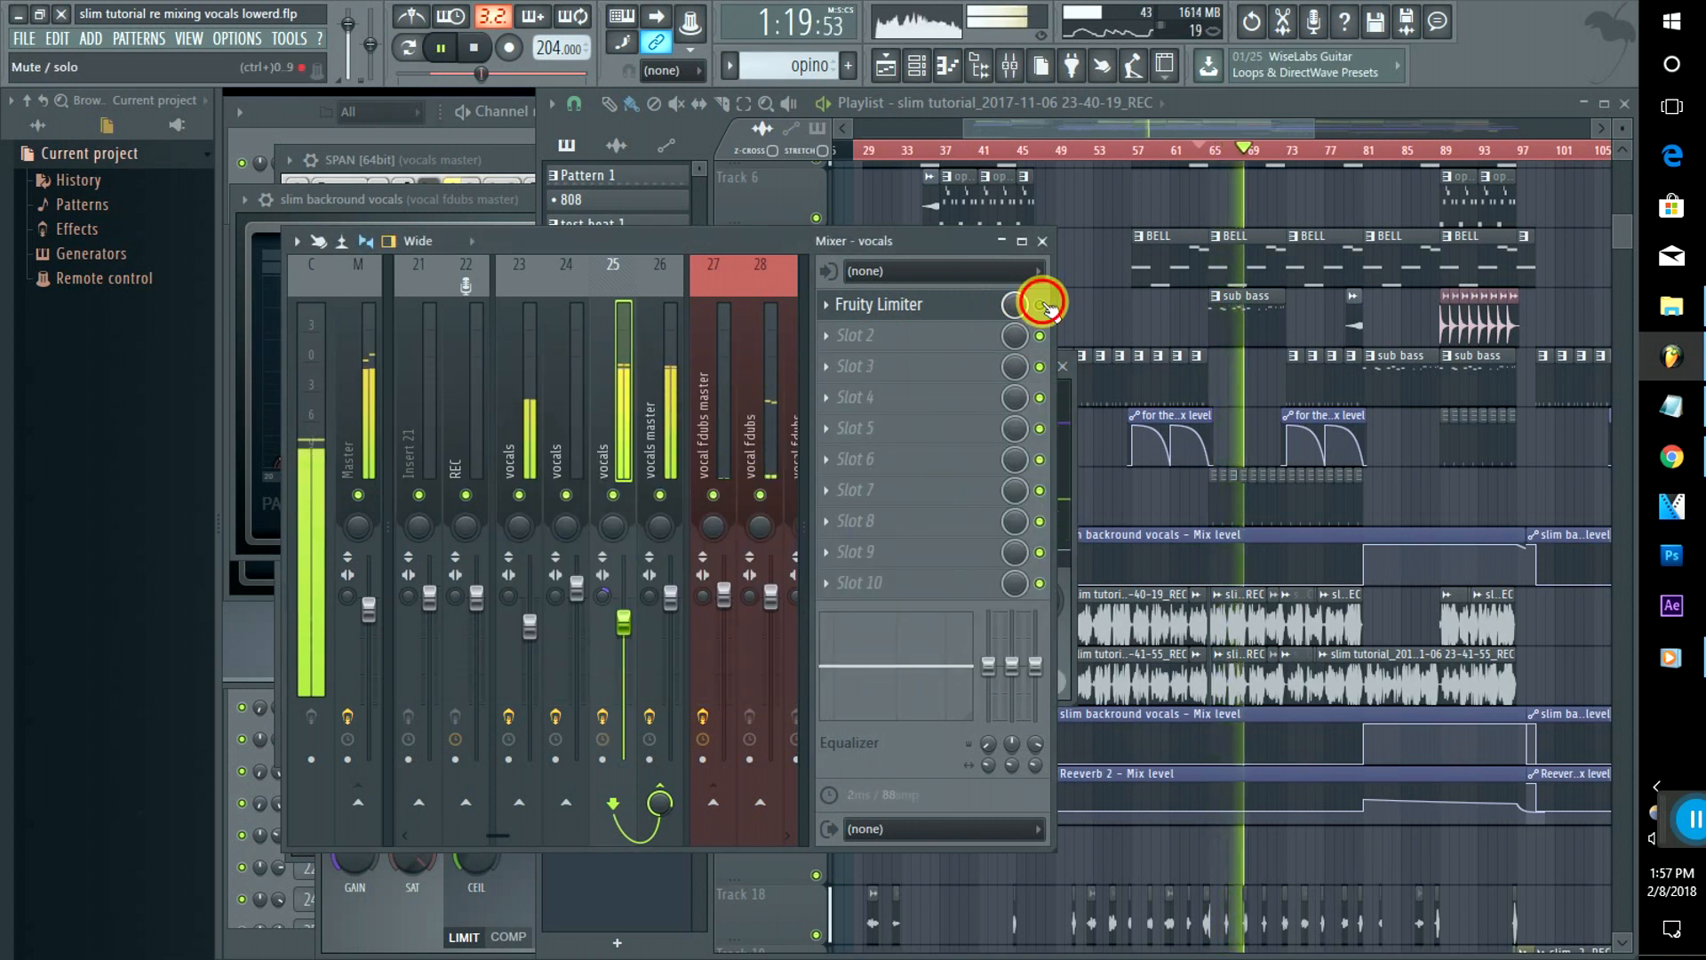
right_click(613, 494)
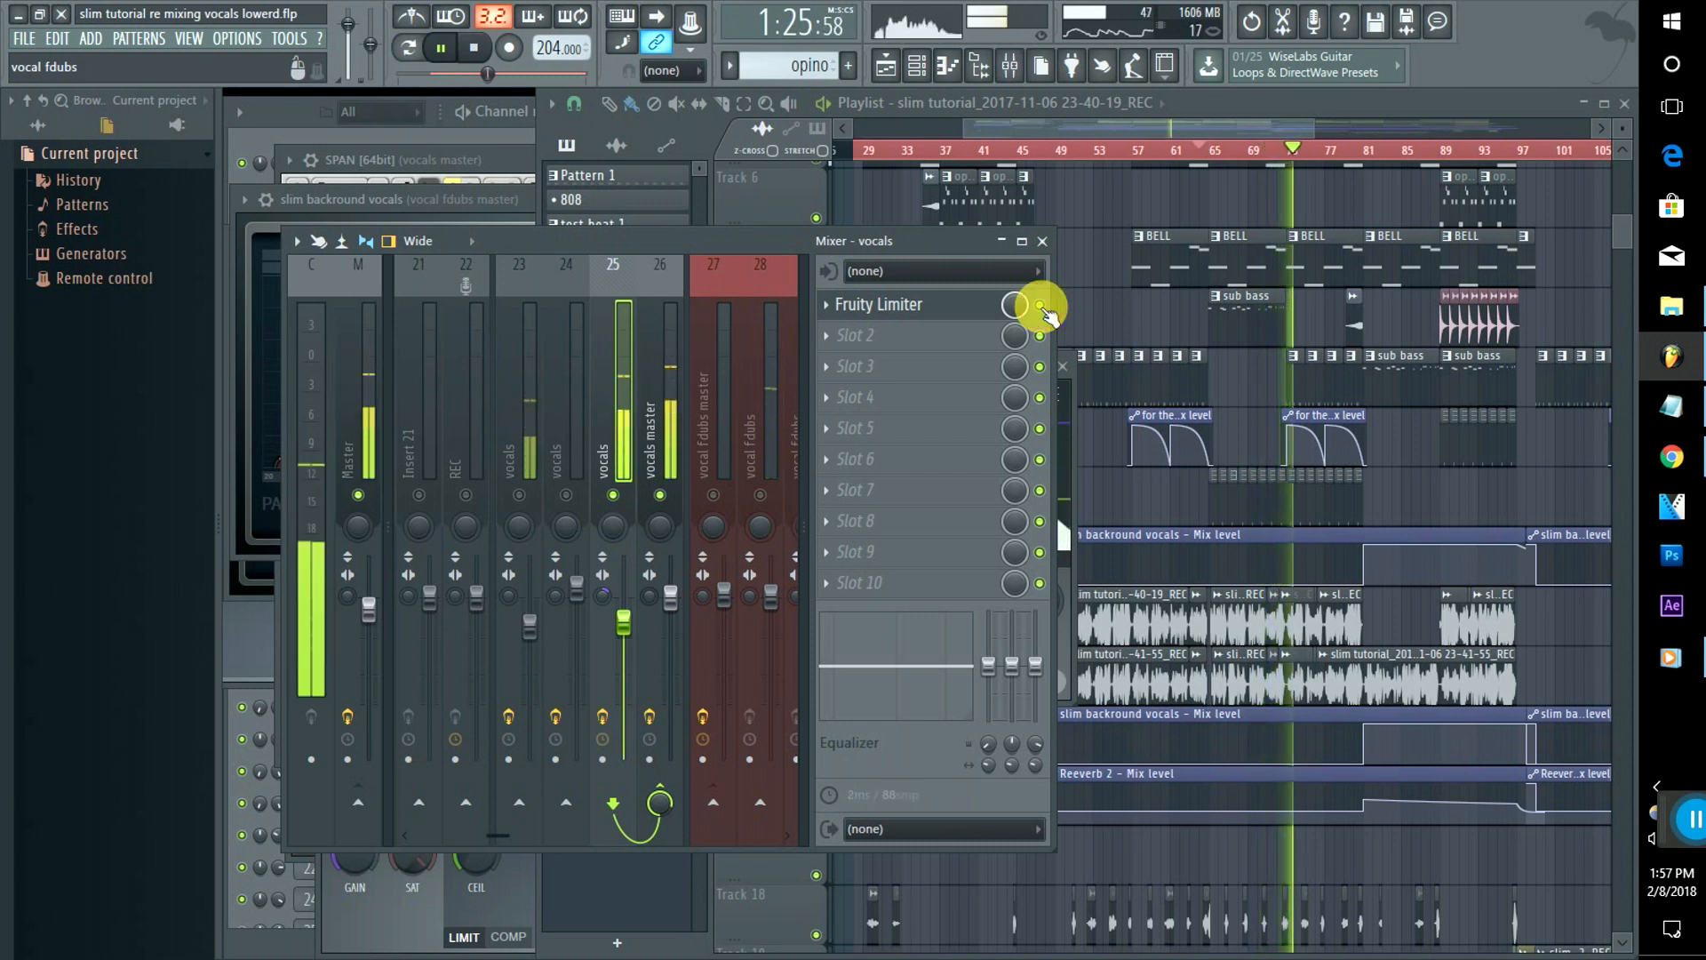
click(1041, 306)
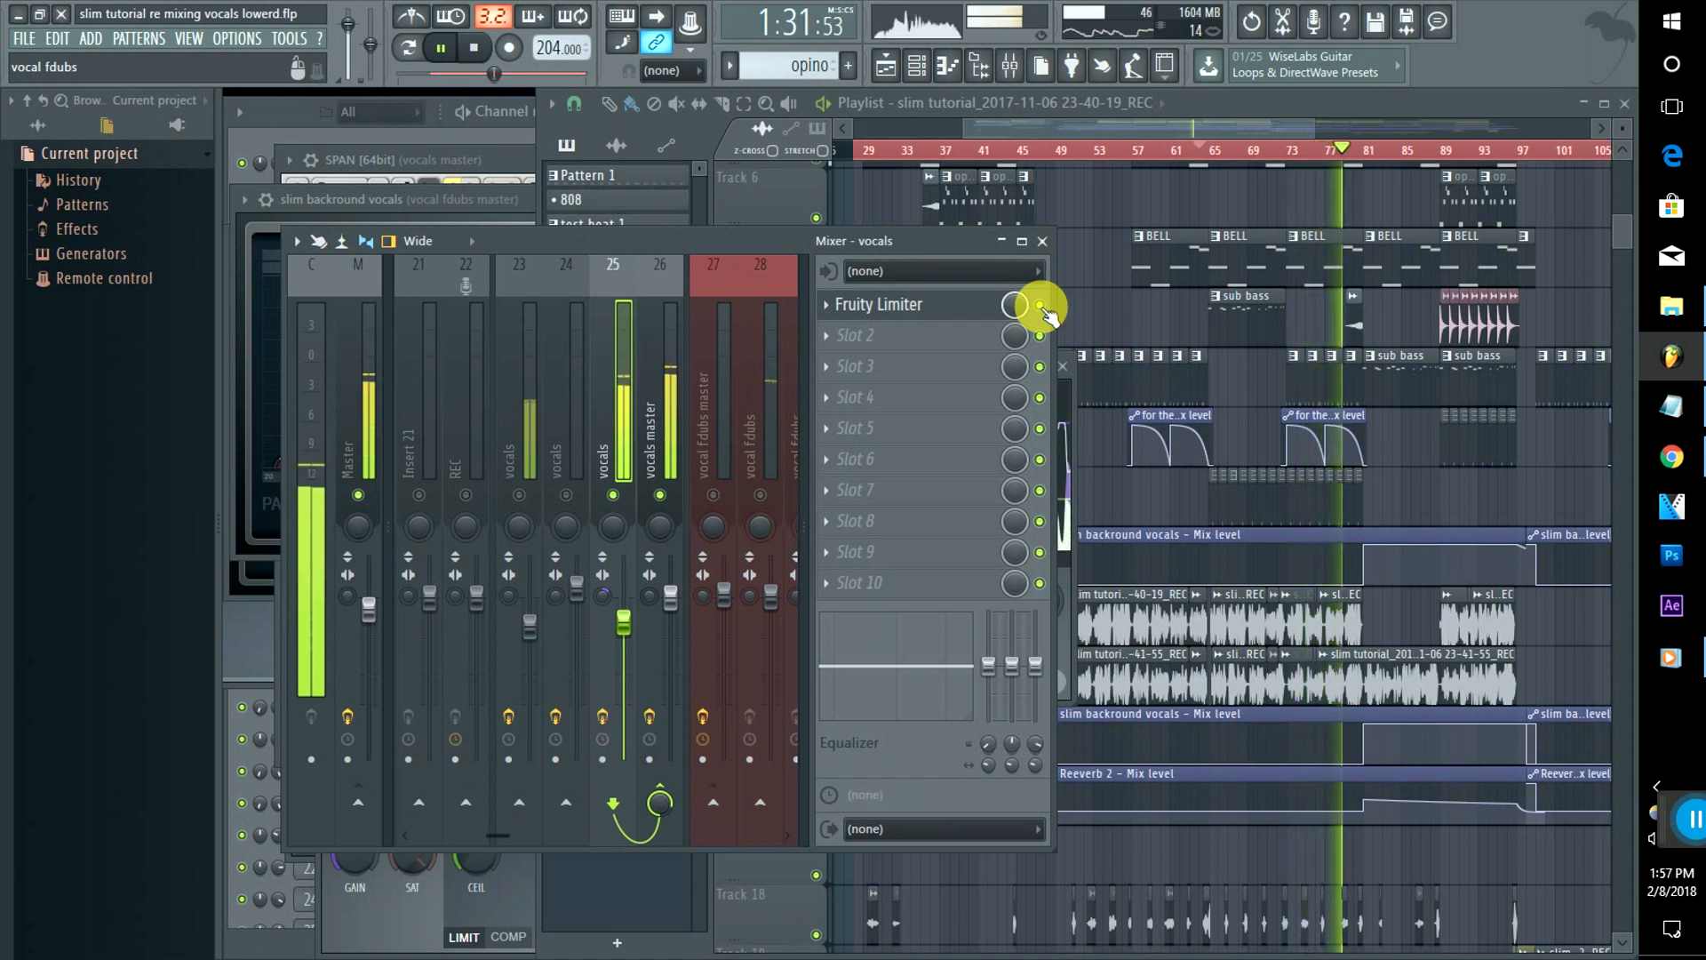
key(space)
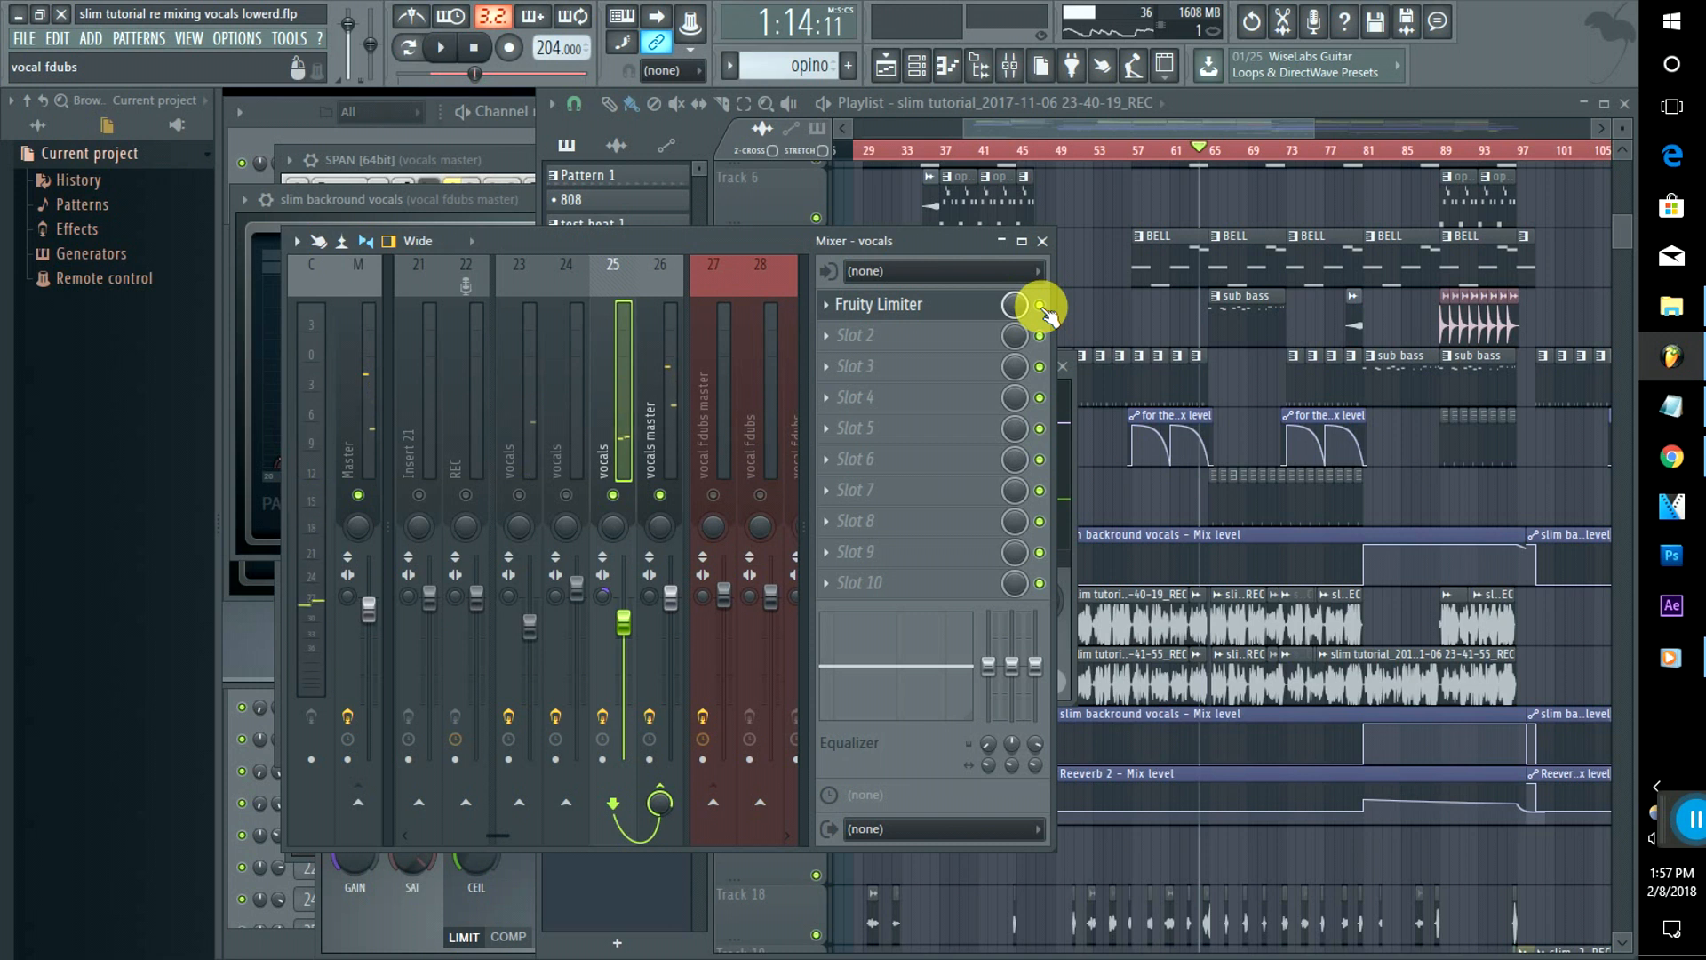
Step: Open the SPAN analyzer and Fruity Limiter on the vocals master insert and play the song to examine its limiting
click(658, 405)
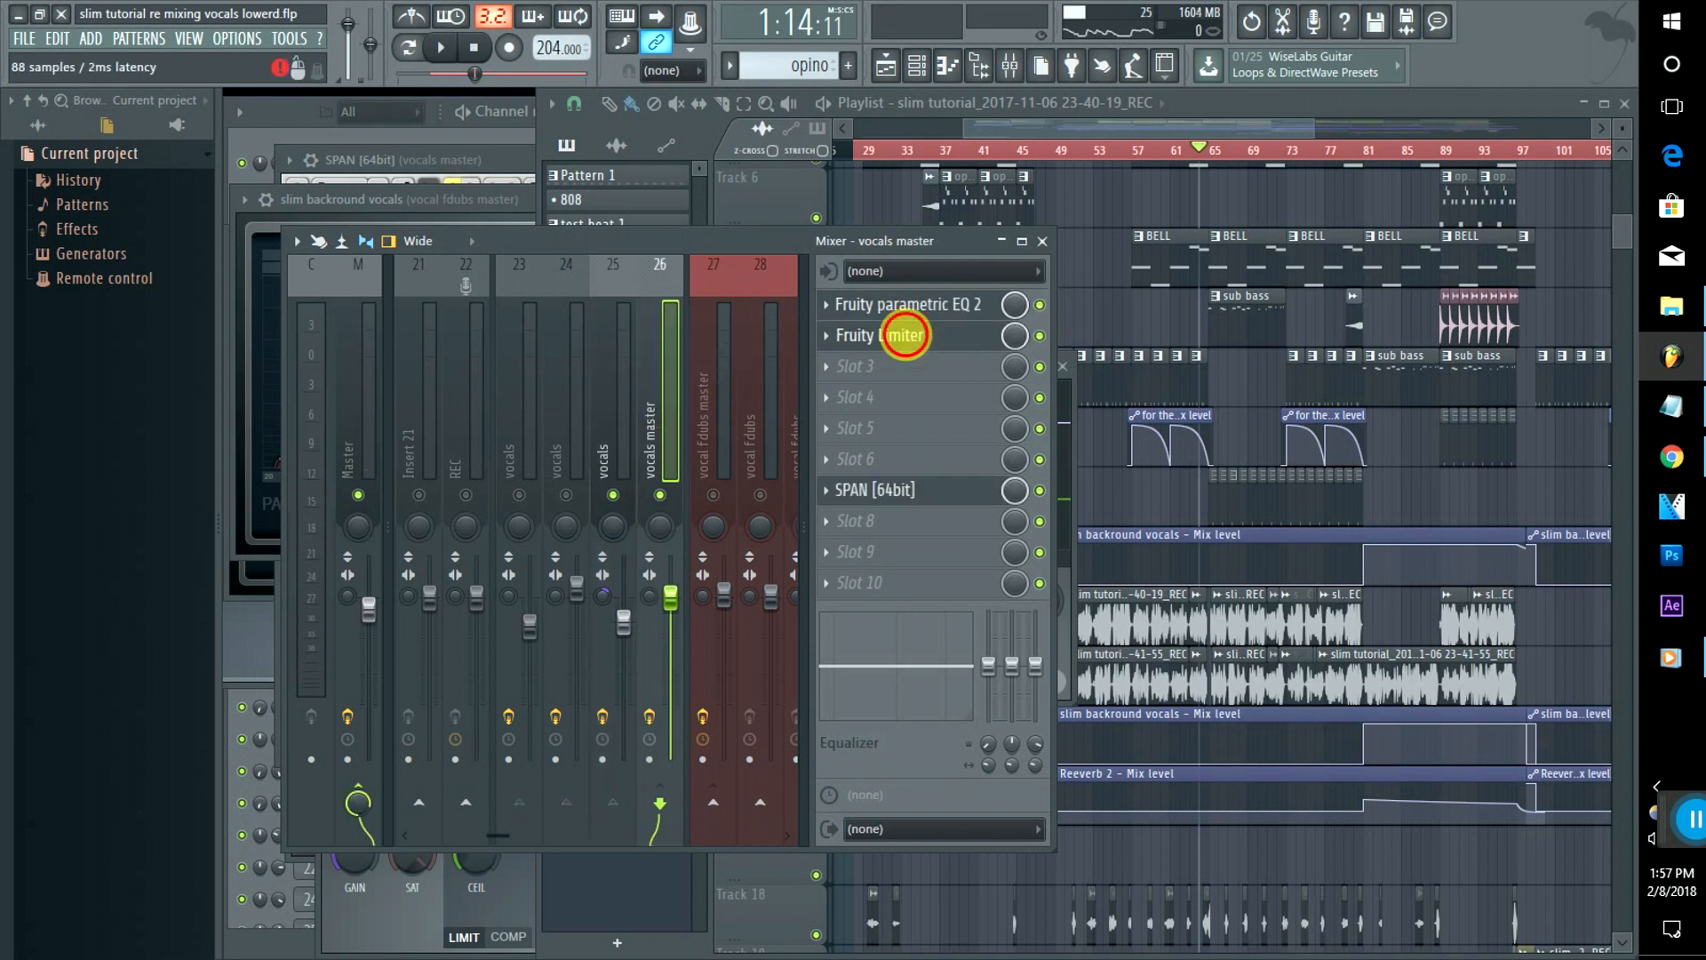
click(904, 334)
drag(969, 179, 1021, 466)
click(875, 335)
key(space)
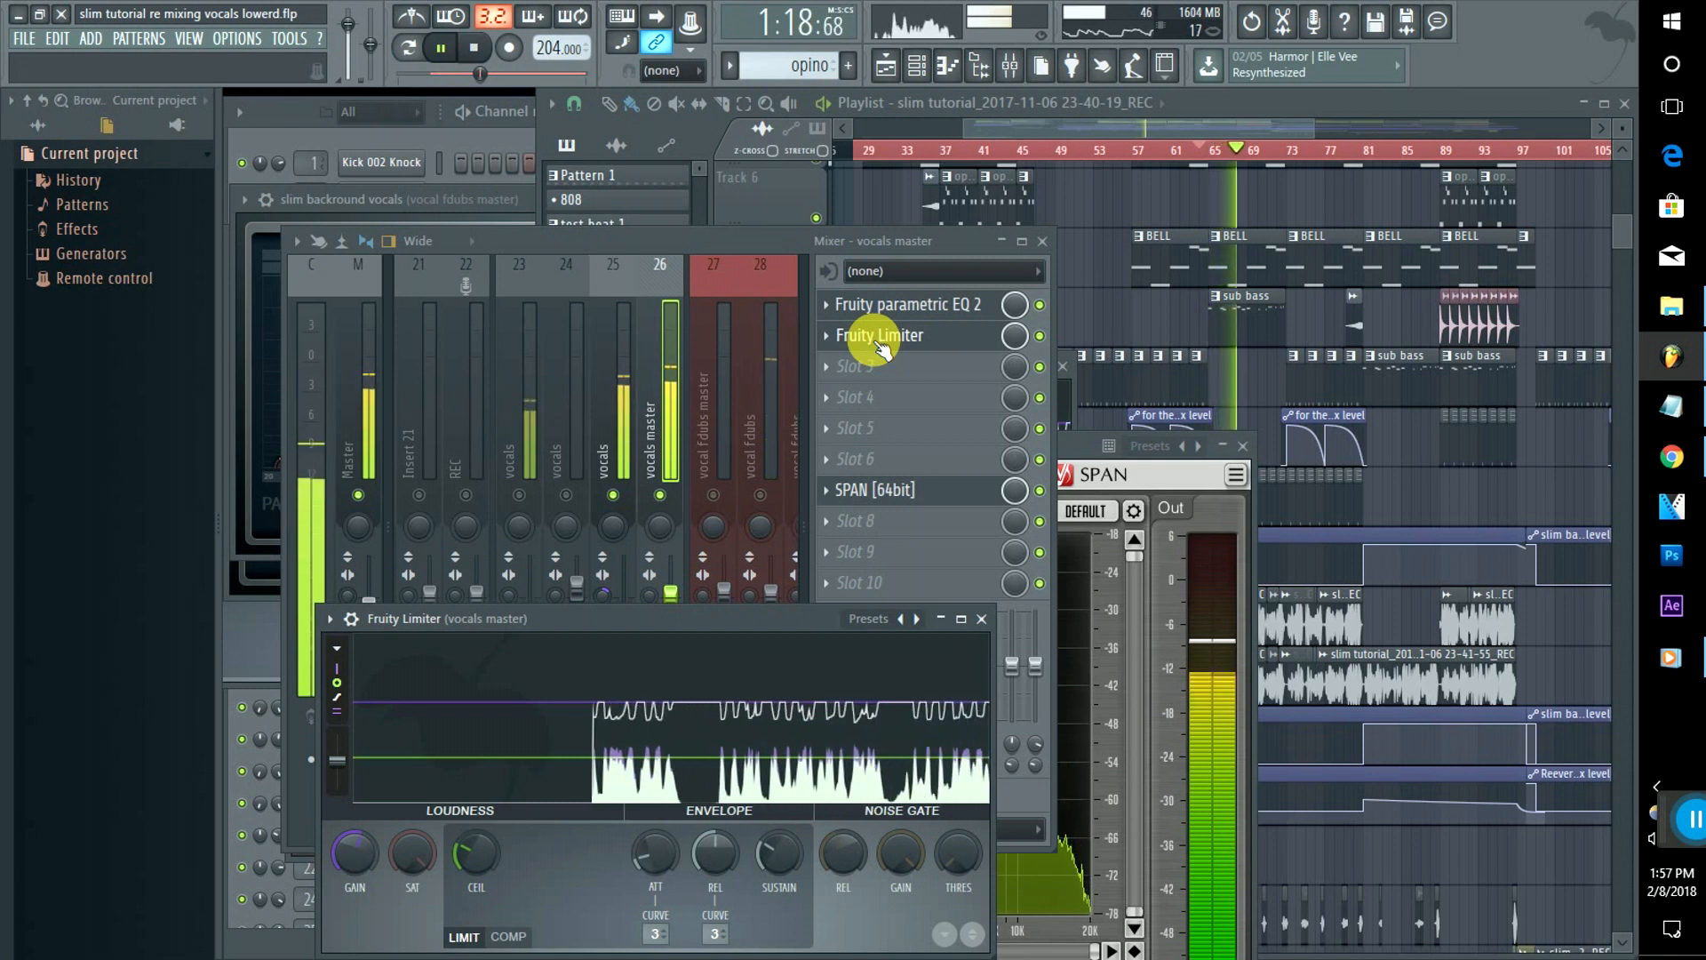
key(space)
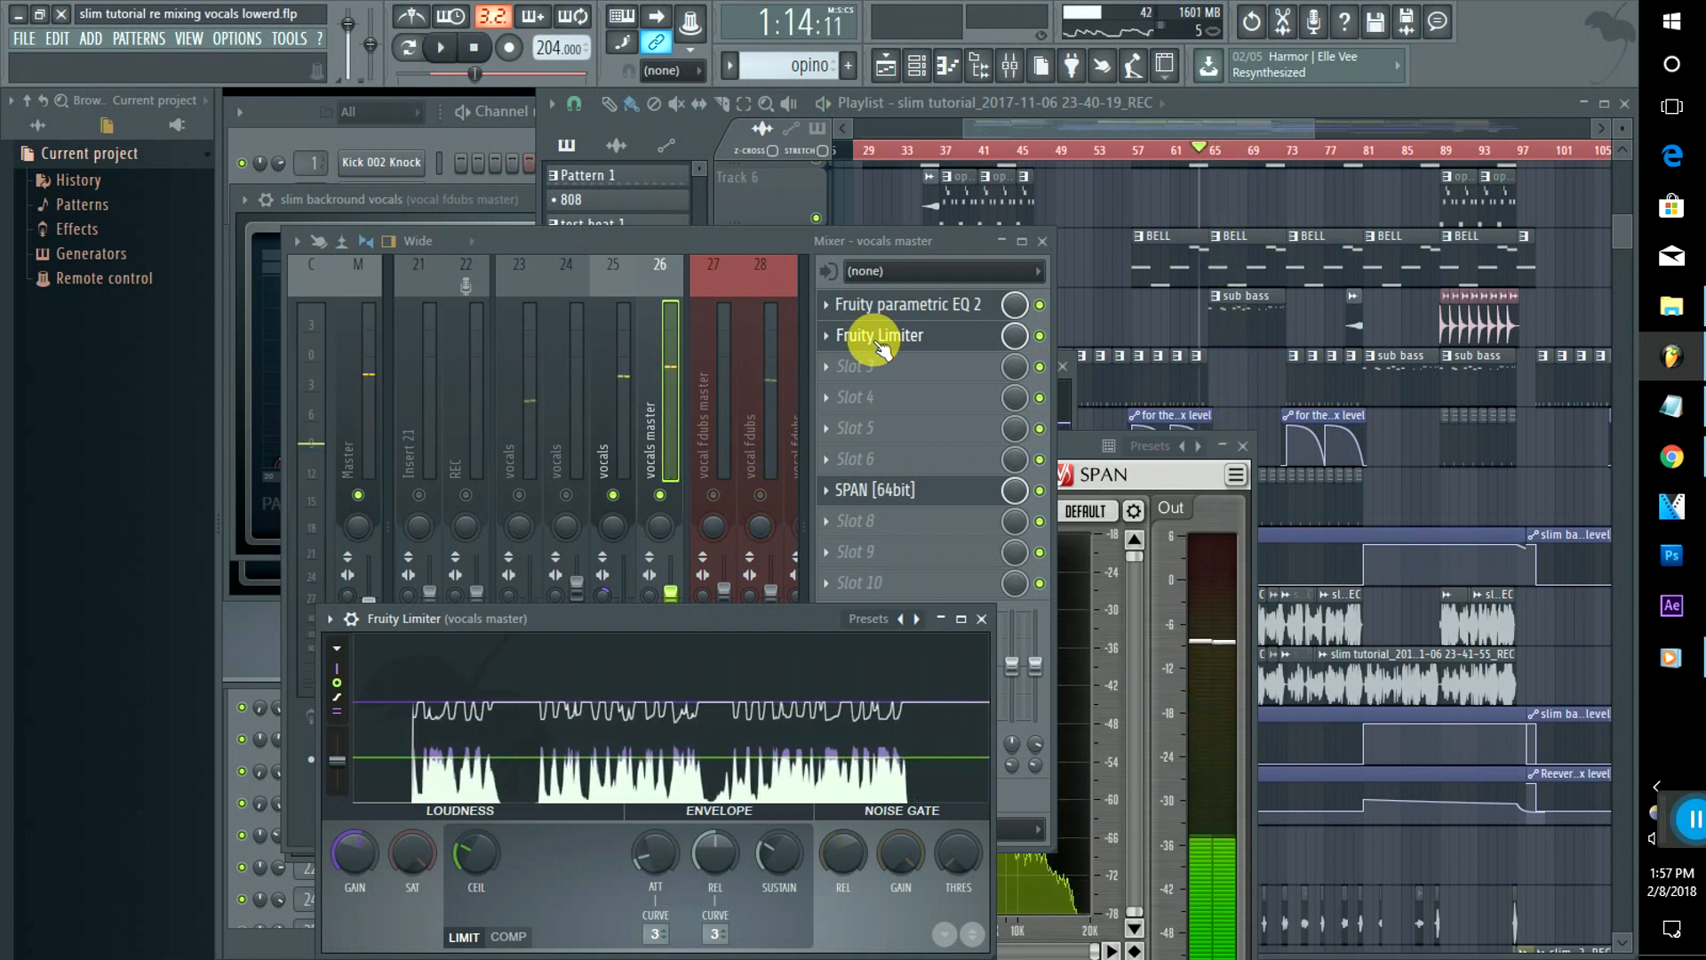
Step: In the vocals master's Fruity parametric EQ 2, pull the band 1 low shelf down to minimum gain at 54 Hz and audition it
click(904, 305)
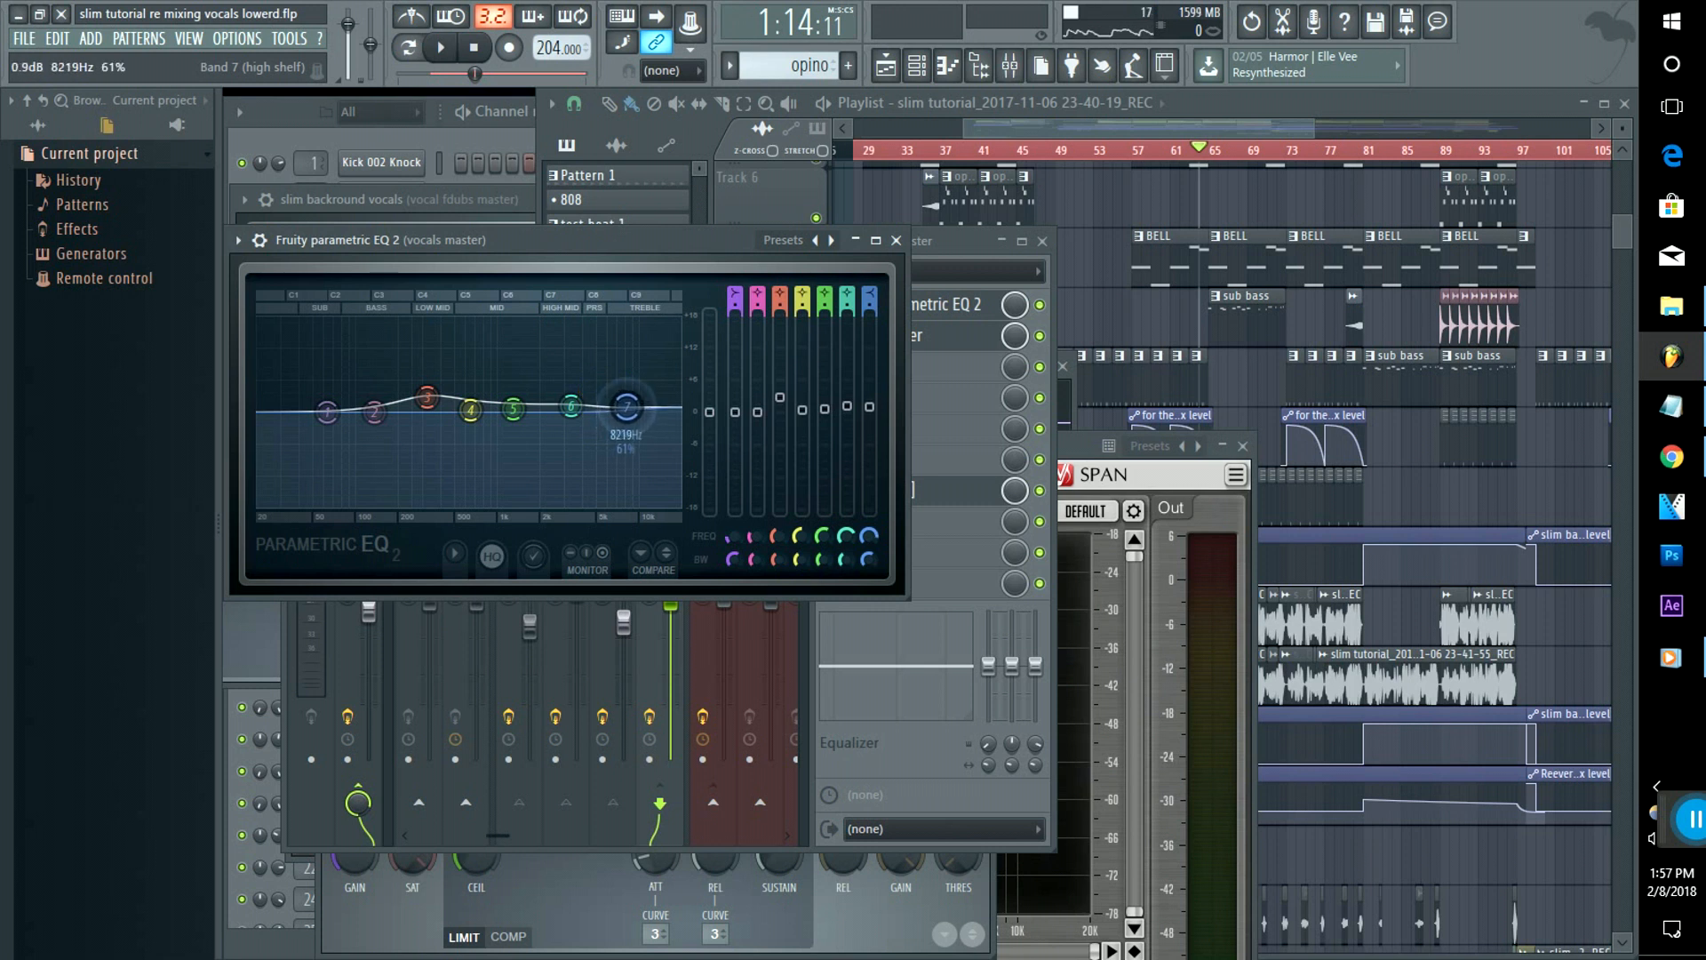
drag(327, 412, 331, 435)
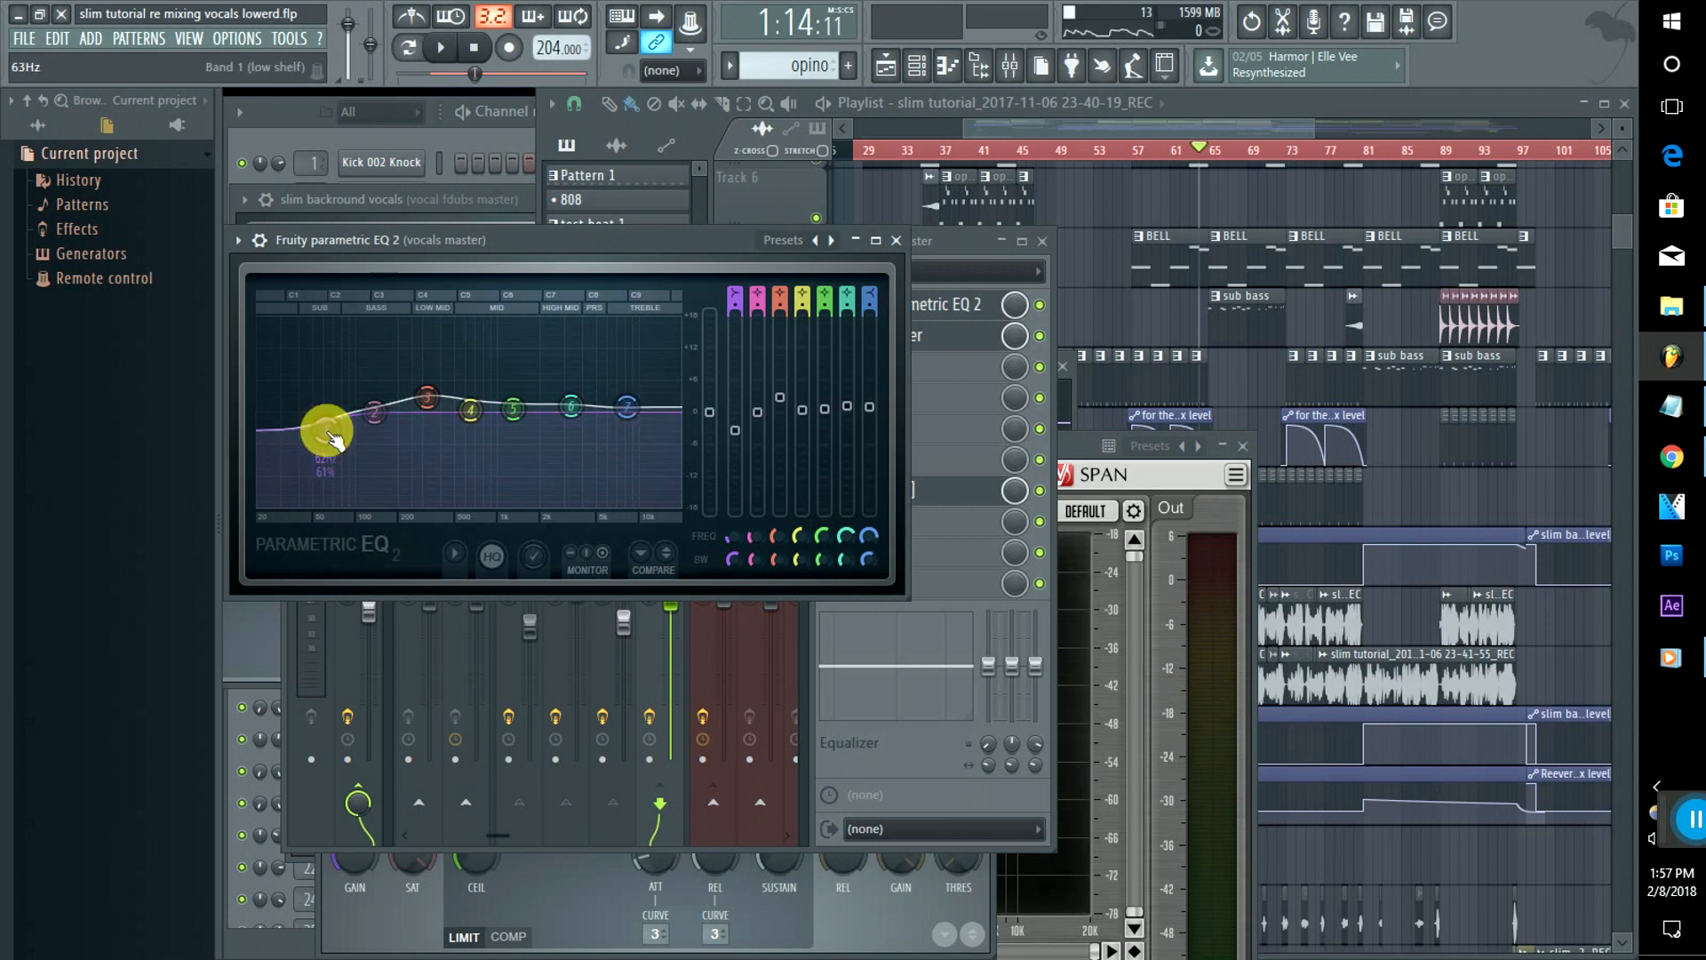
key(space)
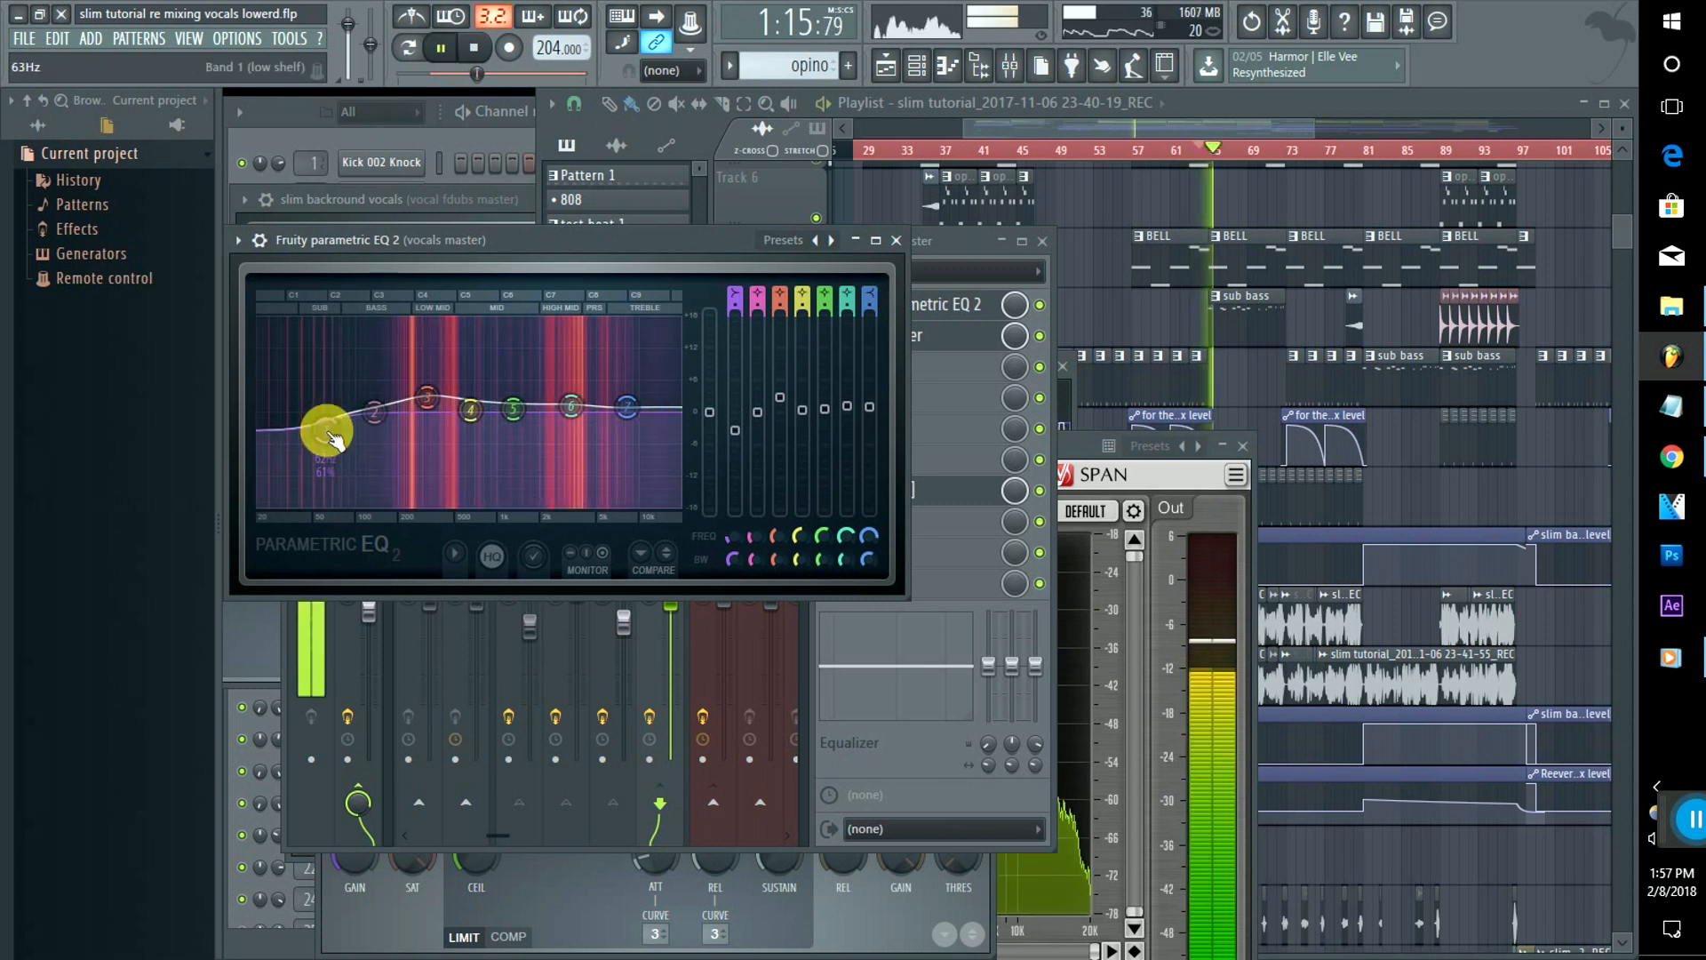
key(space)
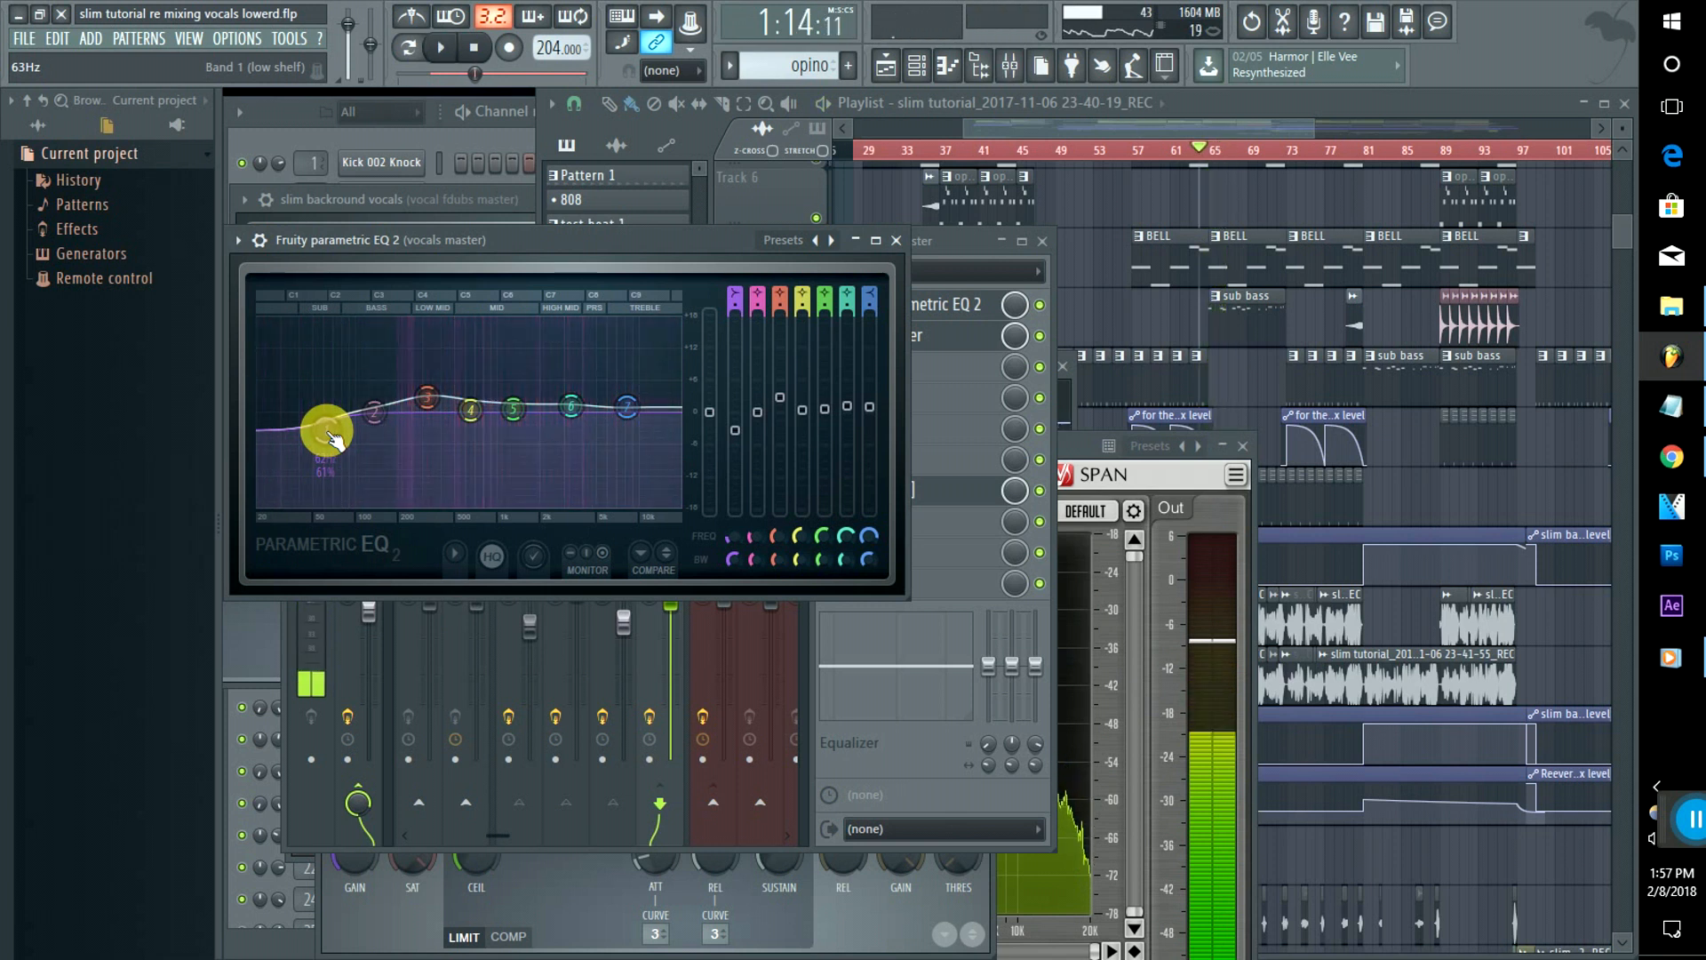
drag(333, 437, 317, 509)
key(space)
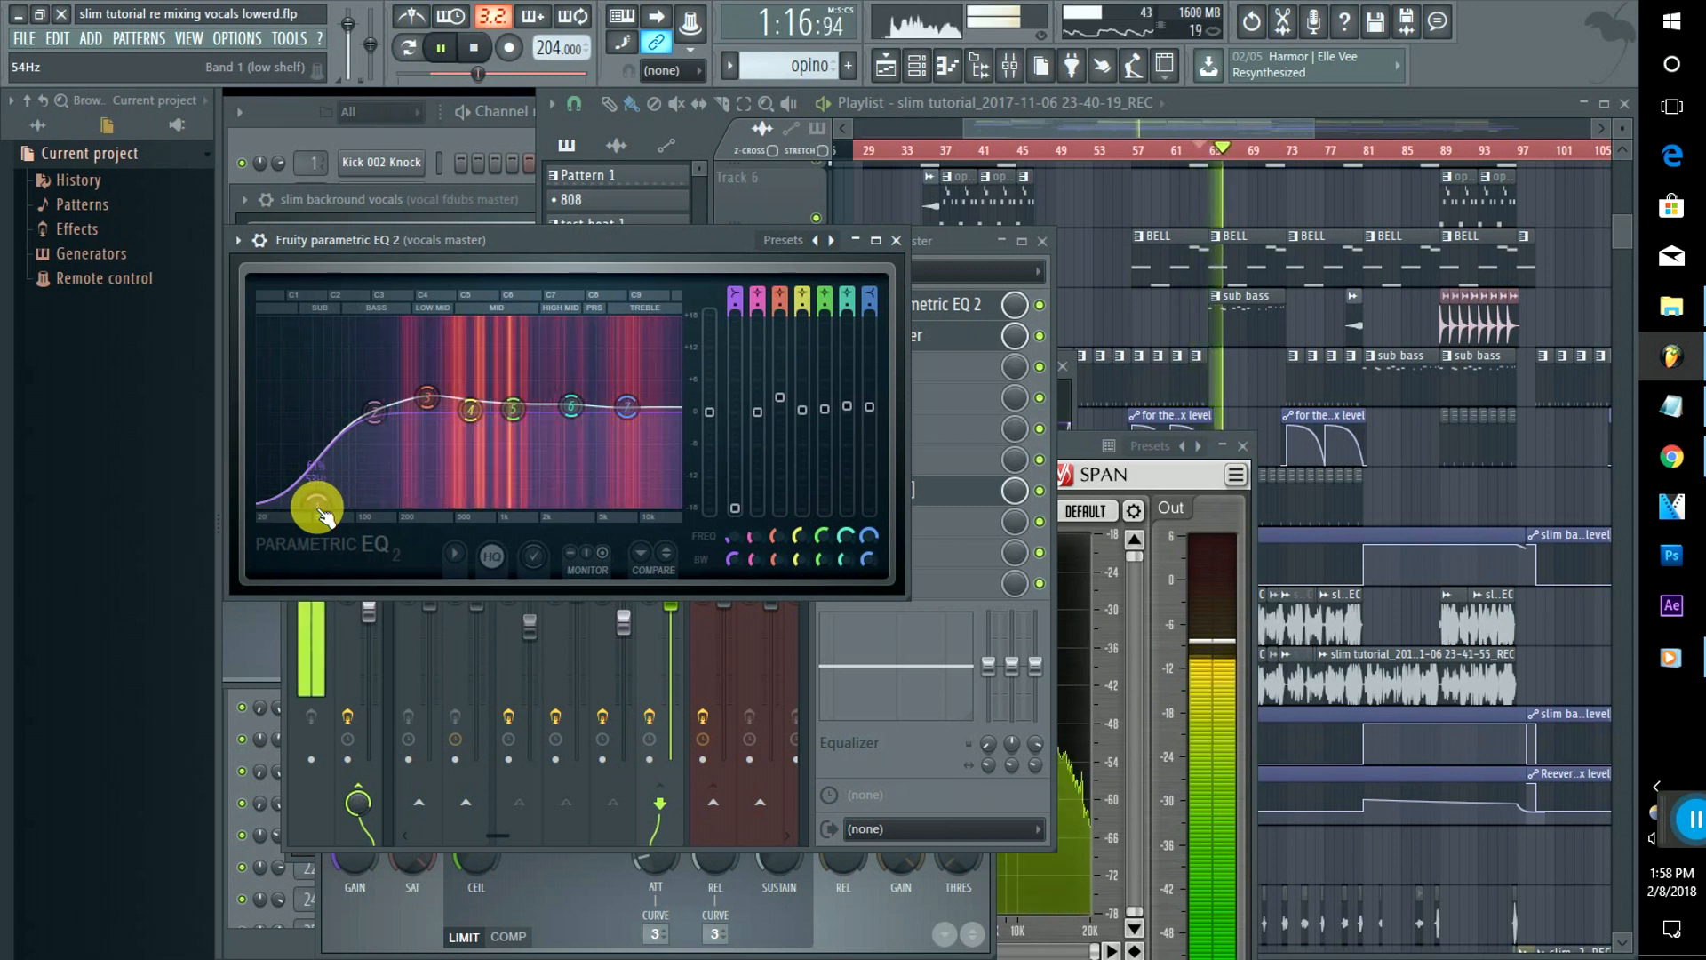
key(space)
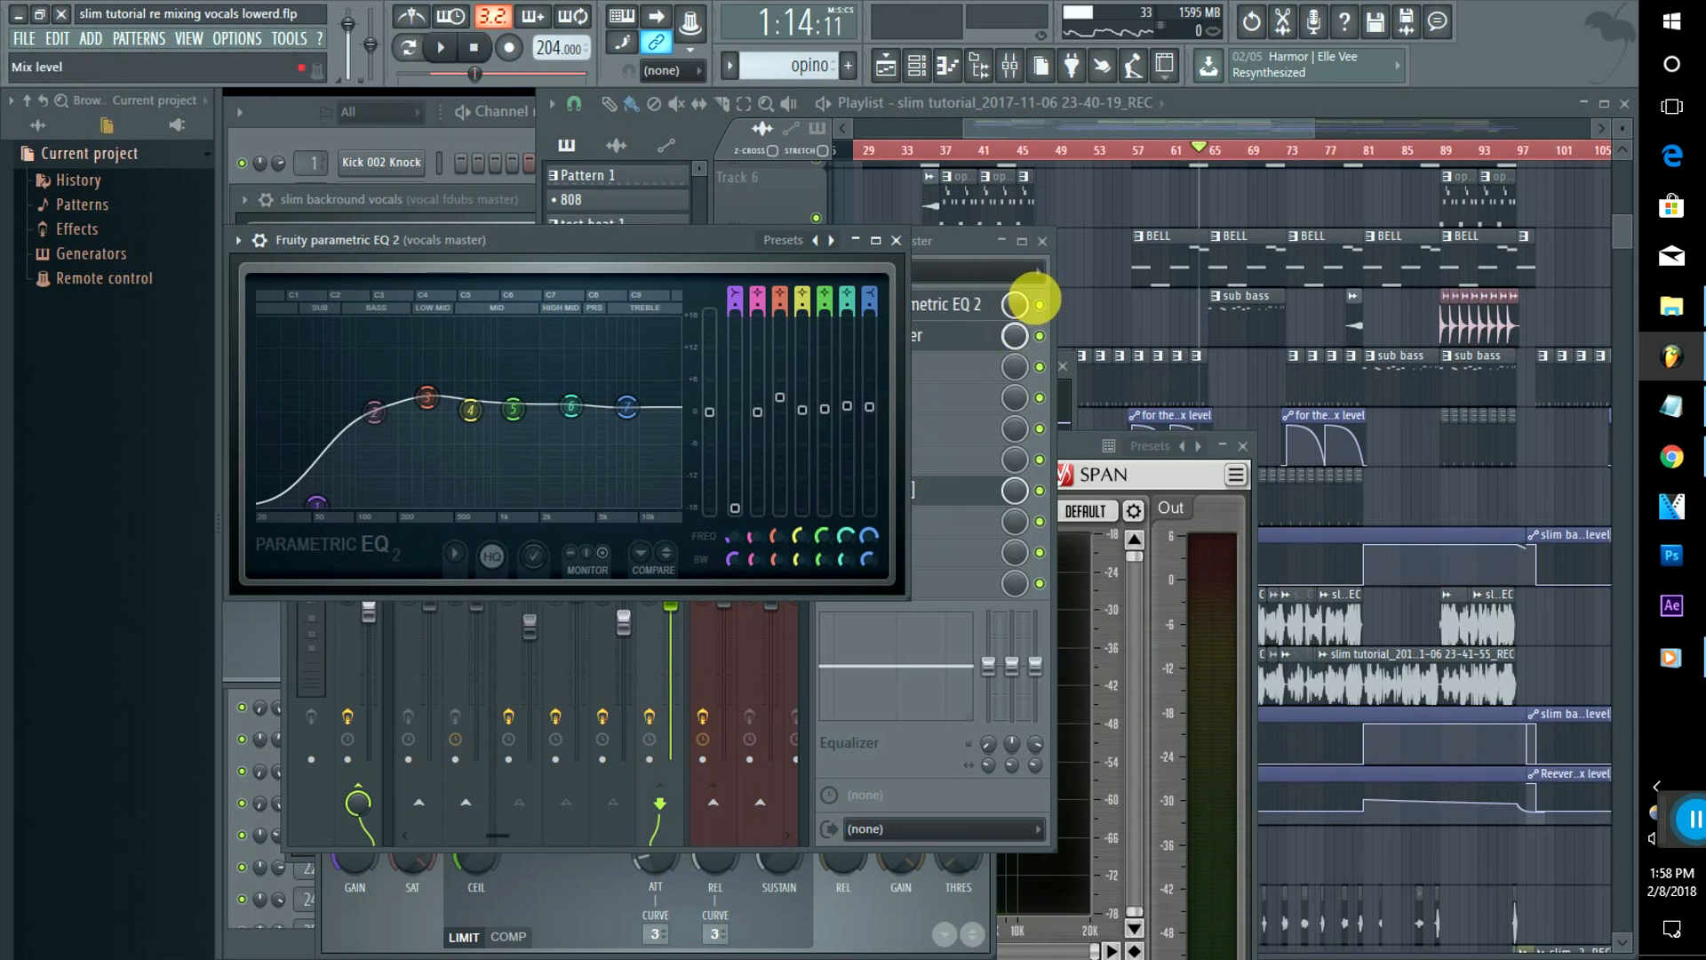
Step: Bypass the vocals master's Fruity parametric EQ 2 and Fruity Limiter, and examine the unprocessed vocal spectrum in SPAN during playback
click(1040, 305)
click(1040, 336)
click(924, 491)
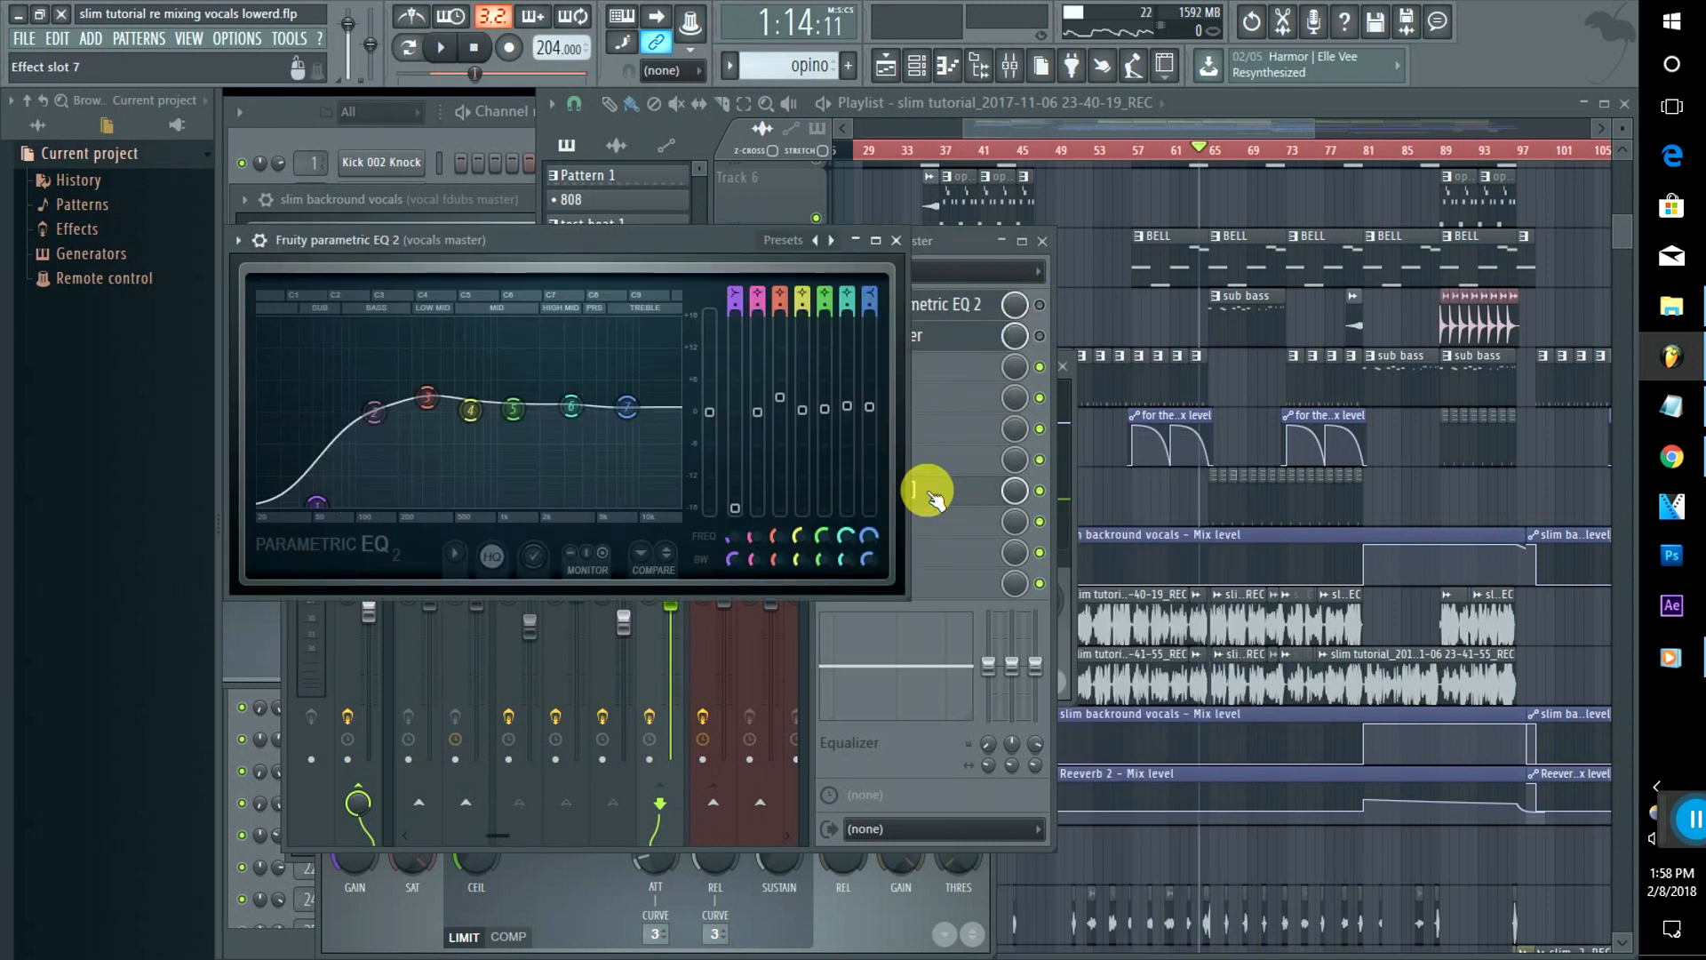
click(926, 491)
drag(928, 447, 928, 273)
key(space)
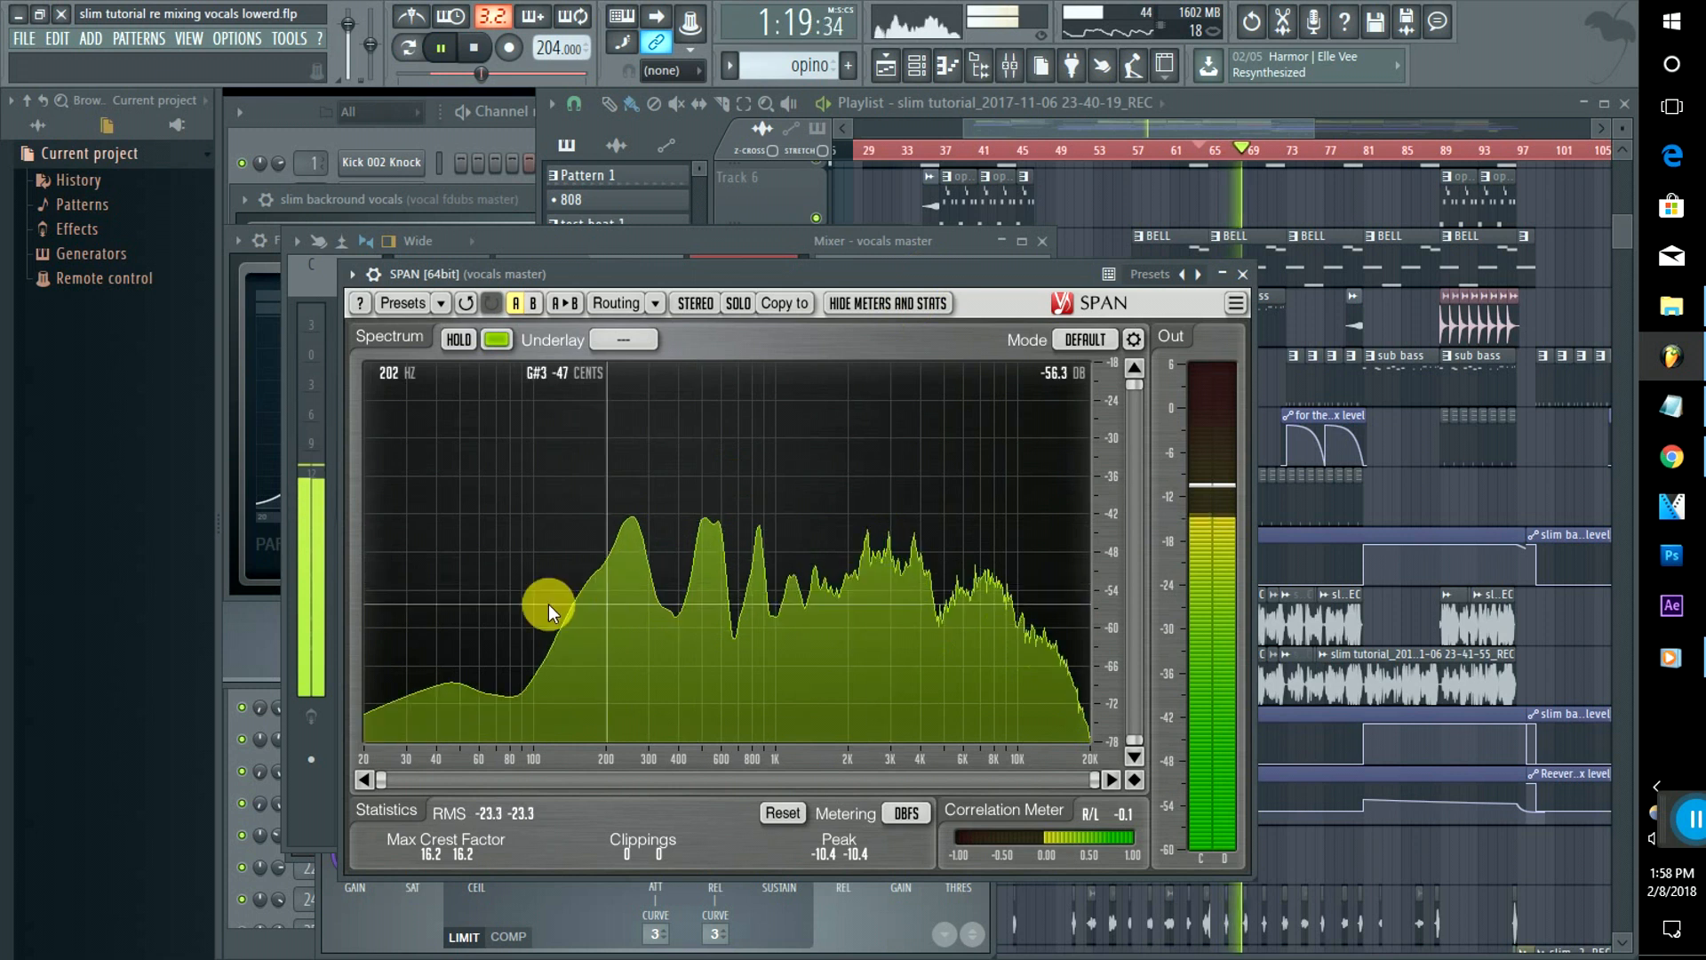
key(space)
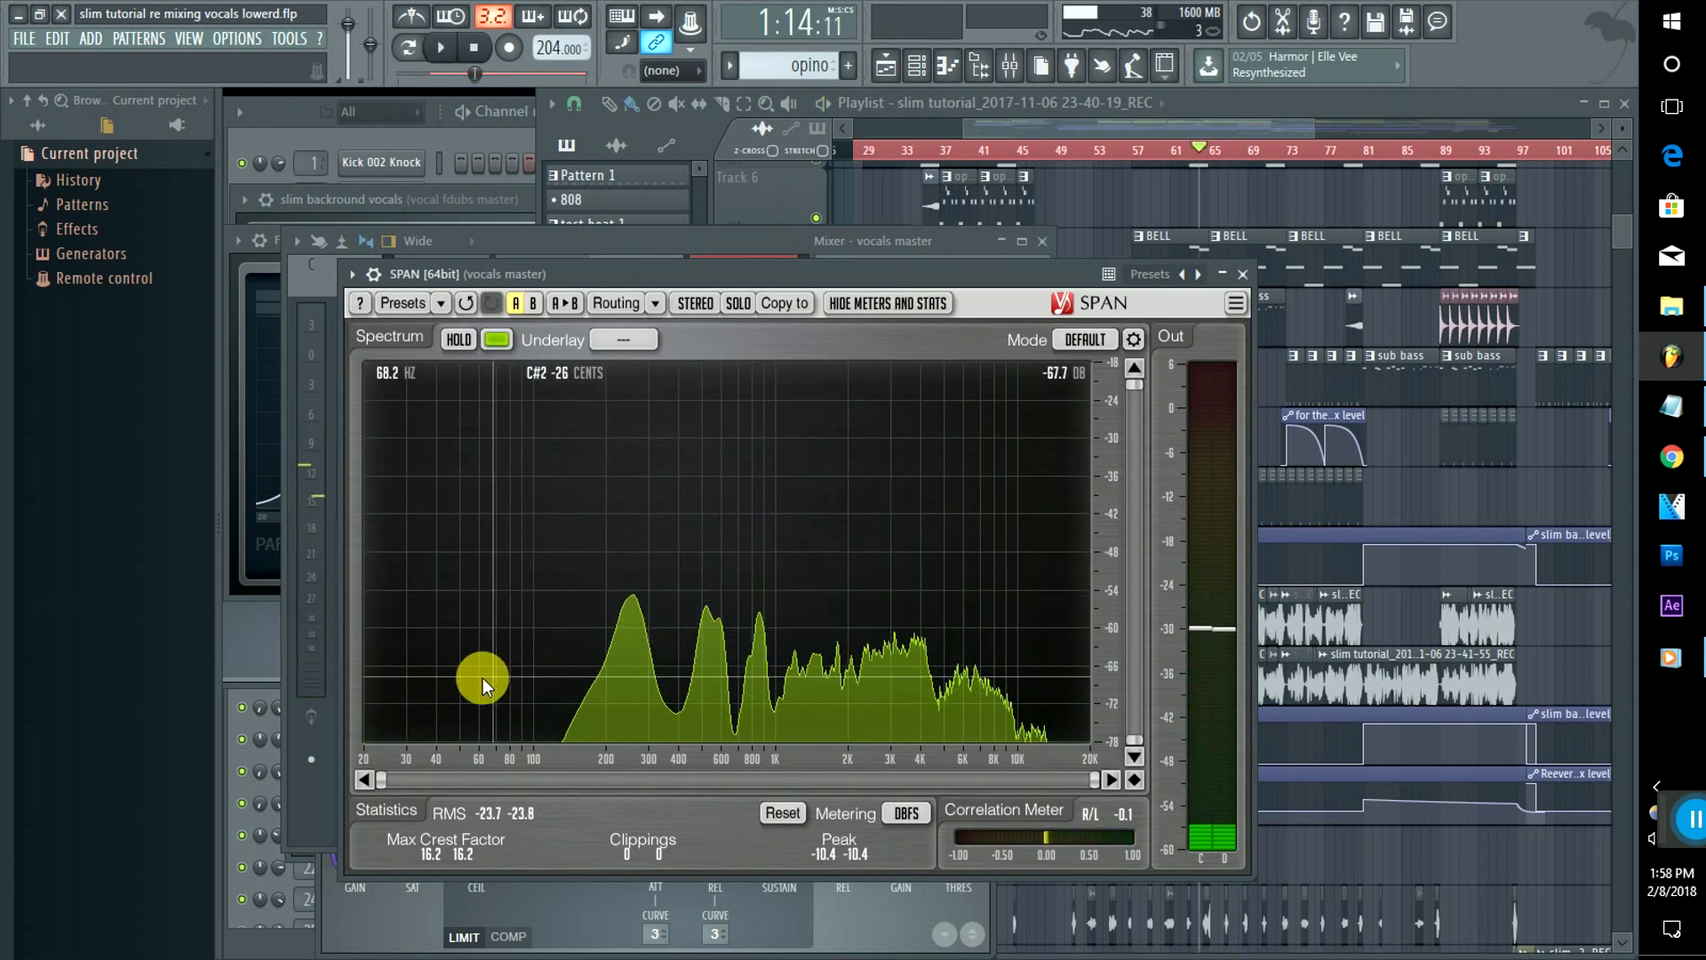
click(782, 240)
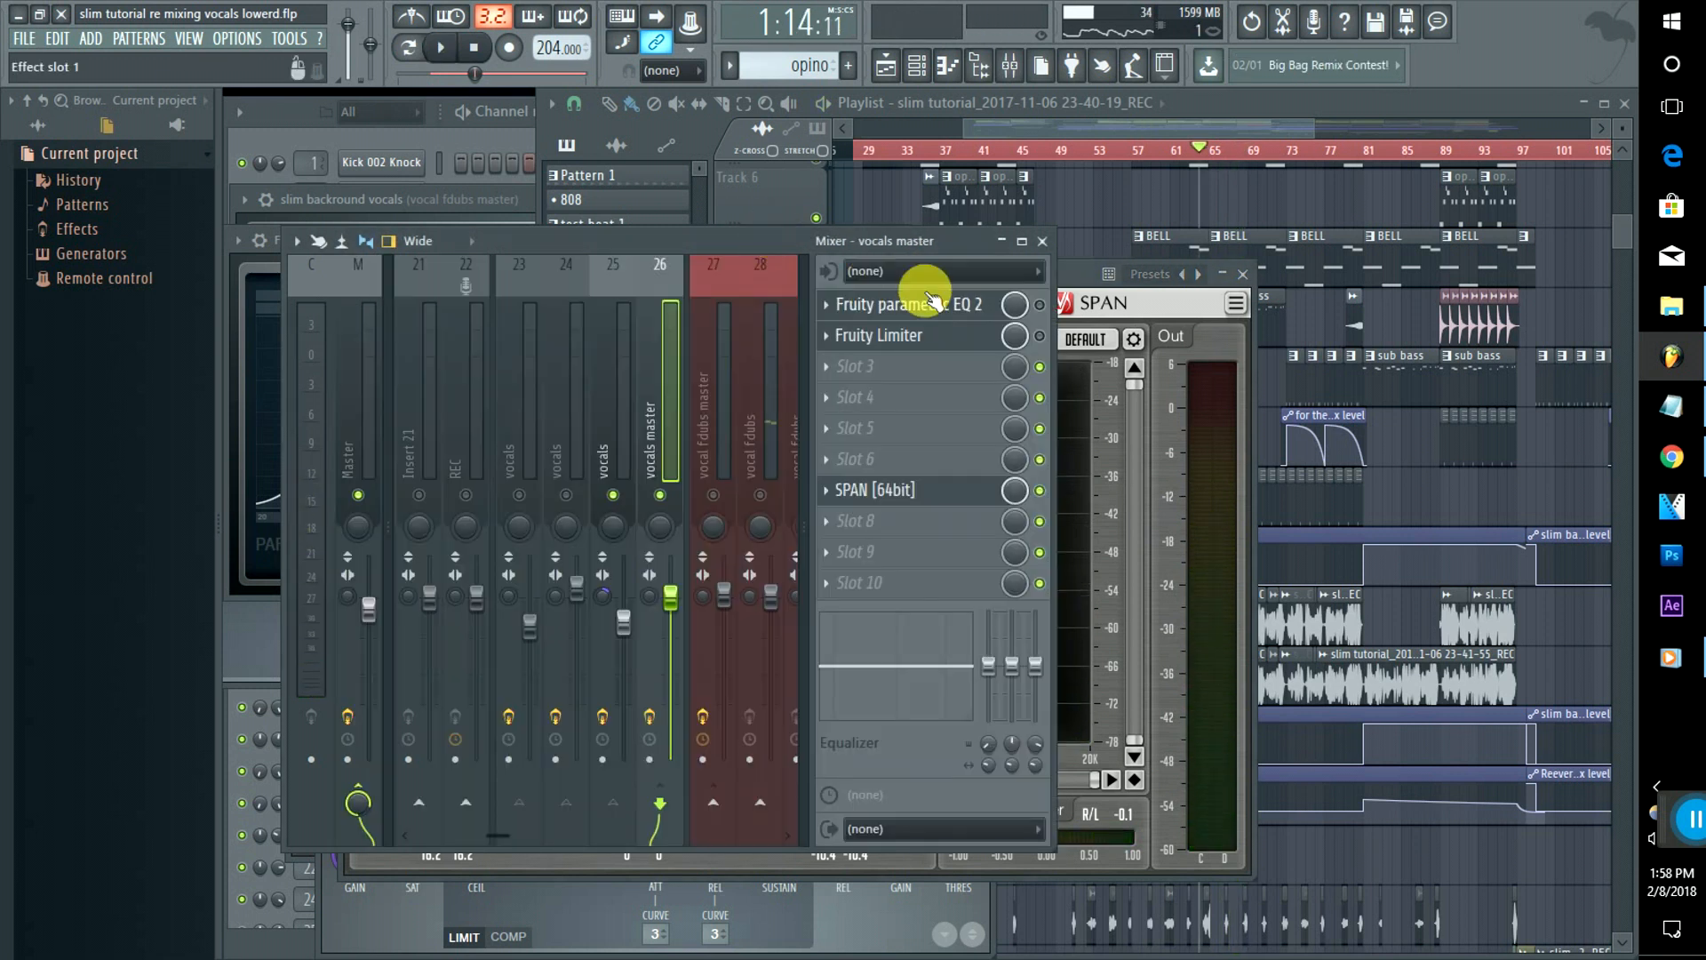
Step: Re-enable Fruity parametric EQ 2 and Fruity Limiter on the vocals master, glance at the EQ curve, and select vocals insert 25
click(1040, 304)
click(1039, 335)
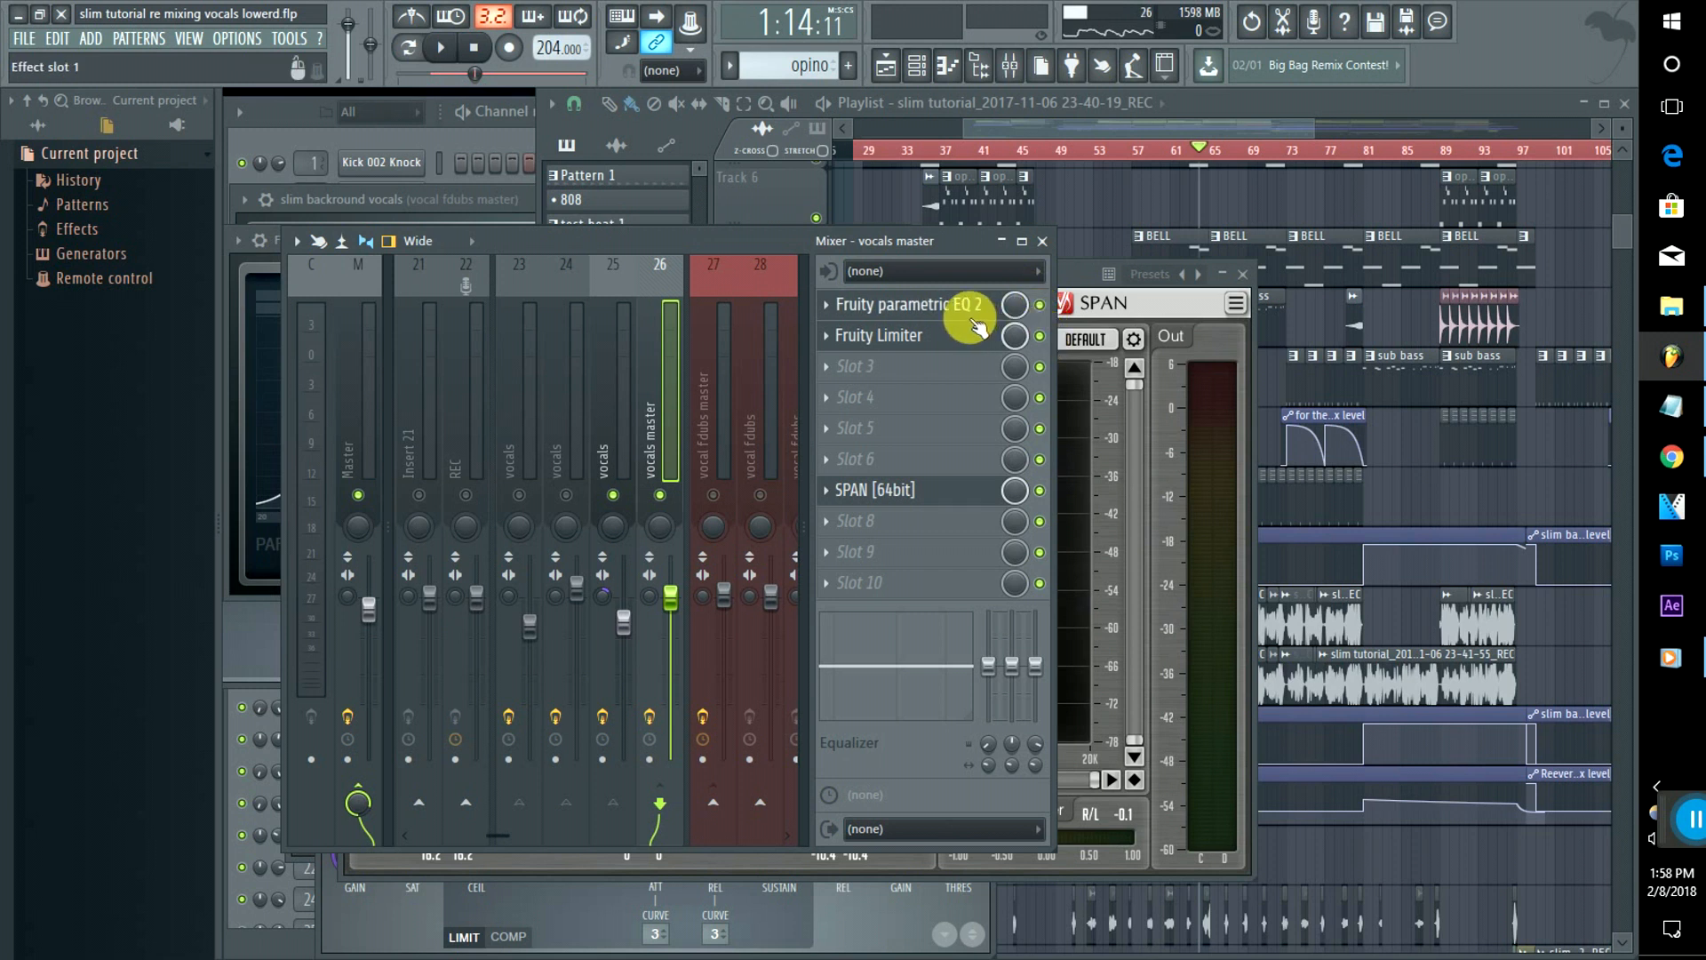
click(919, 498)
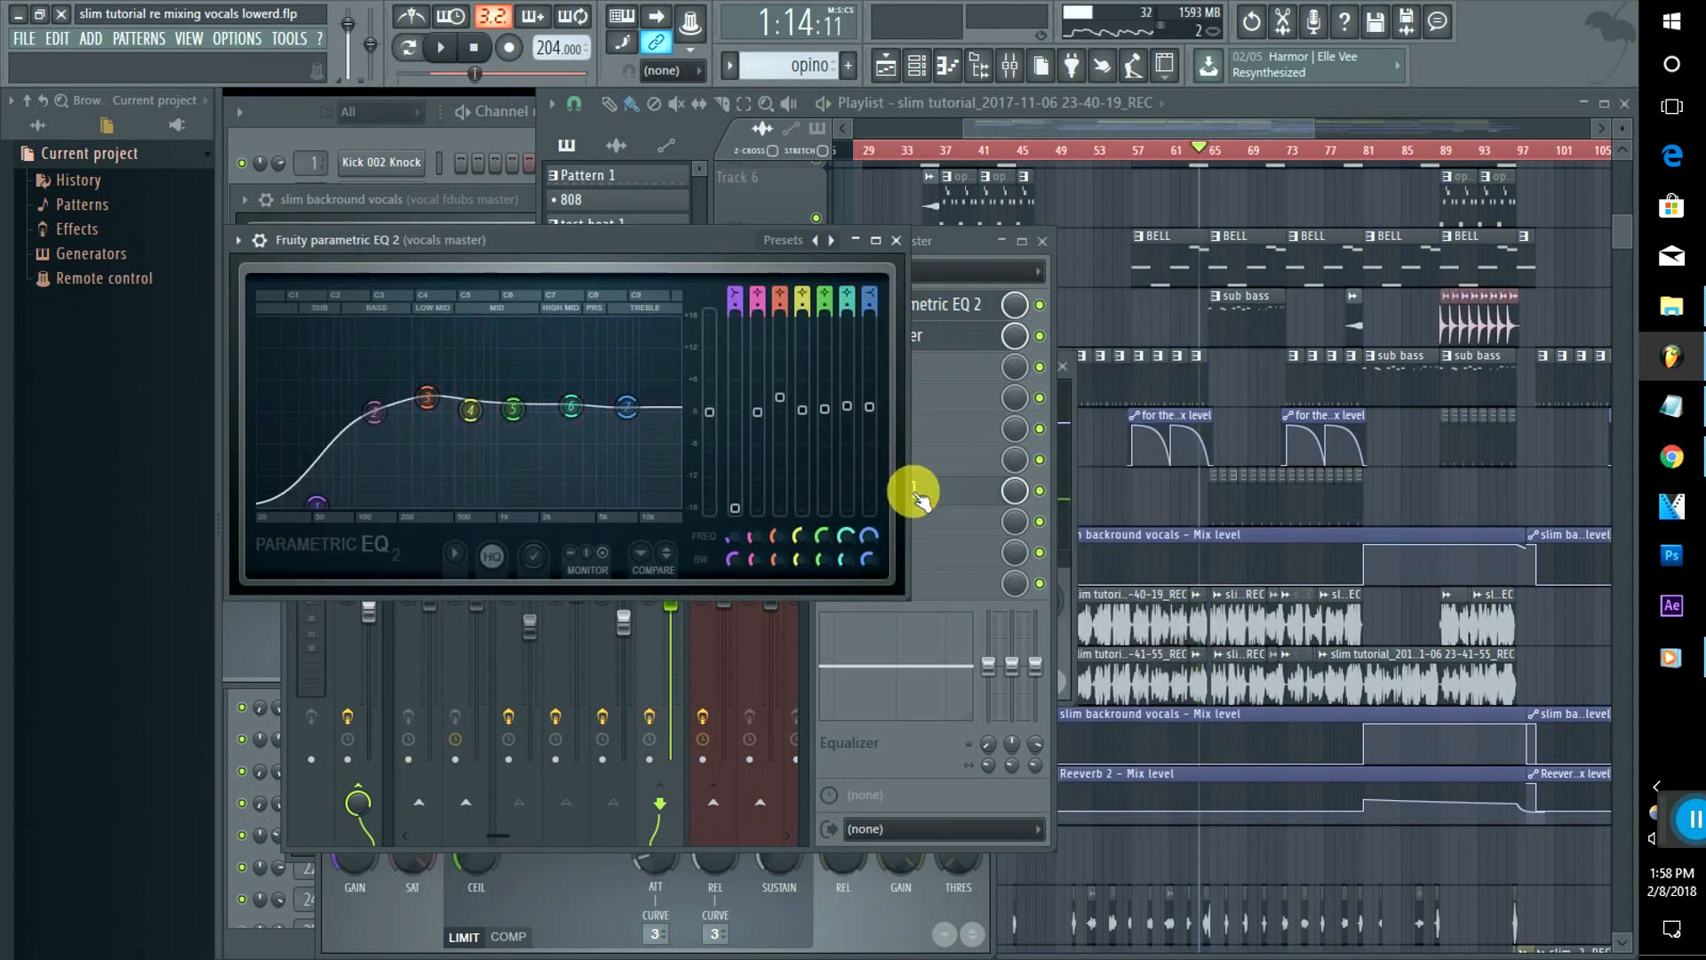
click(972, 243)
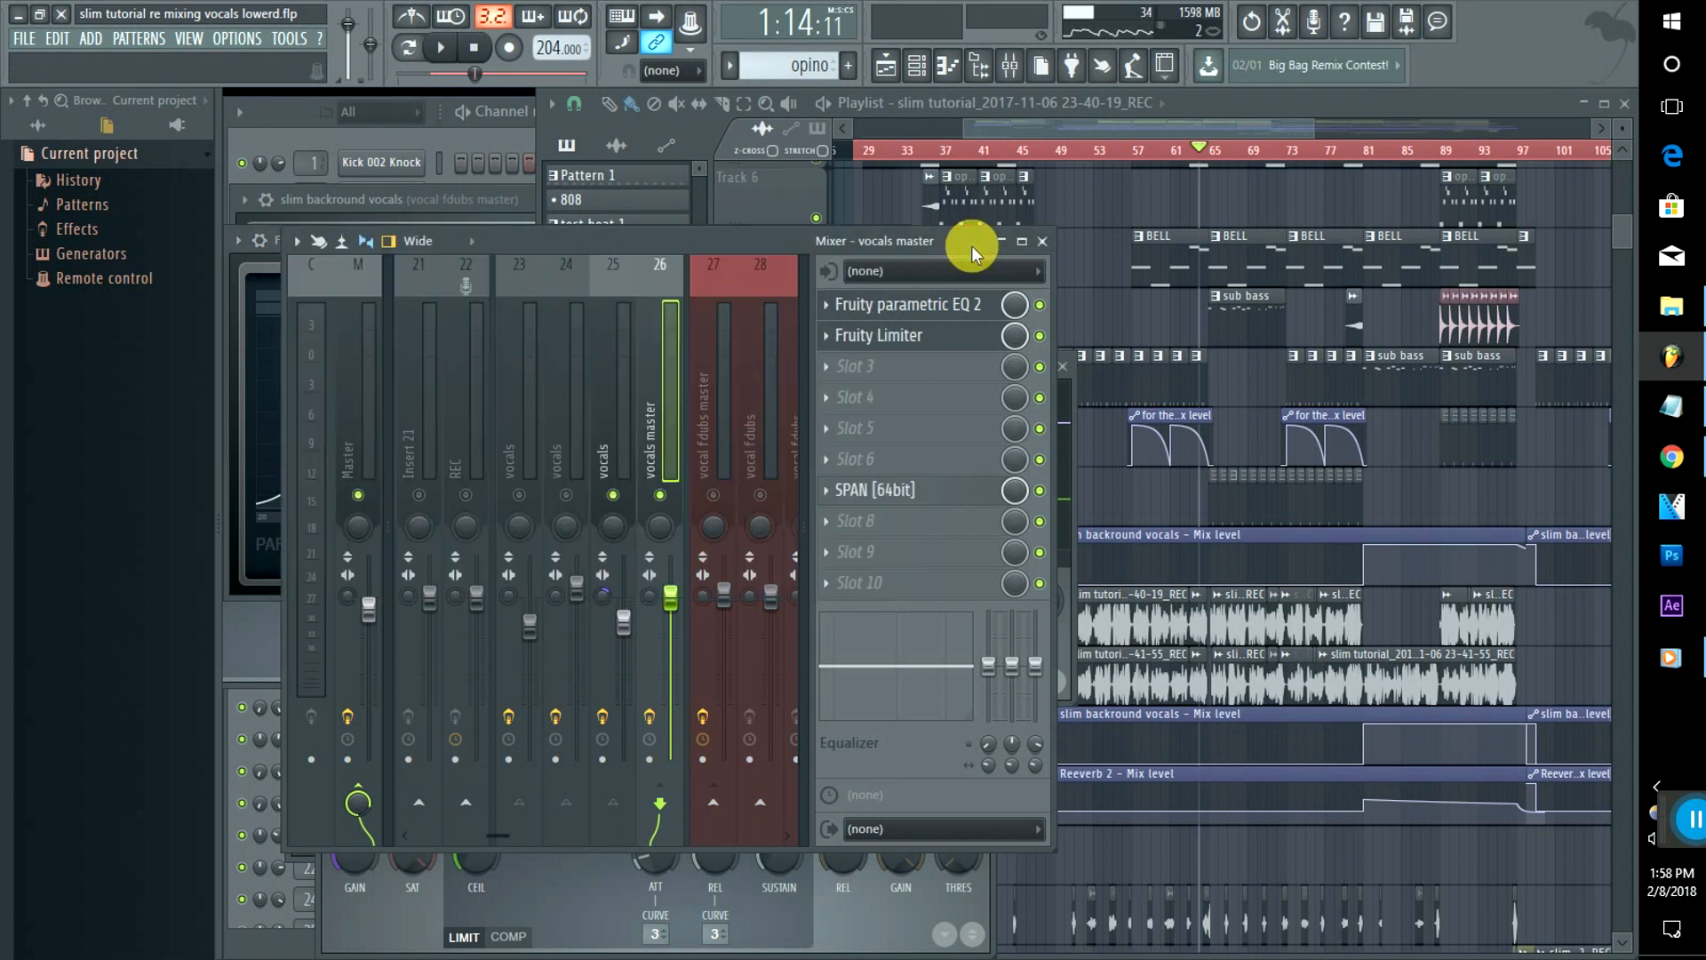
click(604, 599)
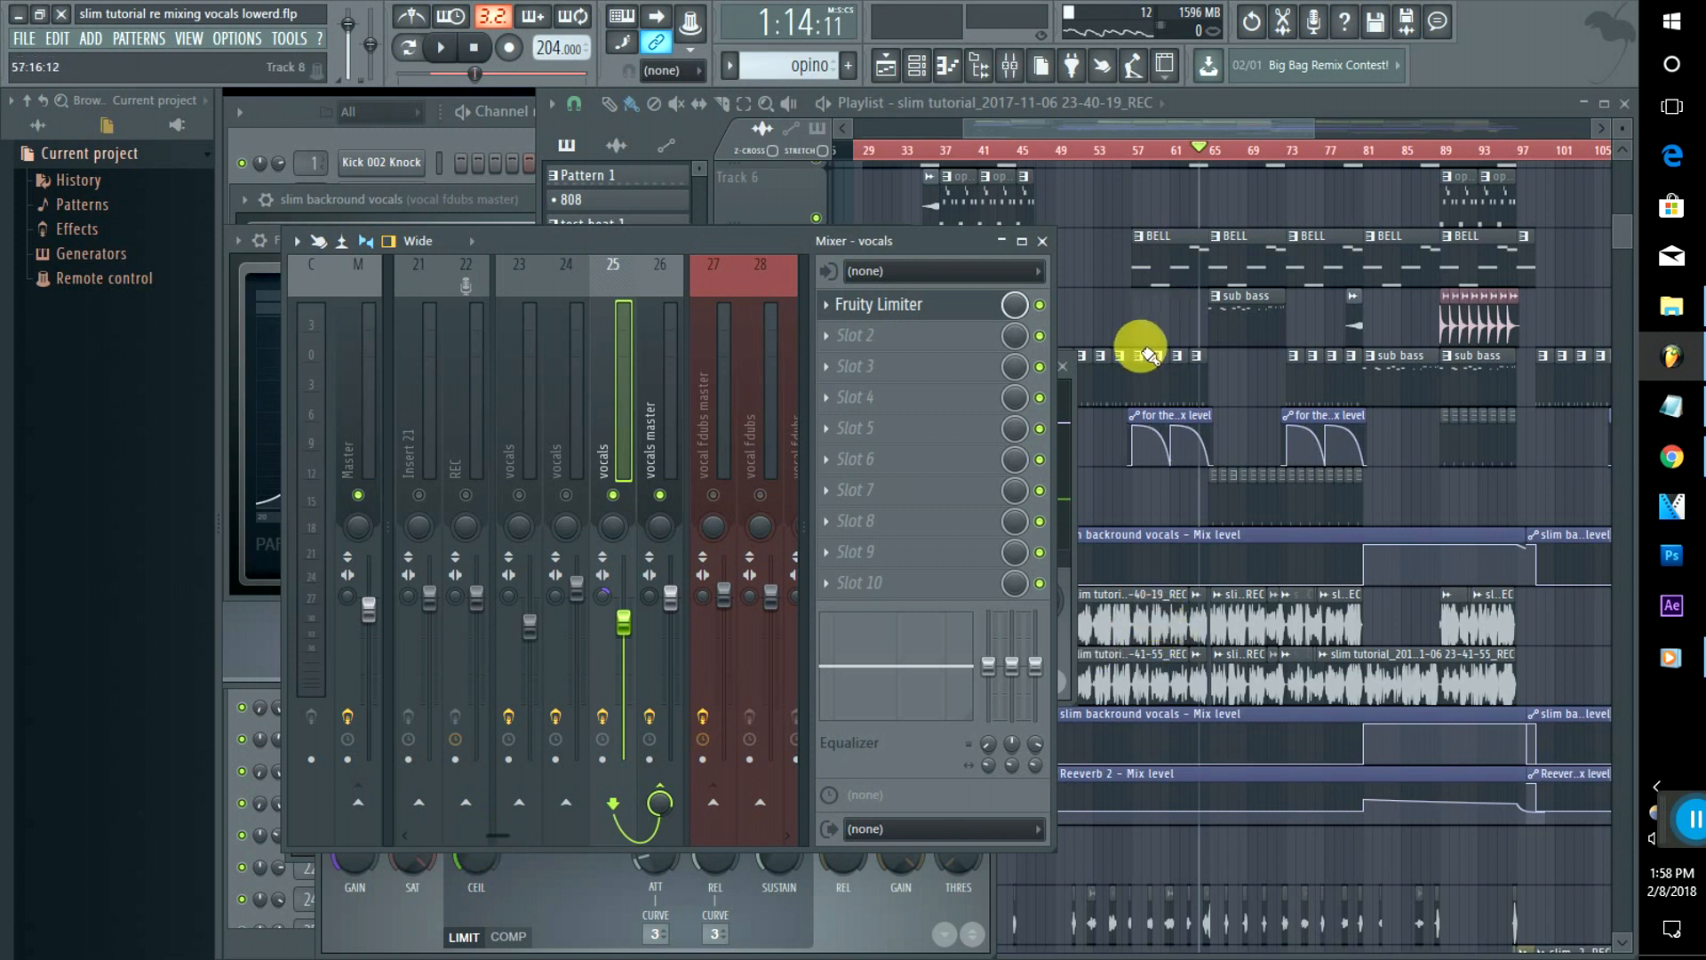
Step: Open the opino #2 pattern from playlist track 6, play it, and unsolo the mixer inserts starting from insert 10
drag(1616, 231, 1614, 205)
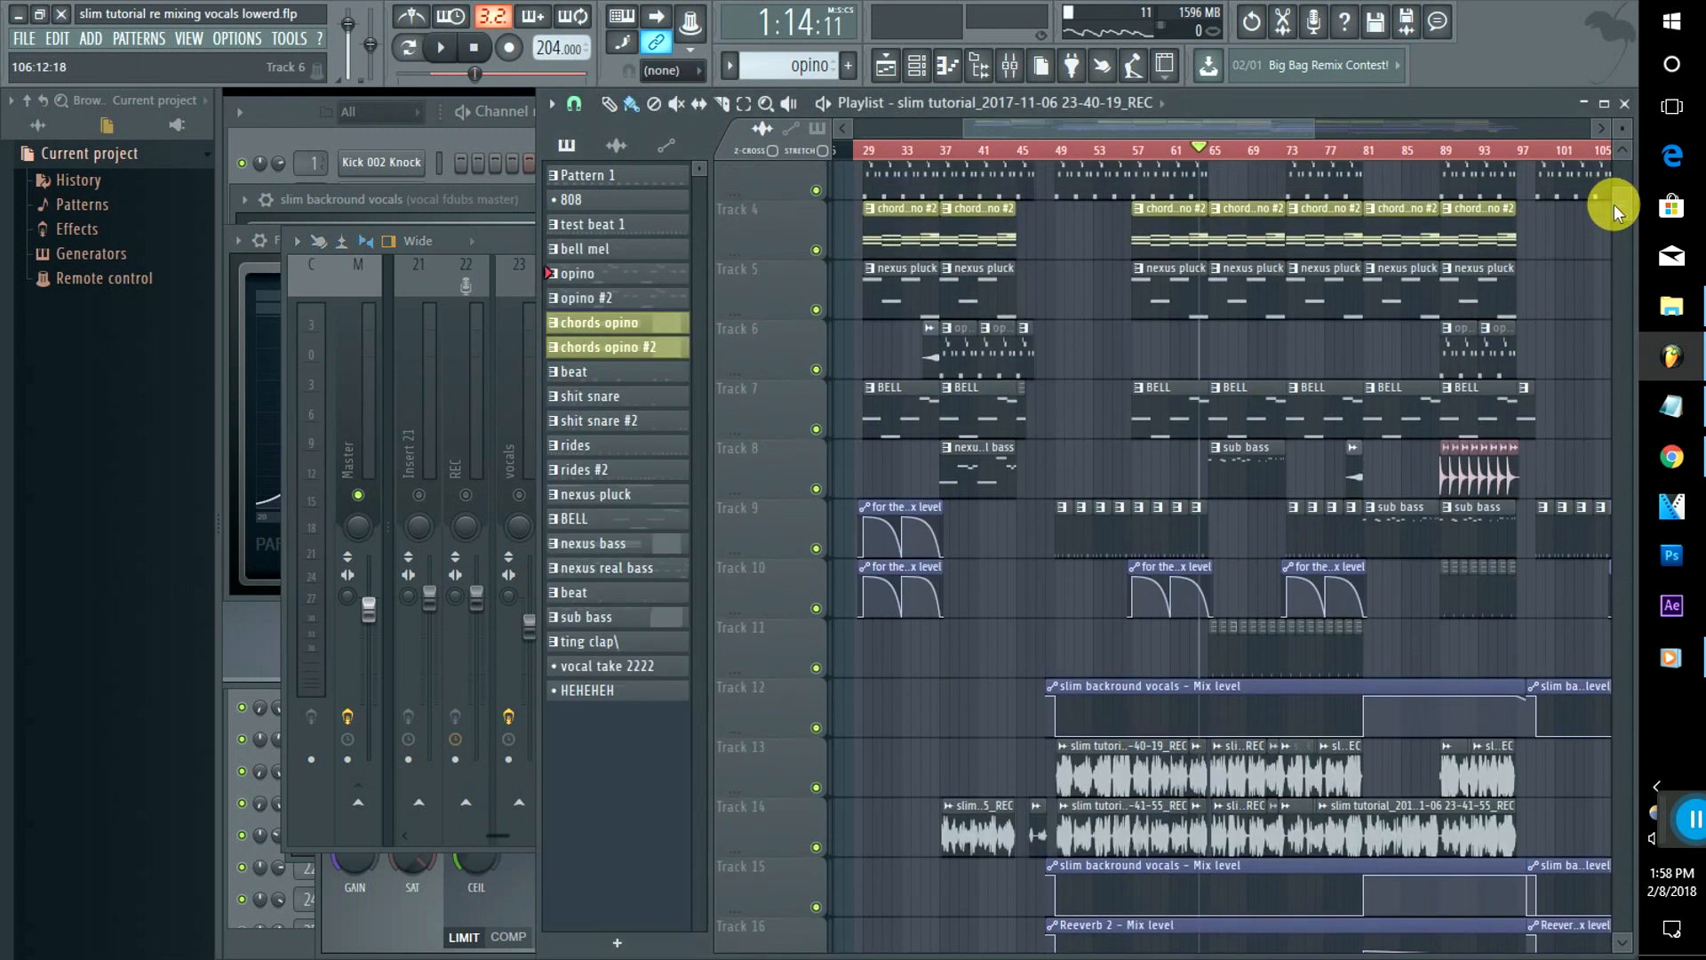
double_click(978, 359)
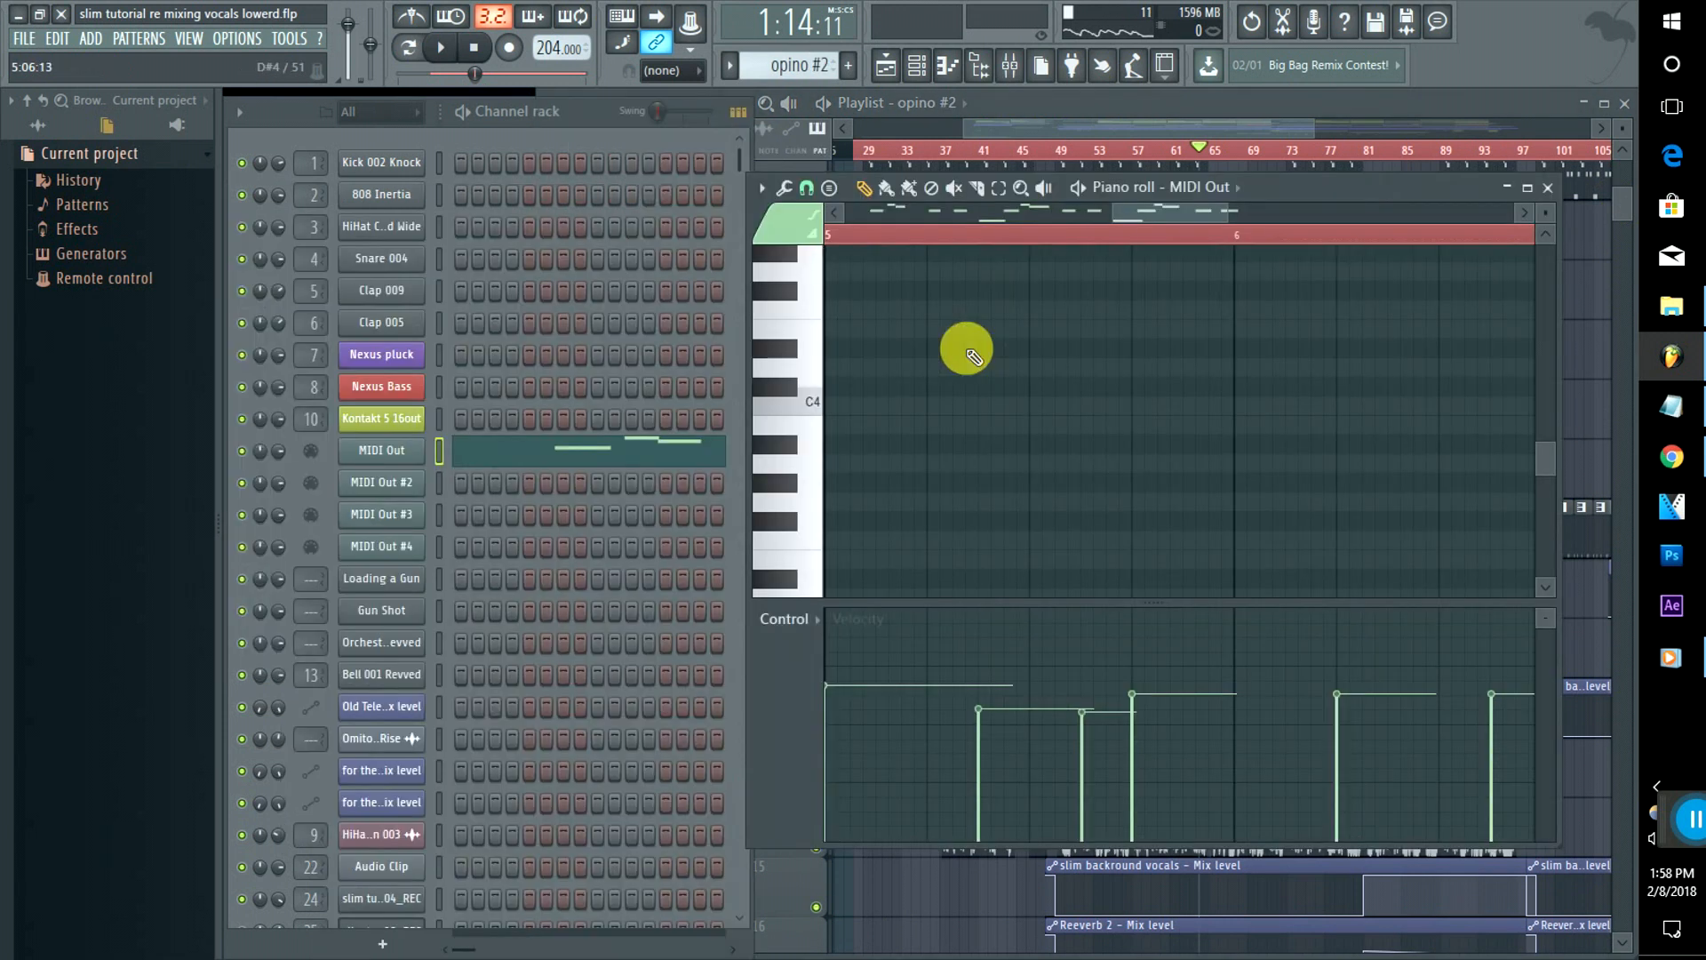
key(space)
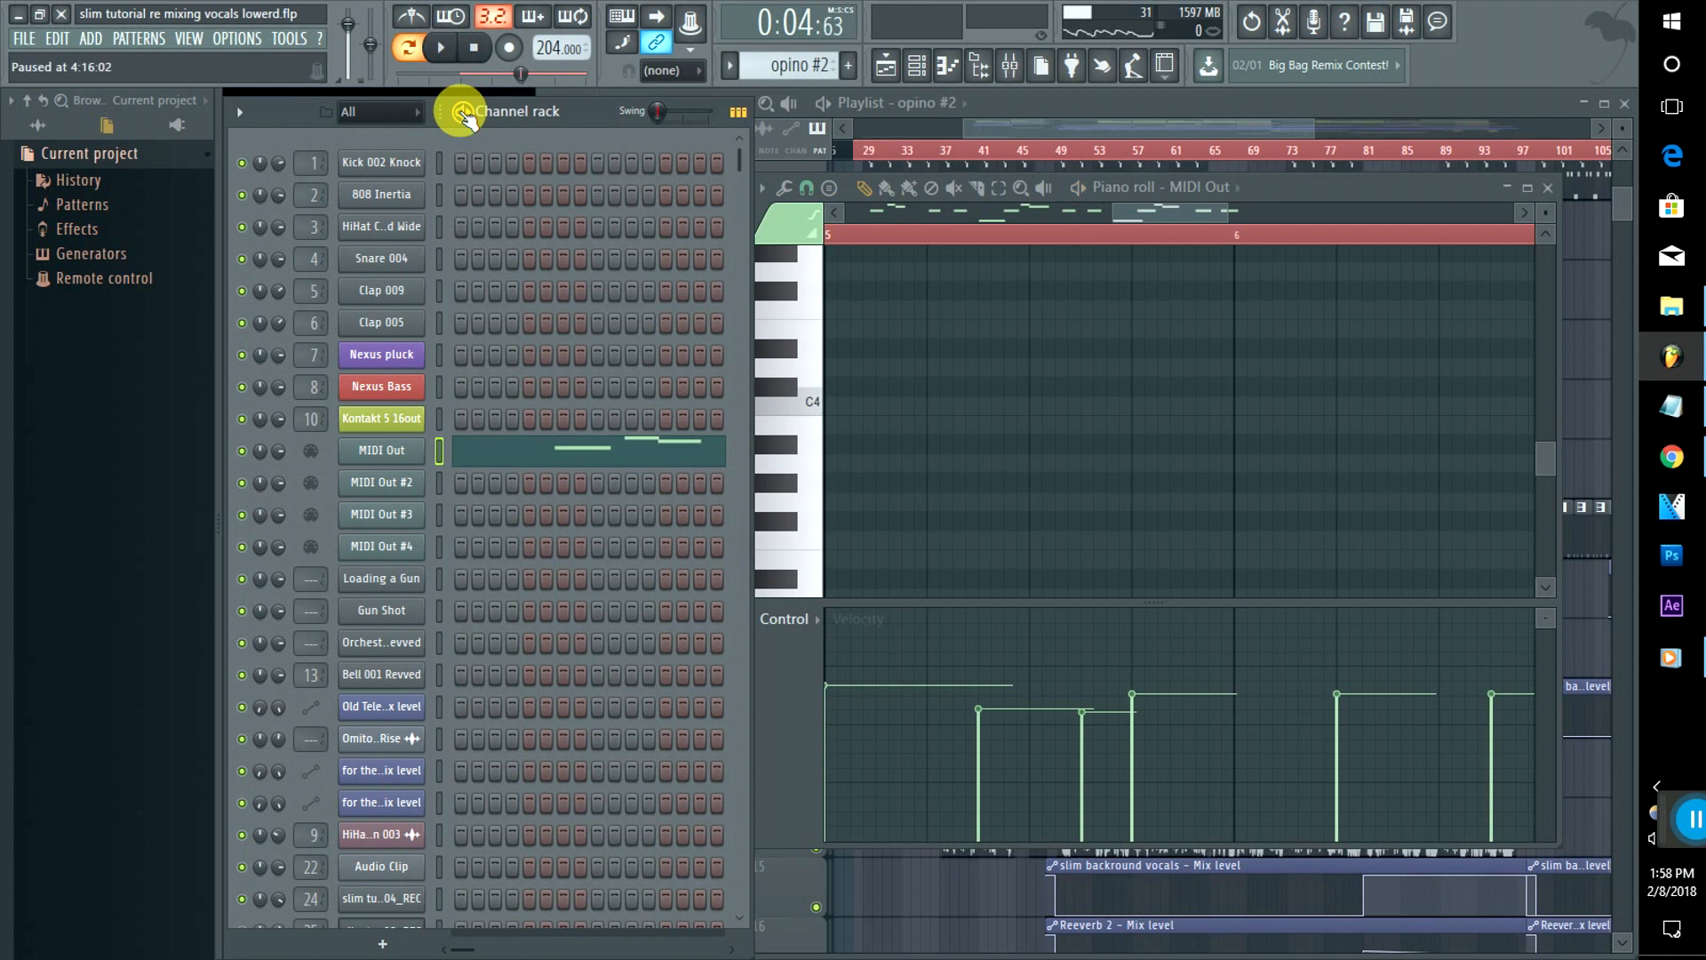
click(311, 418)
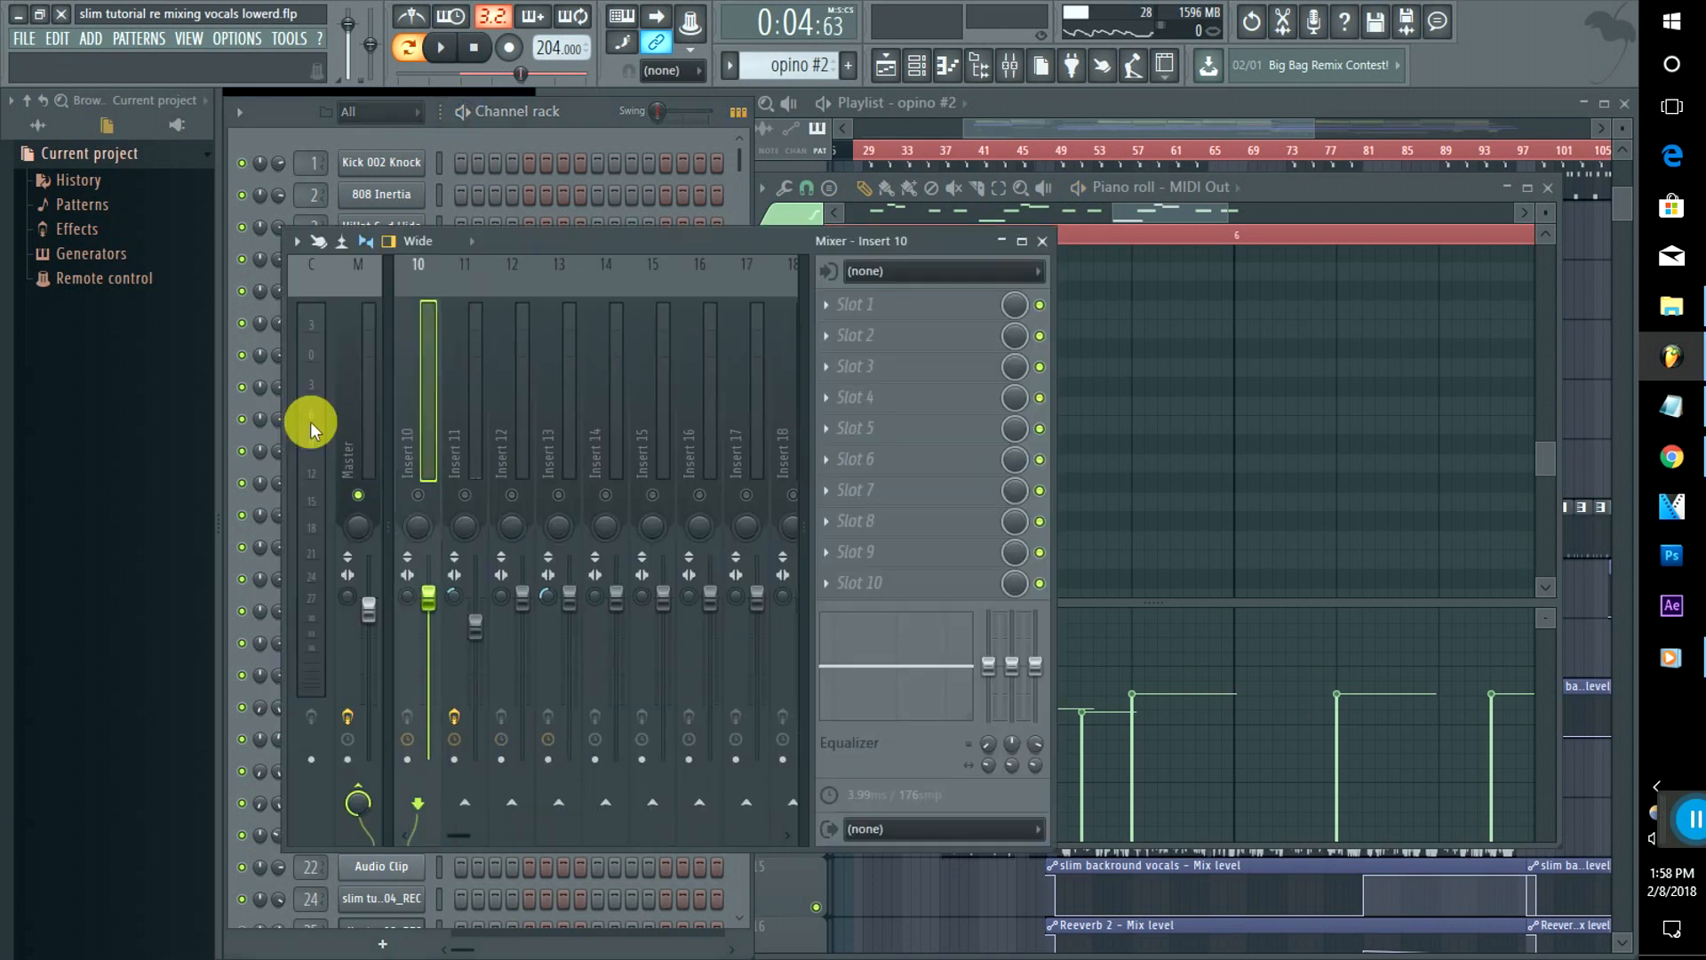
right_click(417, 495)
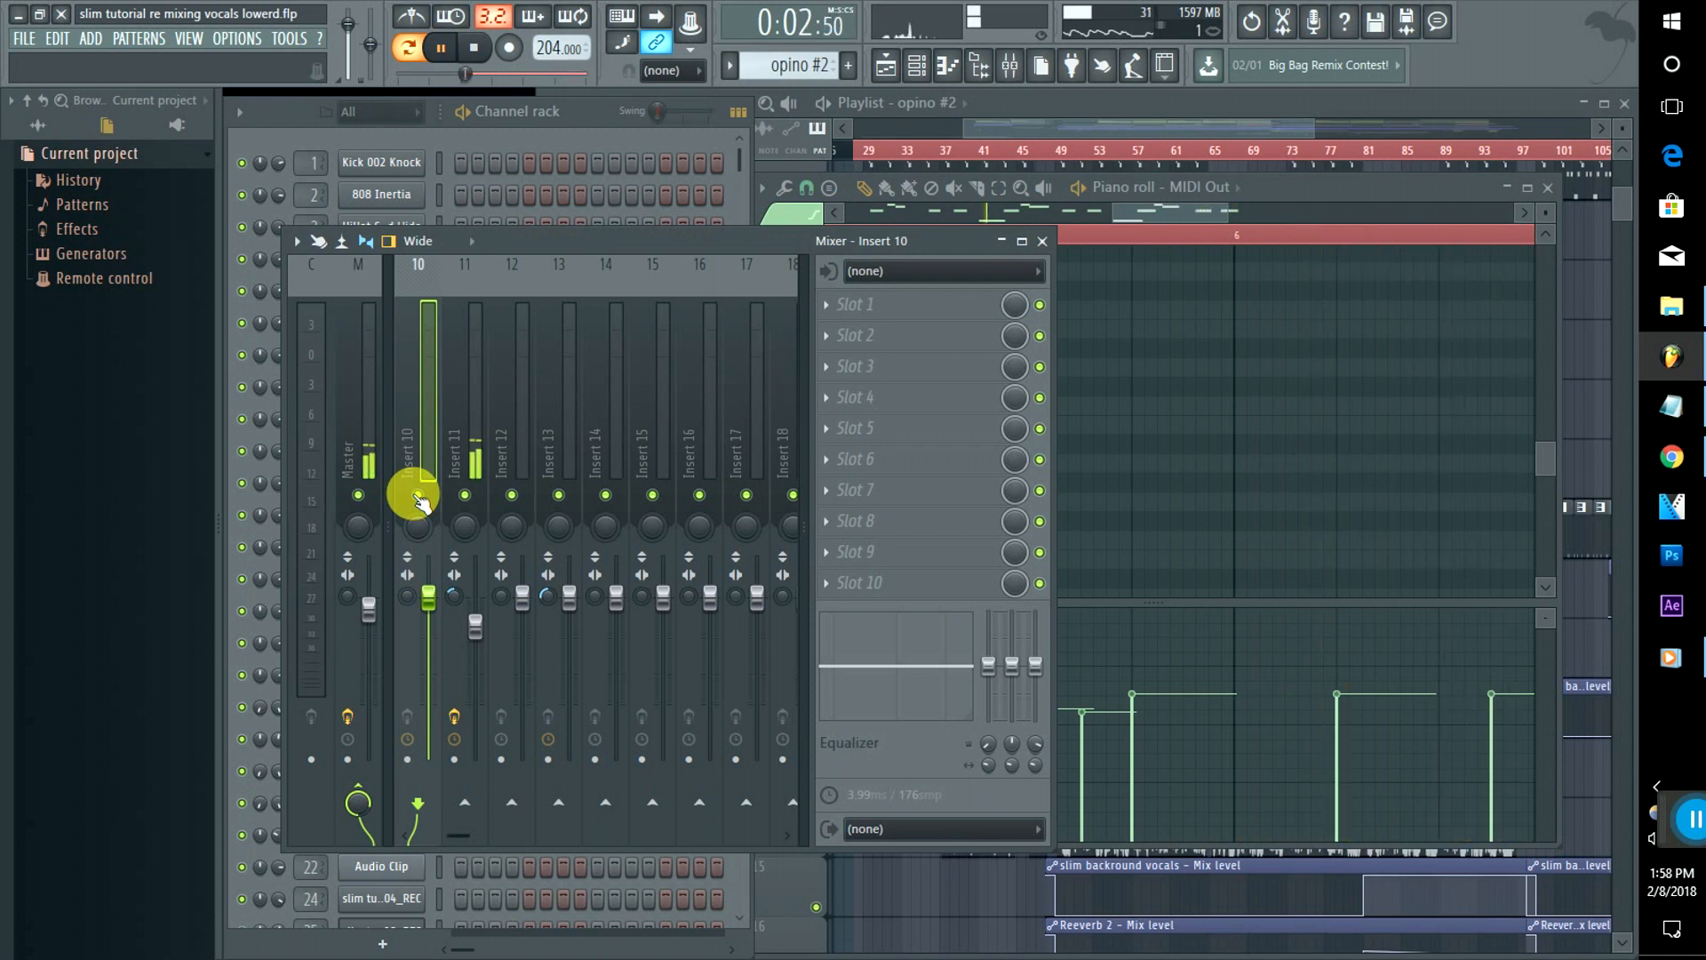
Step: Return to the playlist arrangement, stop playback, and reopen the track 6 opino #2 clip in the piano roll
click(1168, 126)
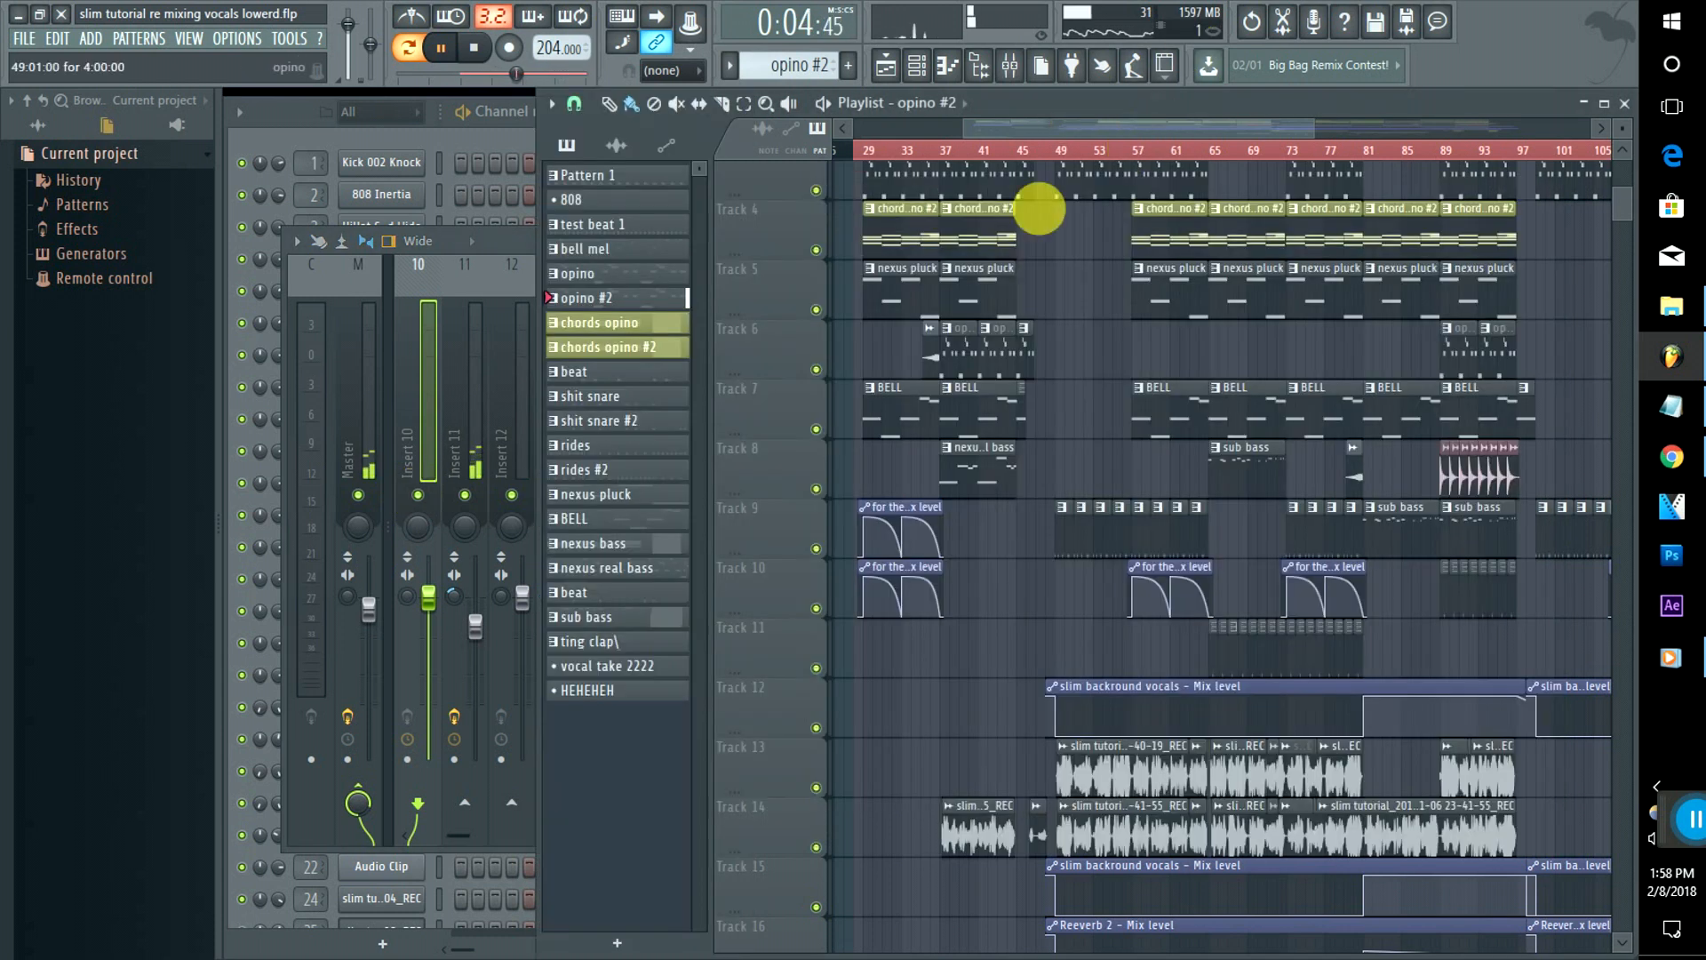
double_click(948, 360)
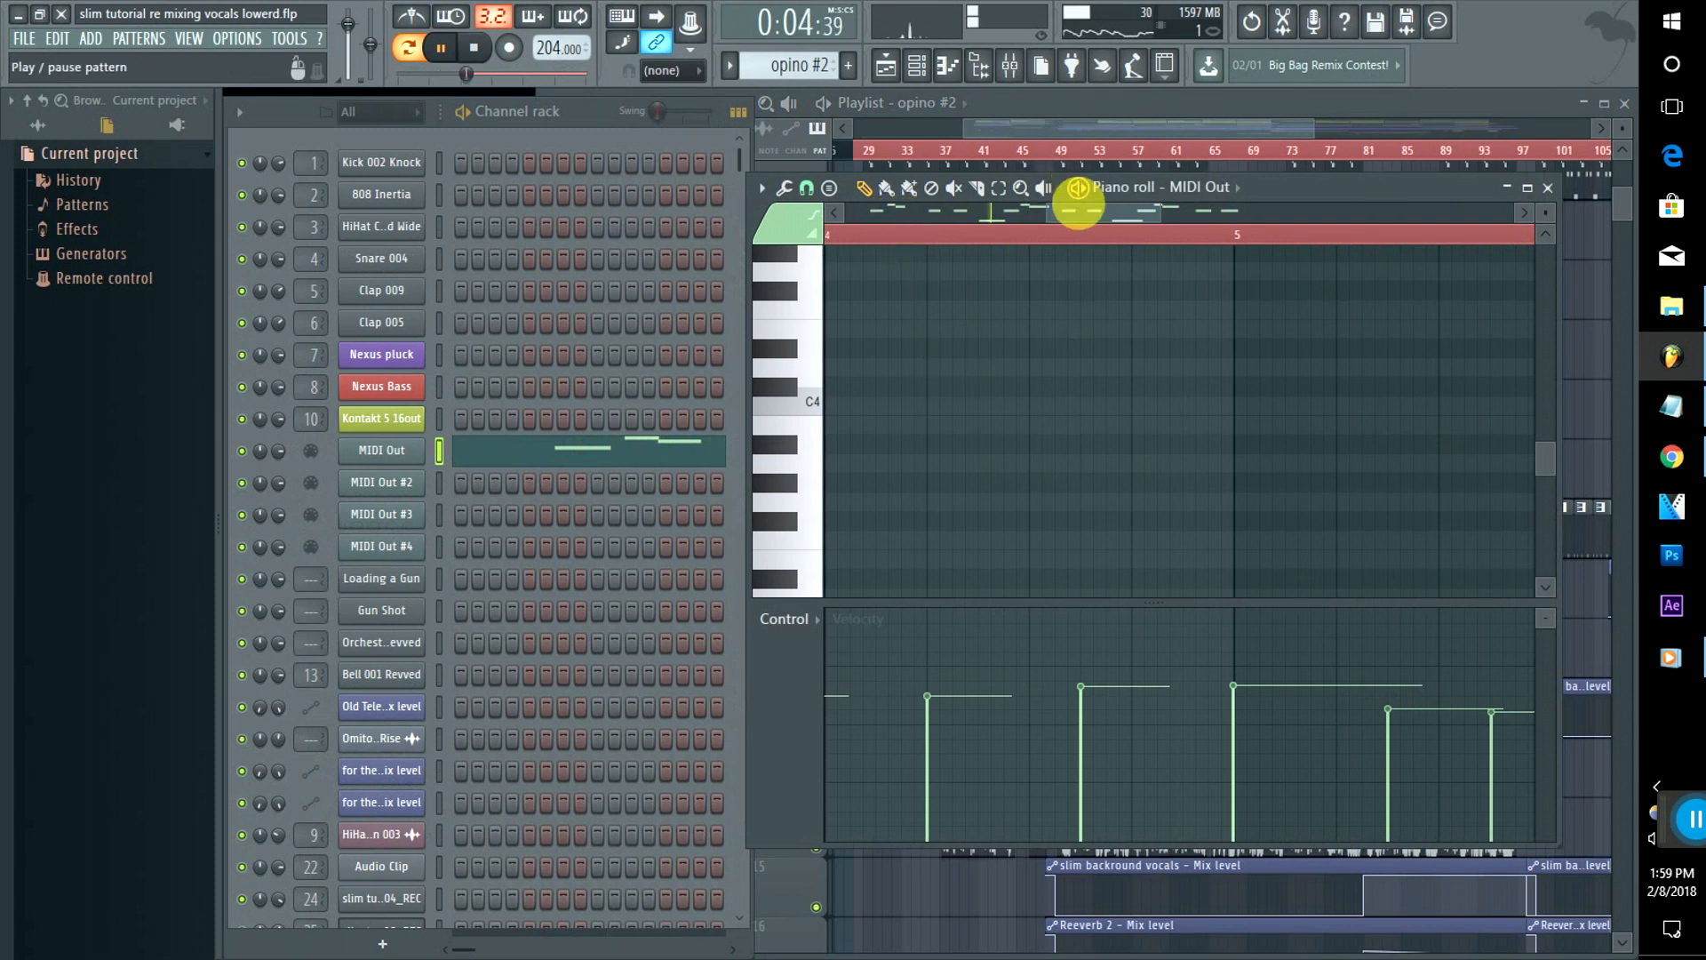
key(space)
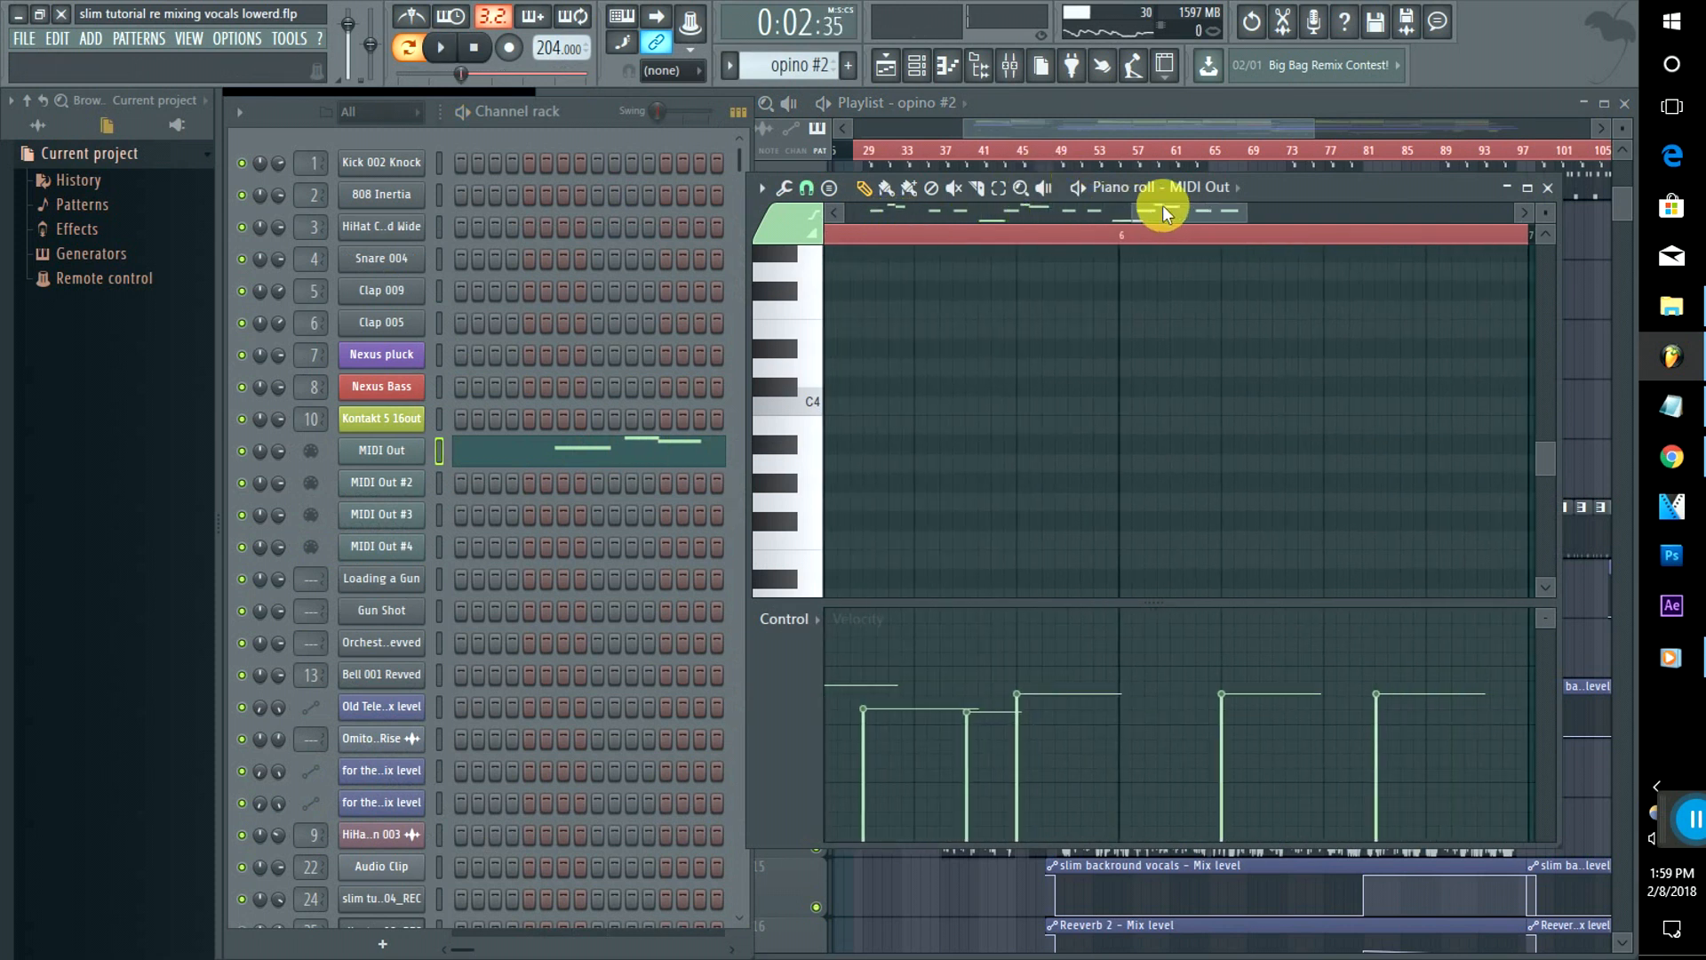
click(1171, 126)
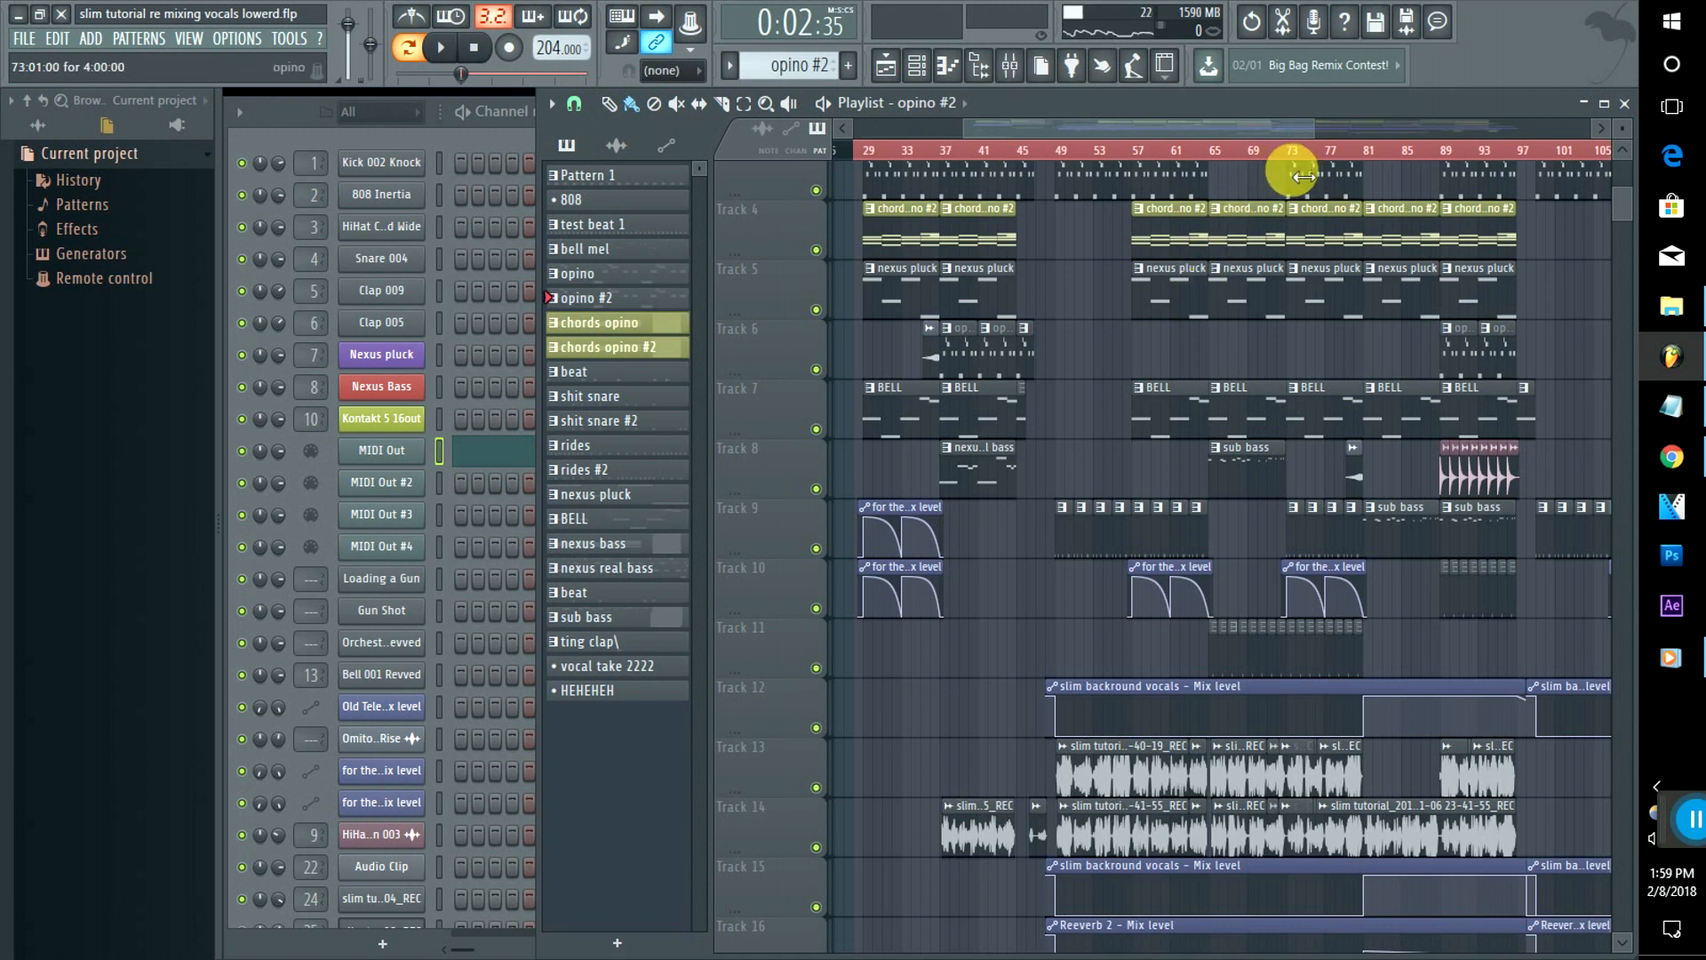
double_click(969, 360)
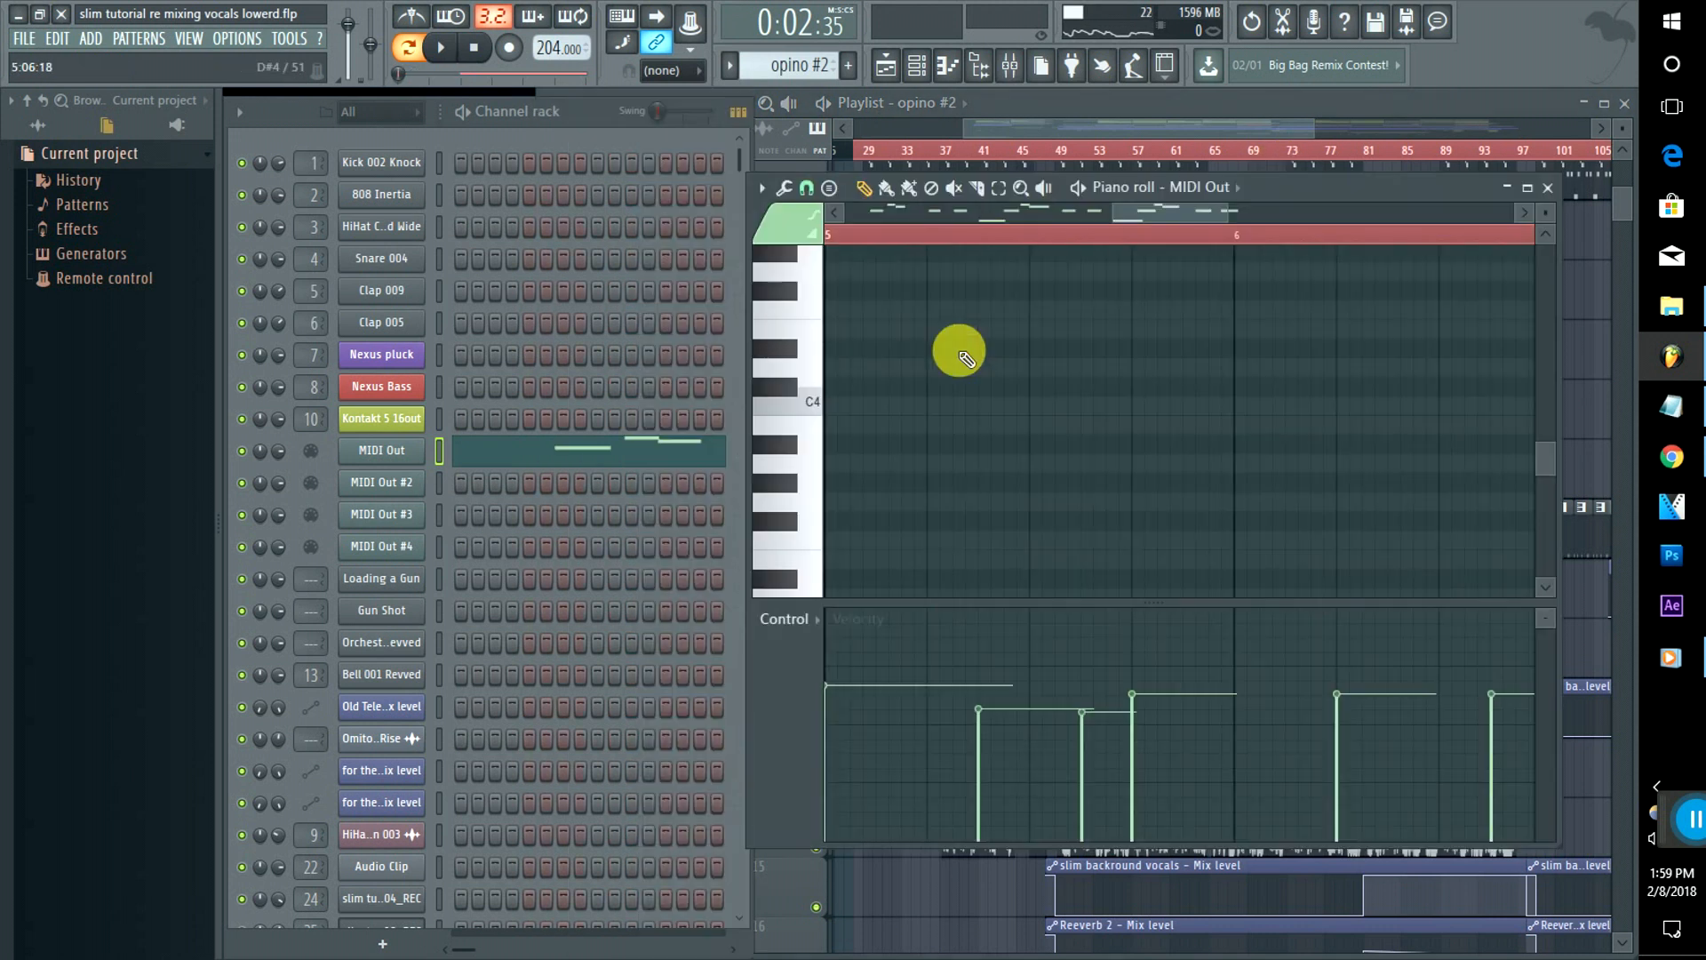
Step: Select mixer insert 11 and examine the curves of its two equalizers, "for the hip hop" and Fruity parametric EQ 2
click(302, 417)
click(471, 435)
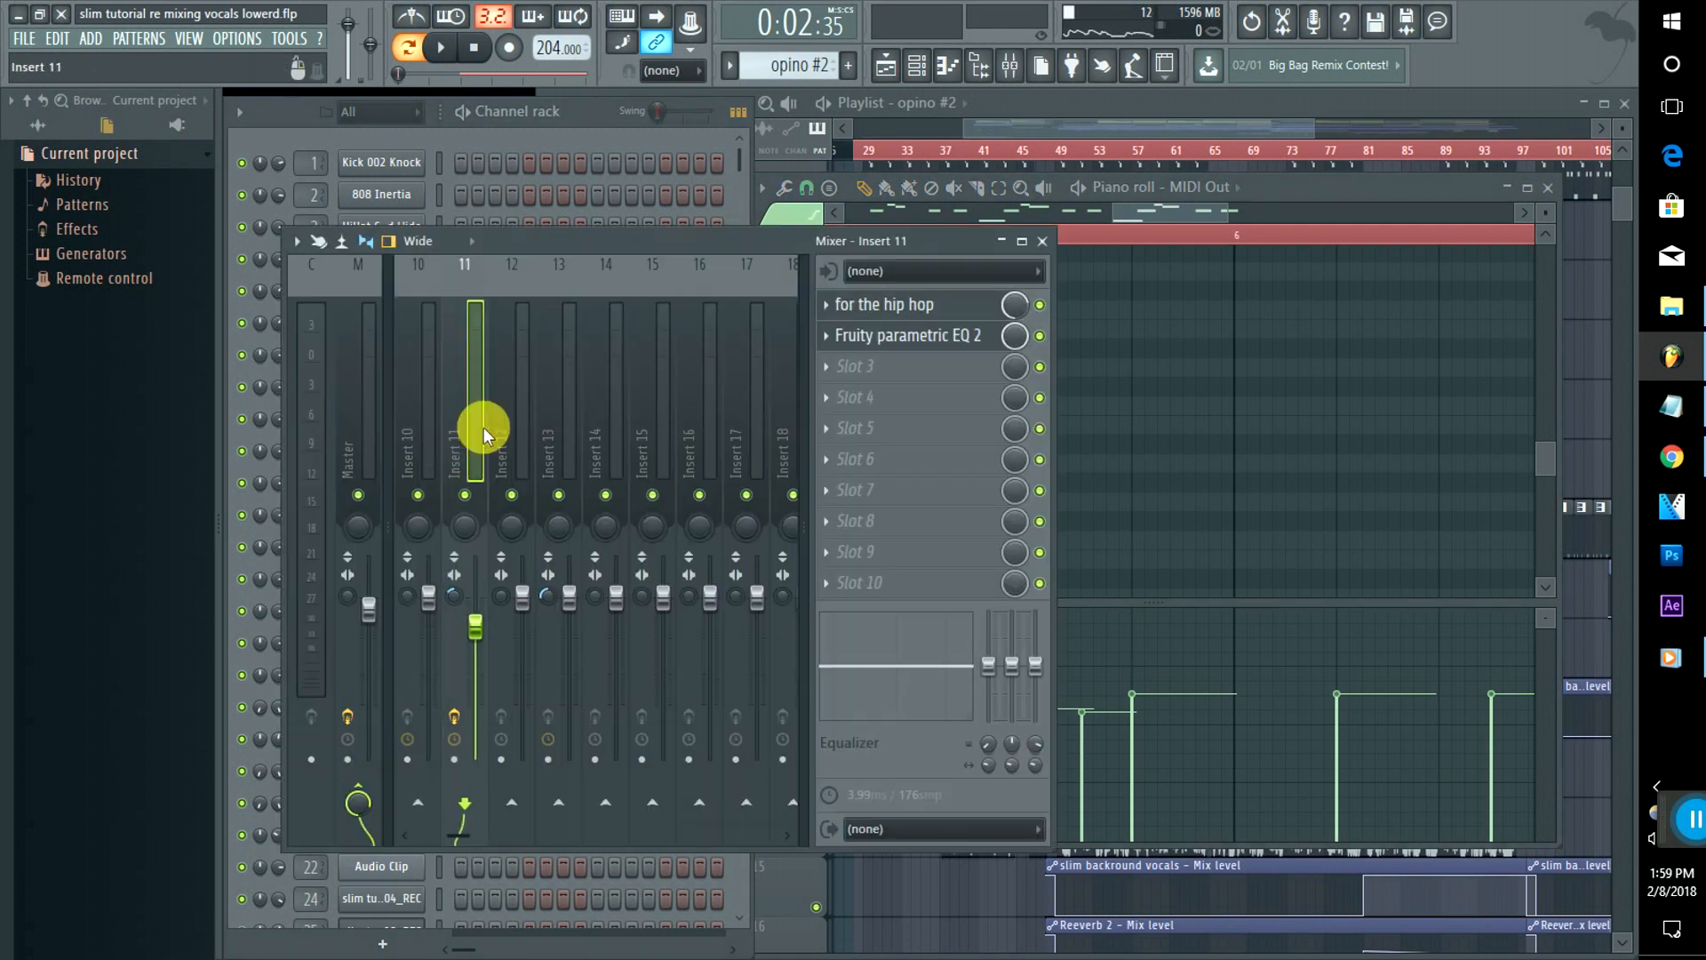
click(900, 337)
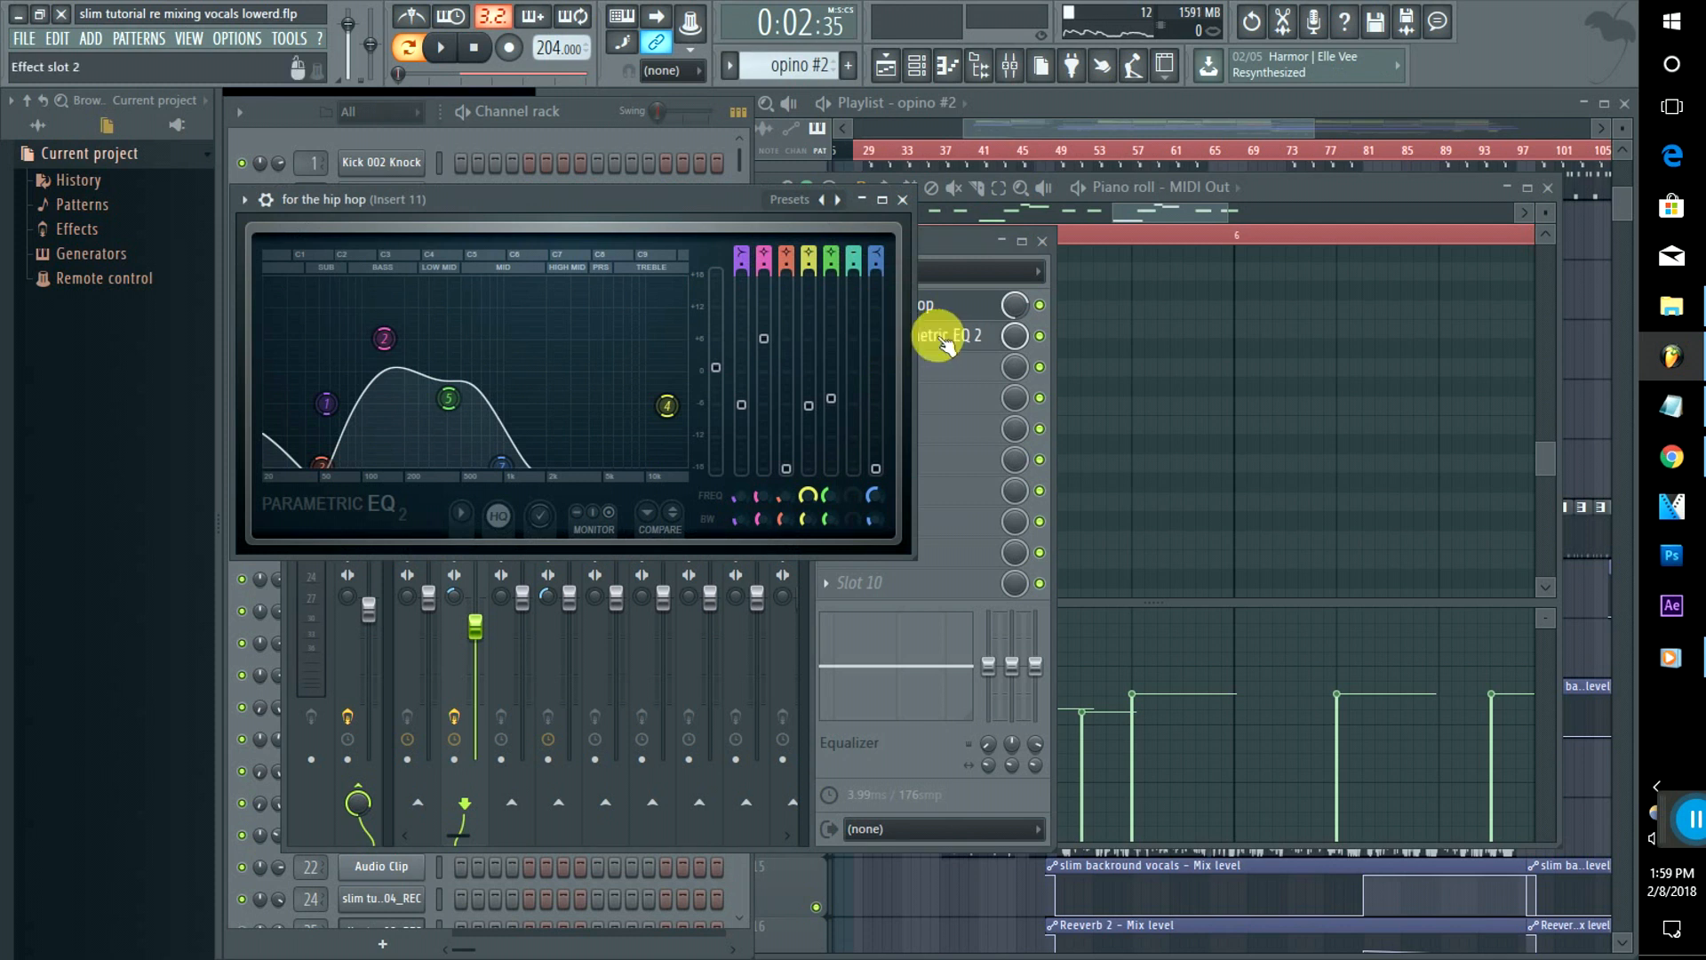
click(941, 335)
click(940, 334)
click(943, 332)
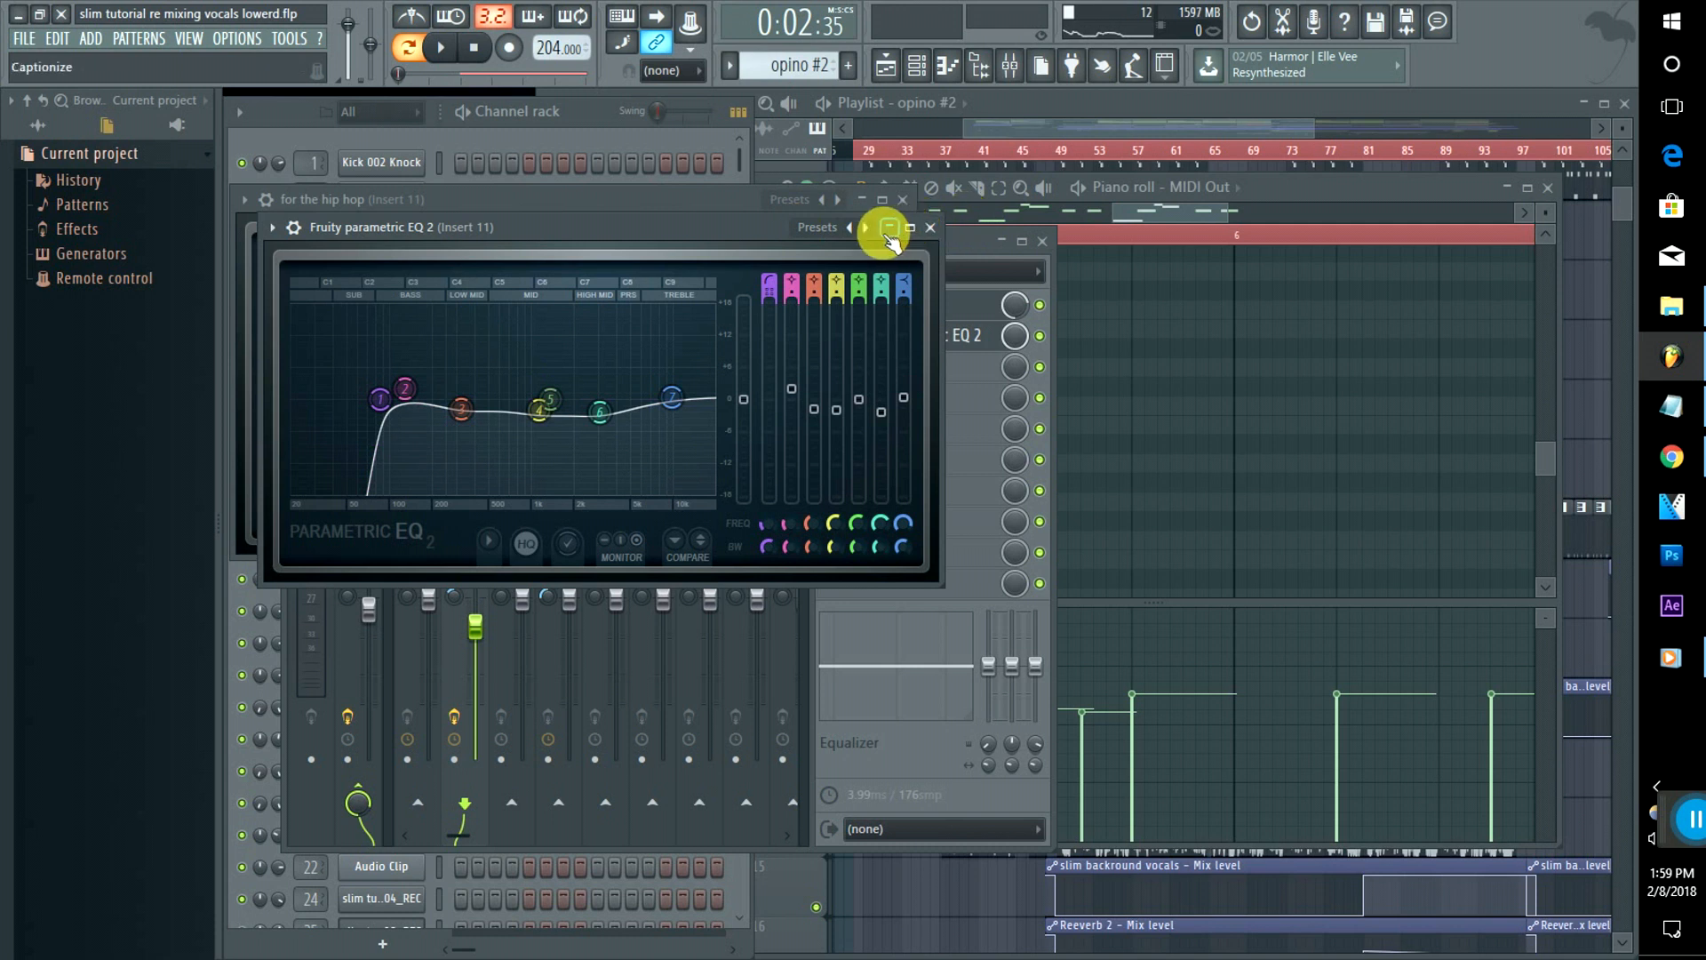
click(961, 240)
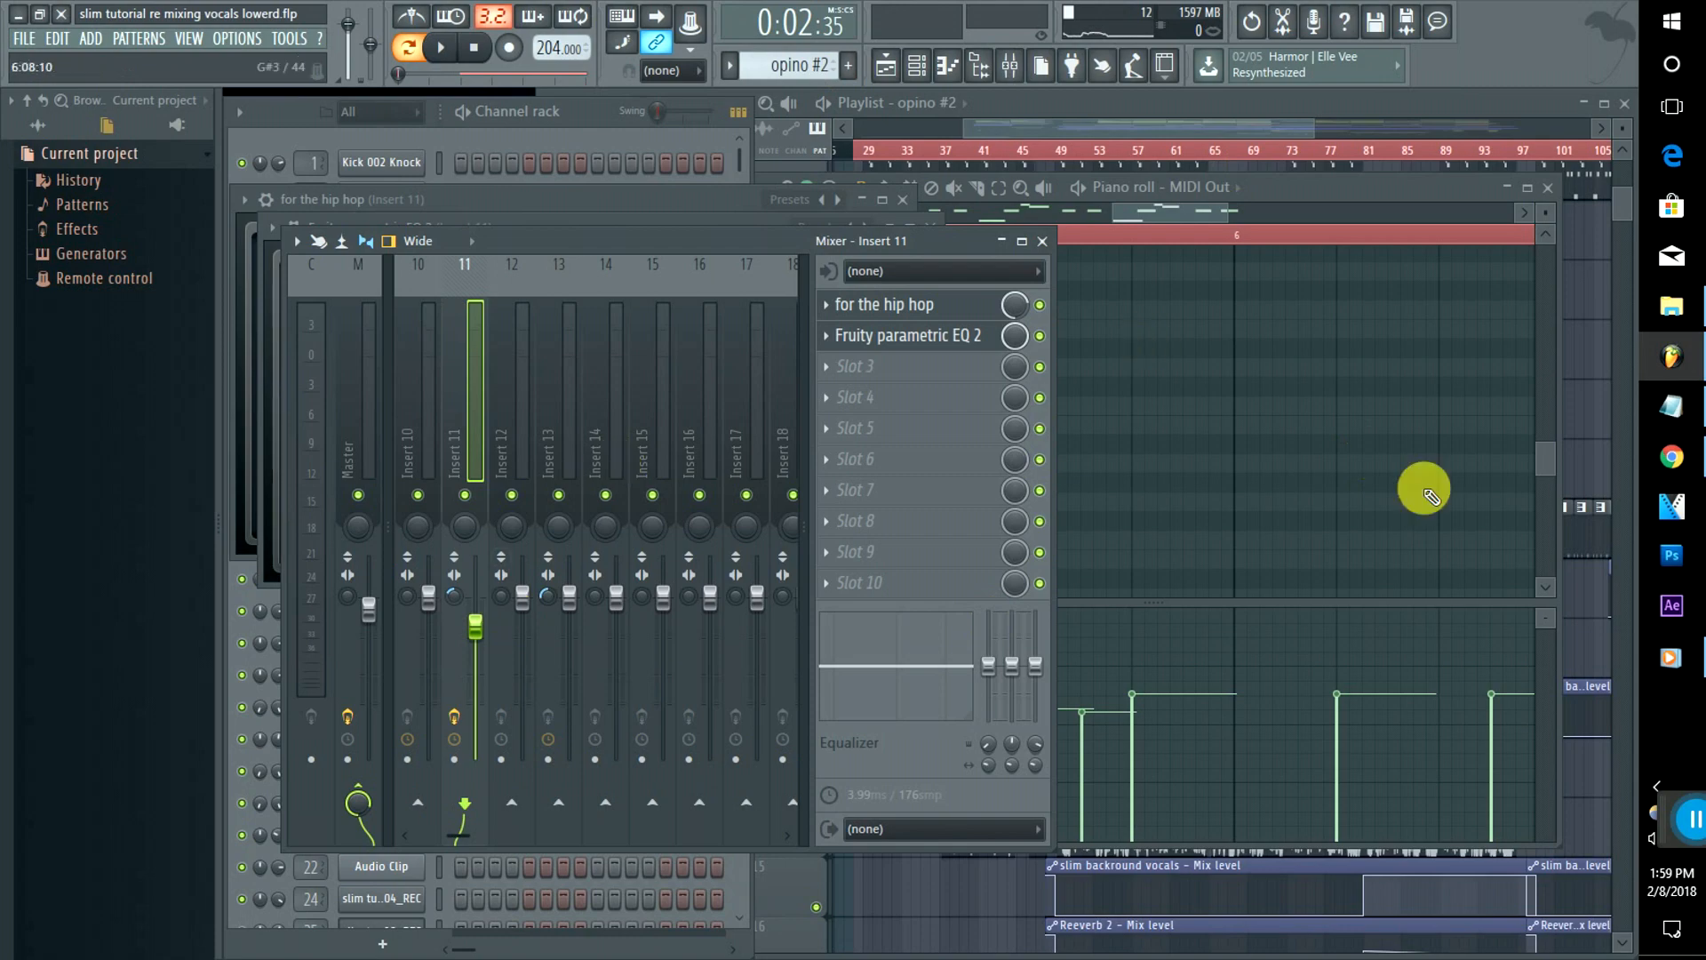
click(1672, 456)
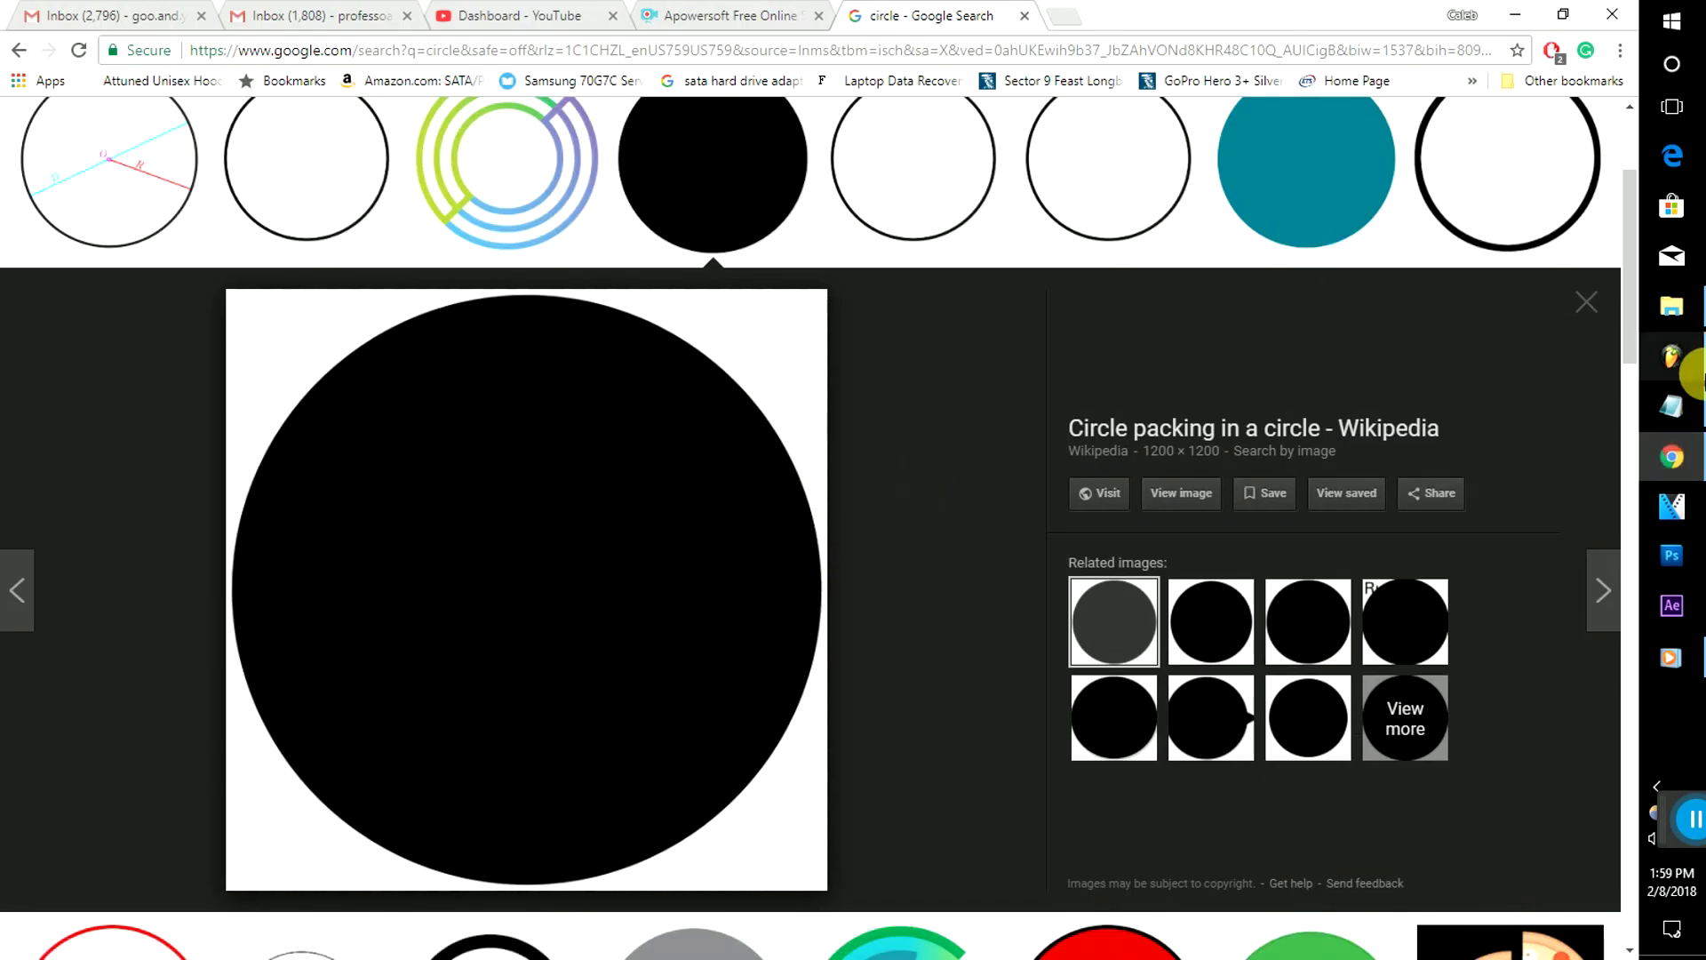
click(1688, 365)
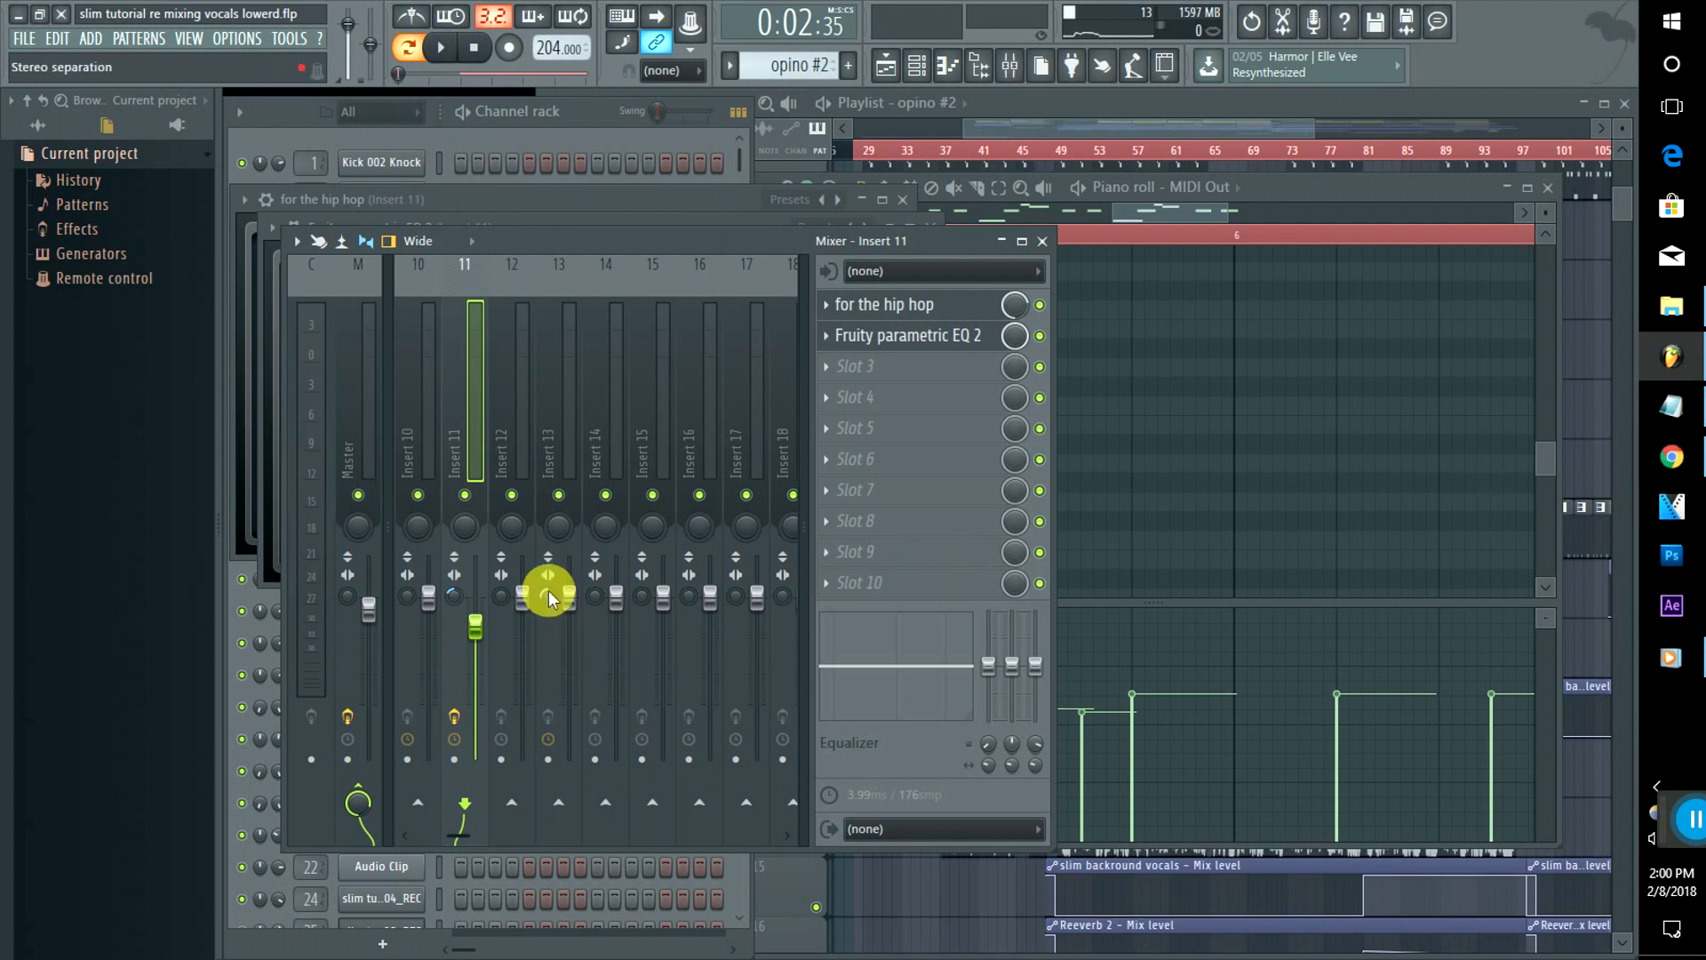
Step: Select mixer insert 13, briefly play opino #2 to check its signal, and look over the channel rack routing
click(552, 400)
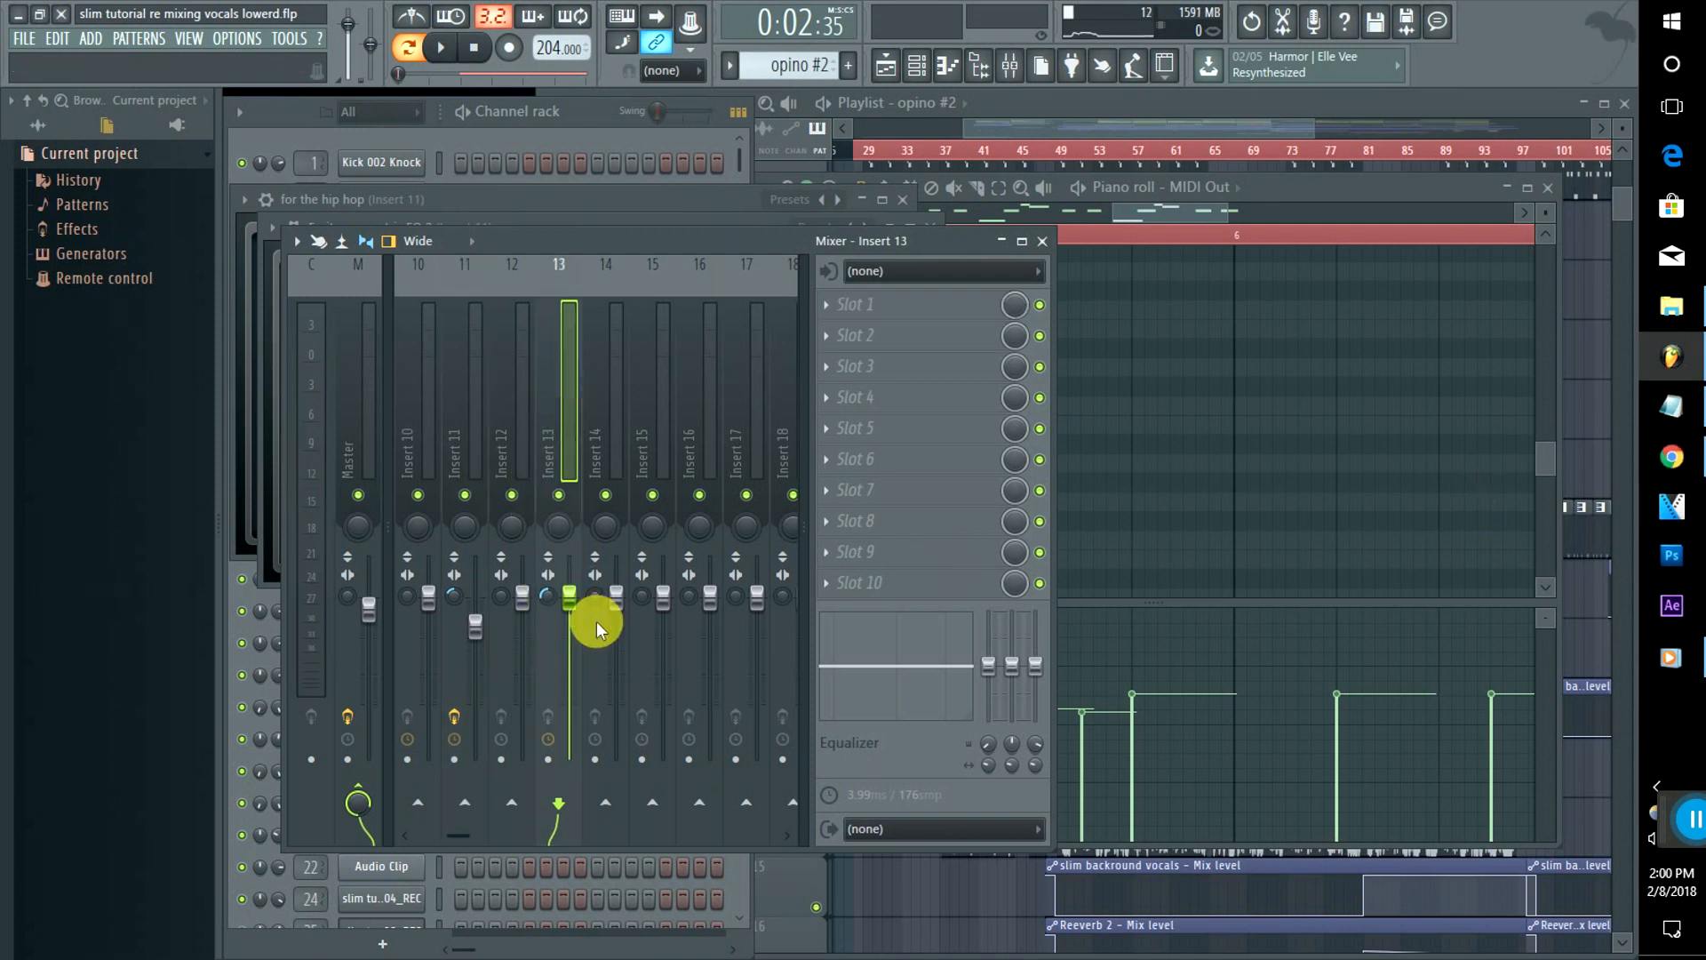
key(space)
key(space)
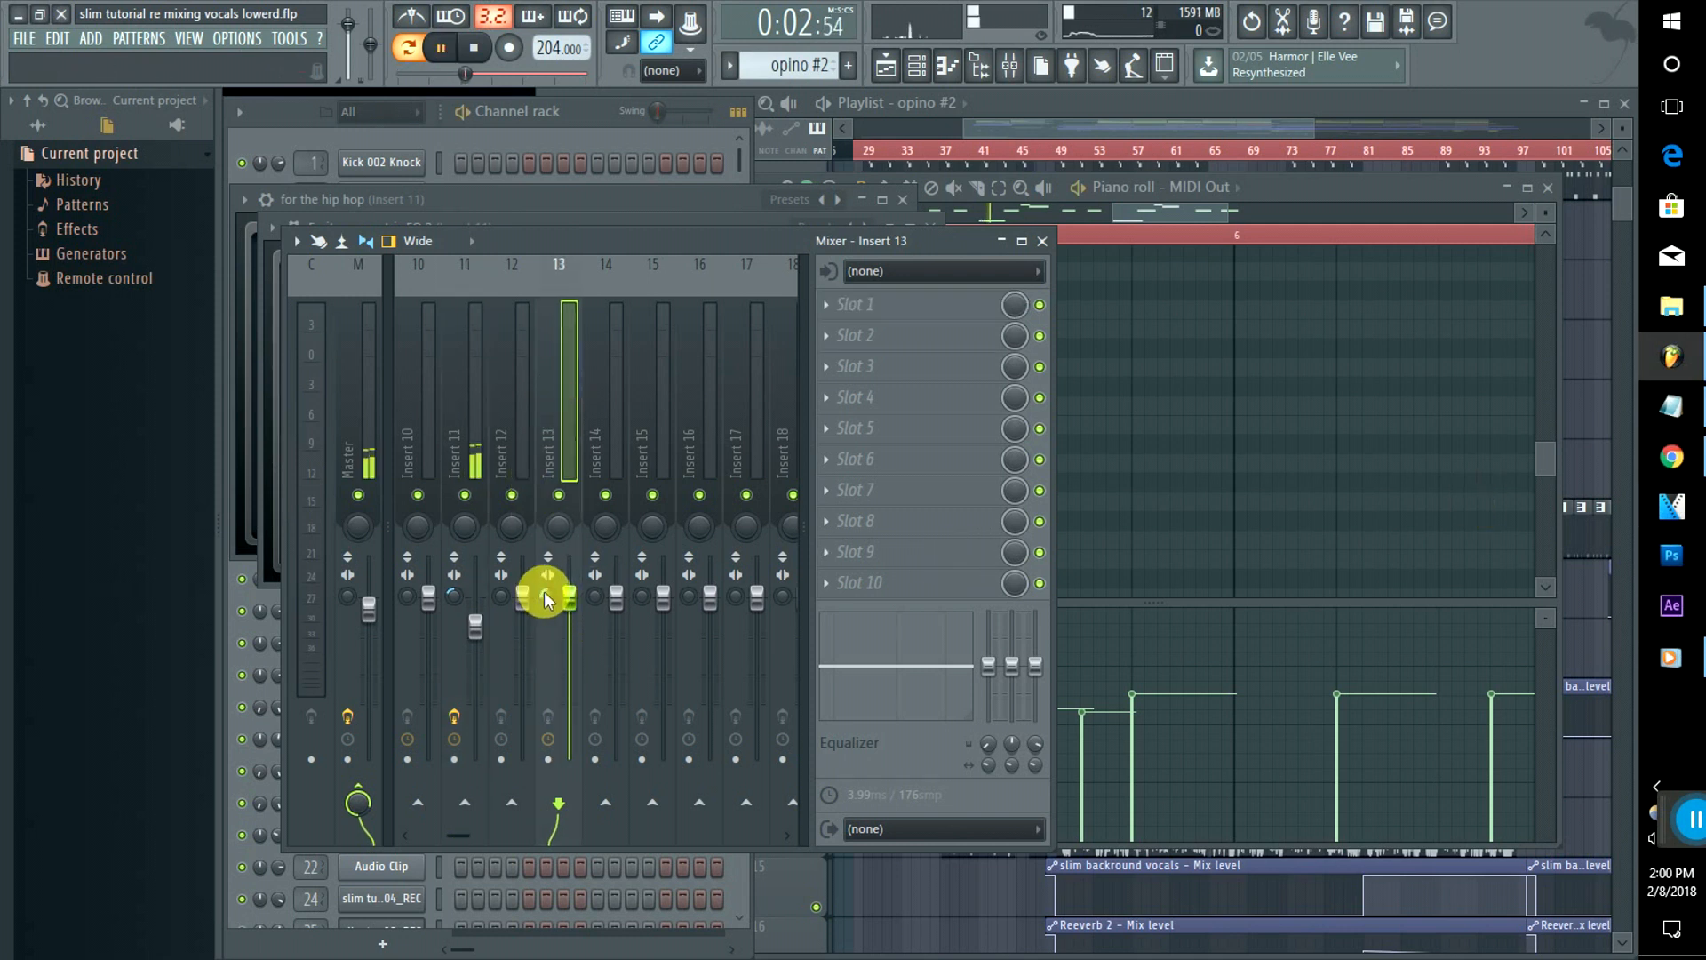
click(555, 144)
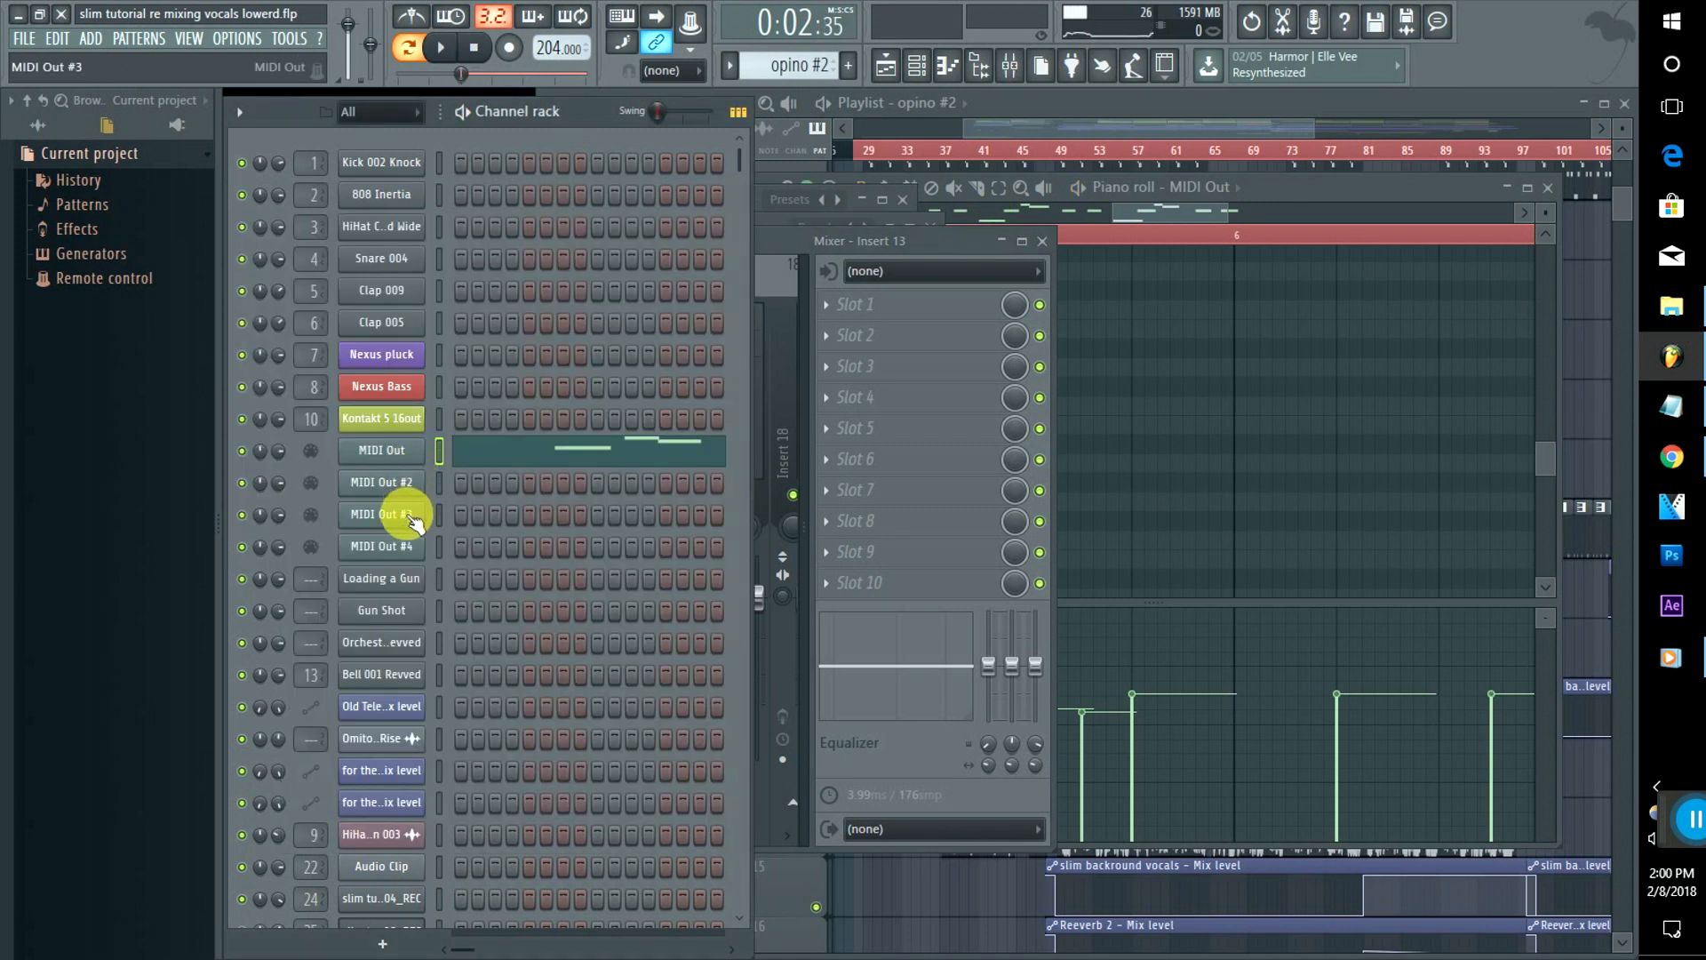
click(394, 540)
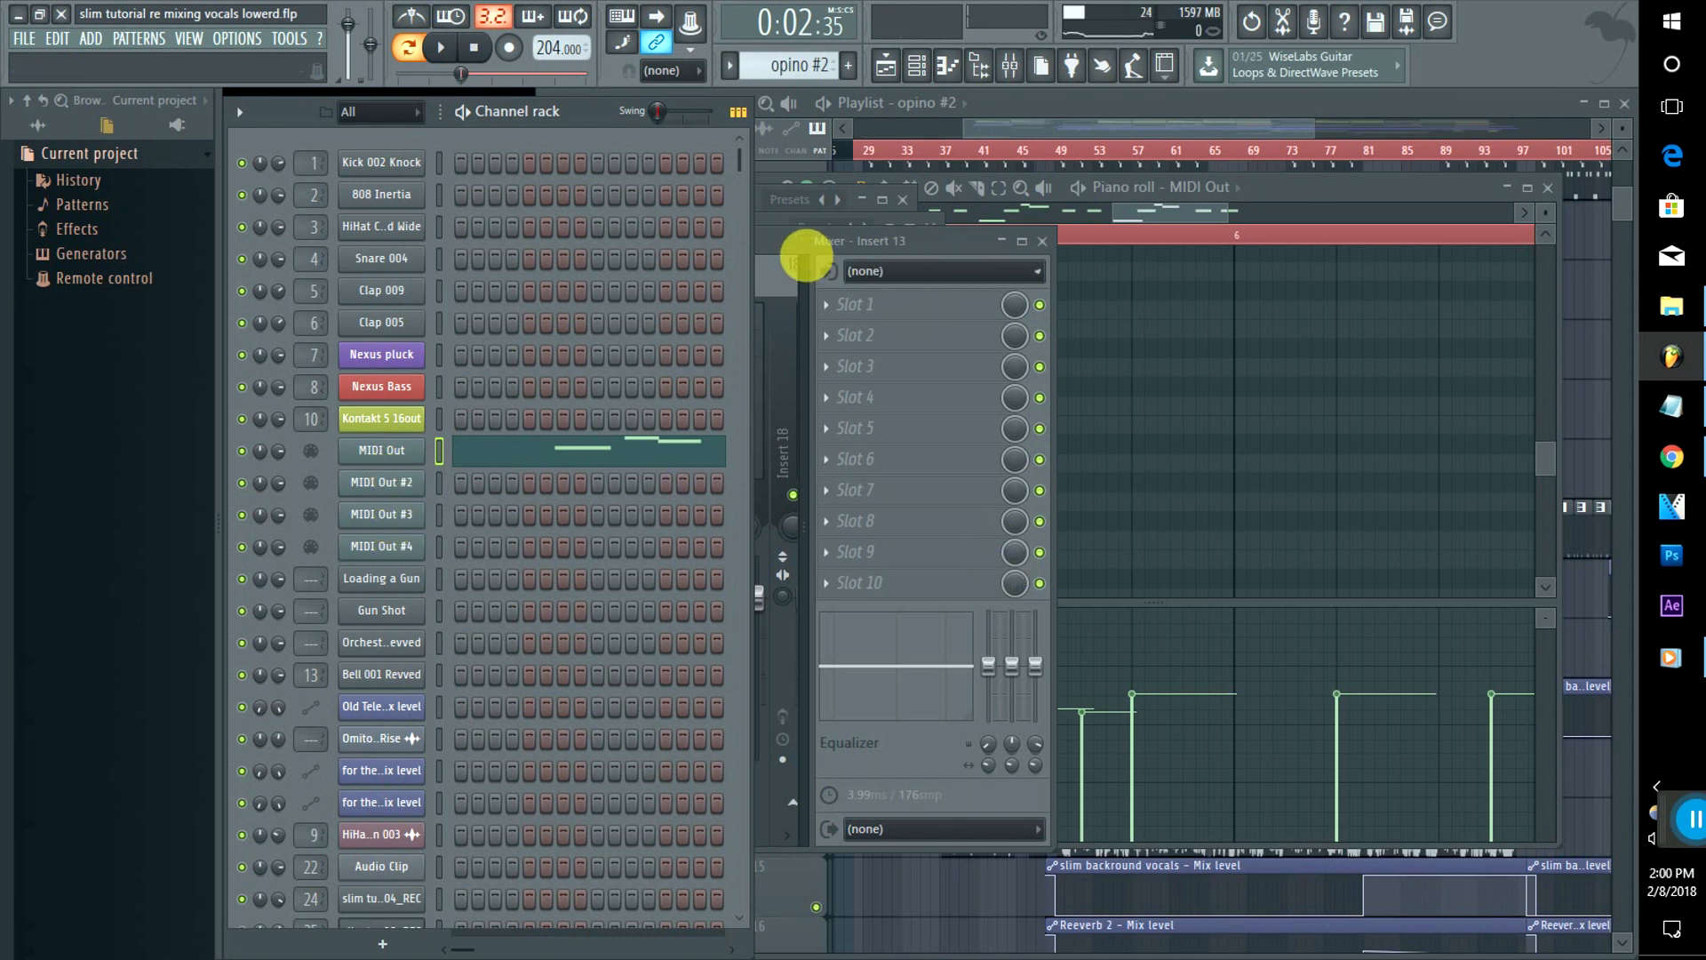
click(786, 246)
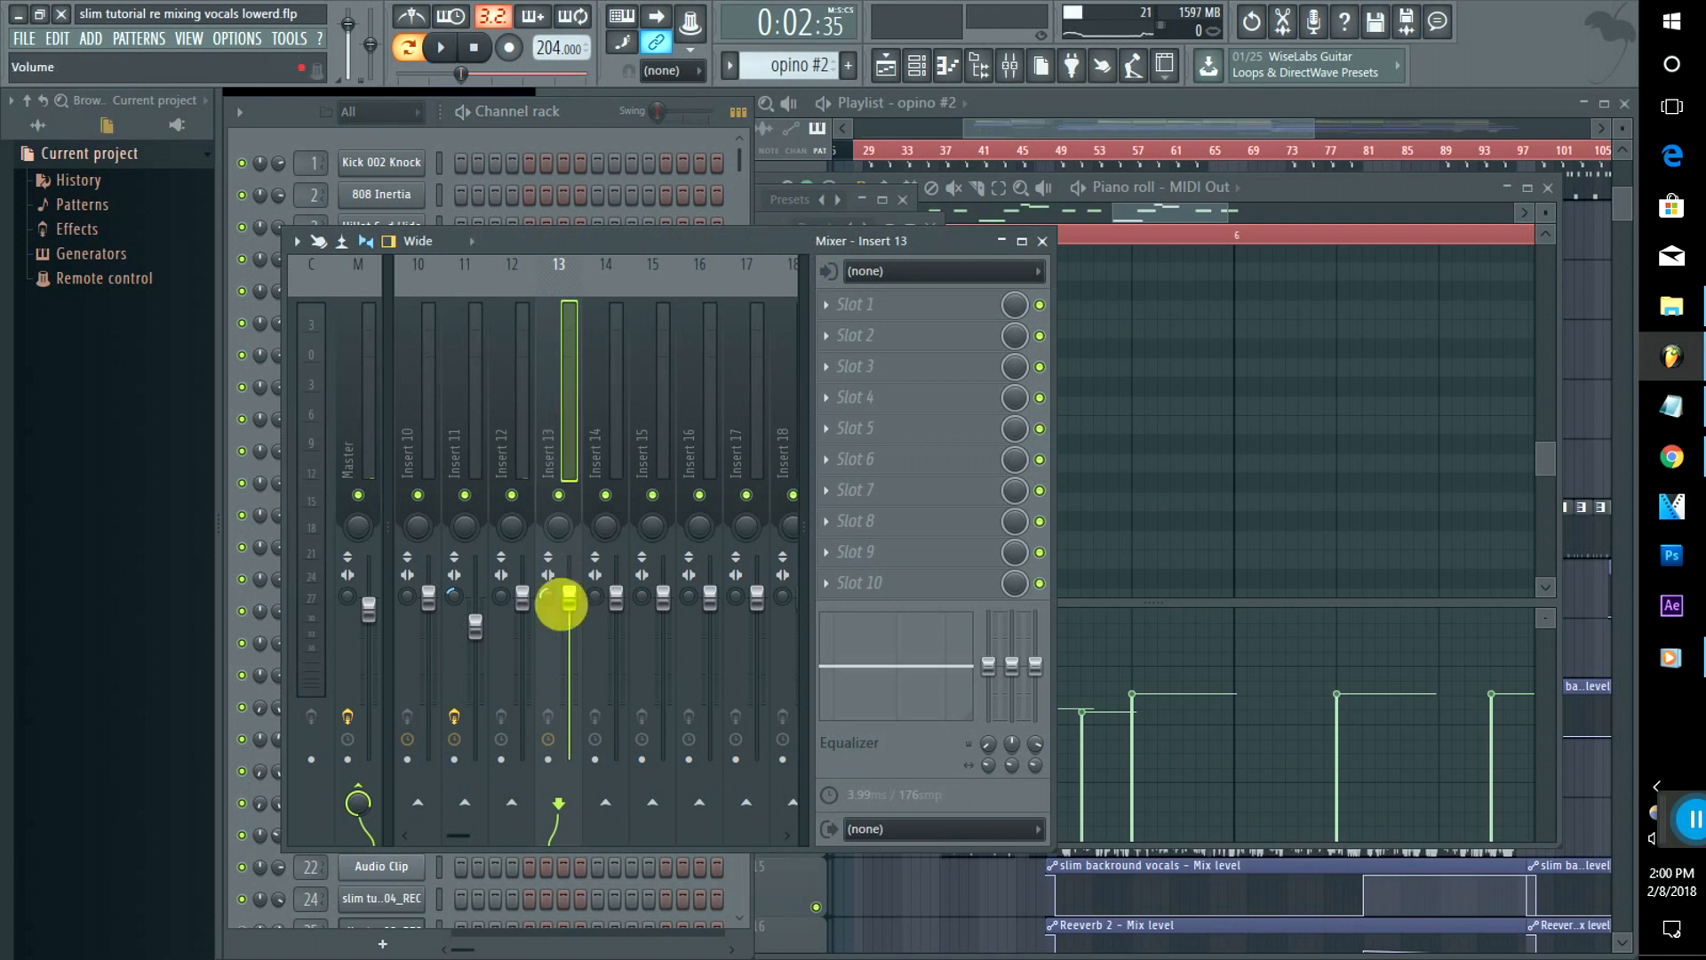
Step: Select mixer insert 7 and audition the Nexus pluck channel routed to it to review its stereo separation
drag(457, 835, 430, 835)
click(690, 414)
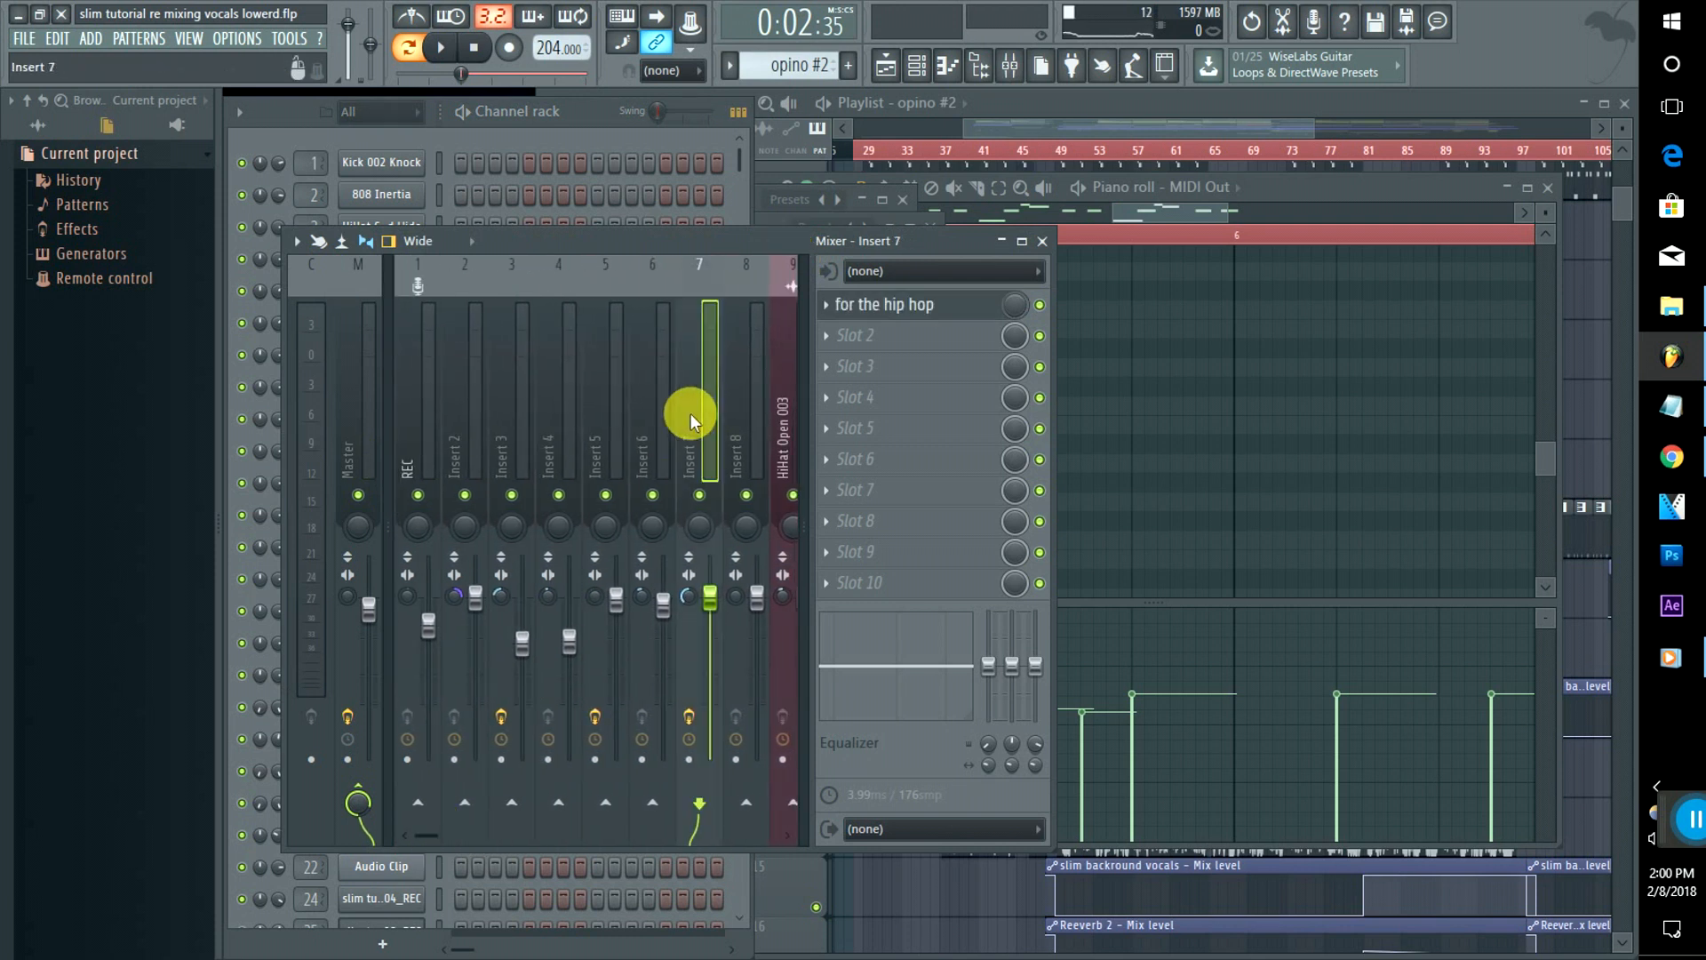
click(501, 147)
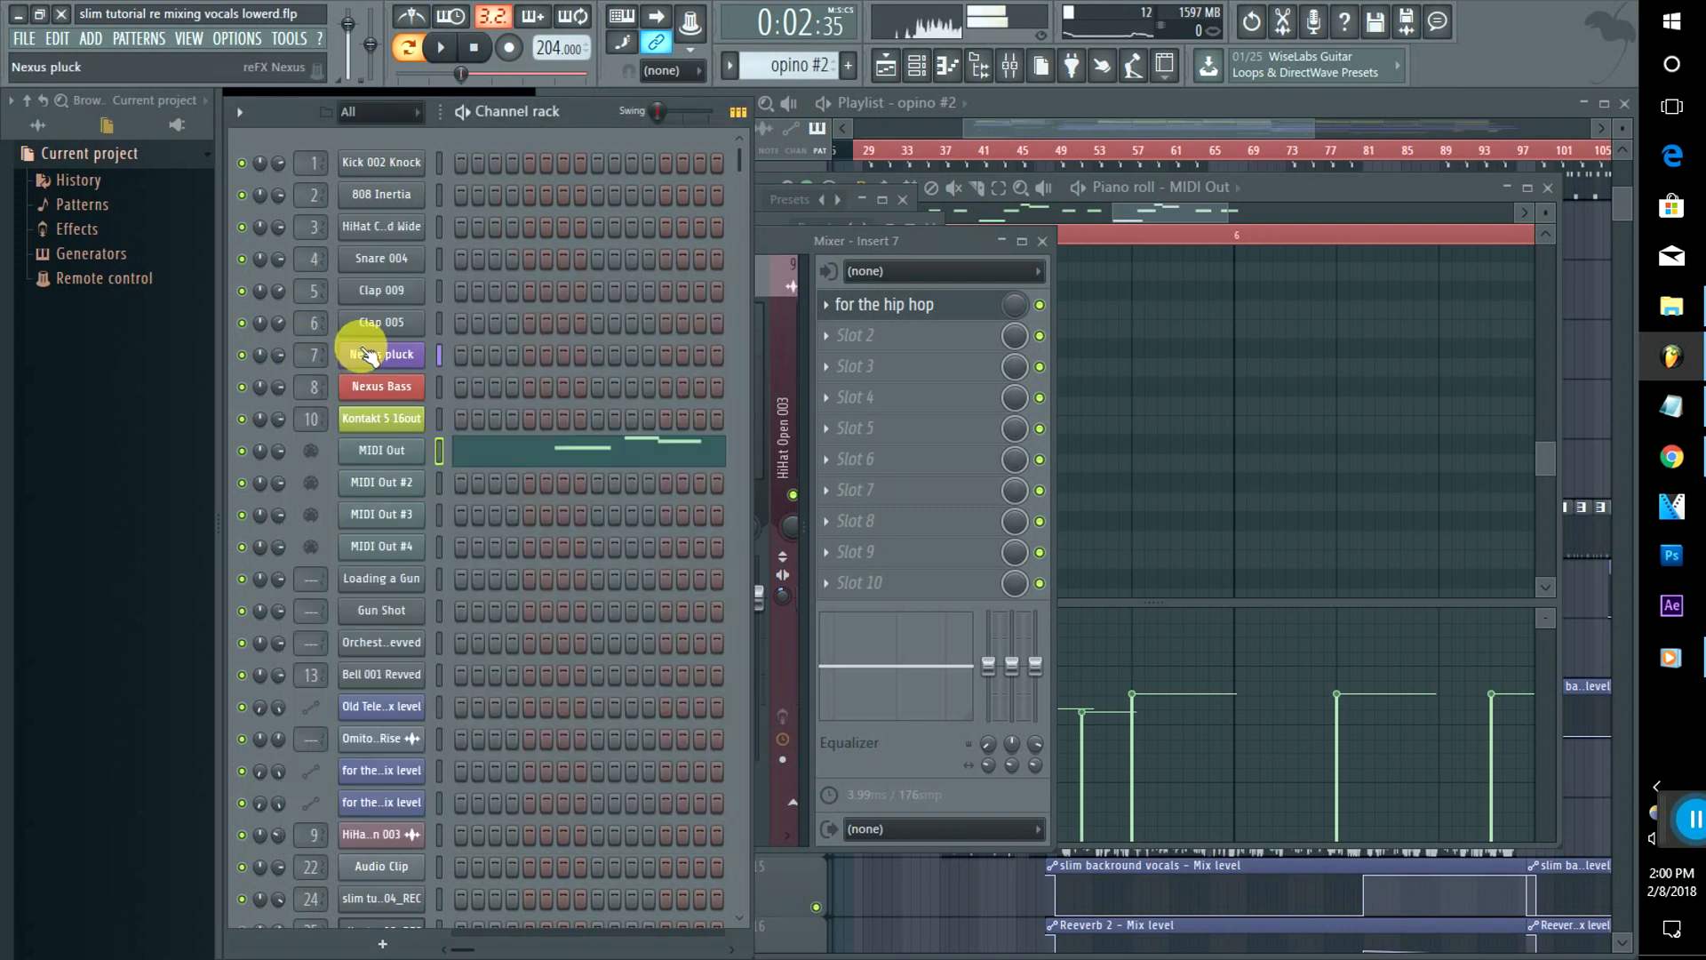
click(777, 241)
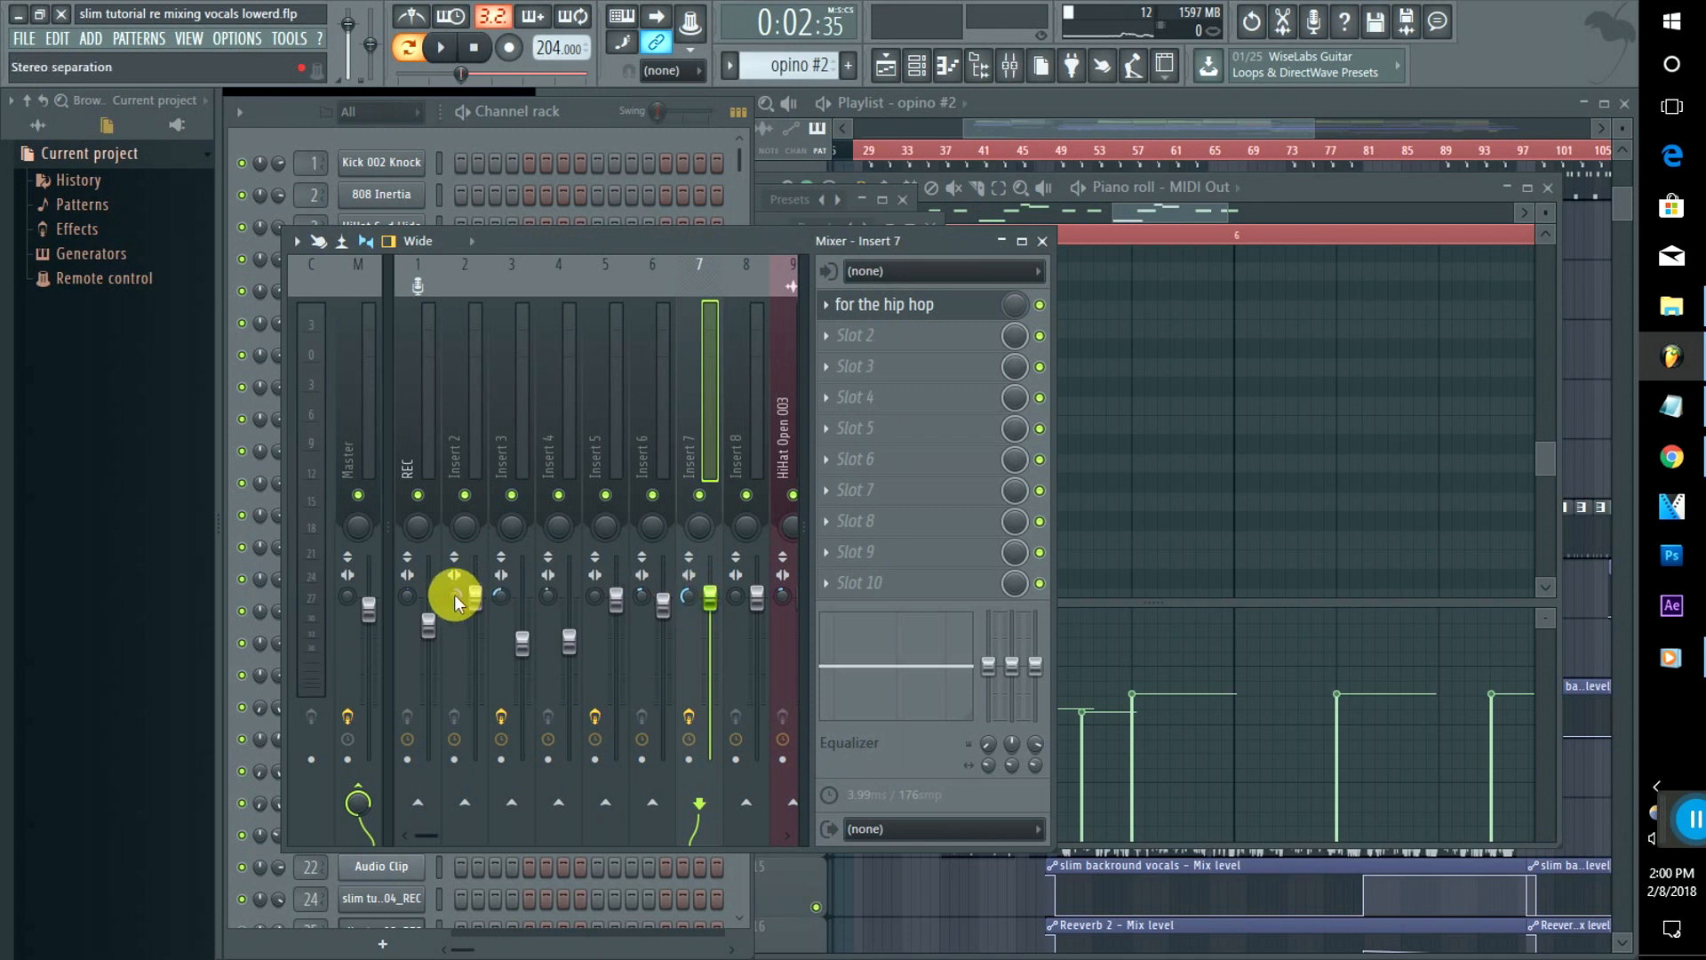
Step: Select mixer inserts 2 and 3 in turn and audition their 808 Inertia and hi-hat channels
click(444, 441)
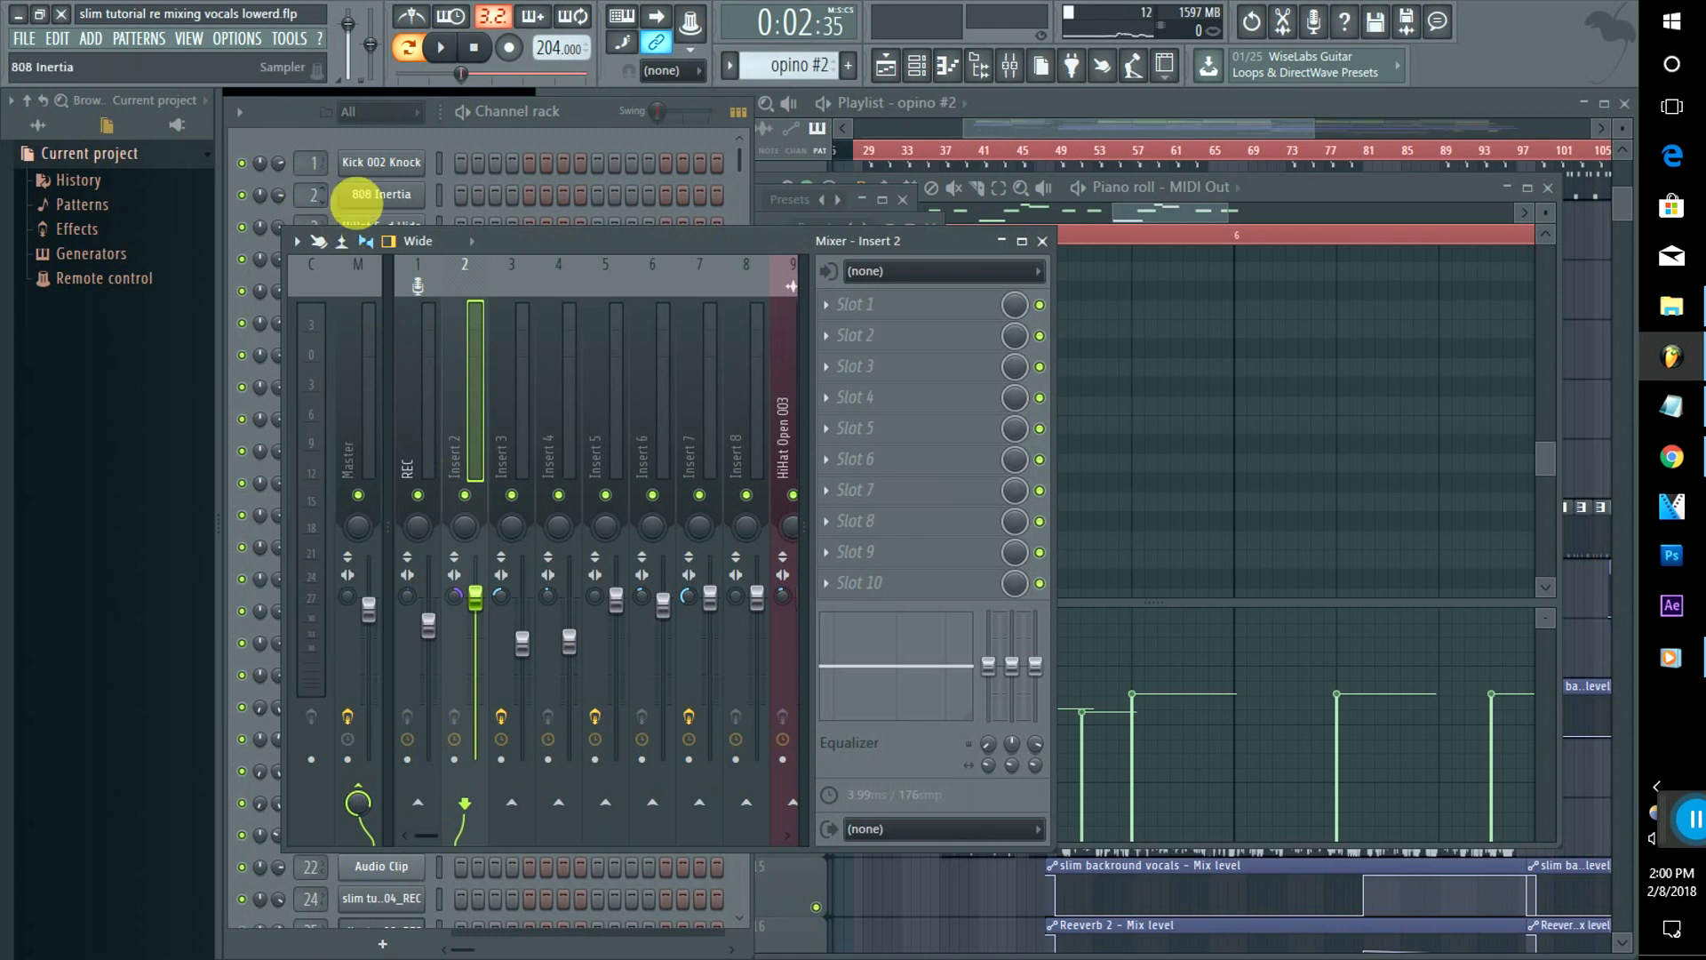
click(359, 205)
click(361, 203)
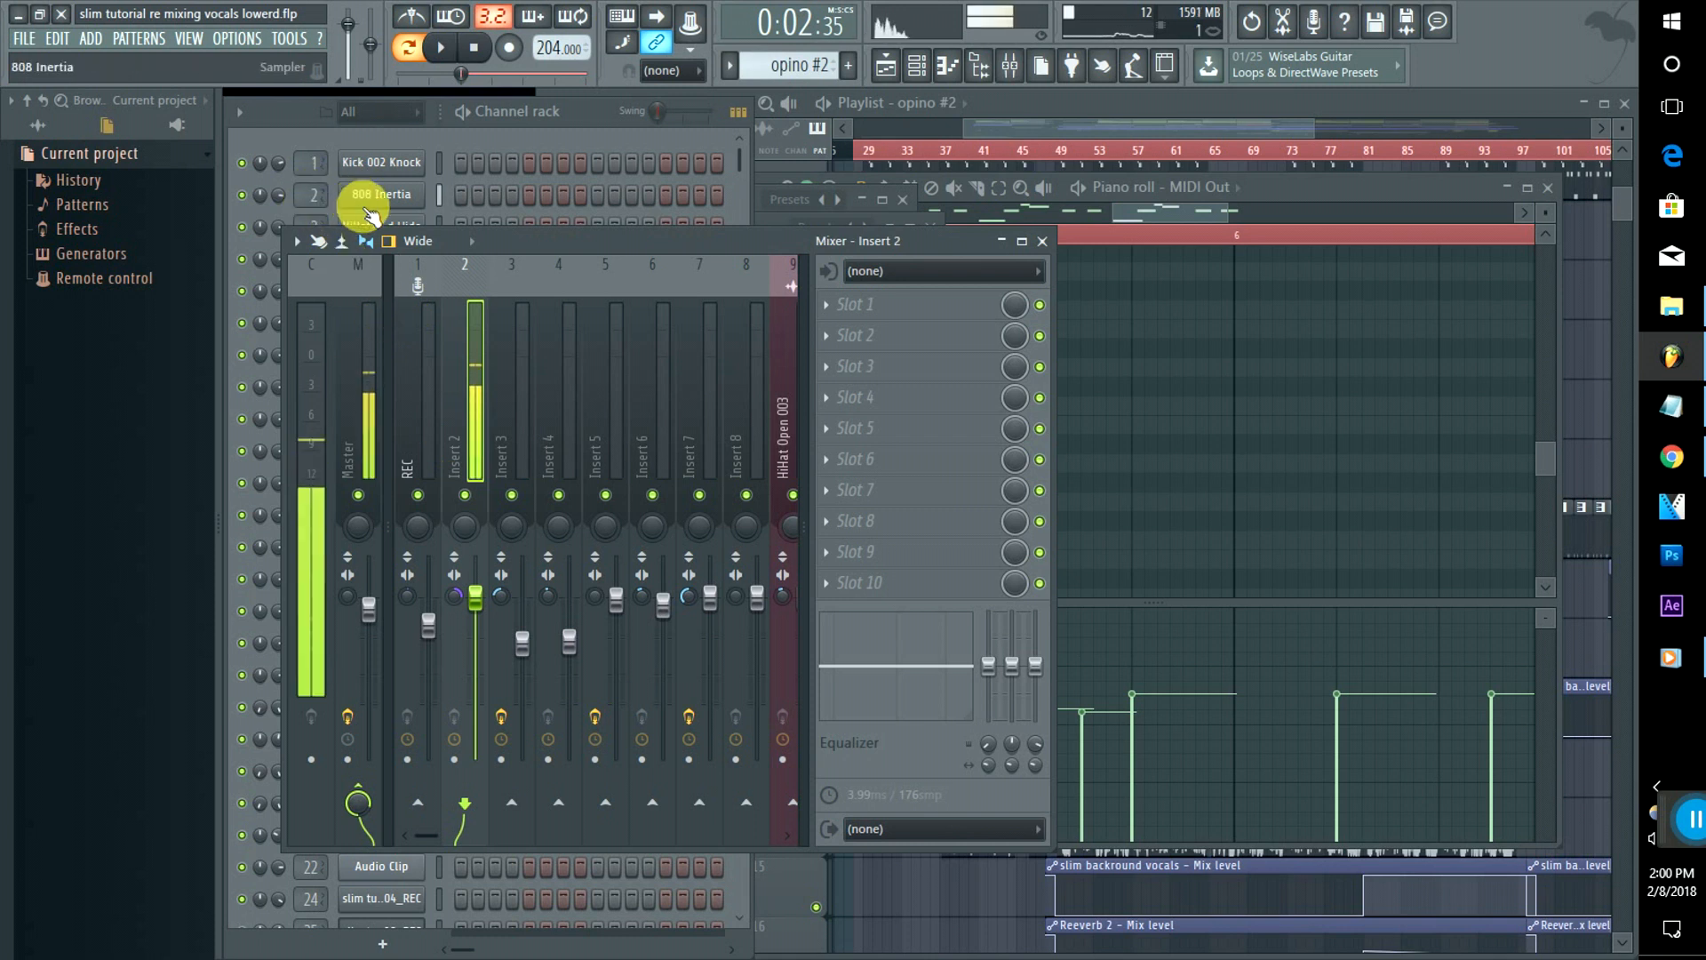
click(510, 389)
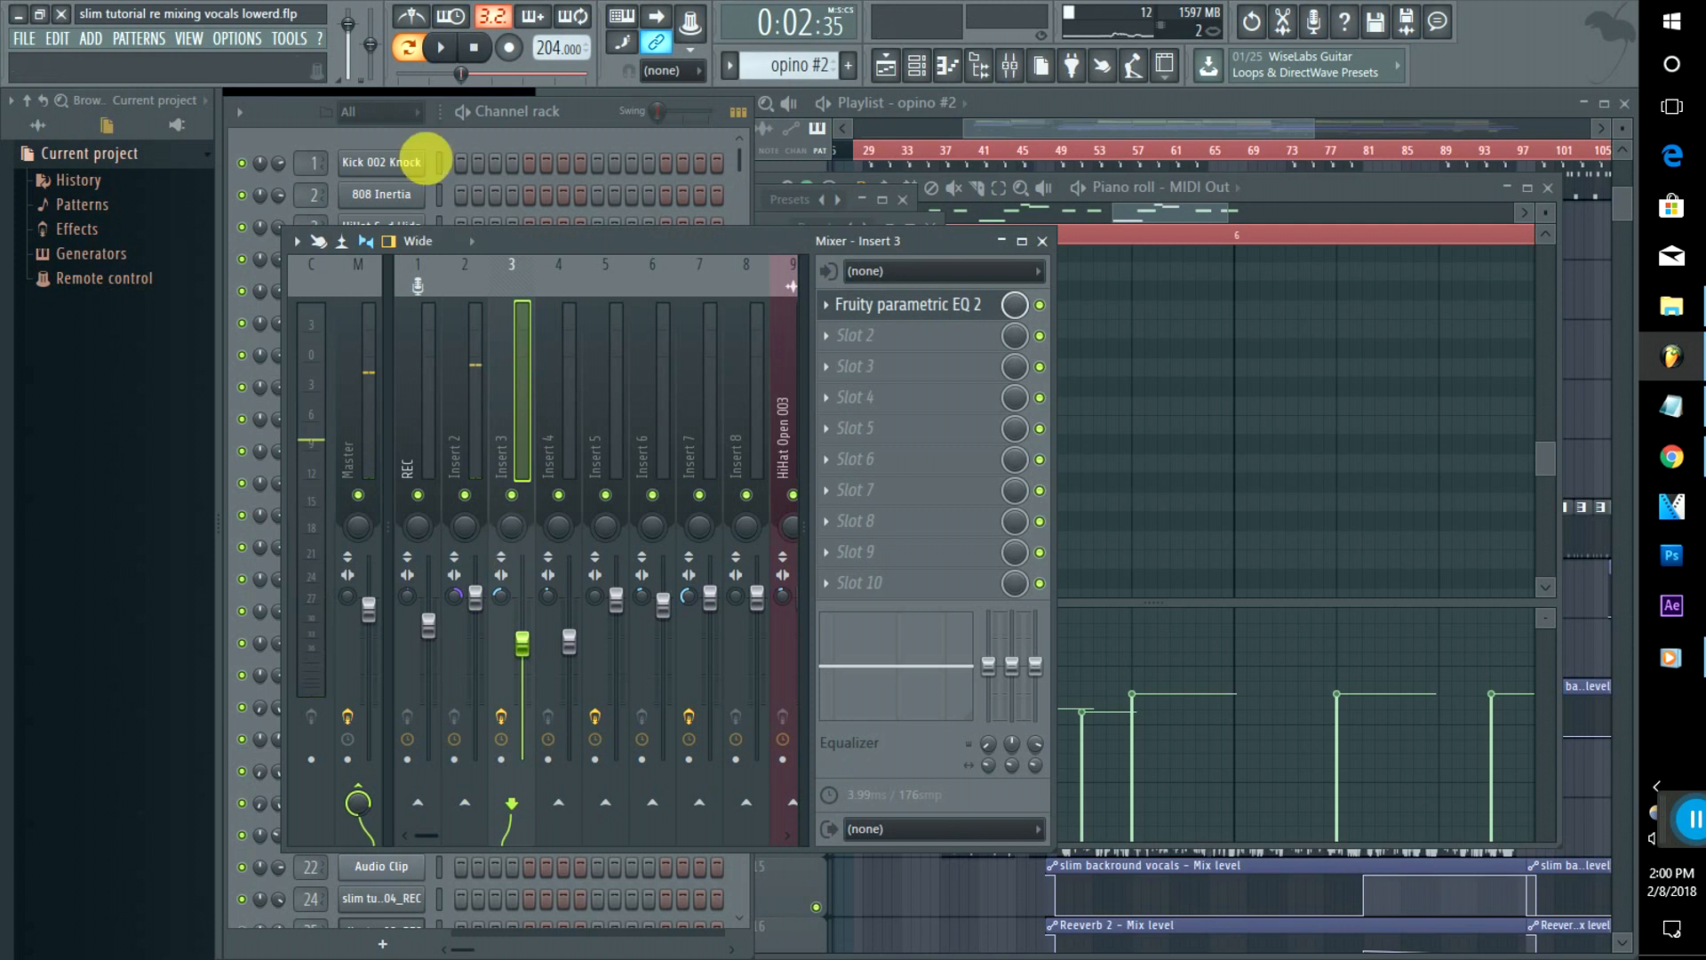
click(364, 214)
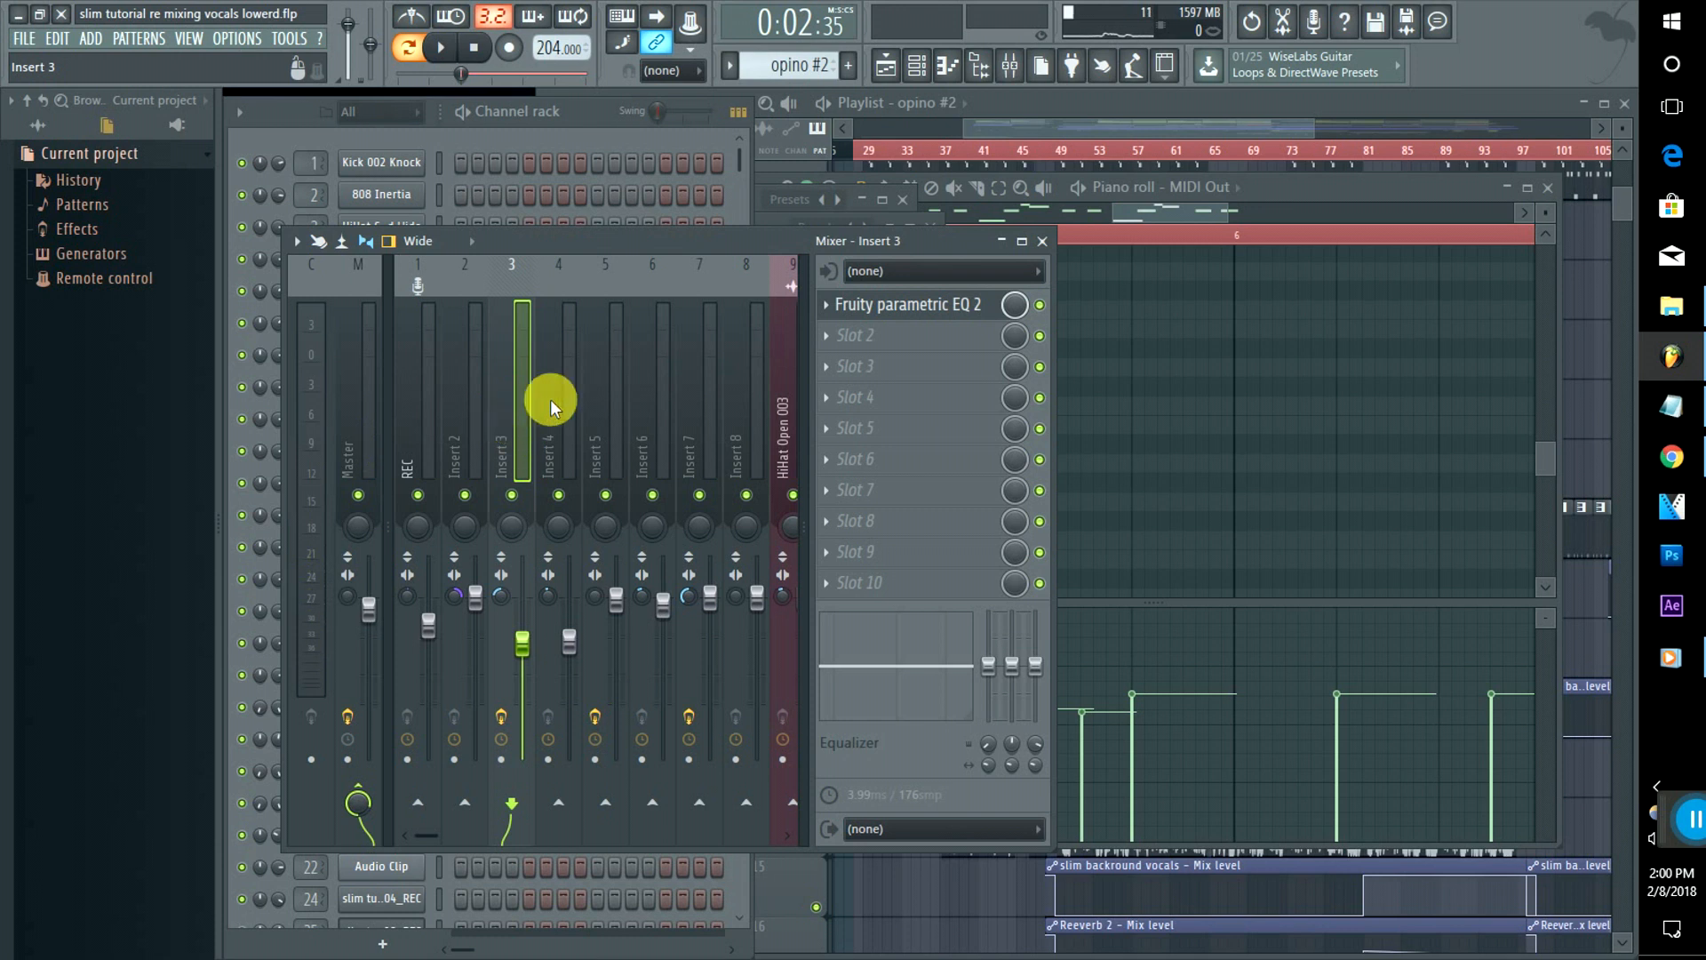
Step: Open Fruity parametric EQ 2 on mixer insert 3 and lower bands 1 to 4 to cut the low and mid frequencies
click(892, 309)
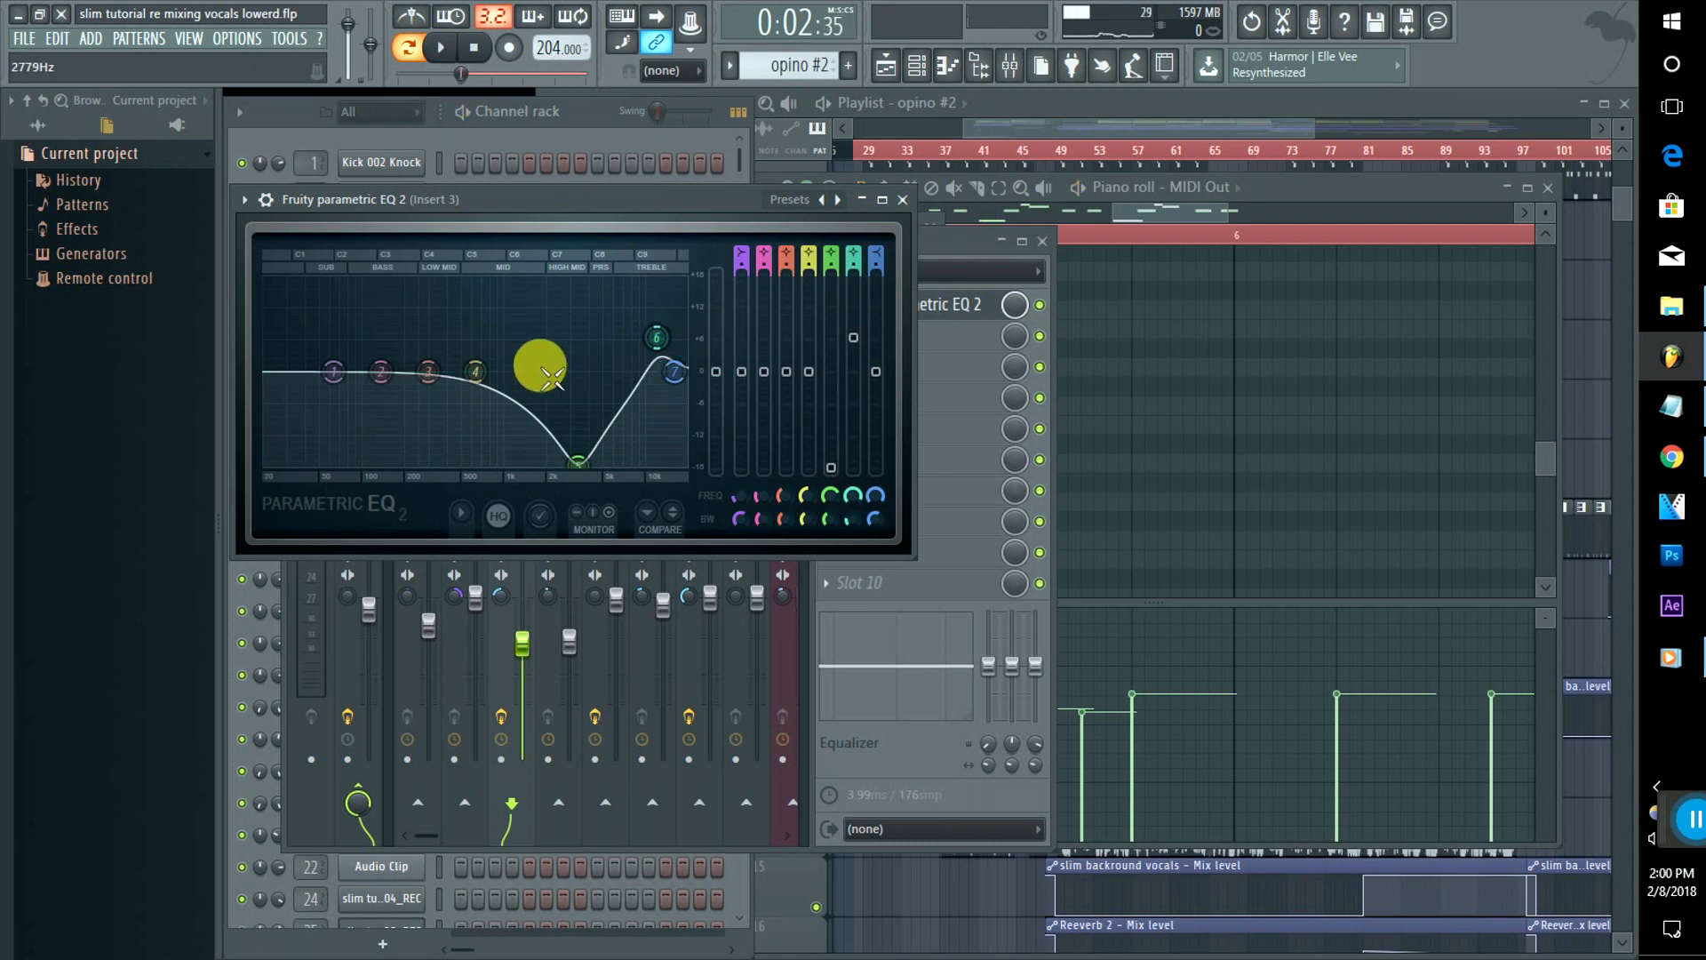
drag(476, 373, 330, 426)
drag(336, 366, 578, 460)
Step: Change EQ band 5 to a high pass at about 5.8 kHz, adjust its width, and lower band 6 to just below 0 dB
right_click(578, 459)
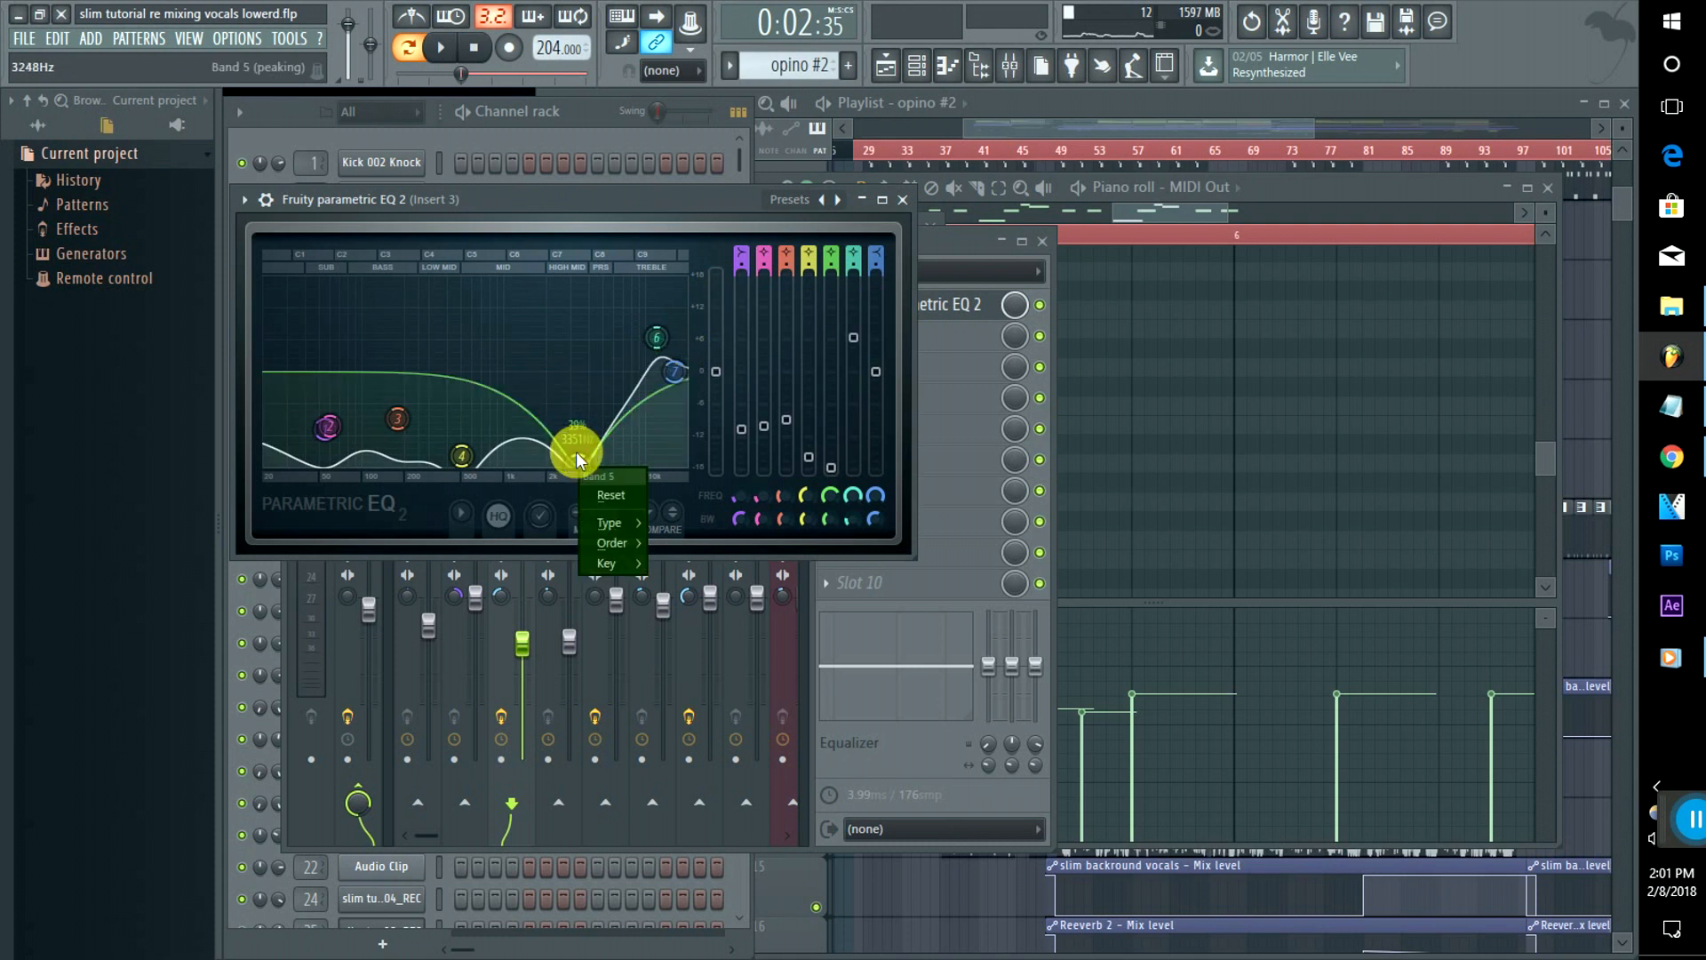
click(611, 522)
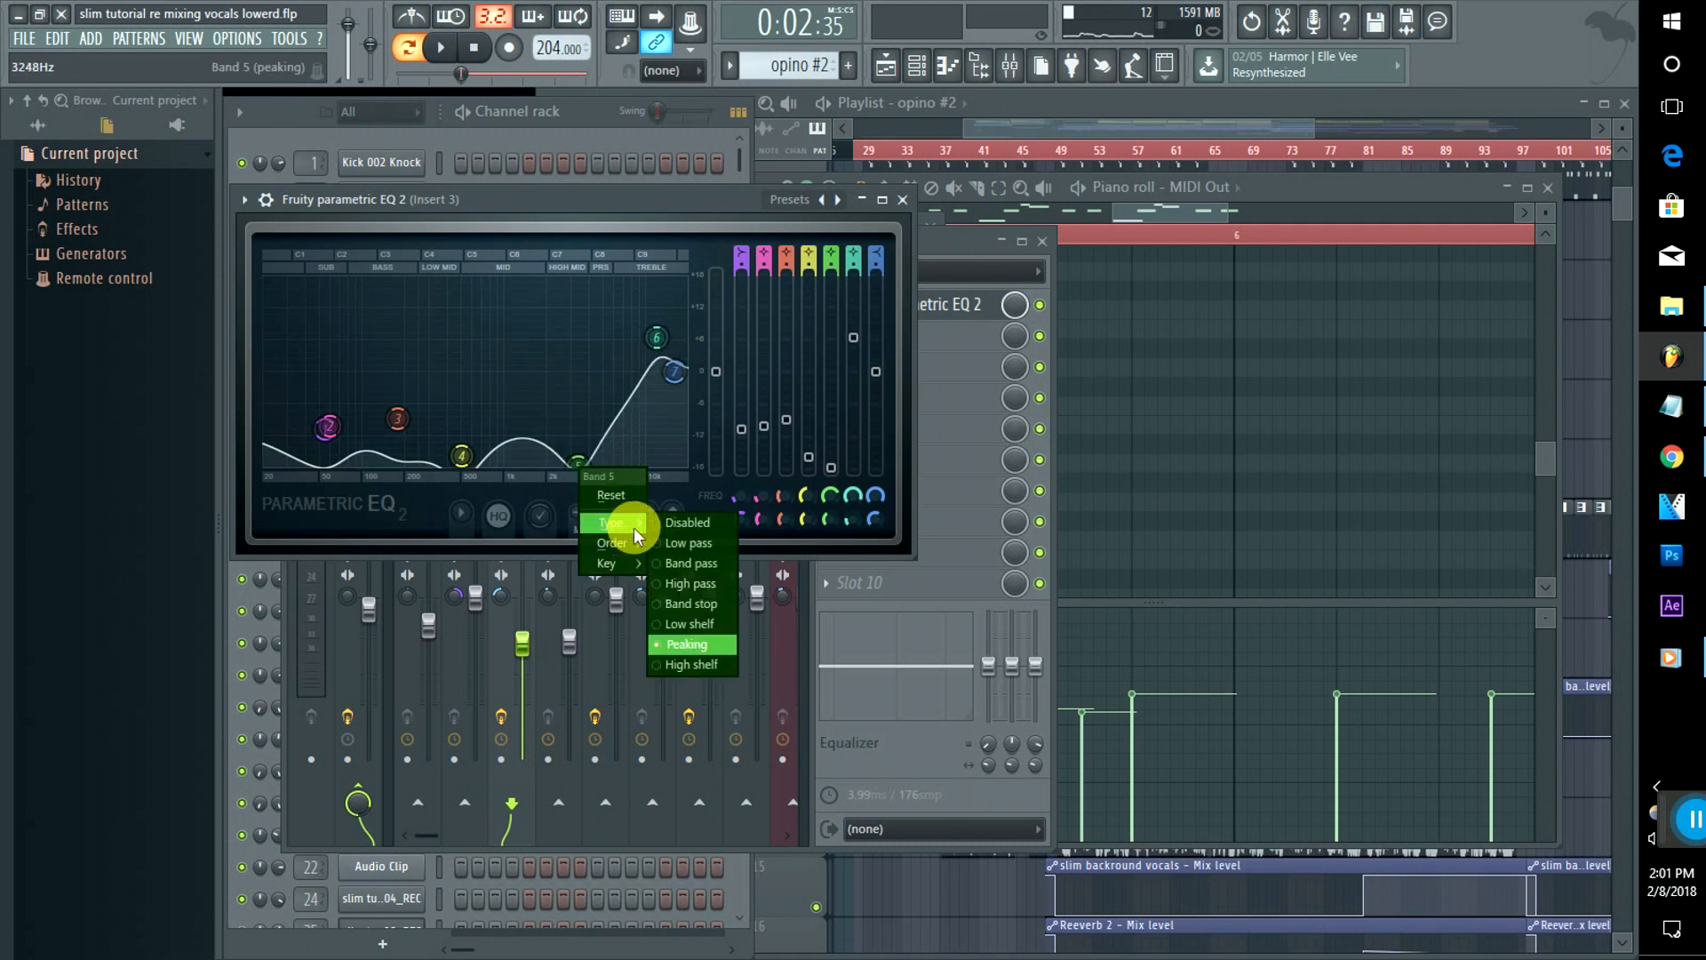
click(669, 582)
drag(562, 411, 620, 371)
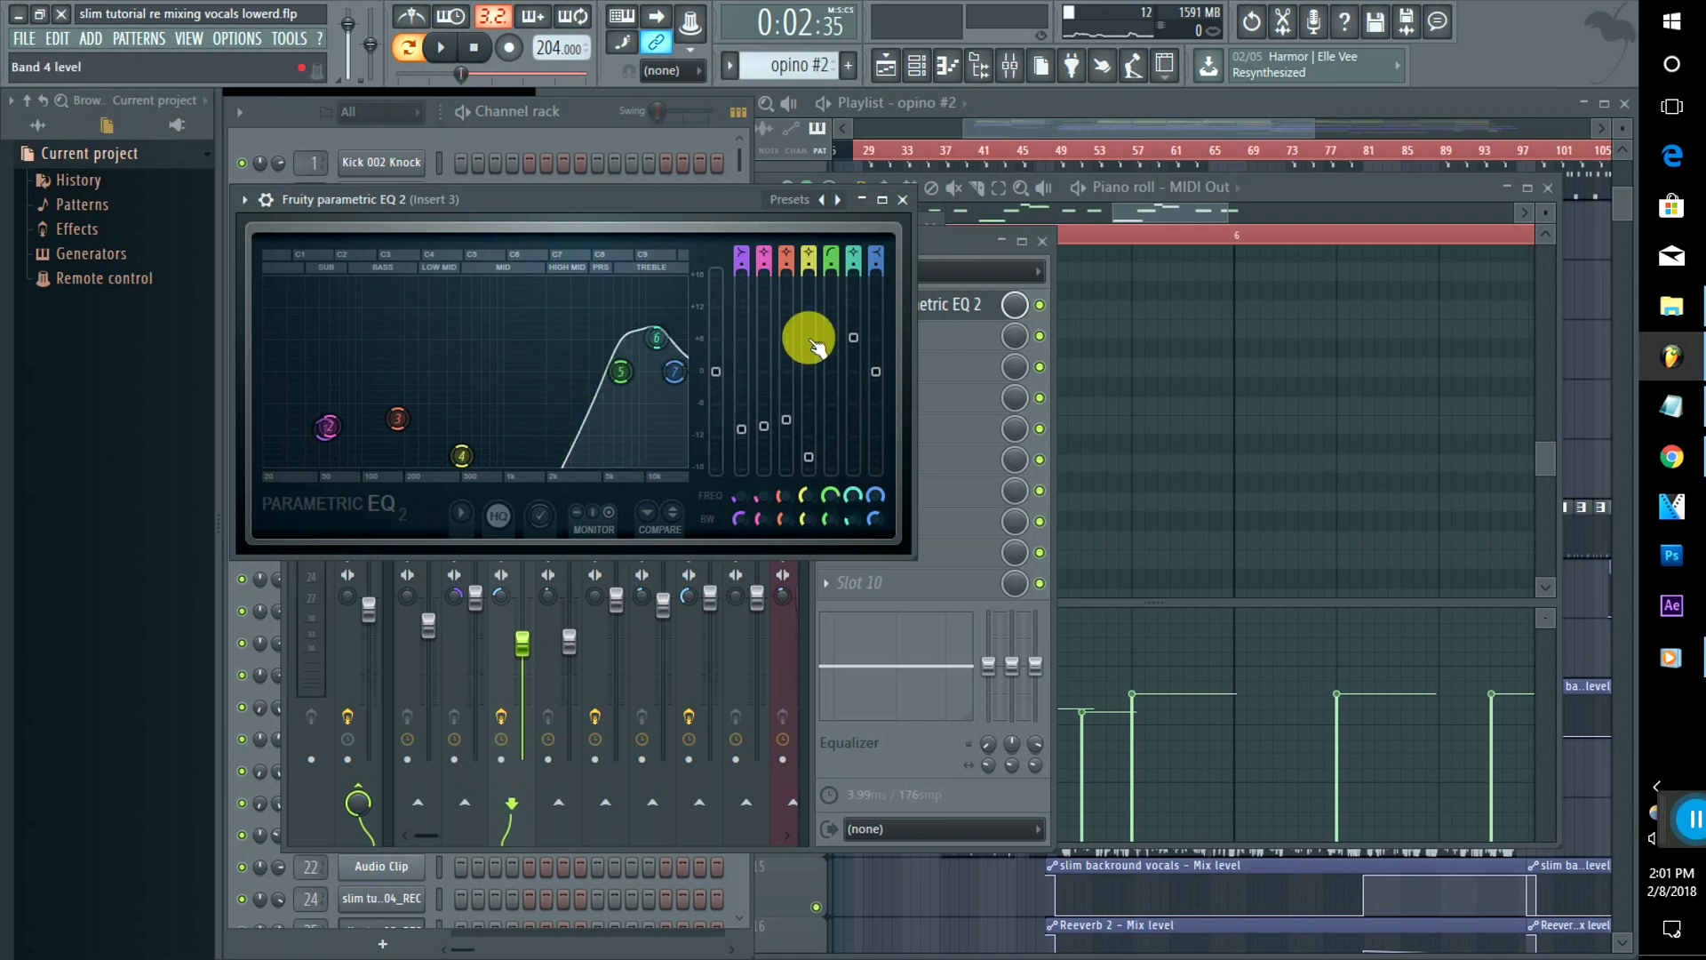
drag(851, 337, 853, 380)
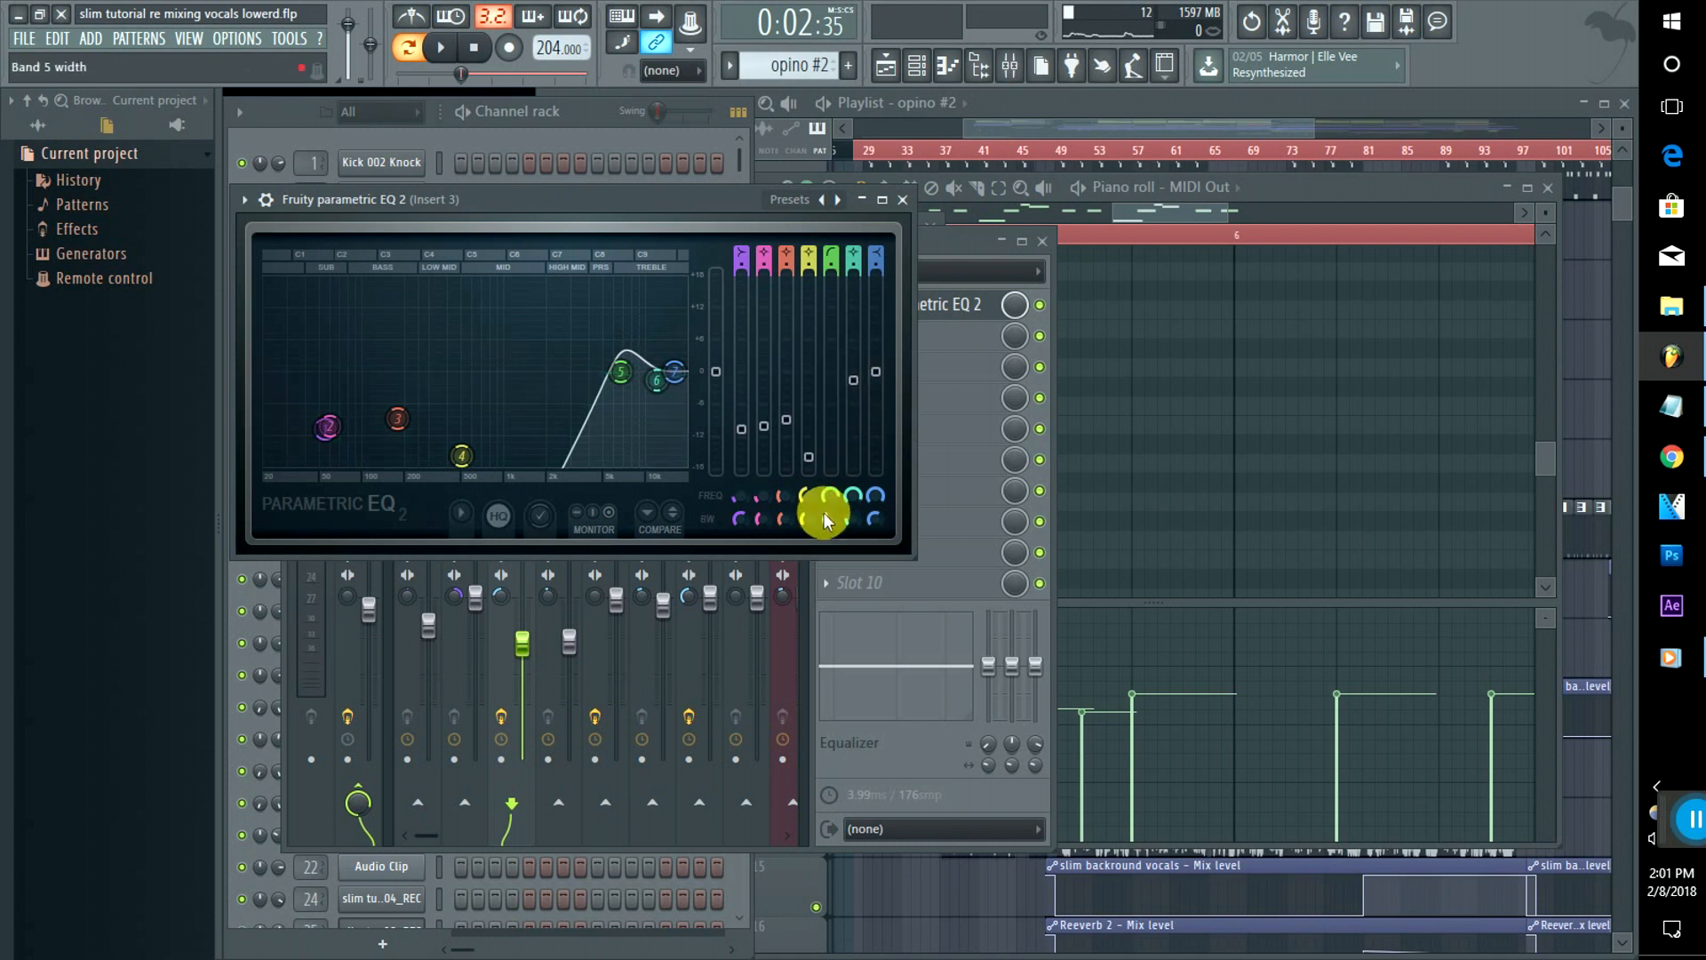
drag(830, 522, 830, 514)
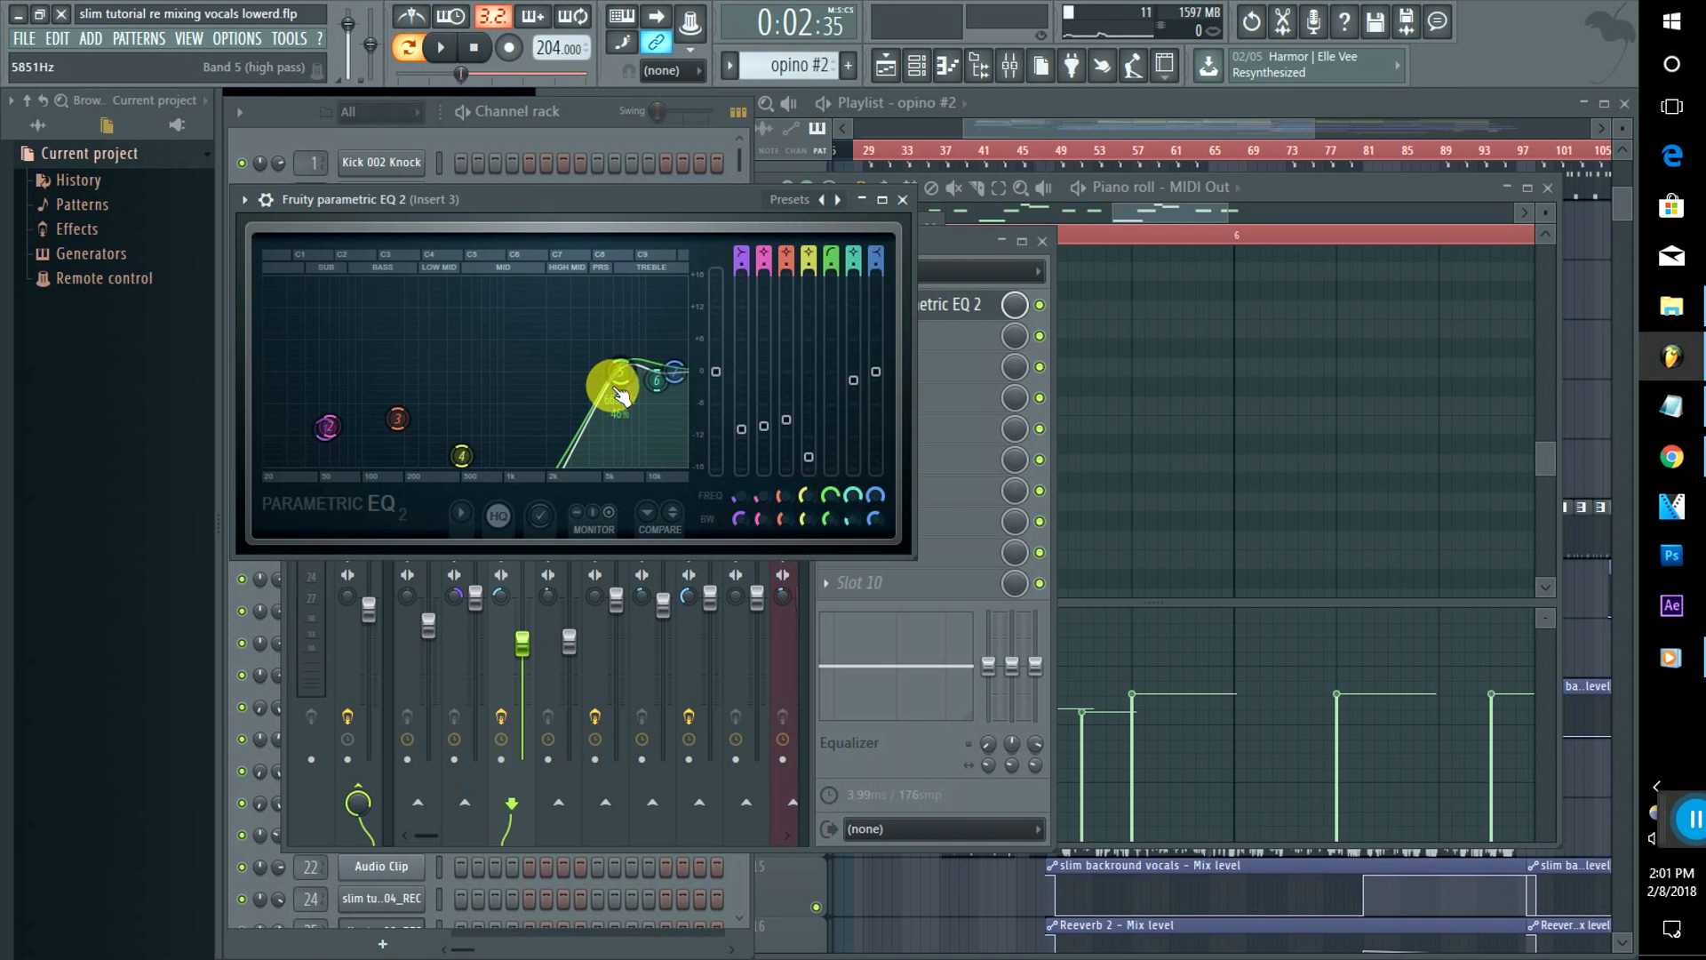
Step: Start a new empty project without saving the changes to the current one
drag(1150, 126, 1133, 134)
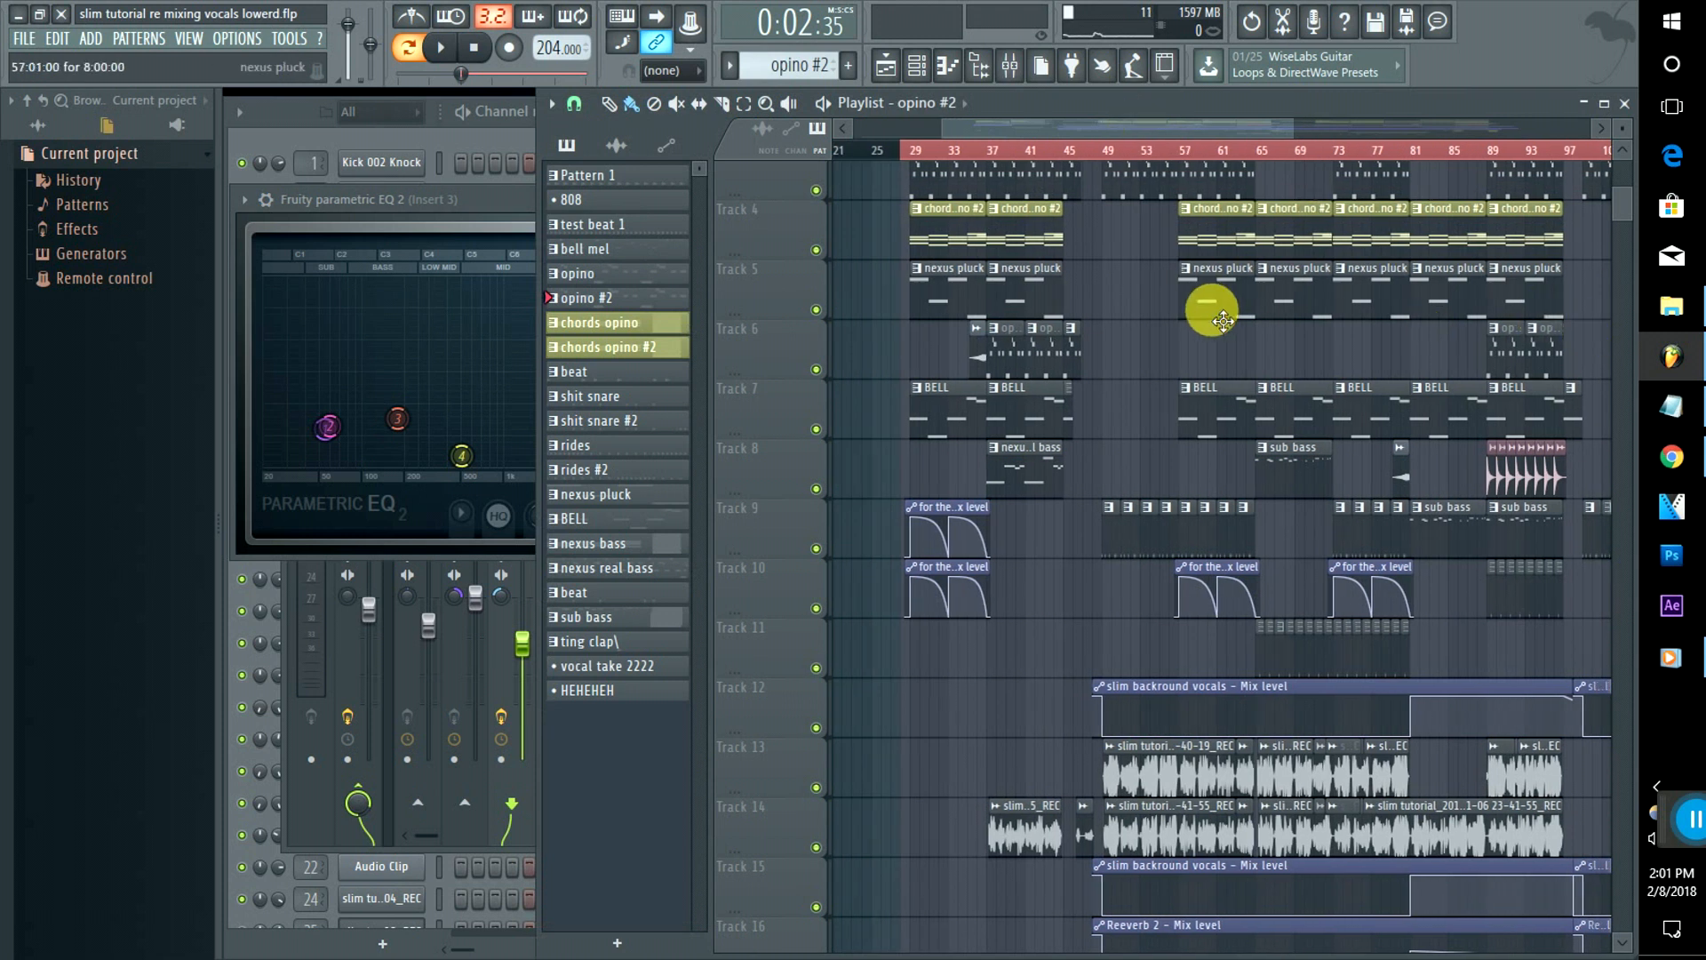
mouse_move(1686, 371)
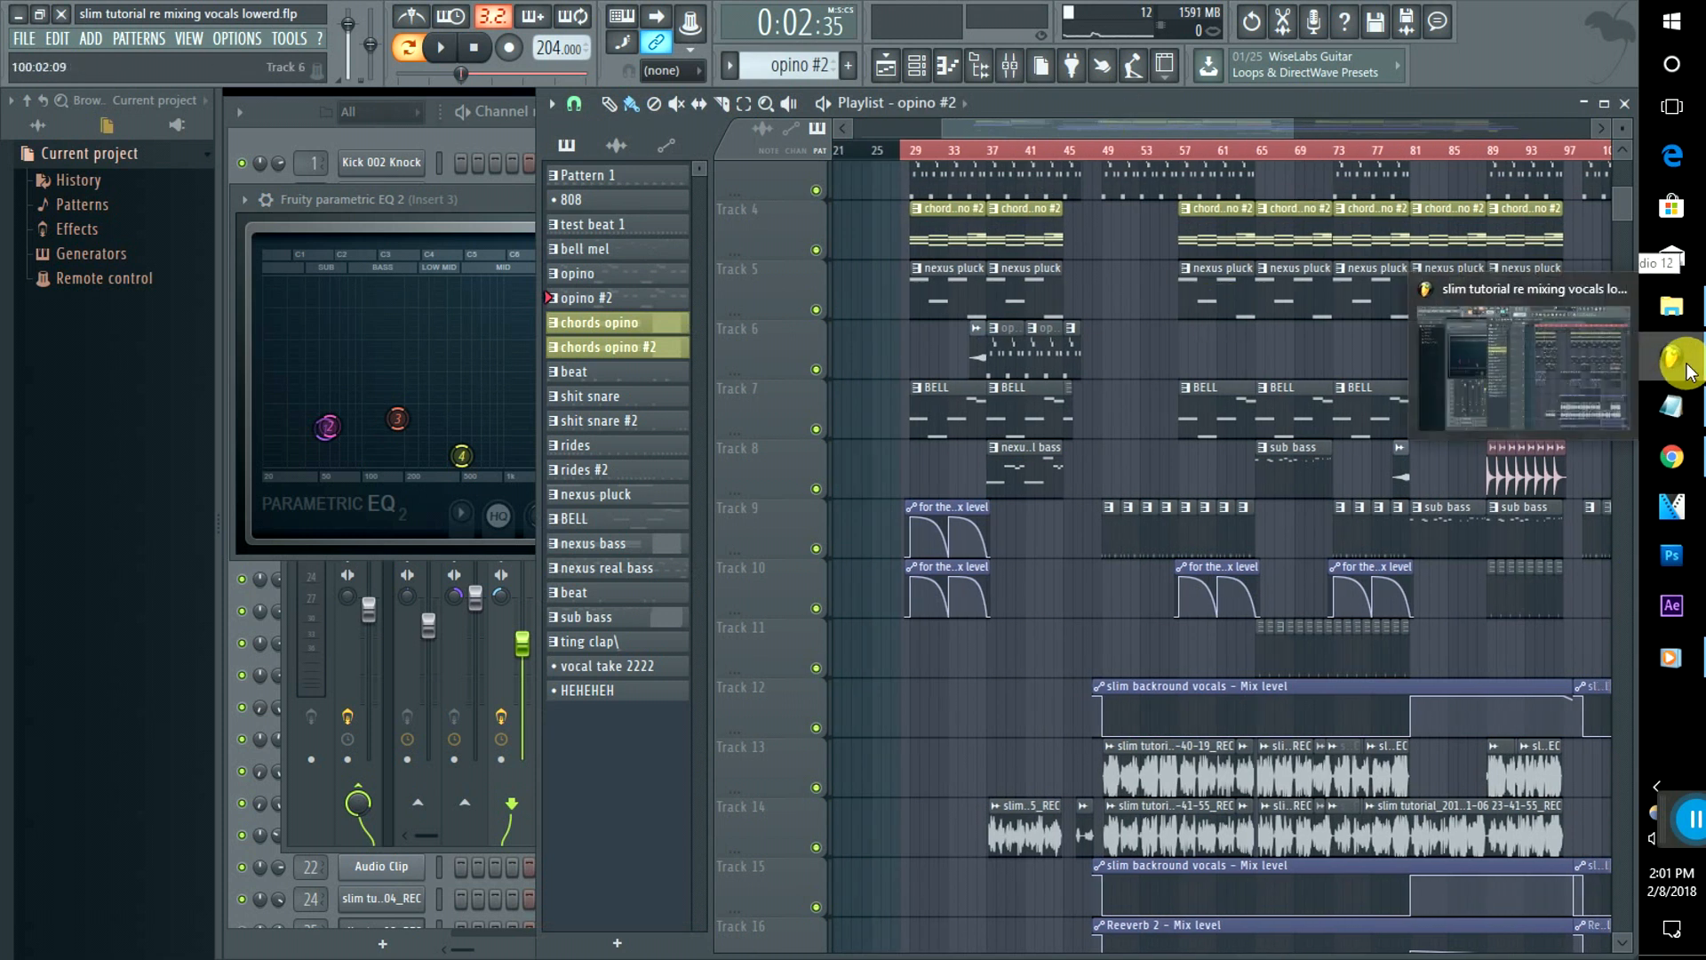
click(24, 39)
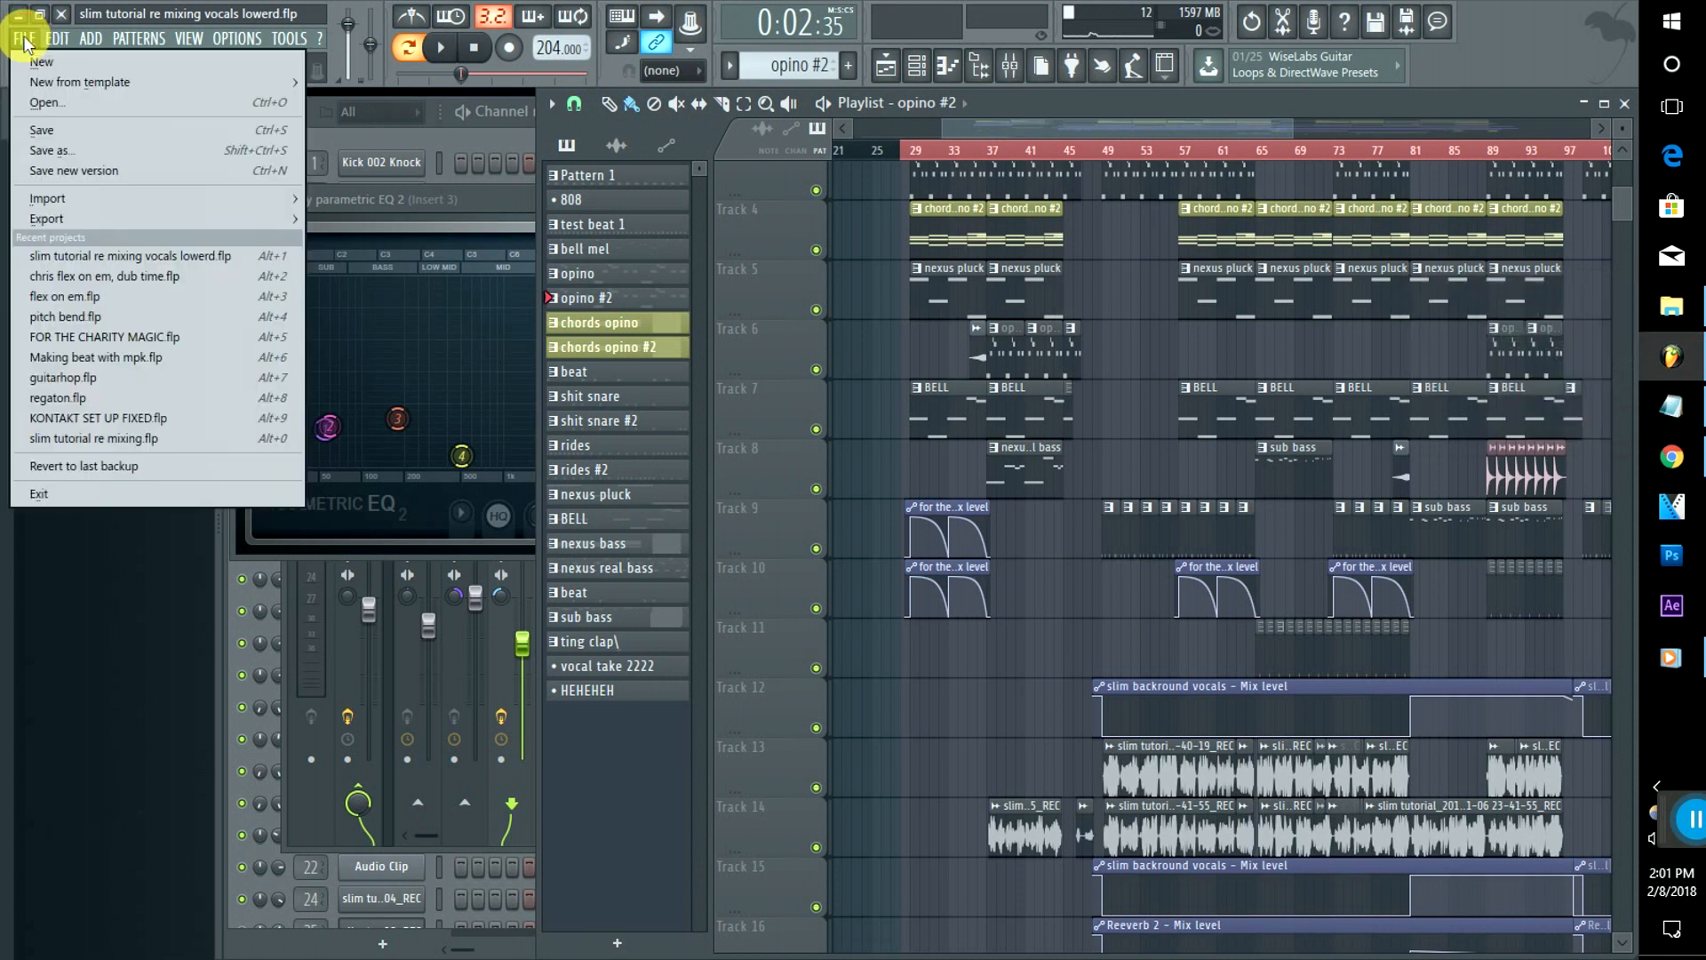
click(41, 63)
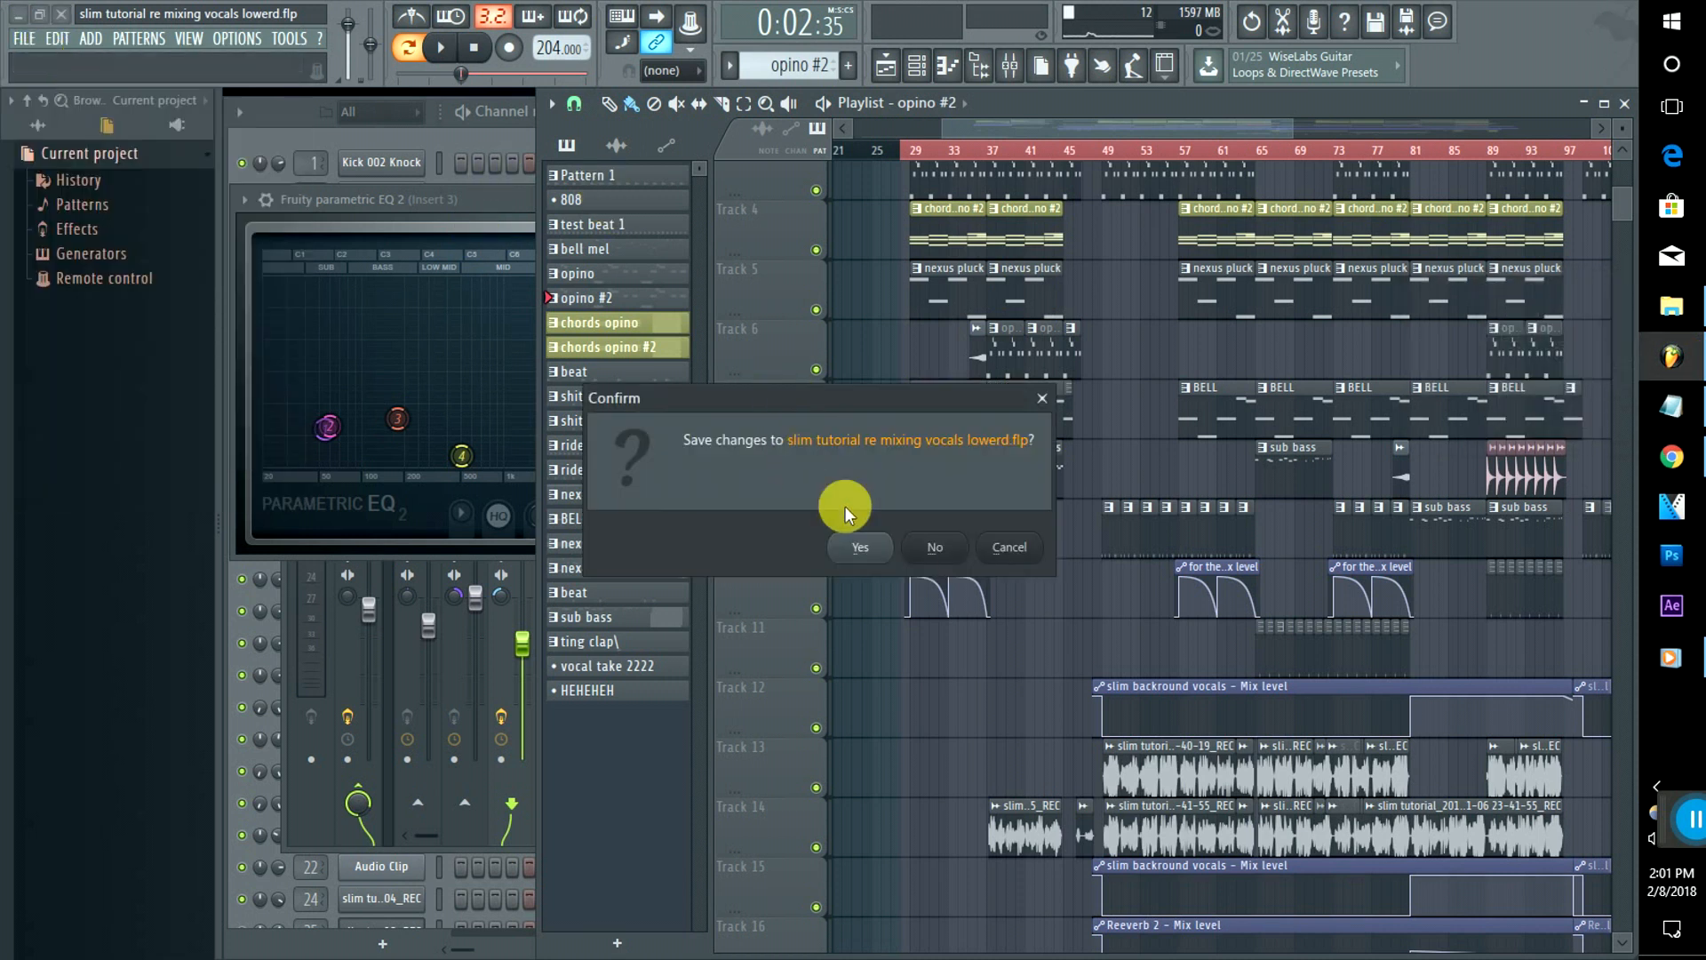
click(936, 551)
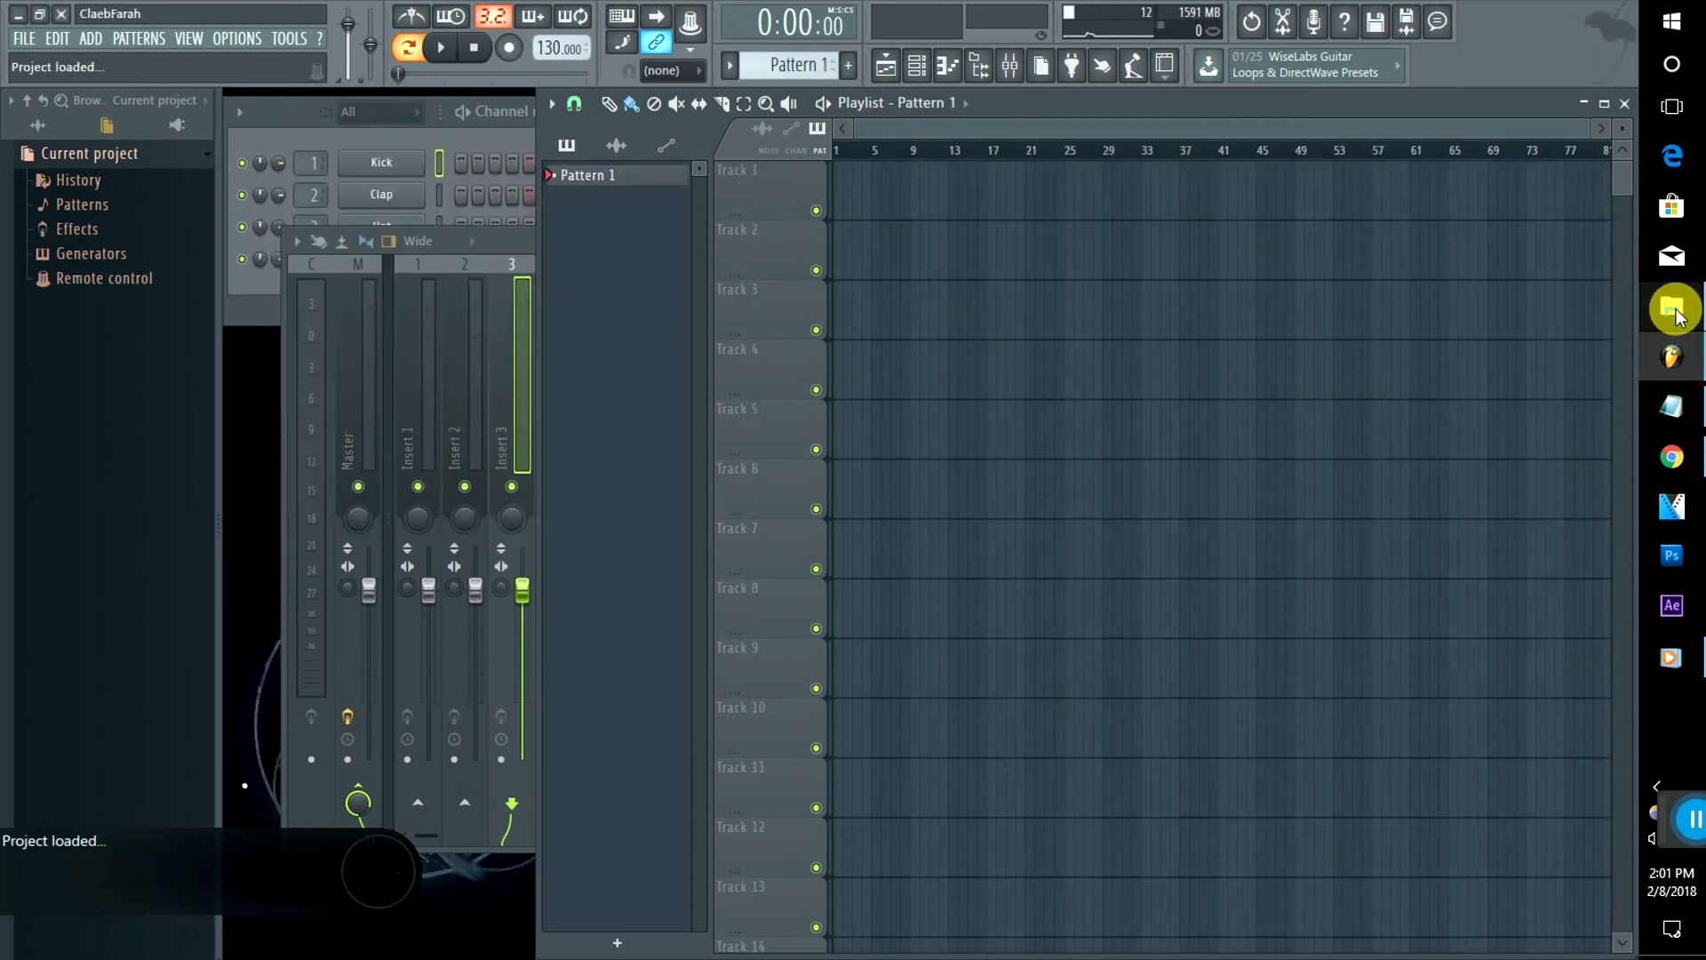
Step: Add the flex beat example audio from the youtube tuts folder to playlist track 1 and route its channel to mixer insert 1
click(1673, 311)
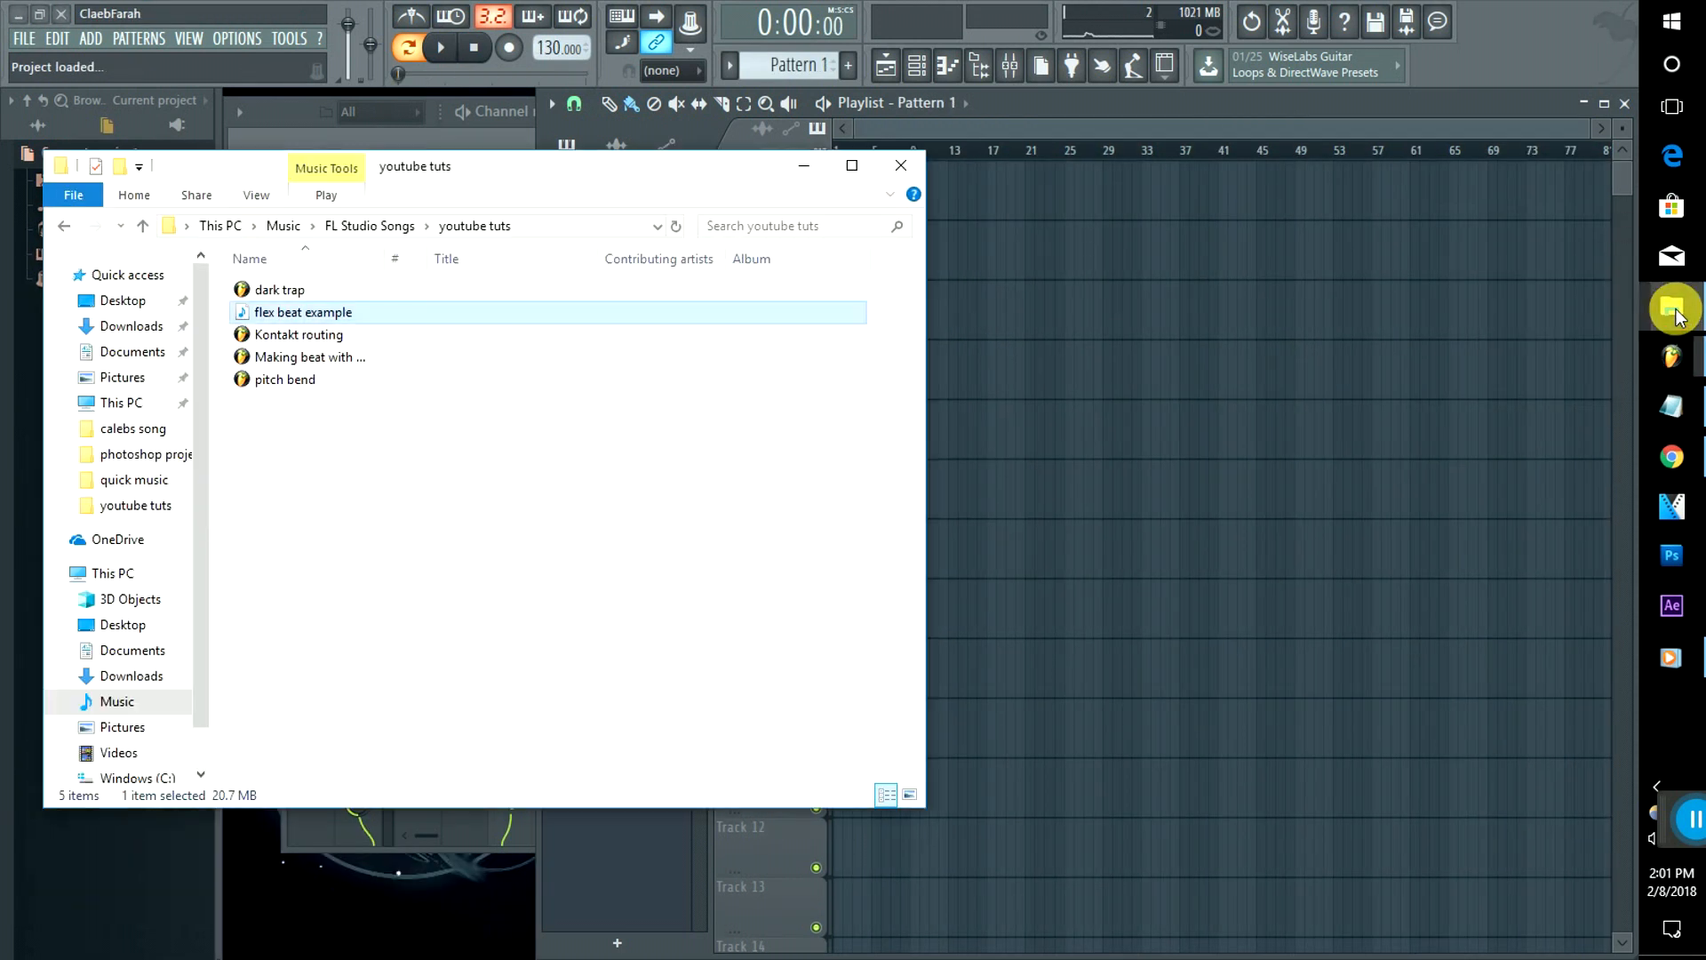
drag(283, 321, 811, 152)
double_click(311, 153)
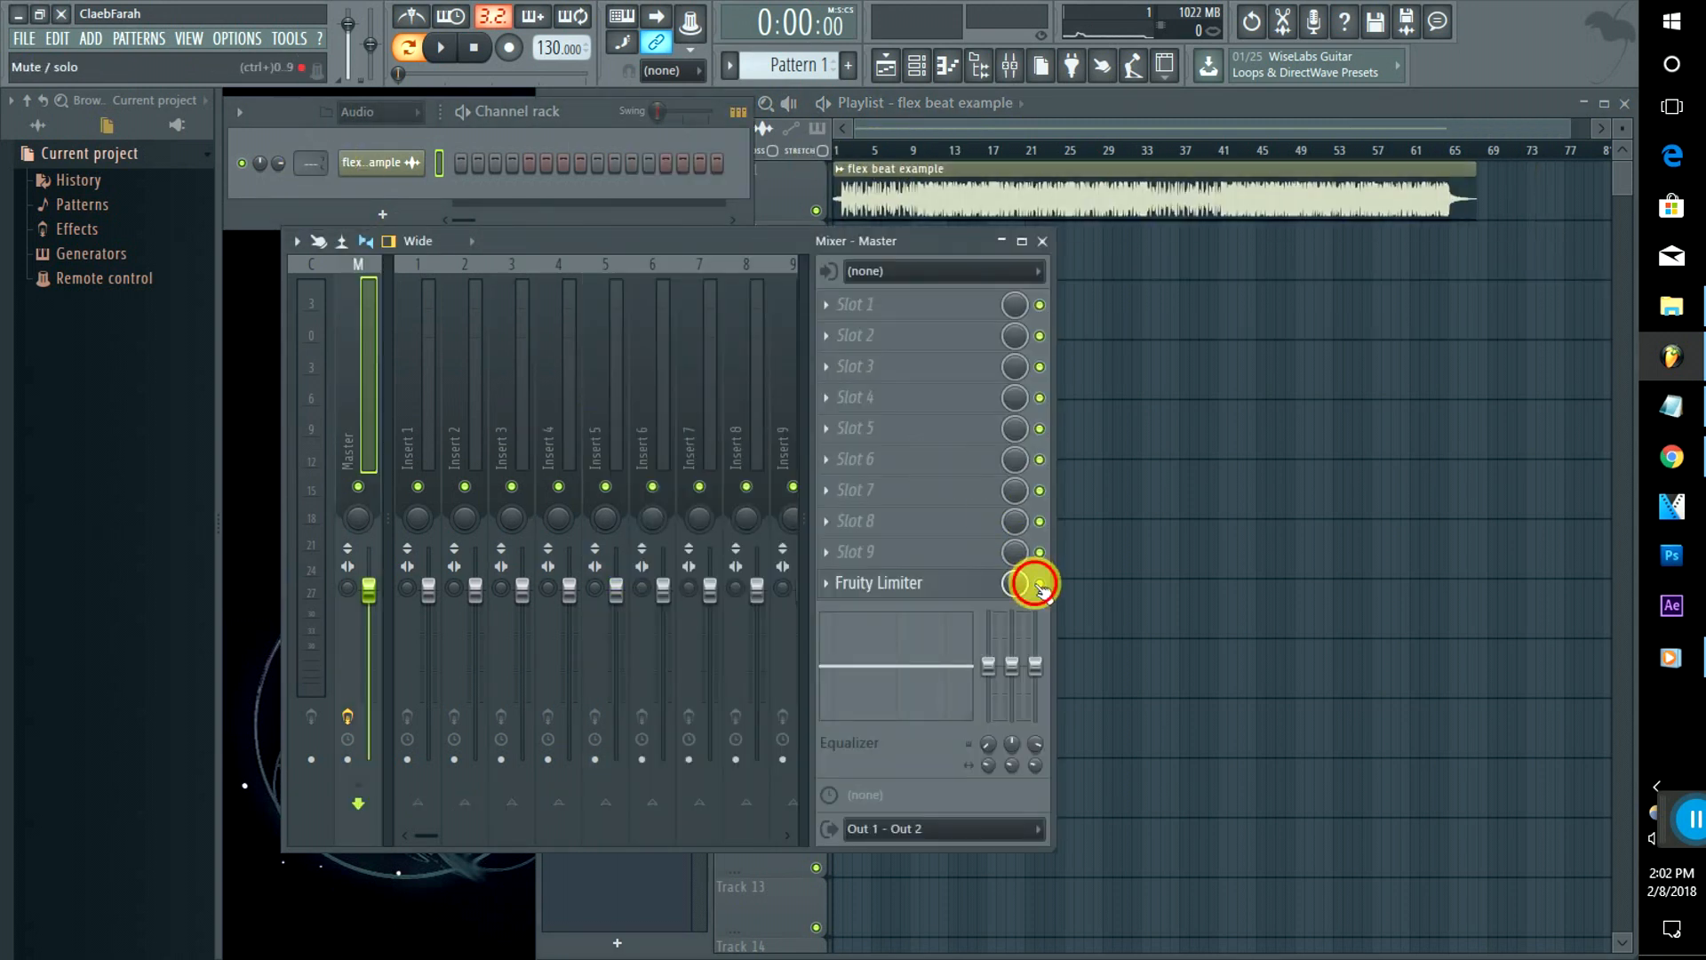
drag(318, 163, 318, 155)
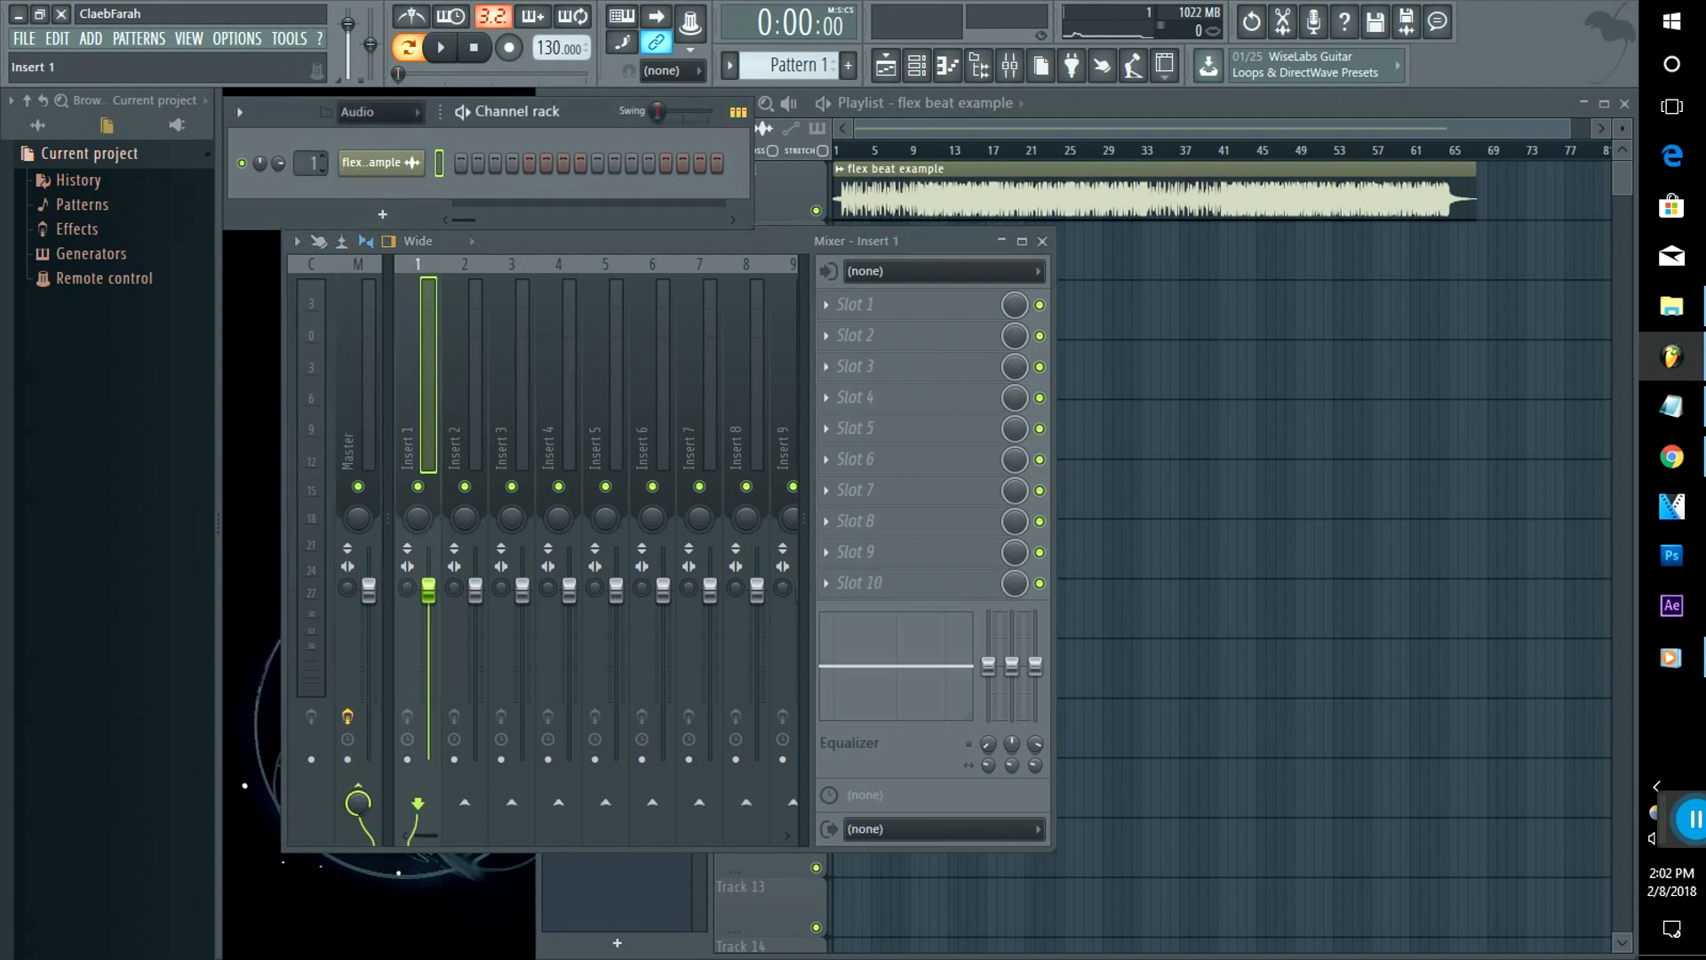
Step: Load Maximus into slot 1 of mixer insert 1 and select its mid band
click(824, 306)
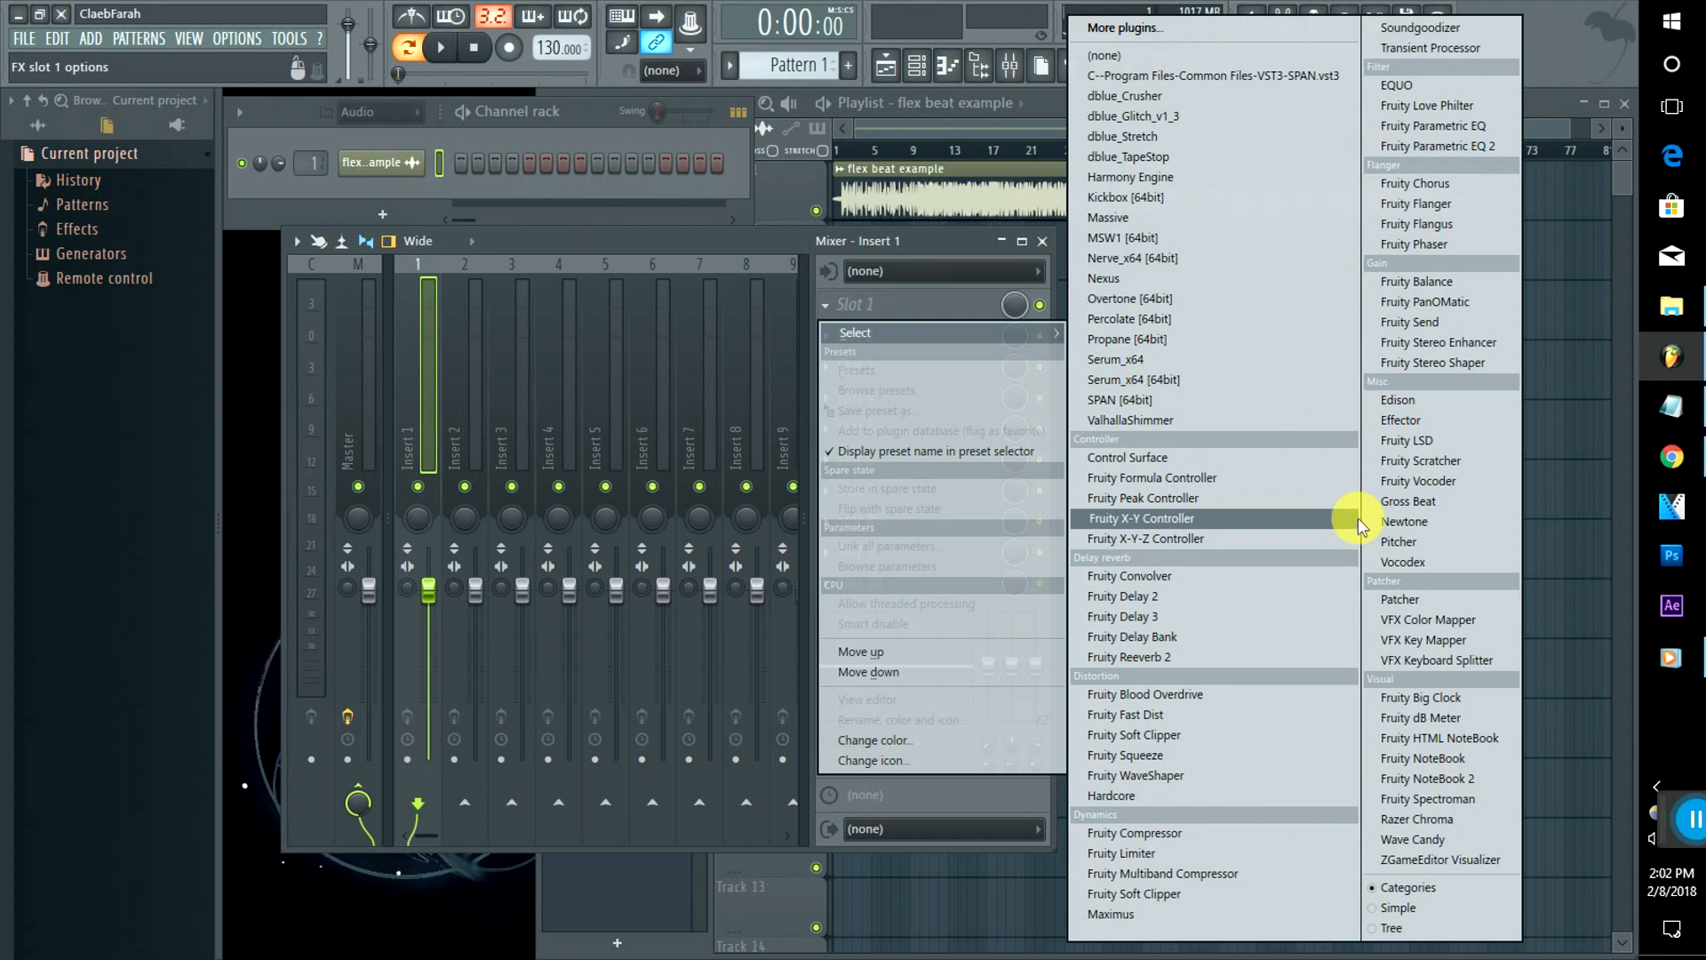
click(1146, 913)
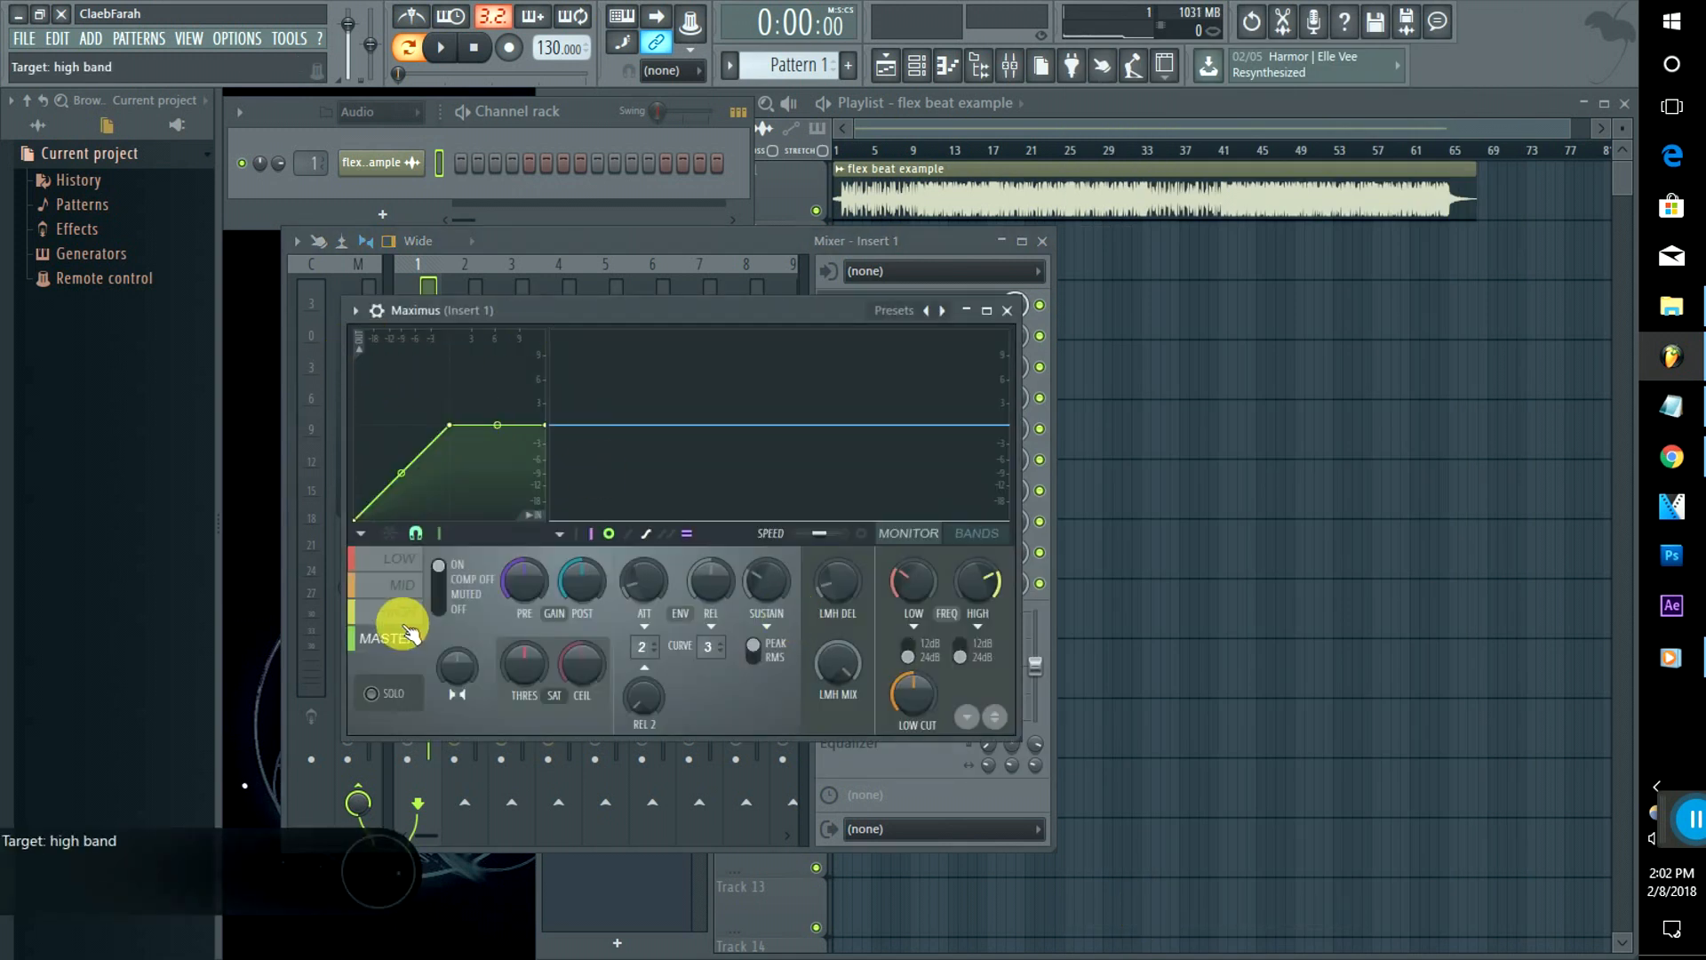
click(402, 591)
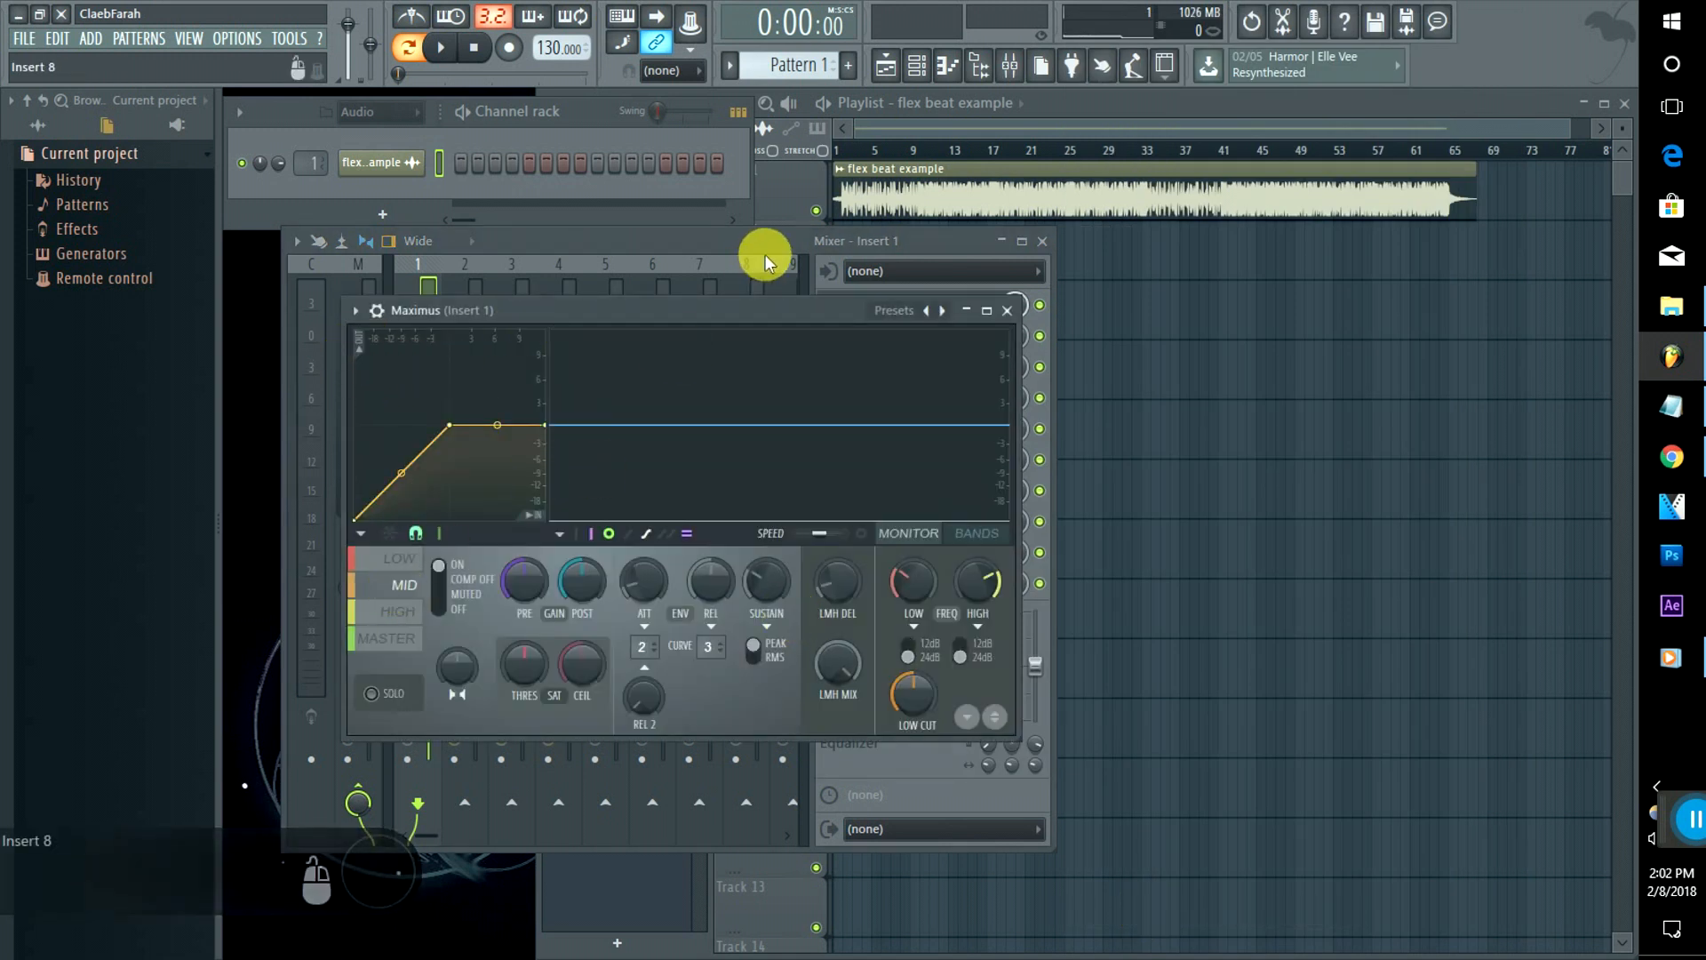
Step: Select bar 17 to about bar 31 of the playlist for playback and audition the beat with Maximus's mid band soloed
drag(908, 142, 1128, 145)
key(space)
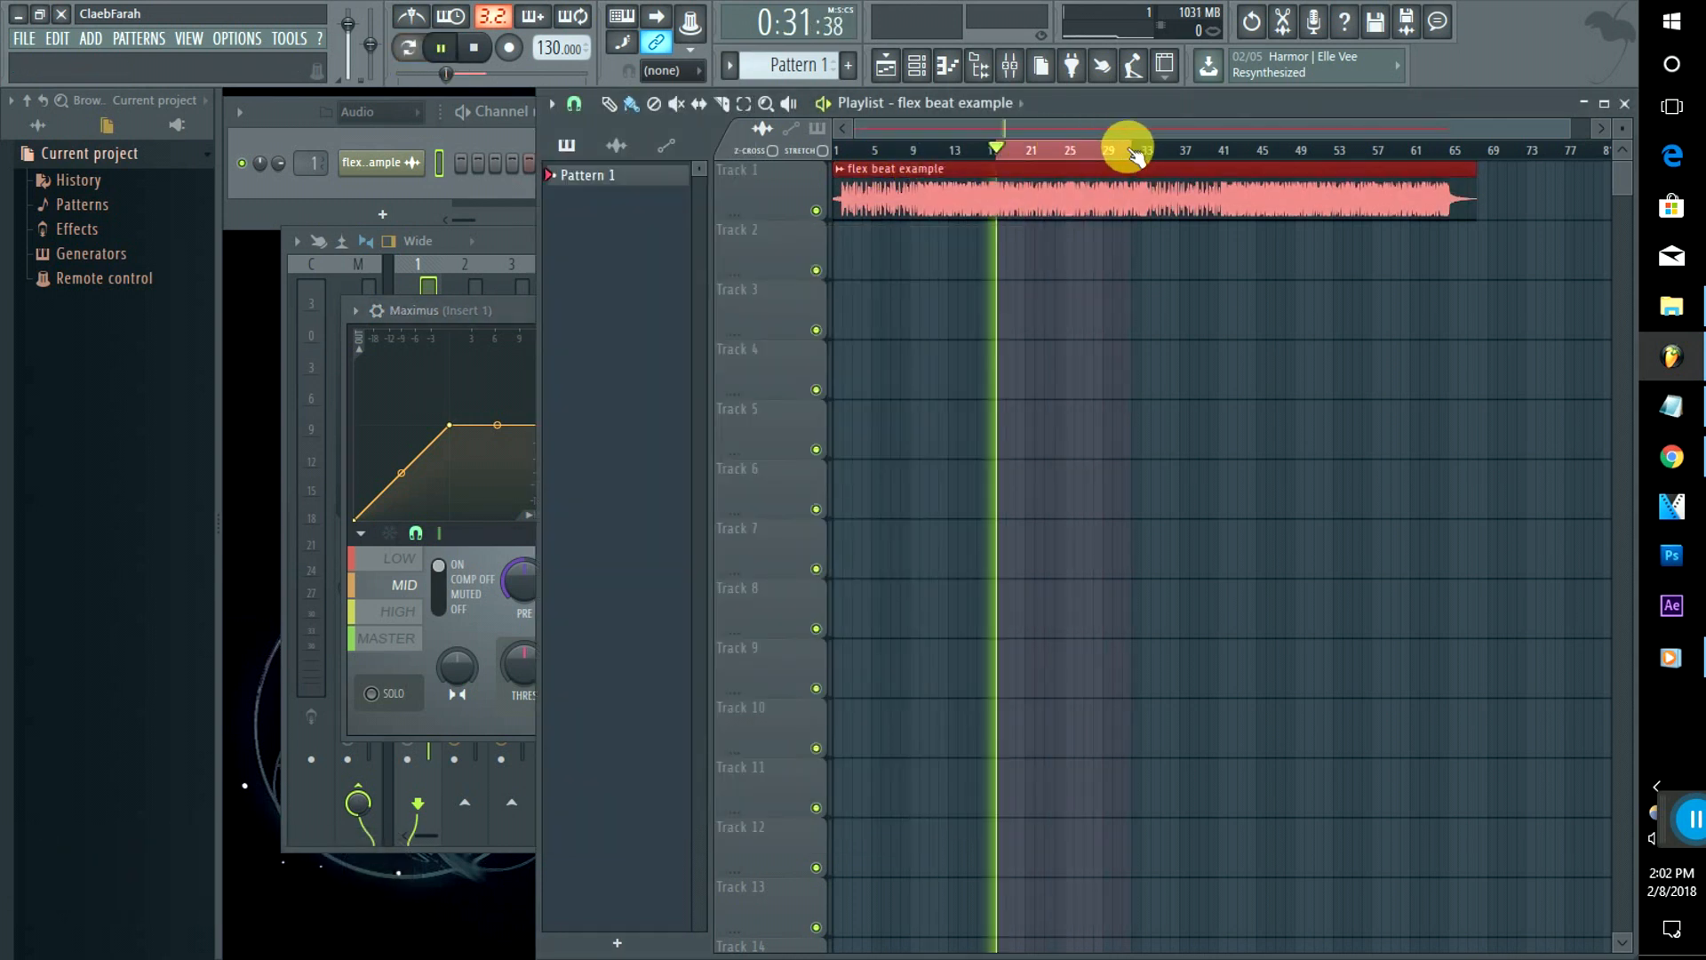
click(513, 307)
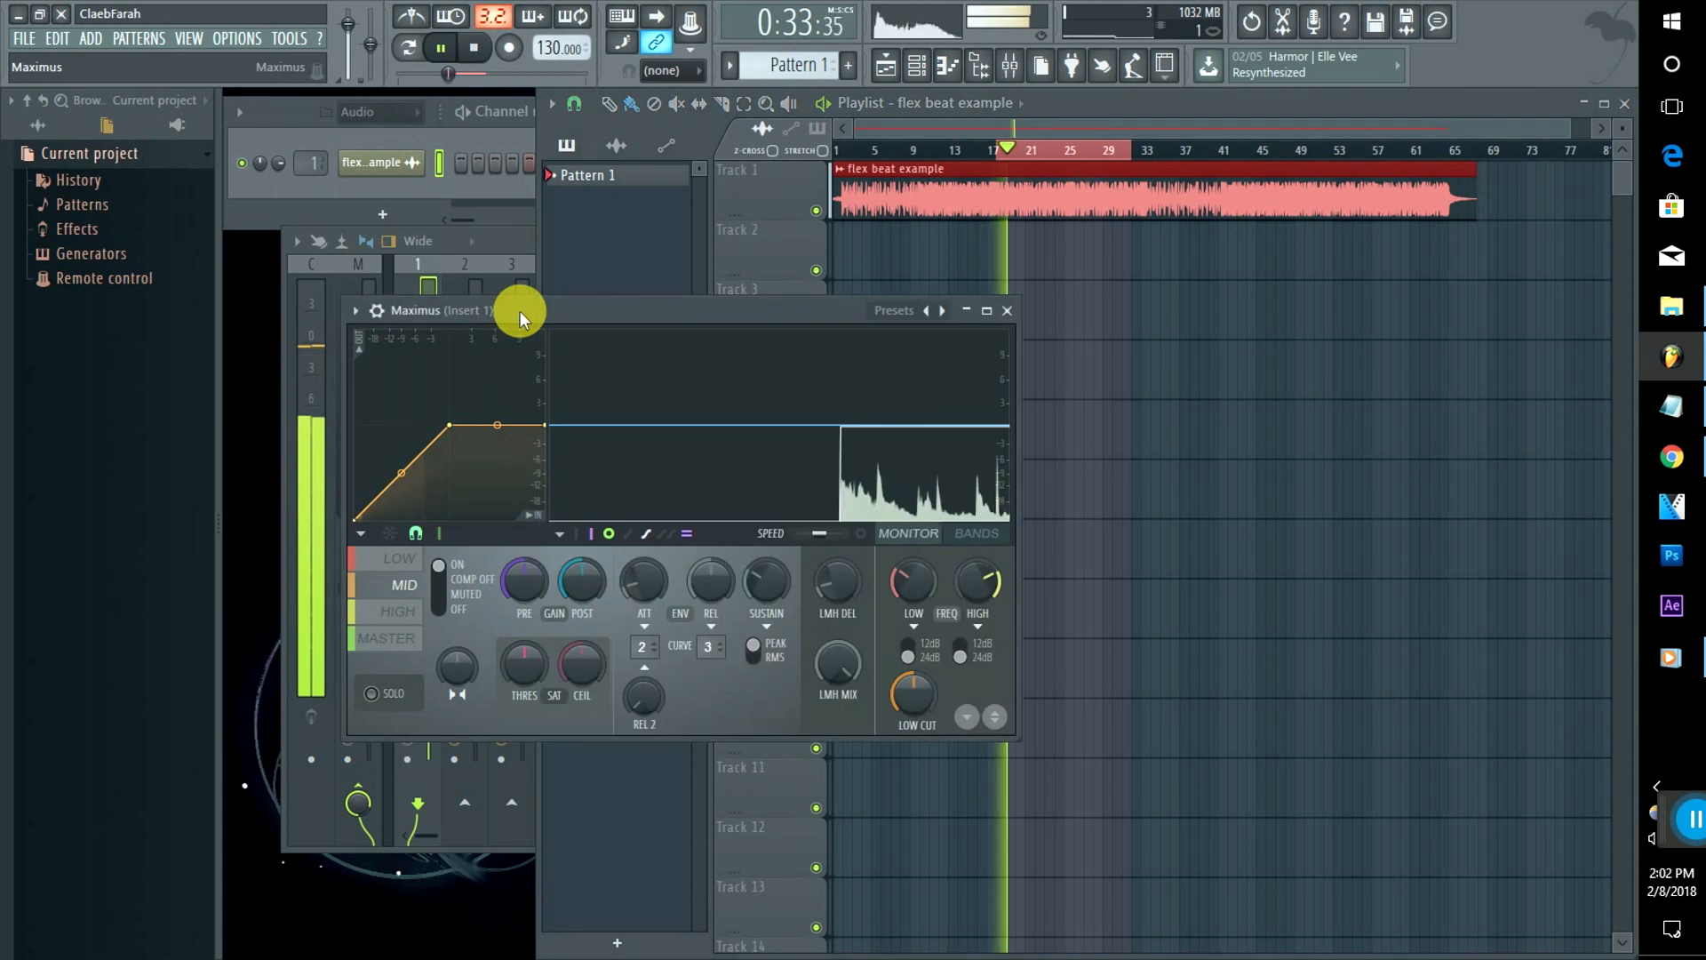
click(371, 694)
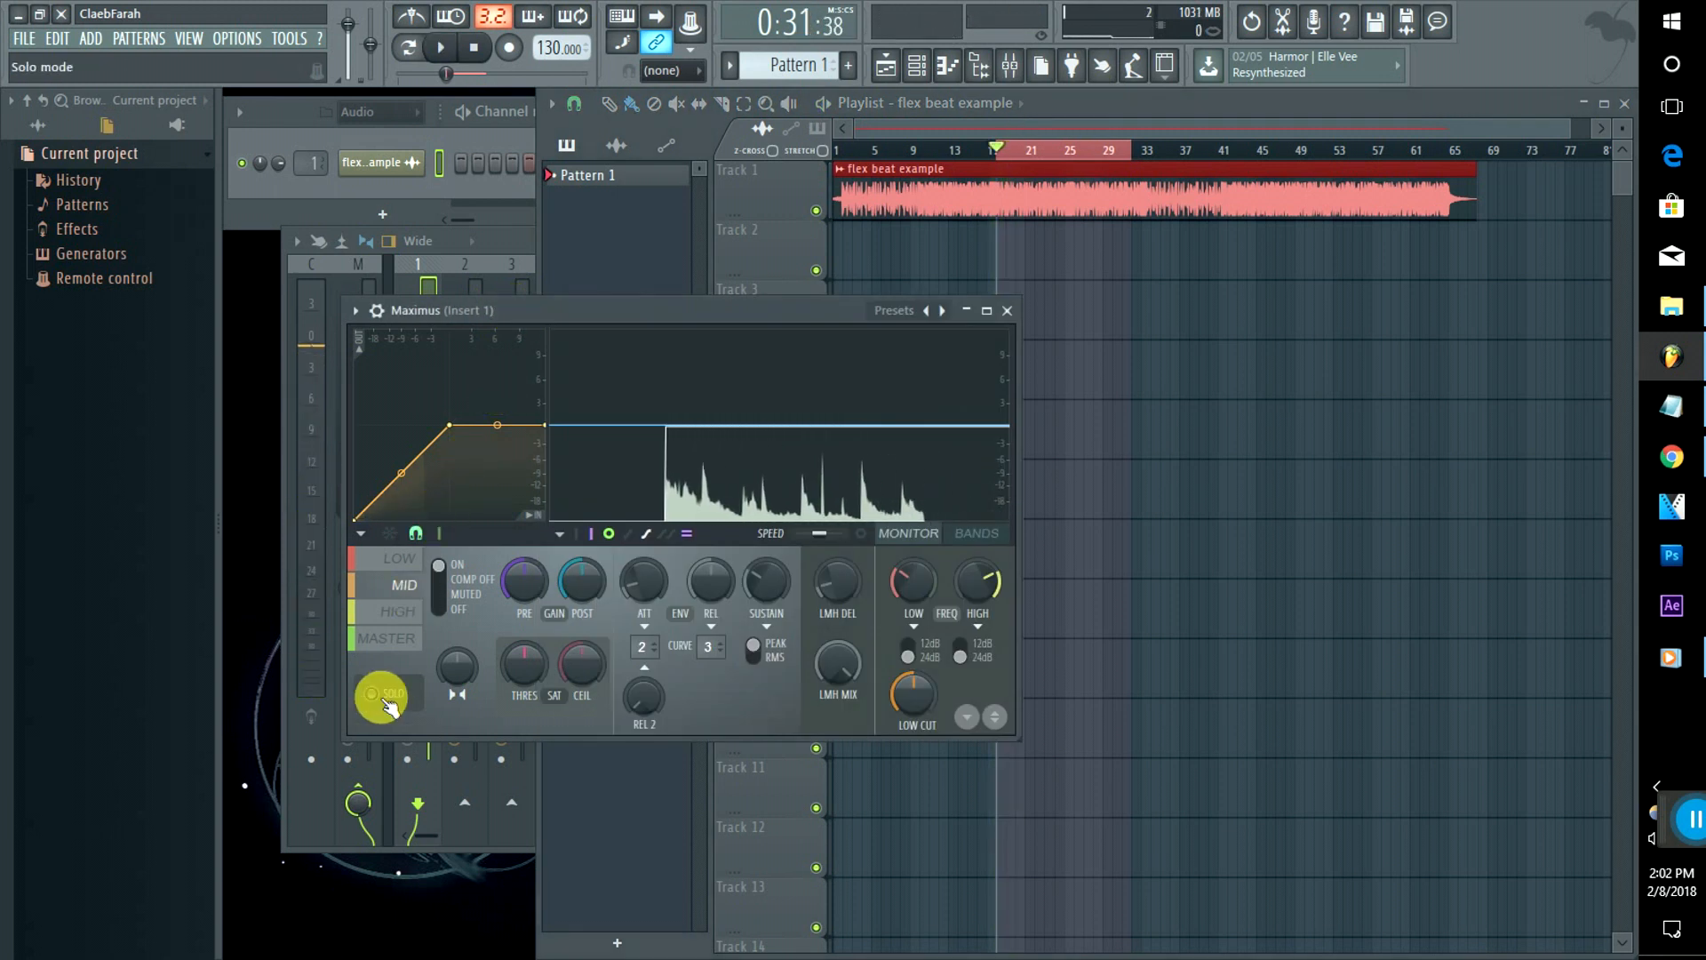
key(space)
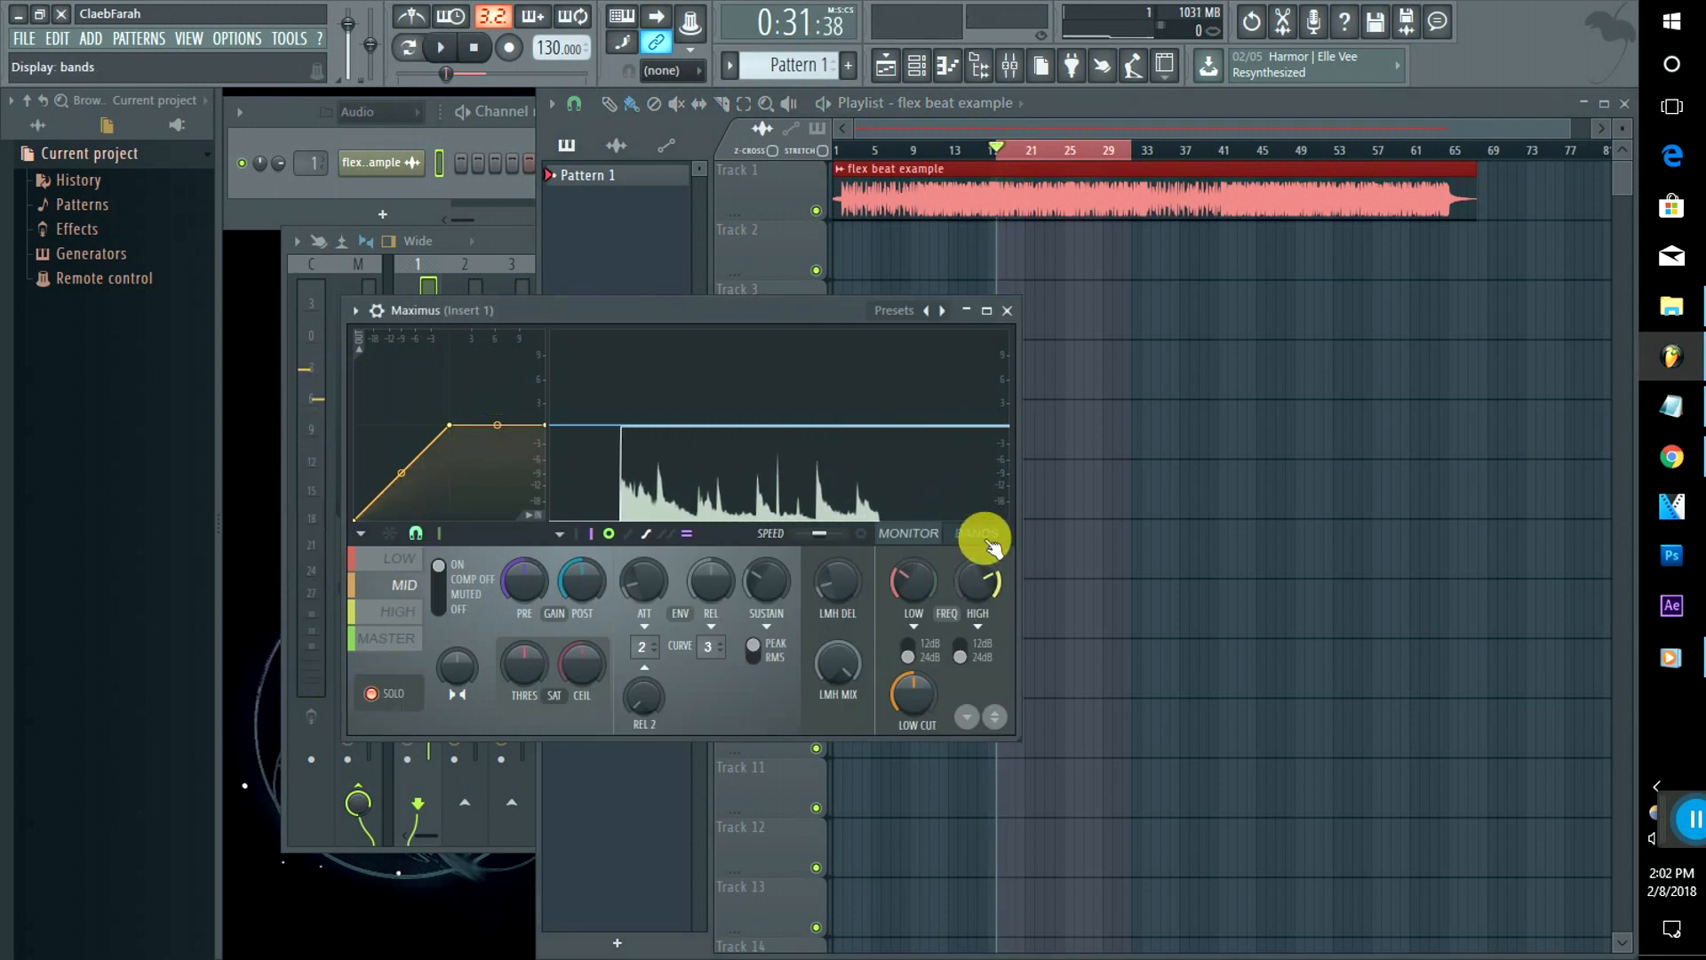
Step: Switch the Maximus graph to its bands display and play the selected part of the beat
click(981, 533)
click(928, 533)
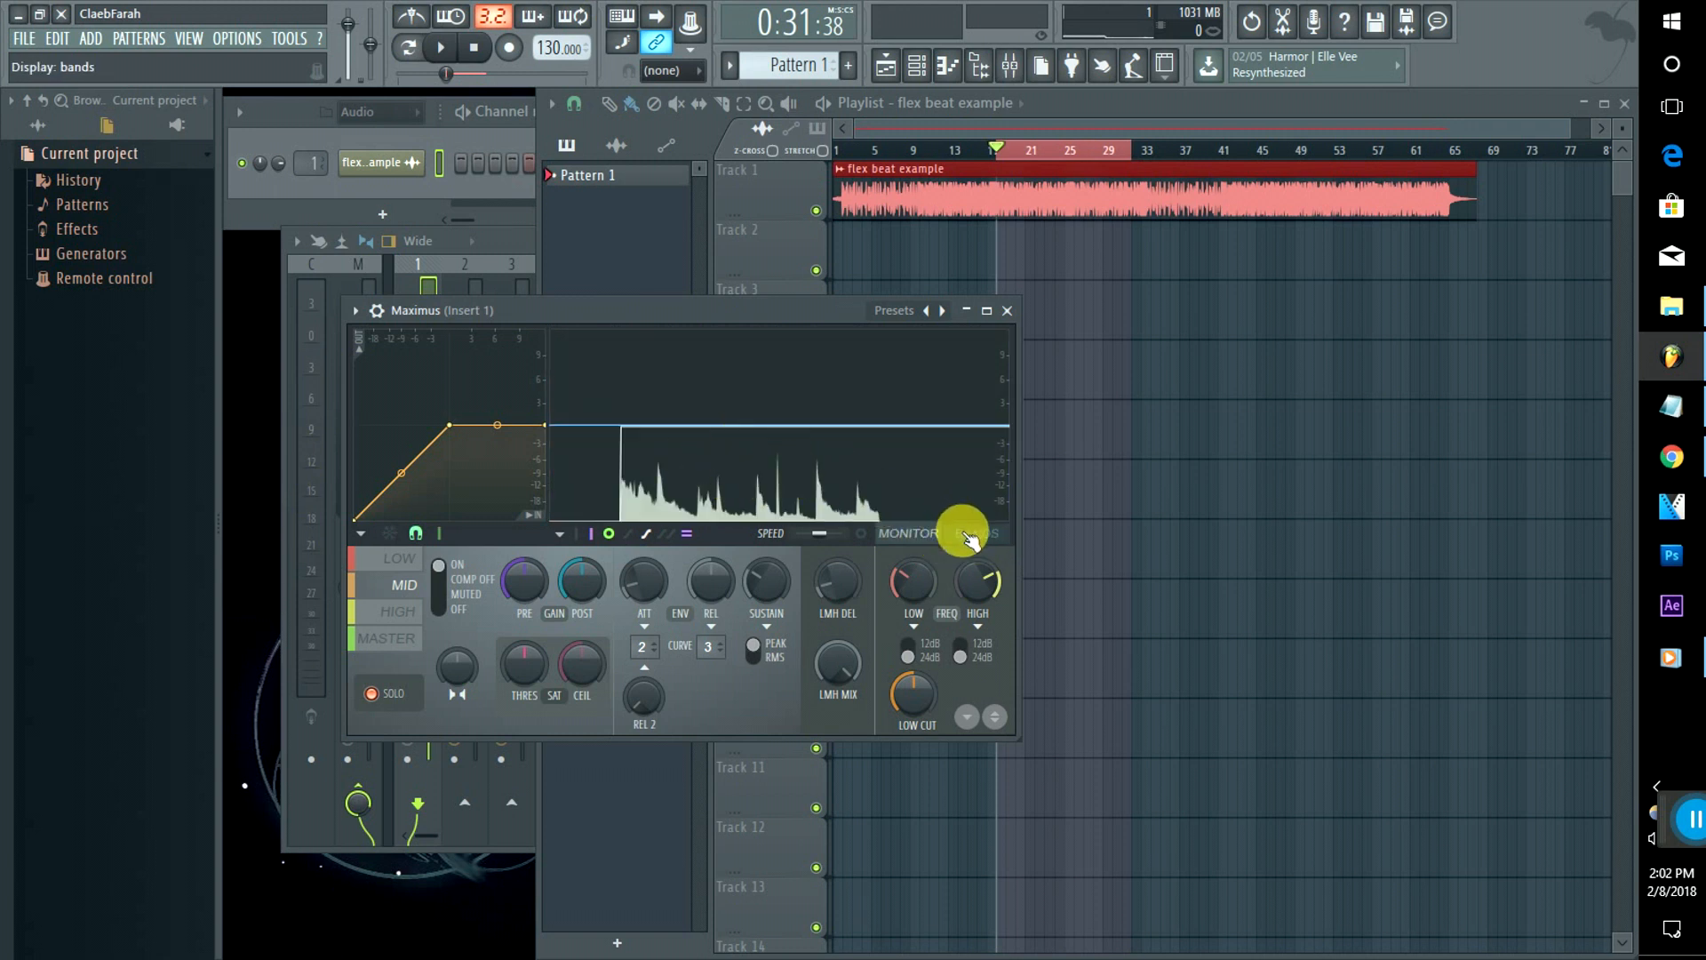
click(971, 536)
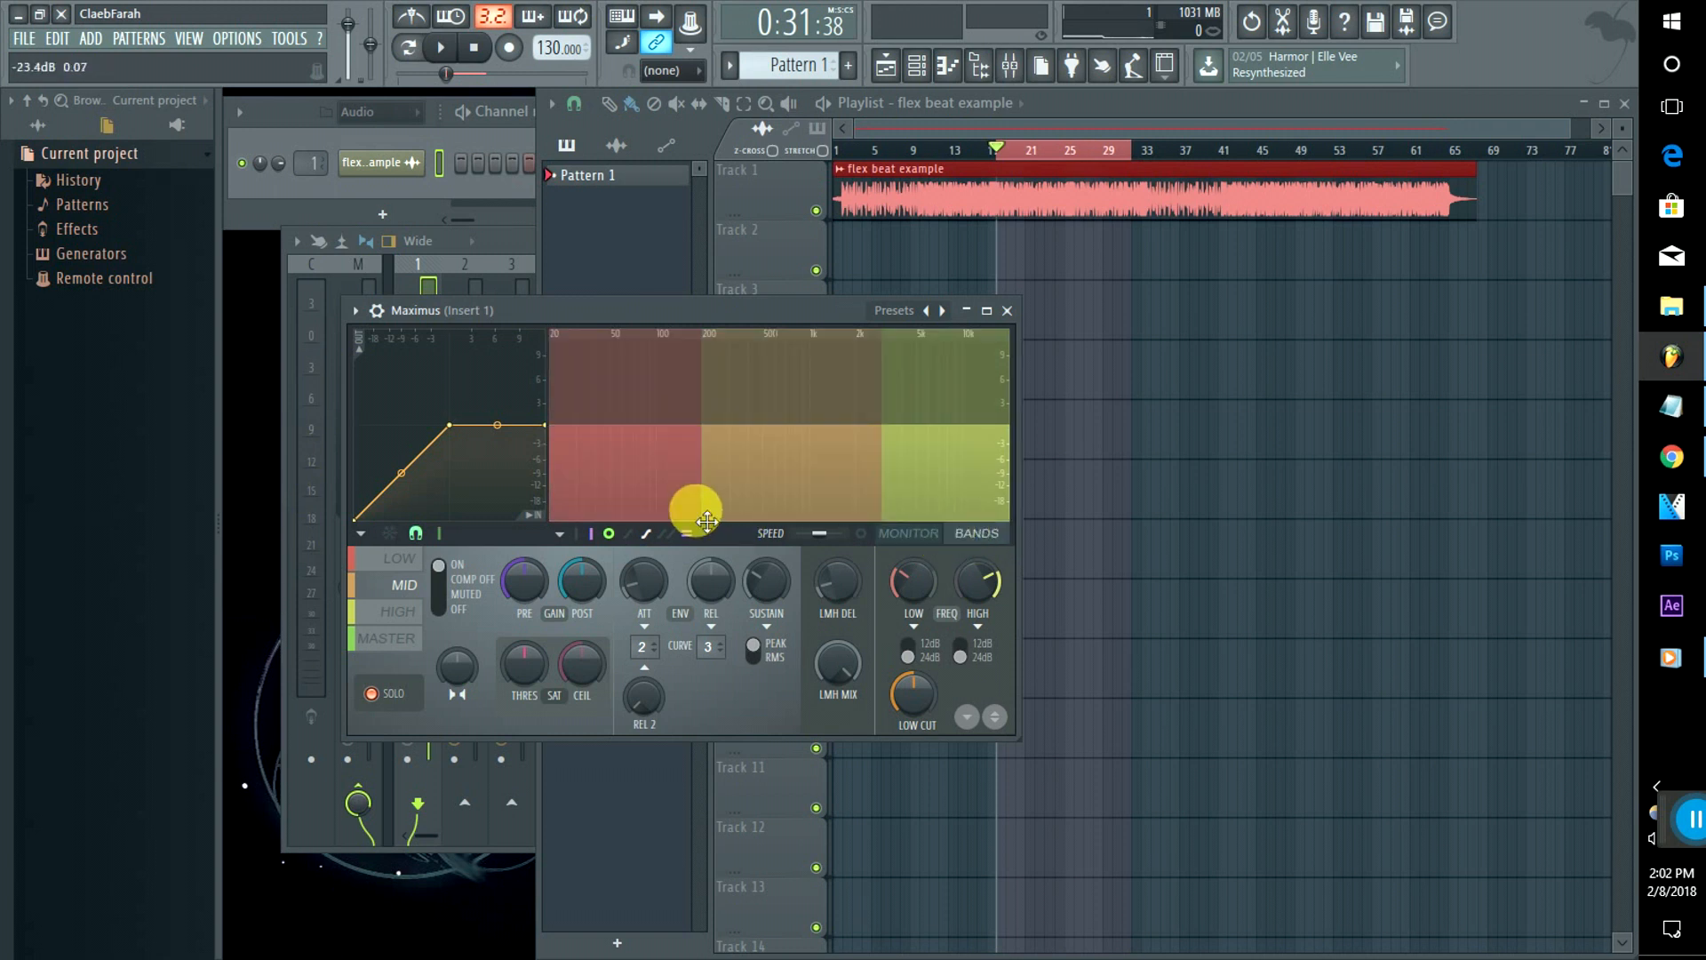
key(space)
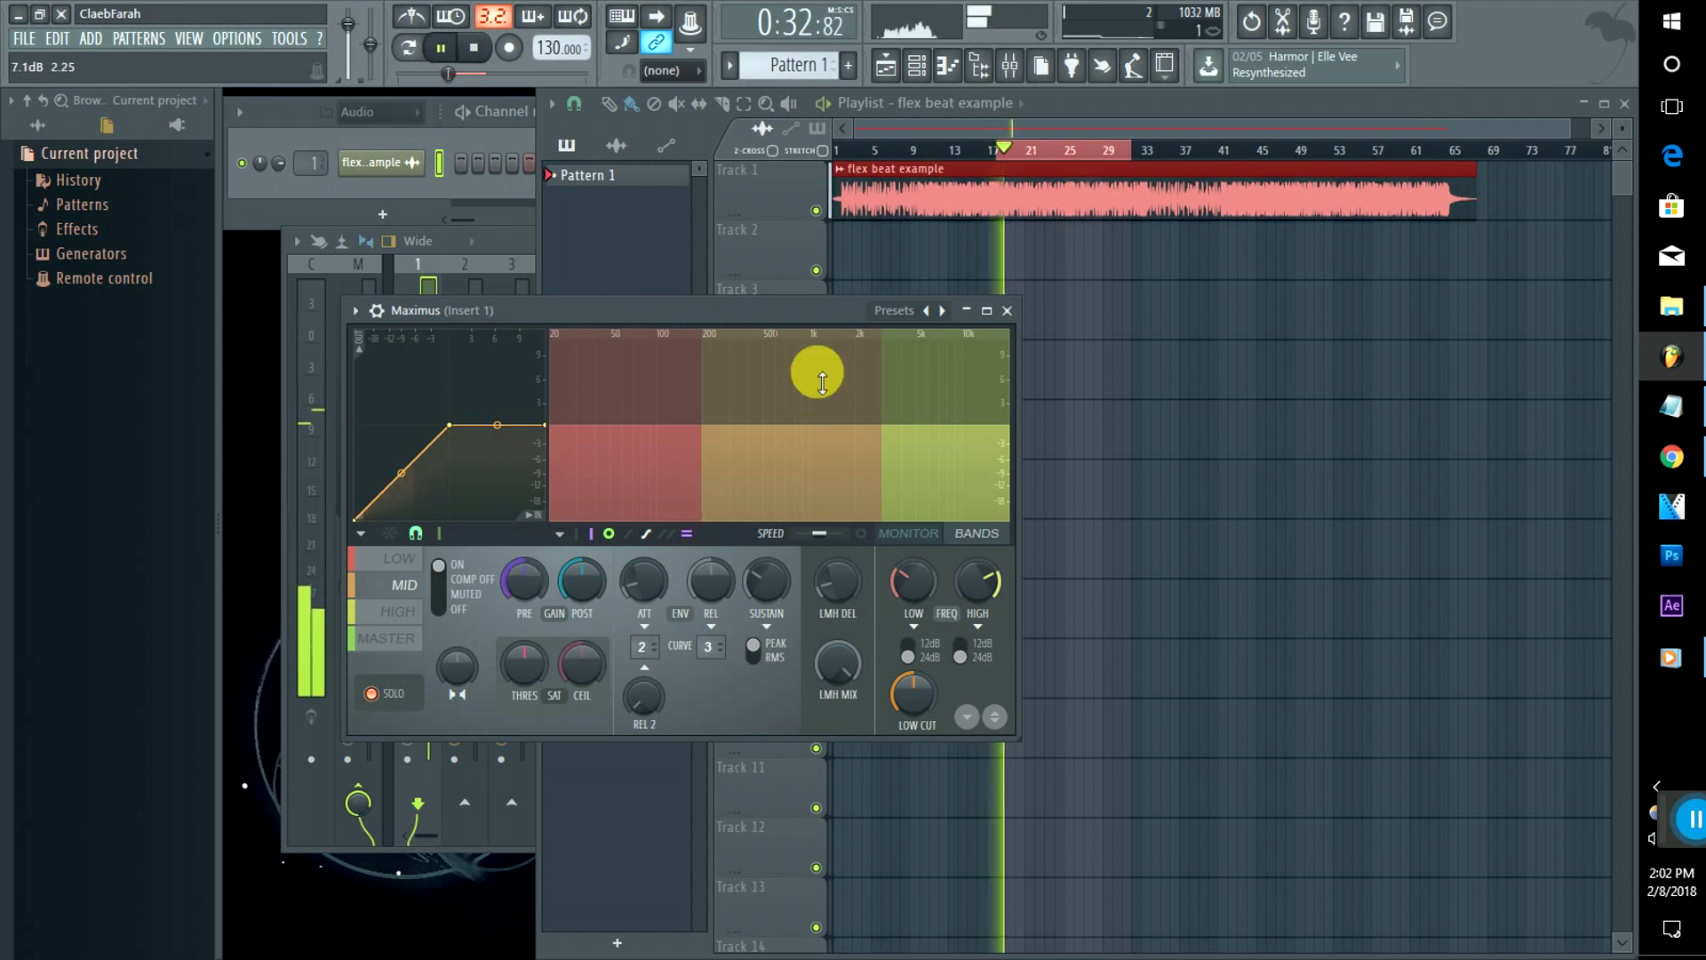
Step: Audition the low, mid and high bands solo in turn, moving the low-mid crossover slightly lower
click(655, 410)
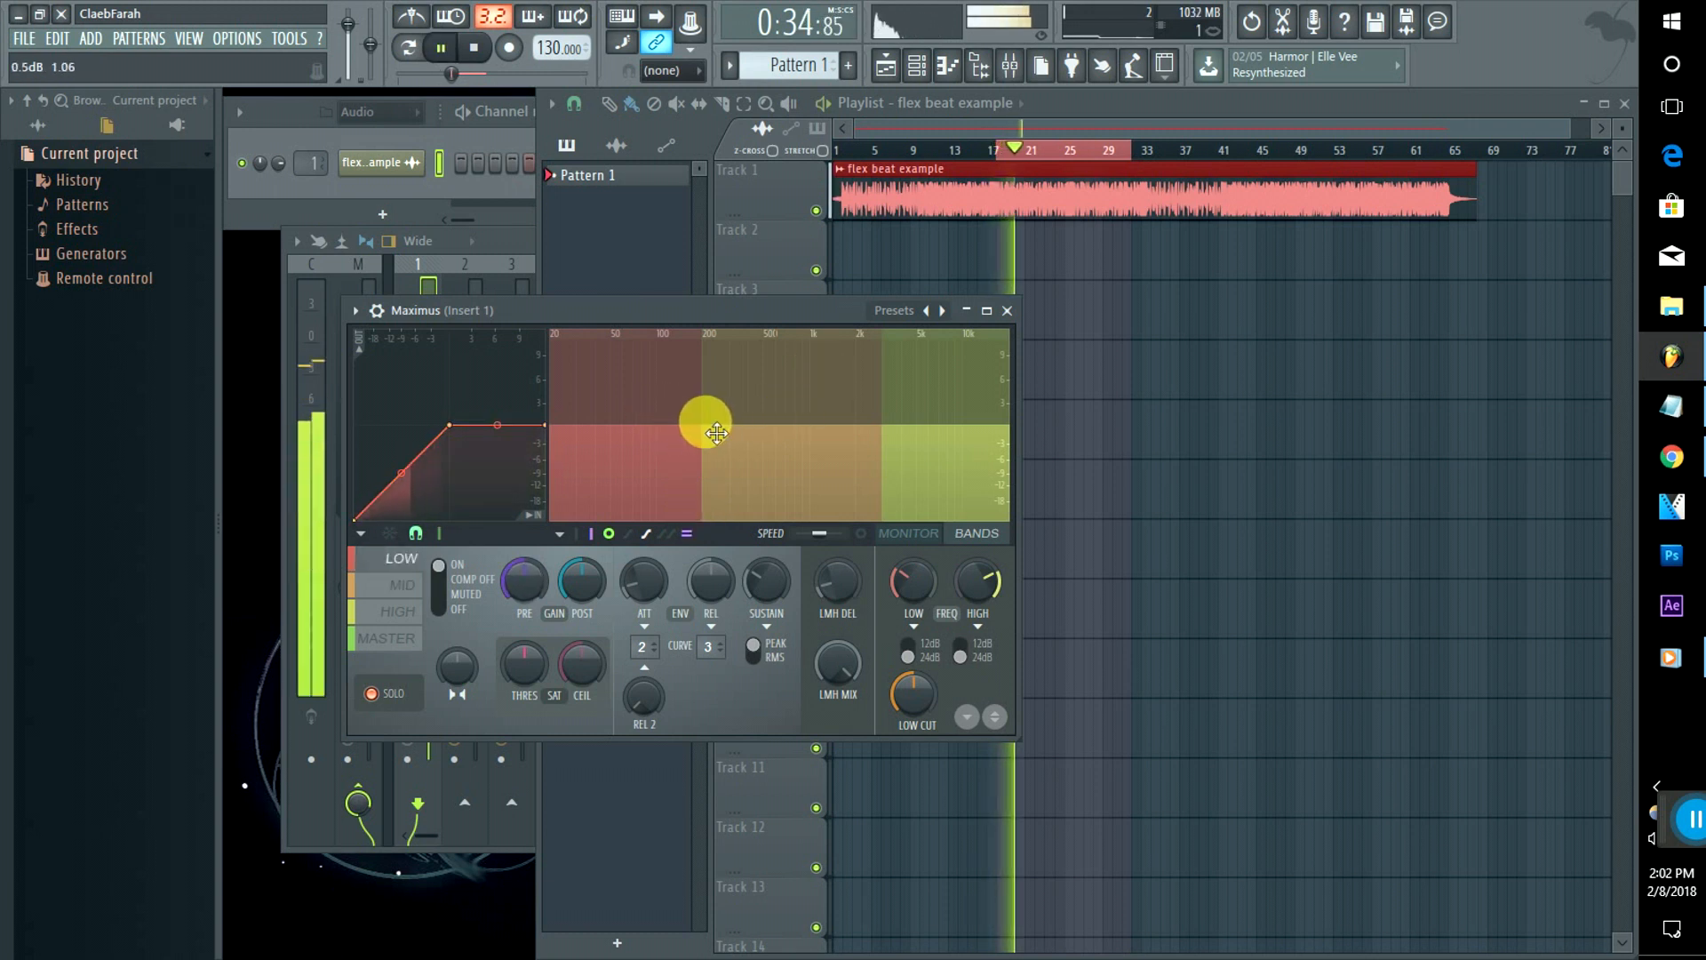
drag(717, 433, 706, 432)
click(713, 428)
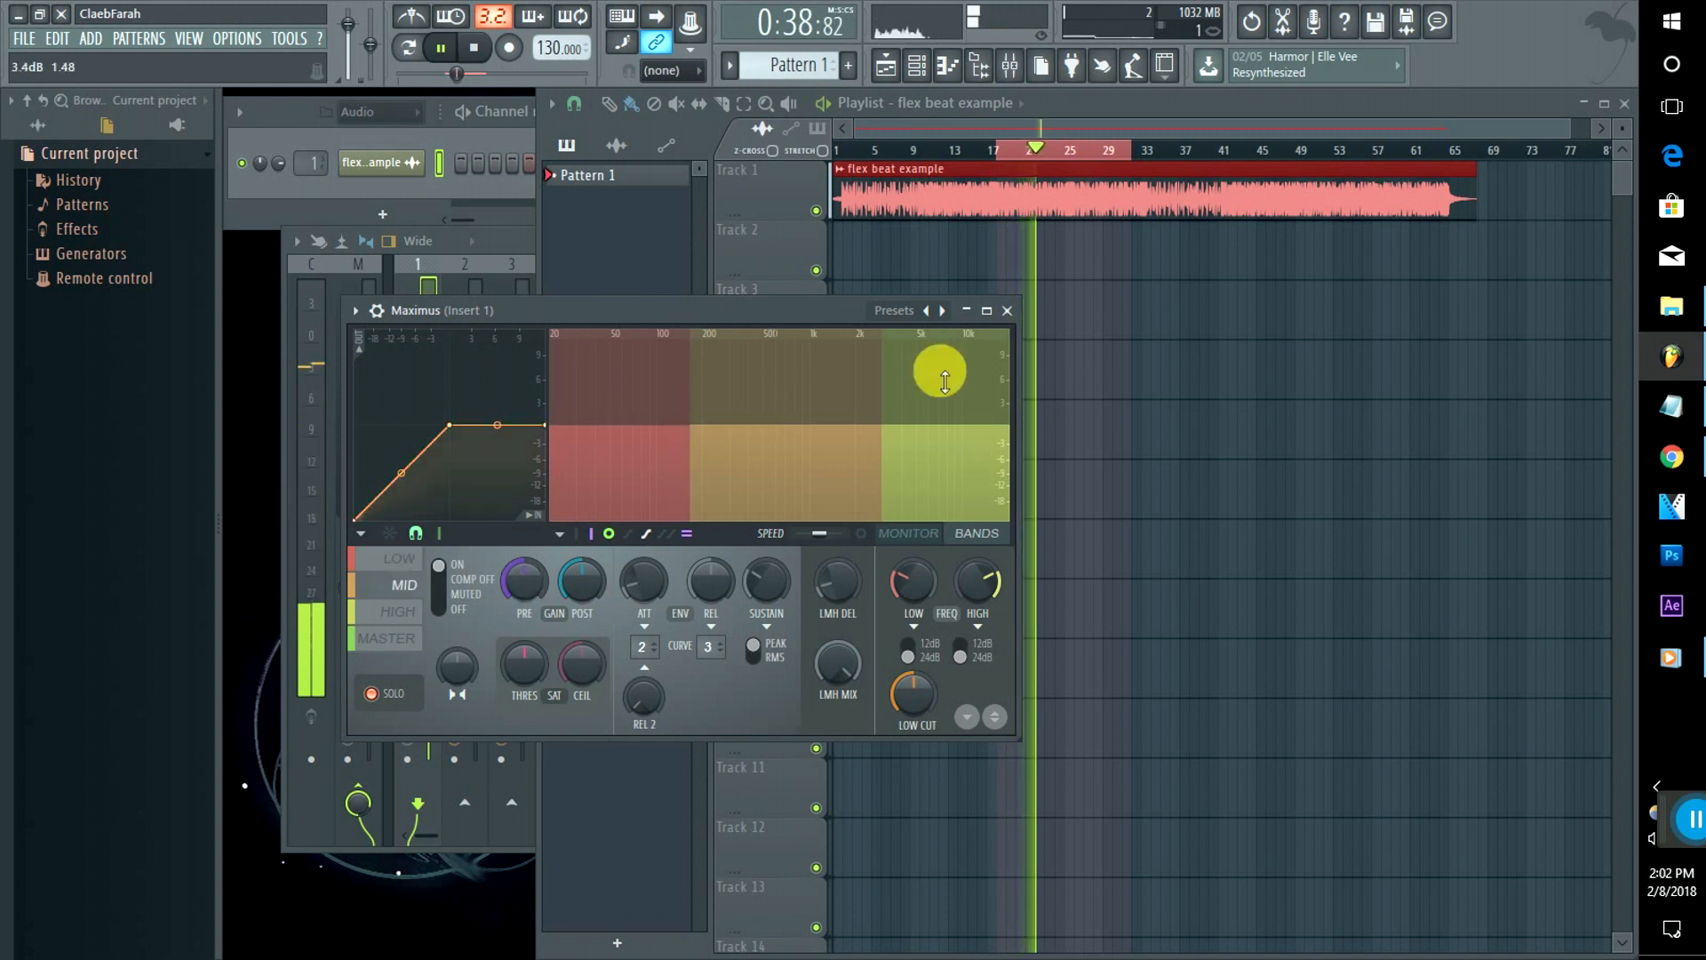
click(972, 378)
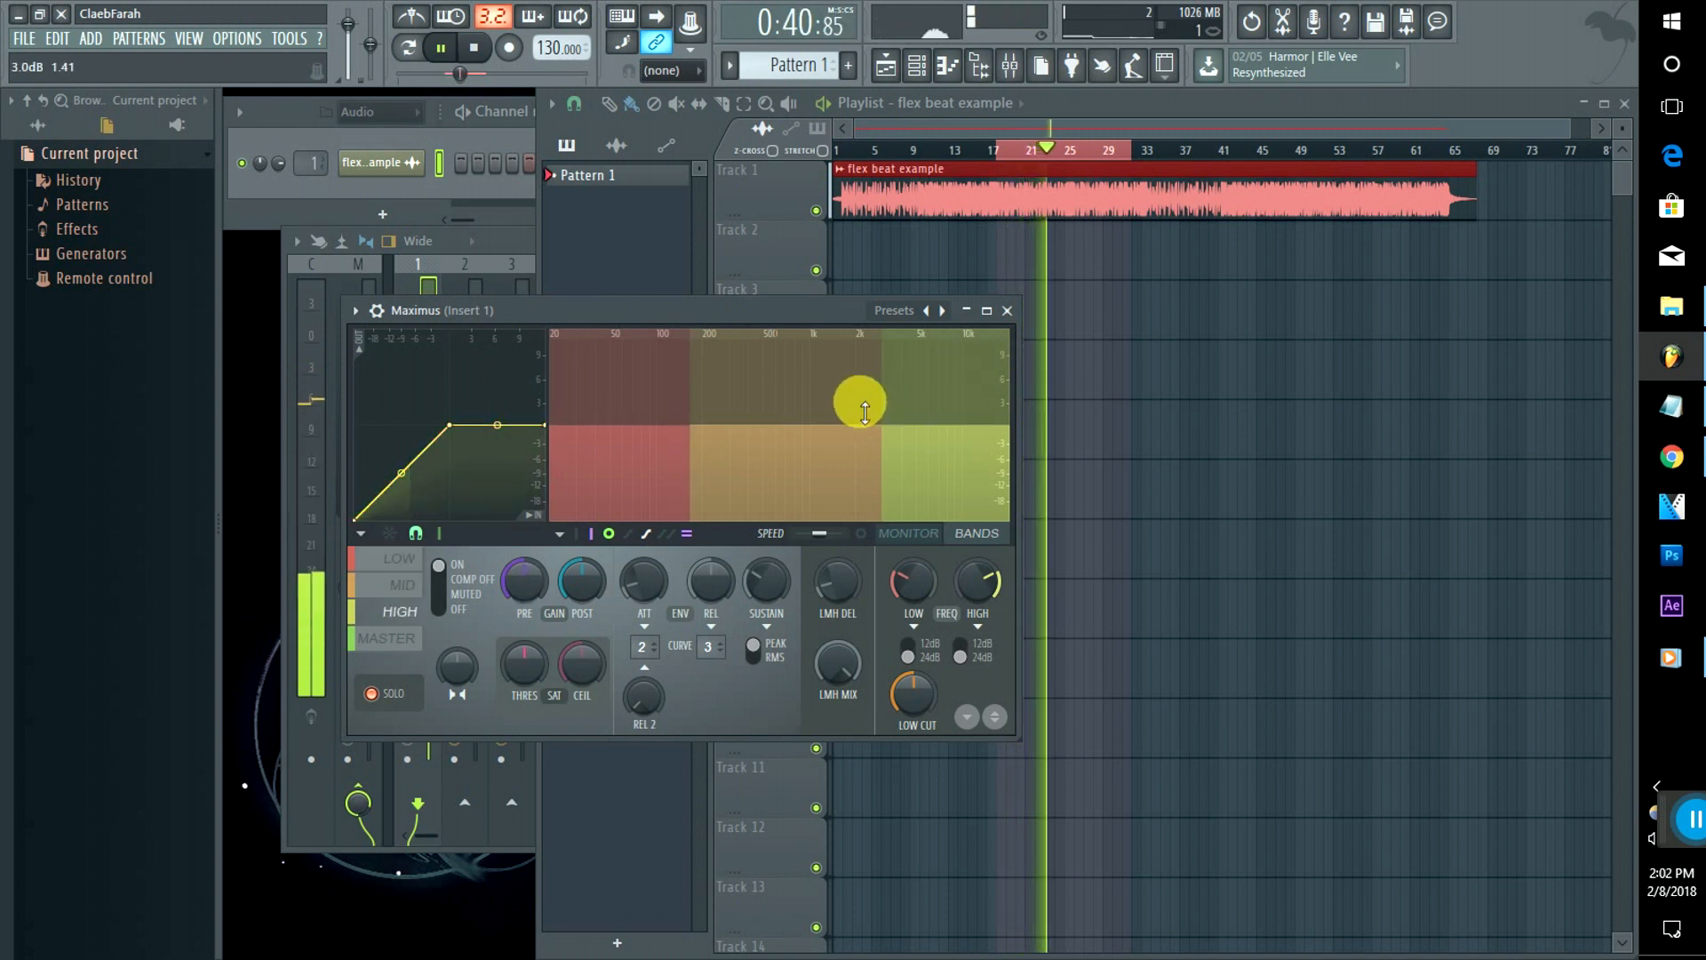
key(space)
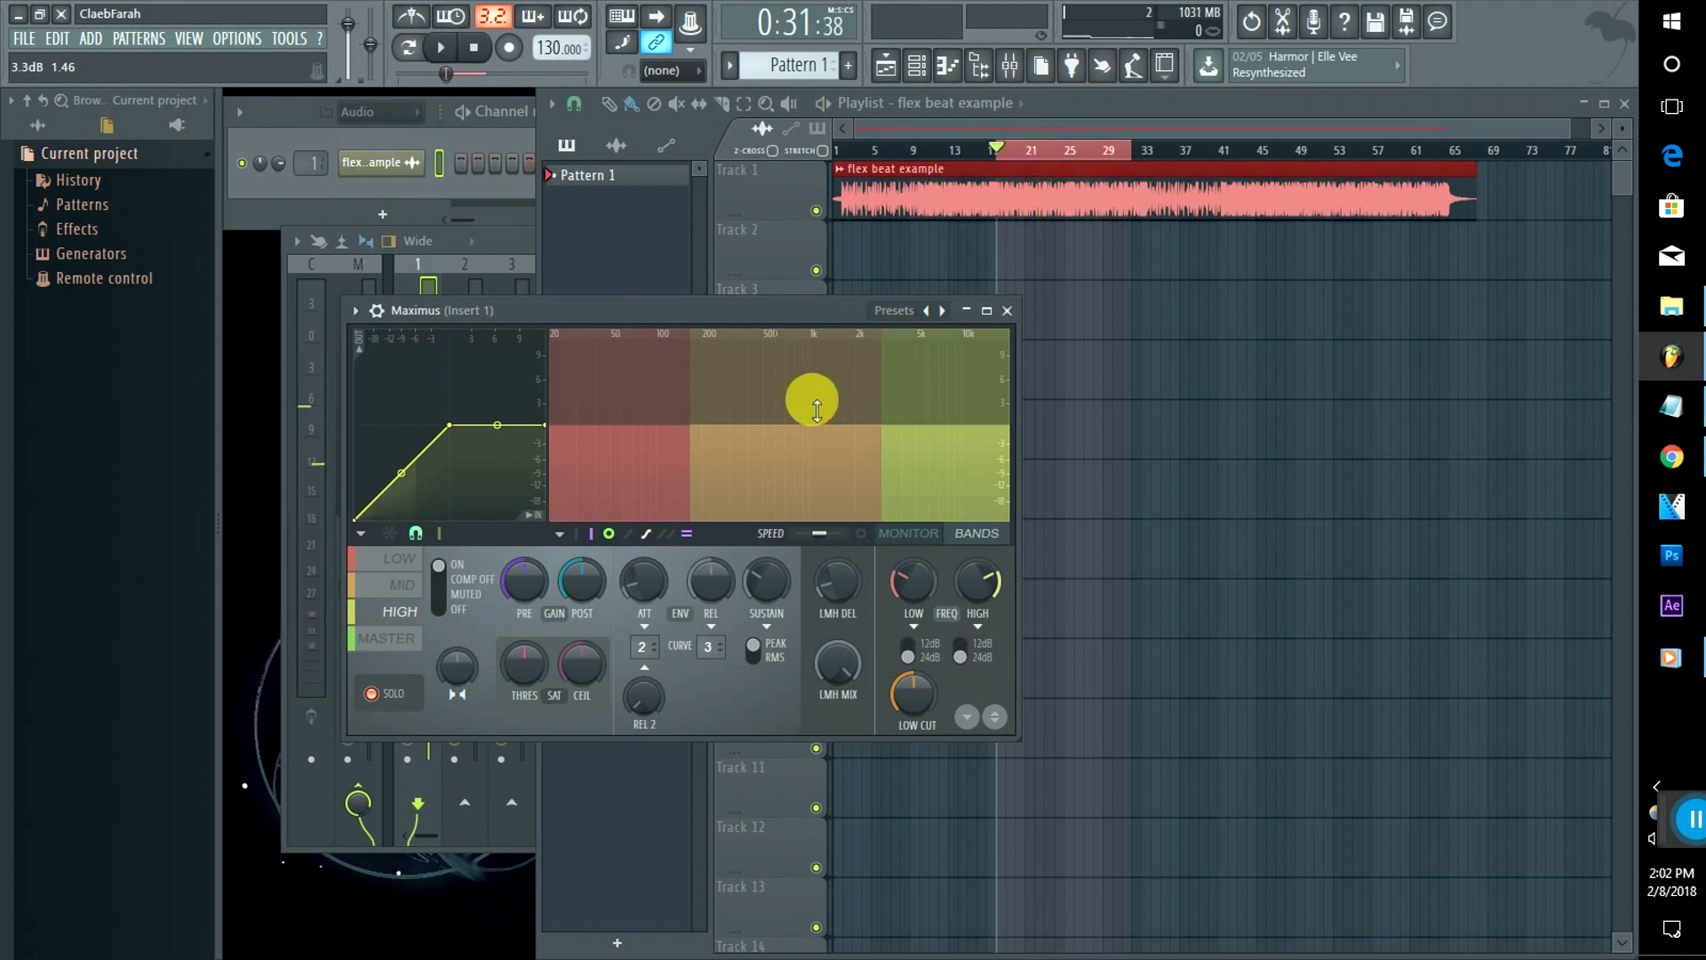
Step: Audition the soloed mid band, set its stereo separation to 44% separated, and play the beat to hear it
click(814, 404)
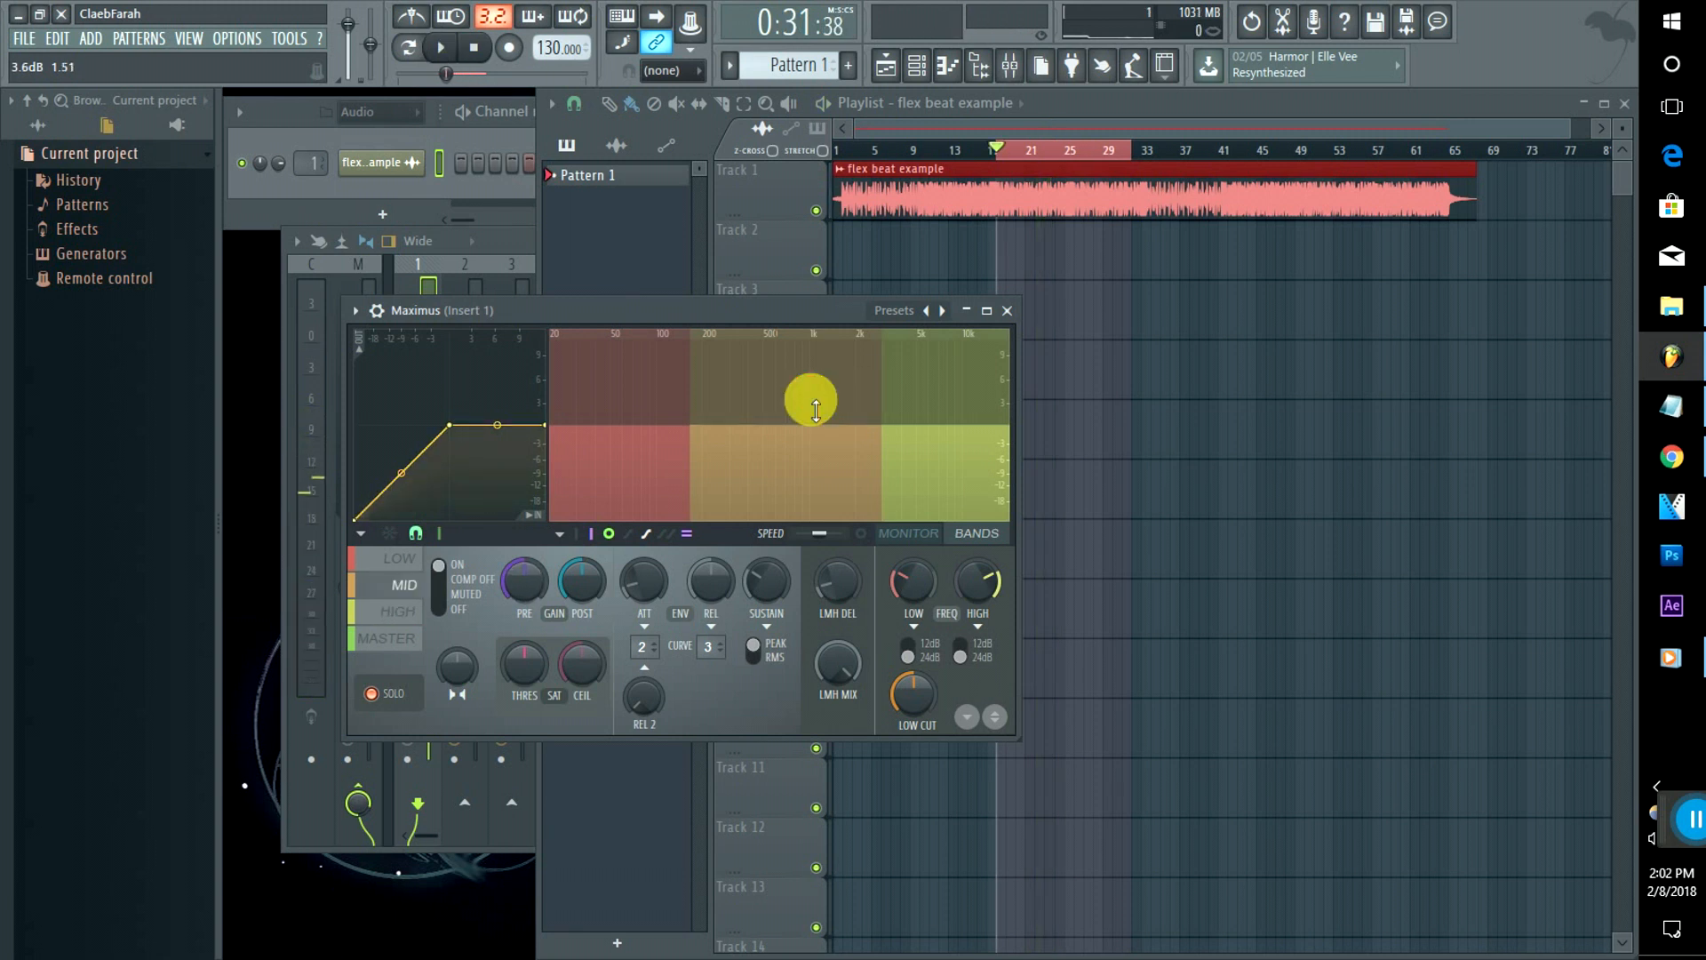
key(space)
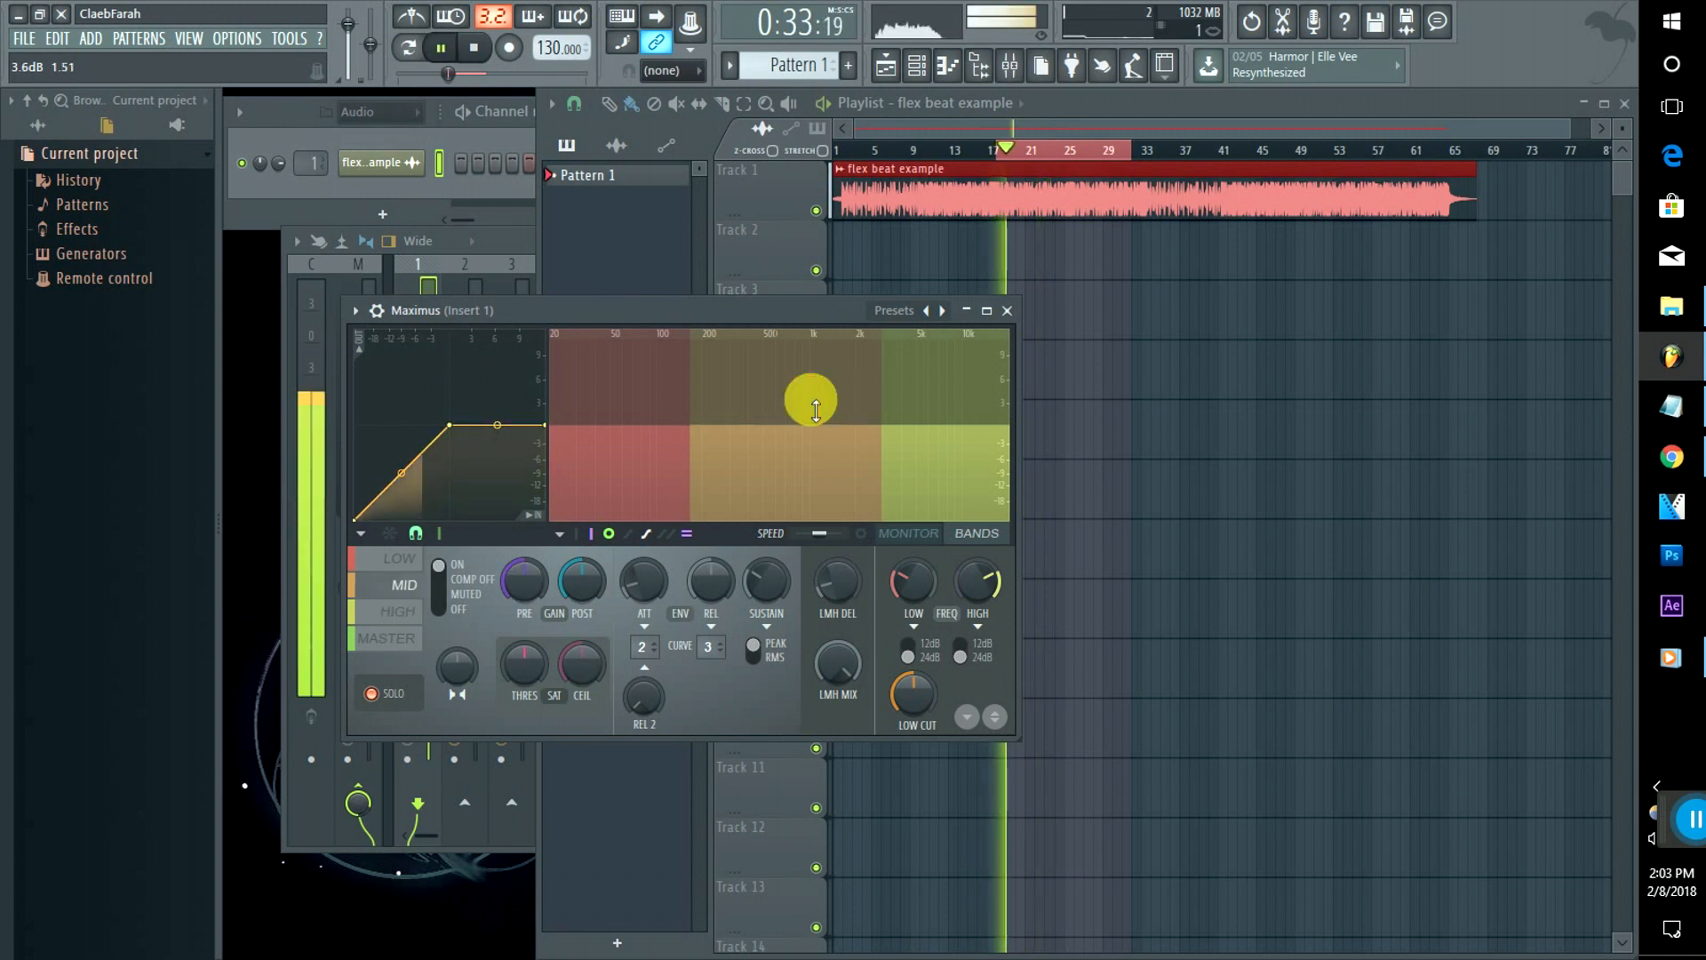
key(space)
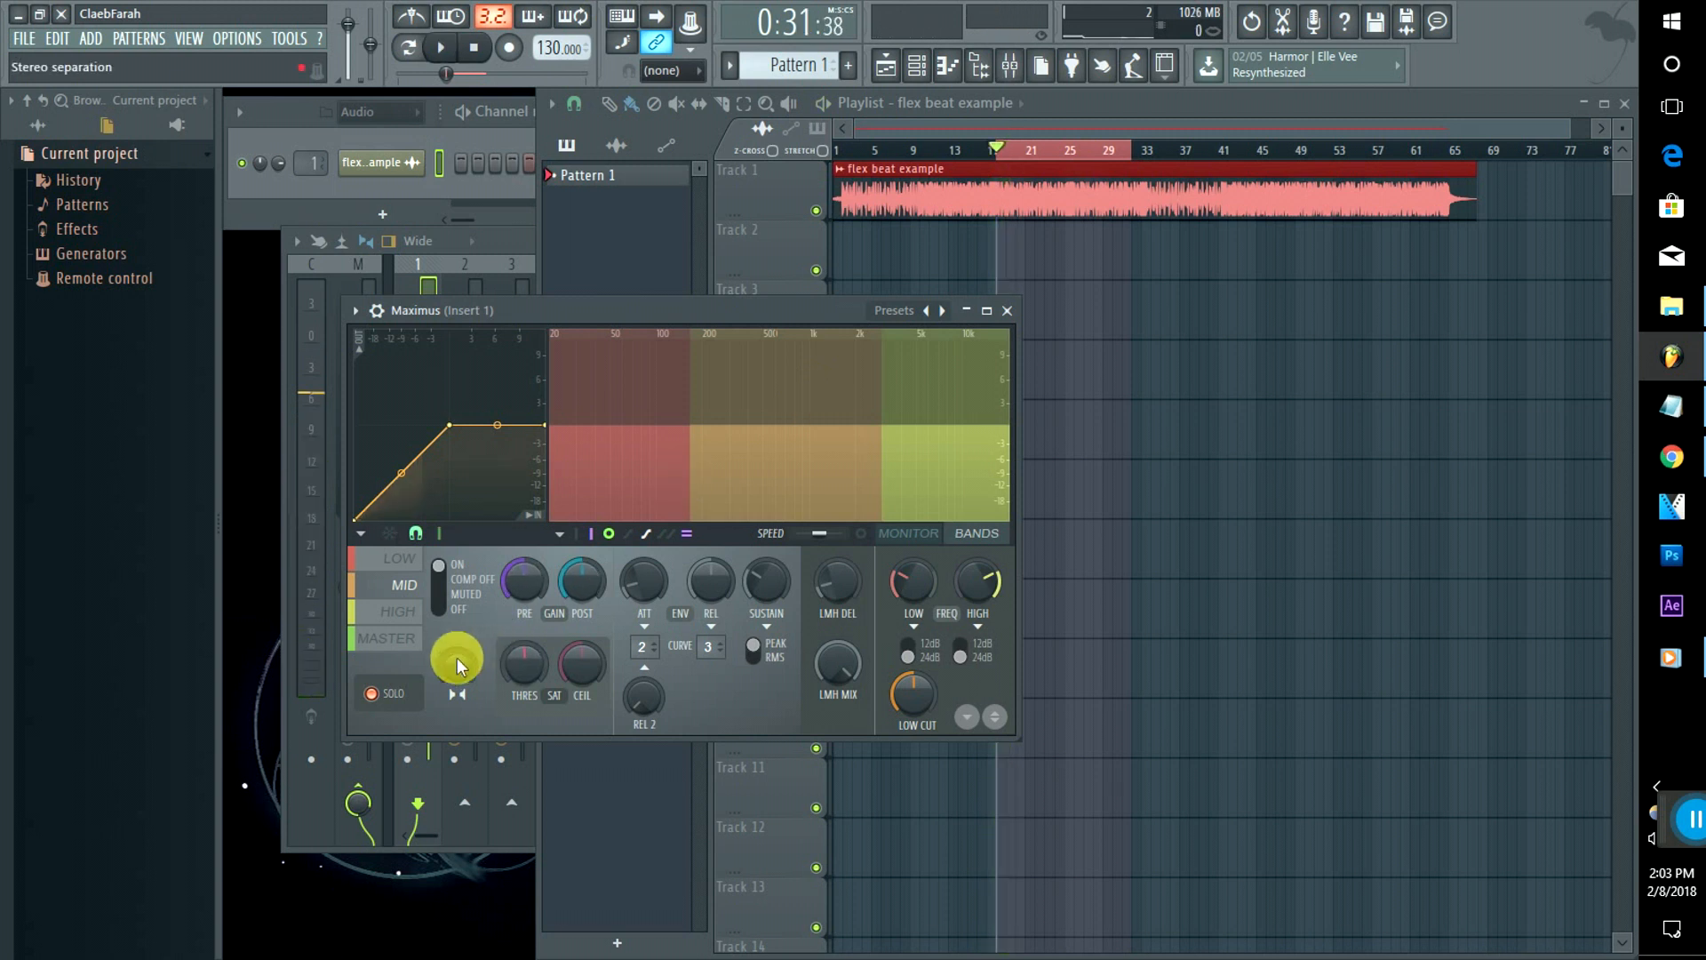
drag(457, 657, 457, 638)
key(space)
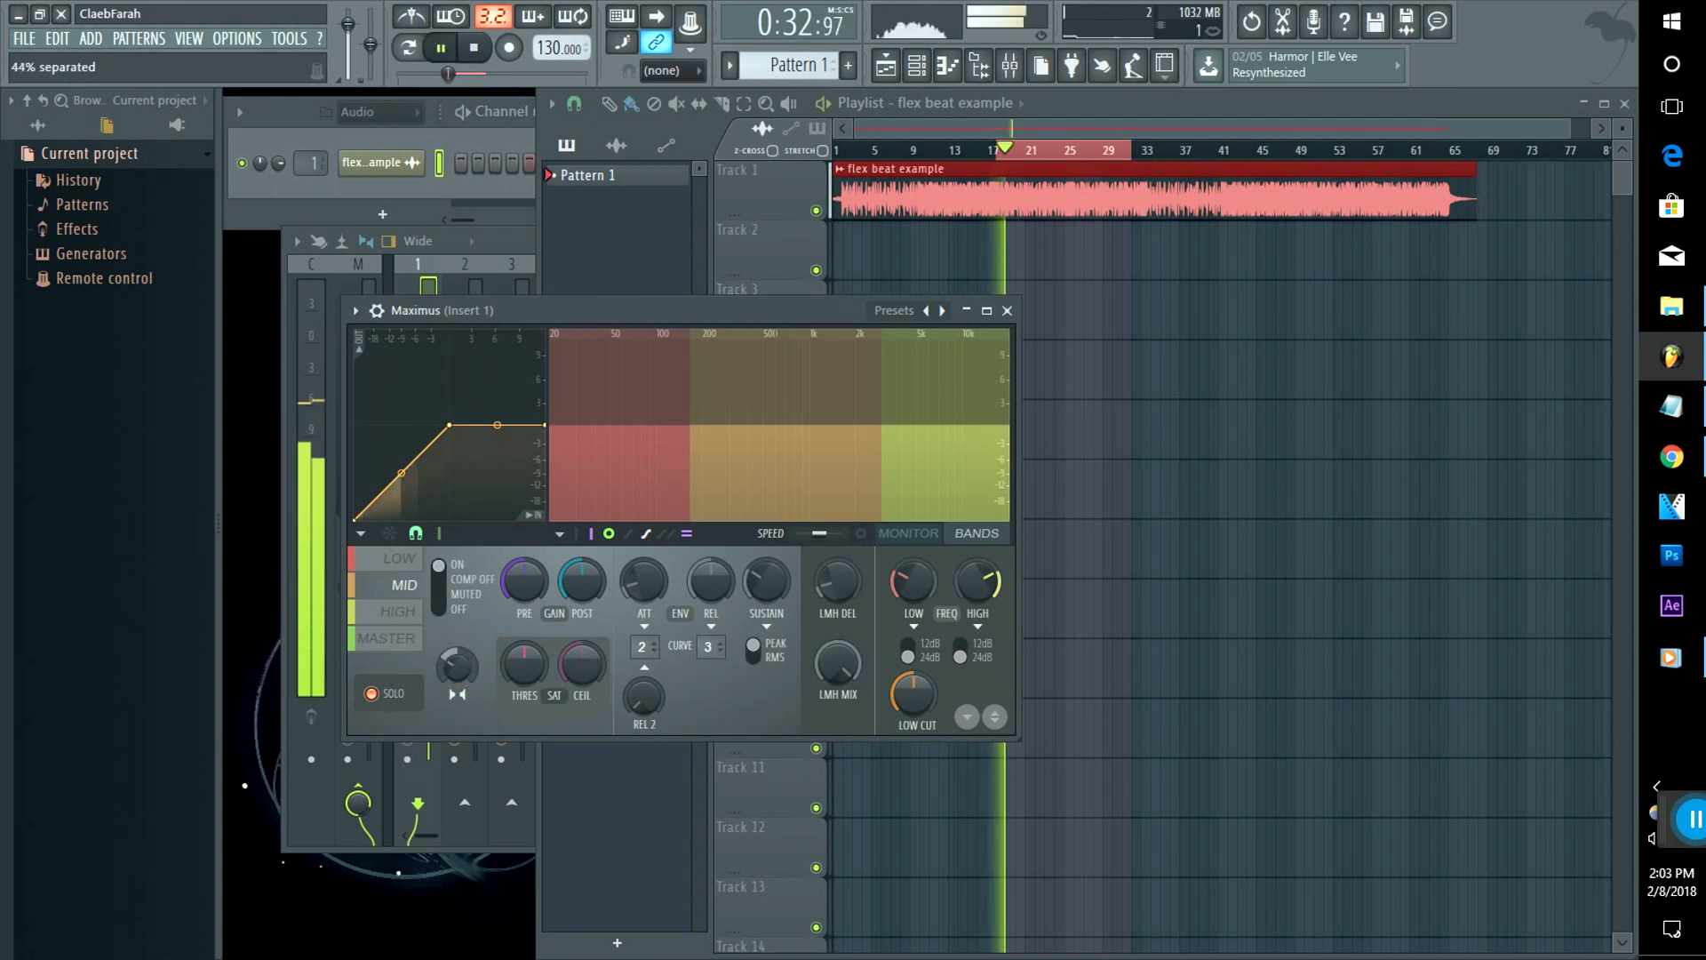
Step: Set the high band's stereo separation to 16% separated during playback and reselect the mid band
click(998, 382)
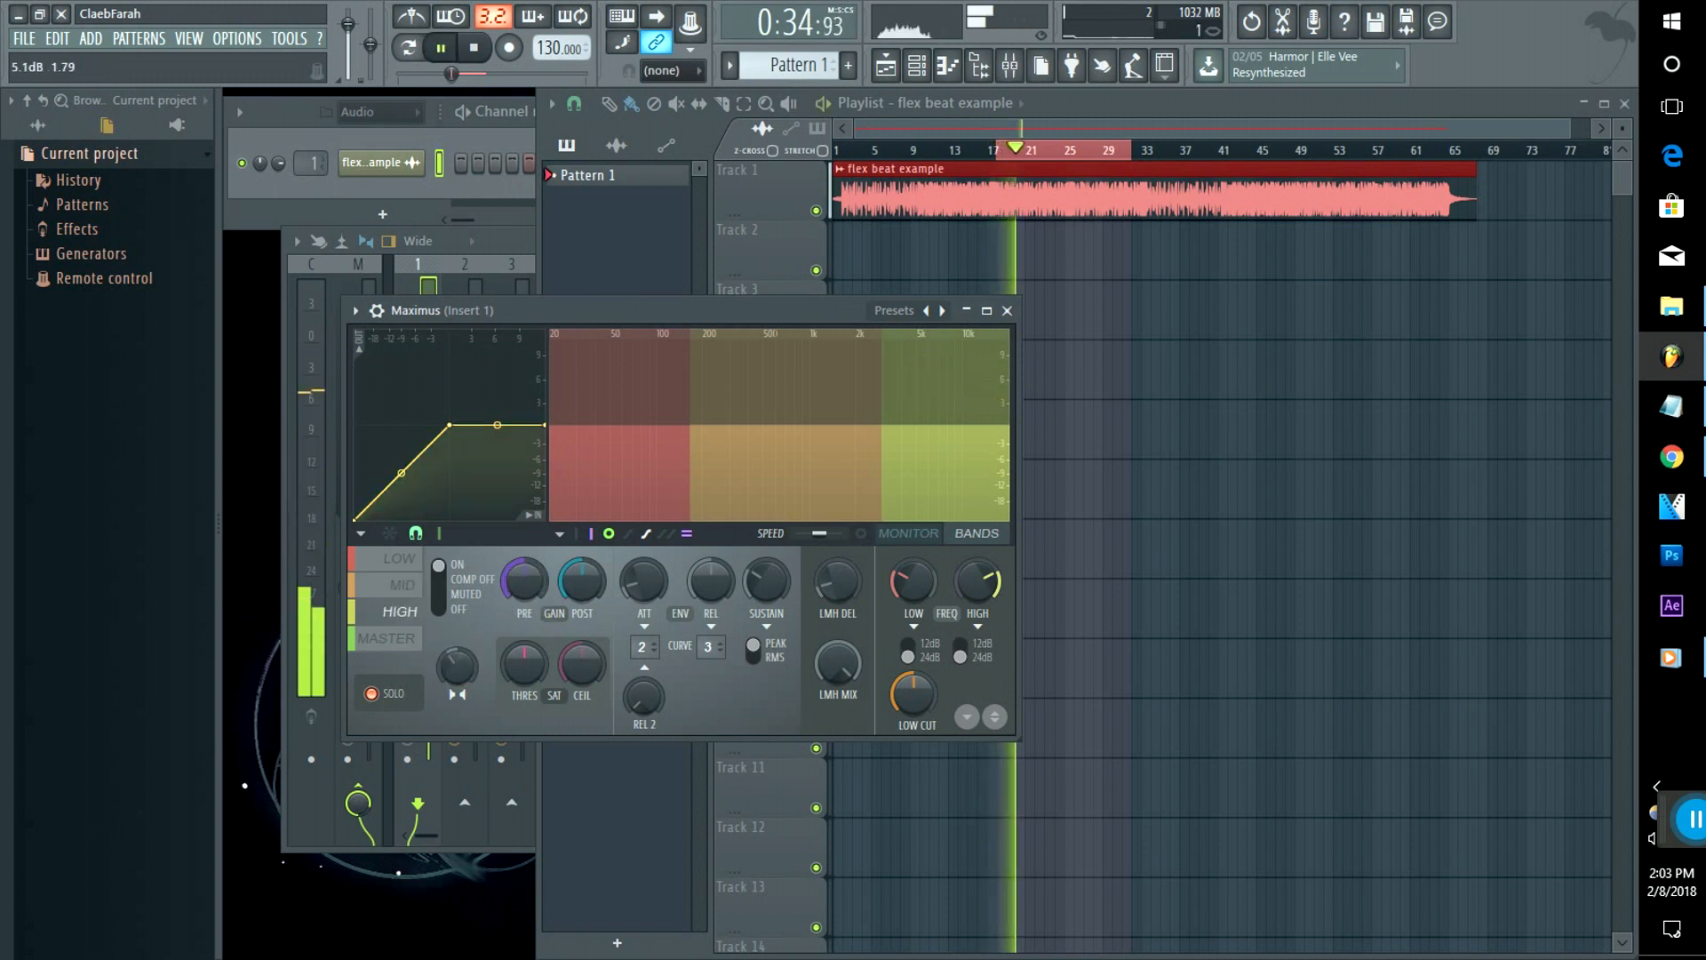
drag(457, 664, 456, 651)
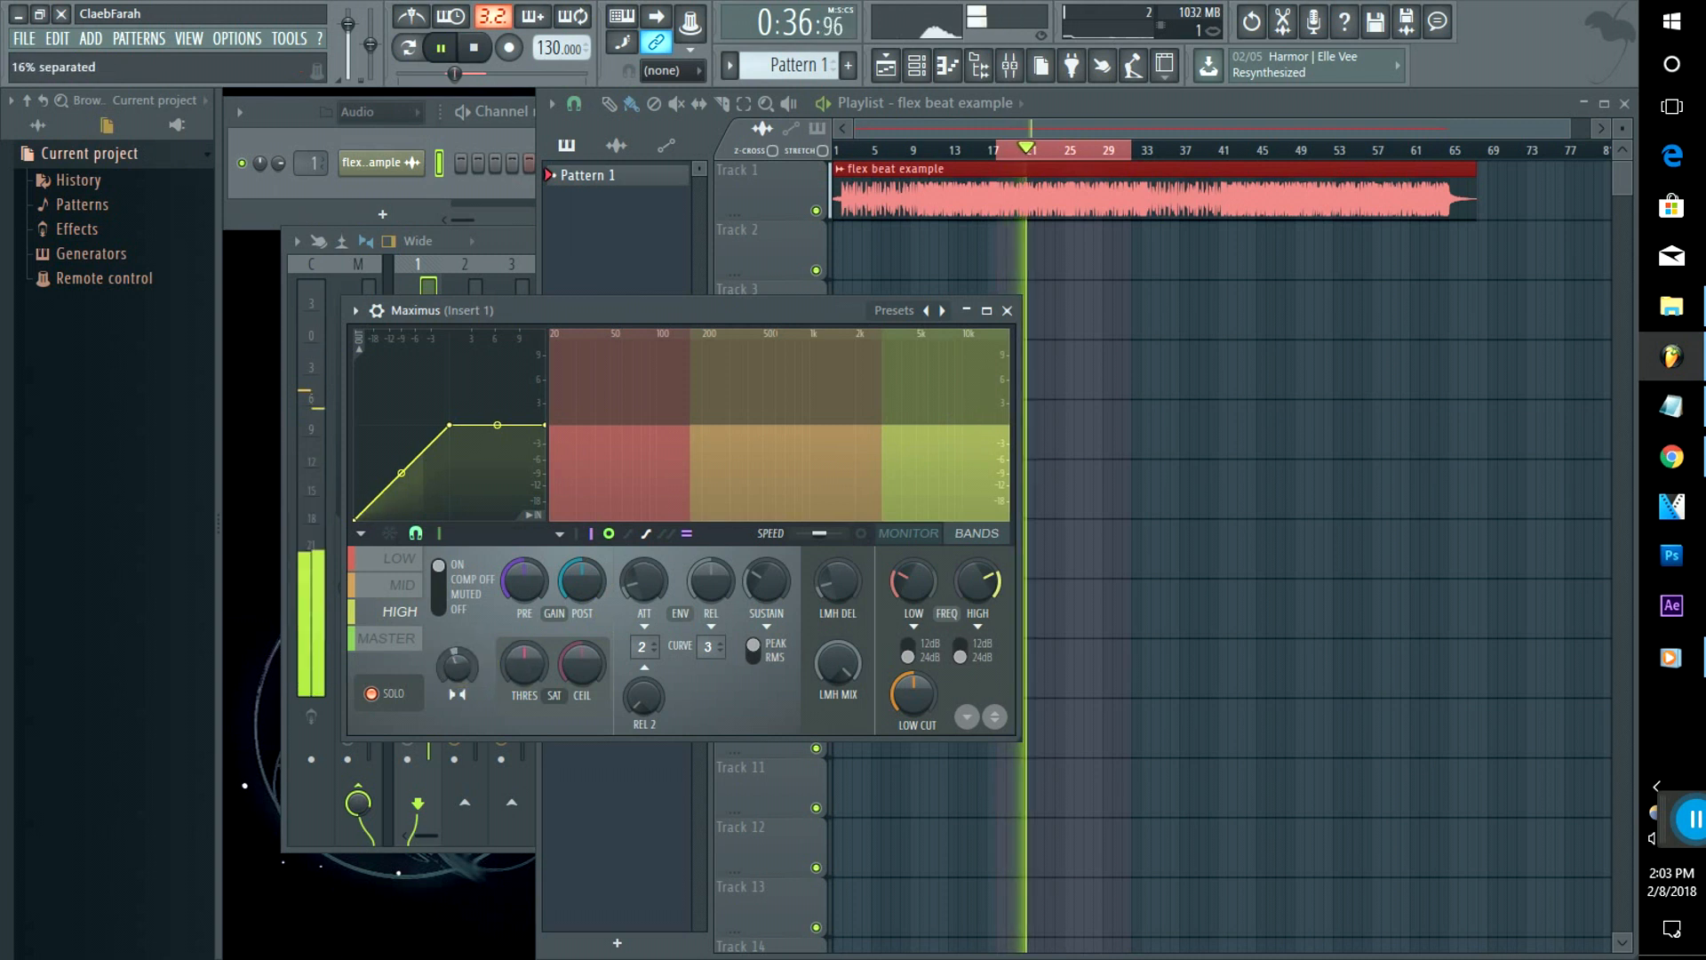
click(456, 667)
drag(781, 407, 786, 405)
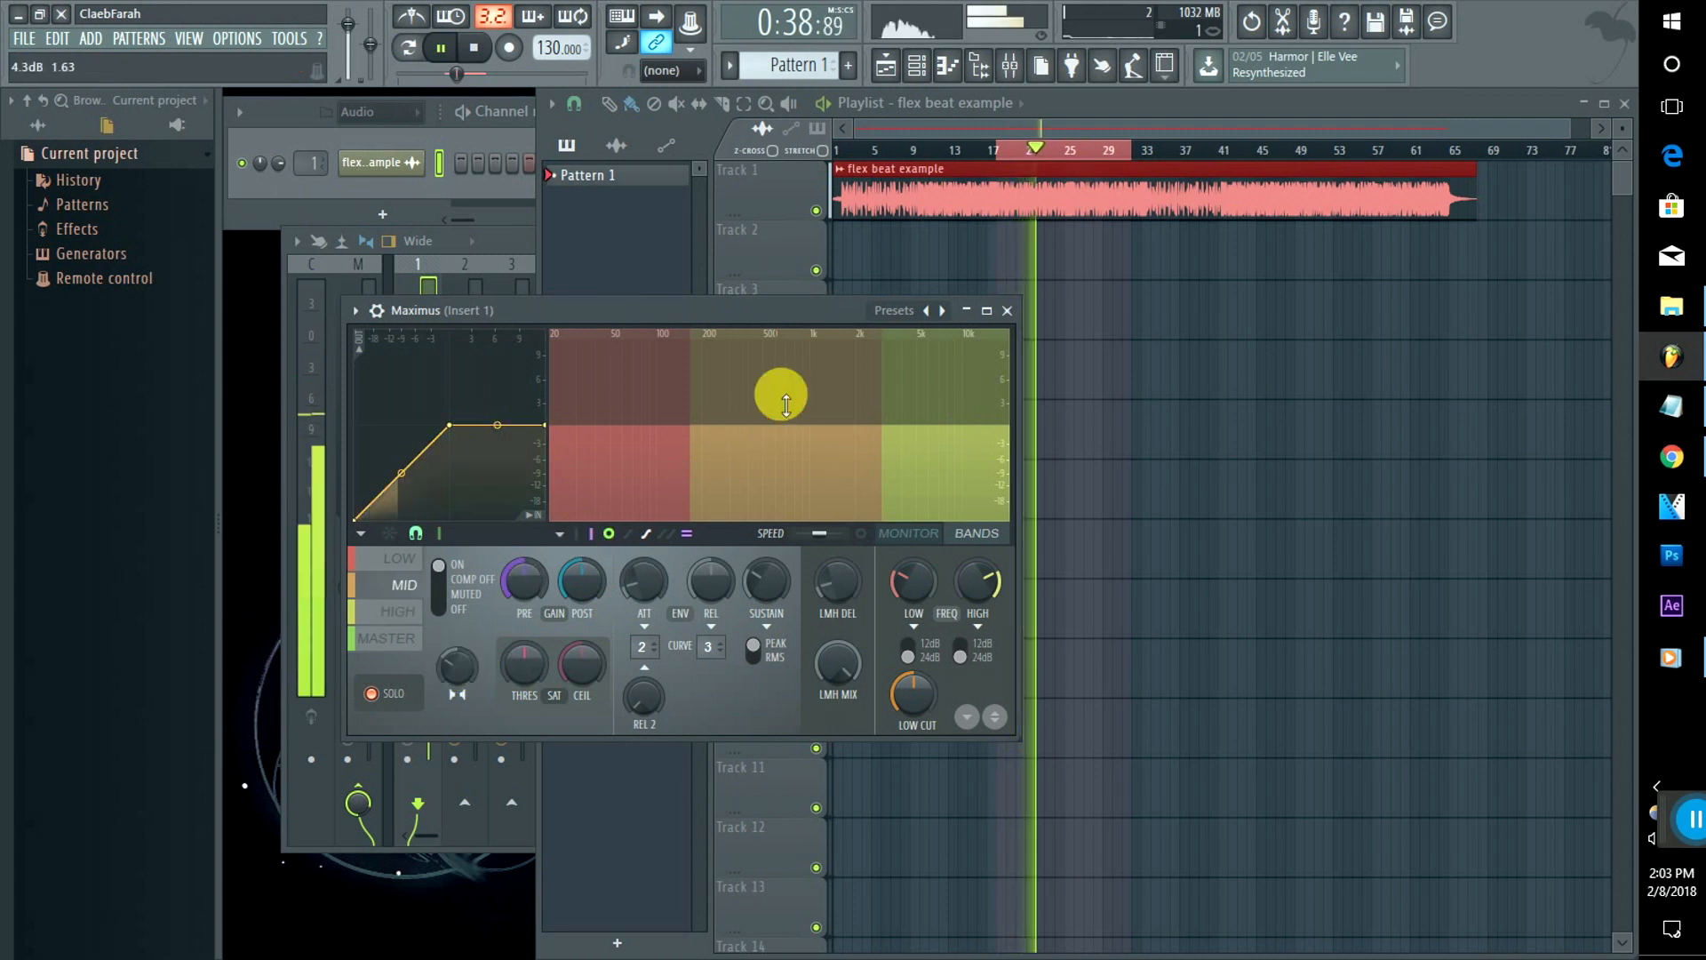
Step: Set the low band's stereo separation to 25% merged during playback and stop the beat
click(458, 659)
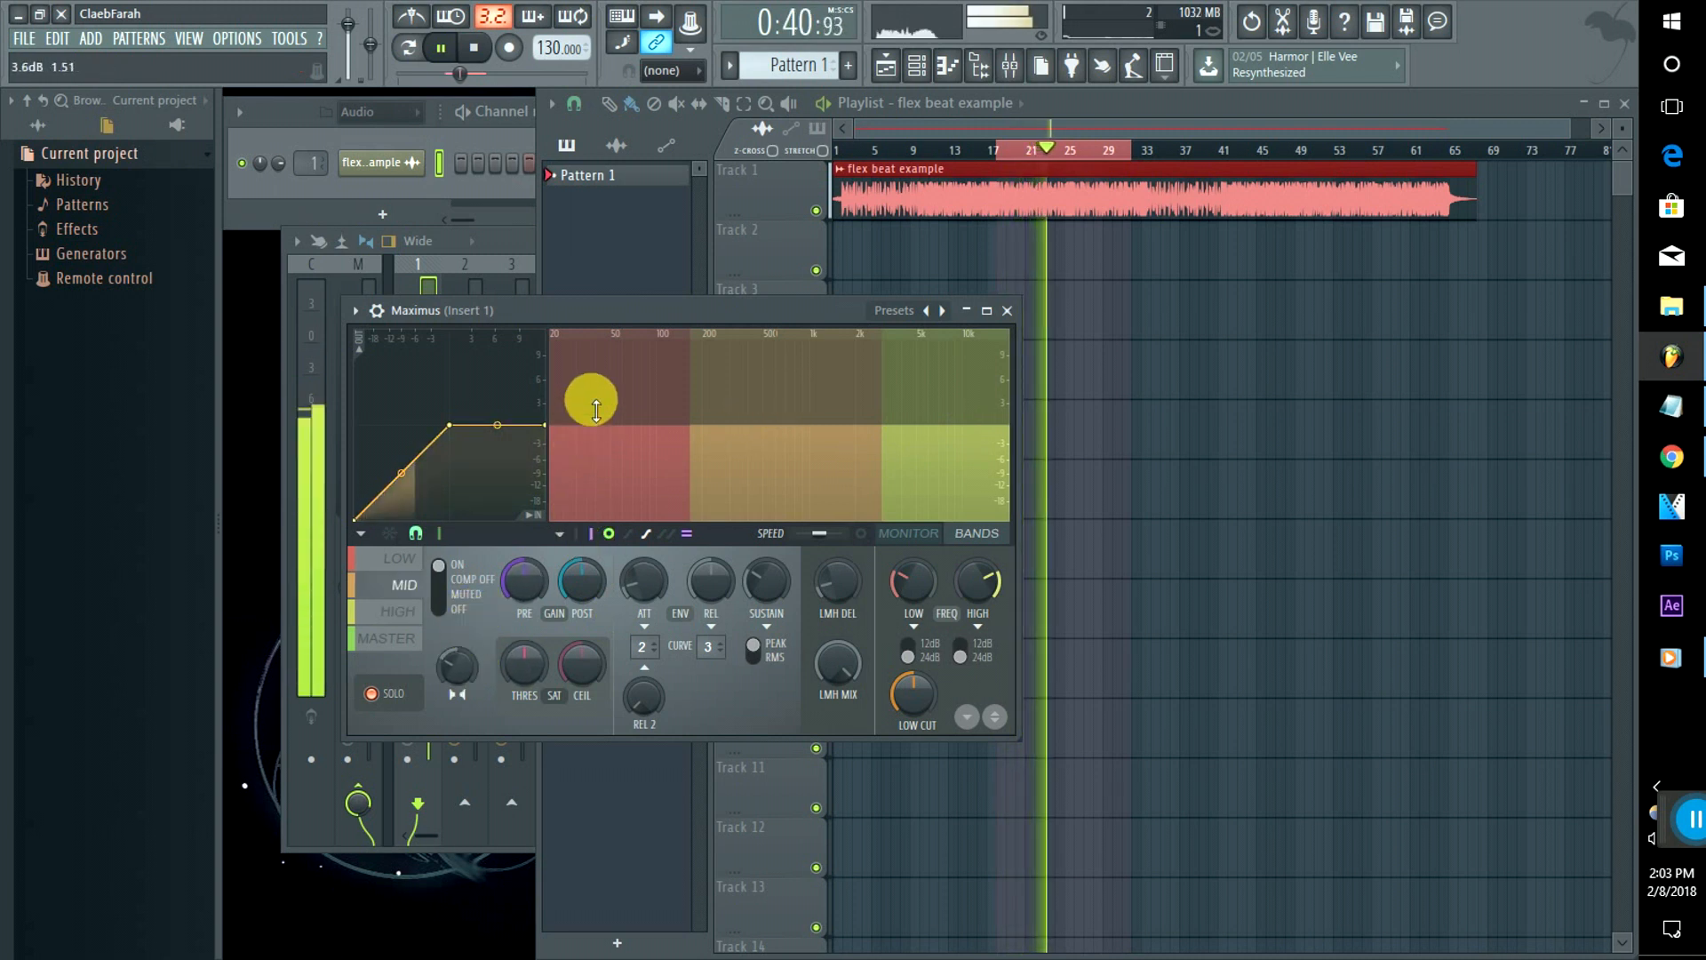
click(595, 409)
drag(456, 665, 456, 681)
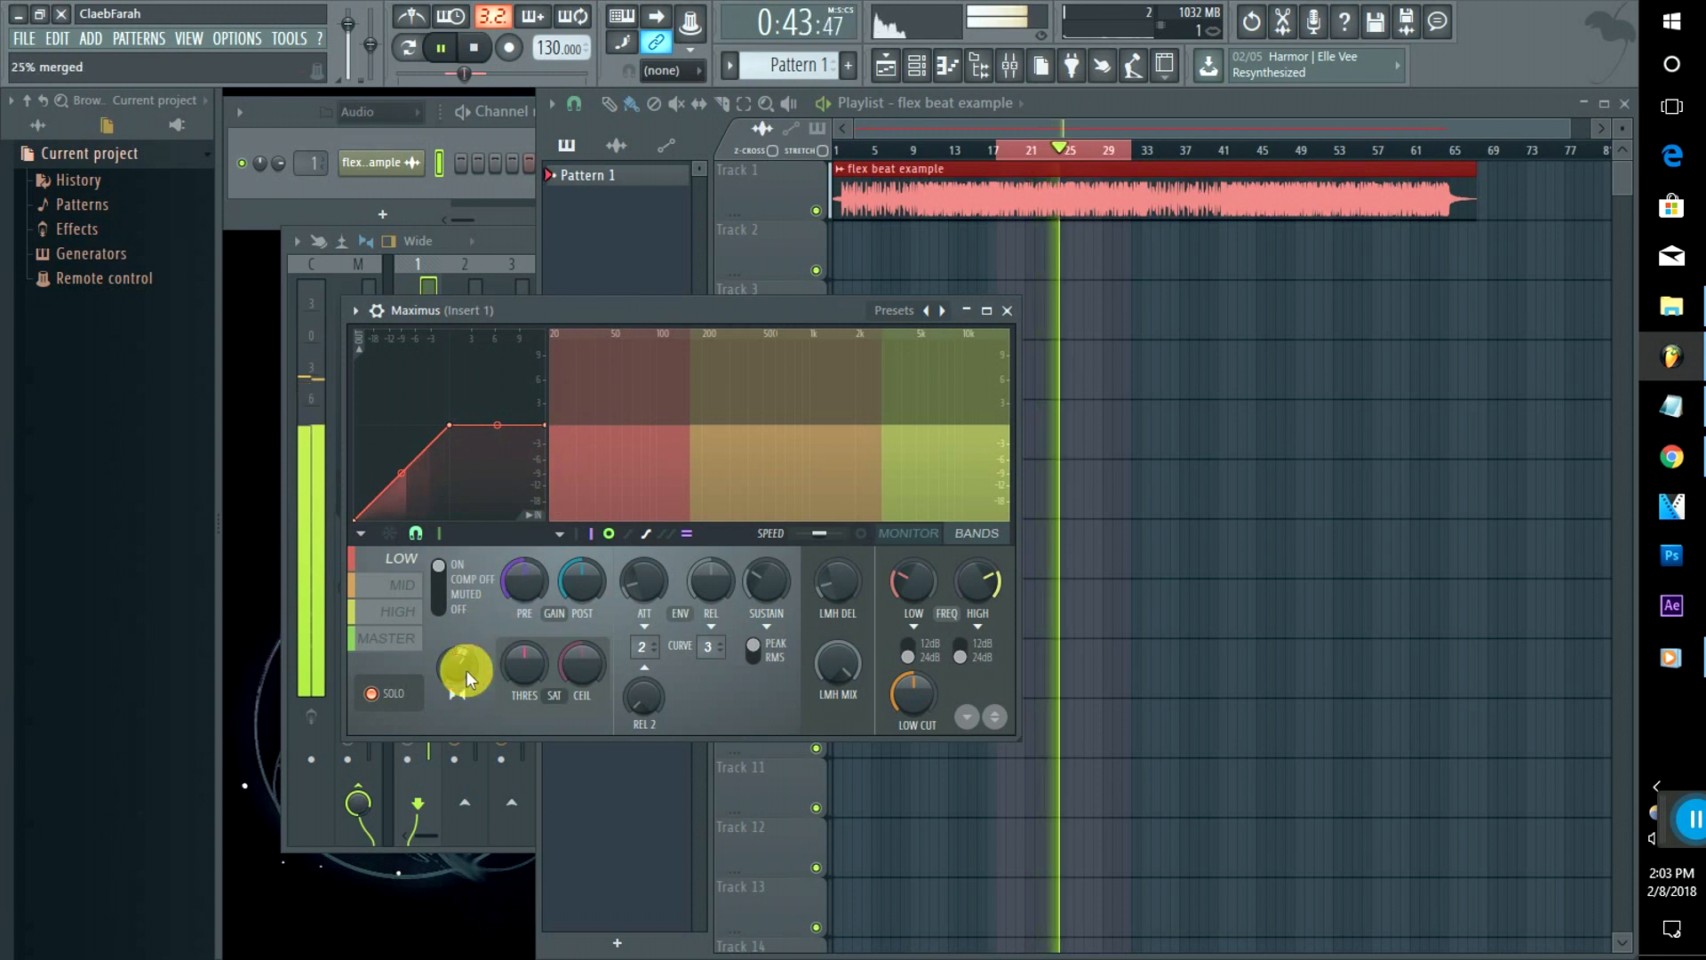
key(space)
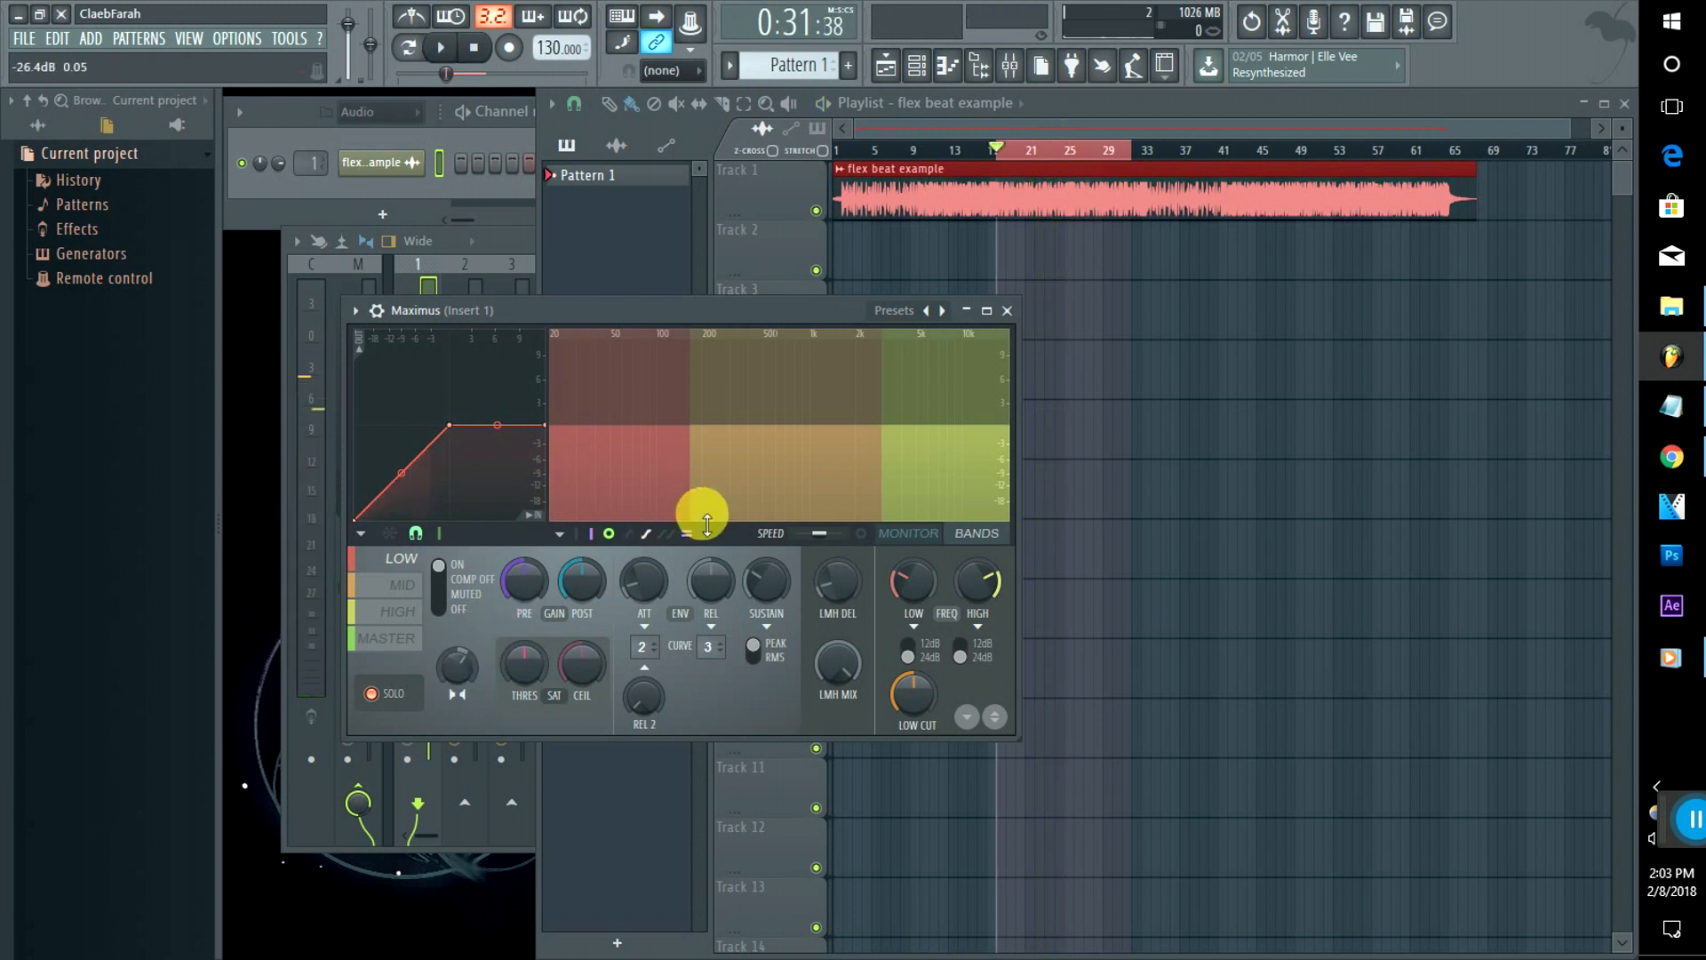
Step: Lower the high band's level slightly and raise the mid band's slightly in the Maximus graph, playing the beat to check
drag(707, 524, 911, 438)
key(space)
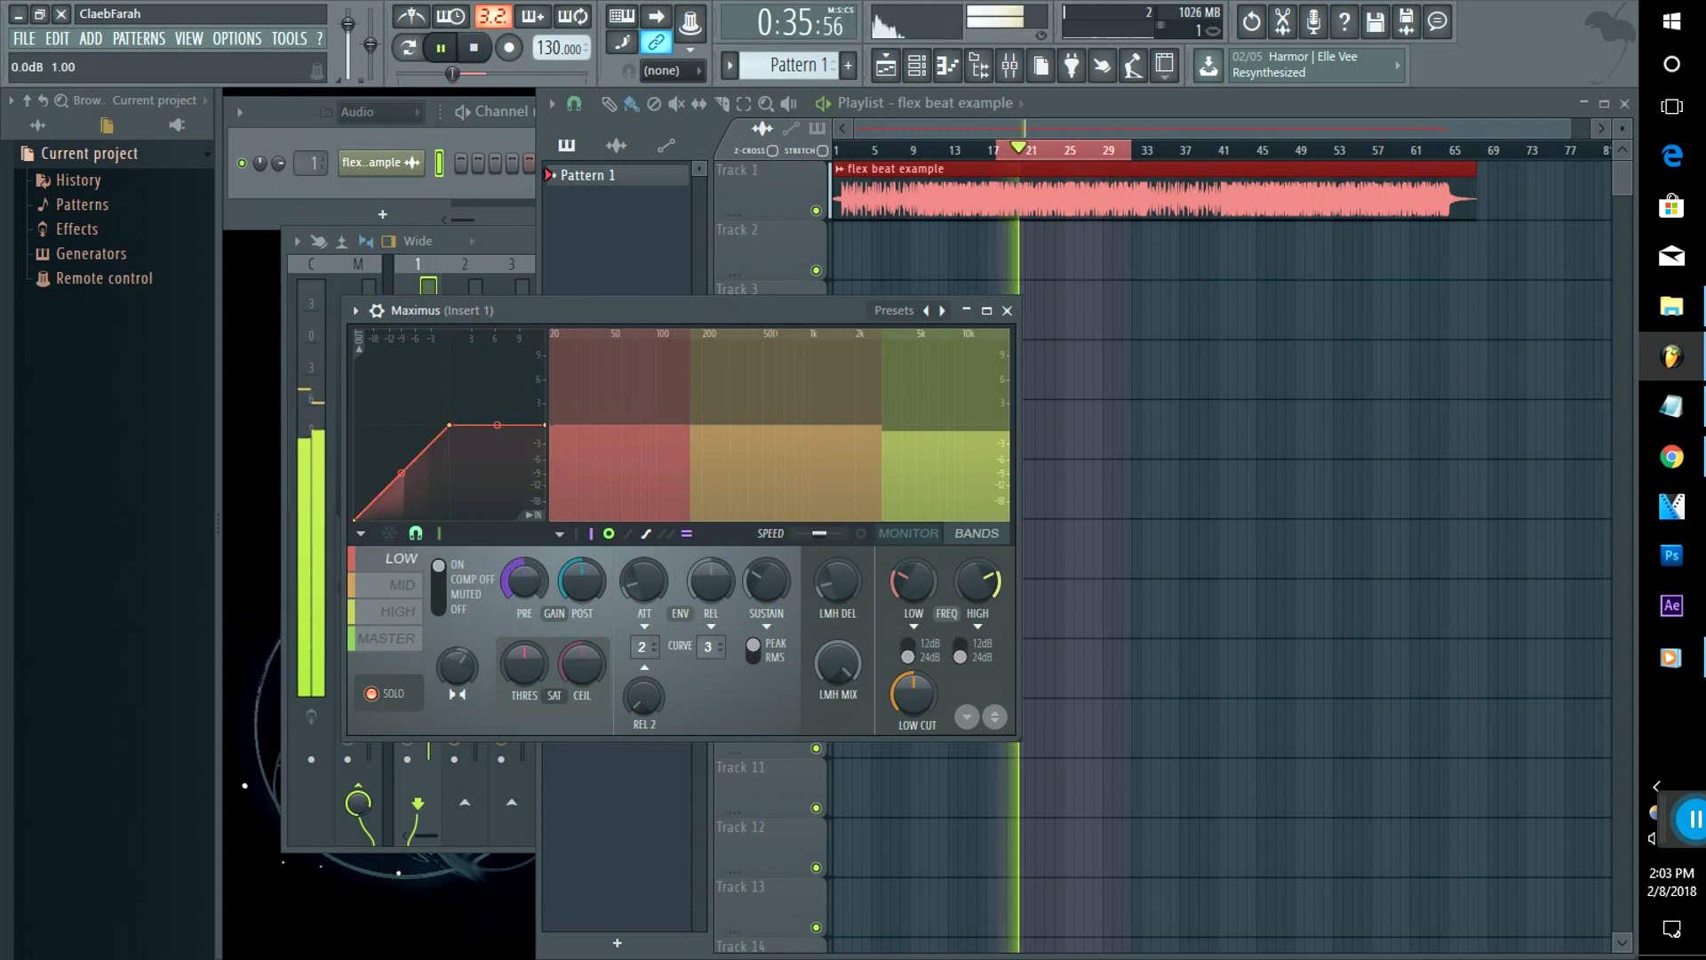
click(716, 432)
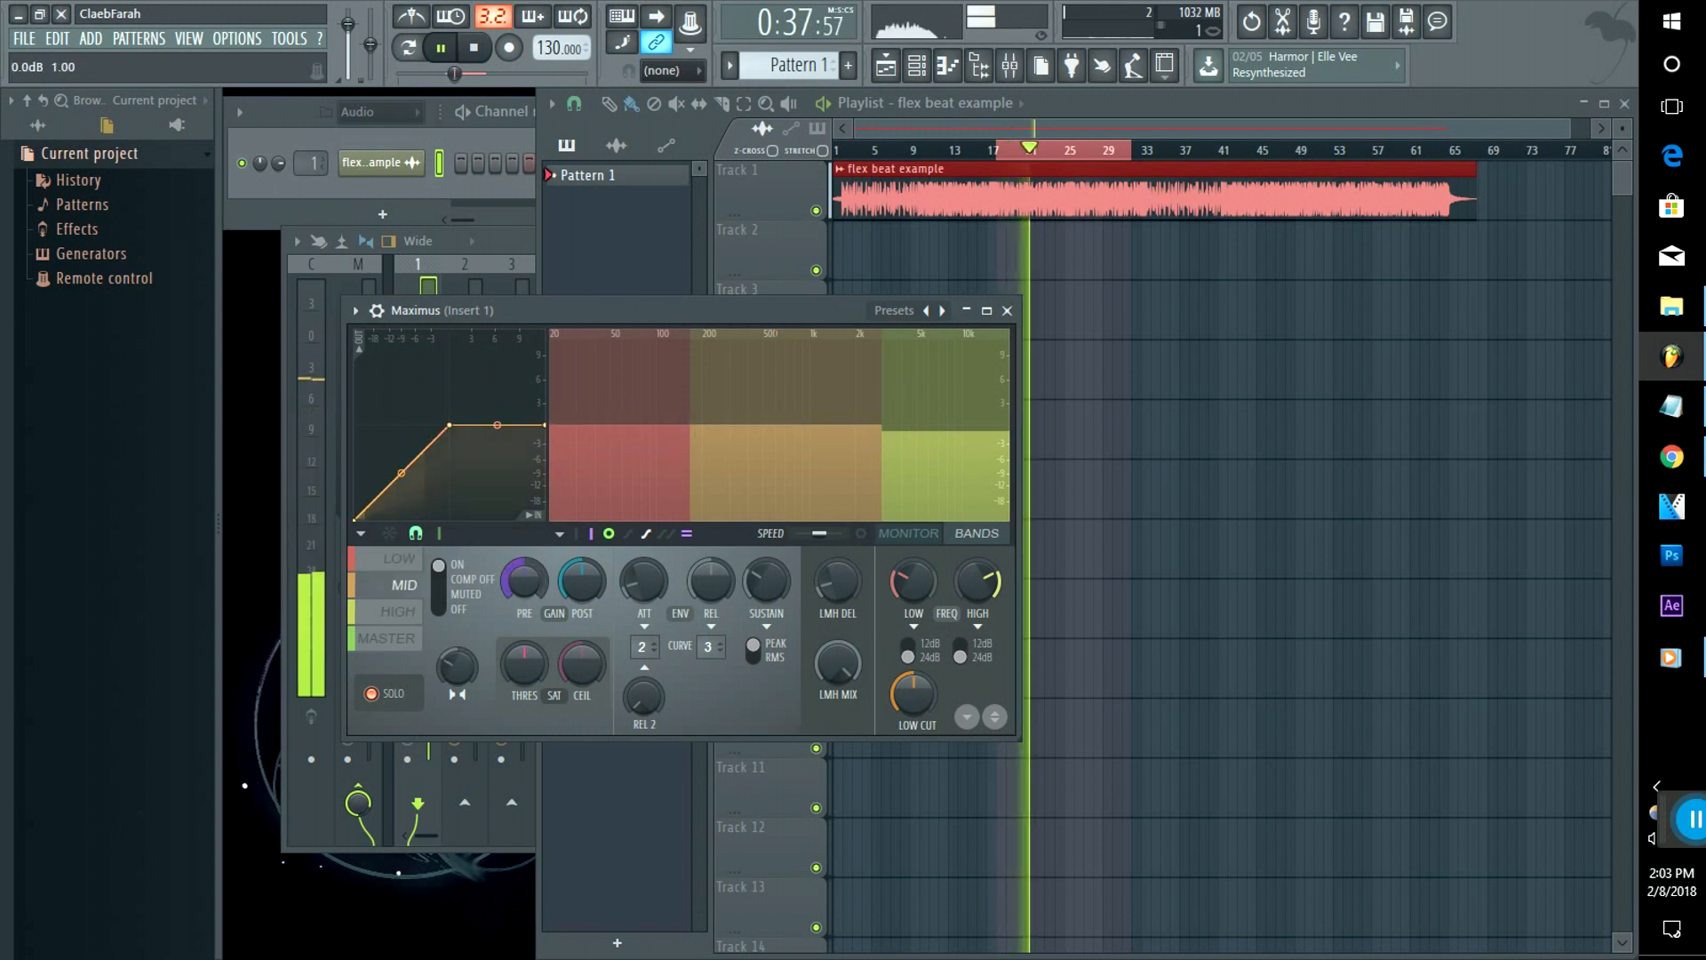
drag(741, 436, 741, 431)
key(space)
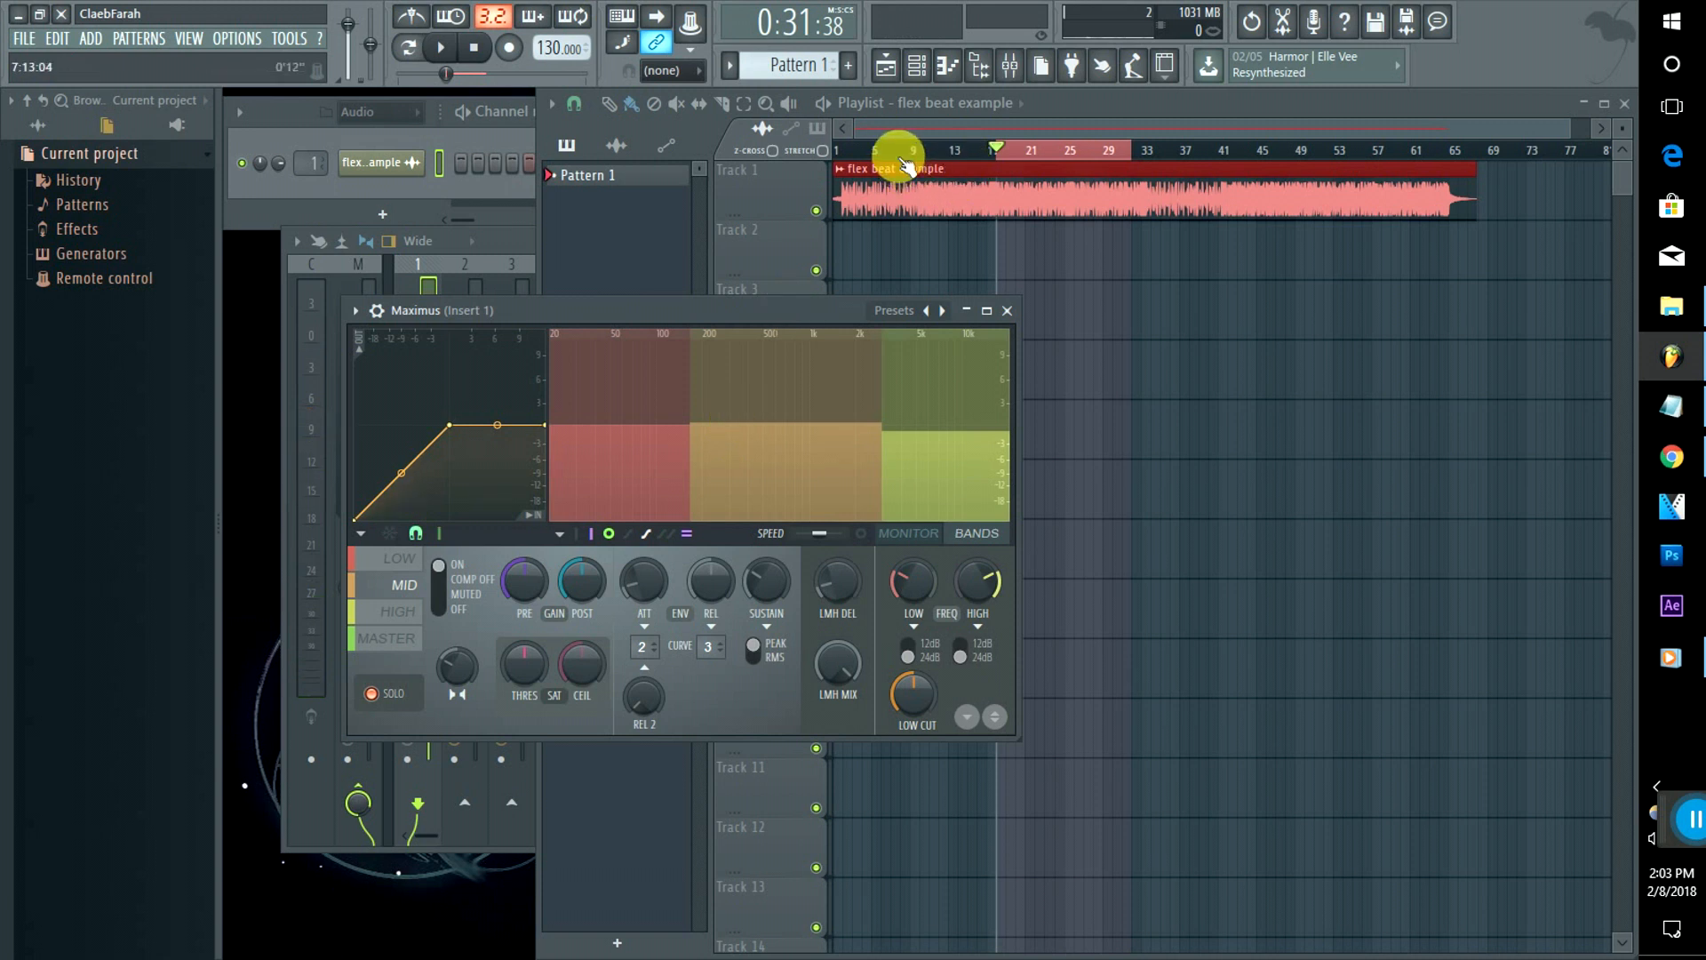
Step: Clear the playlist's time selection and return the playhead to the start of the song
click(896, 152)
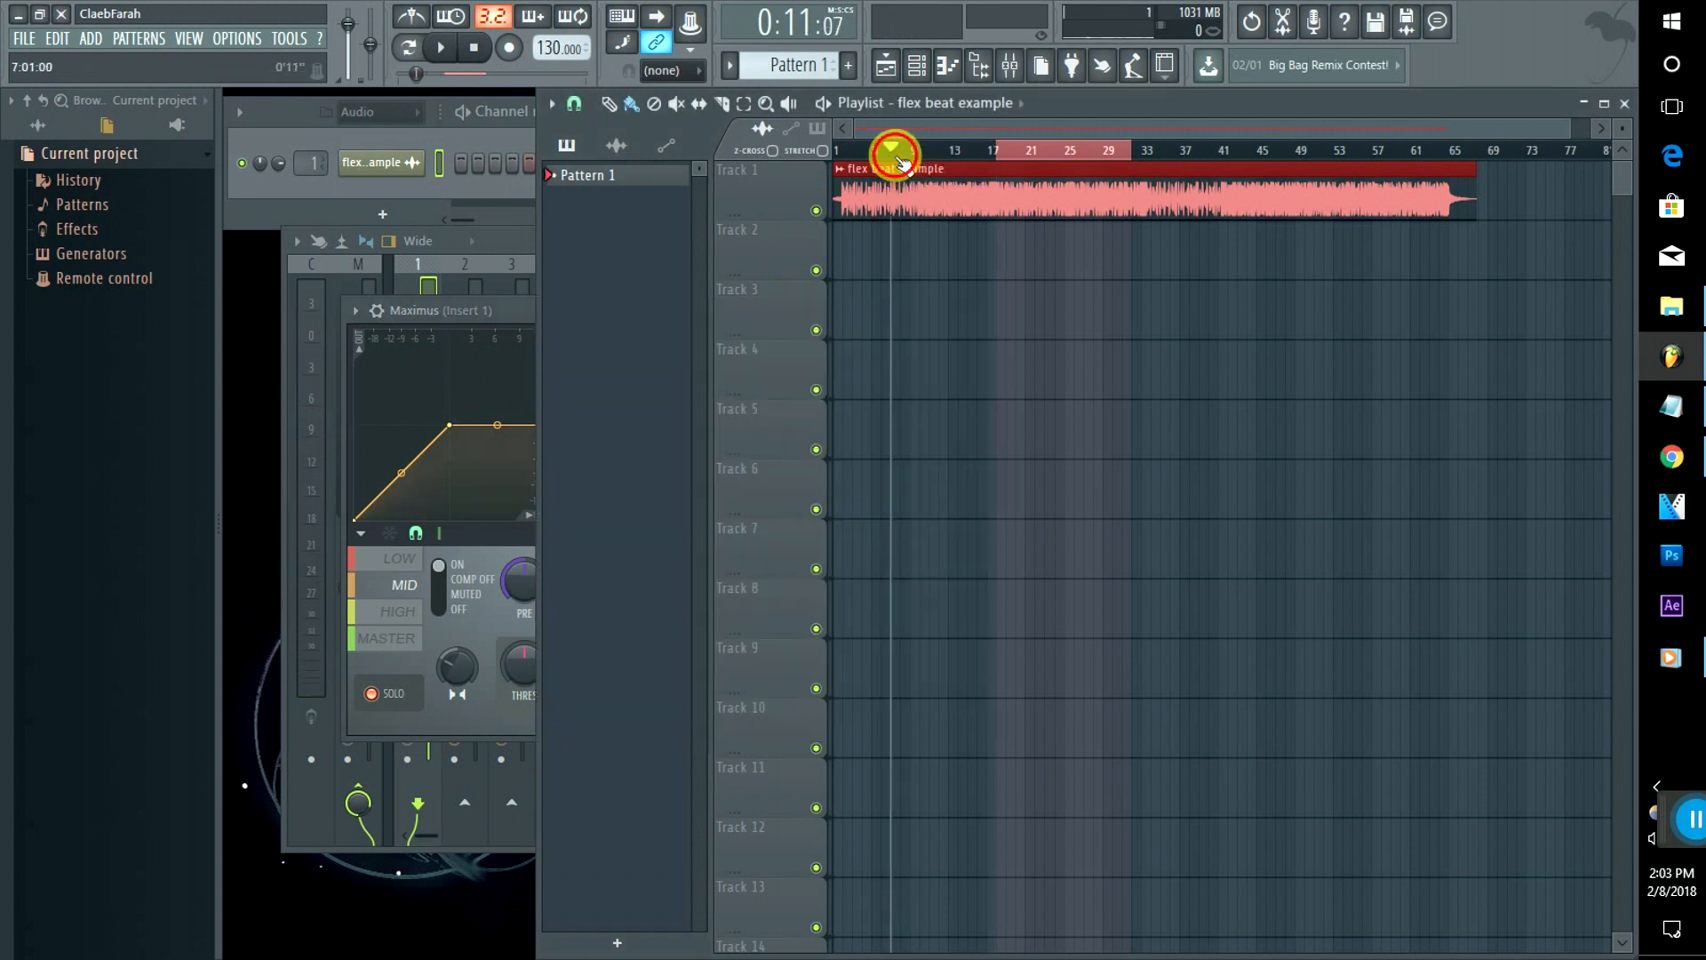
click(830, 147)
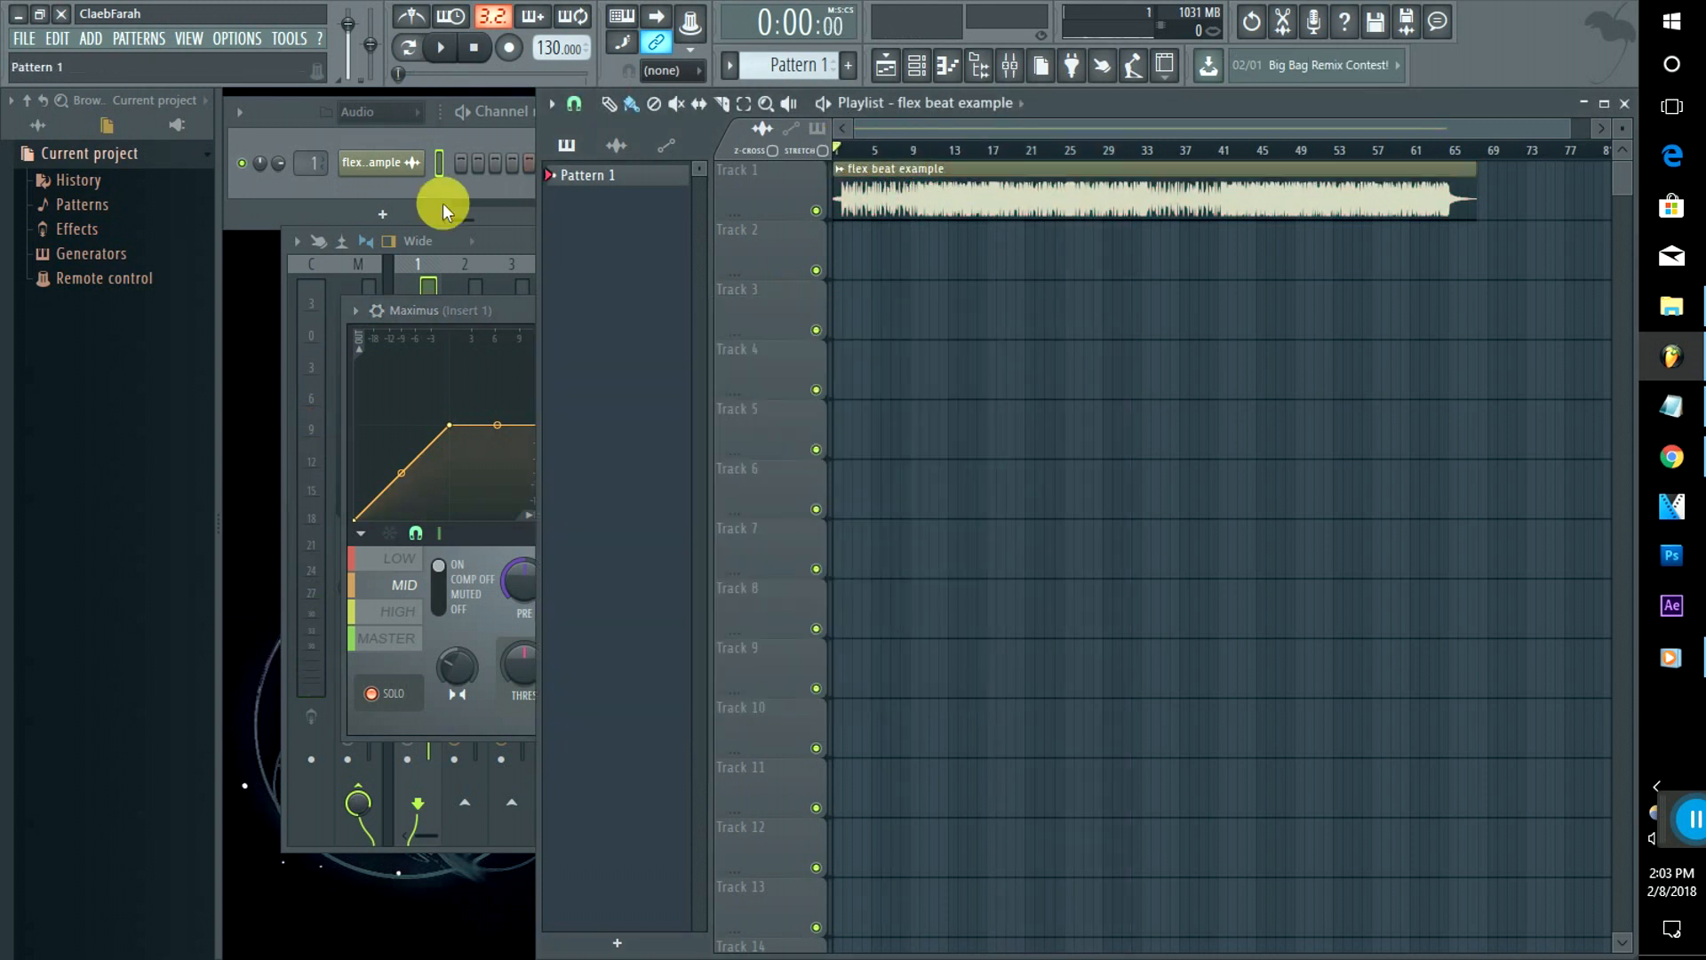
click(382, 214)
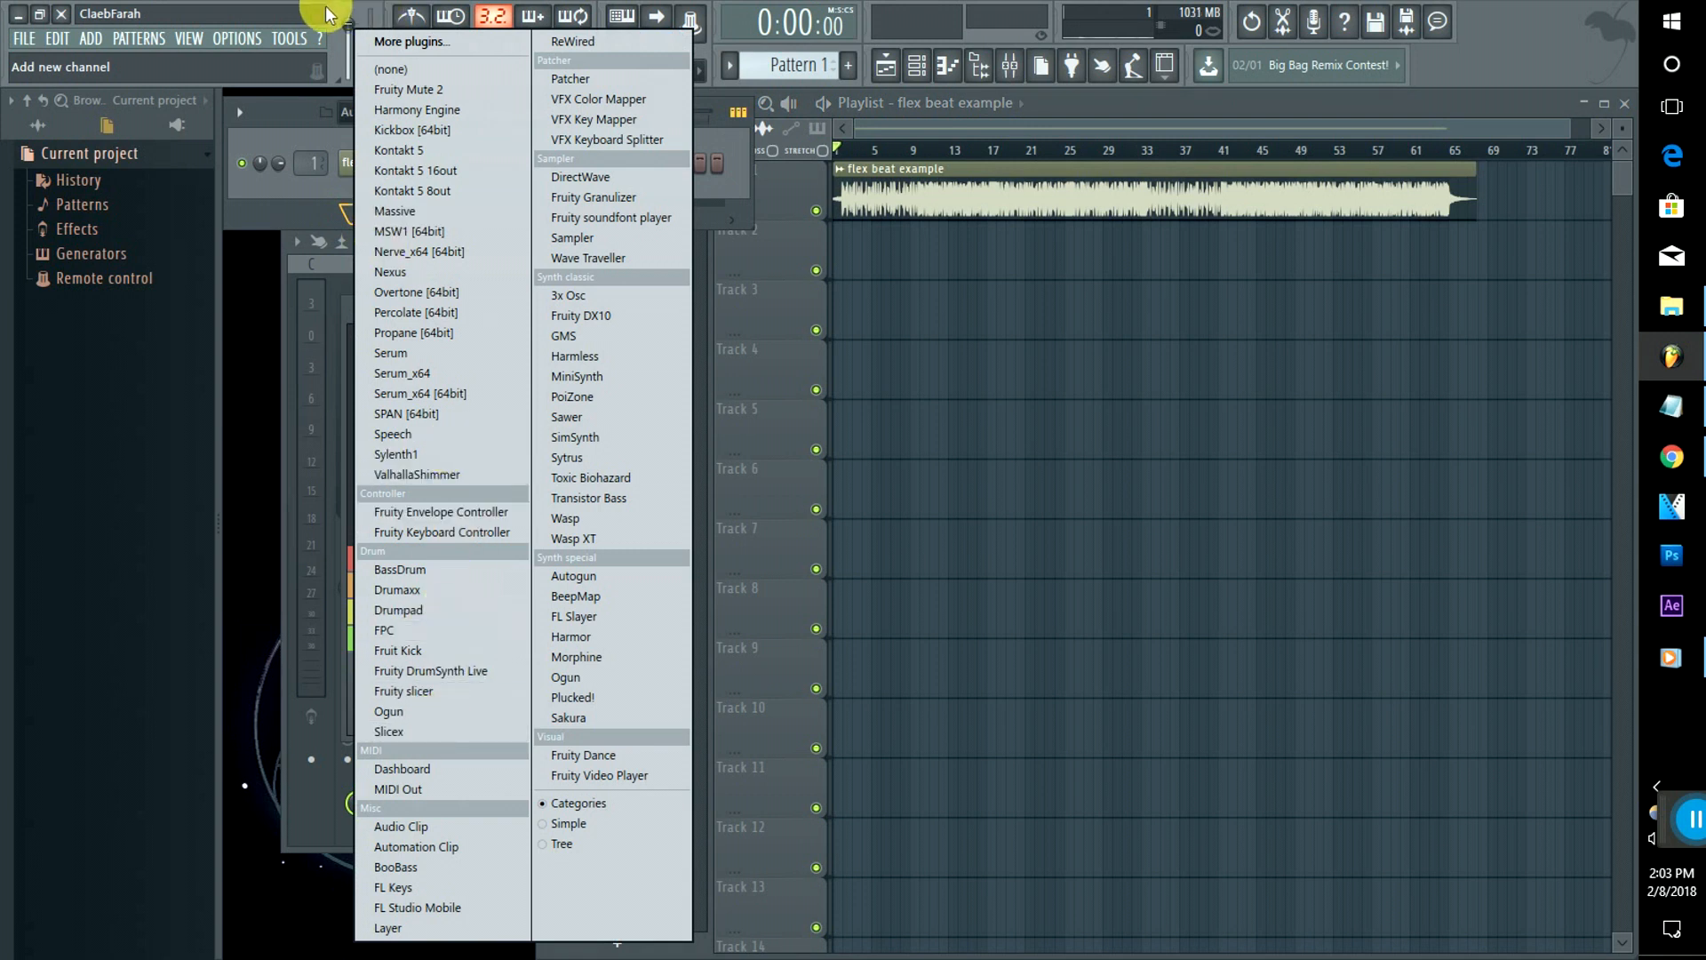
click(320, 170)
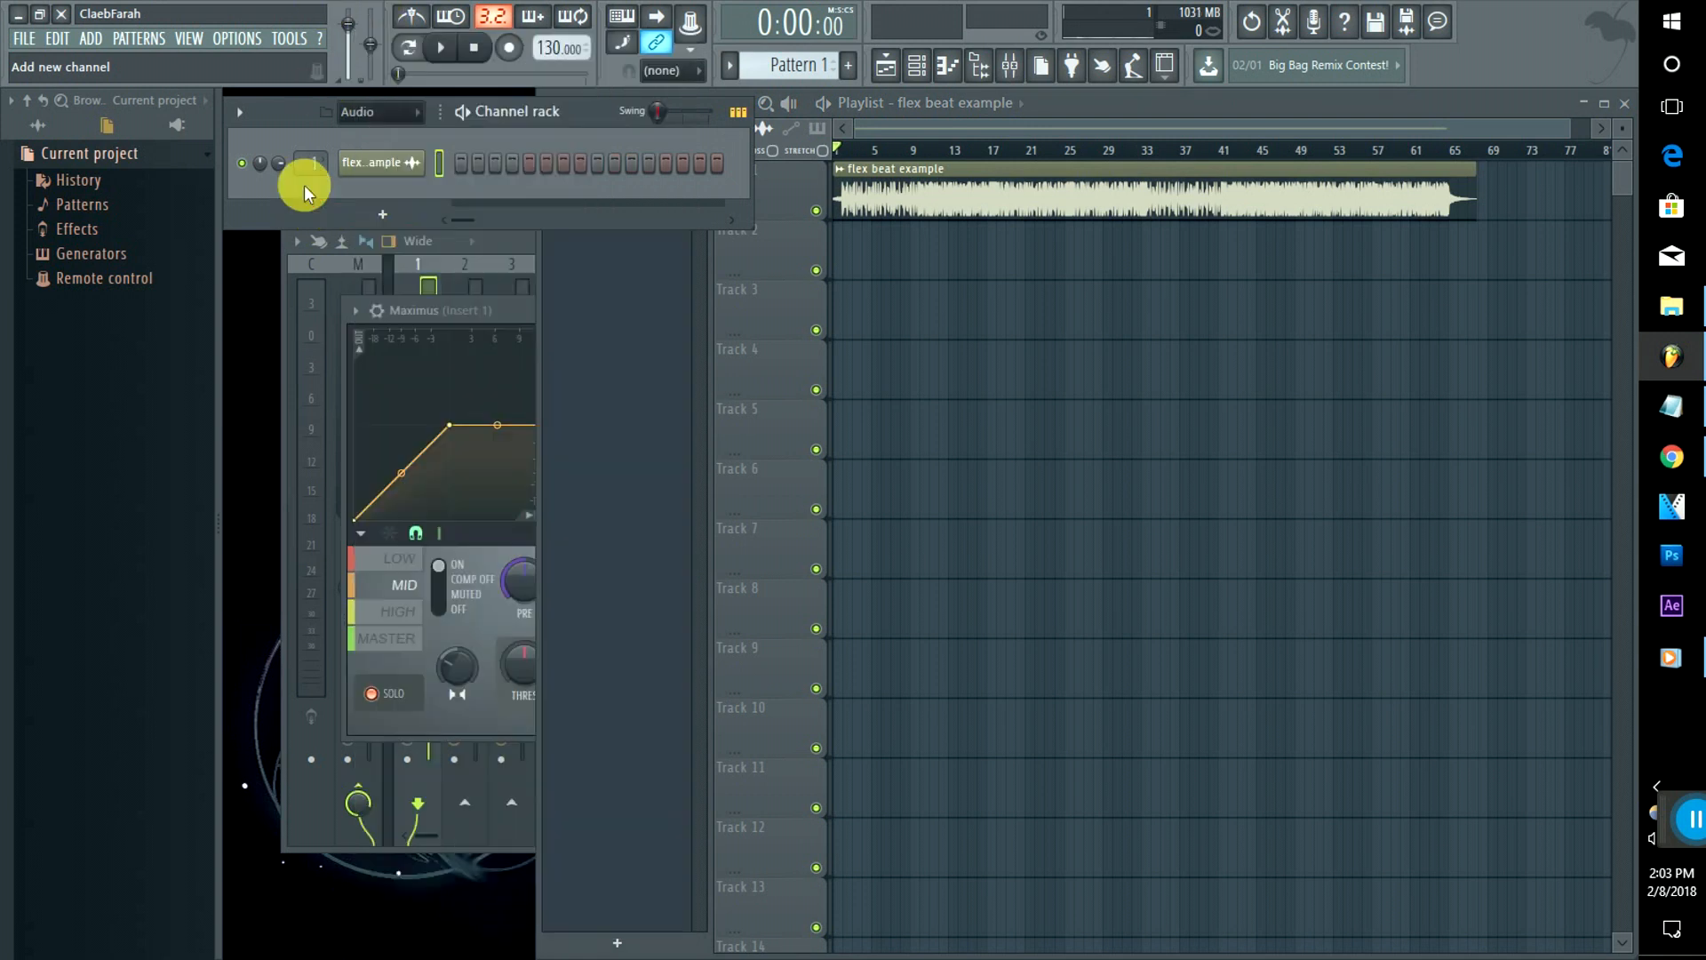
Step: Set mixer insert 2's input to mono In 1, lower its fader and disconnect it from the master
click(311, 164)
click(460, 343)
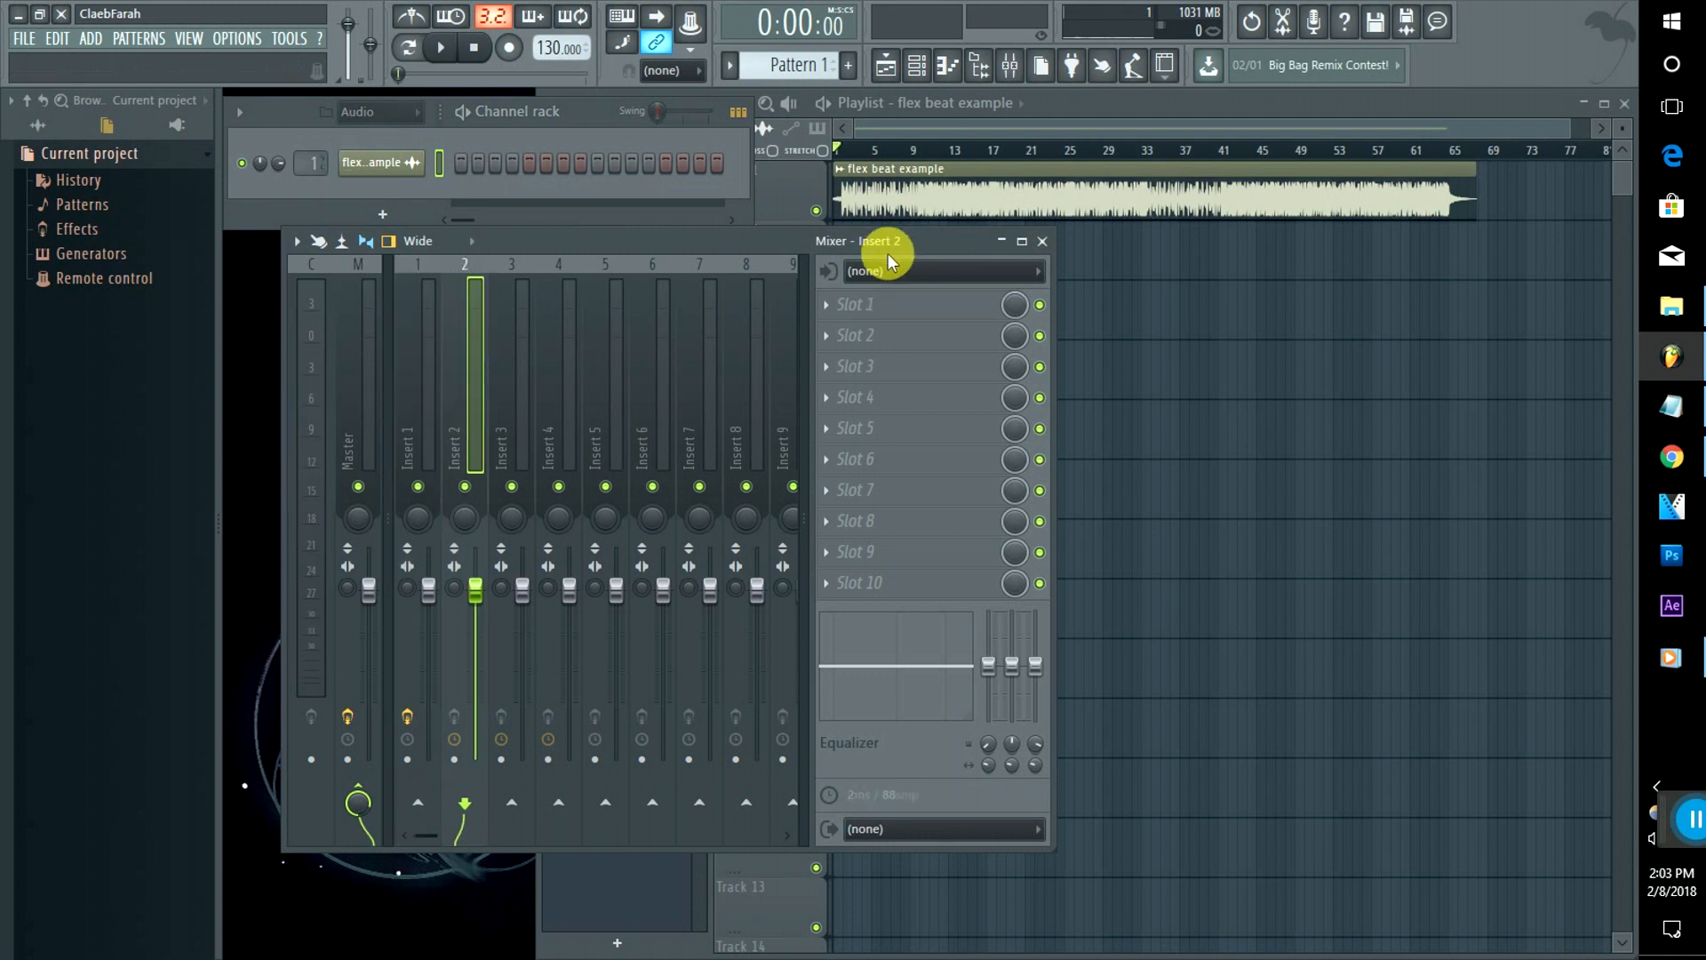
click(868, 270)
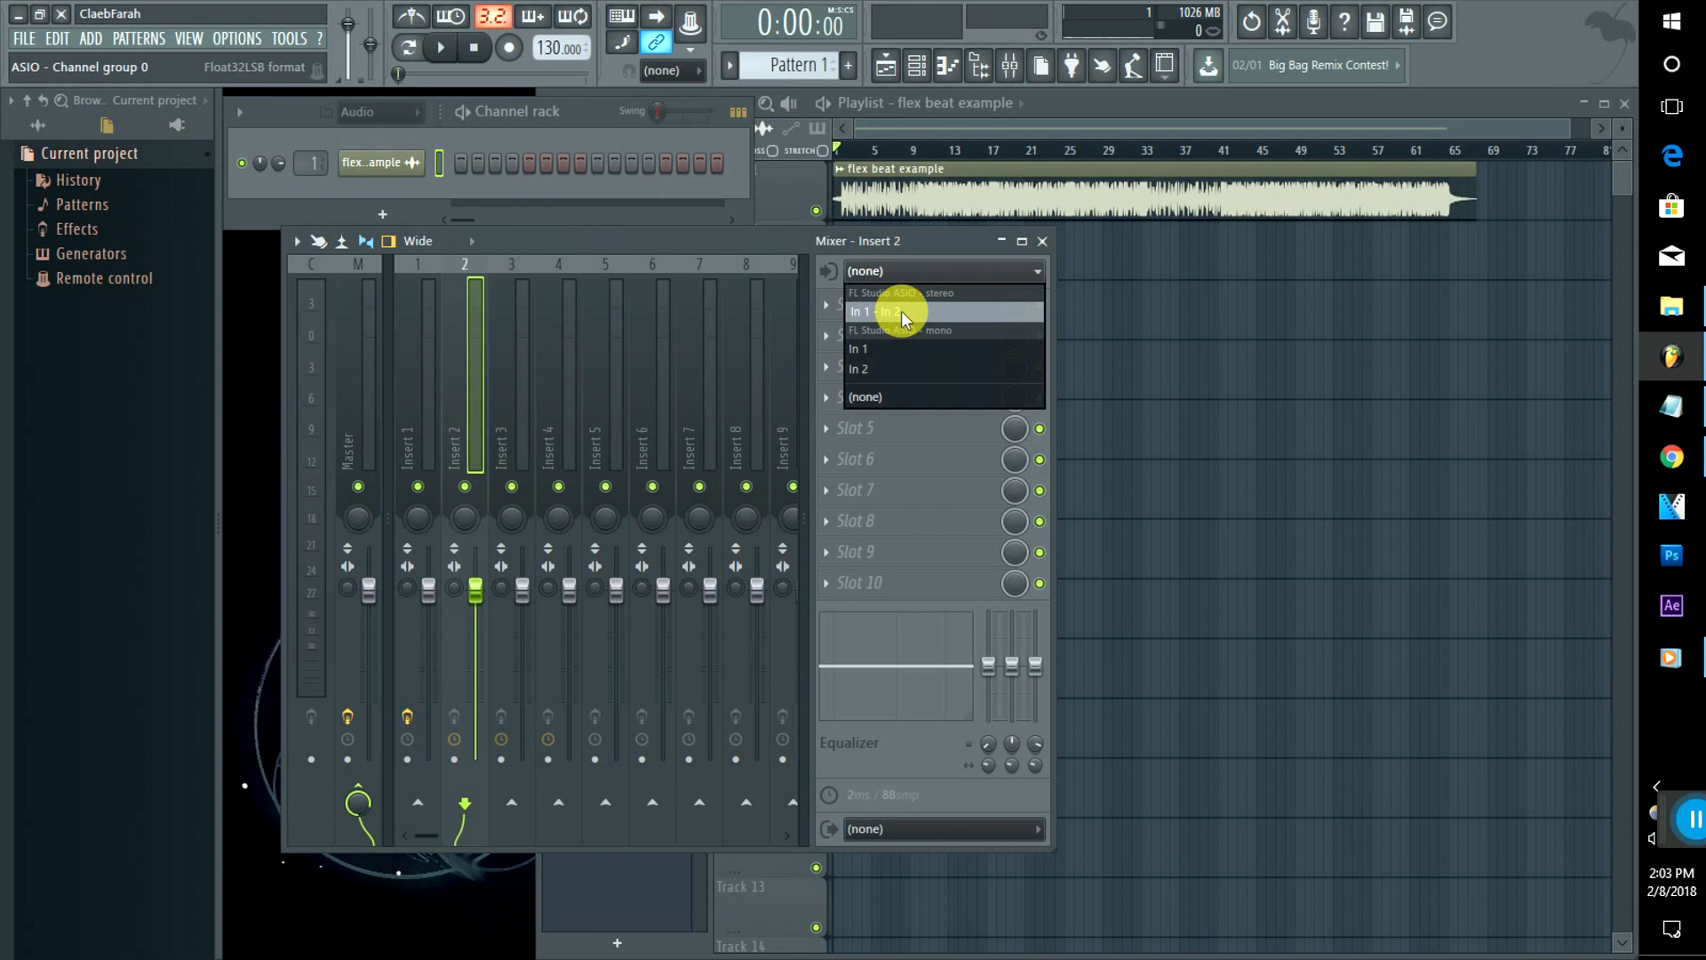
click(873, 351)
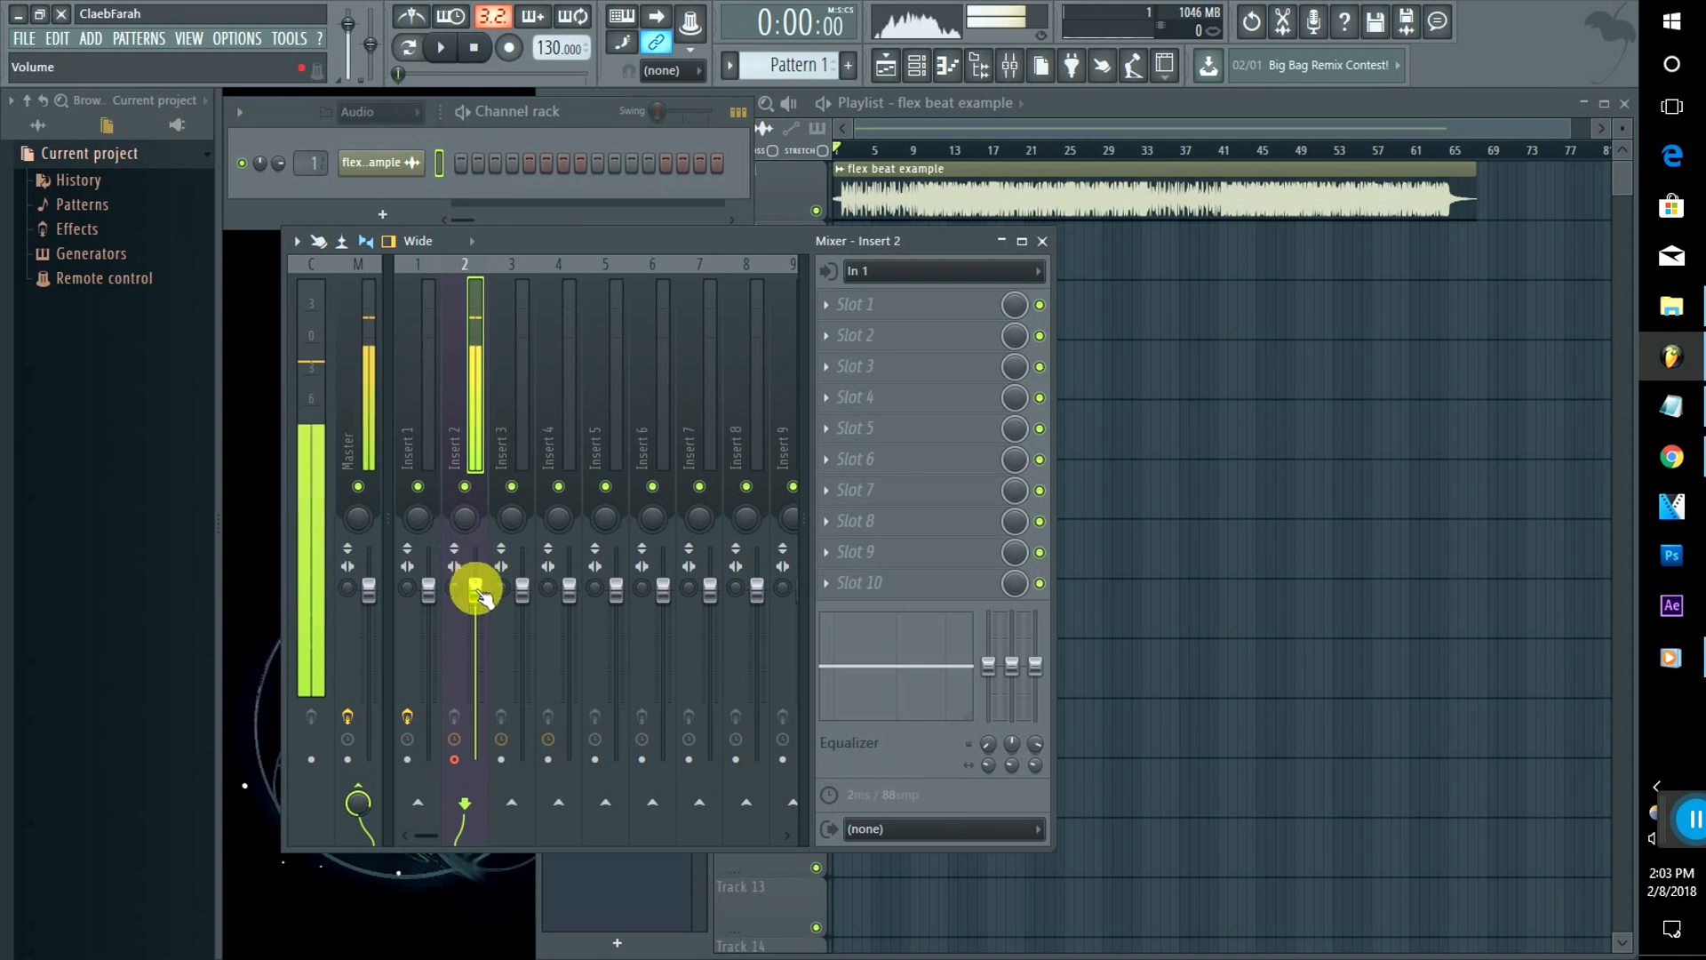
drag(477, 593, 477, 633)
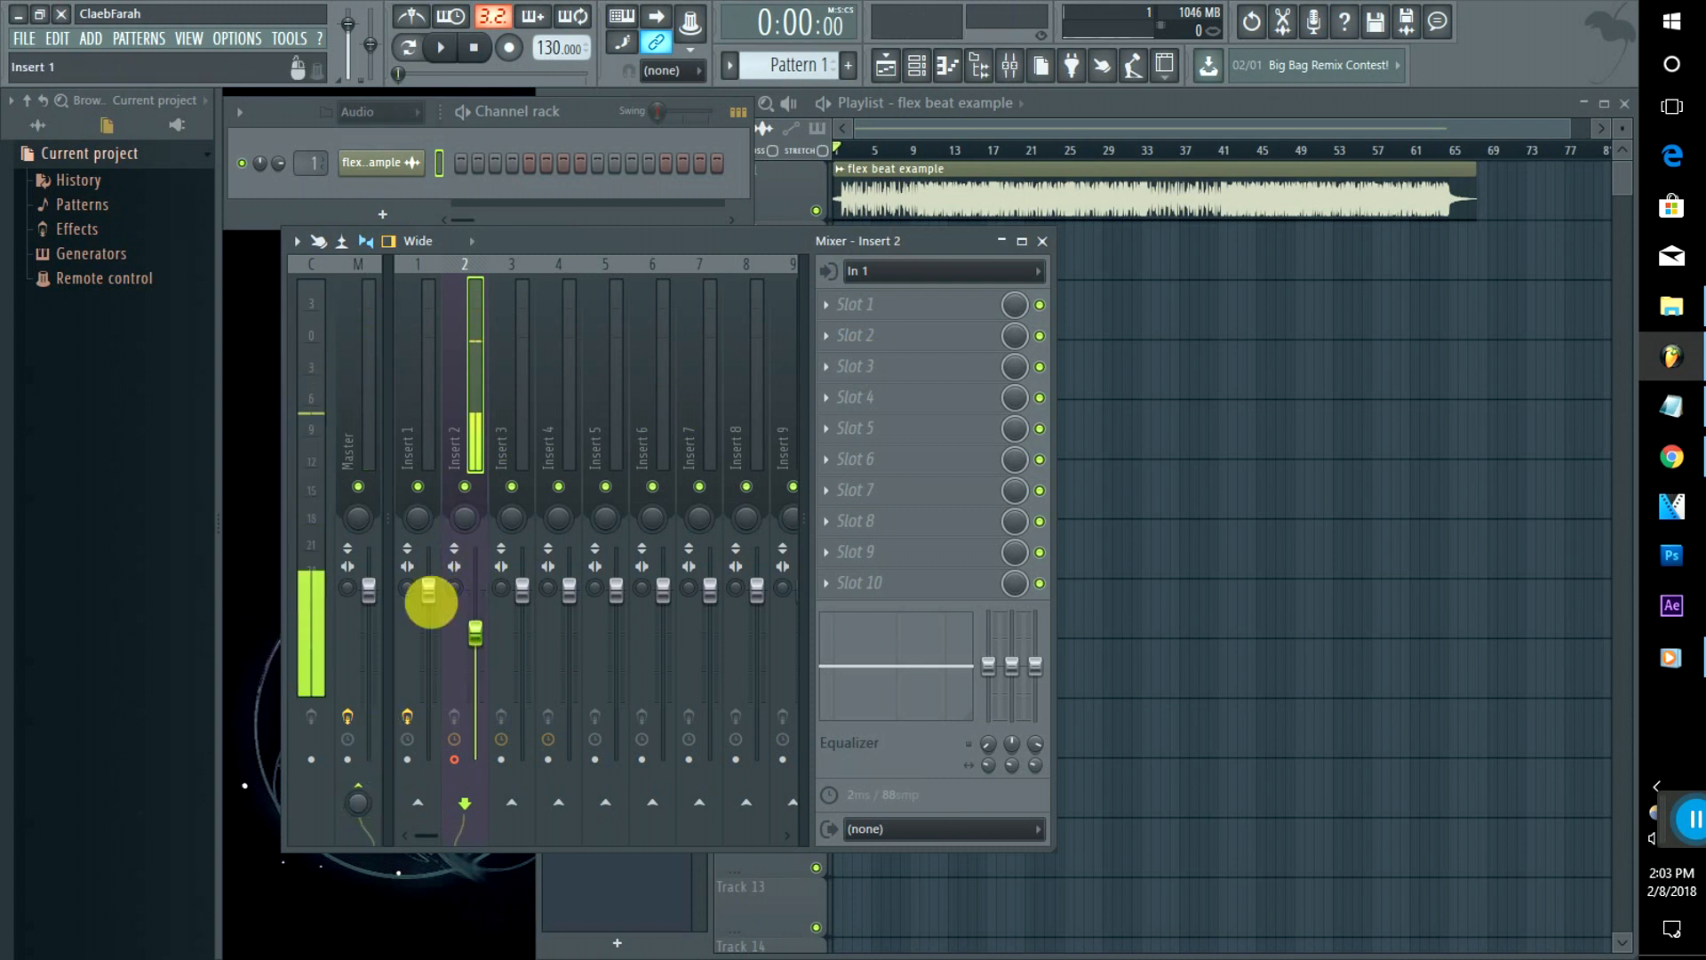
Step: Record the input into the playlist as an audio clip from bar 19 and assign its channel to mixer track 2
click(1007, 153)
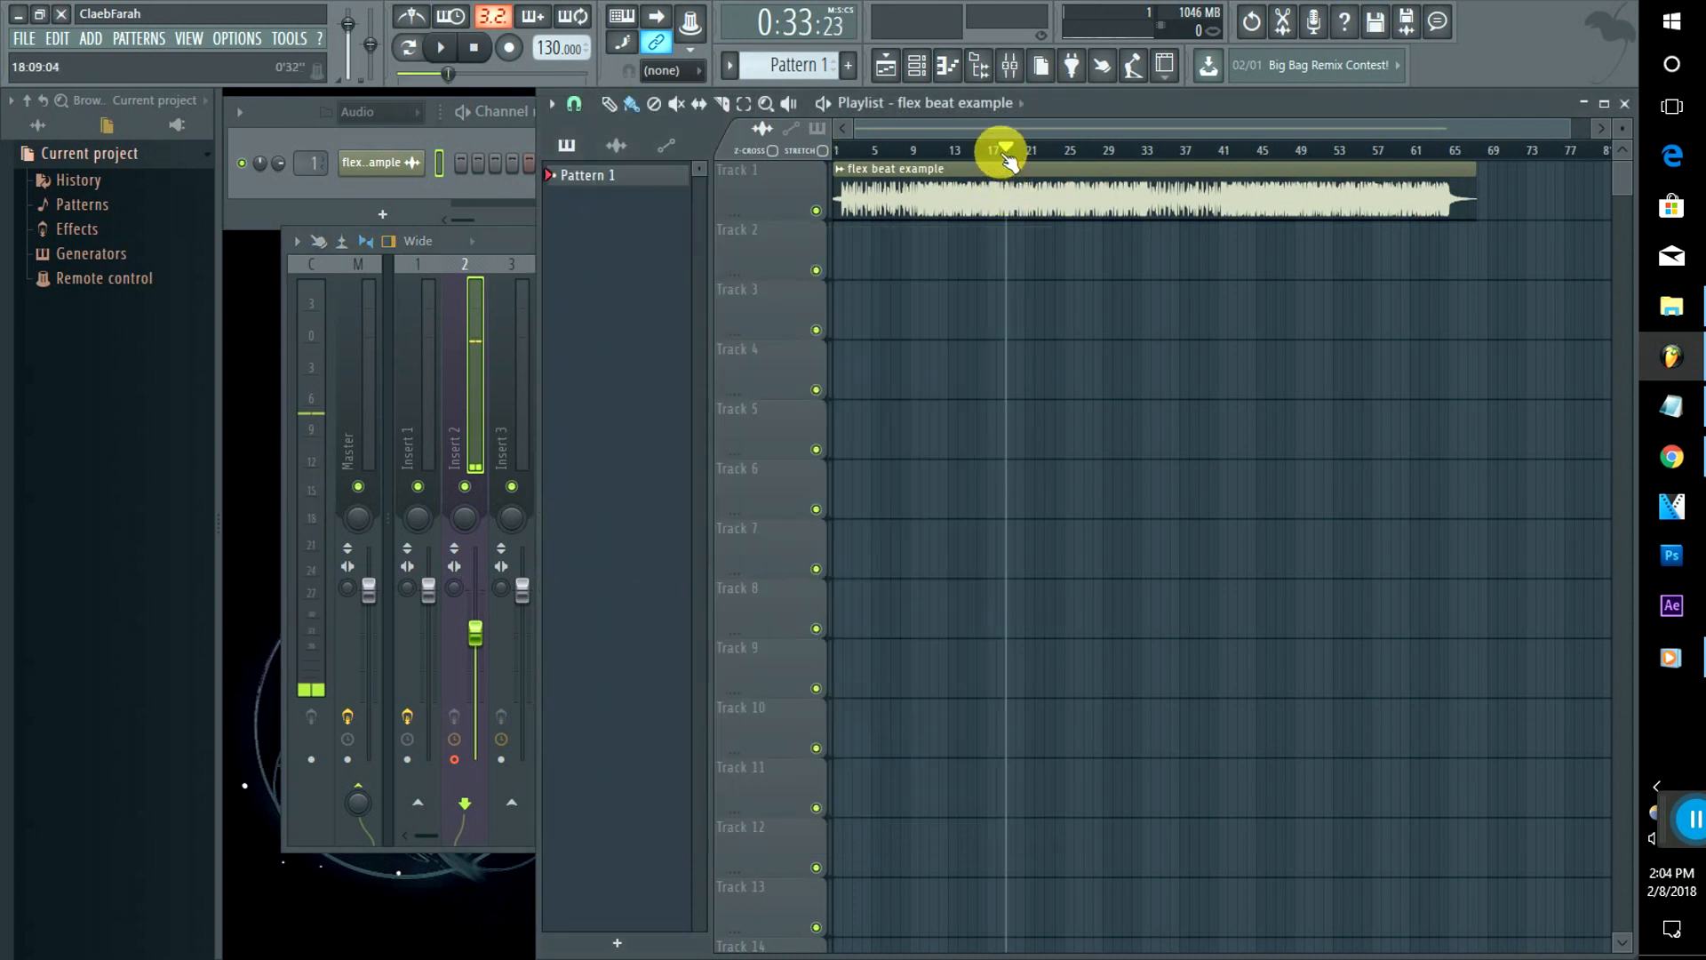
click(506, 48)
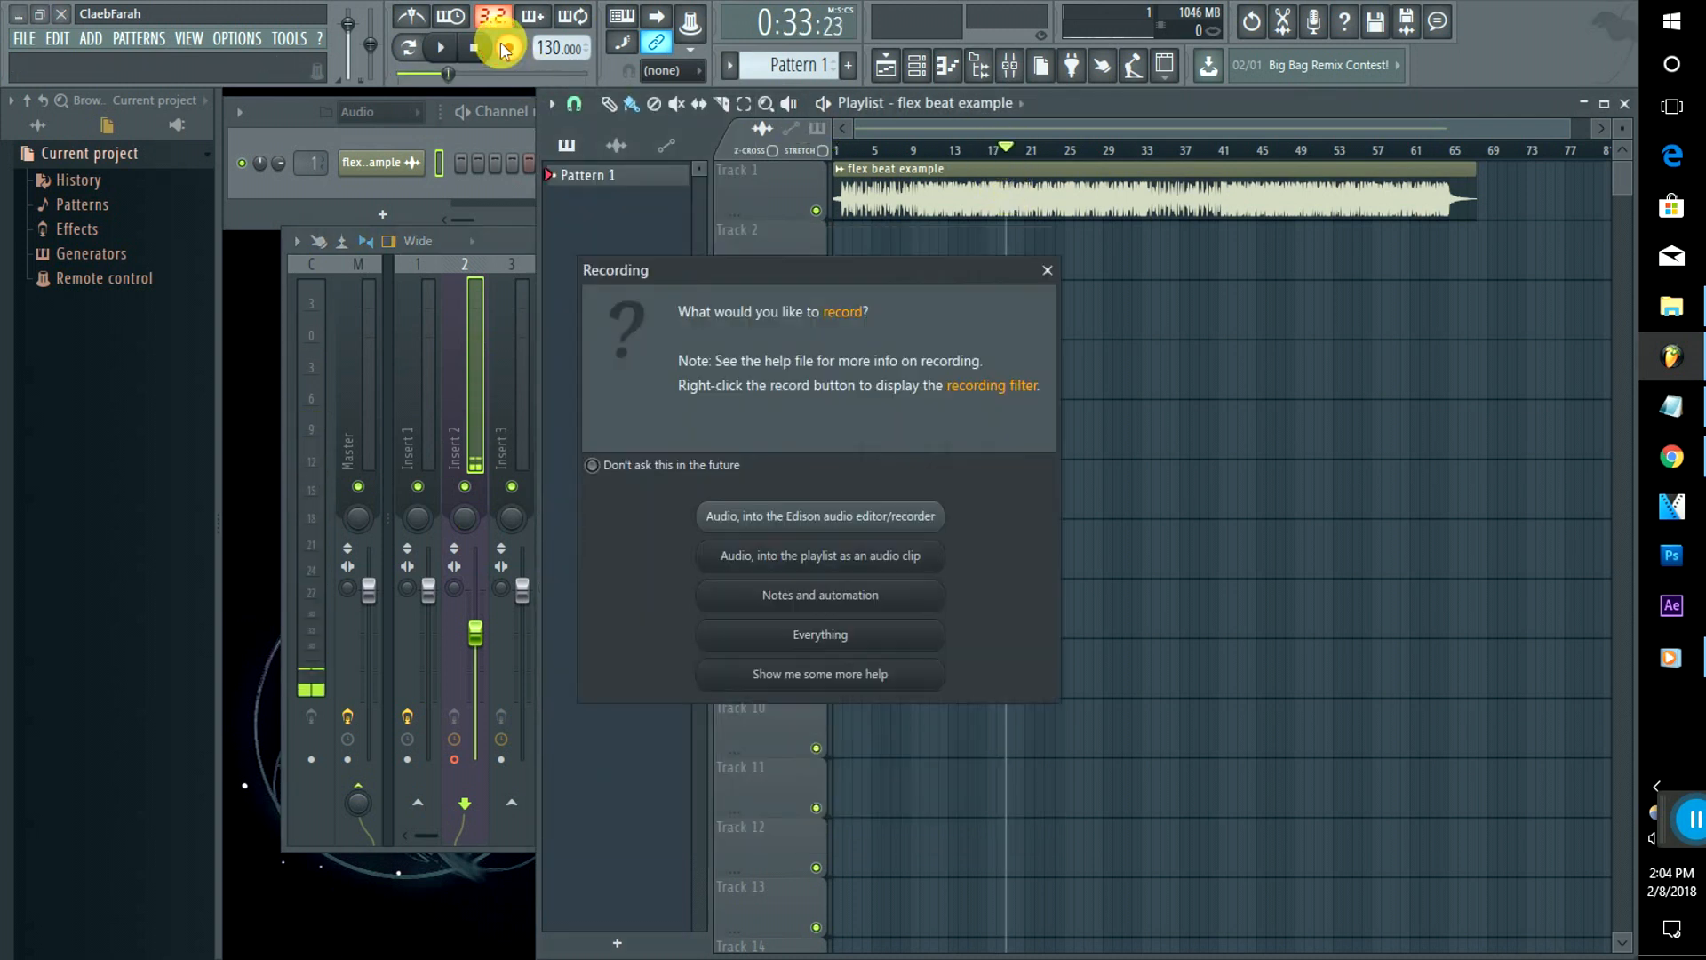
click(797, 567)
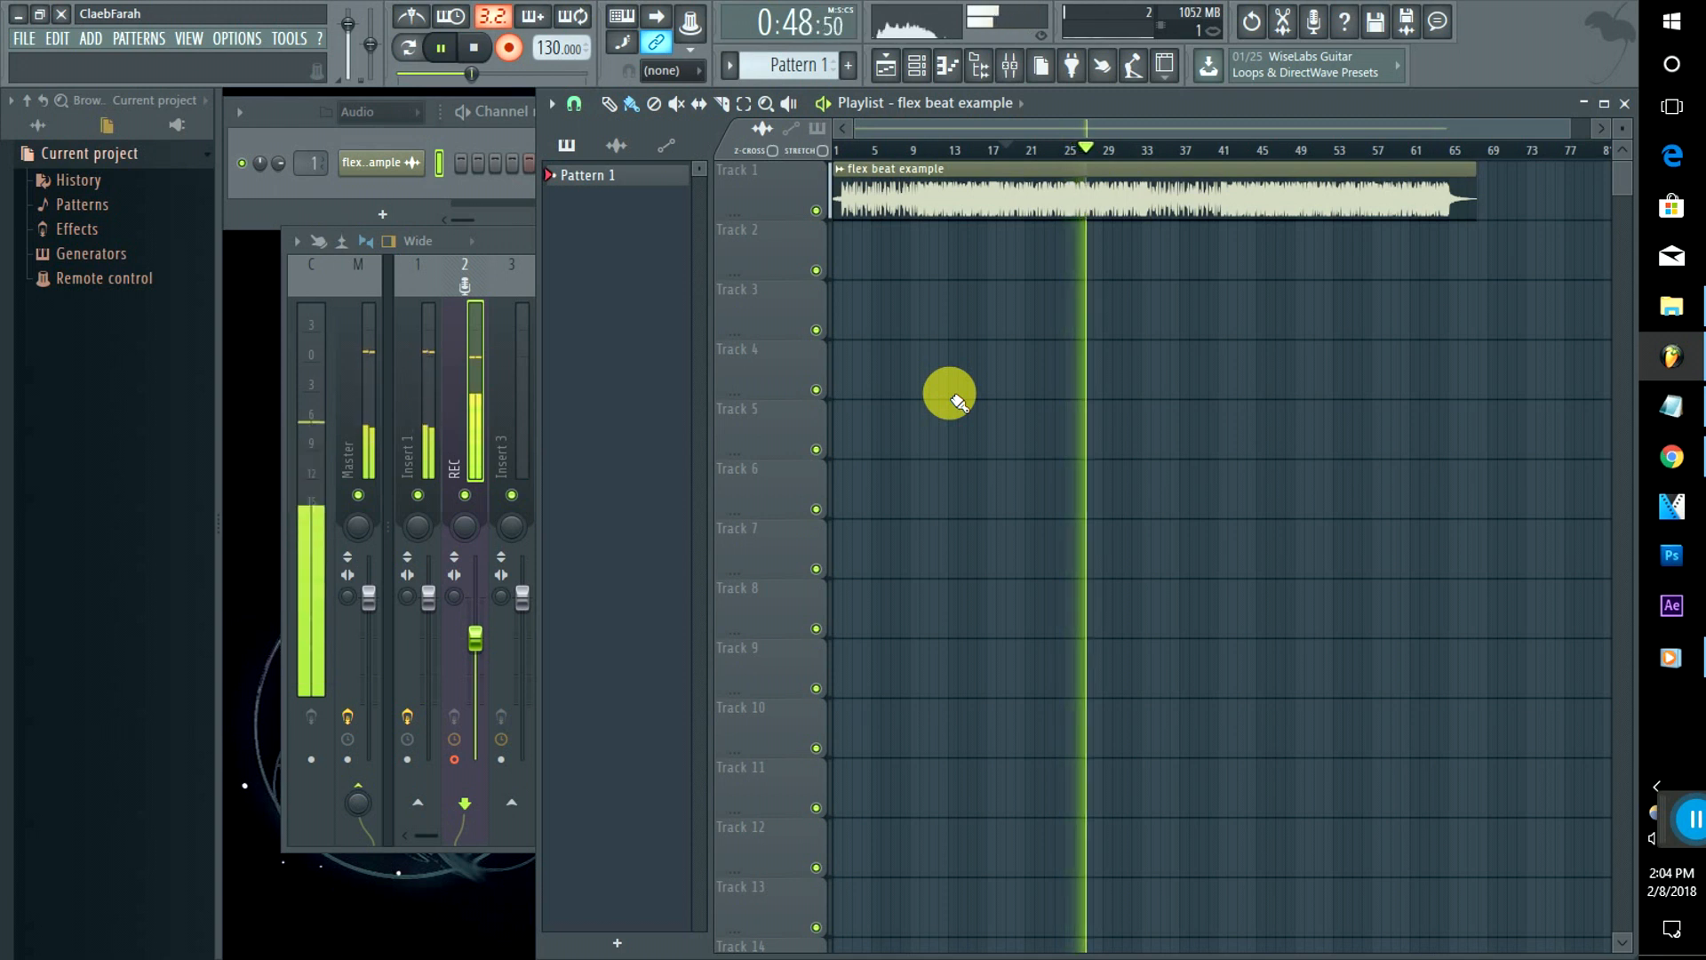
key(space)
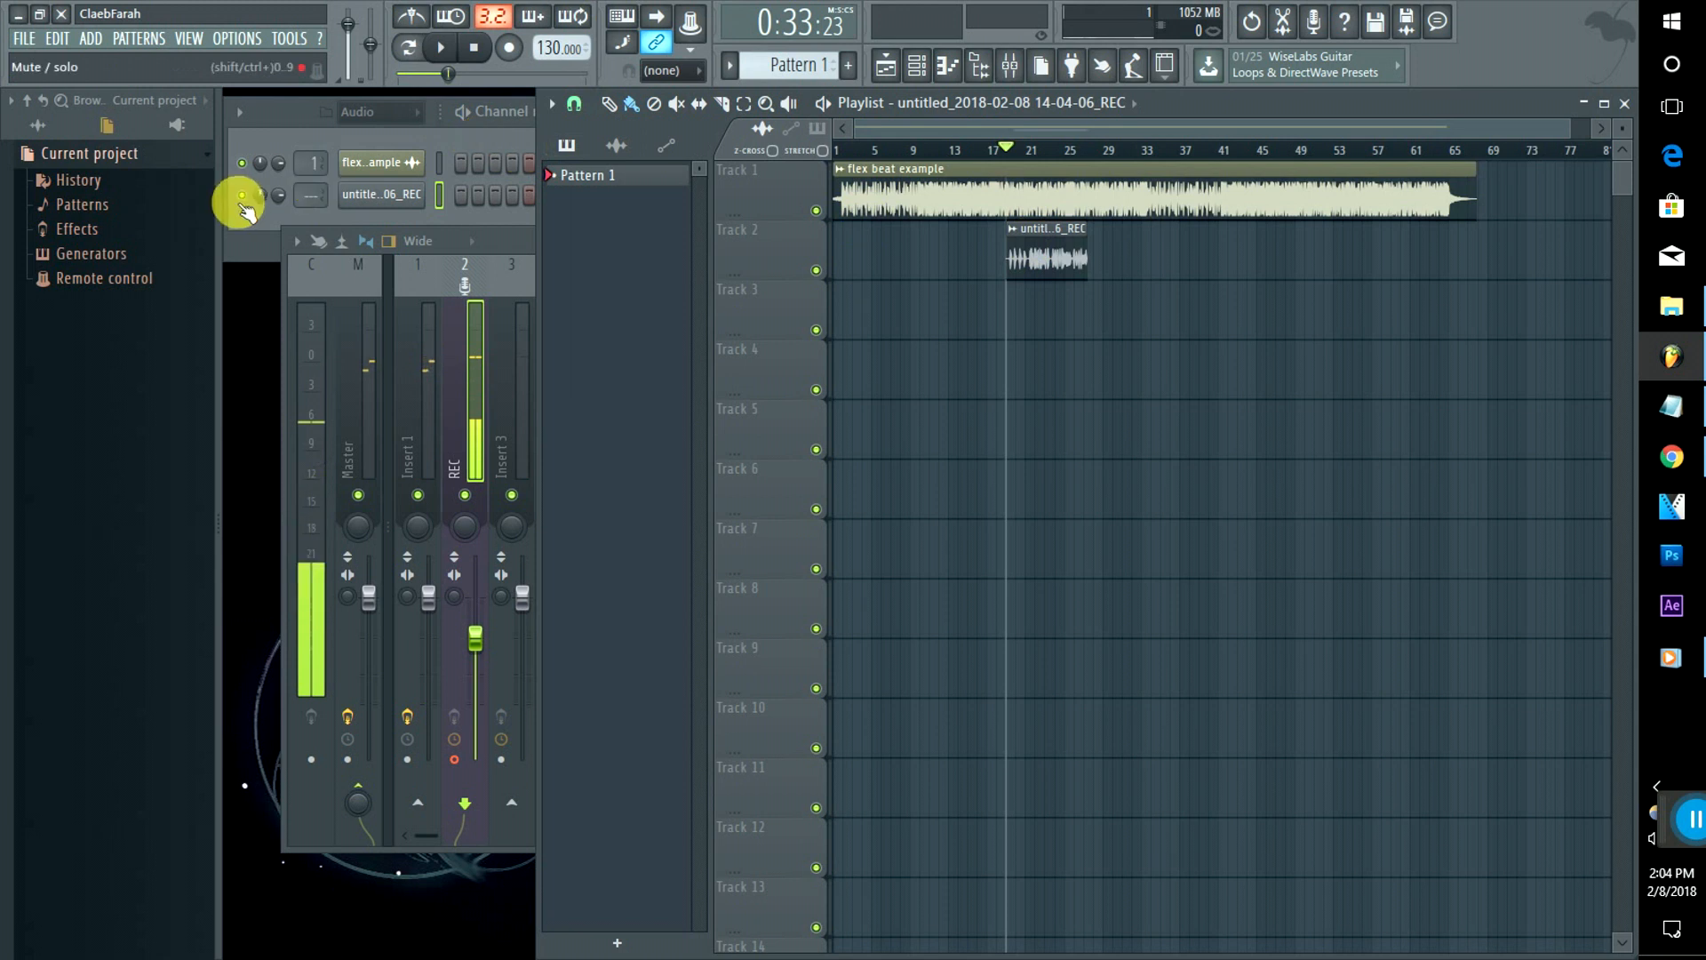
click(306, 198)
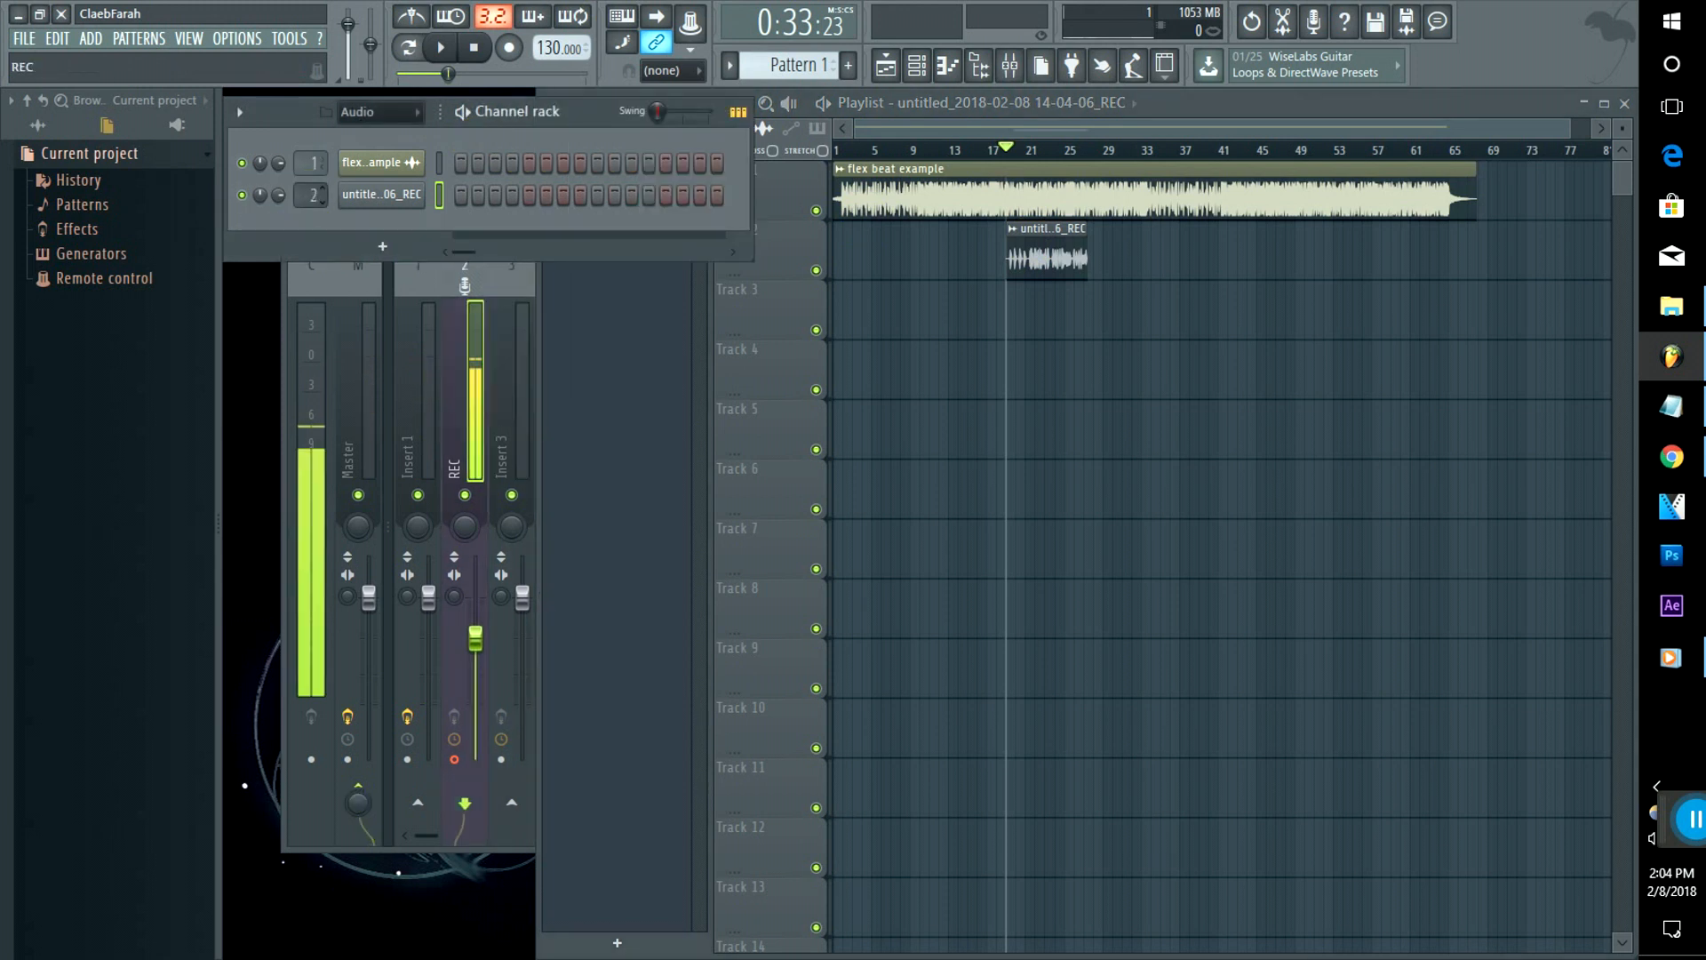
double_click(314, 206)
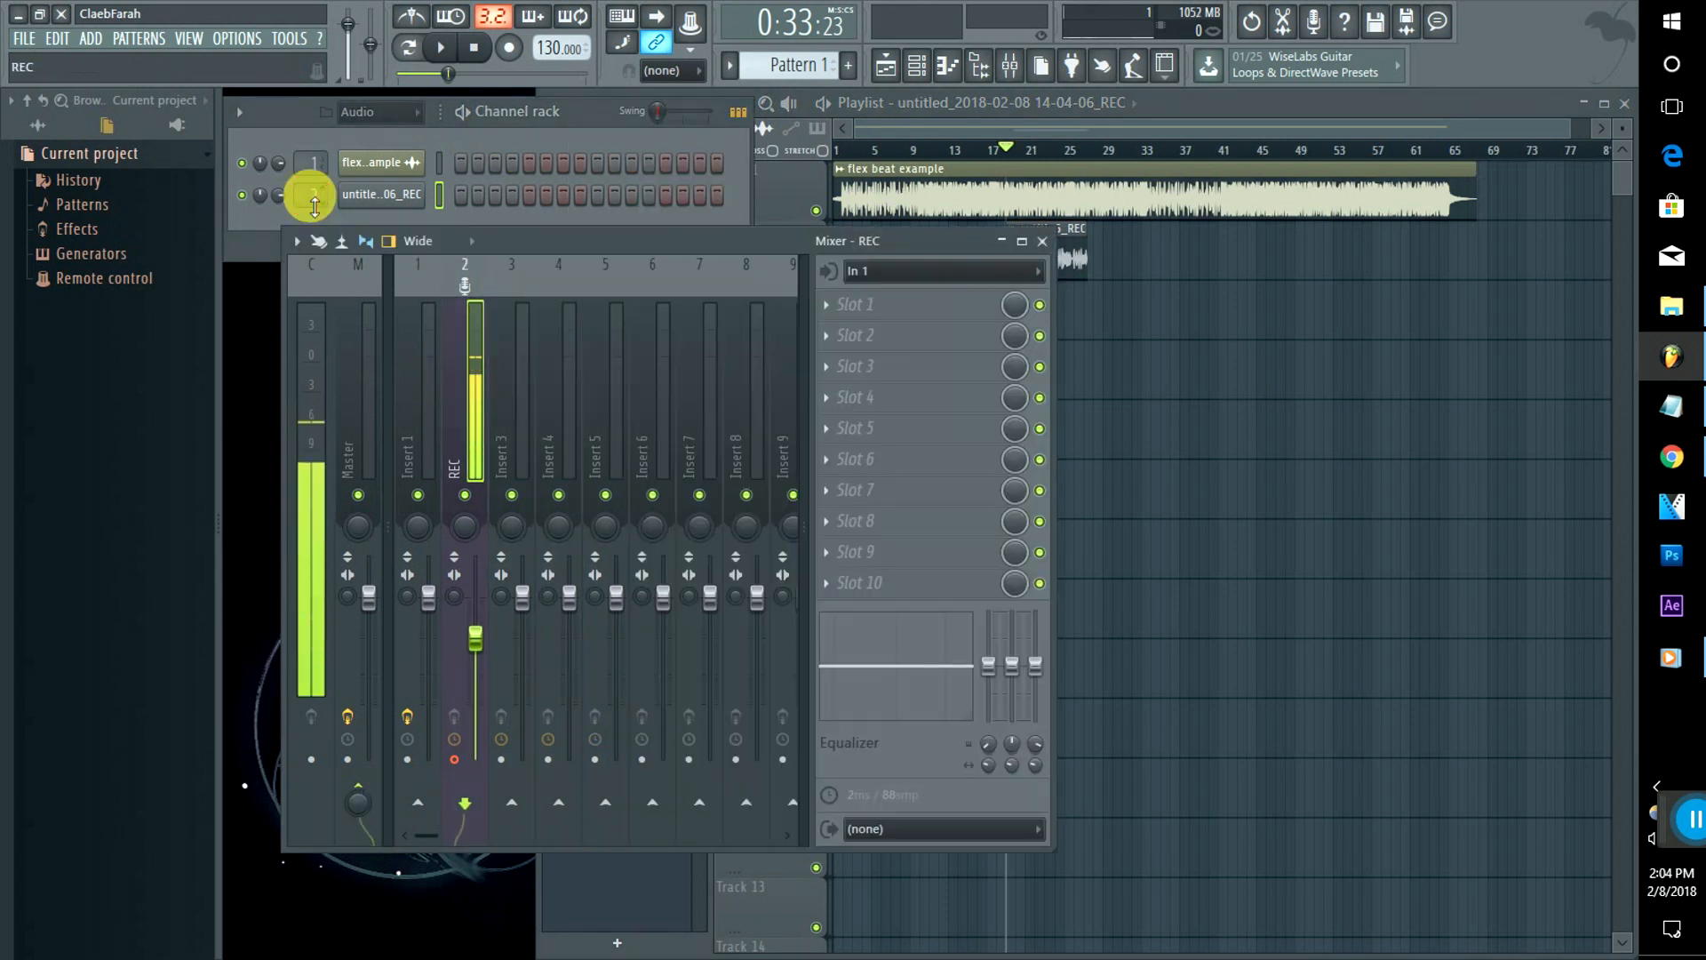
Step: Select the recorded clip's span in the playlist, mute Track 1 and play the selection
drag(995, 139, 1066, 155)
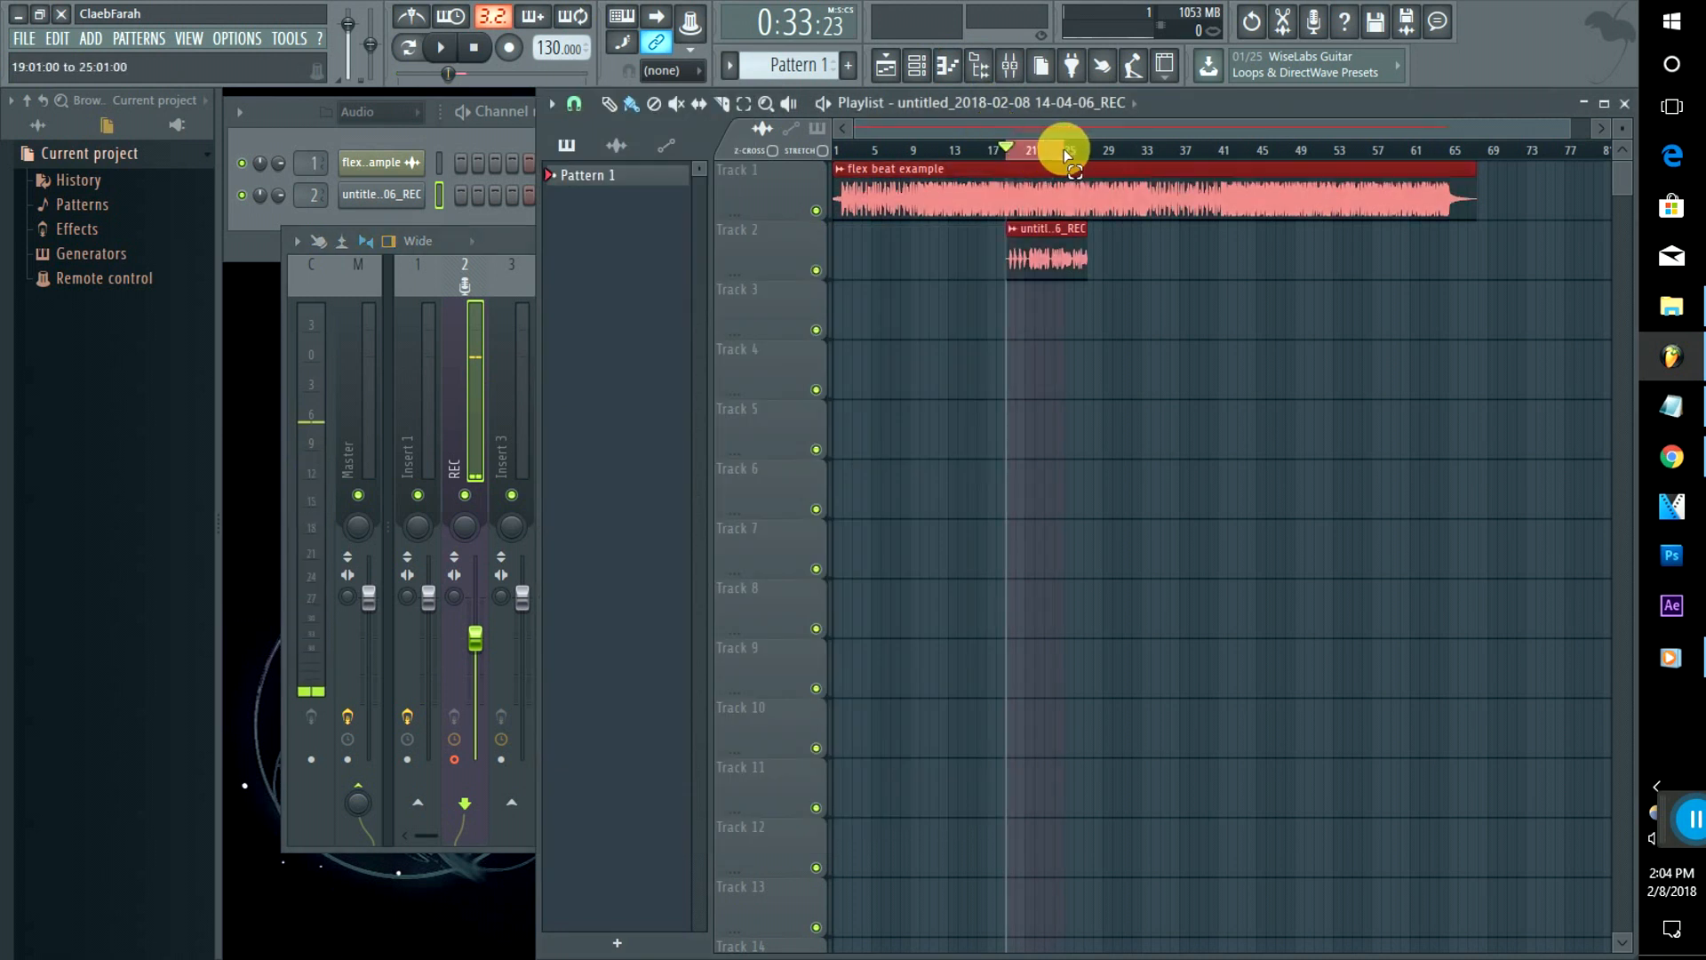
click(815, 211)
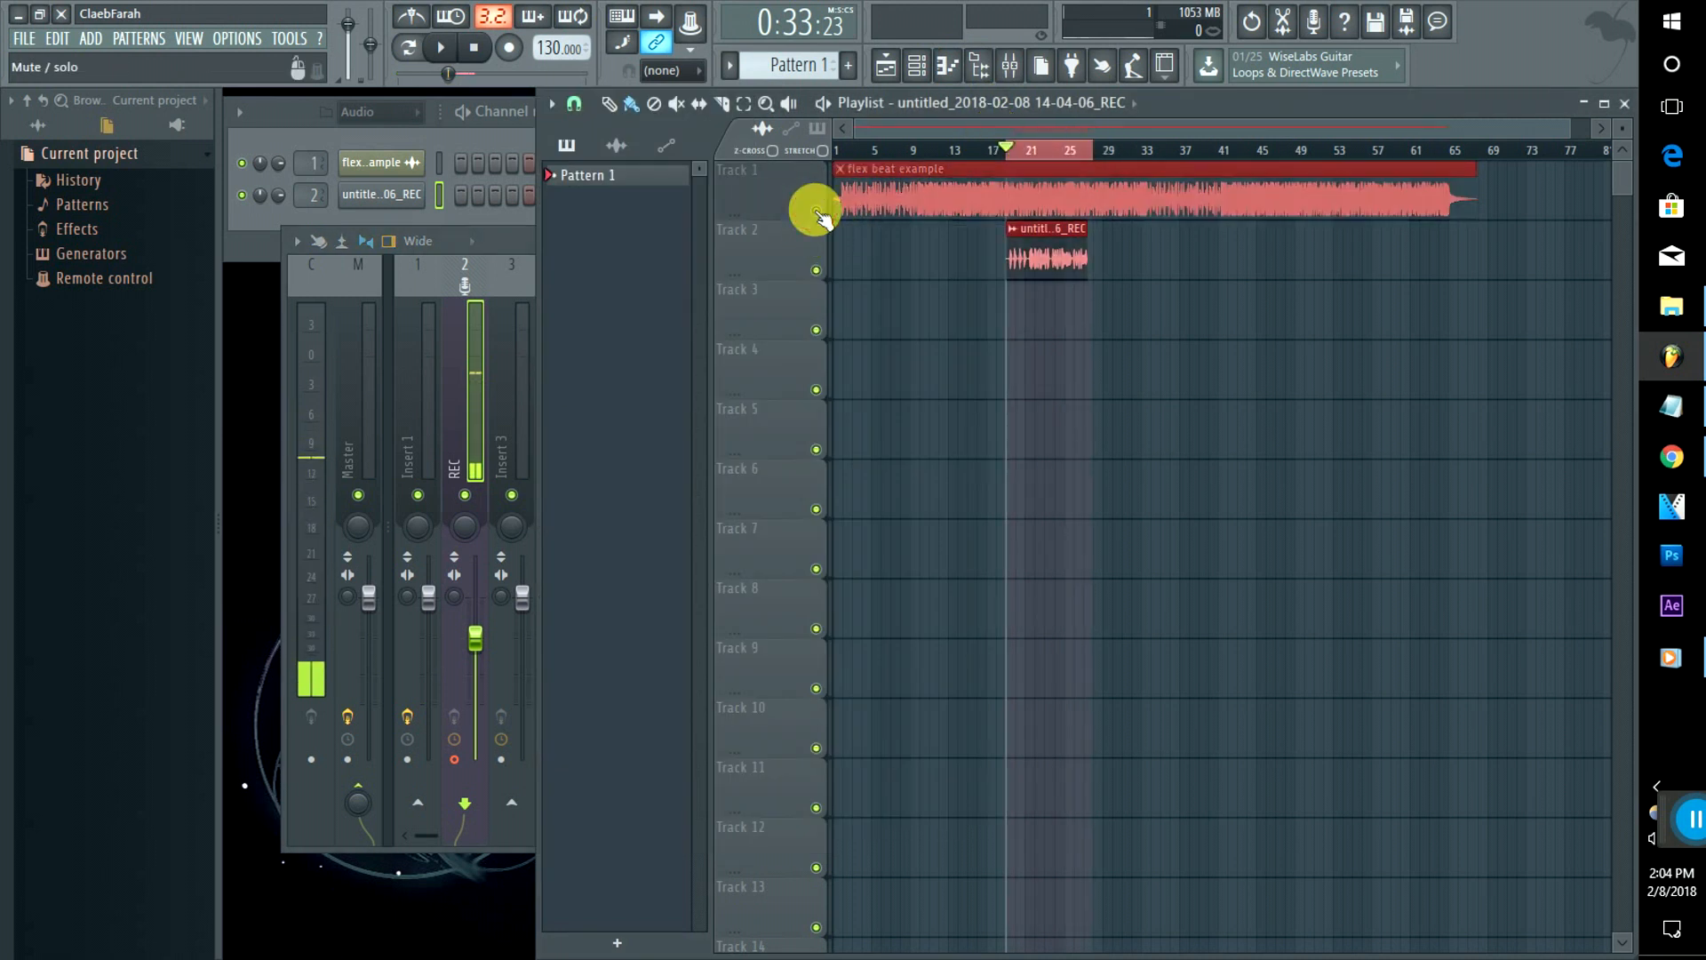
key(space)
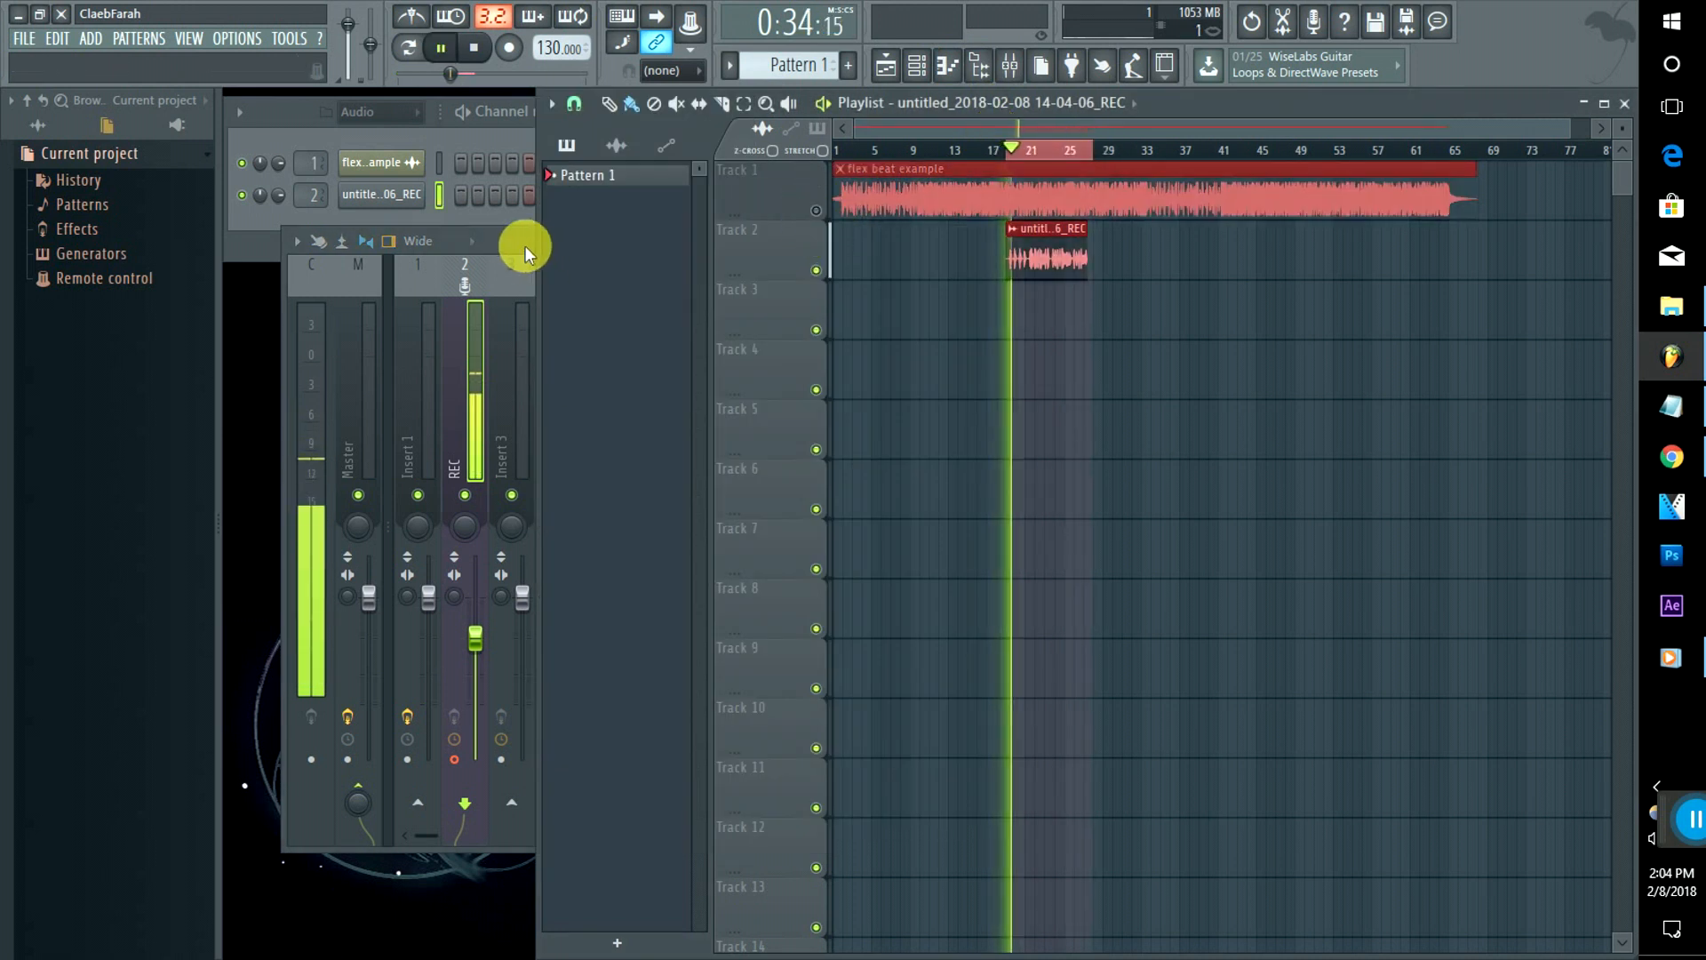
Step: Route the REC mixer track back to the master and set its audio input to none
click(358, 800)
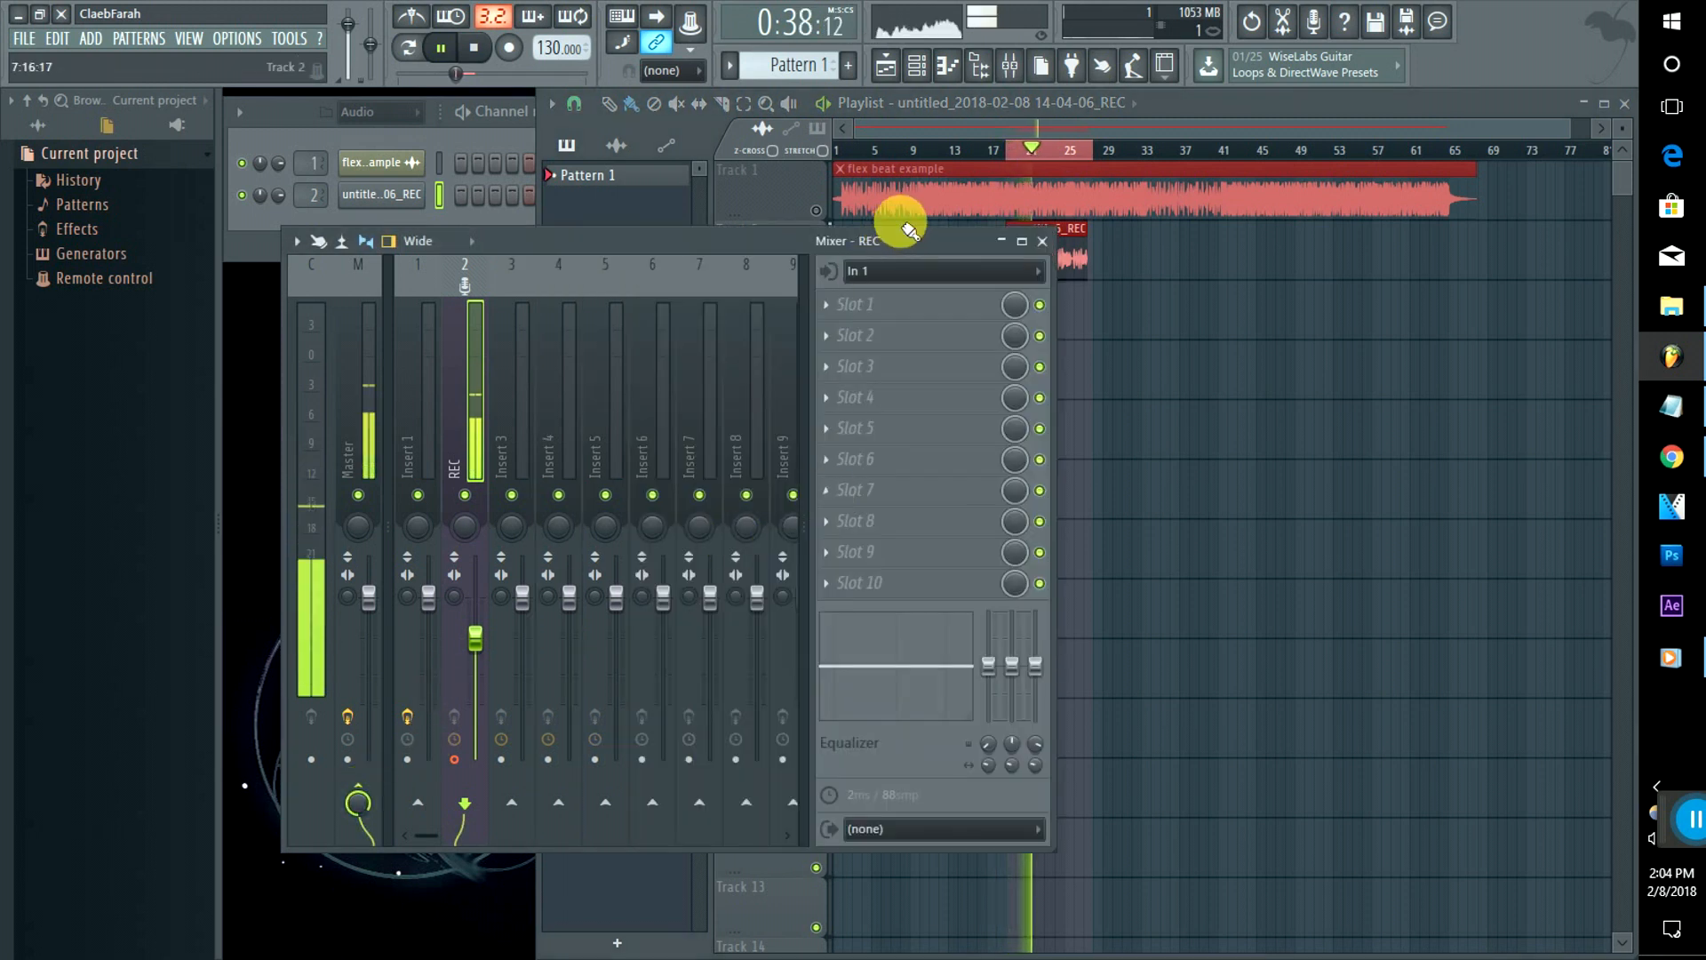
click(901, 268)
click(883, 397)
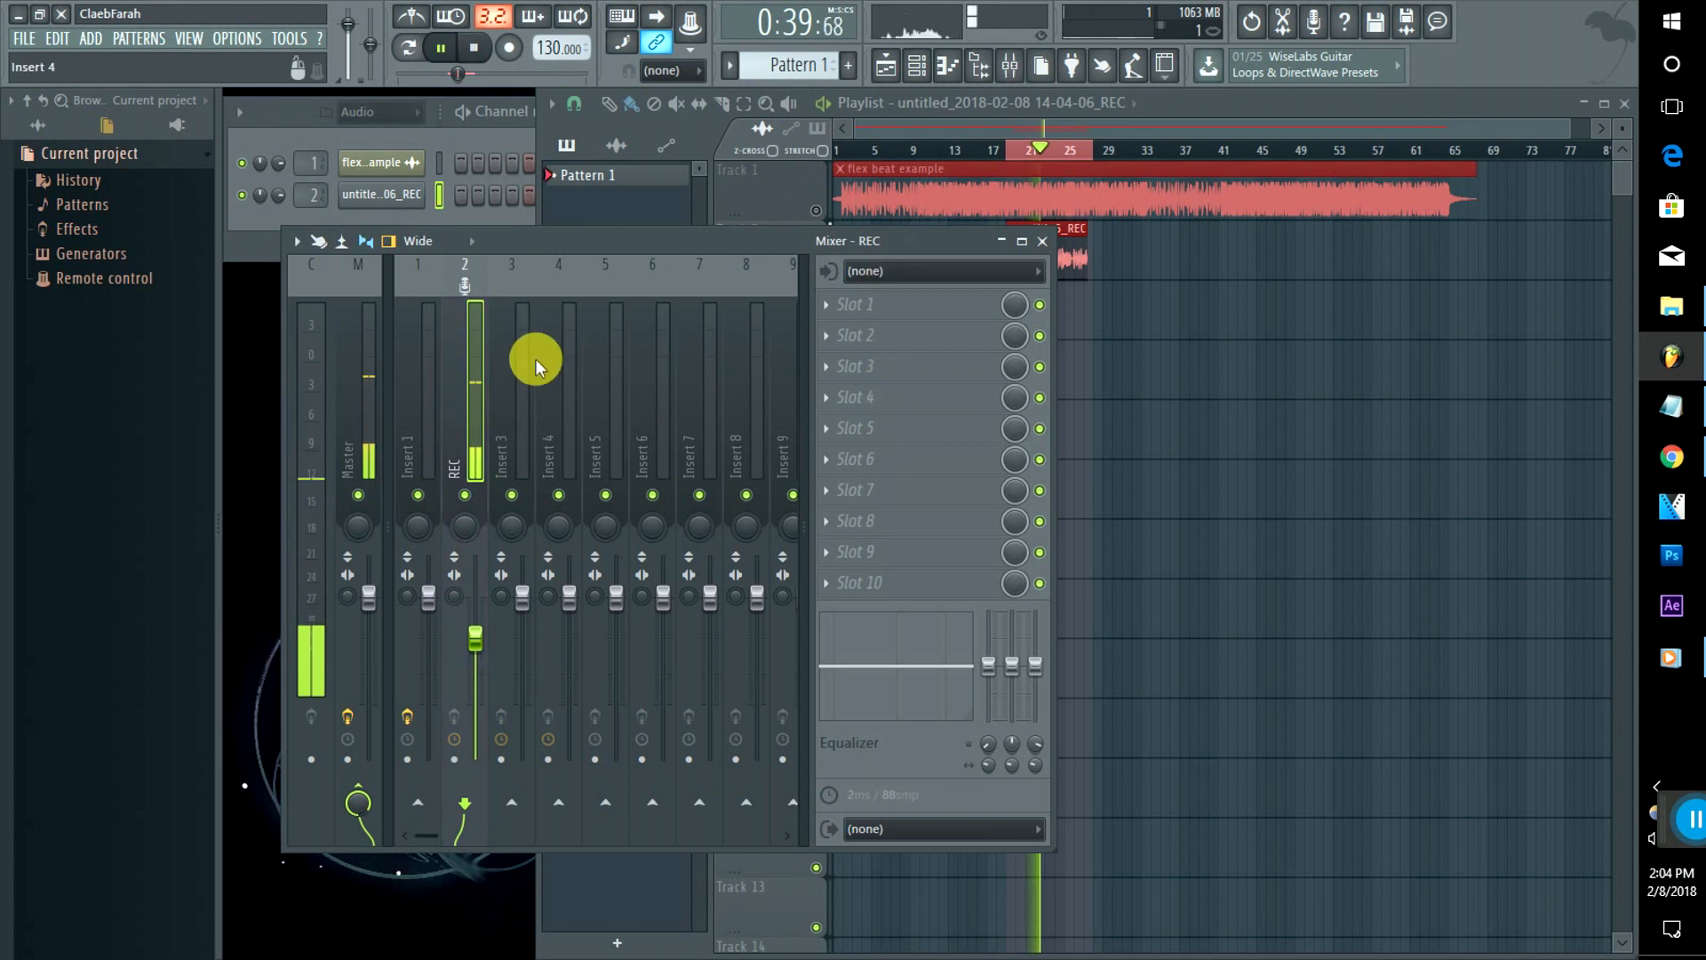
Step: Load SPAN [64bit] into slot 1 of the REC mixer track and move its window clear of the mixer strips
click(824, 307)
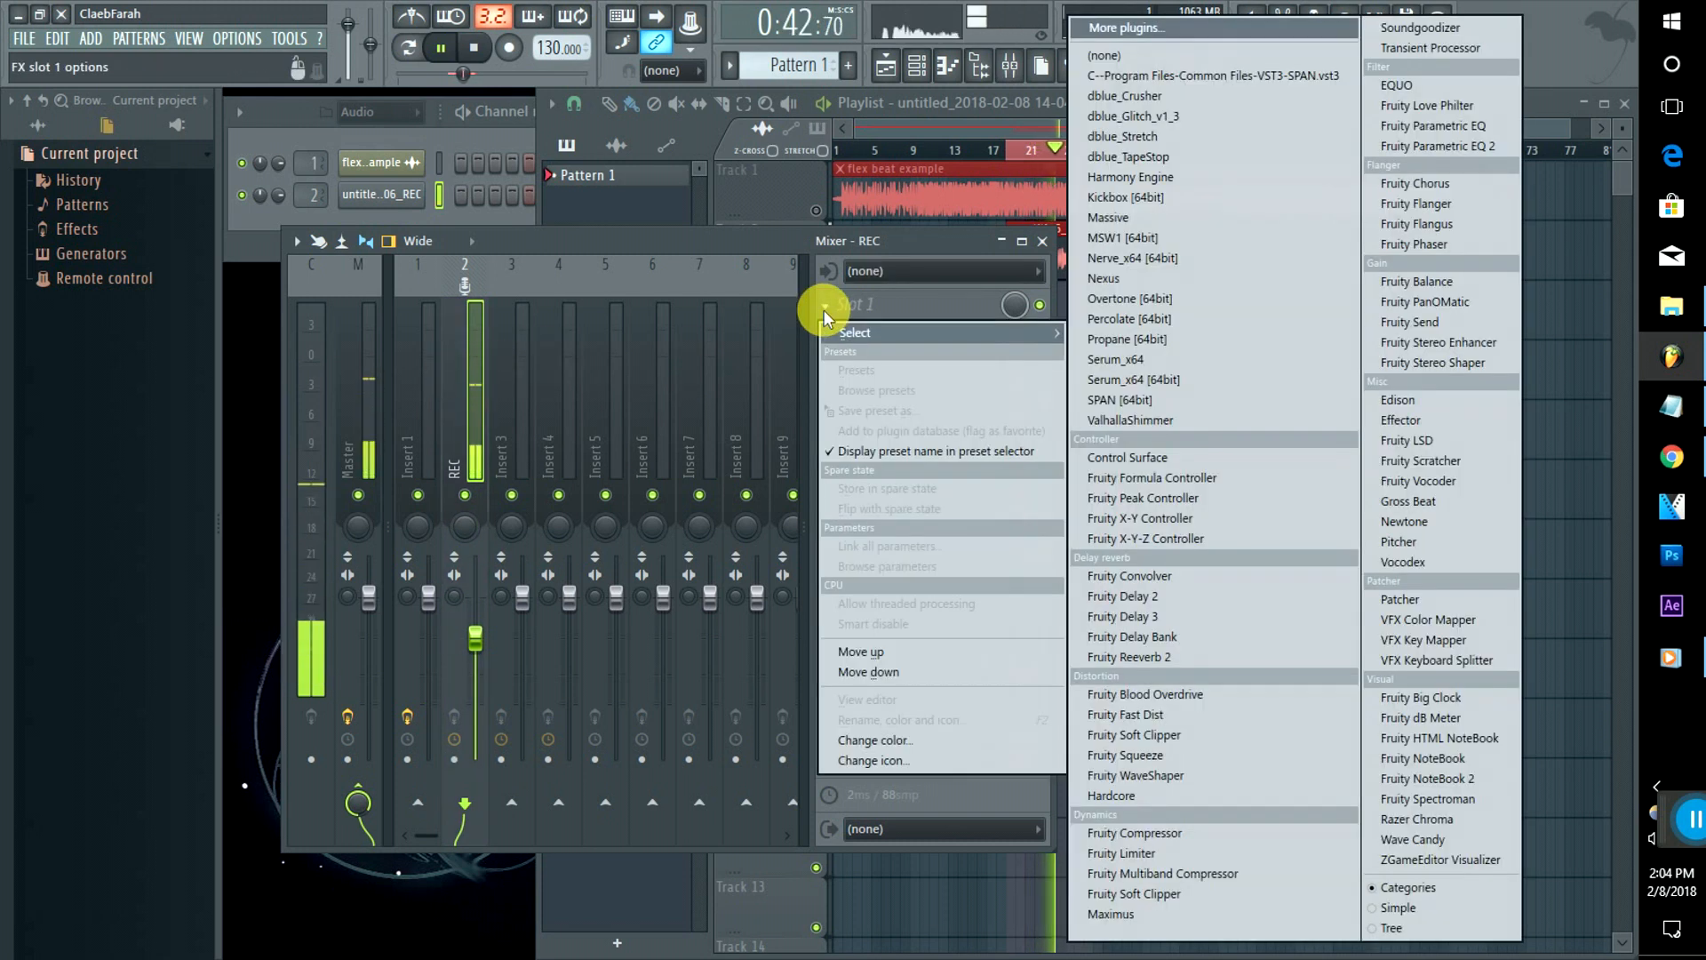
click(1138, 405)
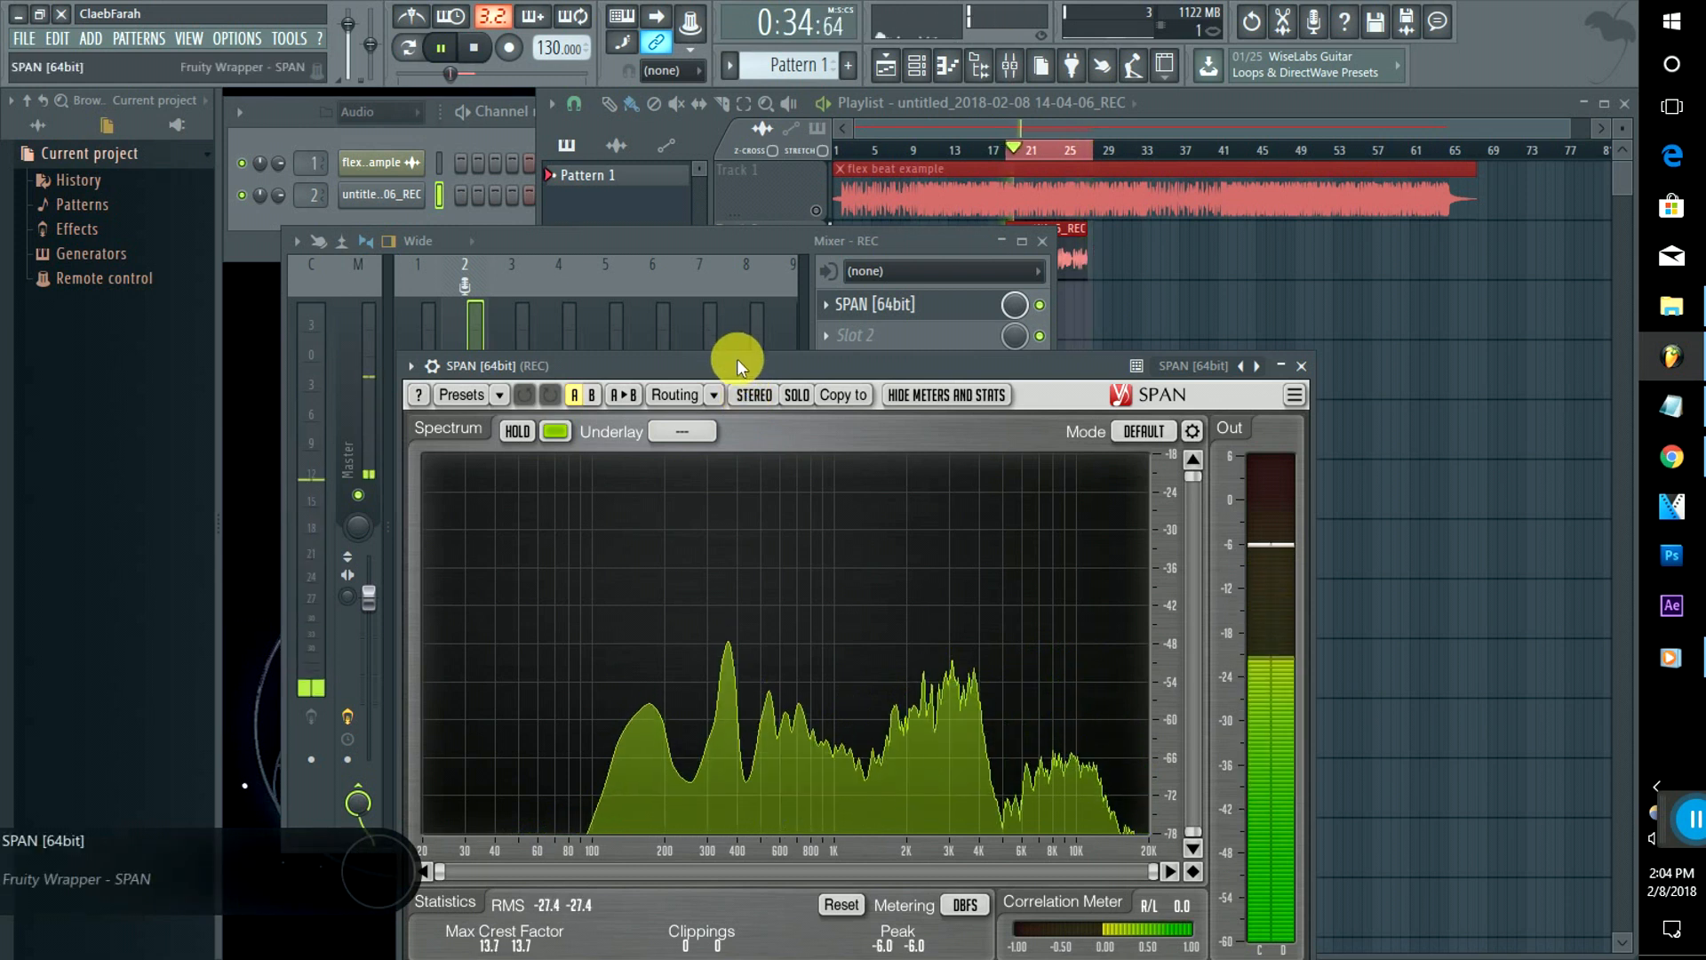
drag(738, 359, 898, 254)
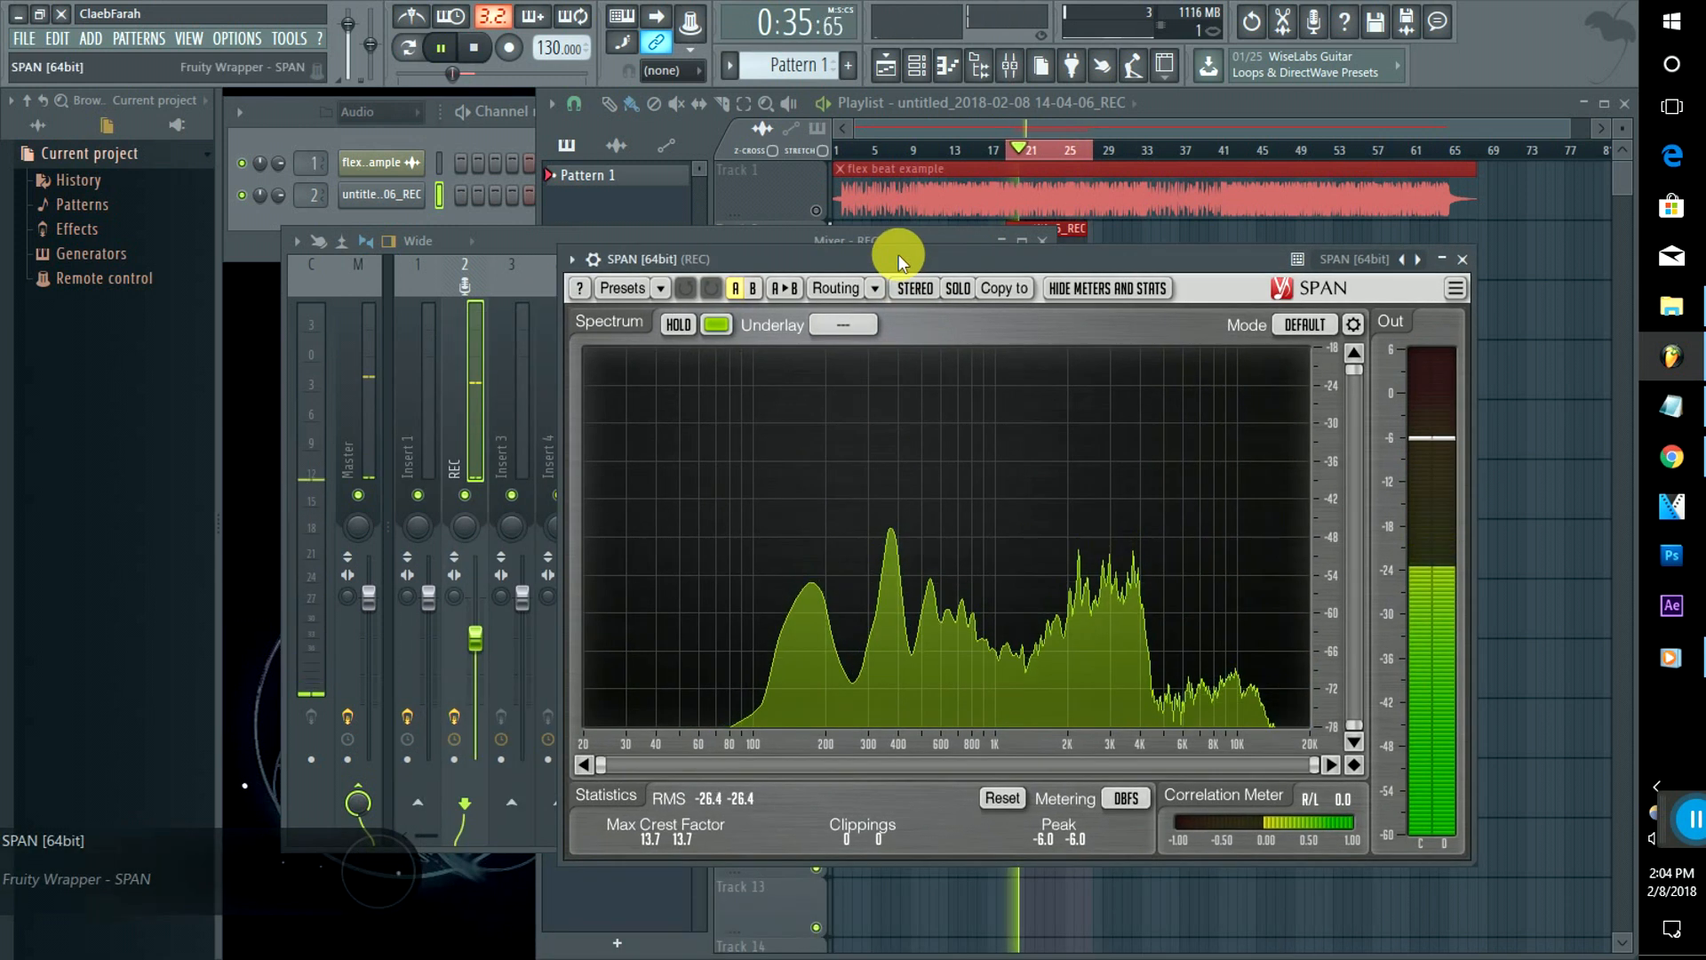
Step: Examine the recording's frequency spectrum in SPAN while playing and stopping the selected part
right_click(917, 31)
click(1571, 12)
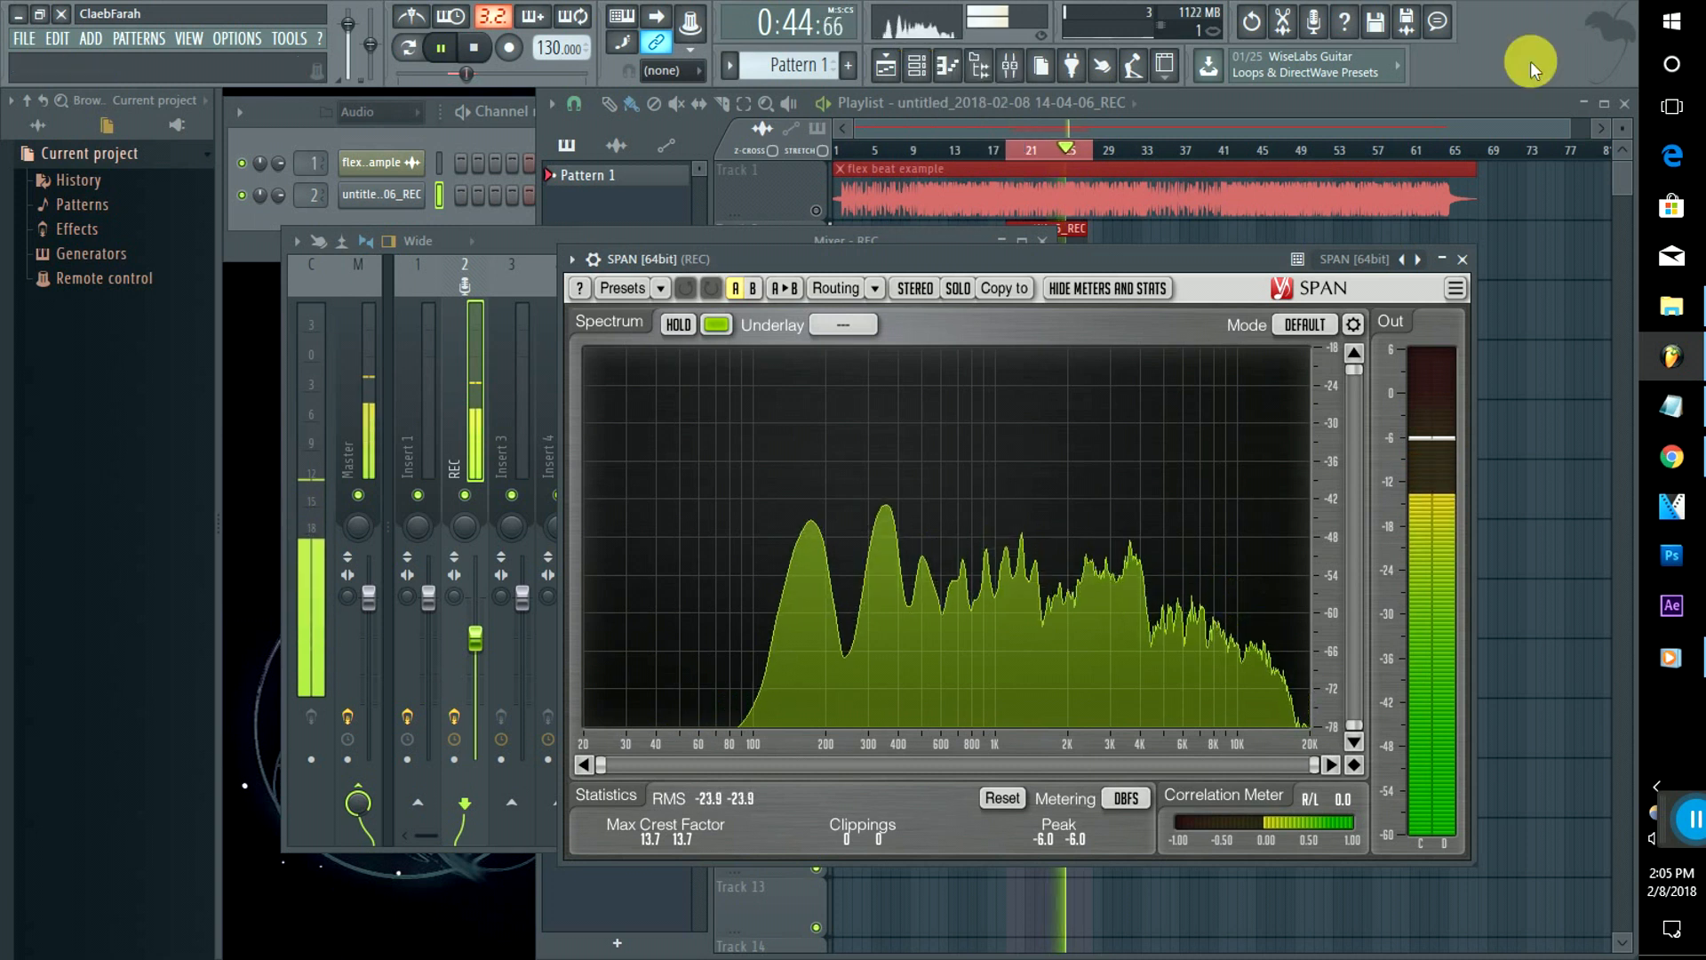
key(space)
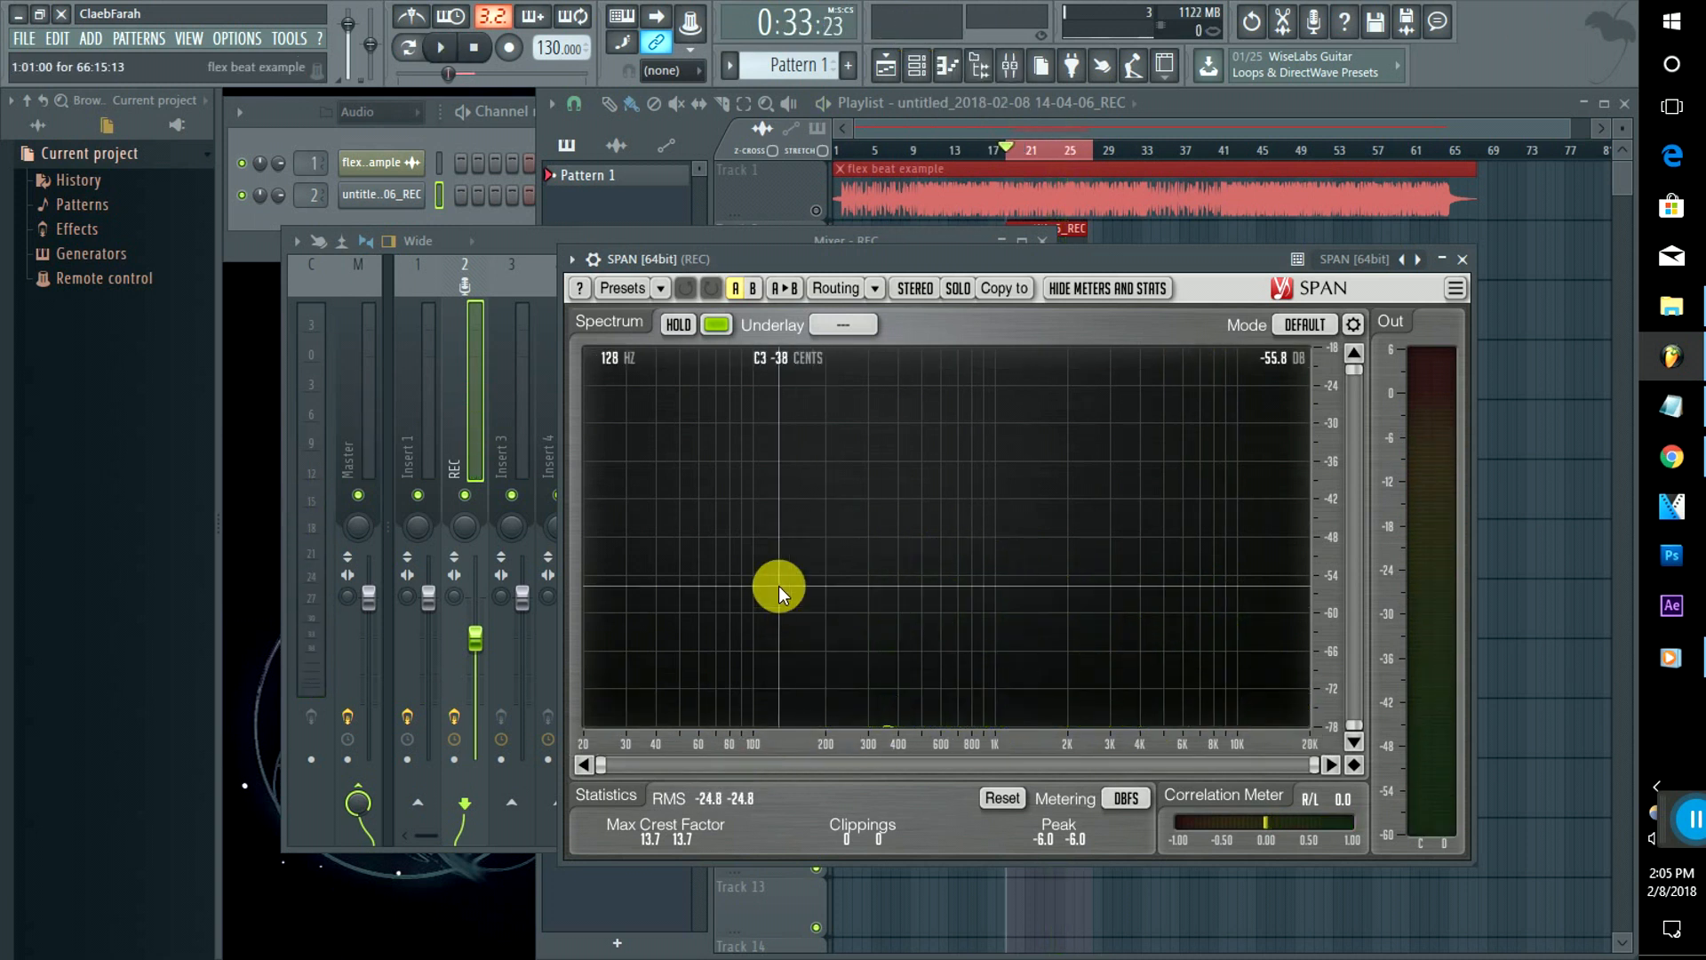
key(space)
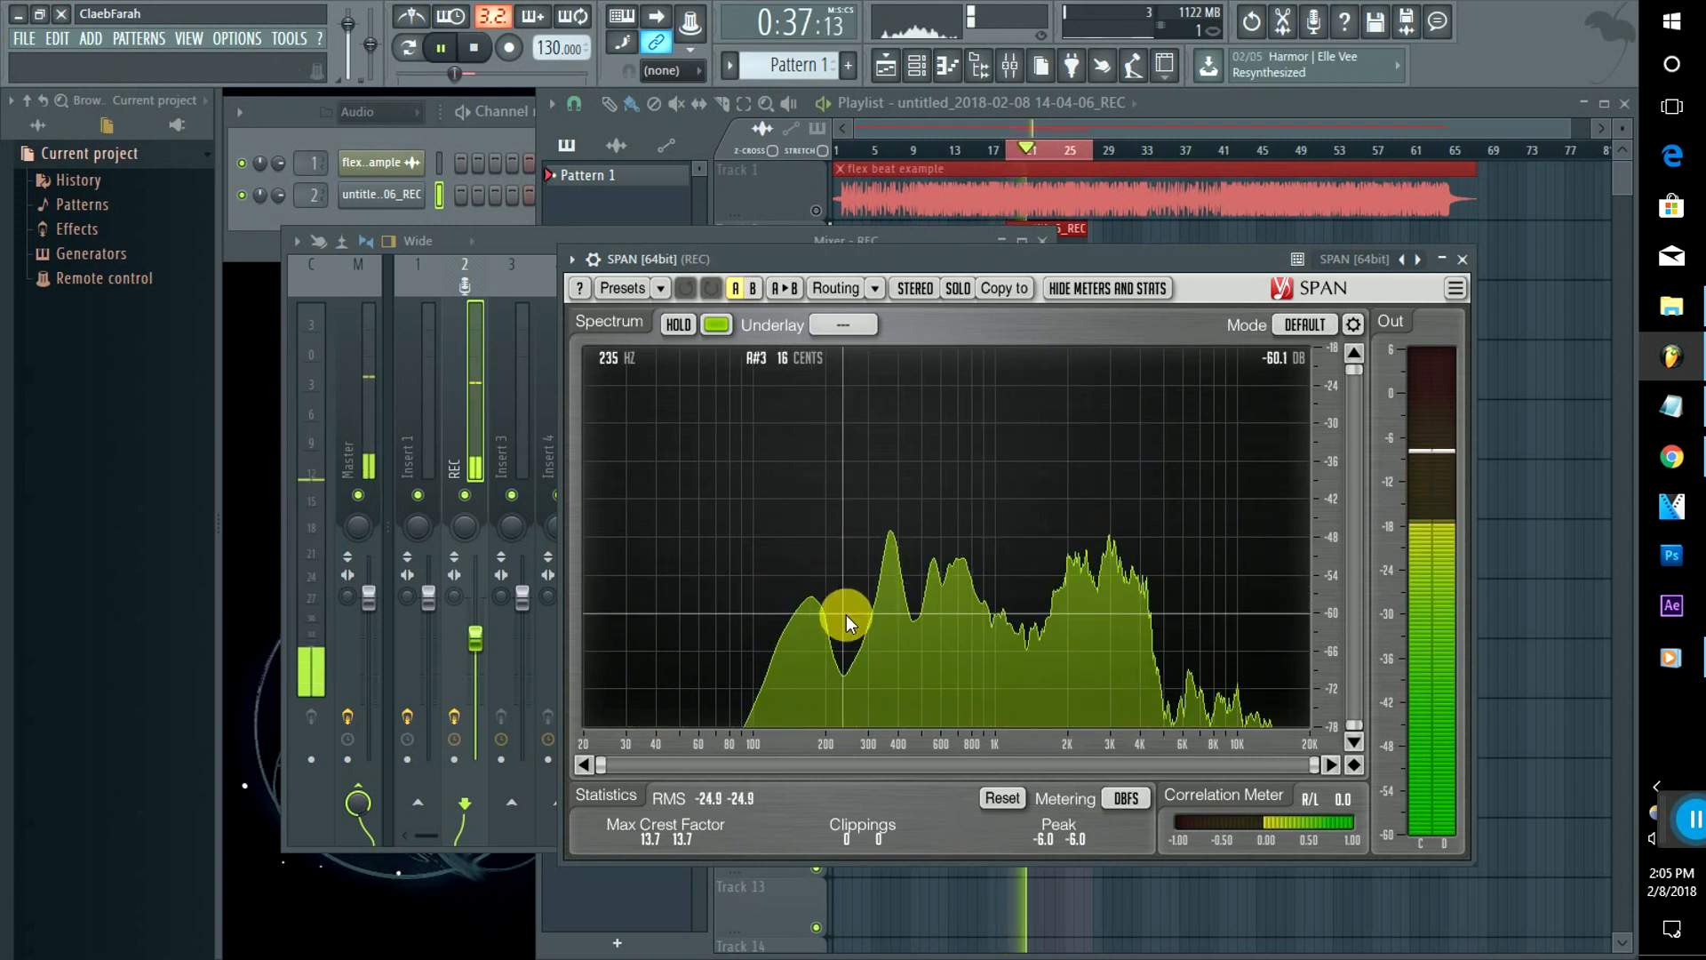
key(space)
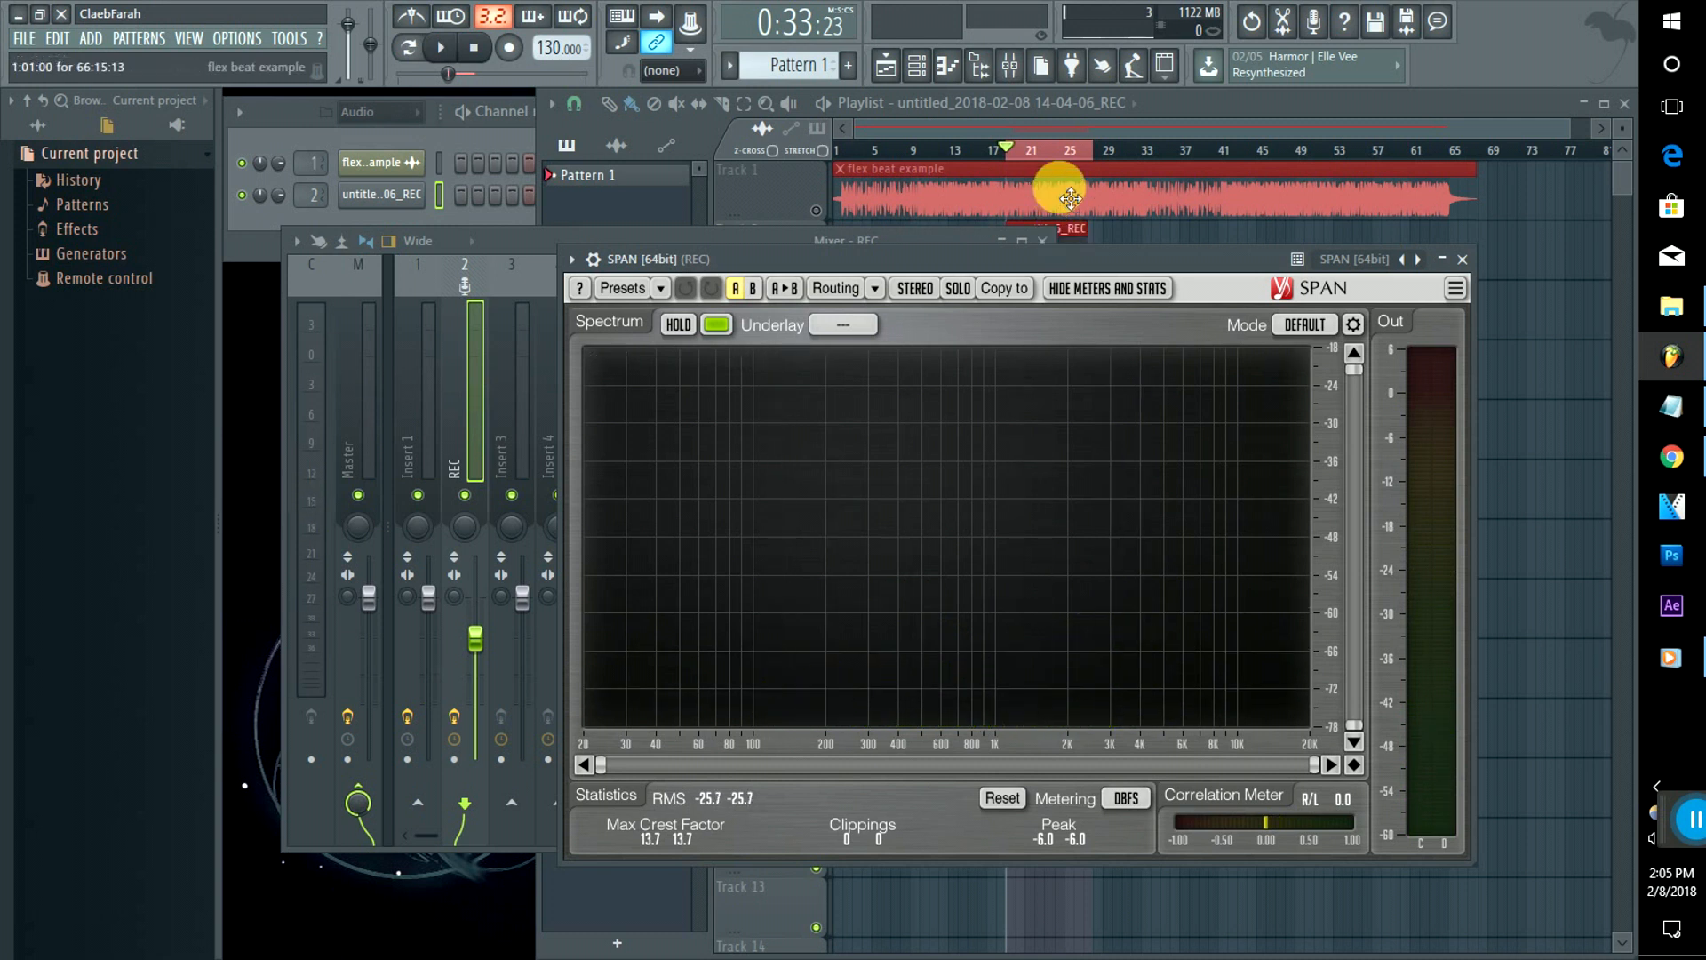
Step: Move Maximus down one slot on Insert 1 and load Fruity Parametric EQ 2 into slot 1
click(1032, 131)
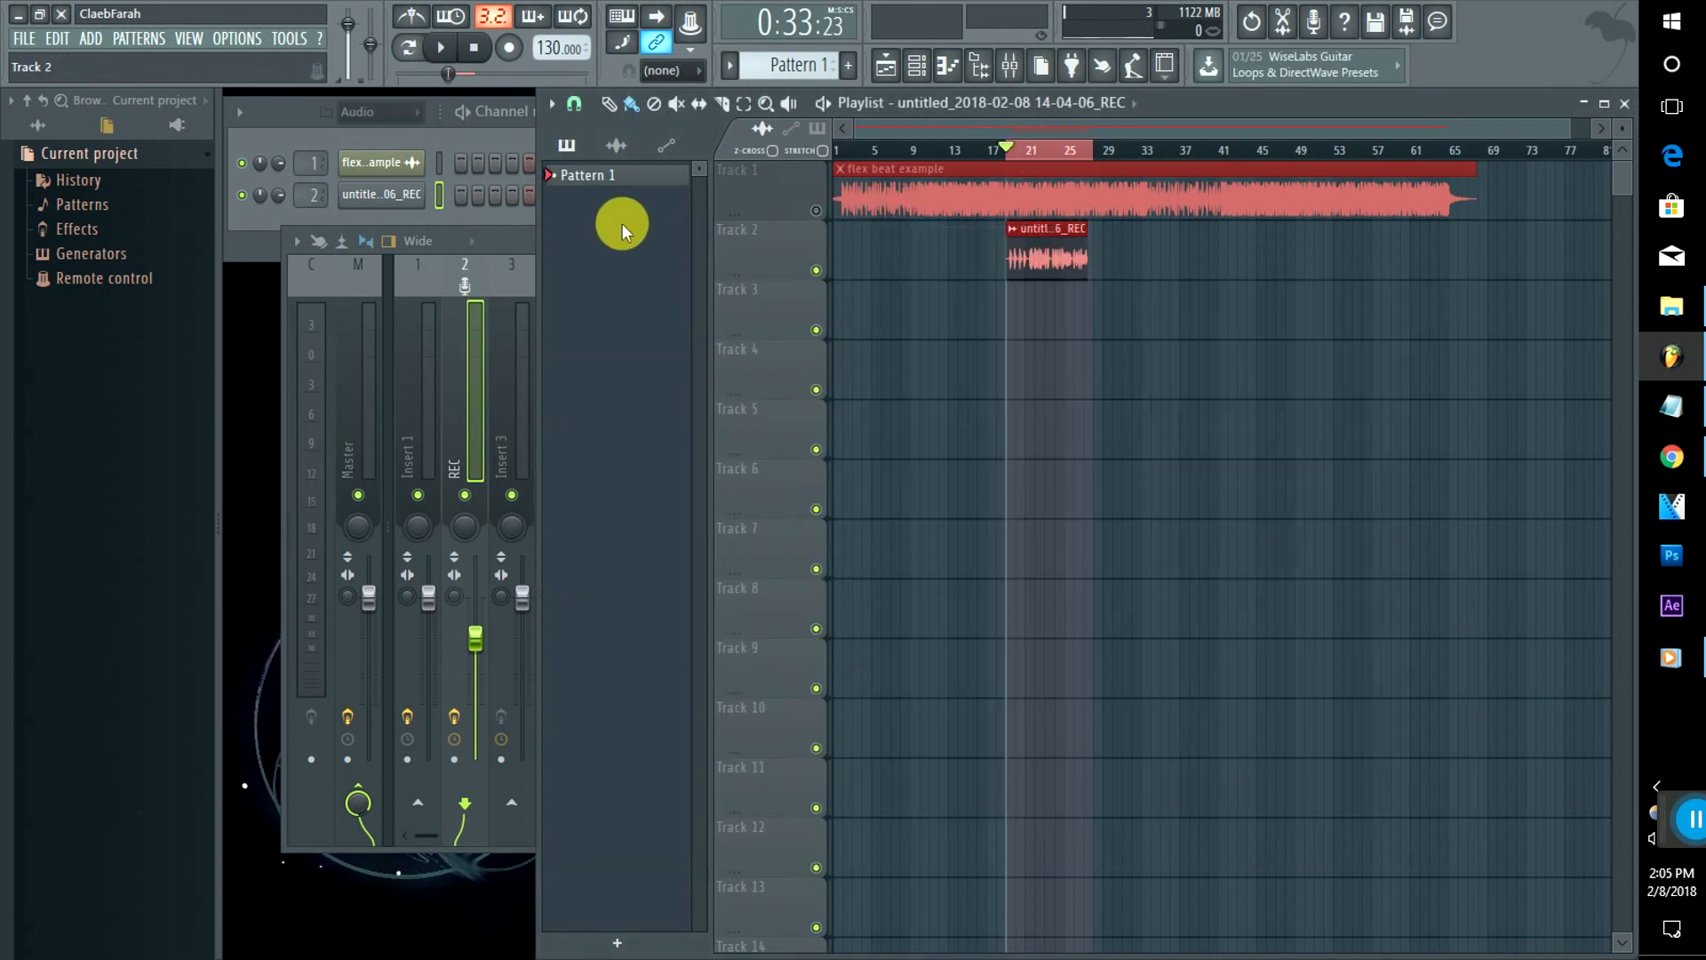
click(312, 165)
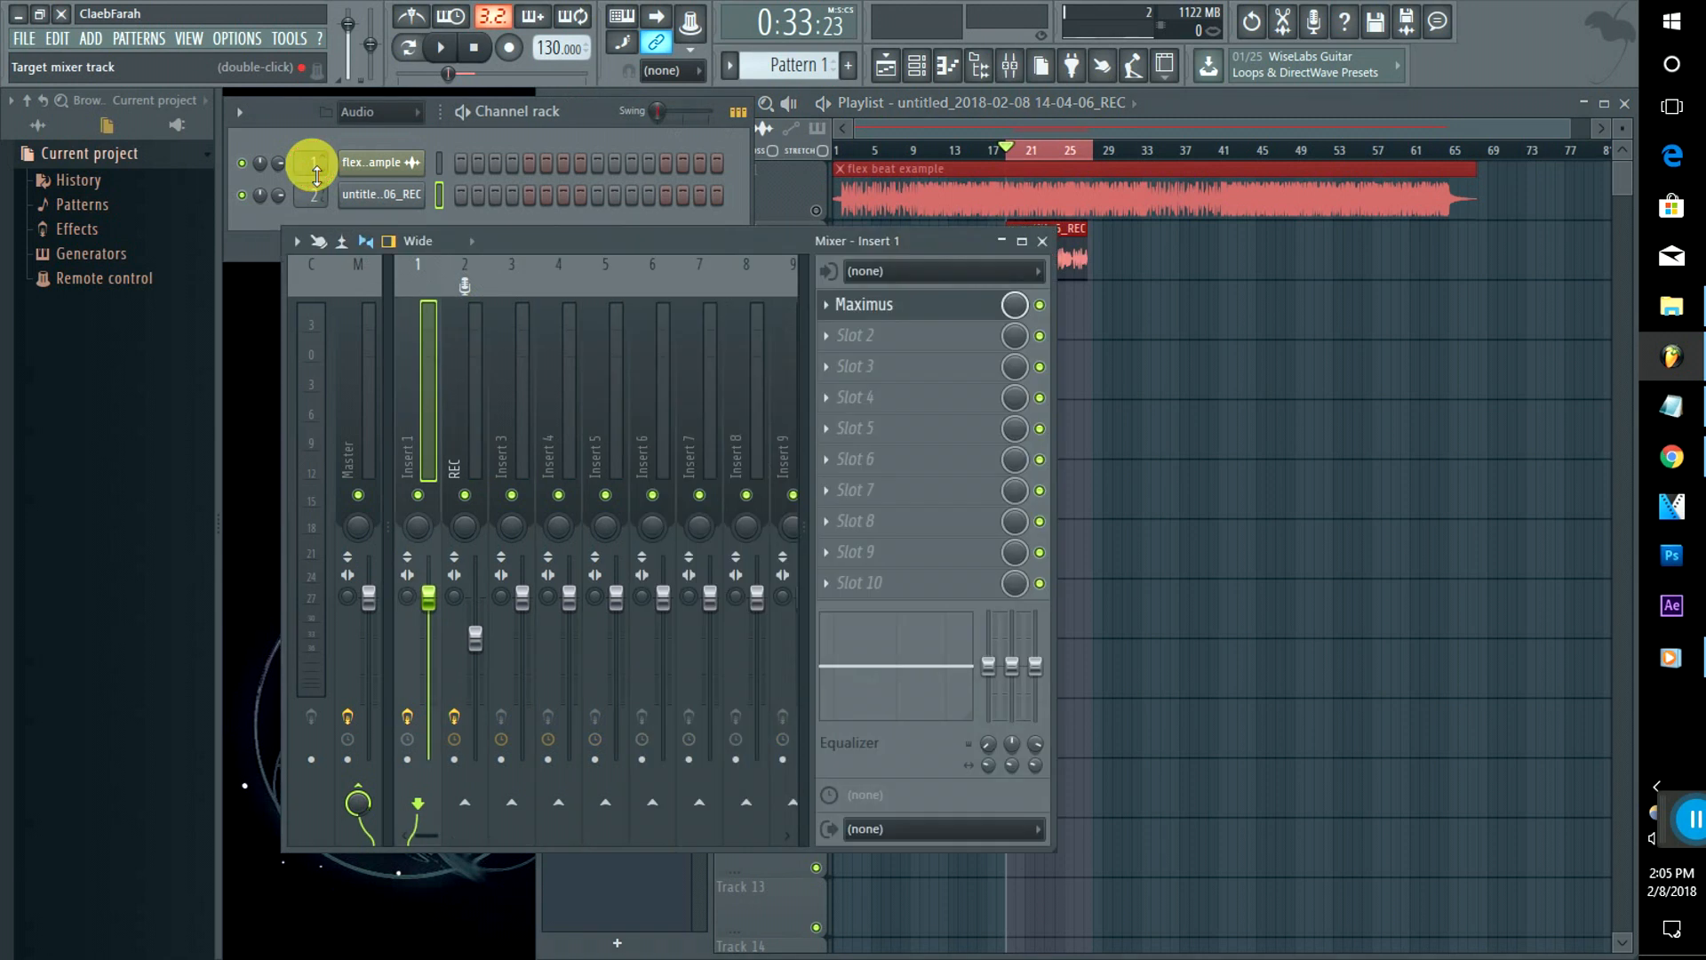
click(842, 306)
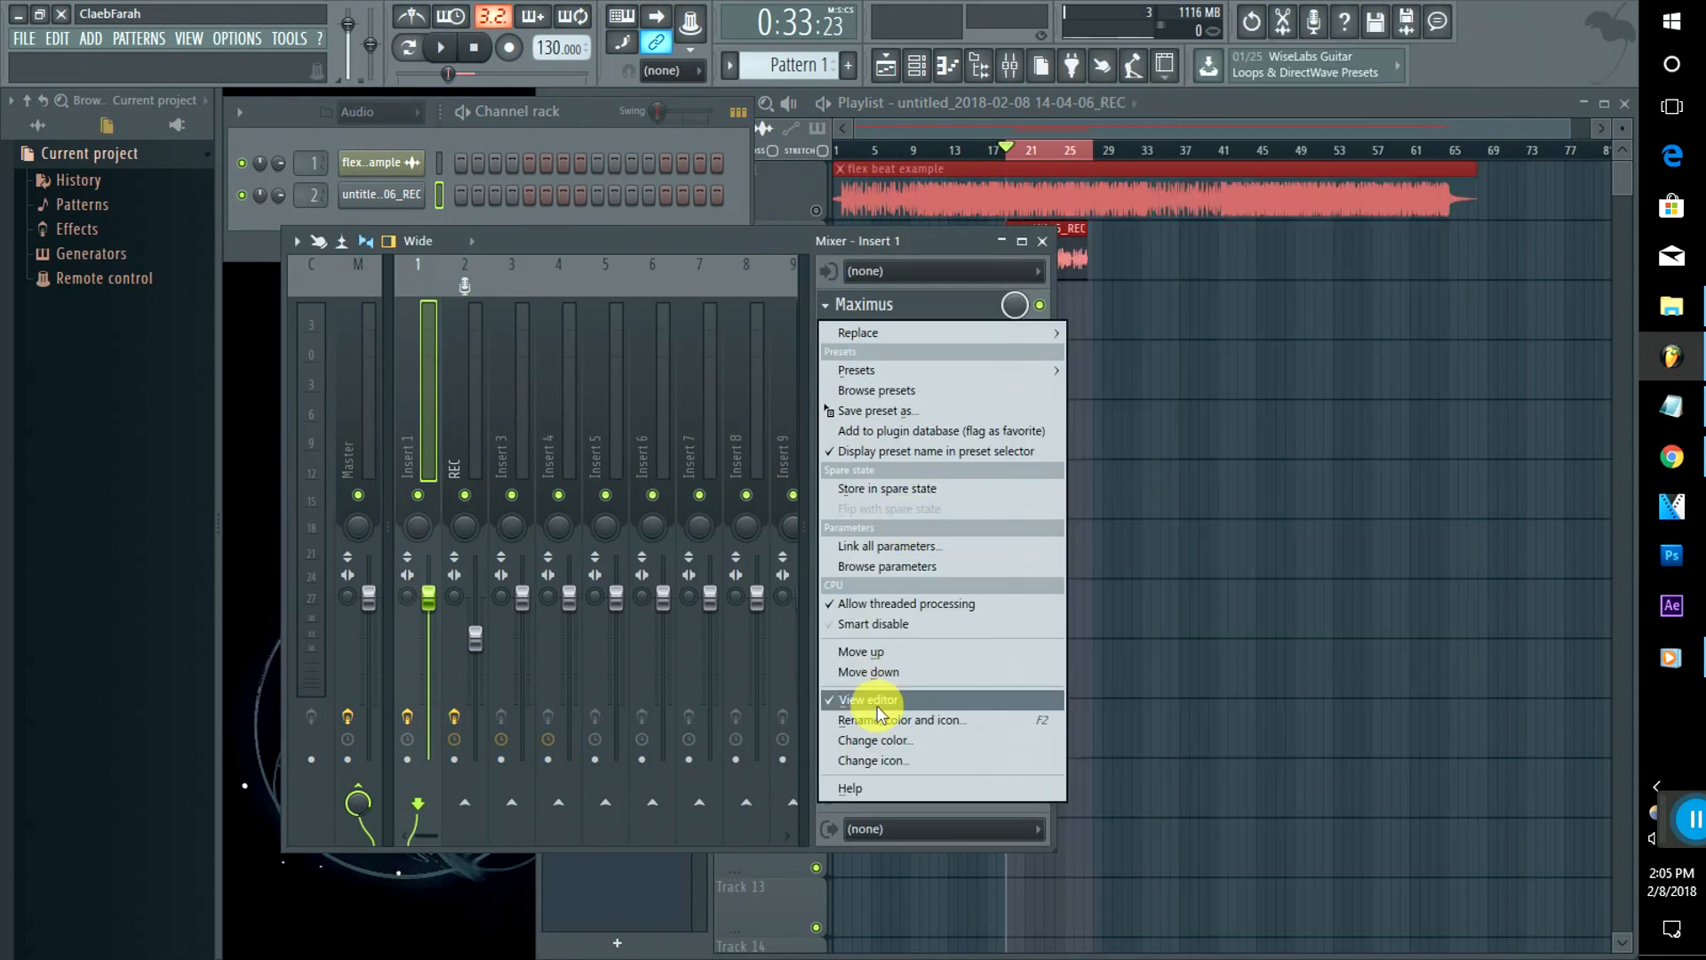
click(879, 677)
click(824, 304)
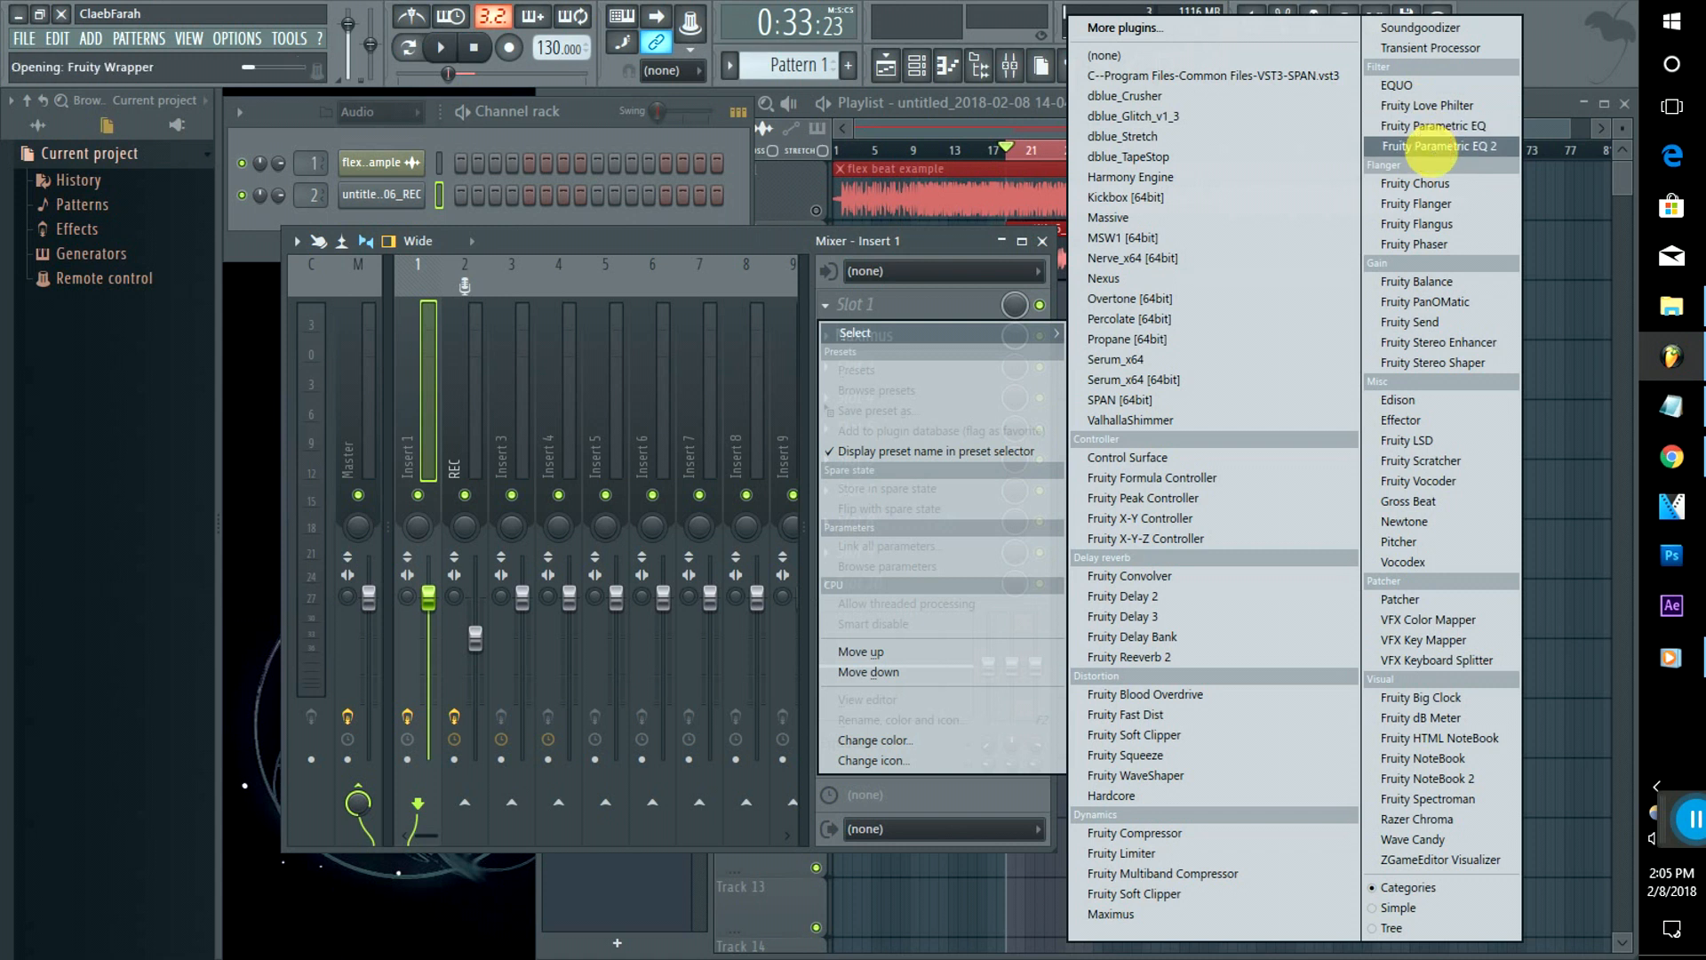
click(1426, 145)
drag(614, 509, 597, 622)
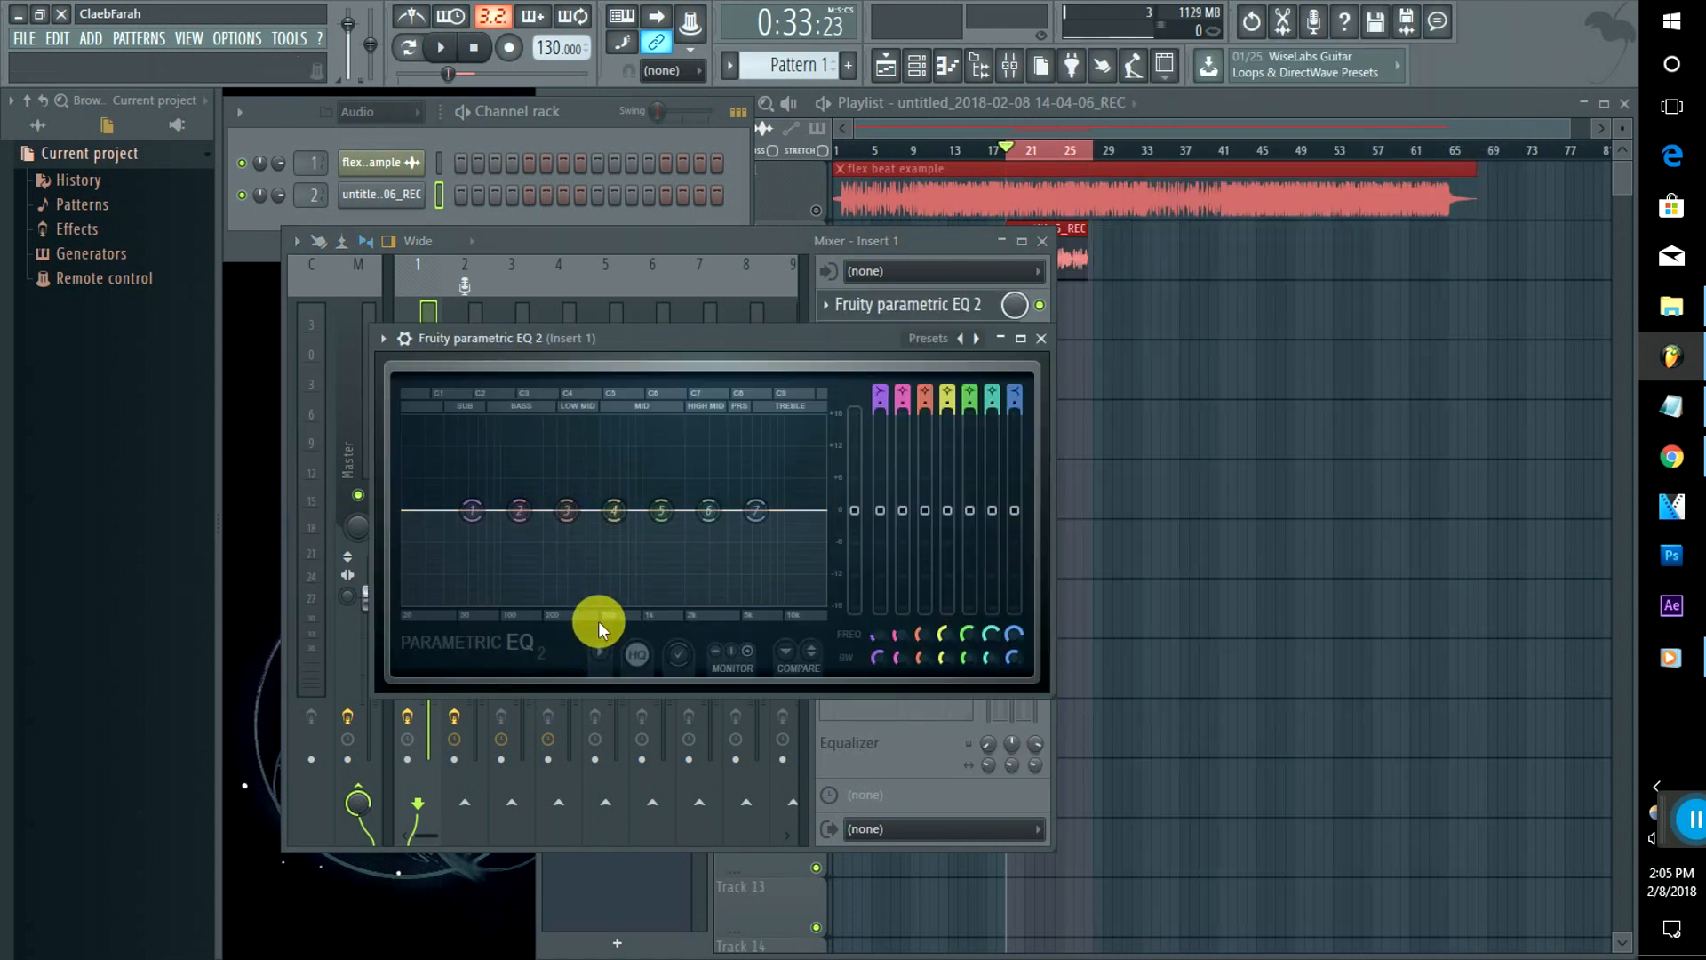
Step: Review the recorded vocal's frequency spectrum in the REC track's SPAN while playing the selection, and stop playback
click(1064, 258)
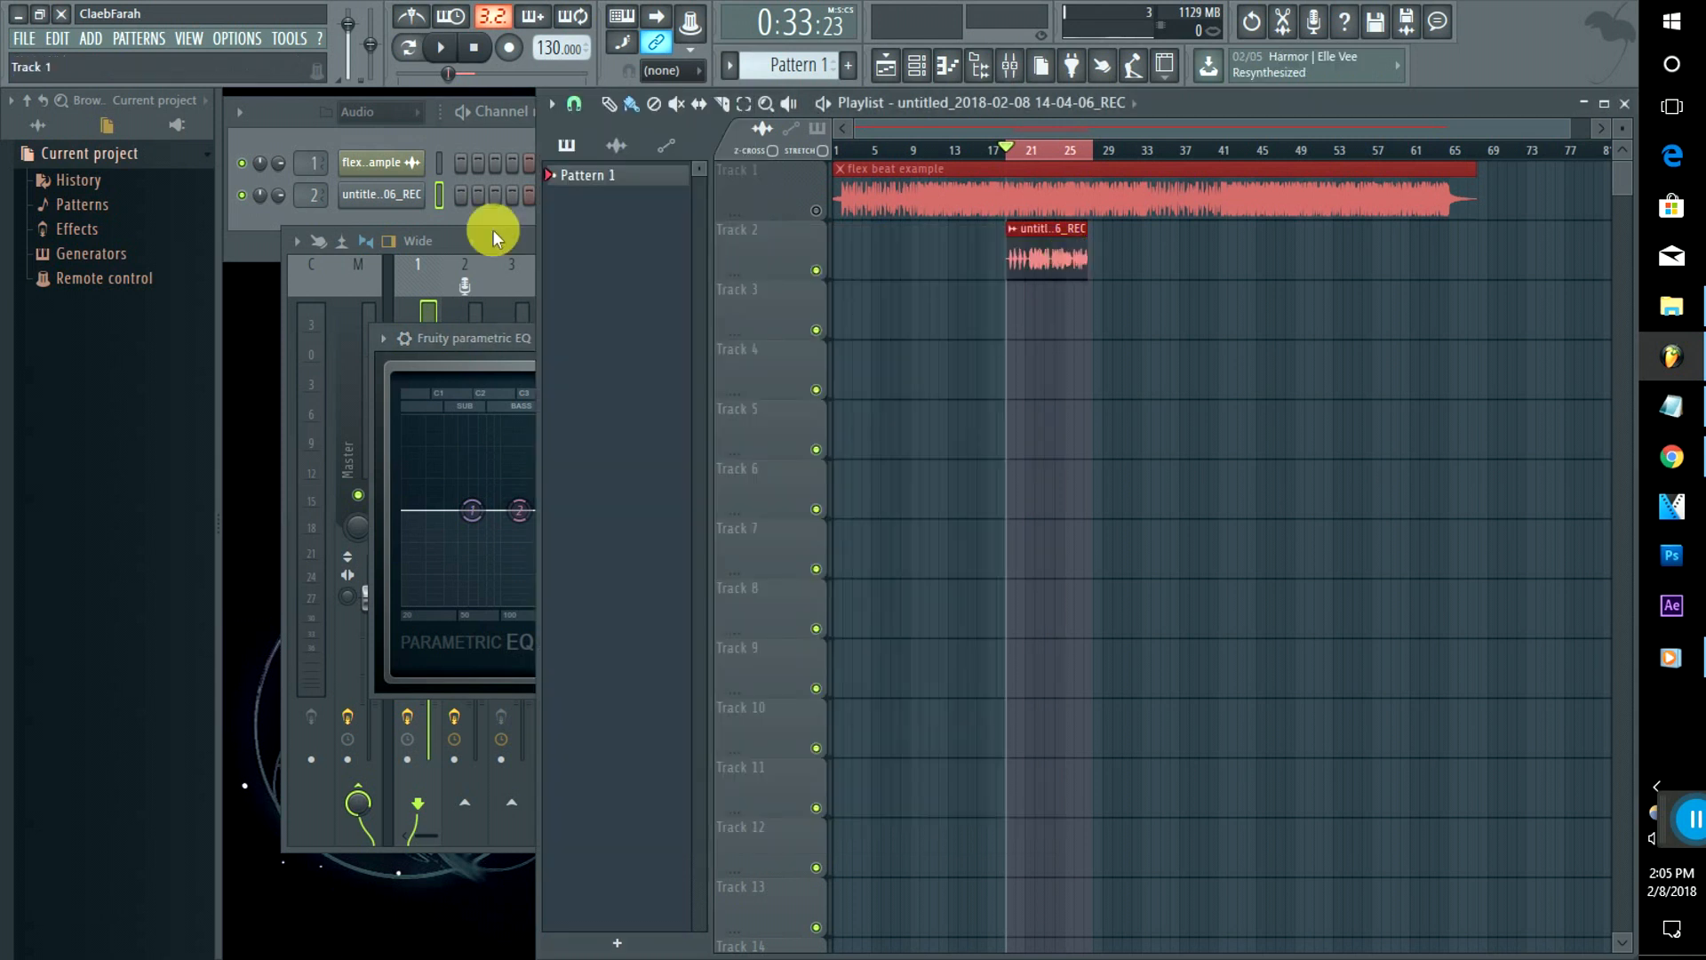
double_click(302, 198)
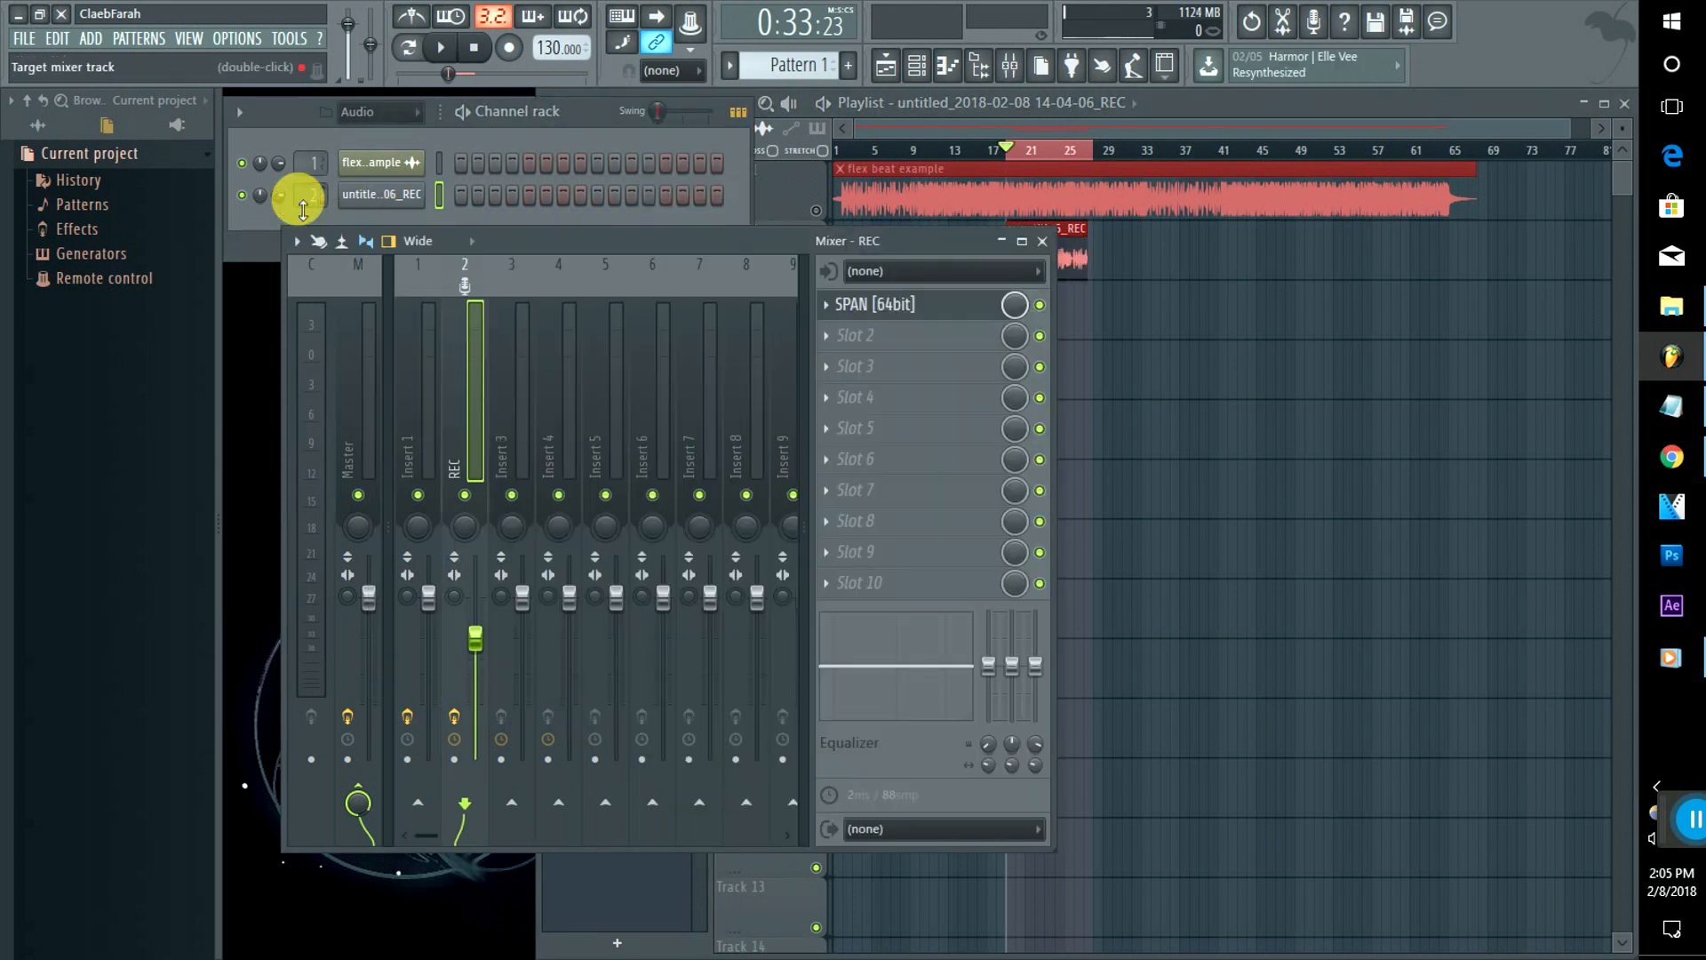
click(858, 305)
key(space)
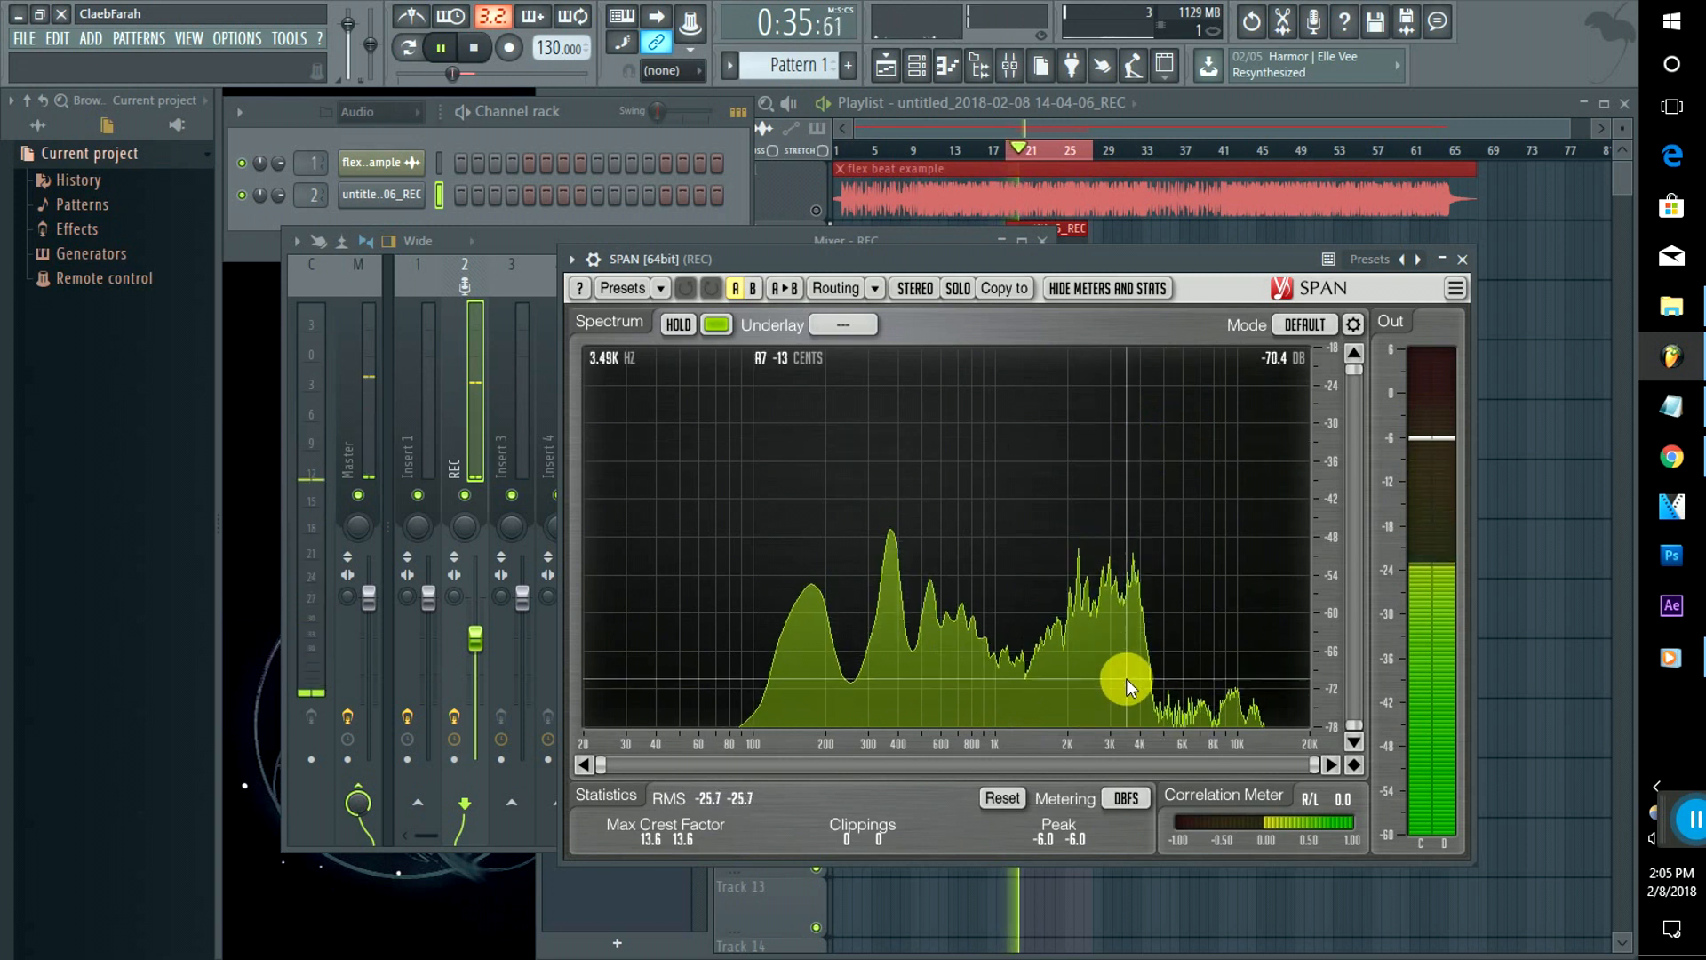
key(space)
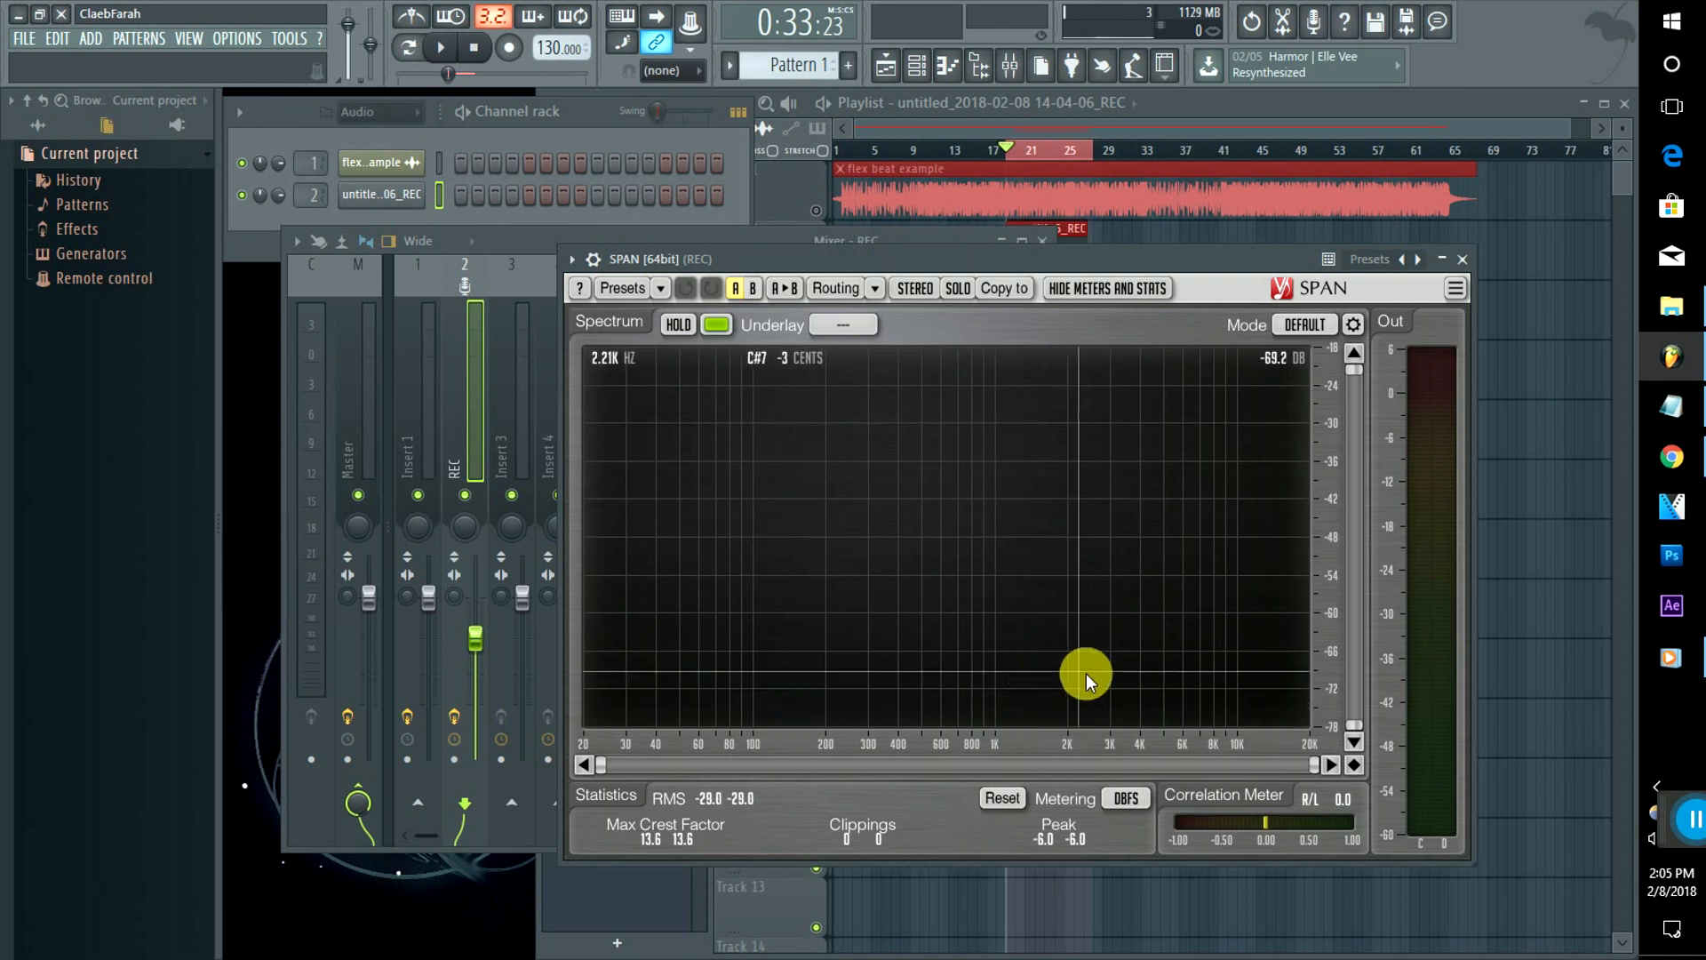
Step: Show Insert 1's effects, unmute Track 1, mute Track 2 and play the selected part of the beat
click(1037, 107)
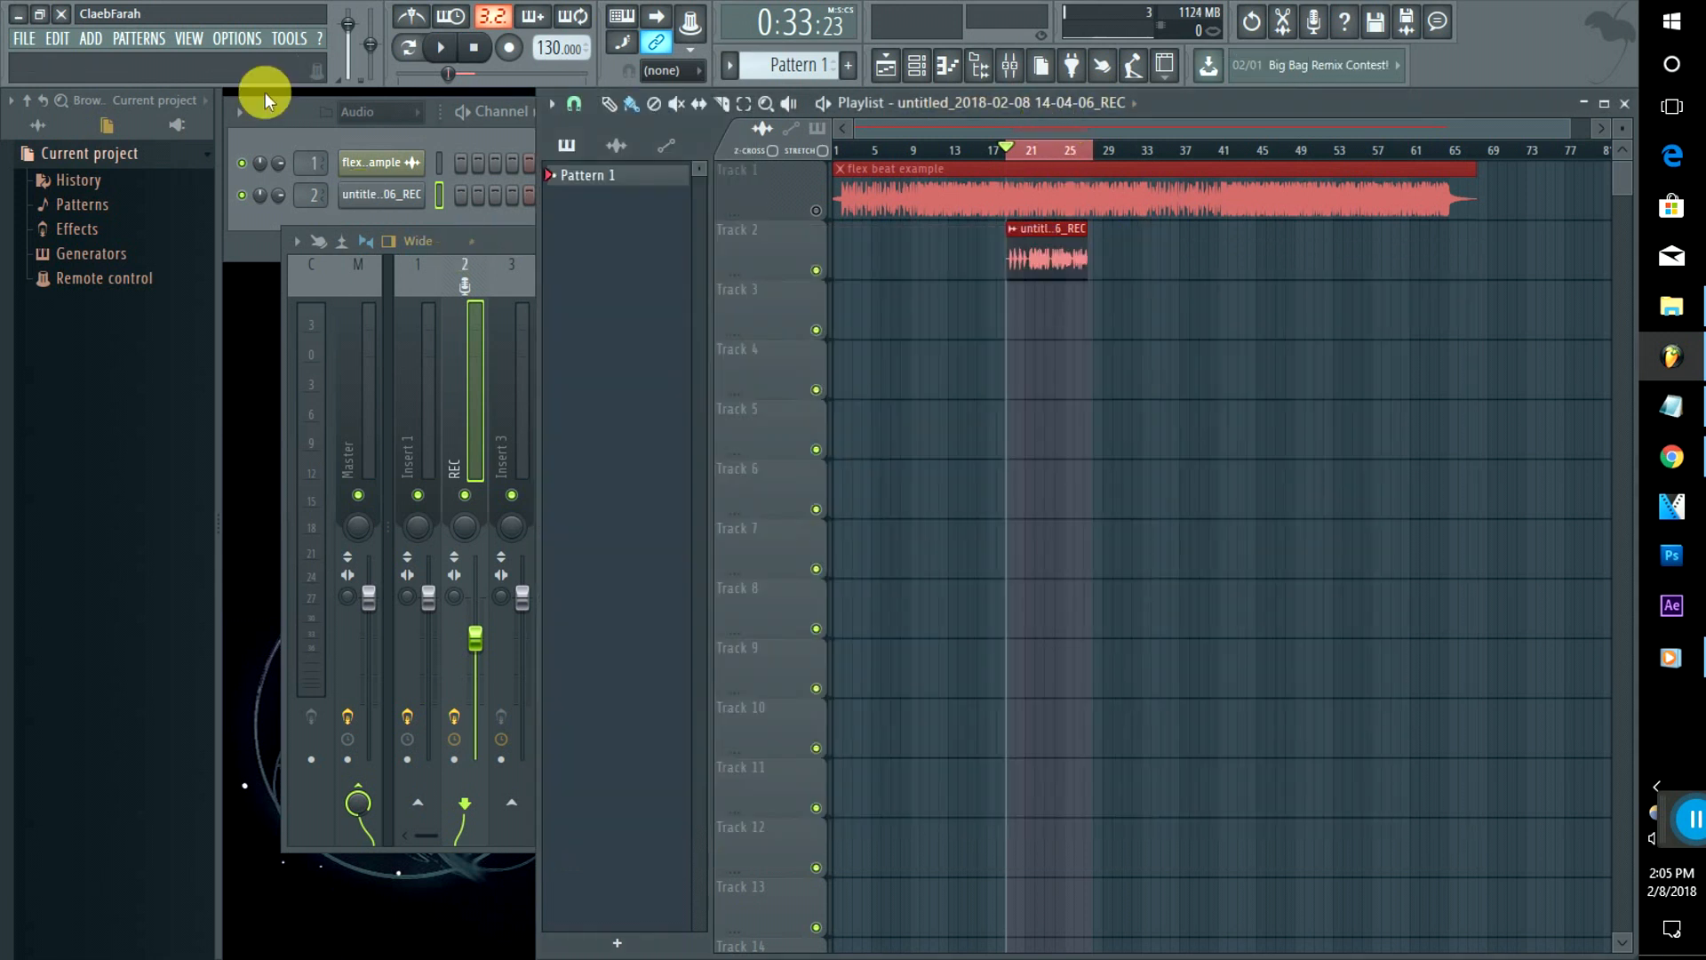
double_click(300, 166)
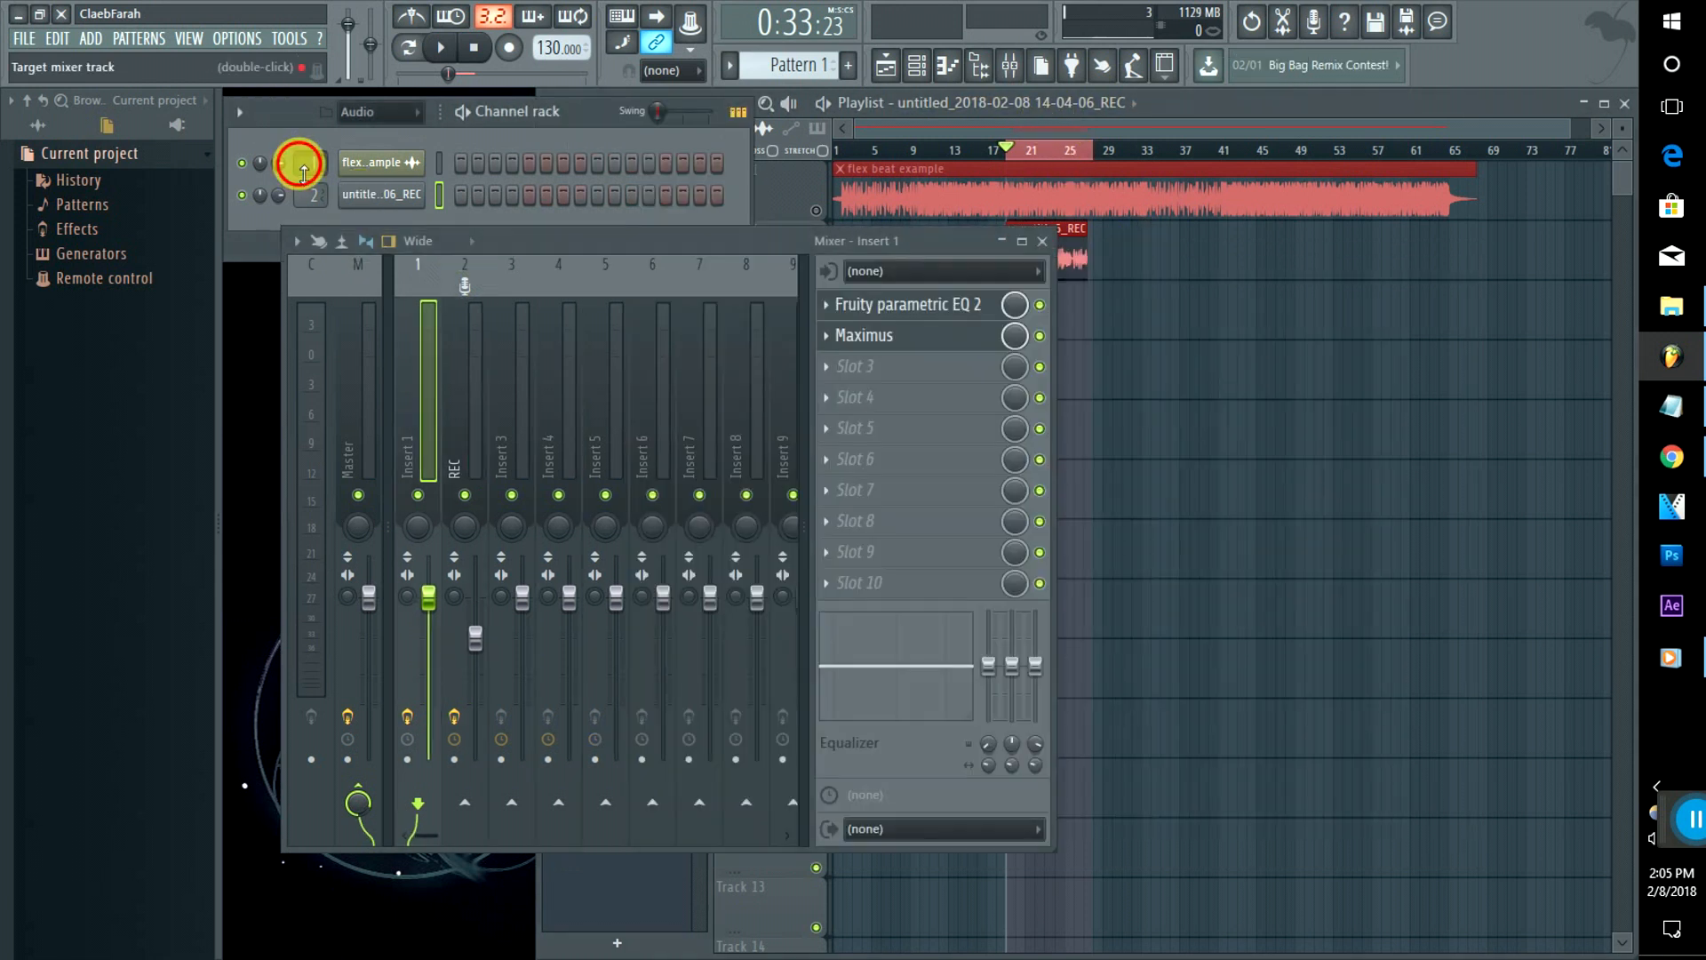
click(855, 303)
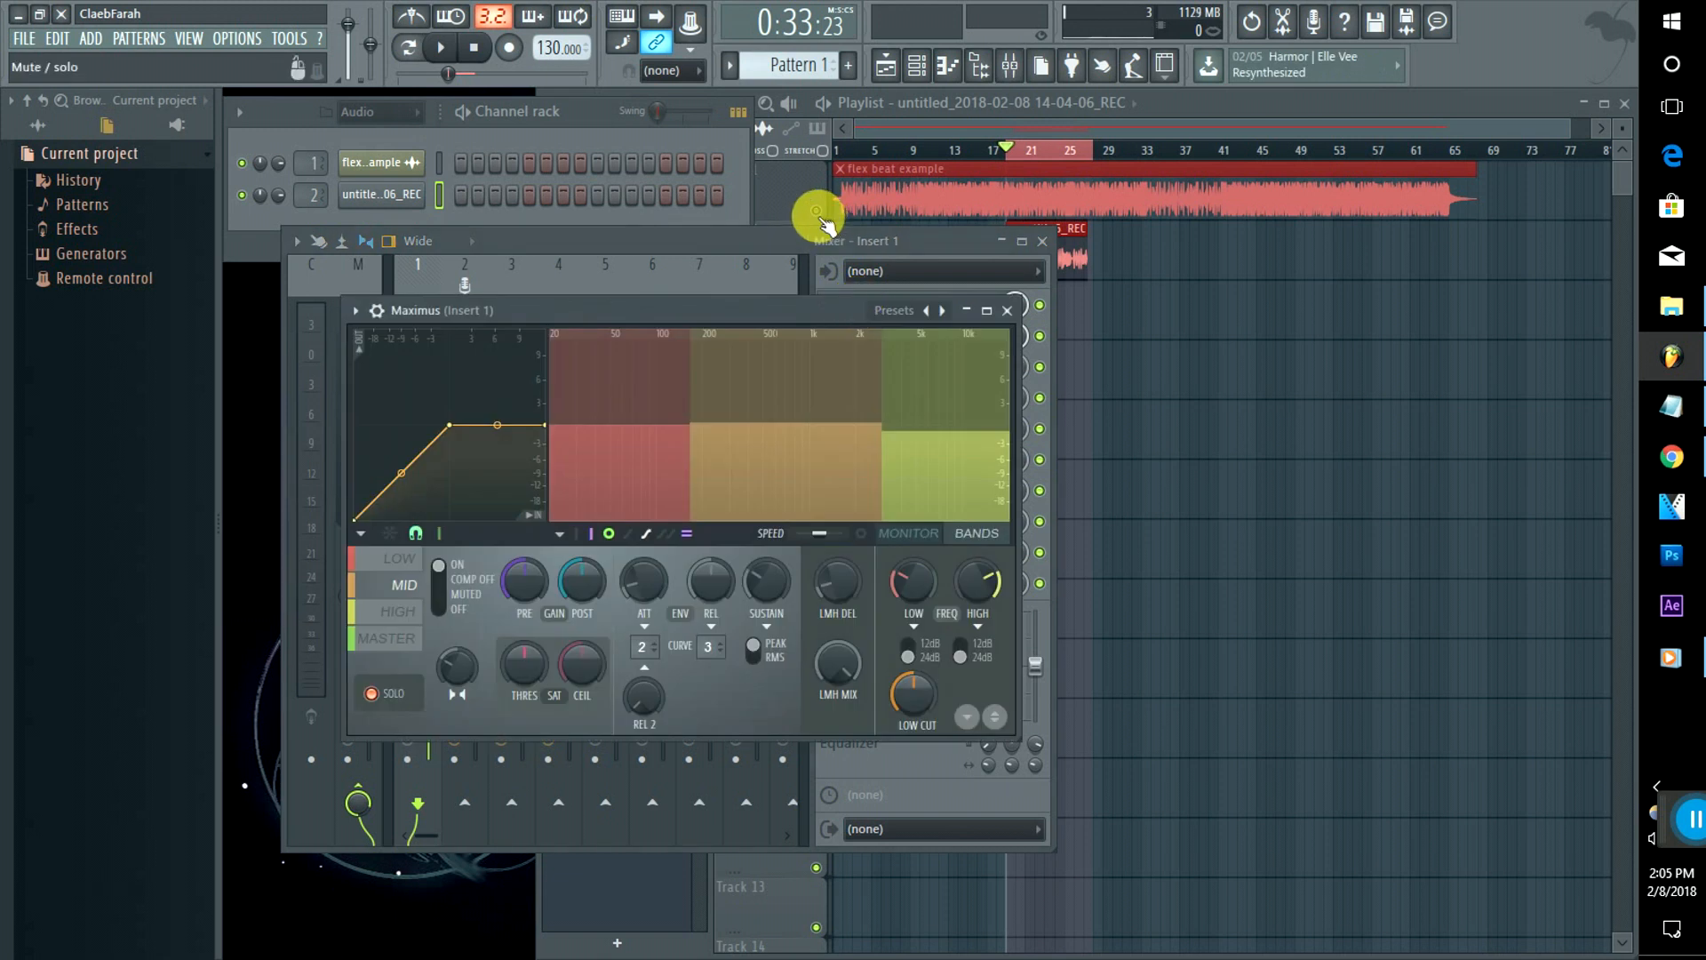
click(816, 213)
click(816, 269)
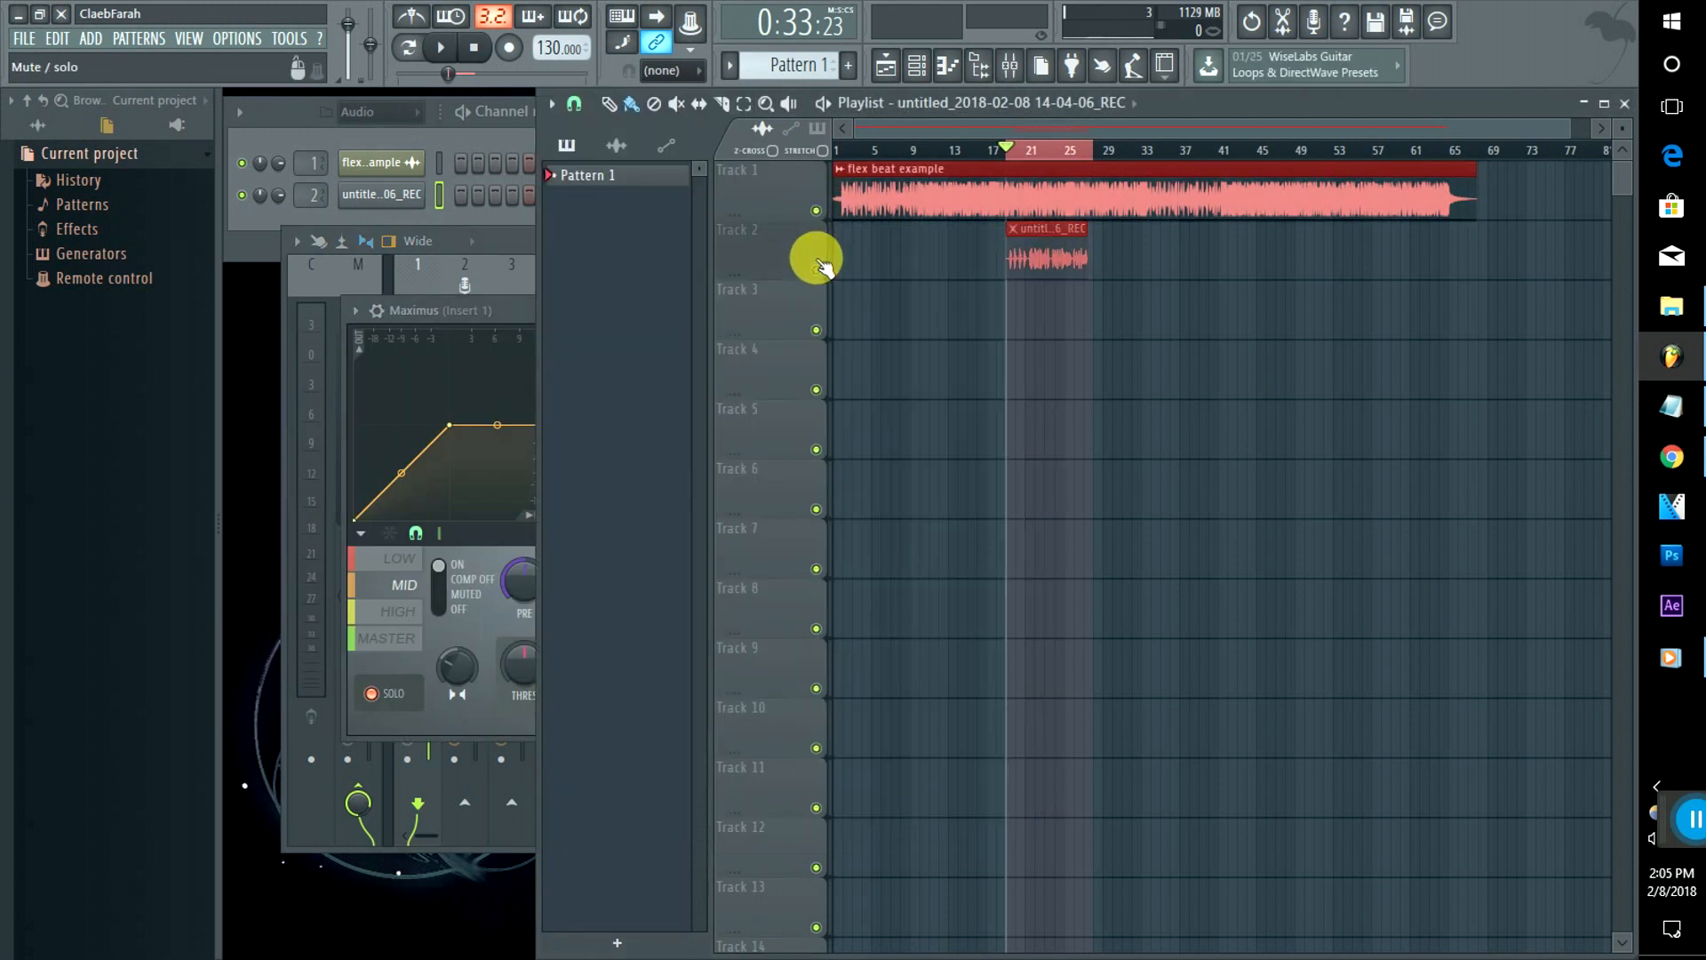
key(space)
click(530, 244)
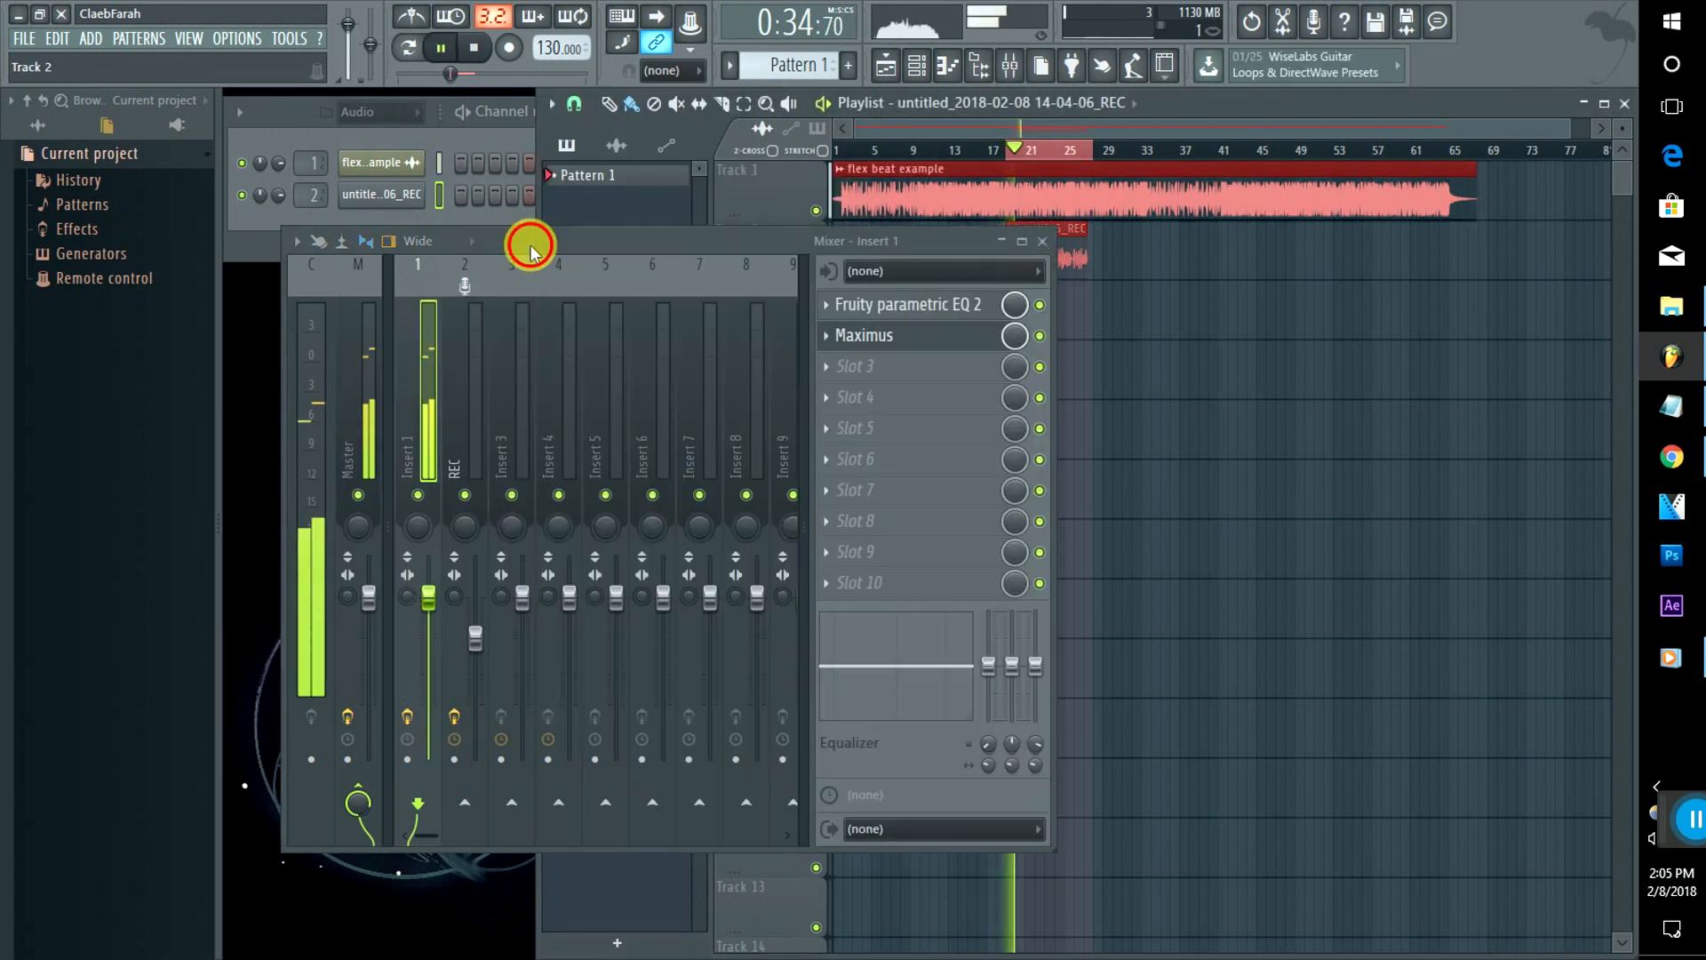
Step: Lower bands 4, 5 and 6 slightly and raise band 7 a little in Insert 1's Fruity Parametric EQ 2, and stop playback
click(864, 311)
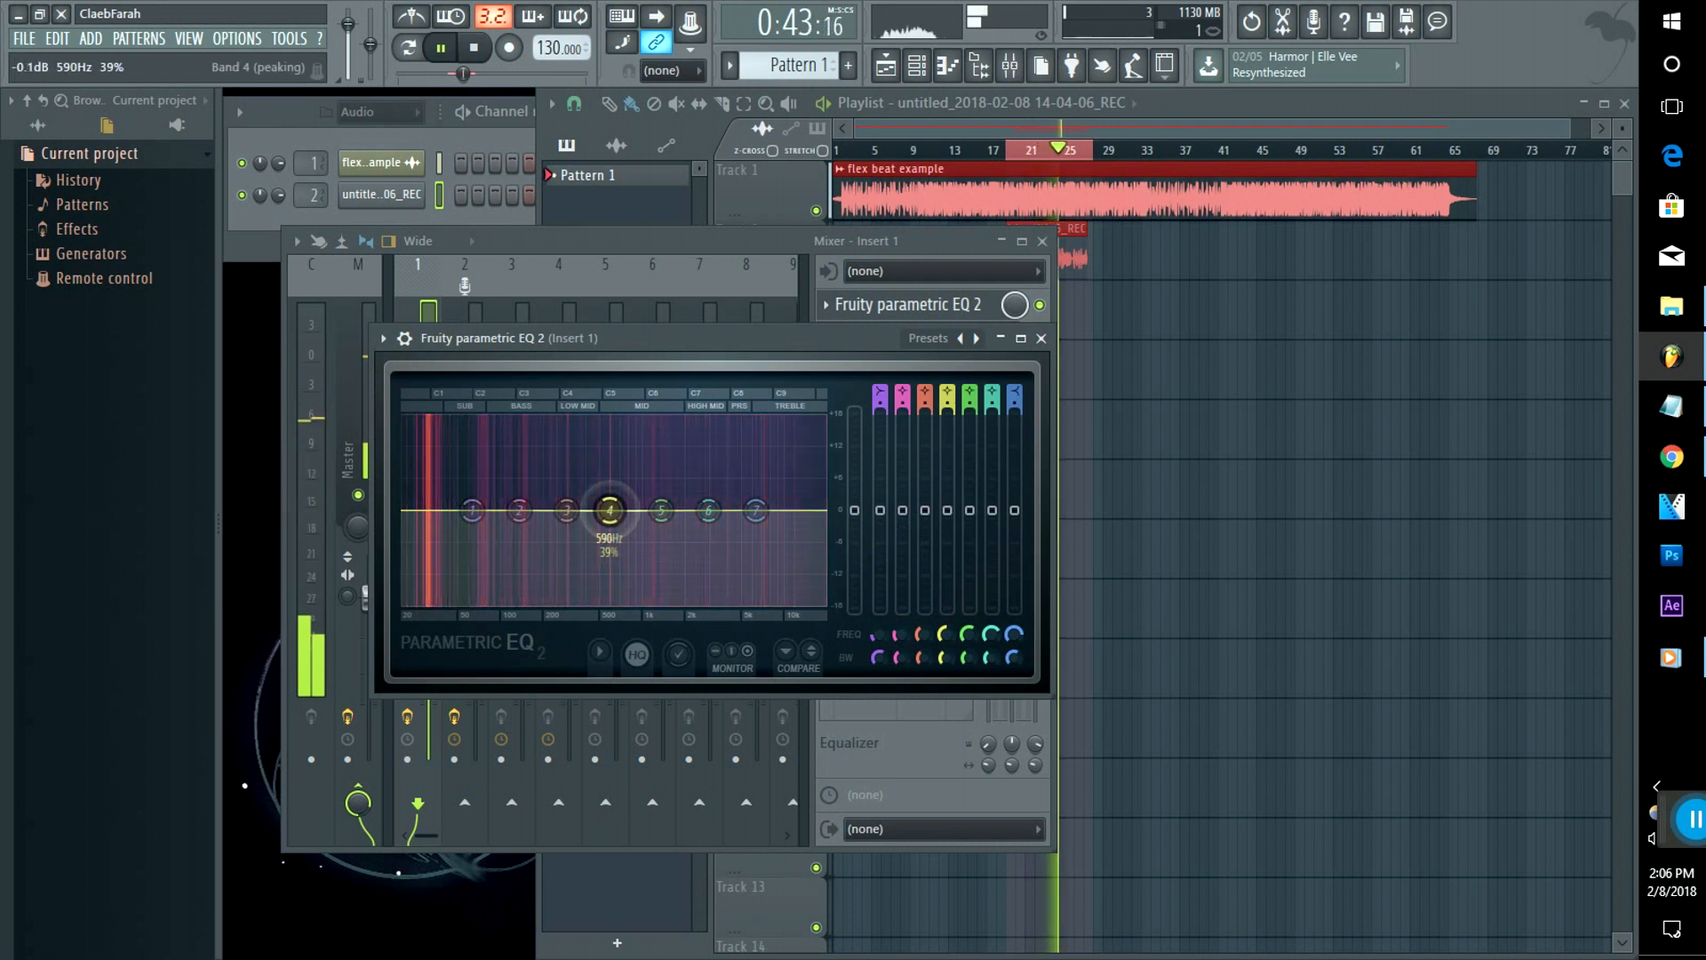
drag(603, 510, 587, 512)
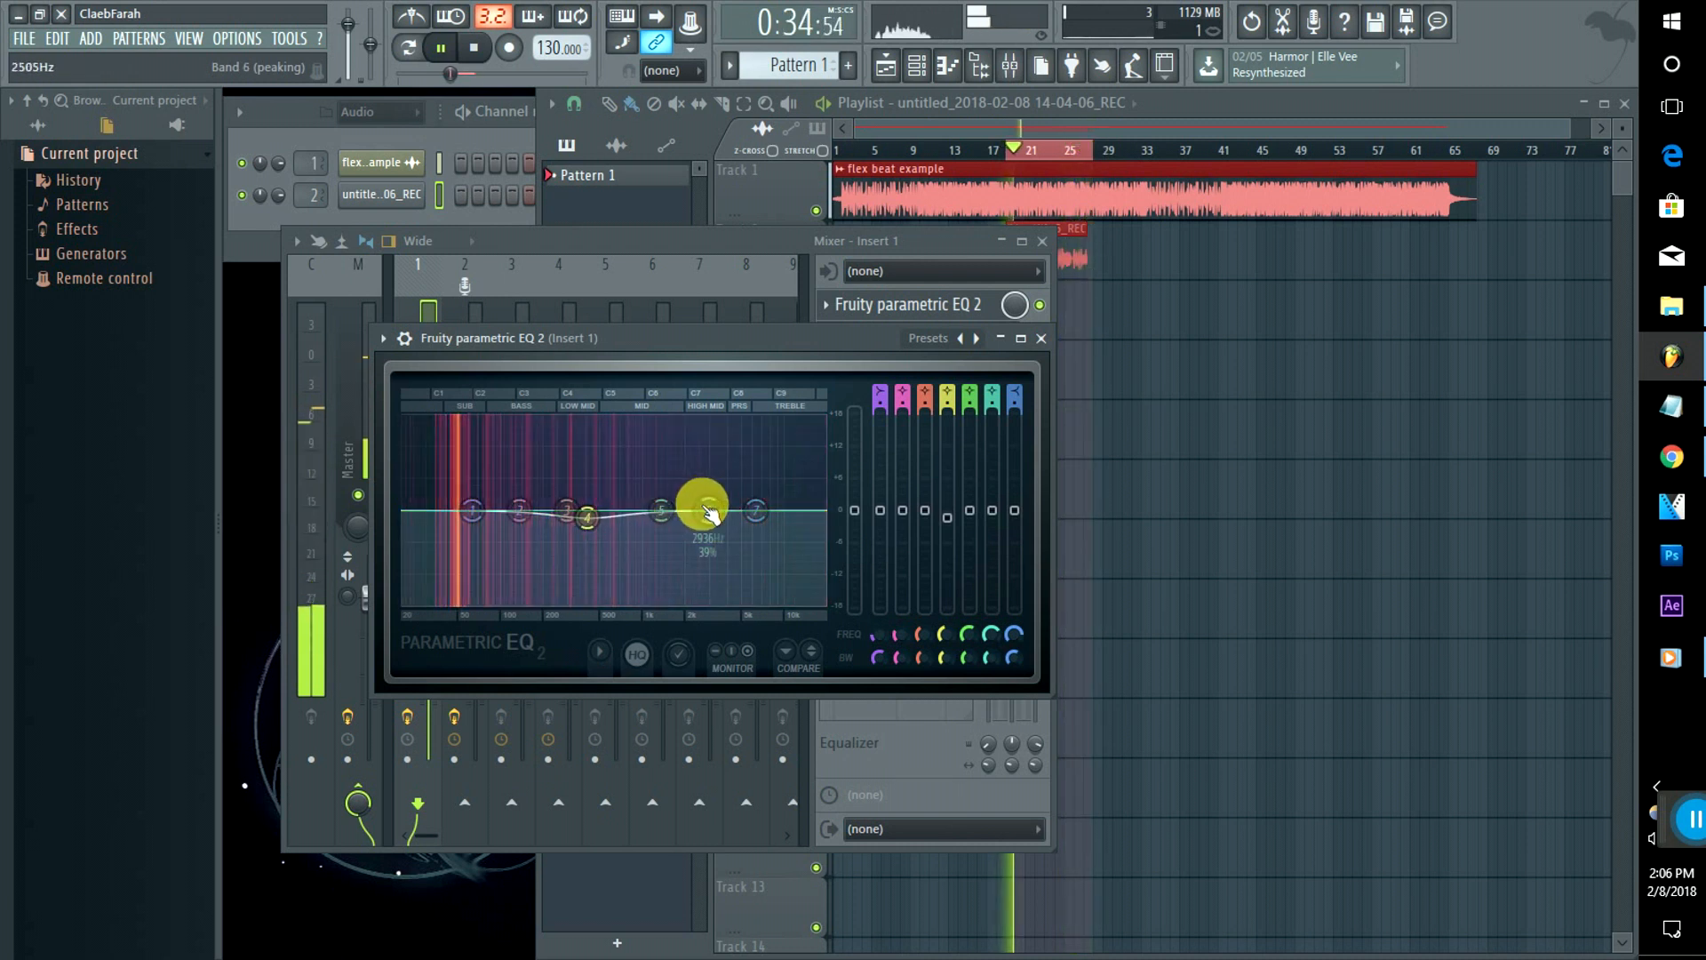
drag(661, 510, 586, 522)
drag(755, 510, 762, 506)
mouse_move(472, 510)
mouse_down()
mouse_move(445, 497)
mouse_move(504, 511)
mouse_up()
key(space)
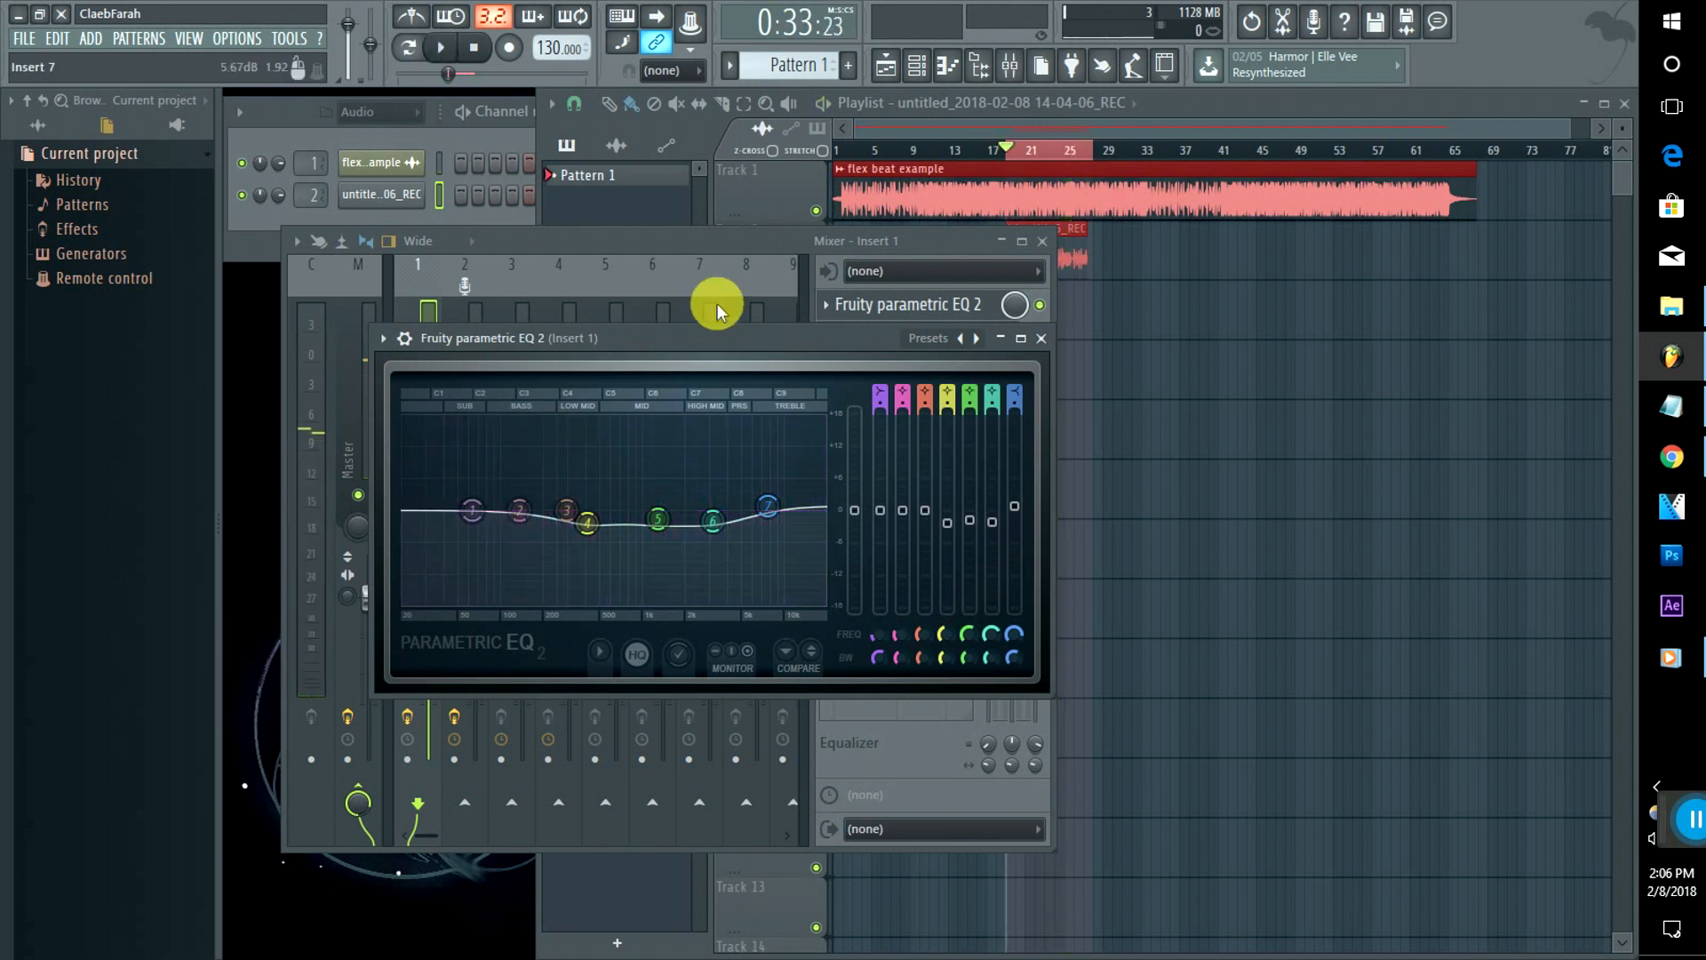
Step: Load Fruity Parametric EQ 2 into slot 2 of the REC track, cut band 1 and slightly boost bands 4 to 6
click(558, 238)
click(462, 331)
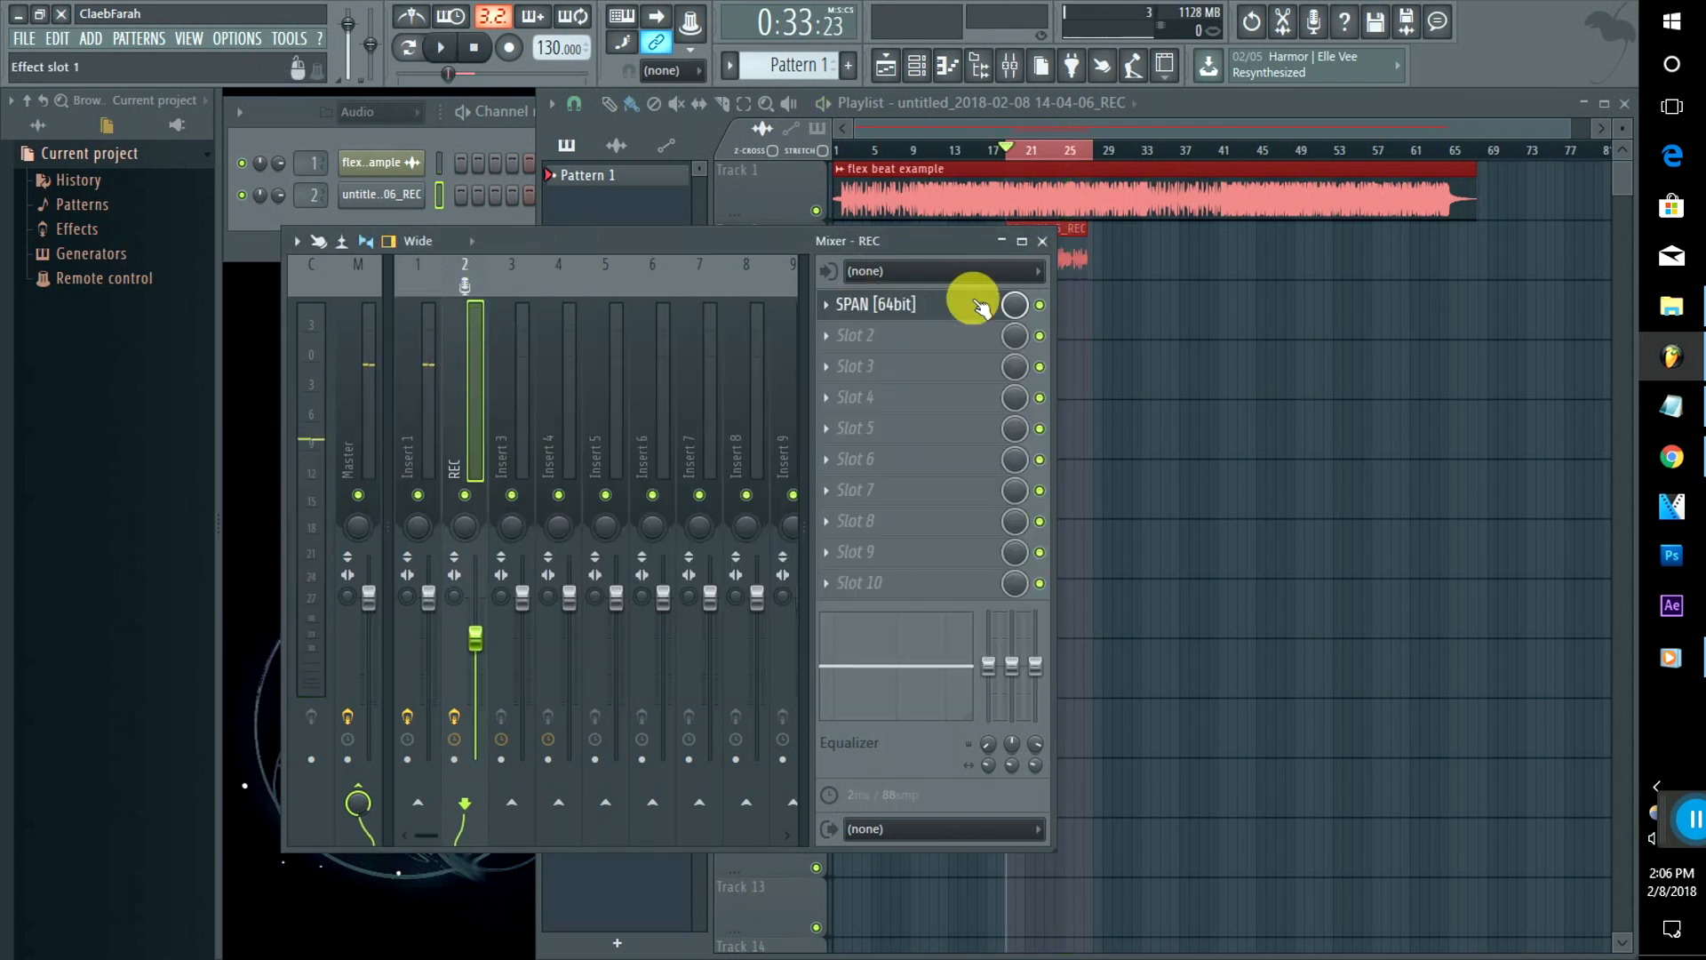
click(822, 335)
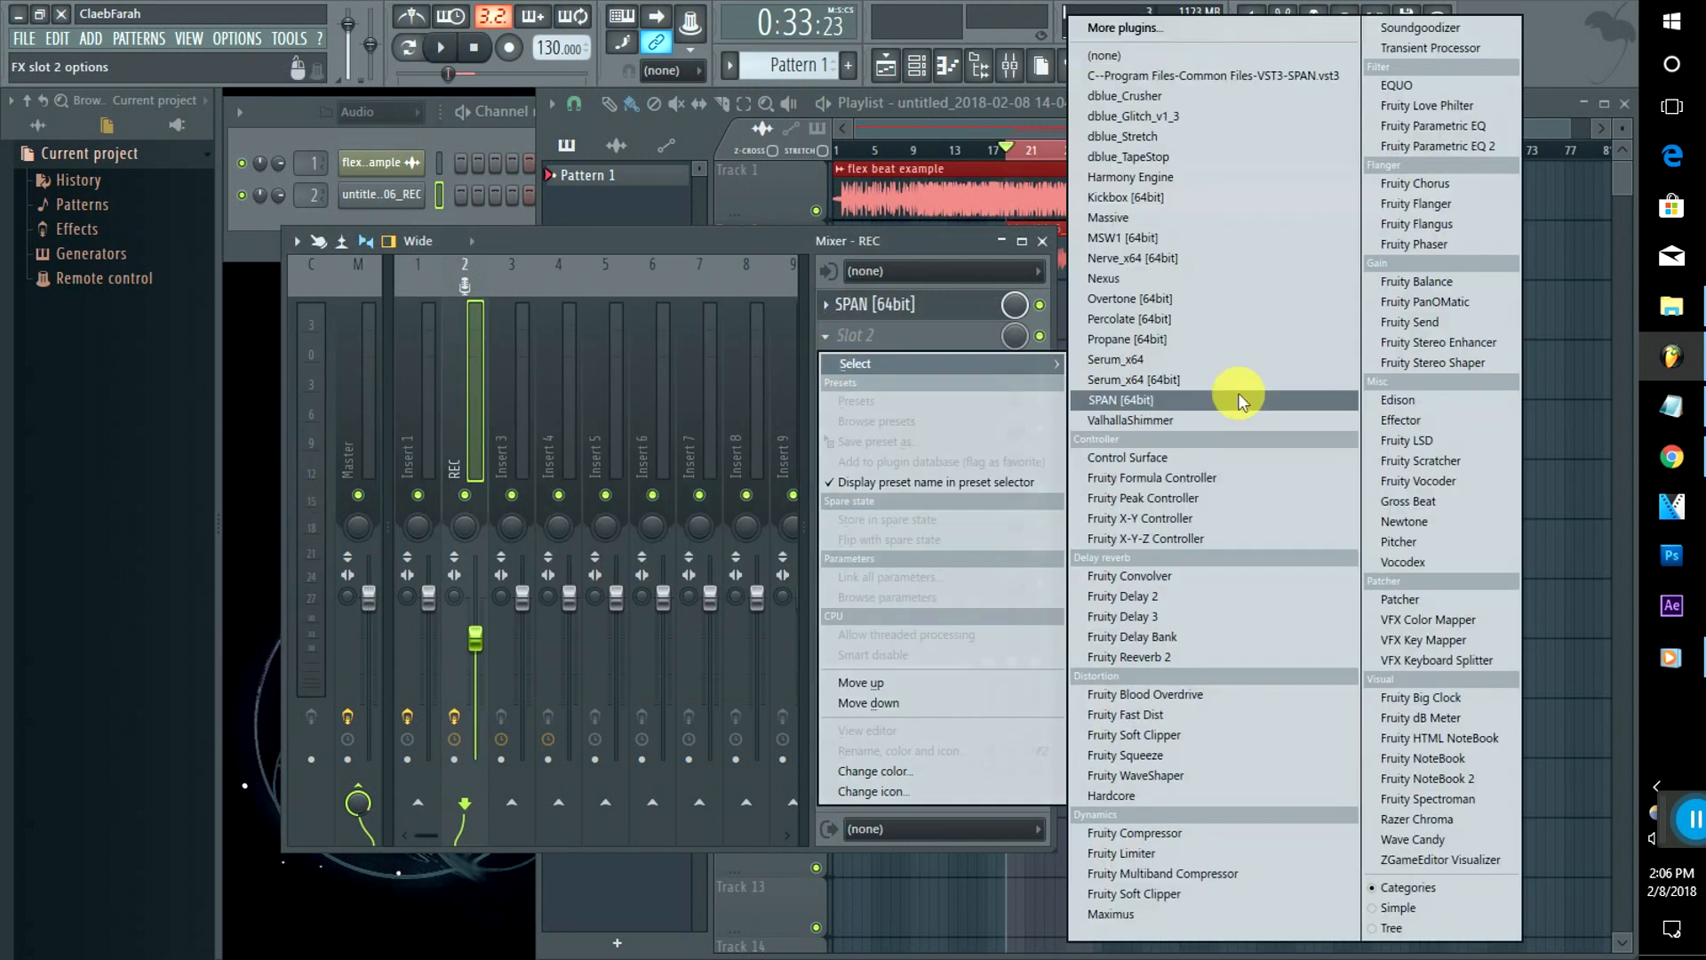
click(1422, 146)
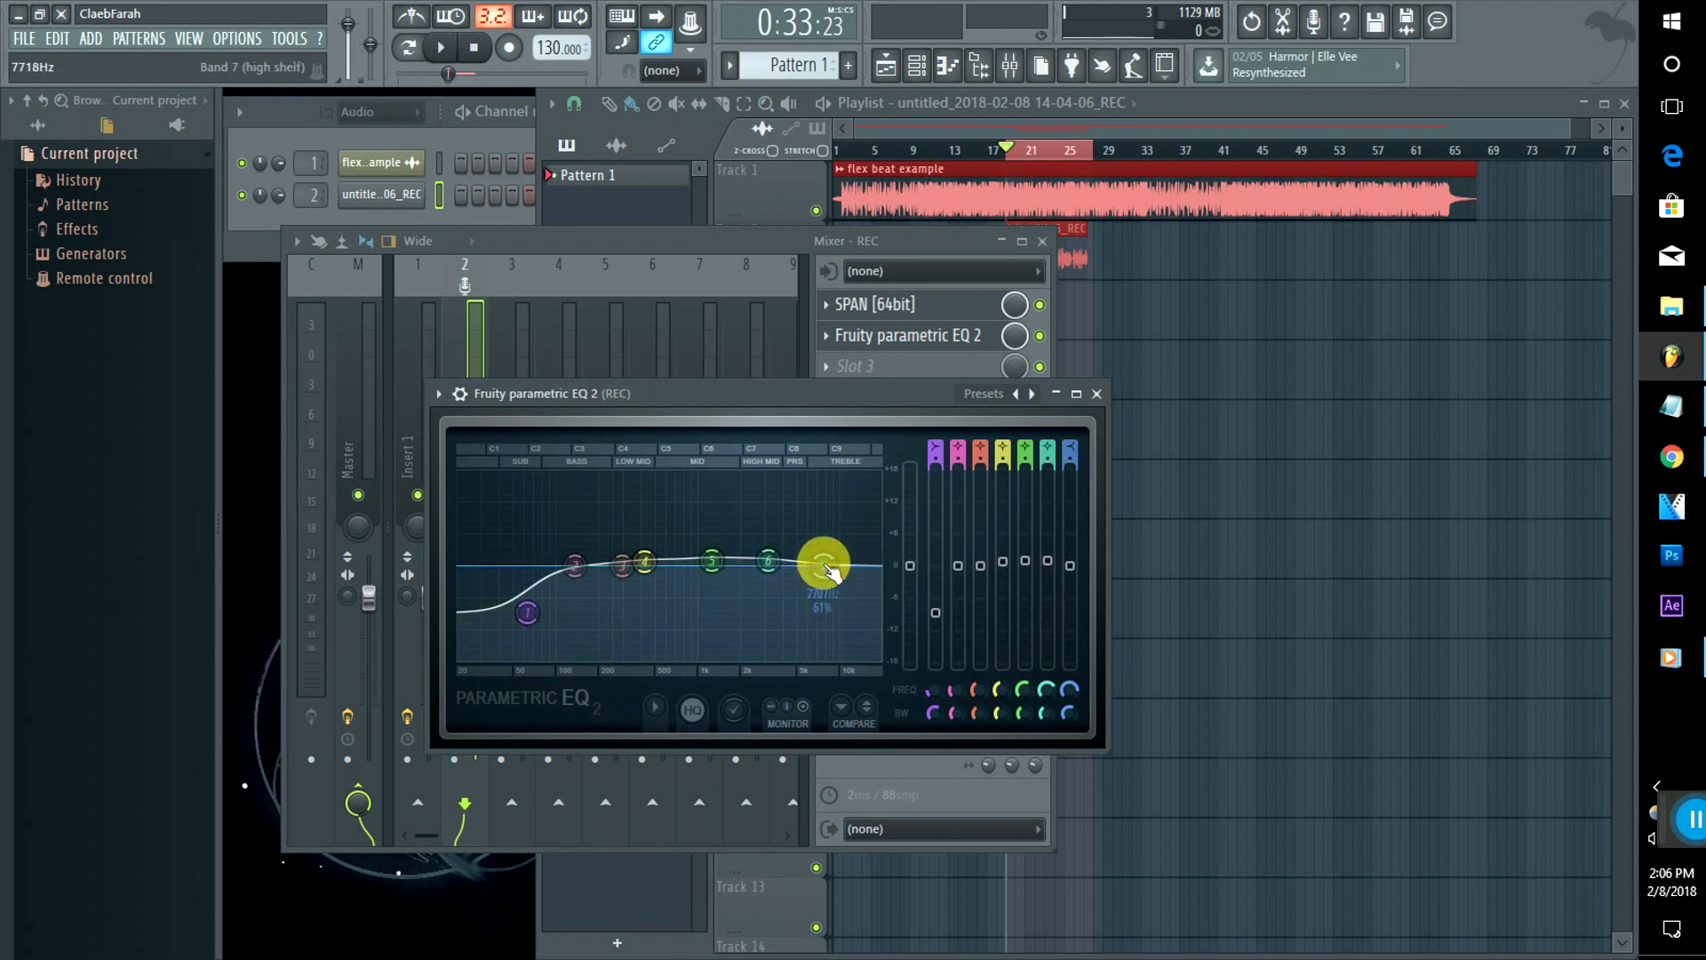
Step: Unmute Track 2 in the playlist and set the REC mixer track's stereo separation to 23% merged
click(1002, 130)
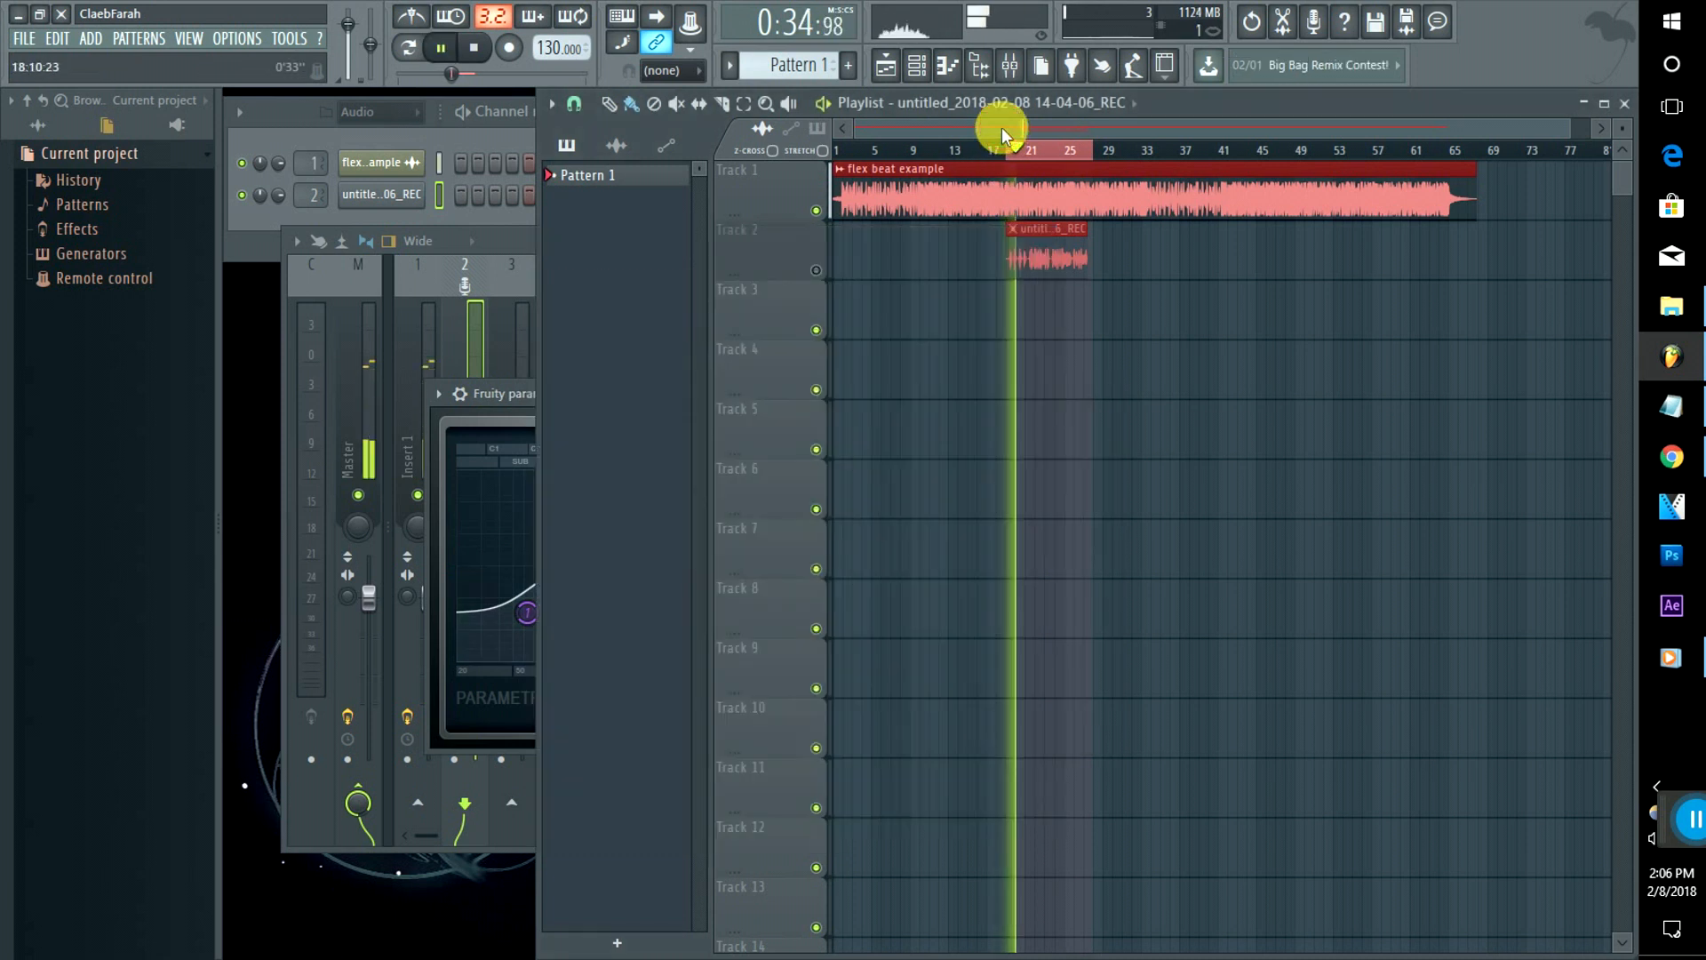
key(space)
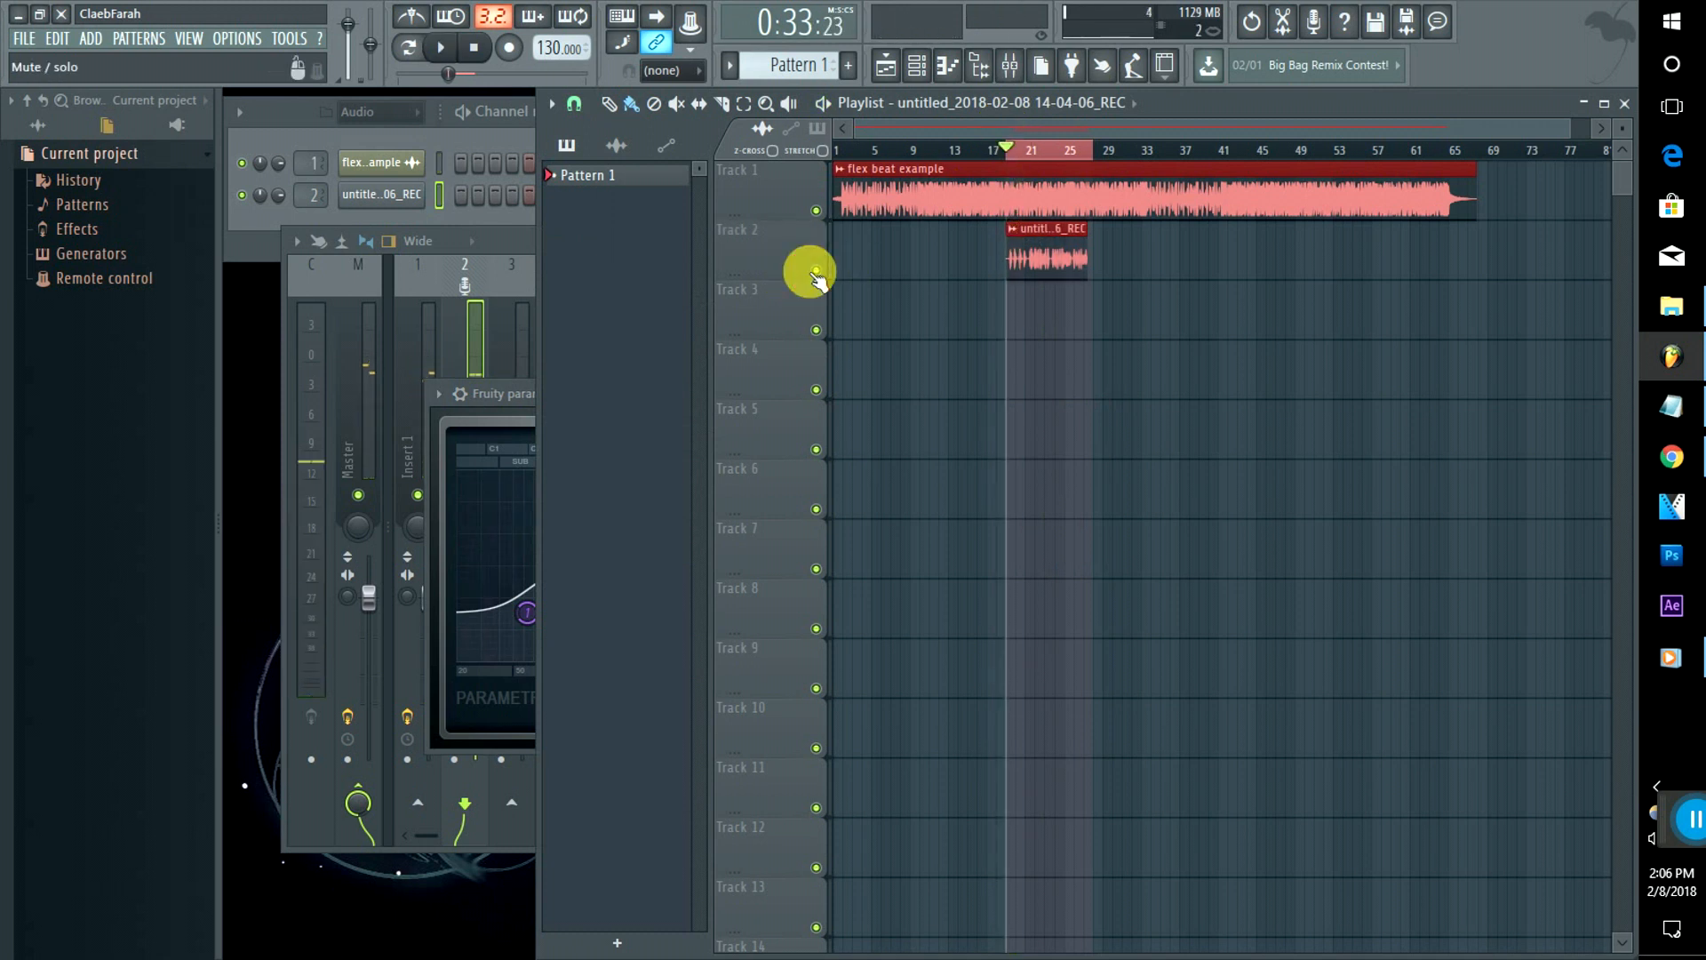
click(524, 247)
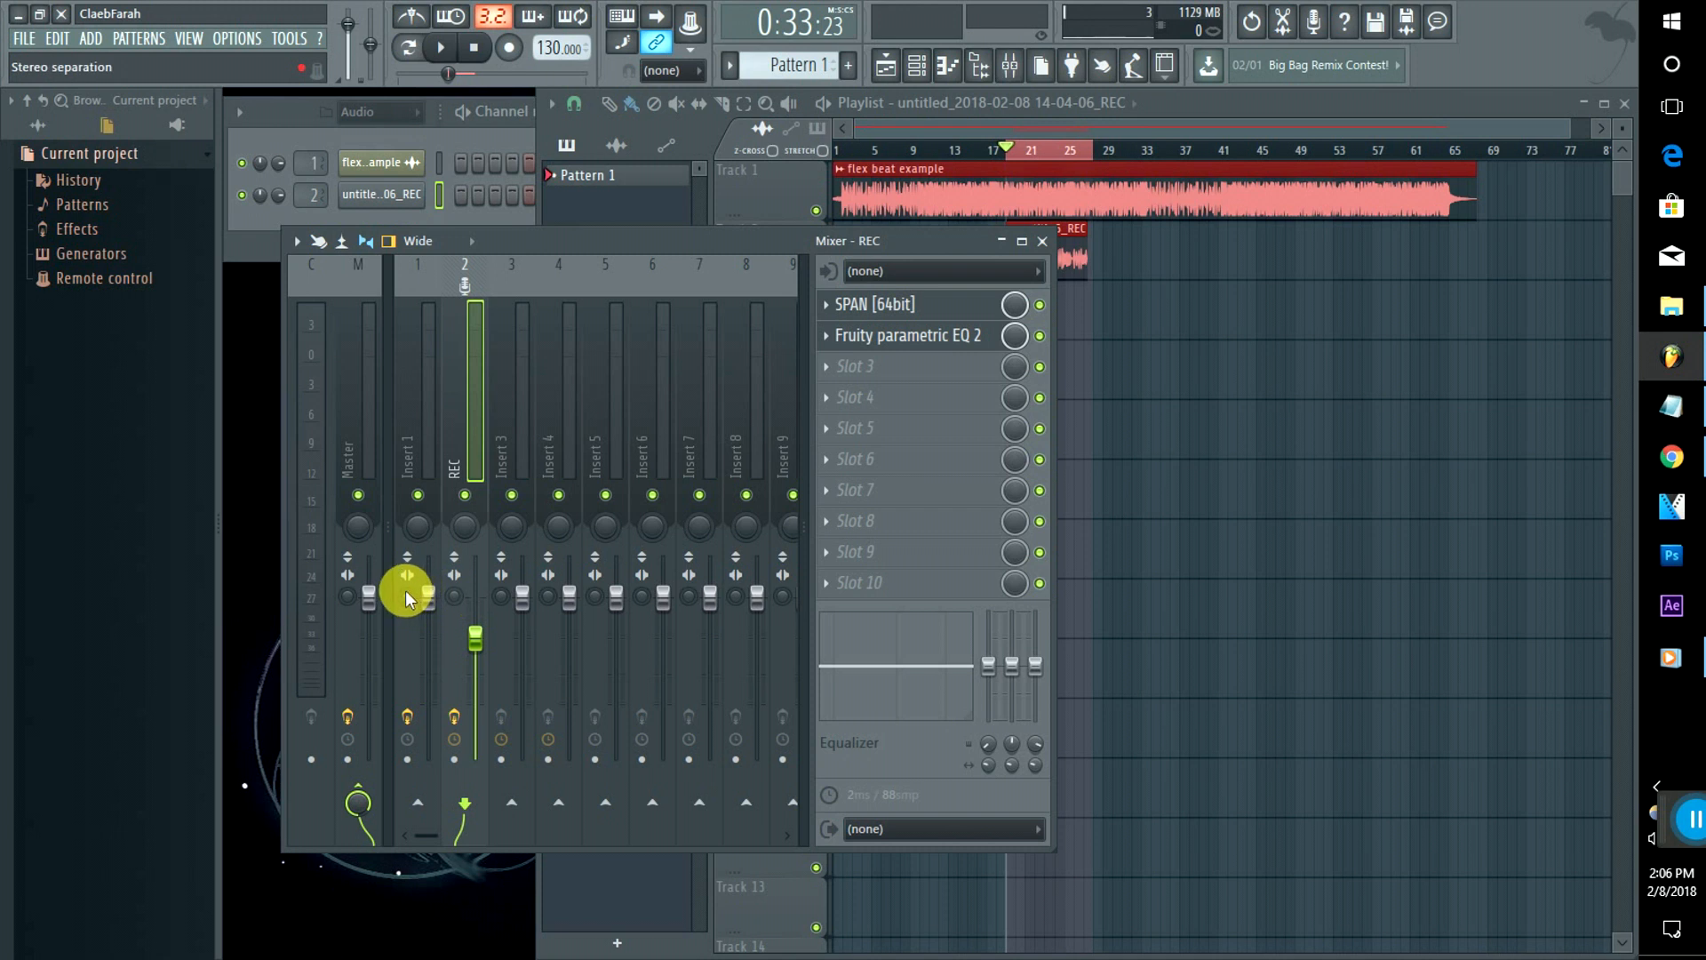
click(426, 416)
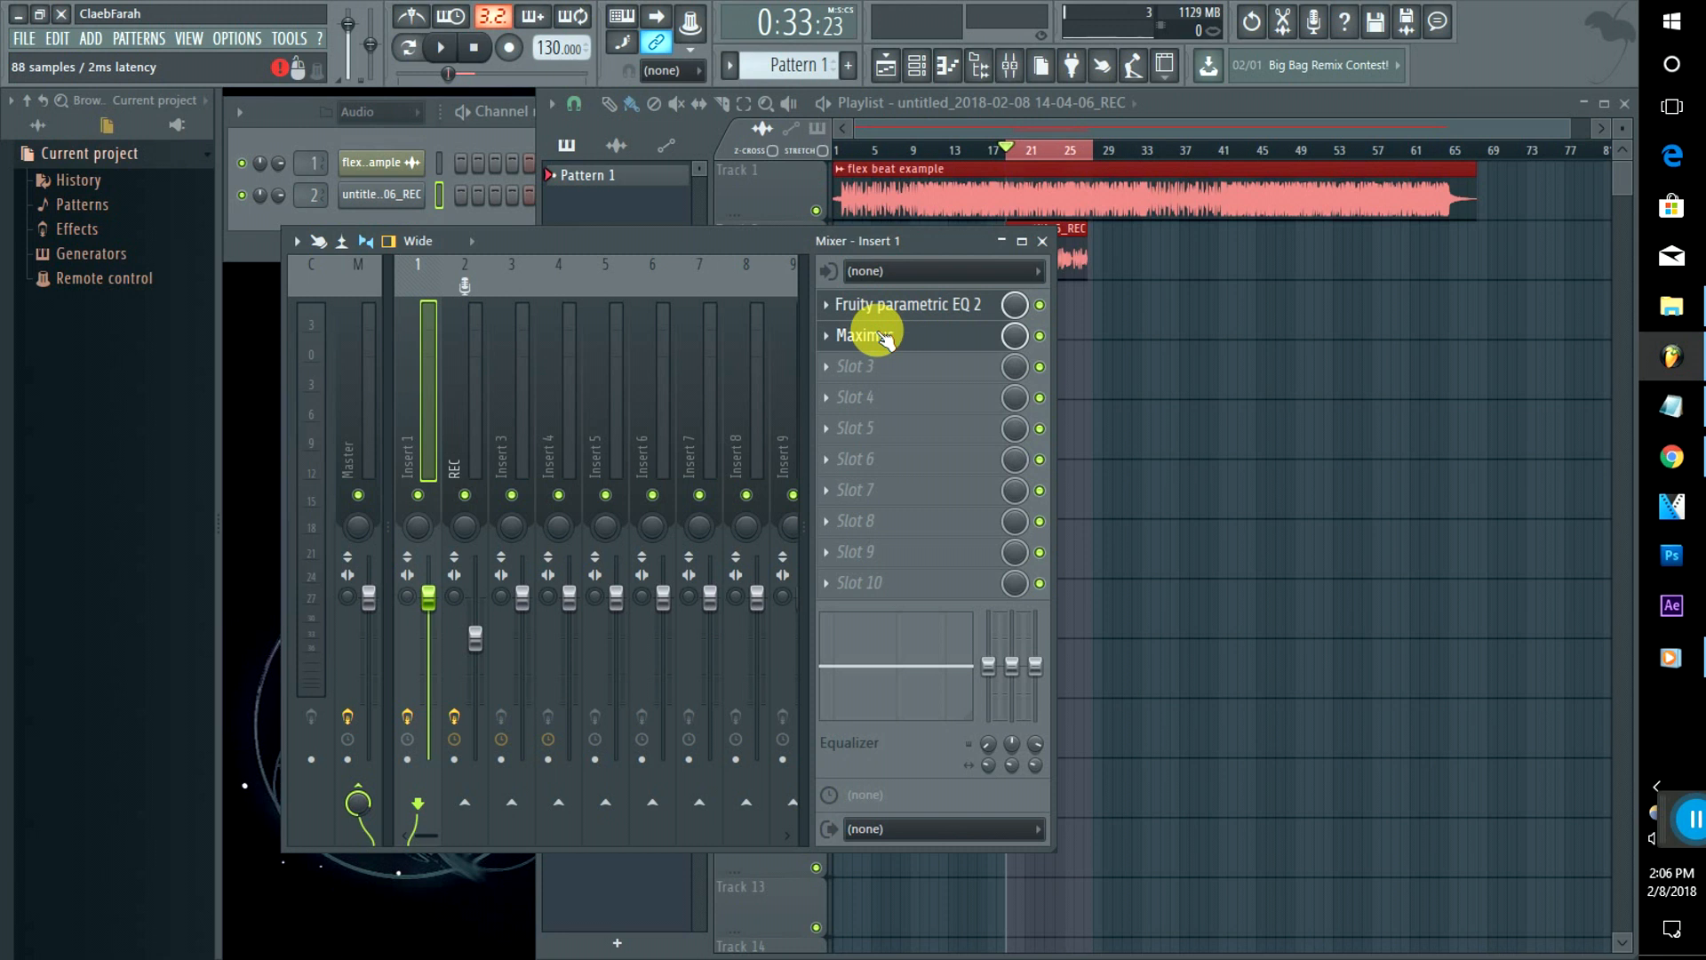
click(454, 395)
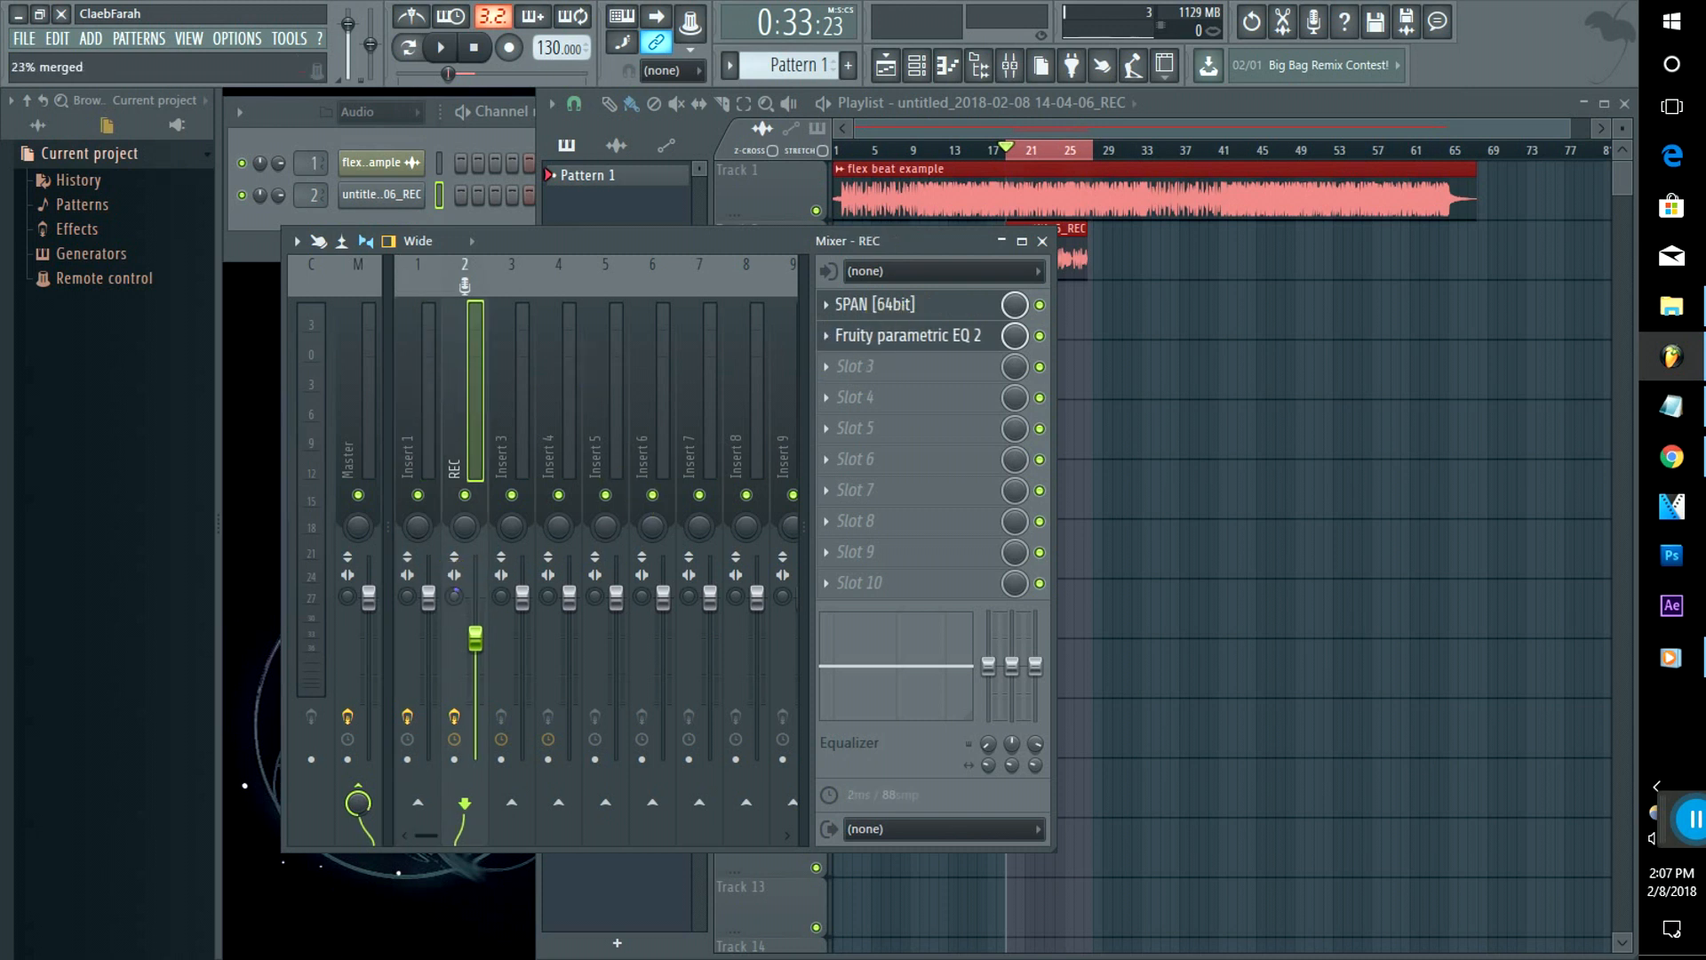
Step: Play the selected part with beat and vocal together to judge the mix, and stop playback
key(space)
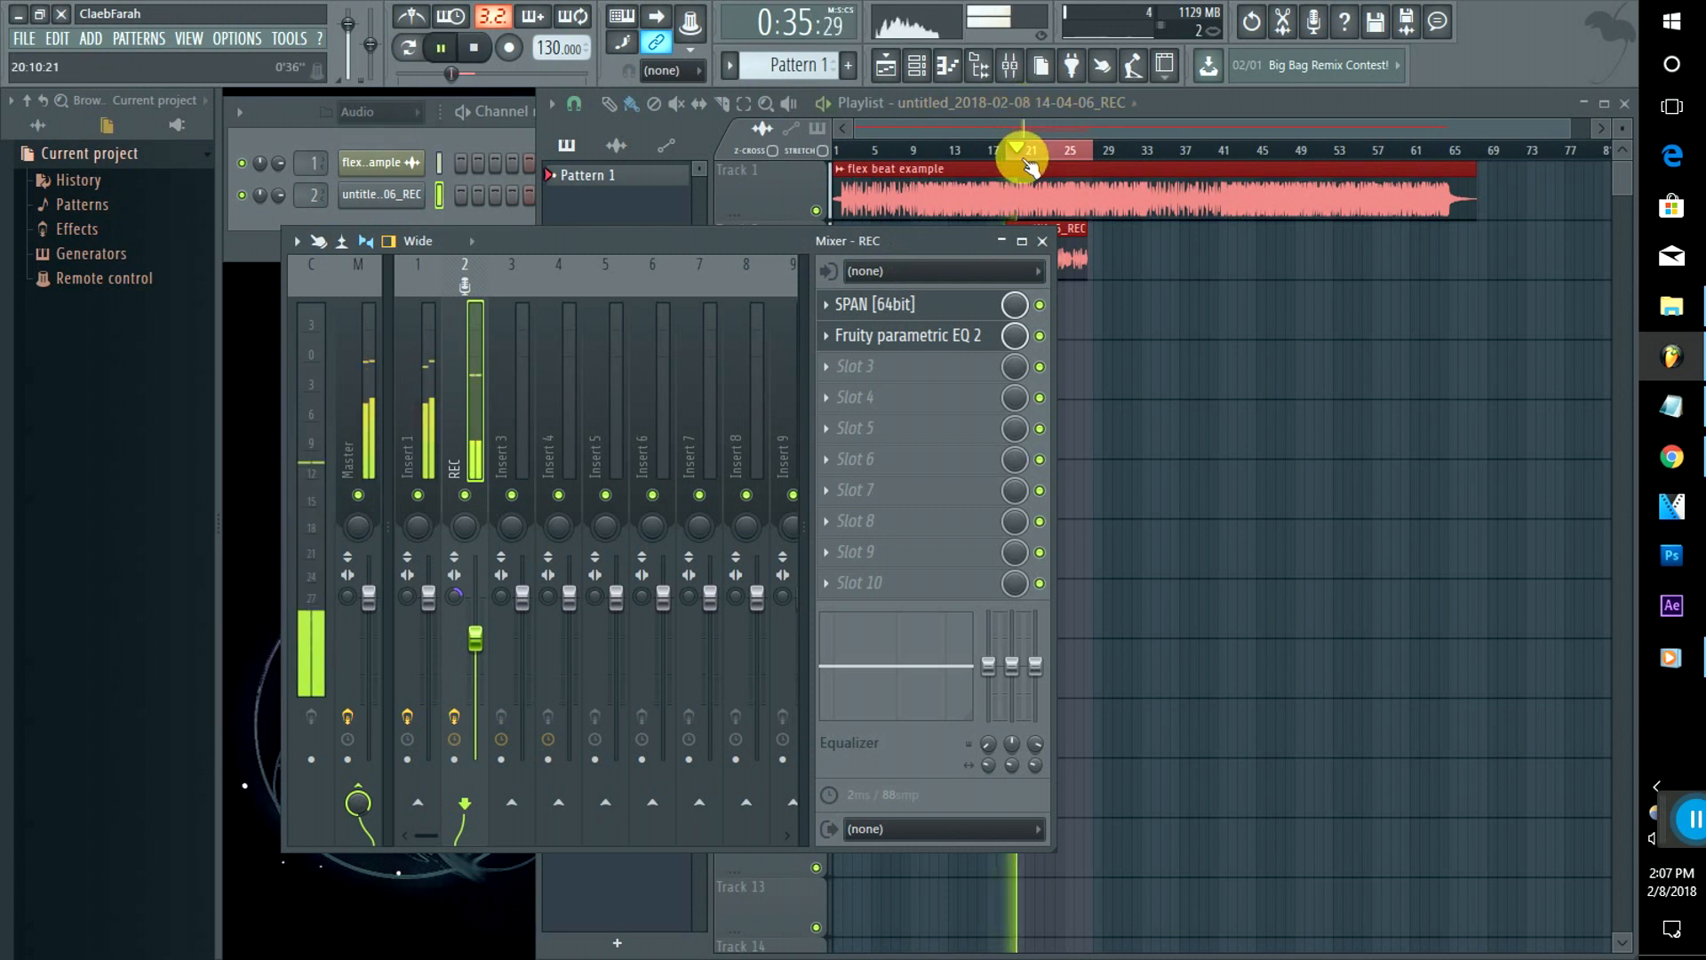
click(1018, 128)
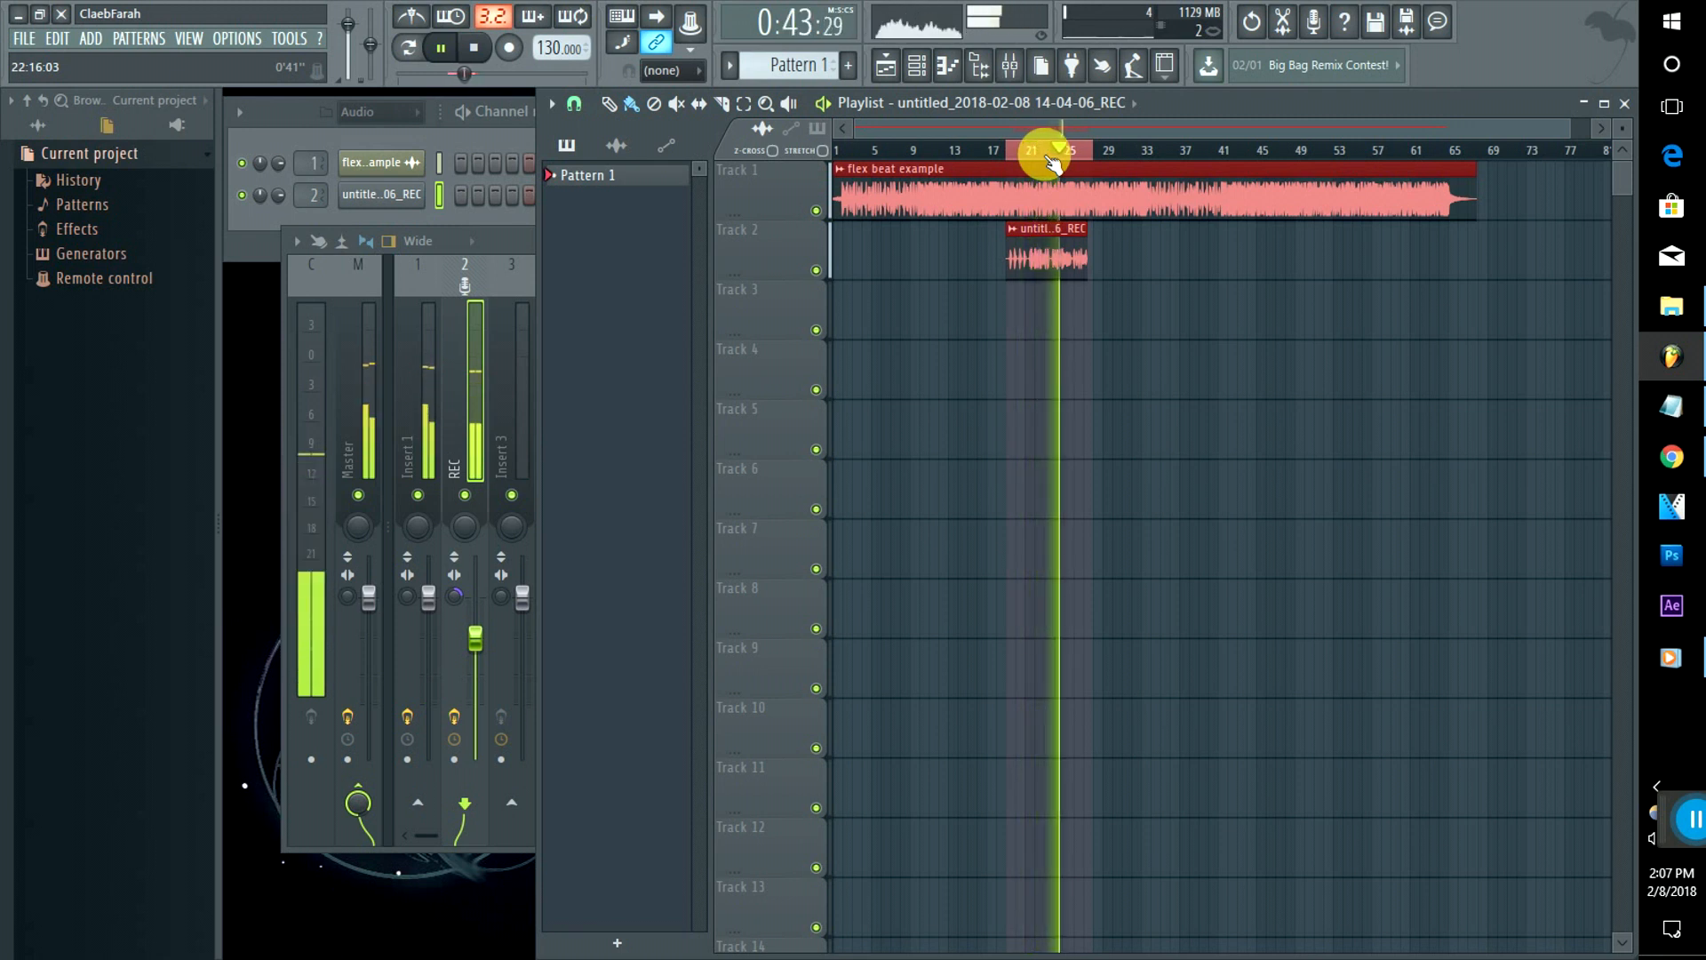
click(515, 240)
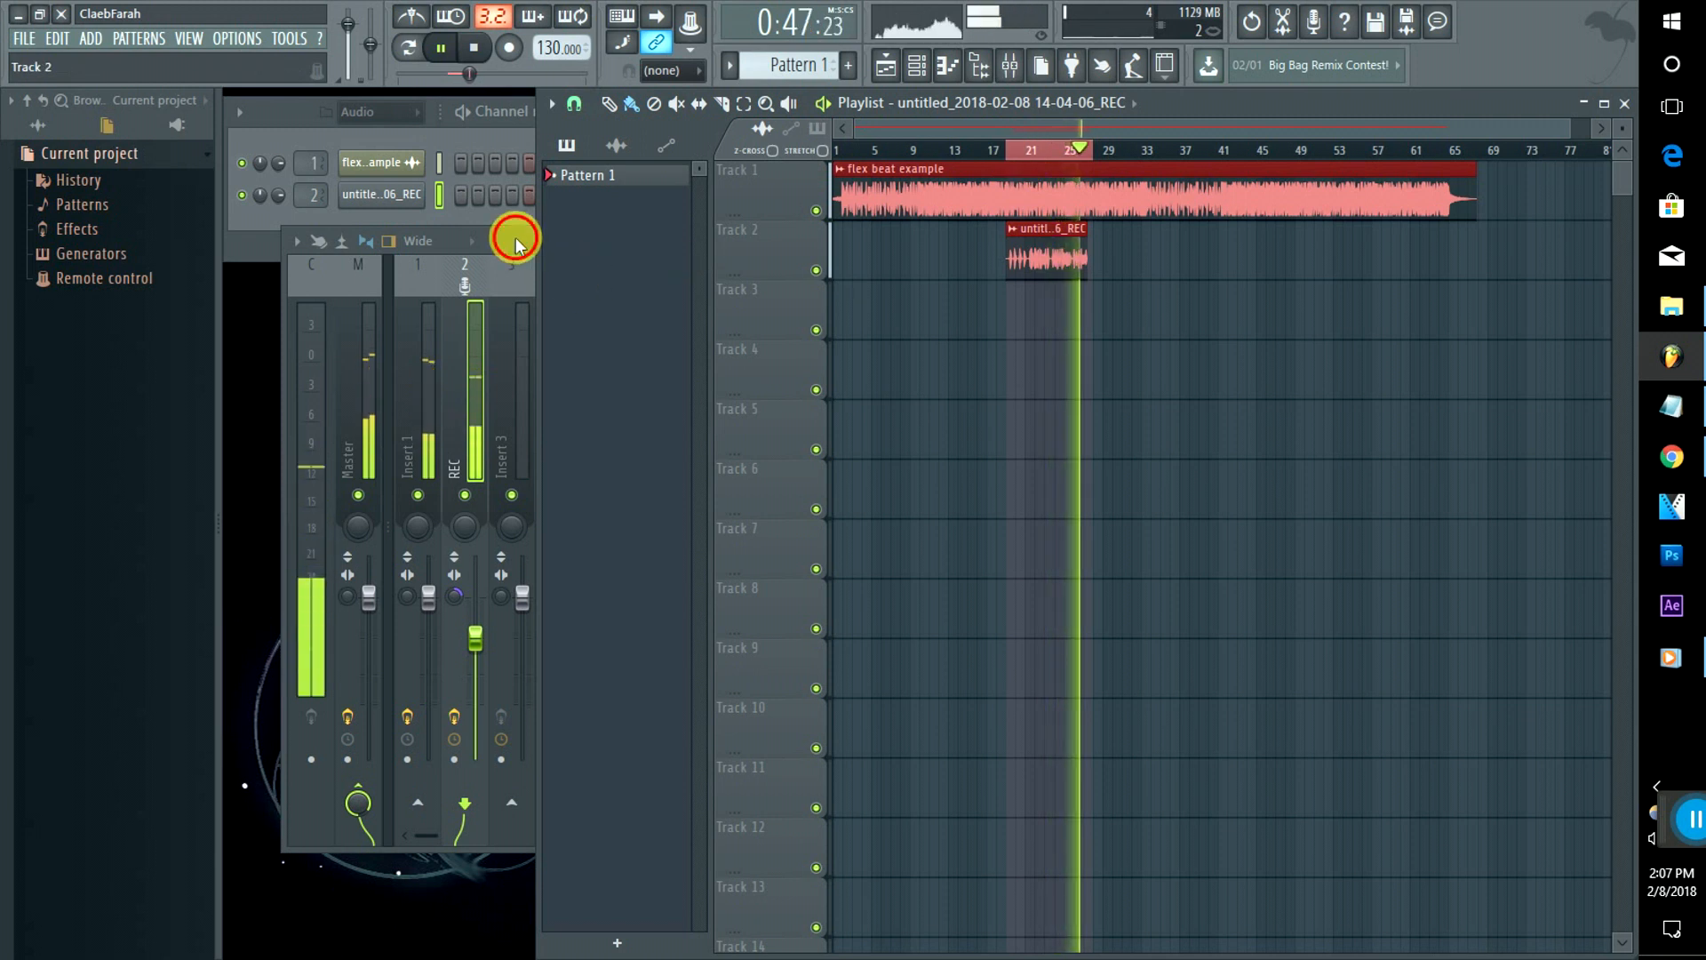
key(space)
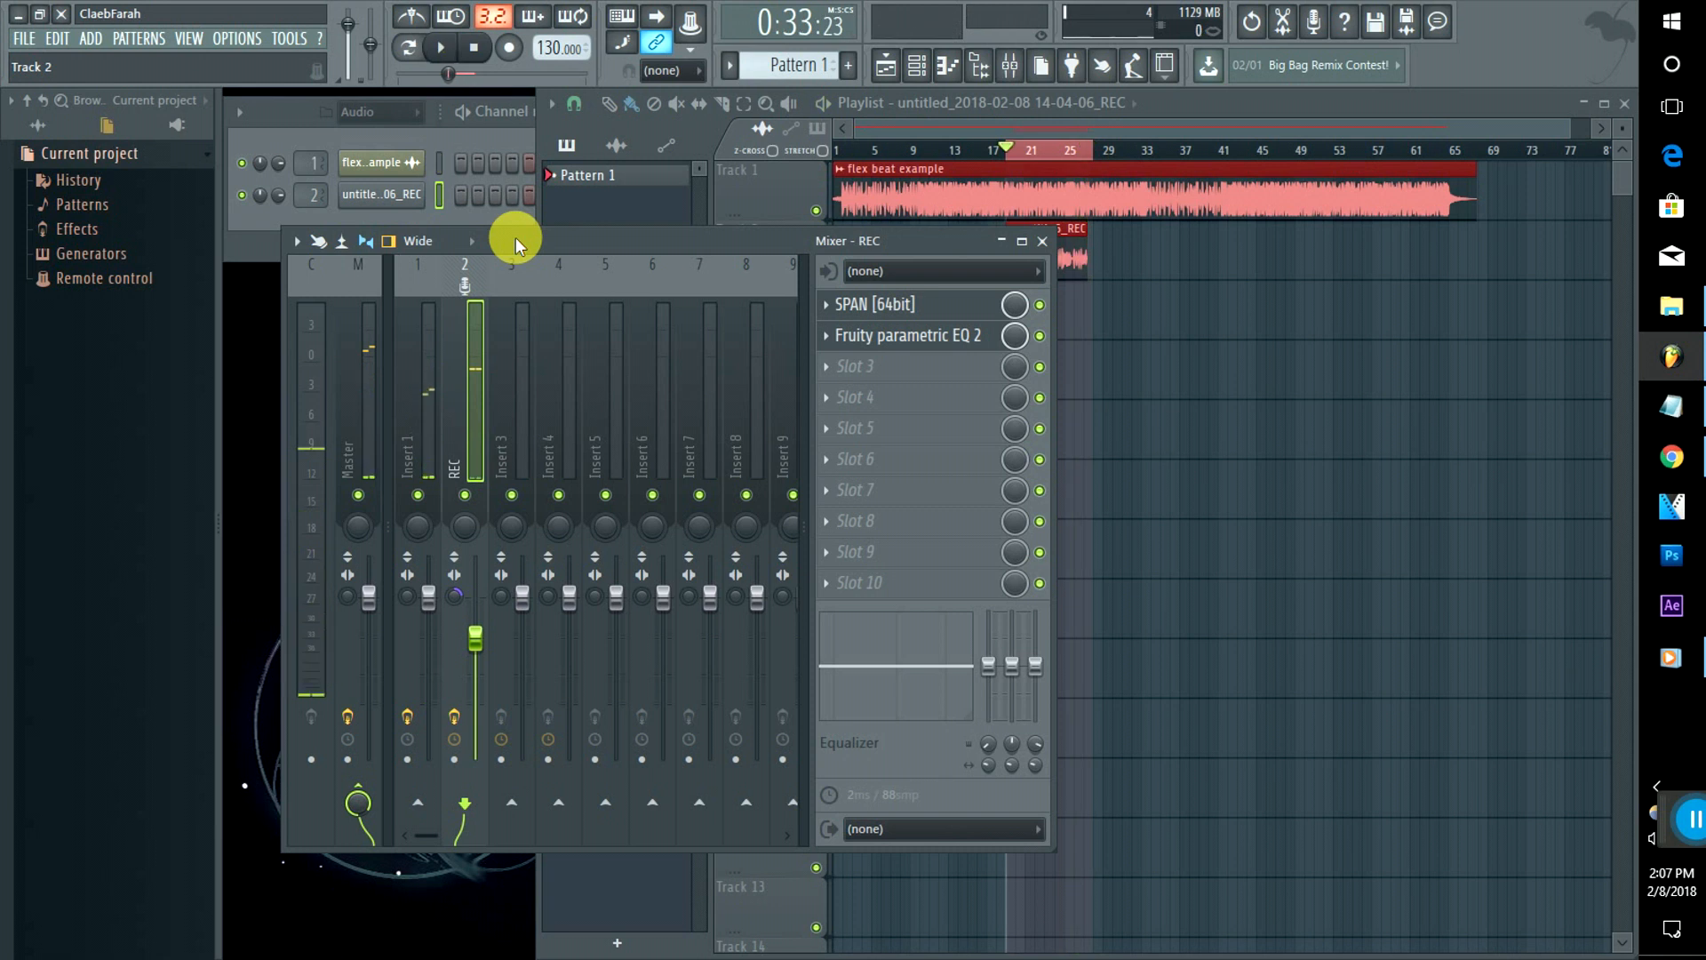
Step: Load Fruity Limiter into slot 3 of the REC track and start playback
click(823, 364)
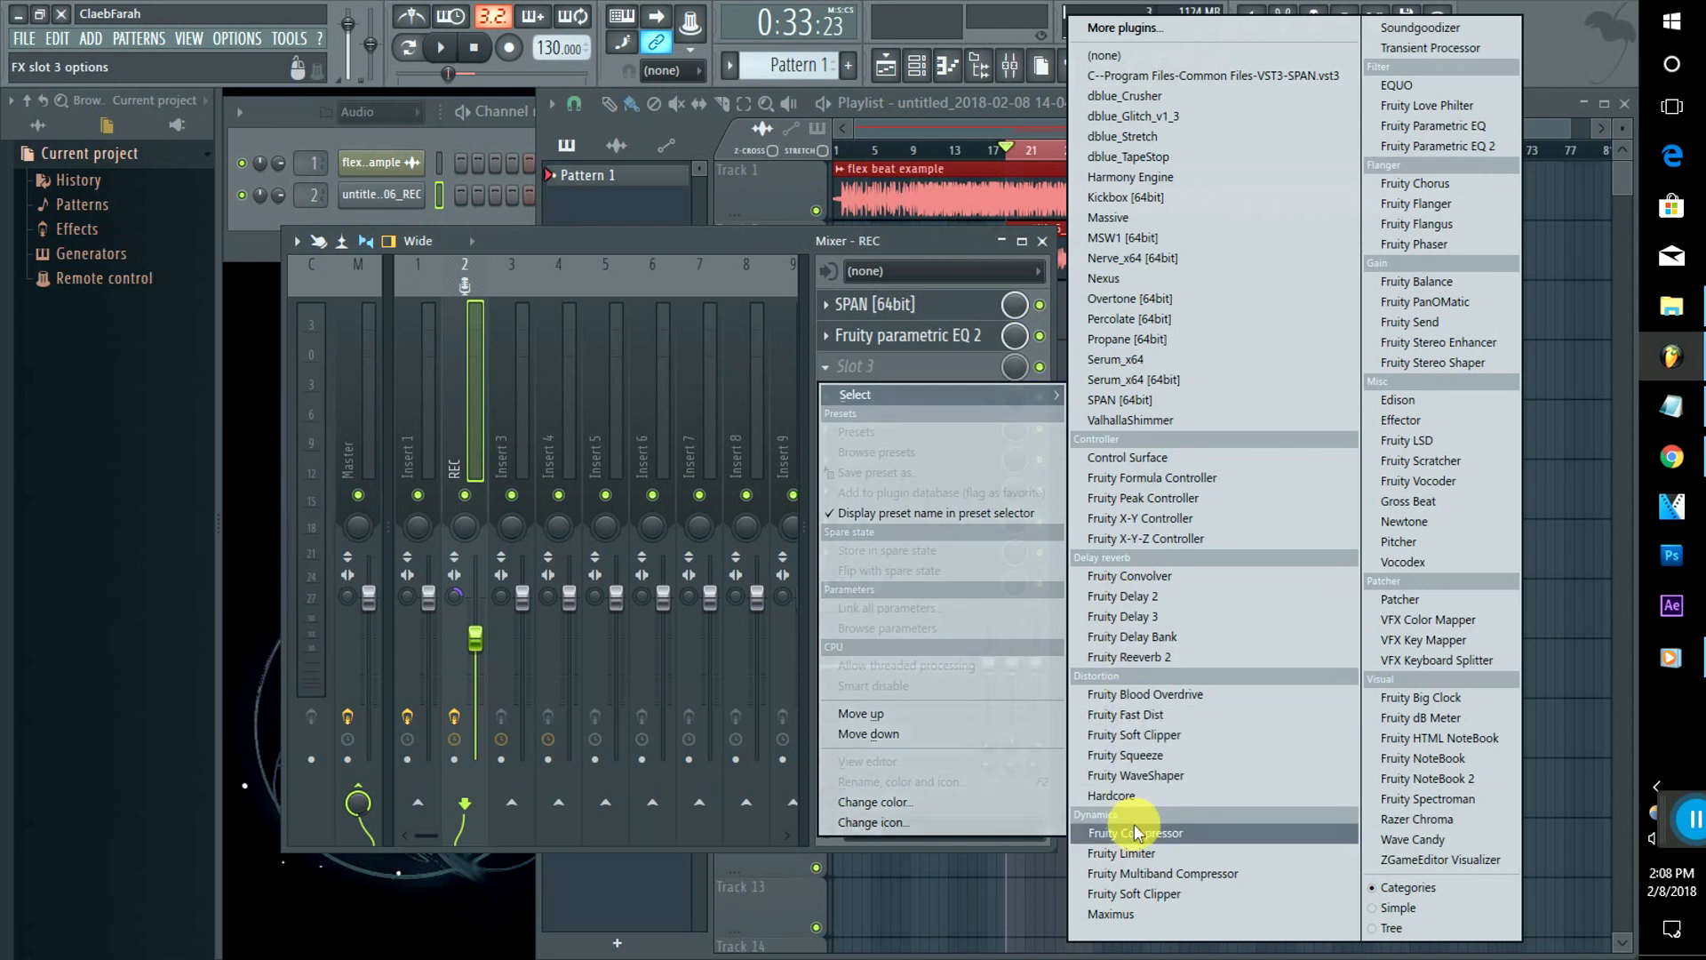
click(1123, 852)
key(space)
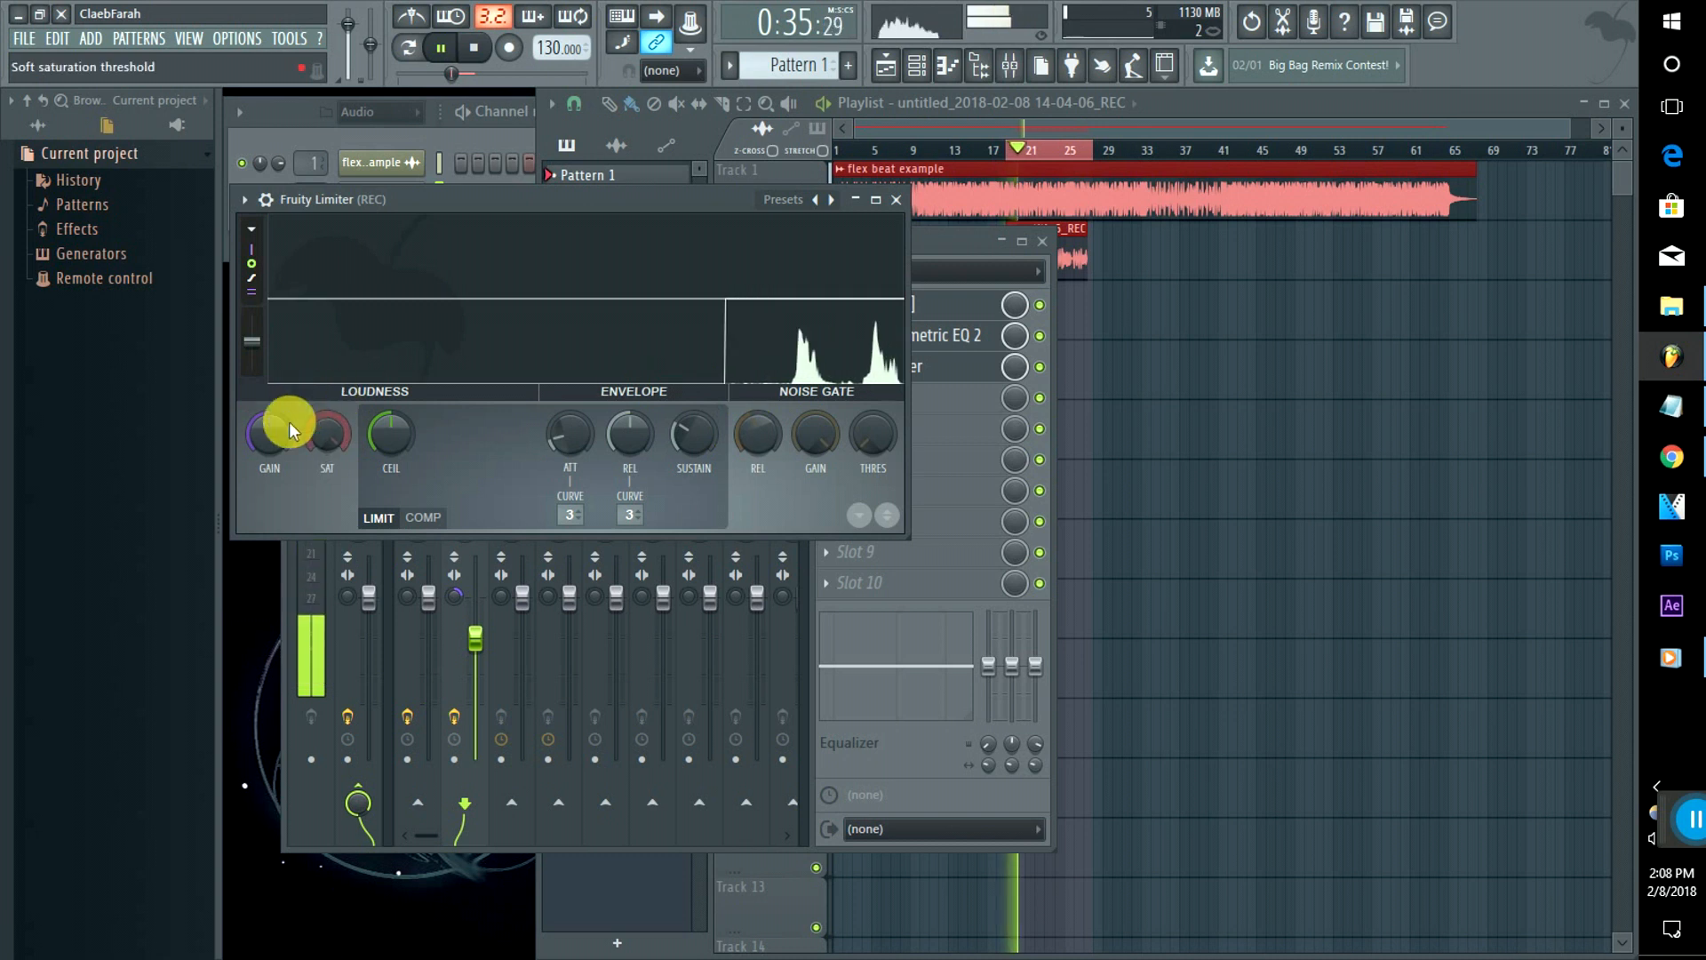
Step: Raise the gain and lower the ceiling to -8.1 dB in the REC track's Fruity Limiter, and return to the mixer
mouse_move(279, 428)
mouse_down()
mouse_move(280, 410)
mouse_move(273, 448)
mouse_up()
drag(386, 432, 386, 407)
drag(272, 434, 272, 458)
drag(386, 443, 385, 480)
drag(270, 441, 270, 409)
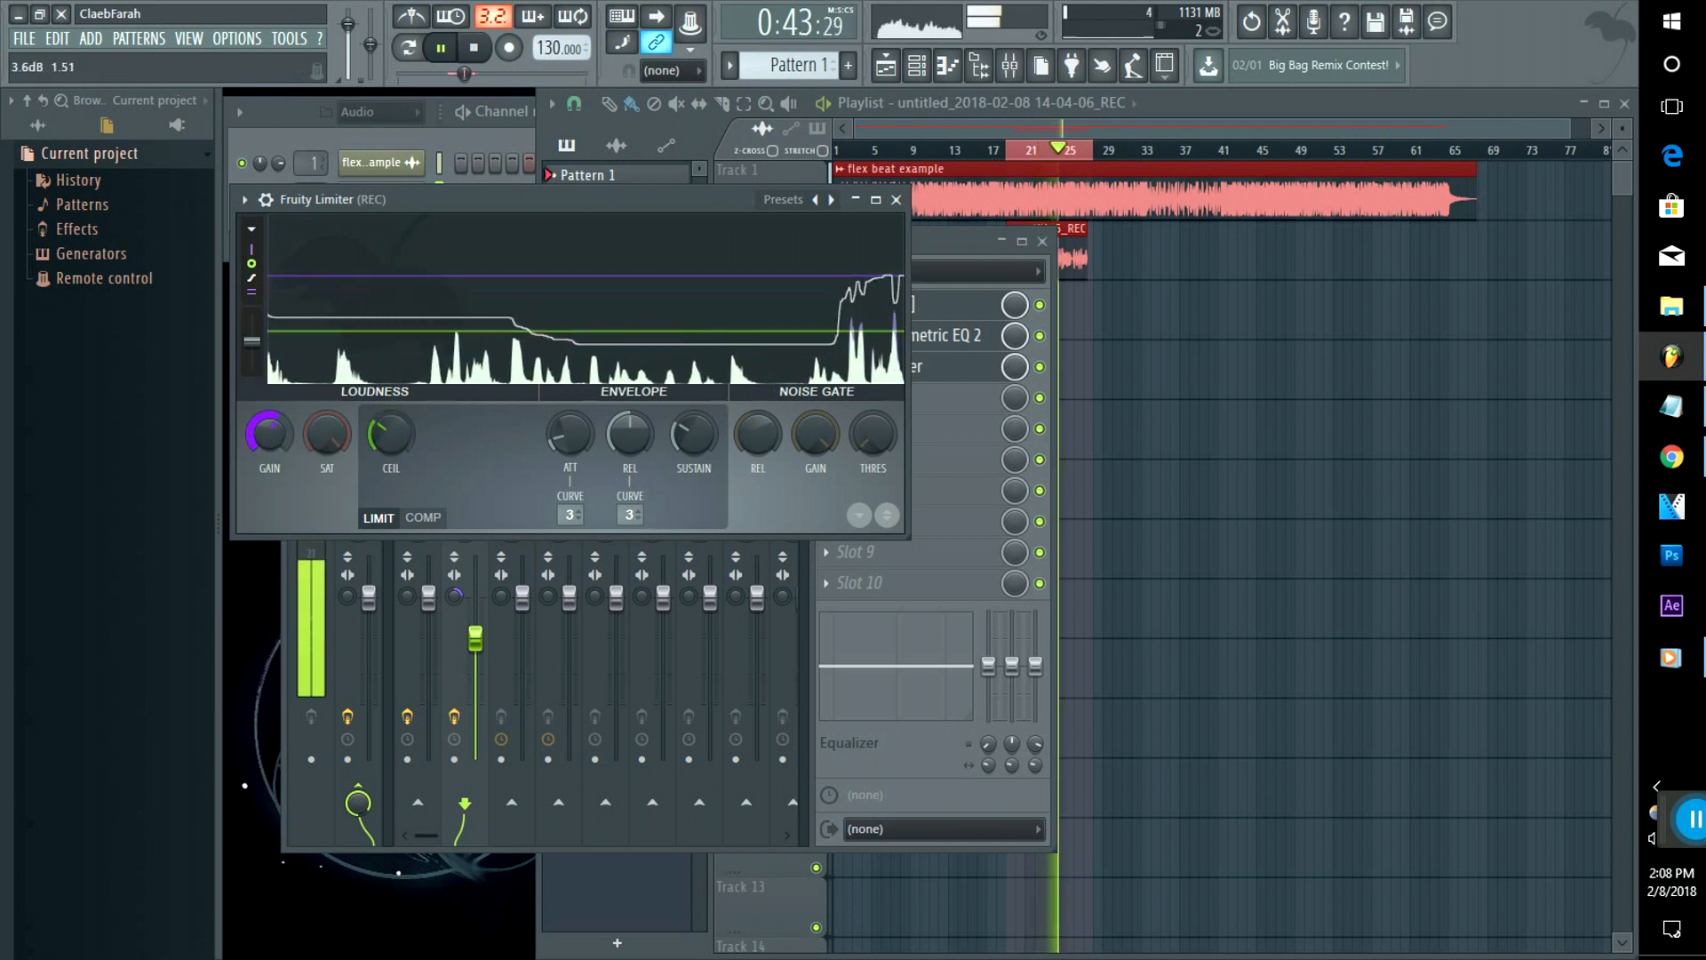
drag(388, 411, 388, 420)
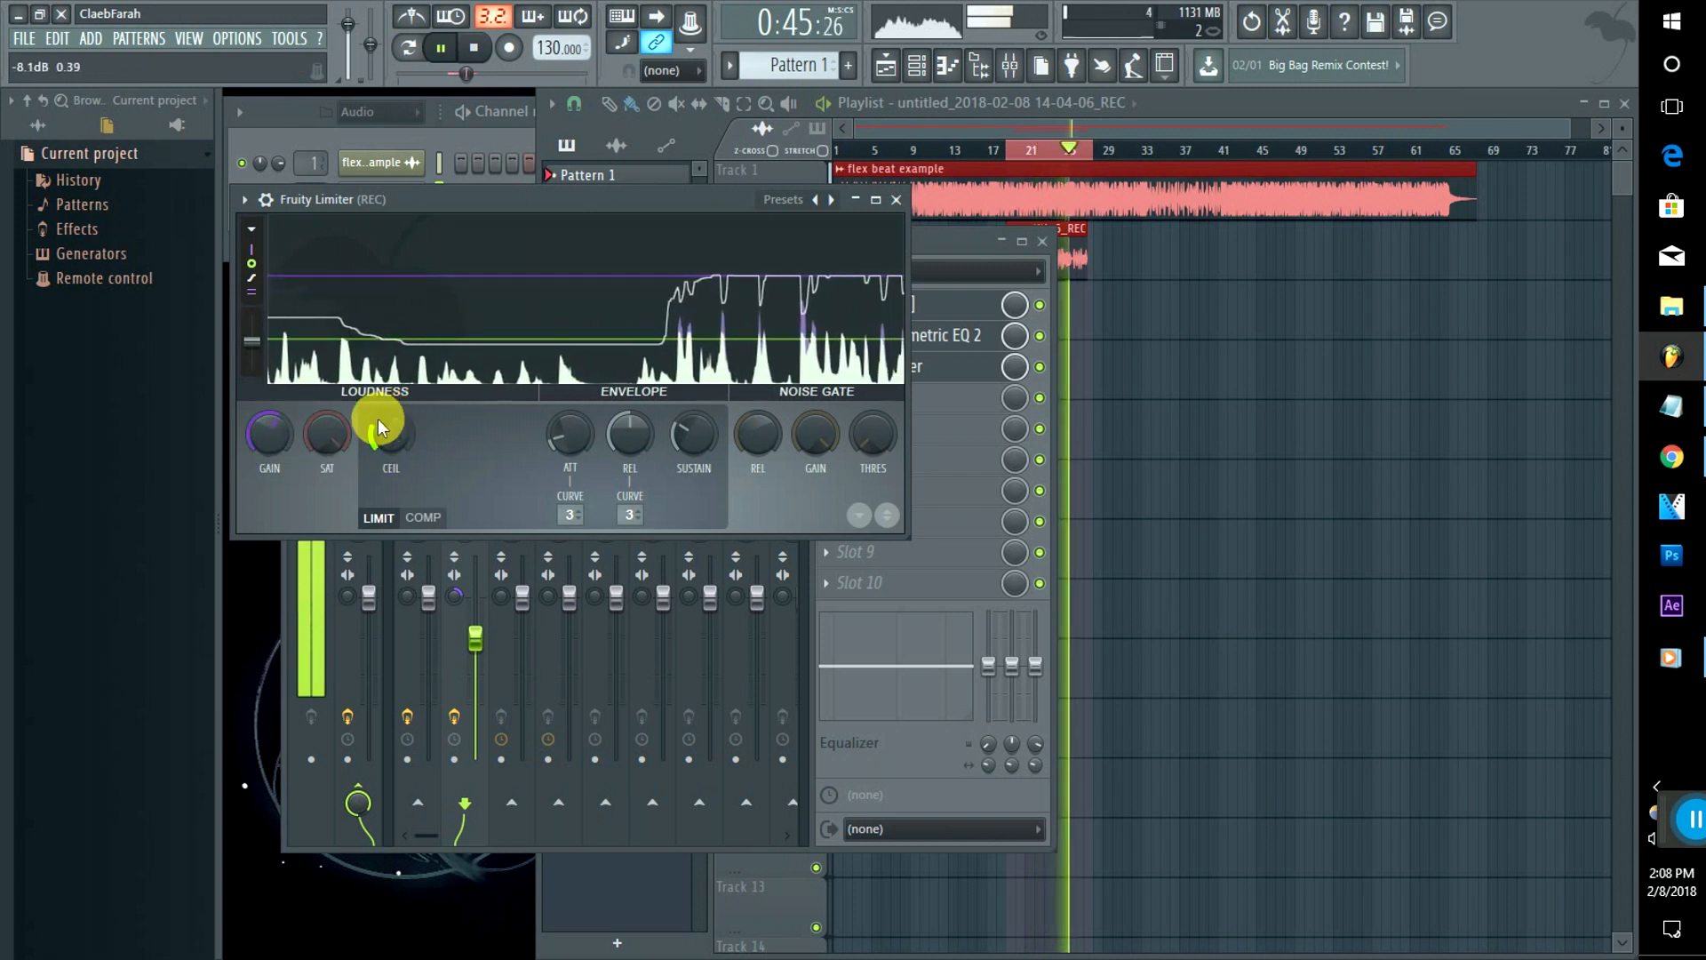
drag(270, 434, 270, 429)
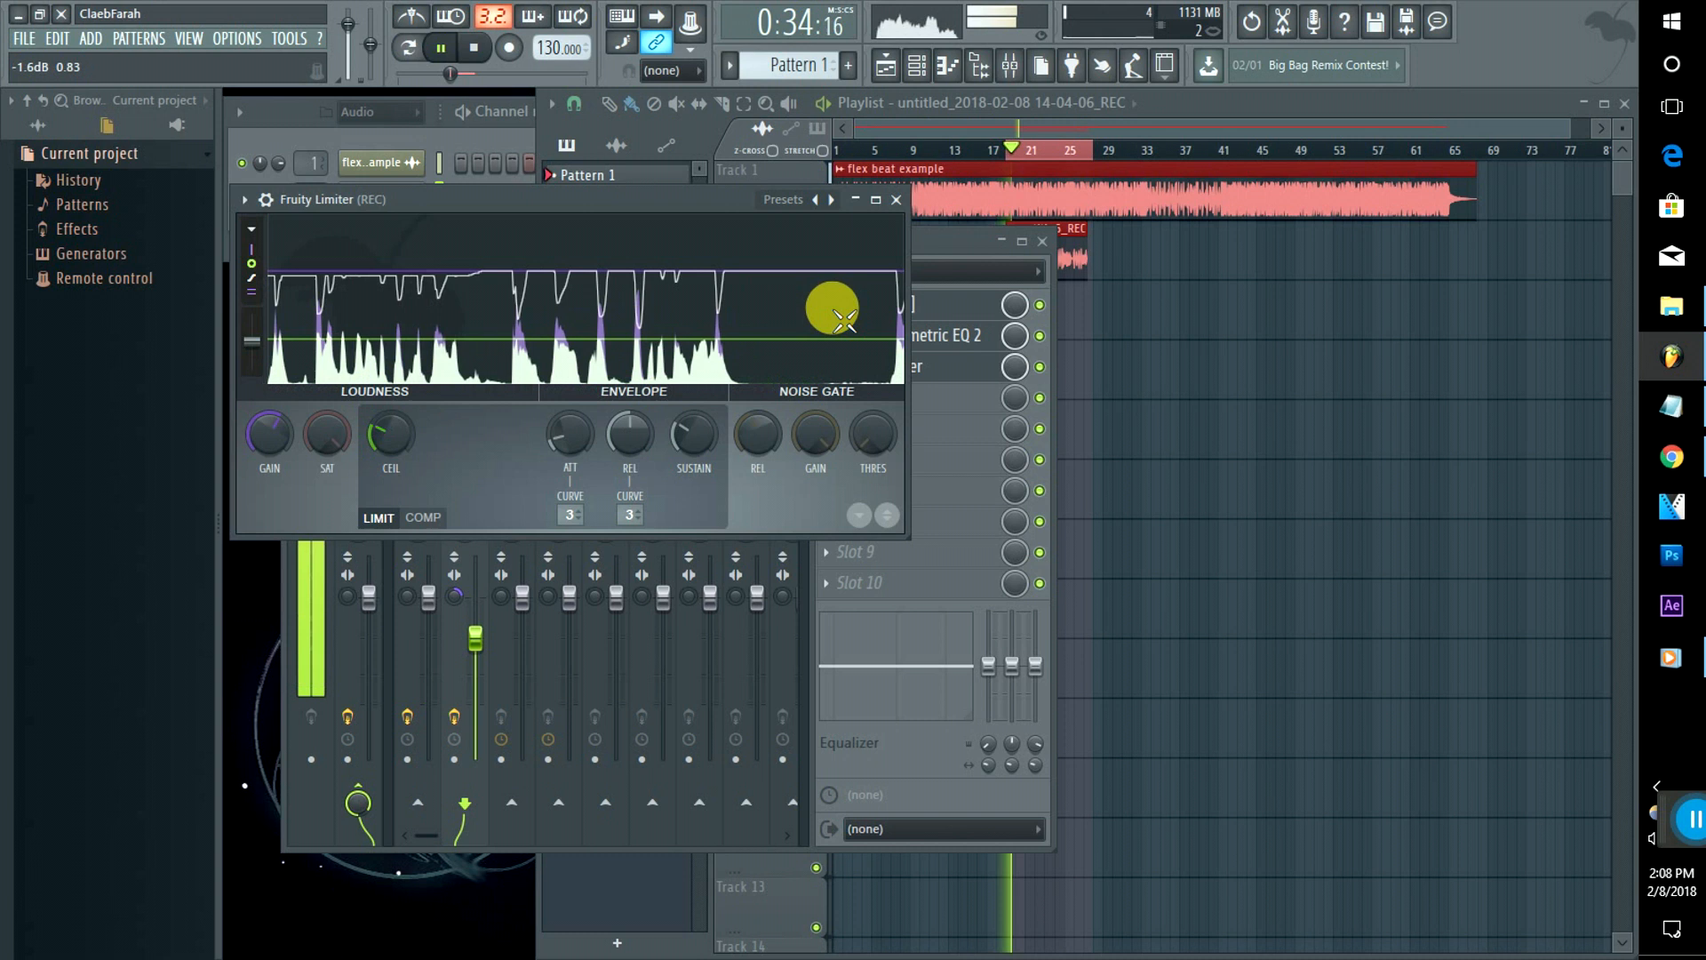
click(940, 238)
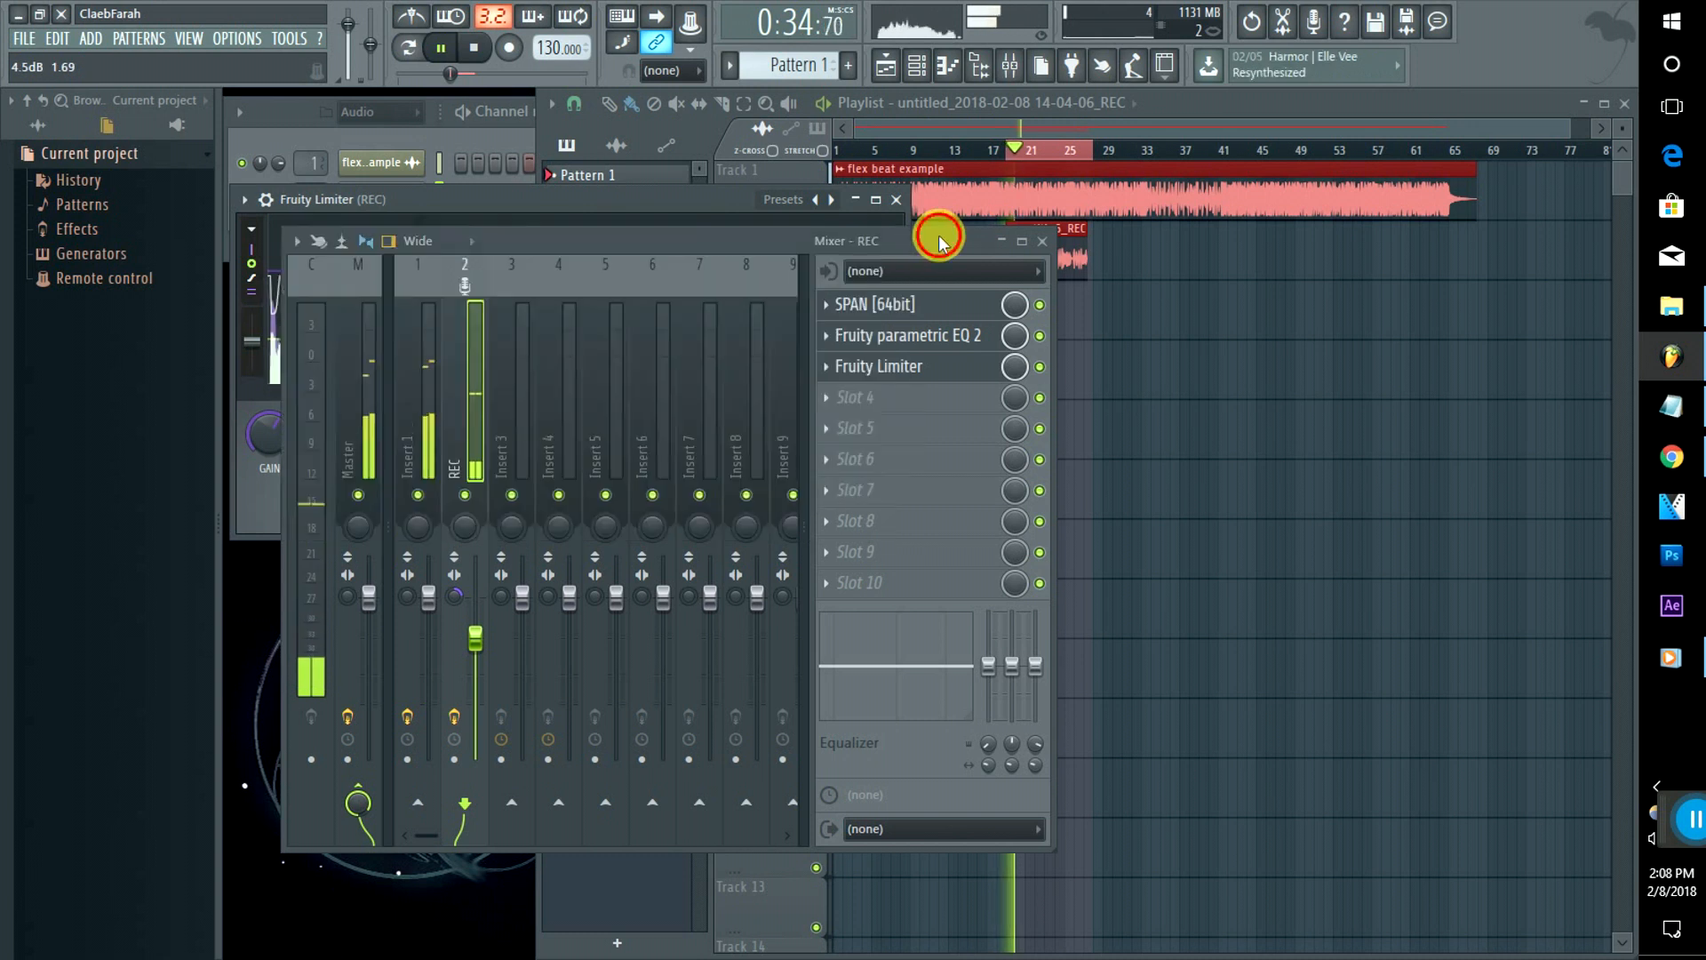
Step: Load Fruity Reeverb 2 into slot 4 of the REC track and lower its wet level
click(840, 398)
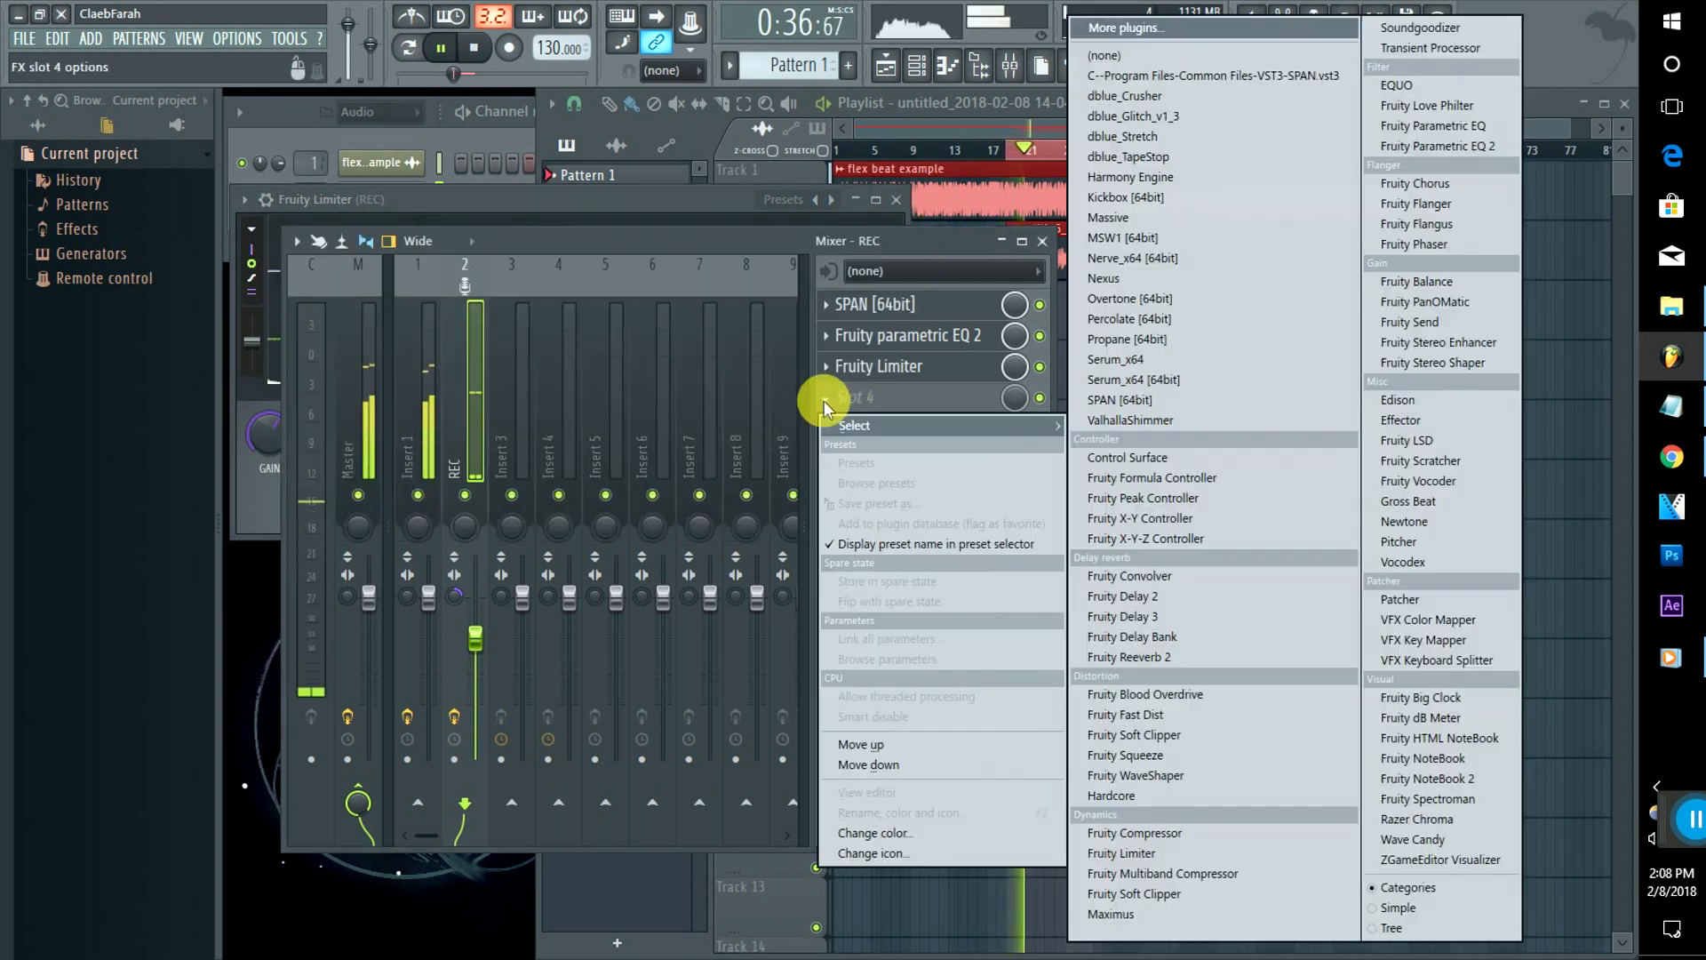
click(1127, 656)
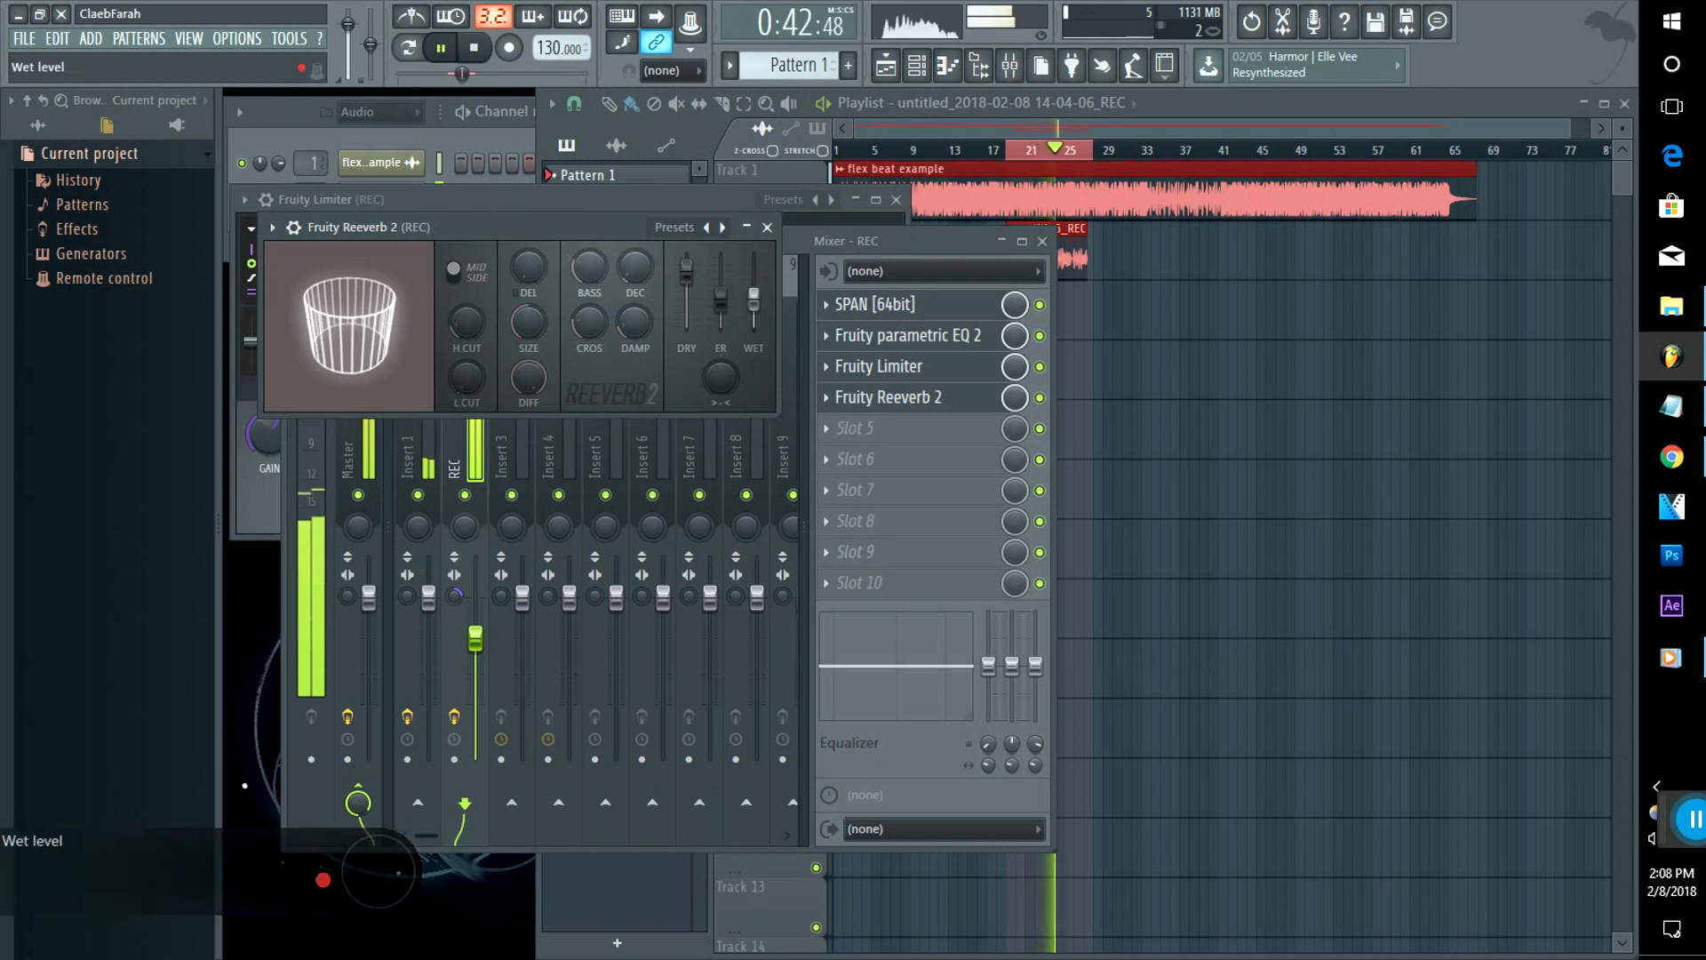
drag(753, 297, 754, 314)
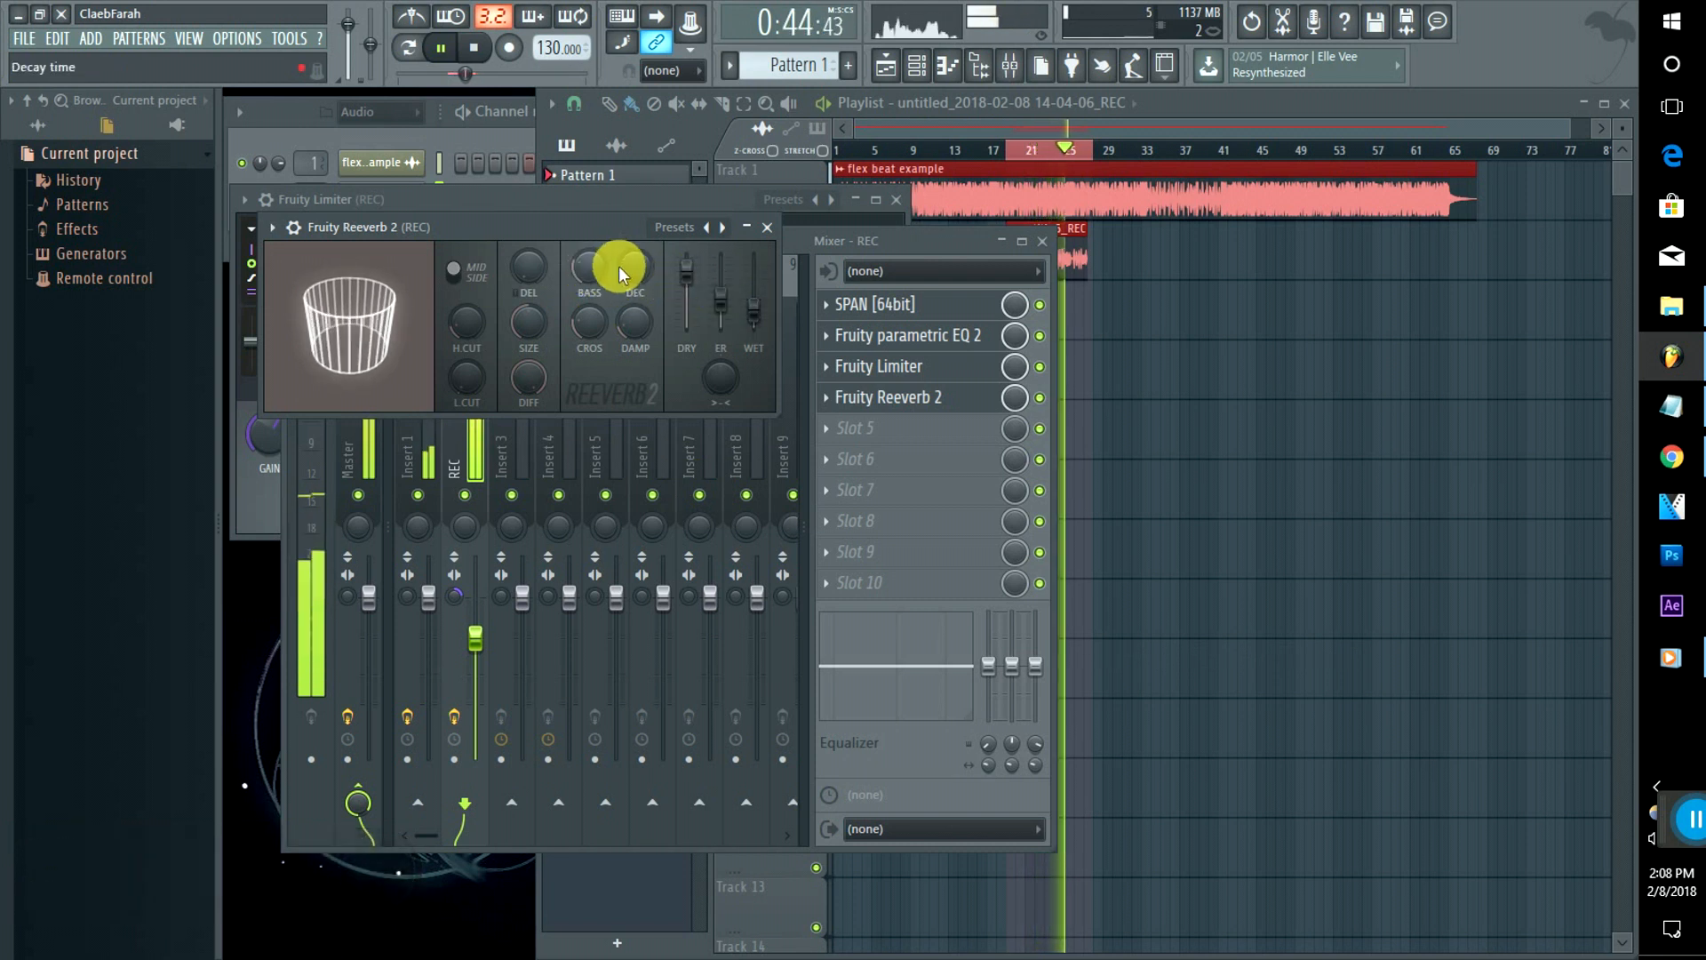
Step: Adjust the decay time, room size, bass multiplier and cutoffs of the REC track's Reeverb 2, and stop playback
drag(629, 270, 629, 286)
drag(537, 329, 536, 338)
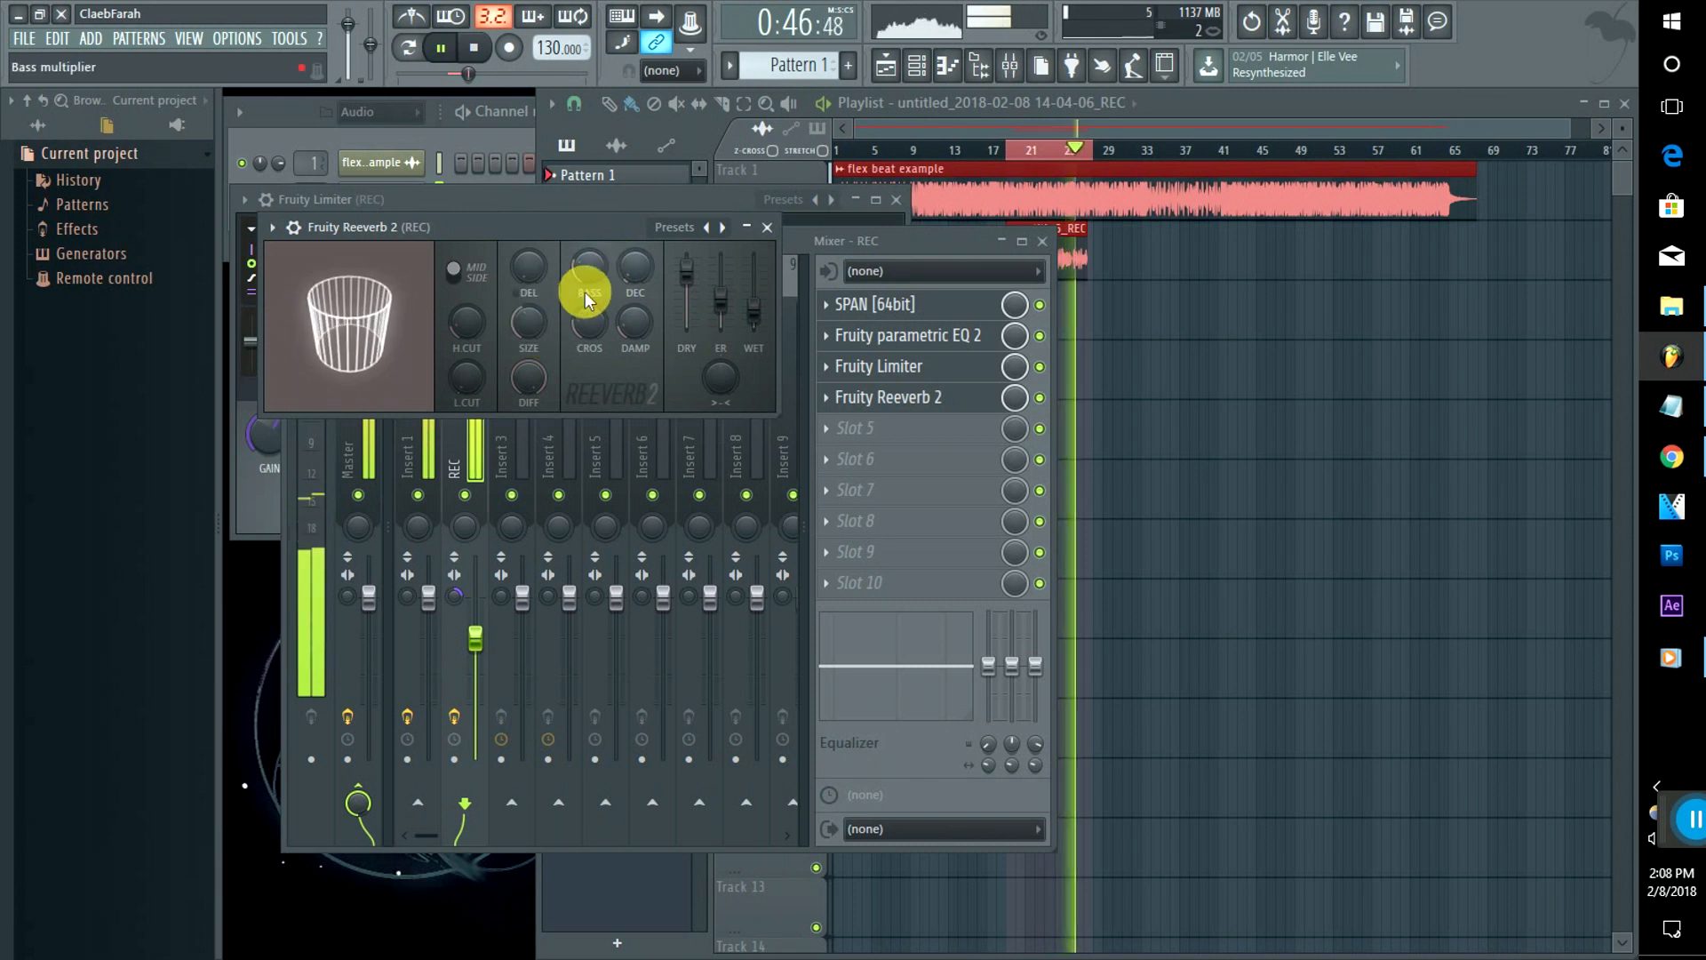
drag(585, 270, 585, 286)
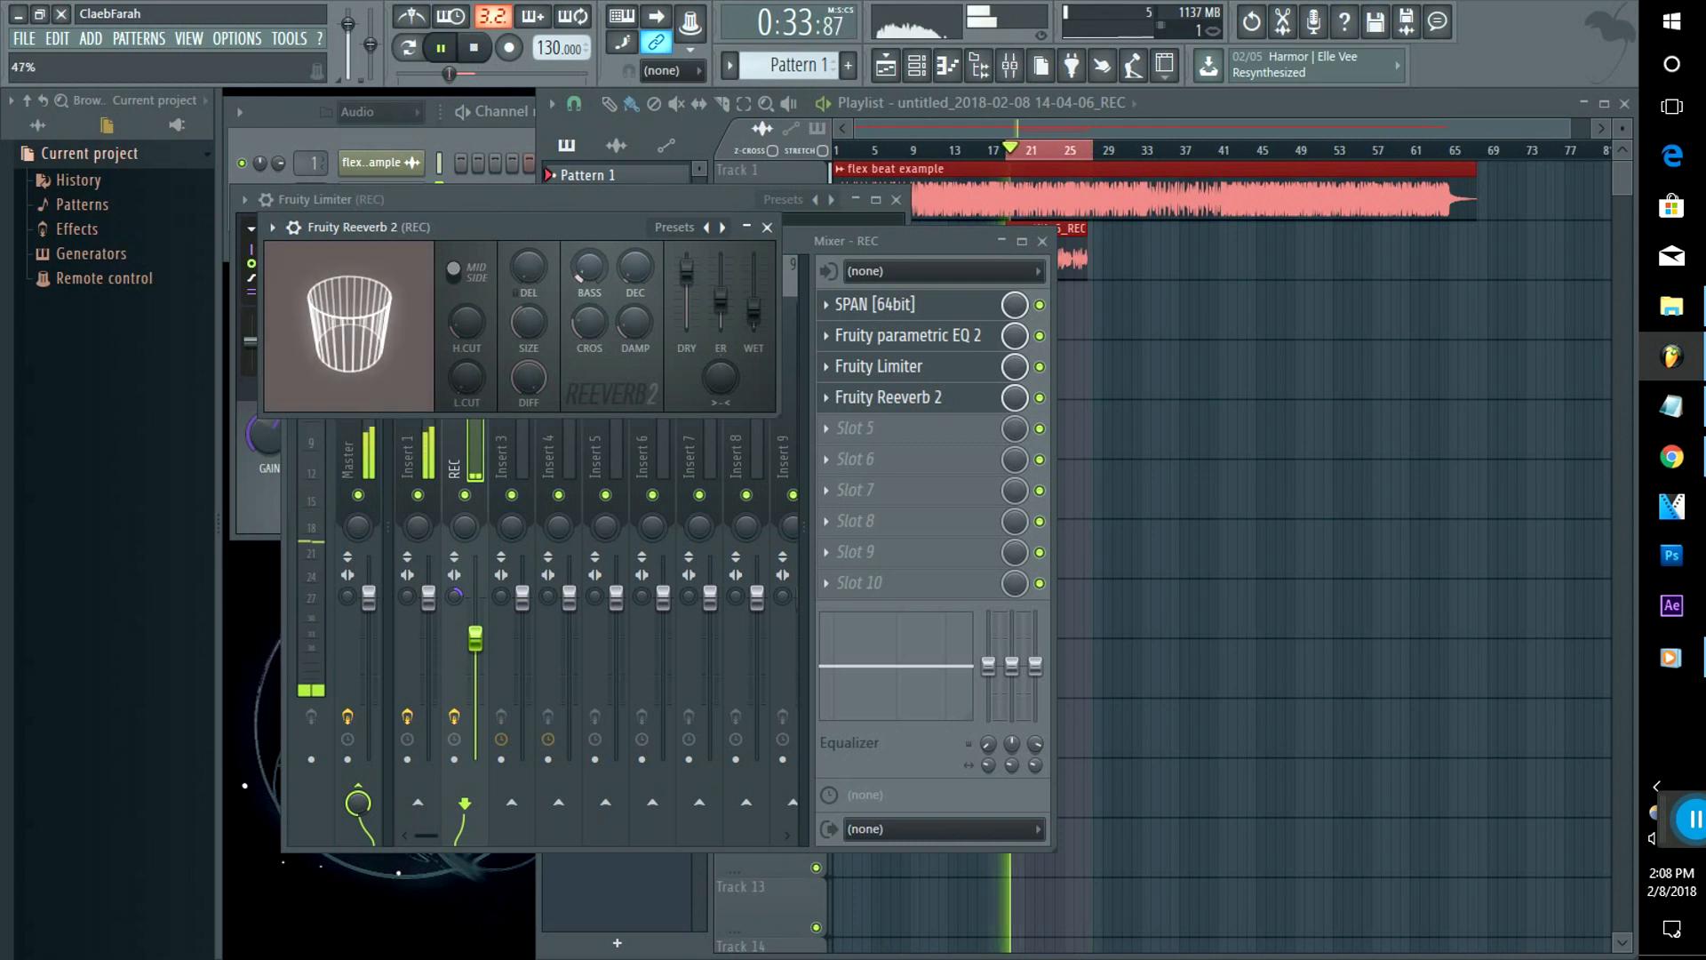
mouse_move(467, 378)
mouse_down()
mouse_move(468, 330)
mouse_move(468, 377)
mouse_up()
click(466, 324)
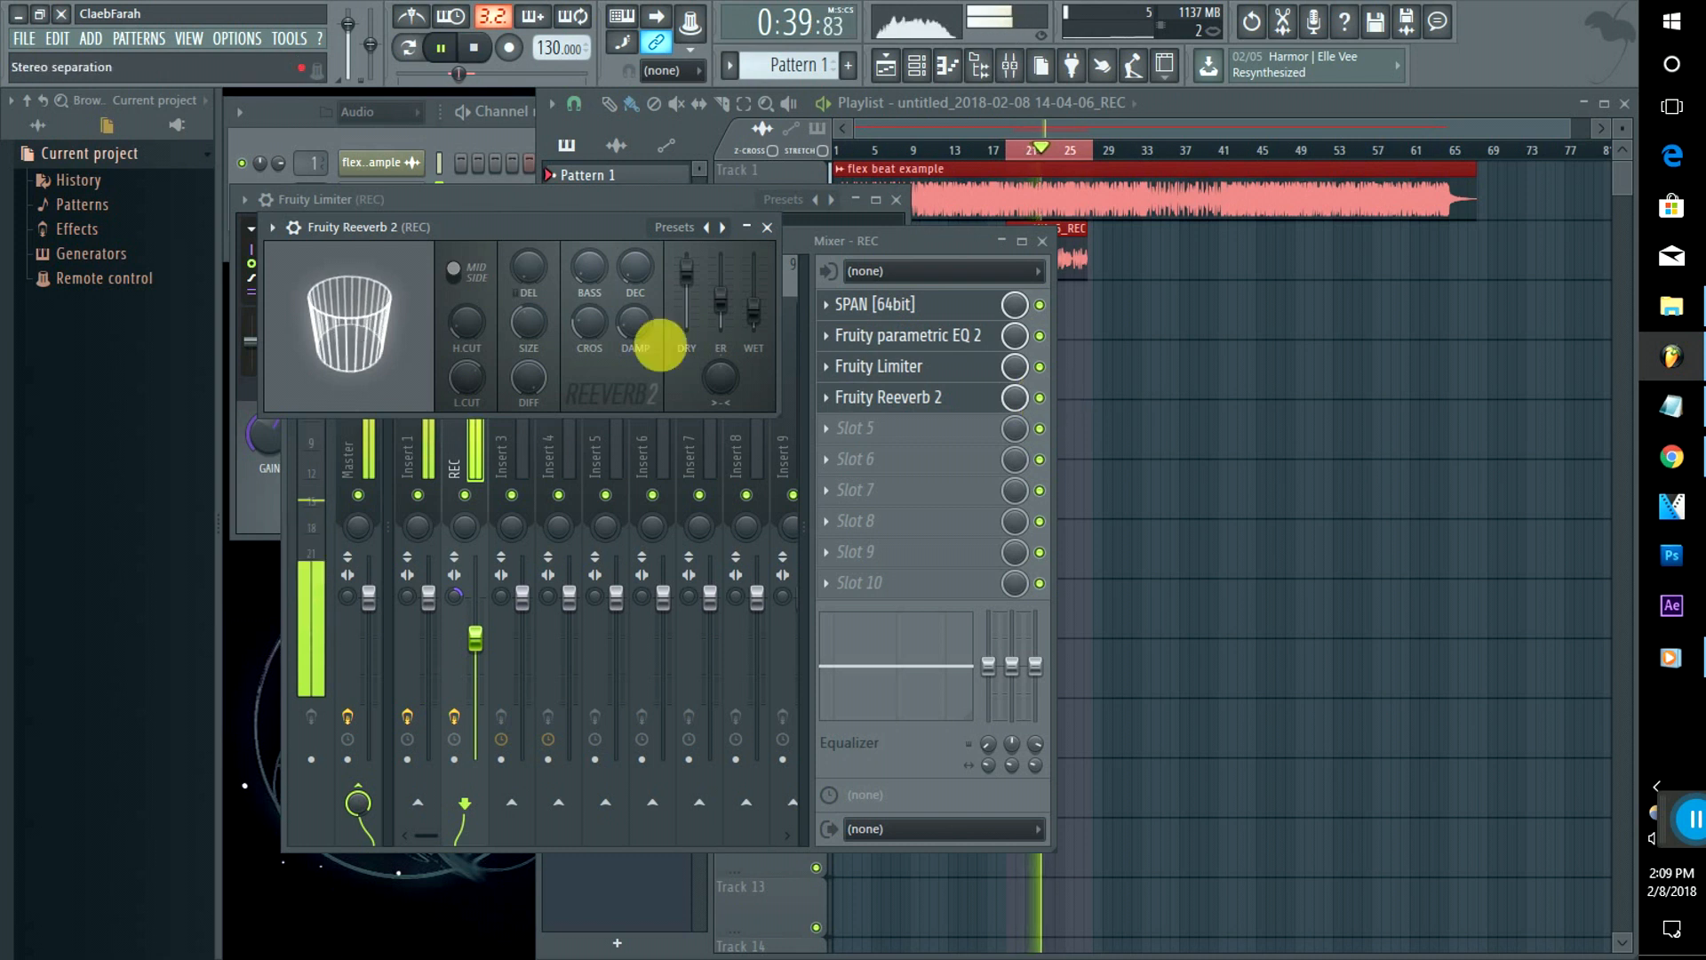
click(626, 268)
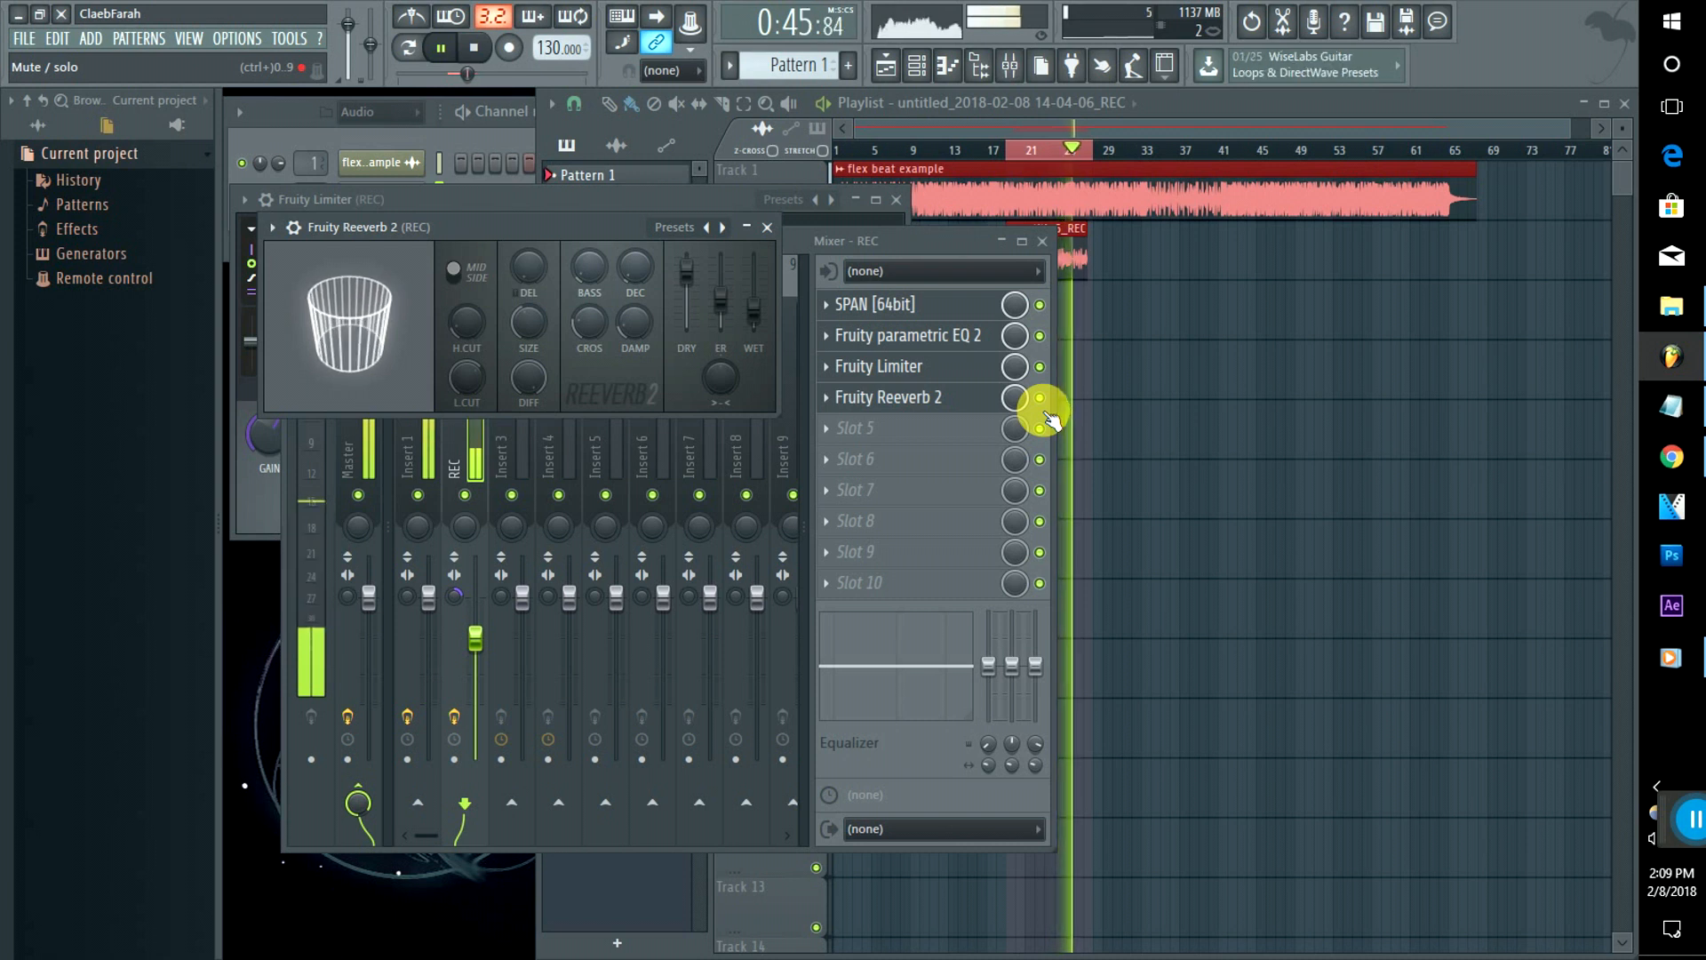
key(space)
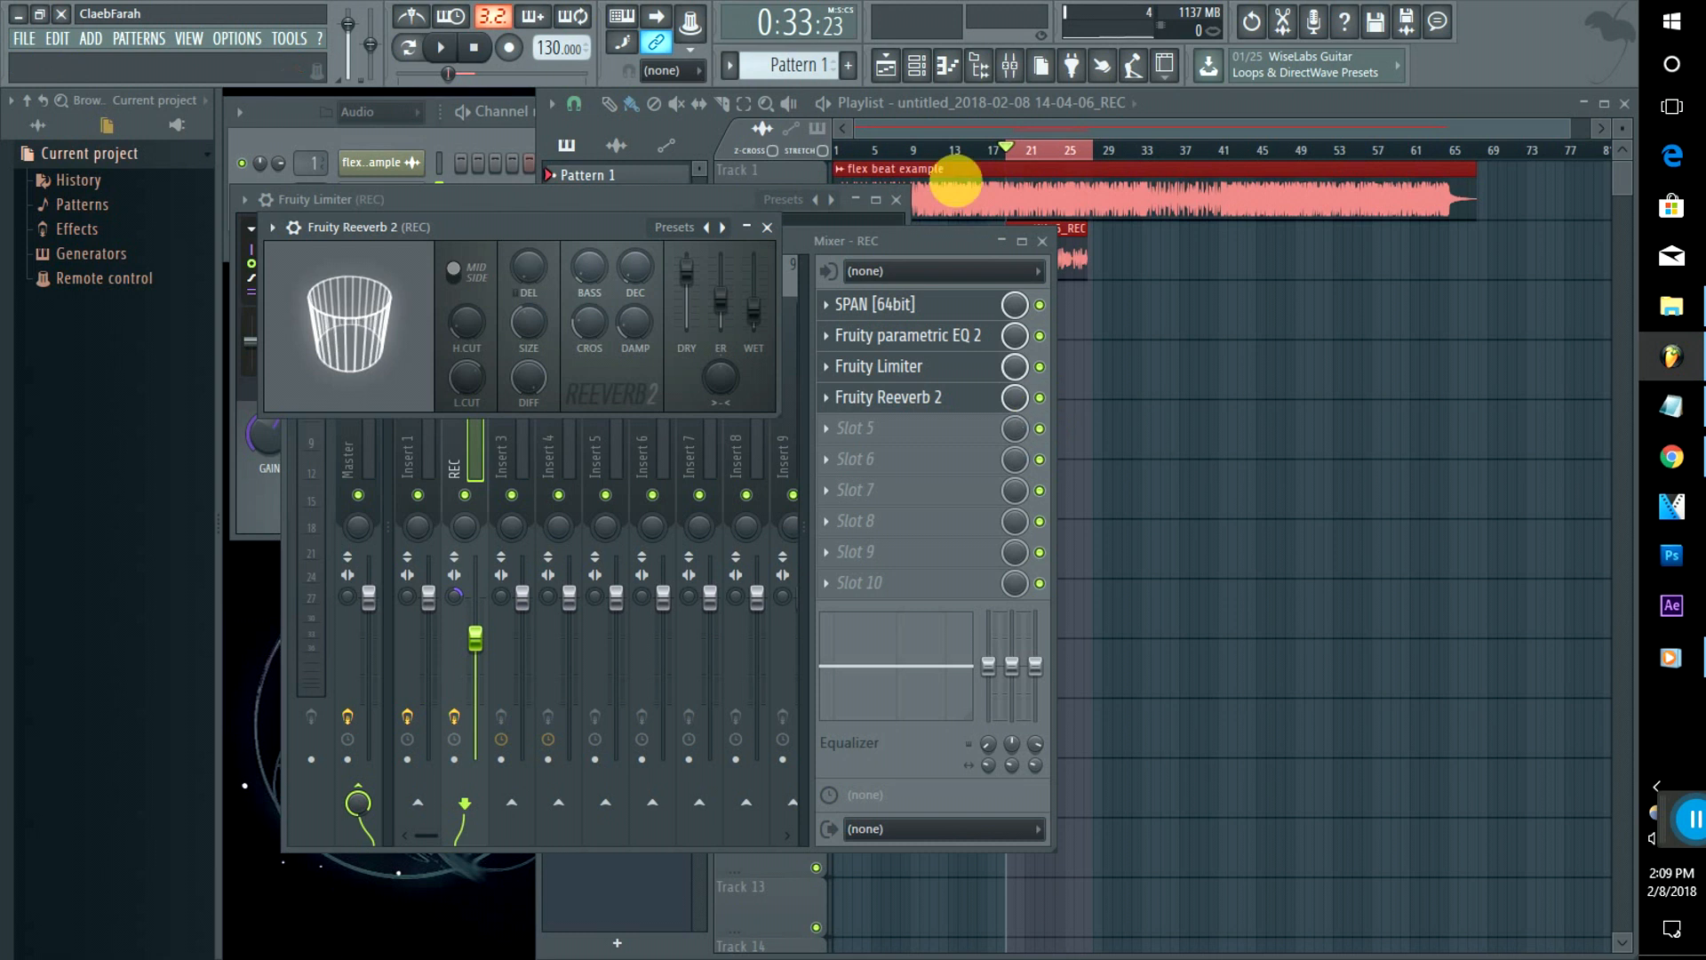
Step: Open Maximus on the flex beat example's mixer track, Insert 1, and set its high band level to -0.8 dB
double_click(952, 178)
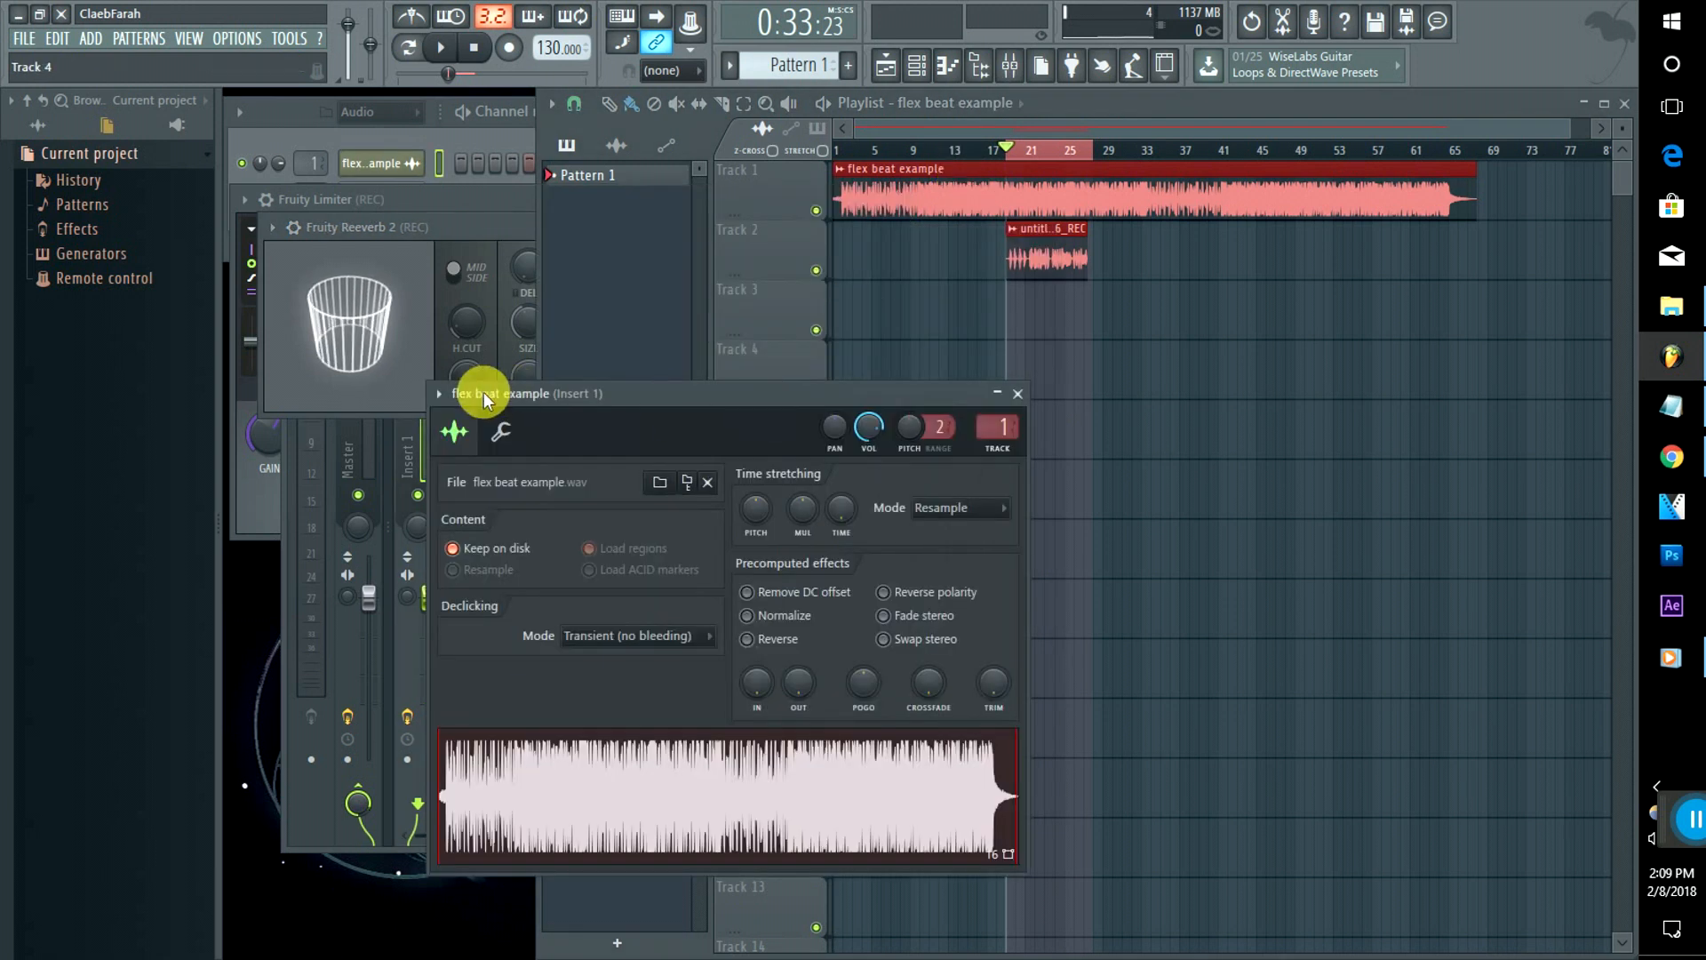
click(999, 427)
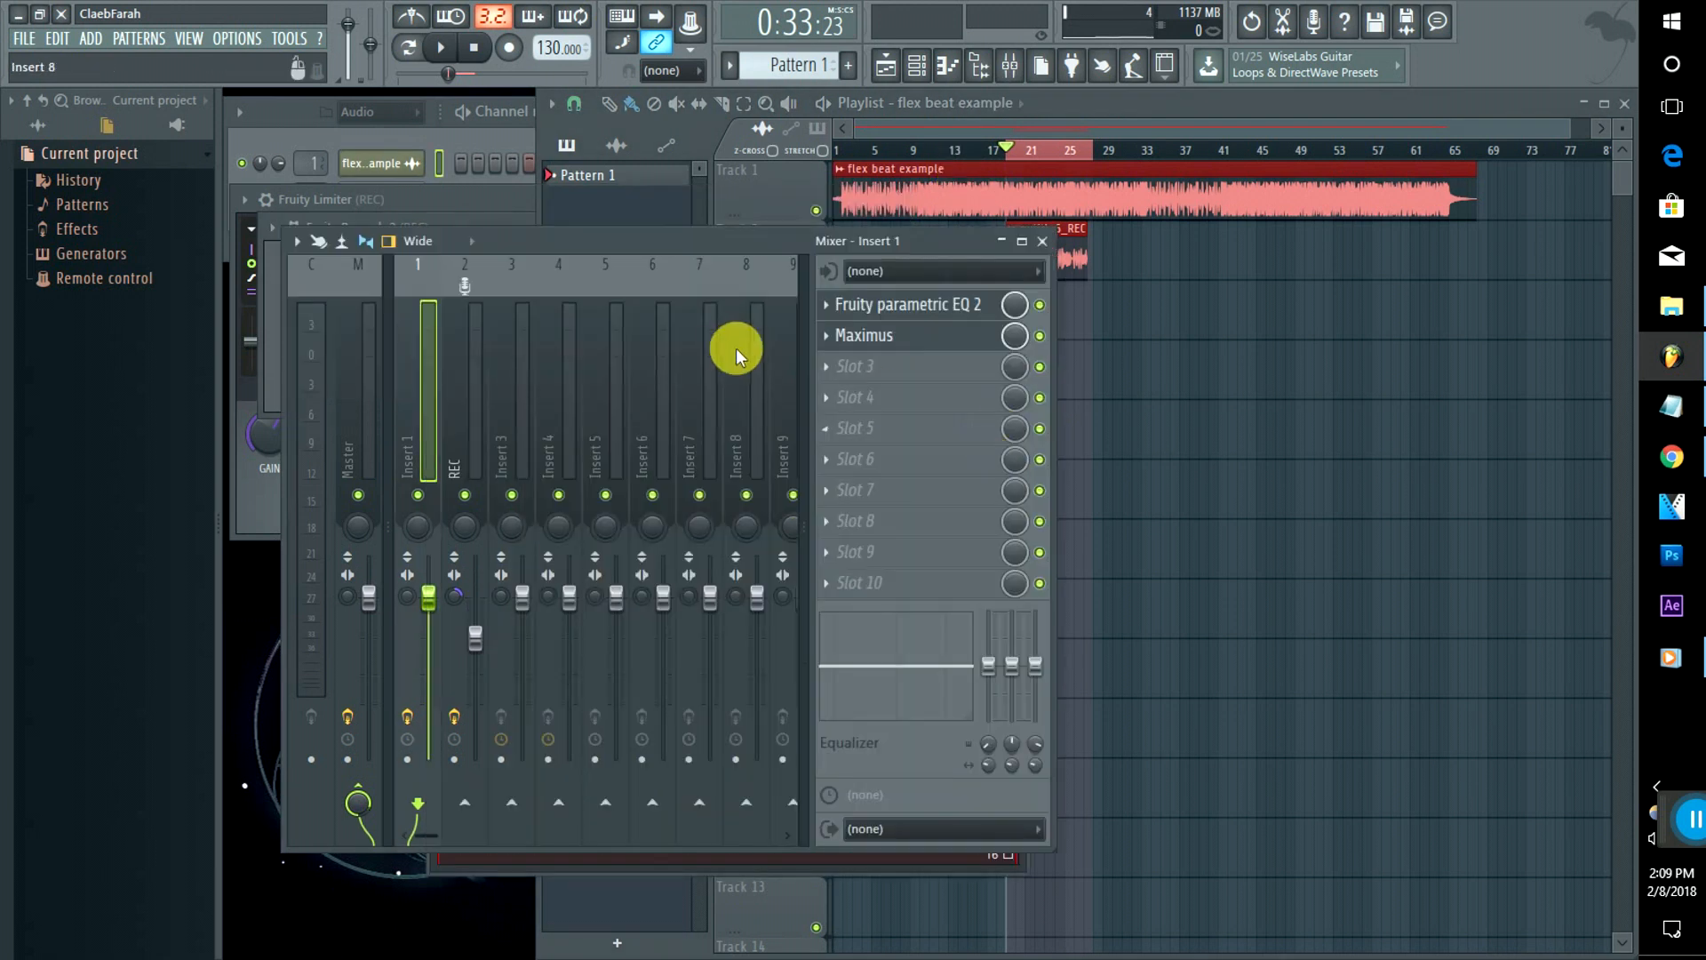
click(840, 316)
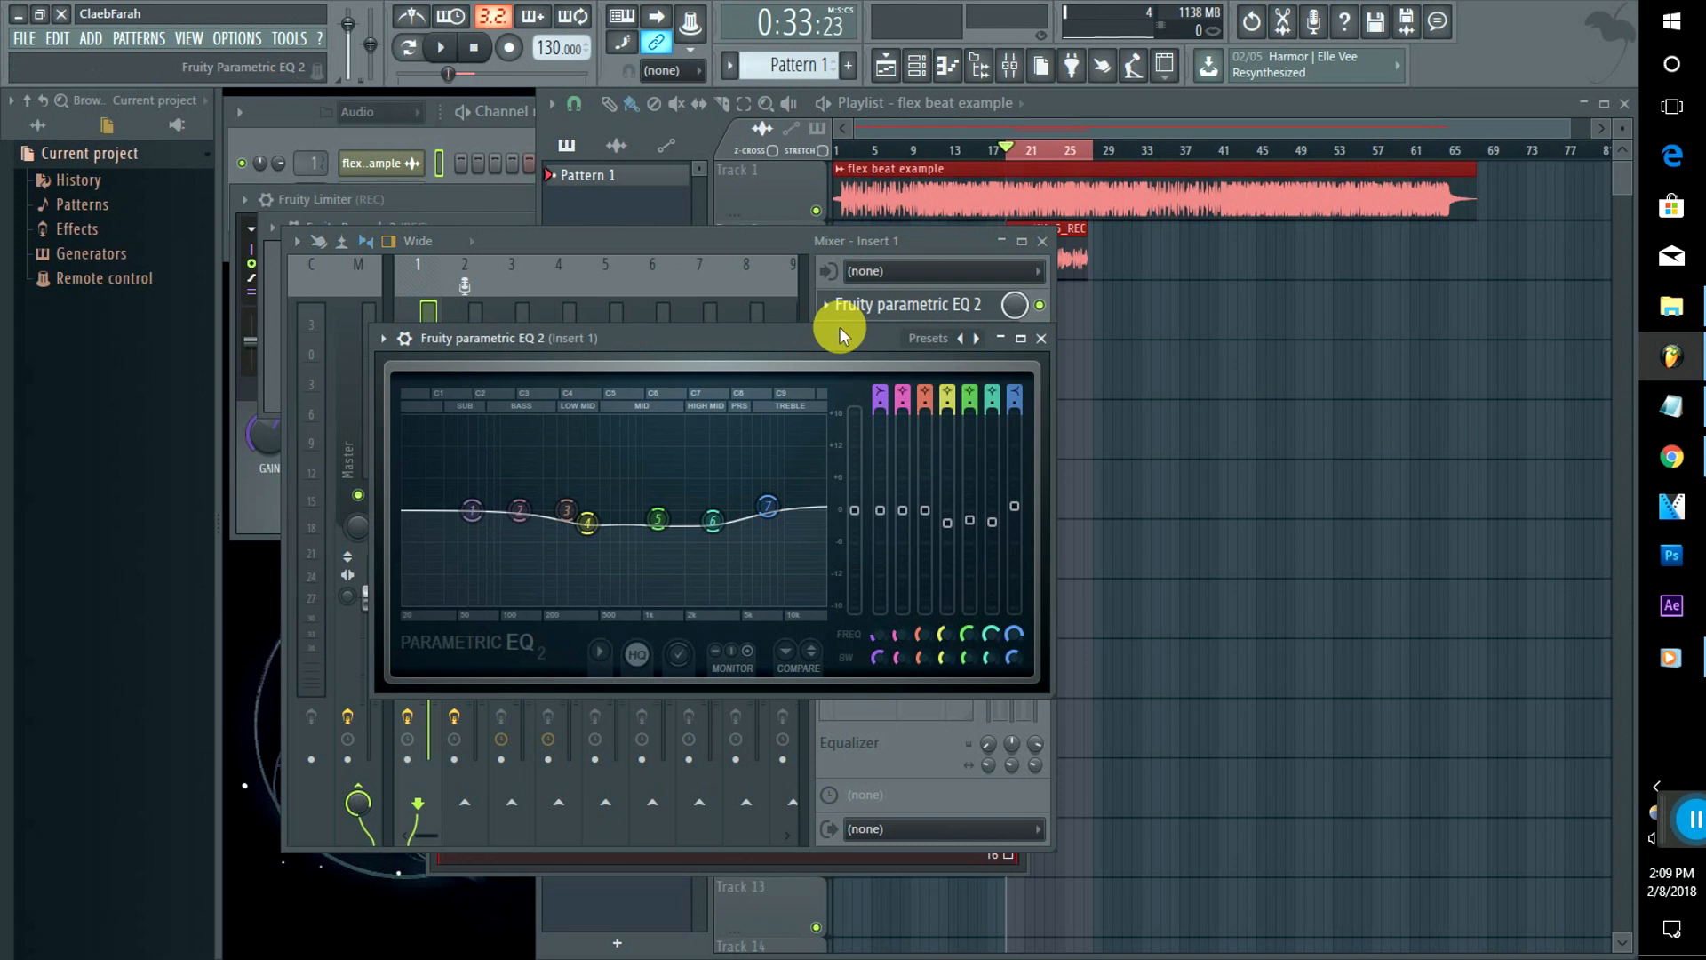
click(760, 242)
click(883, 337)
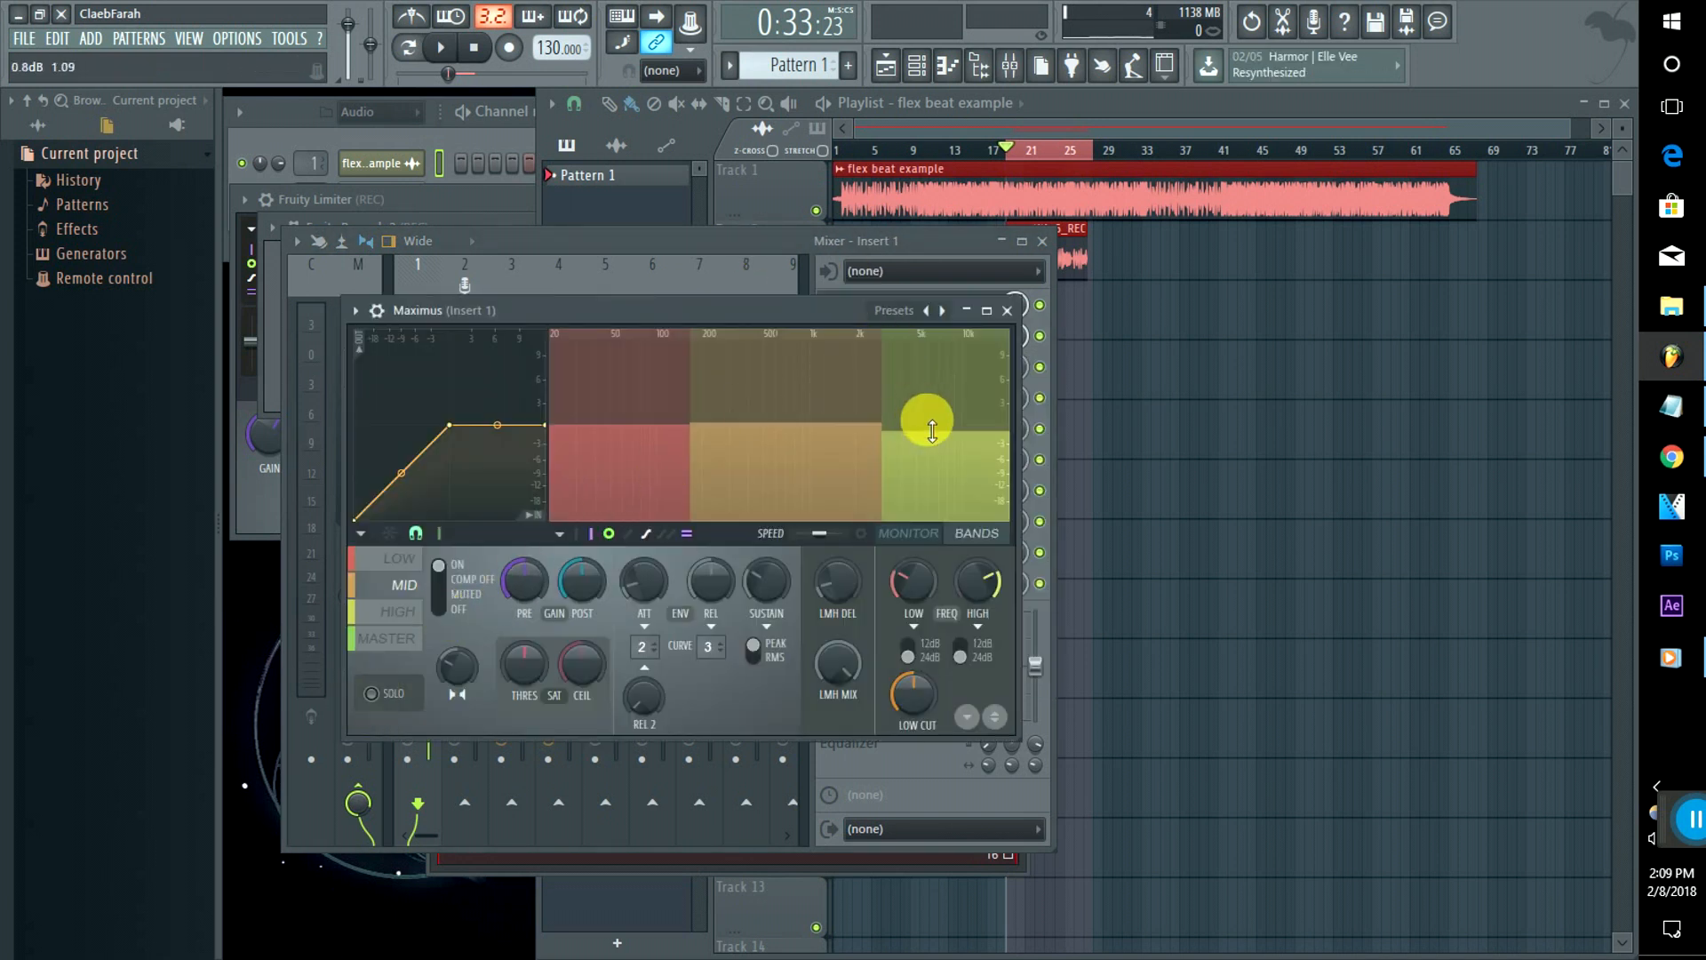
click(926, 427)
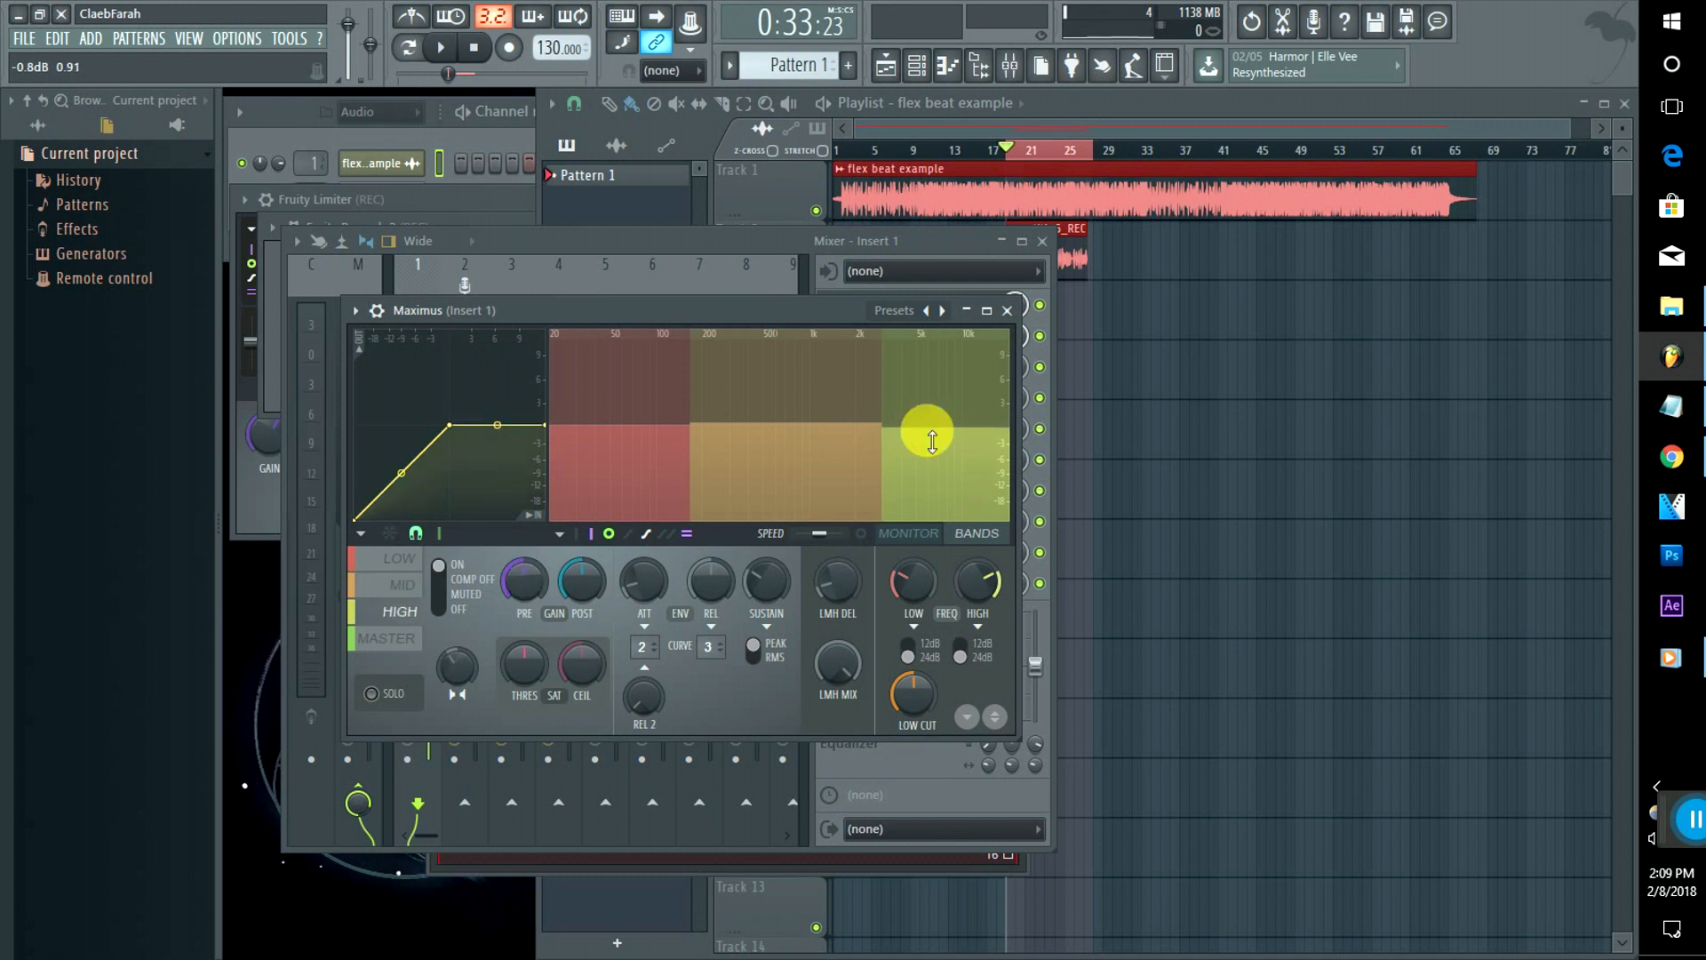
click(857, 433)
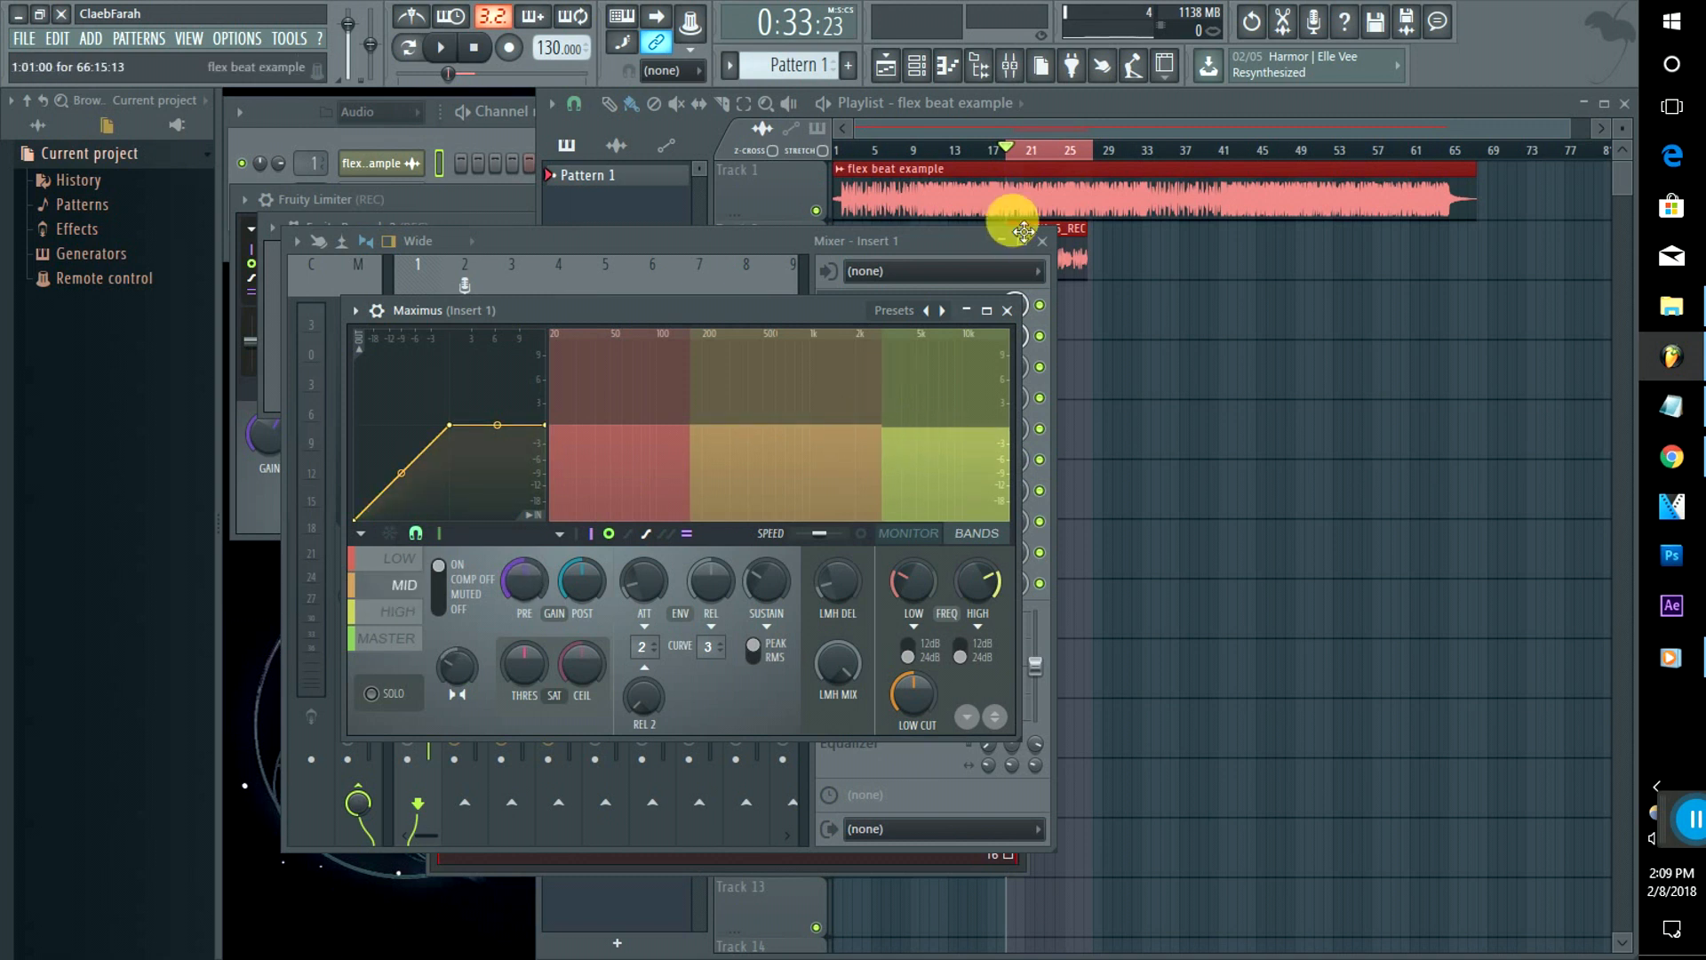
Step: Start playback, open the vocal clip's REC mixer track and raise its volume fader
key(space)
click(993, 114)
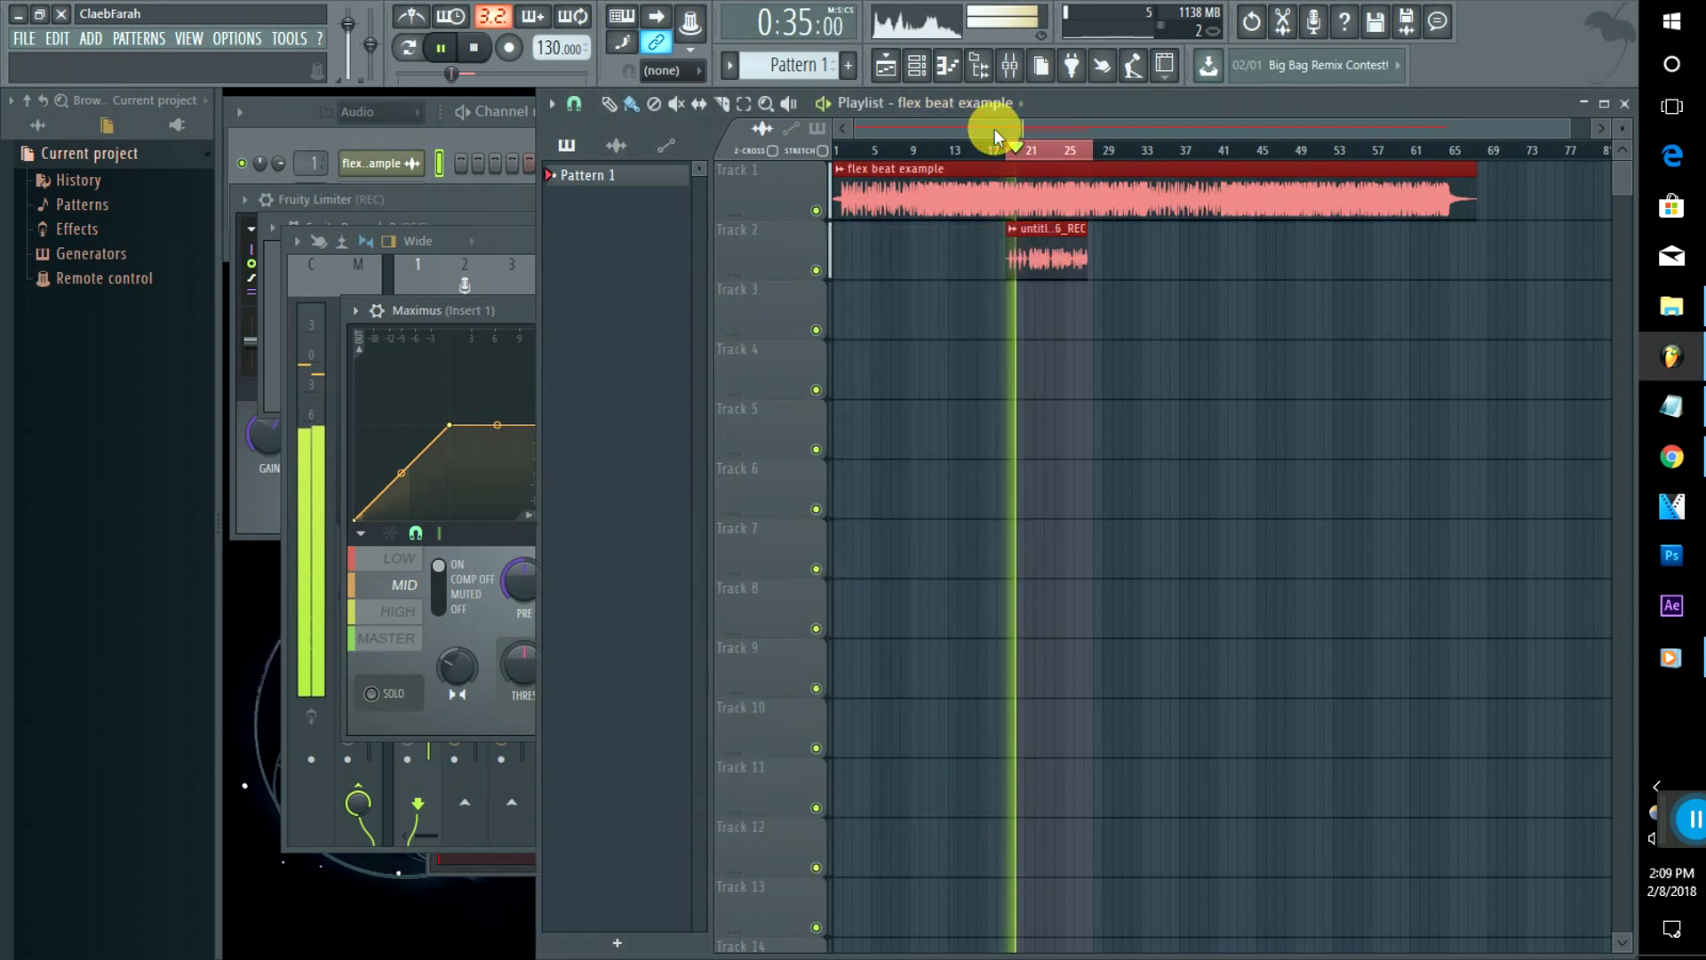
double_click(1057, 256)
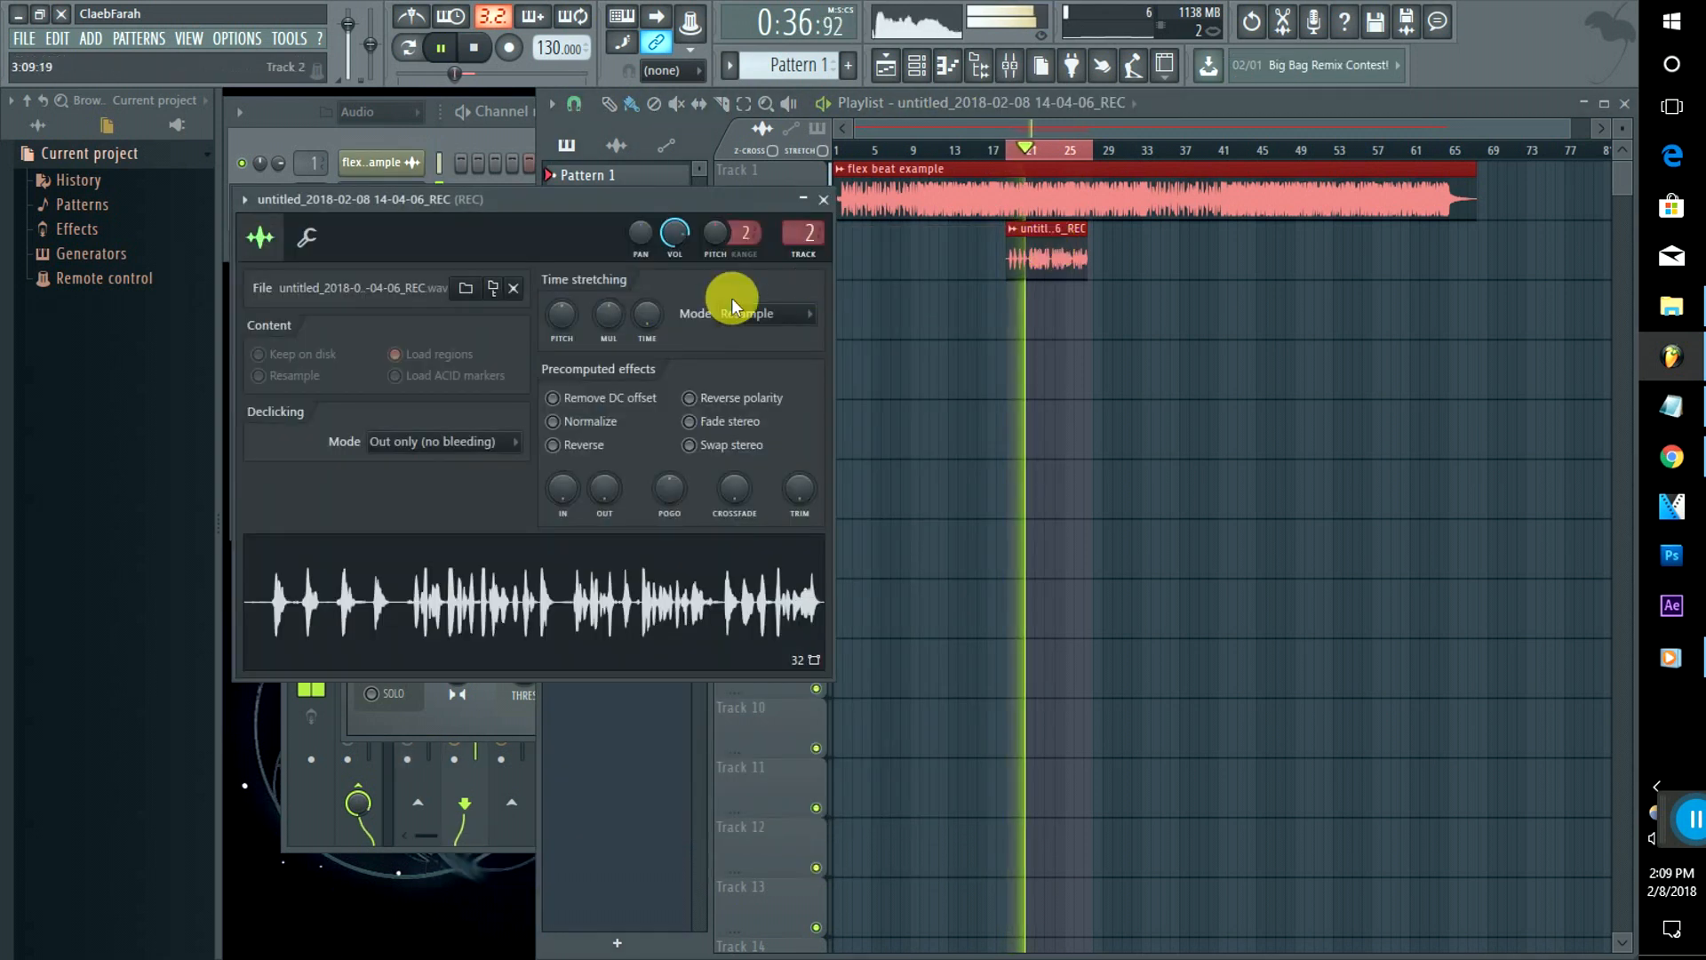
double_click(807, 234)
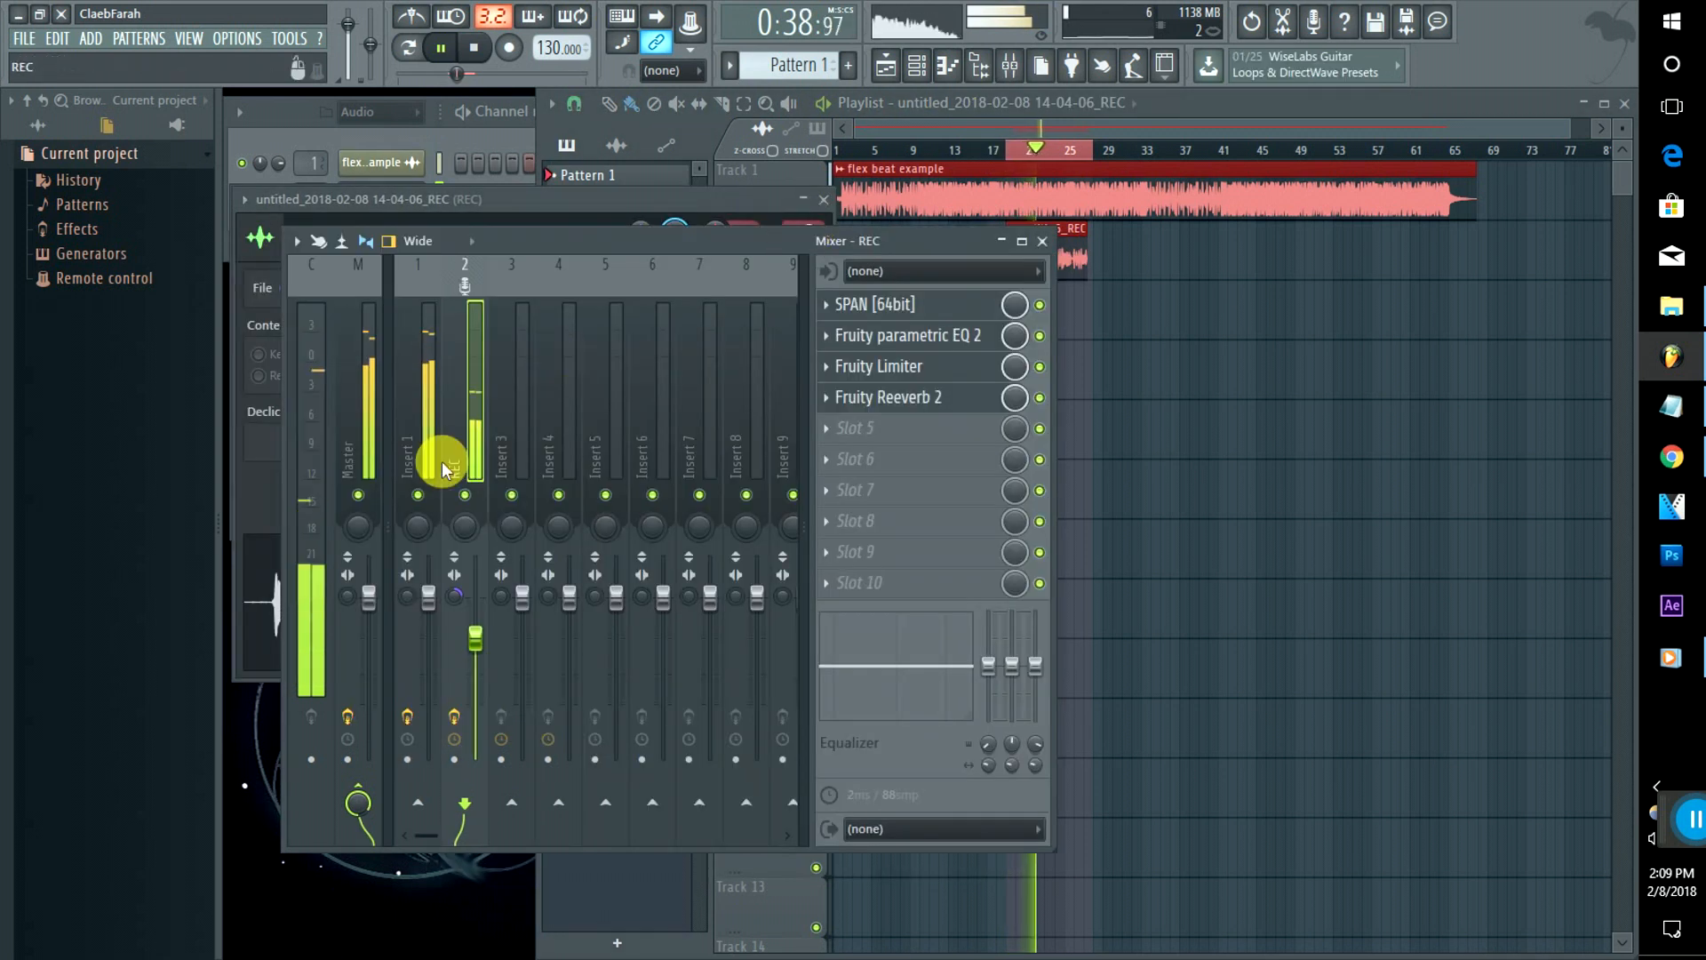
drag(475, 638, 476, 597)
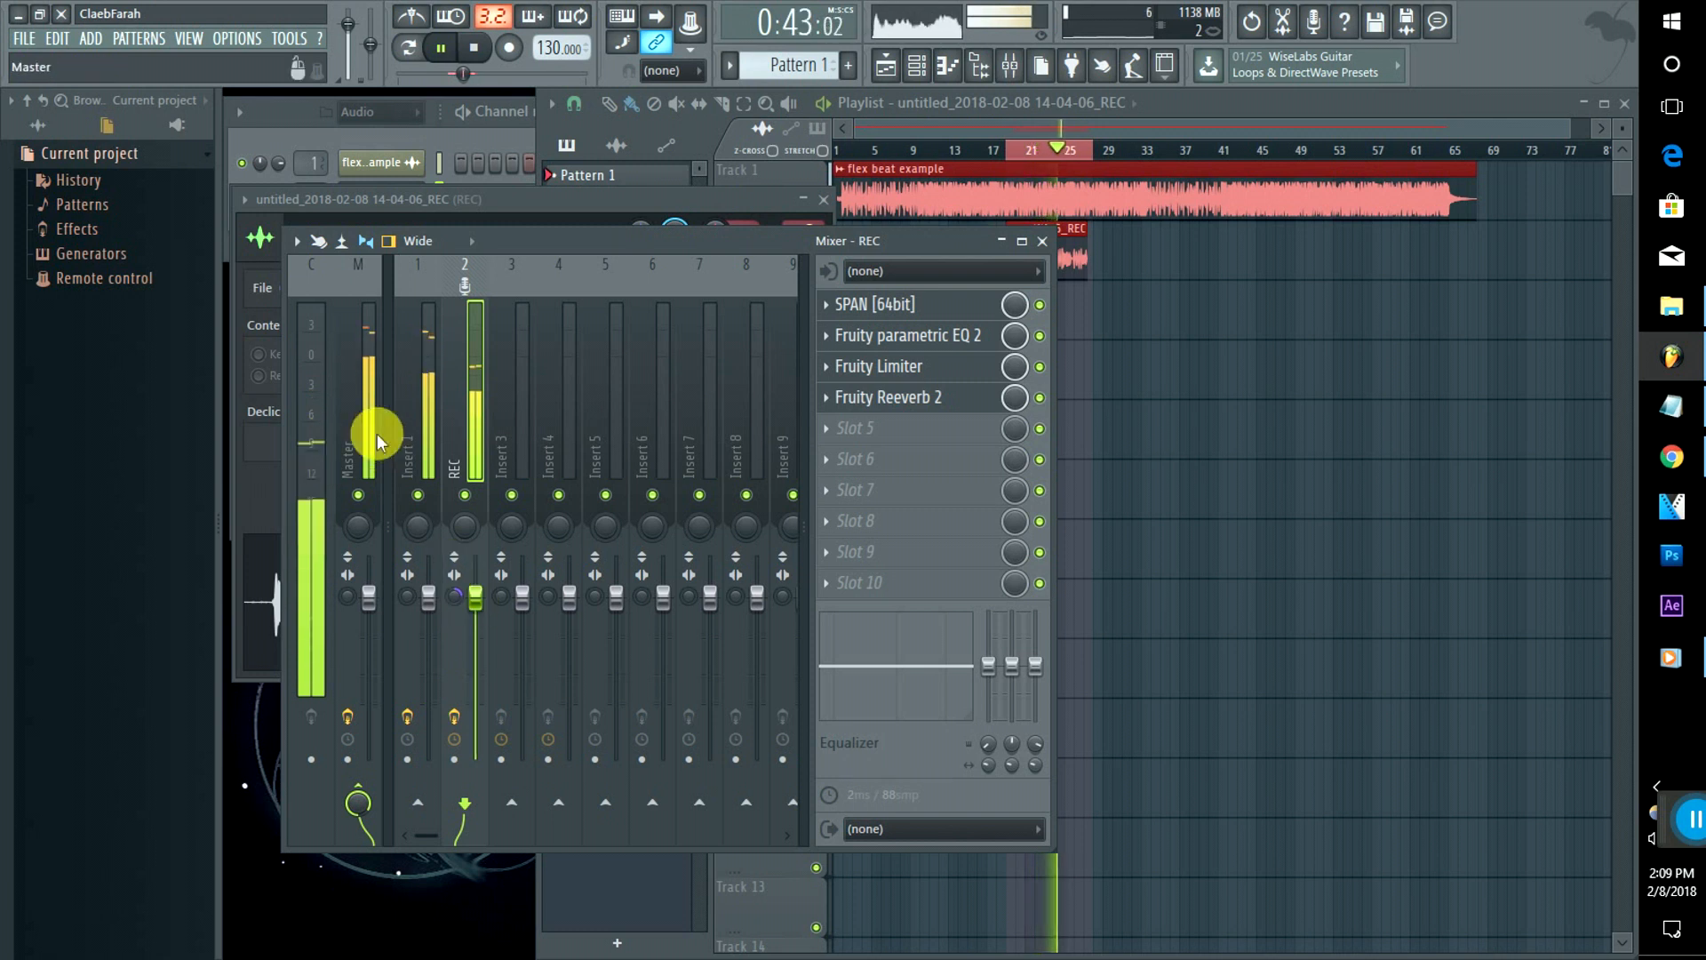
Step: Try different volume balances between Insert 1 and REC, set both faders to 100% (0.0 dB), and stop playback
click(403, 418)
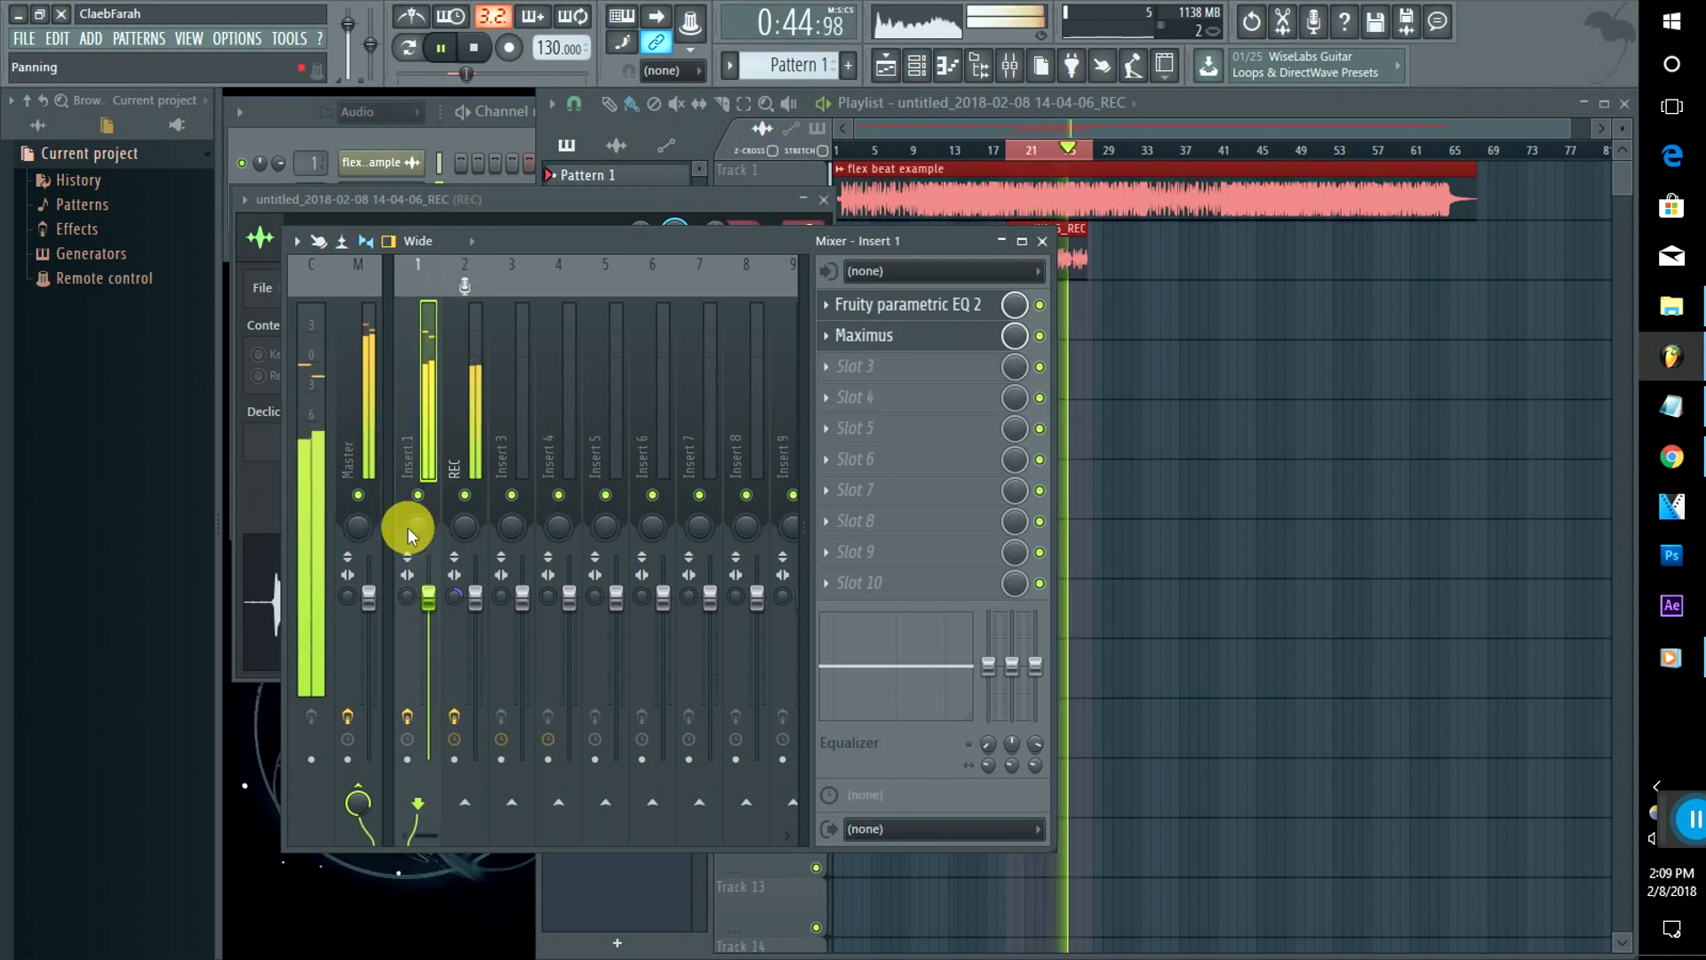
drag(429, 597, 485, 590)
click(480, 592)
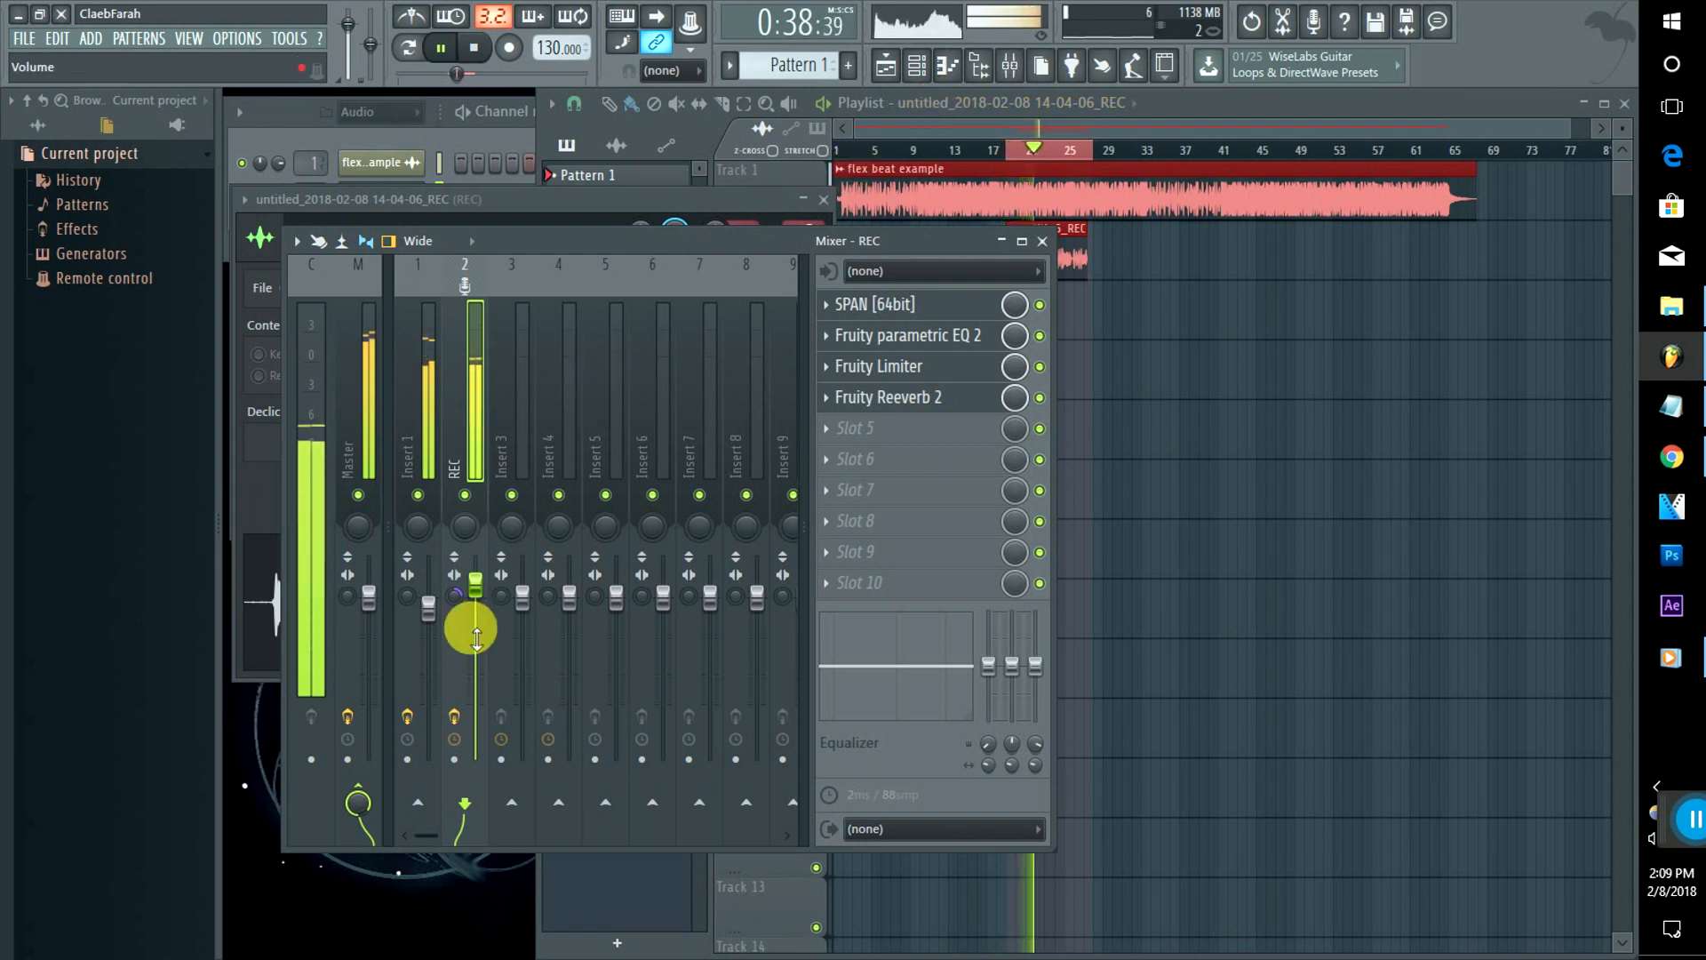
drag(477, 590, 477, 601)
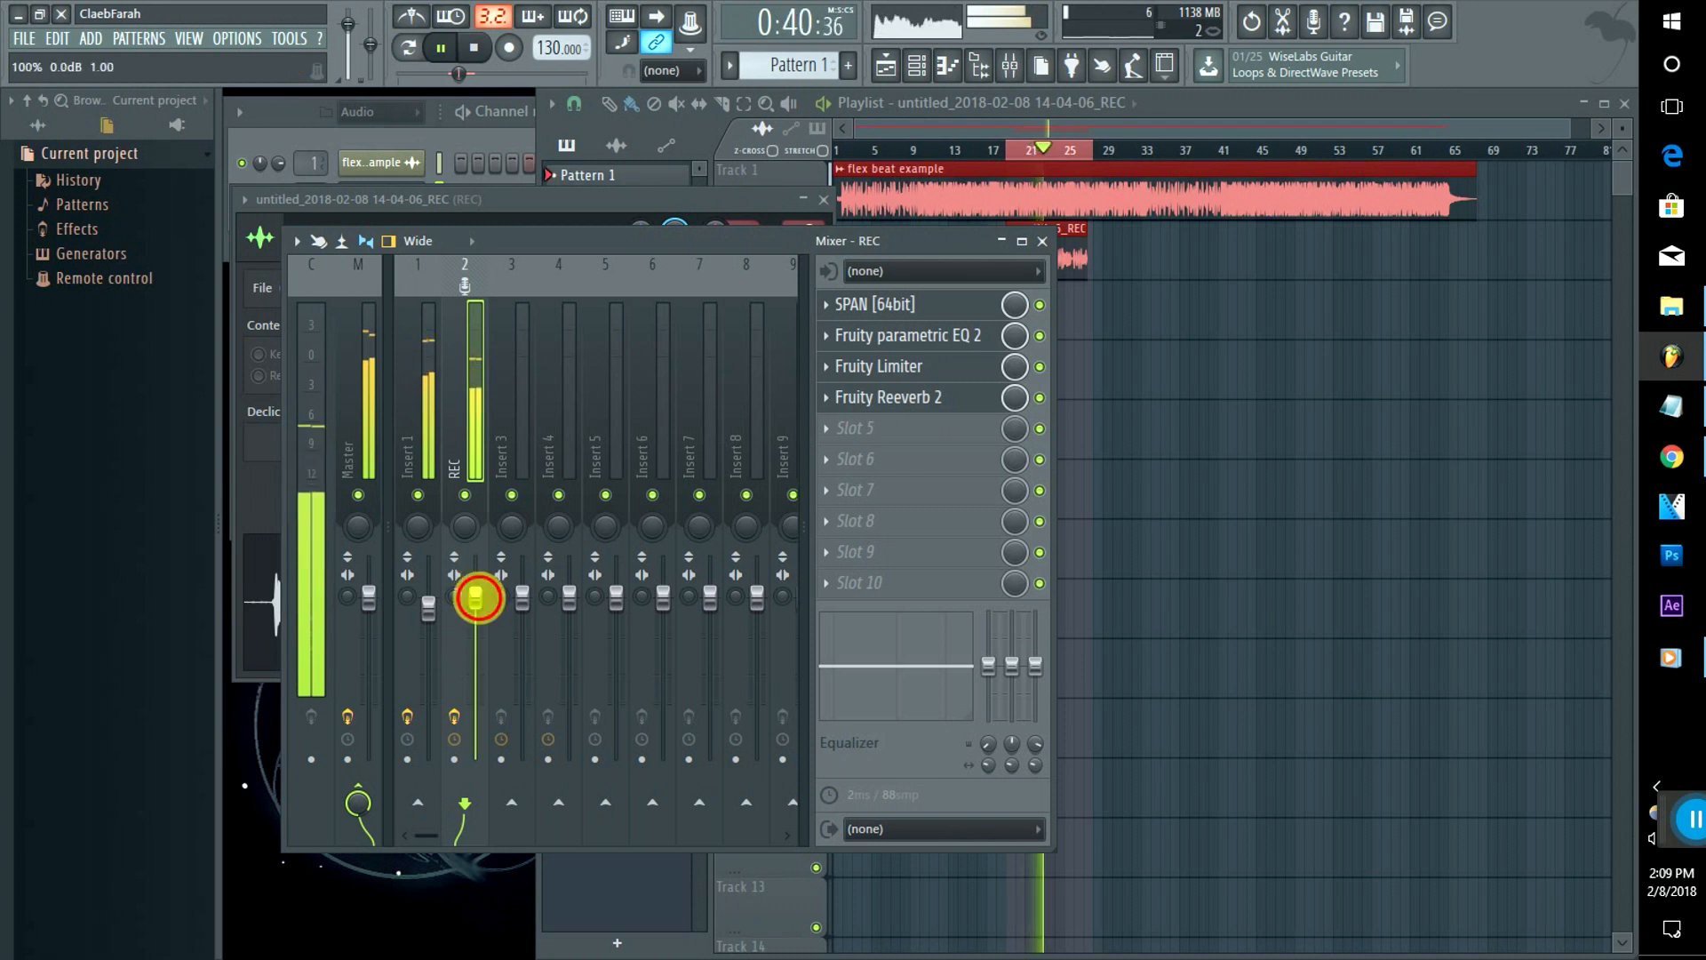
click(430, 599)
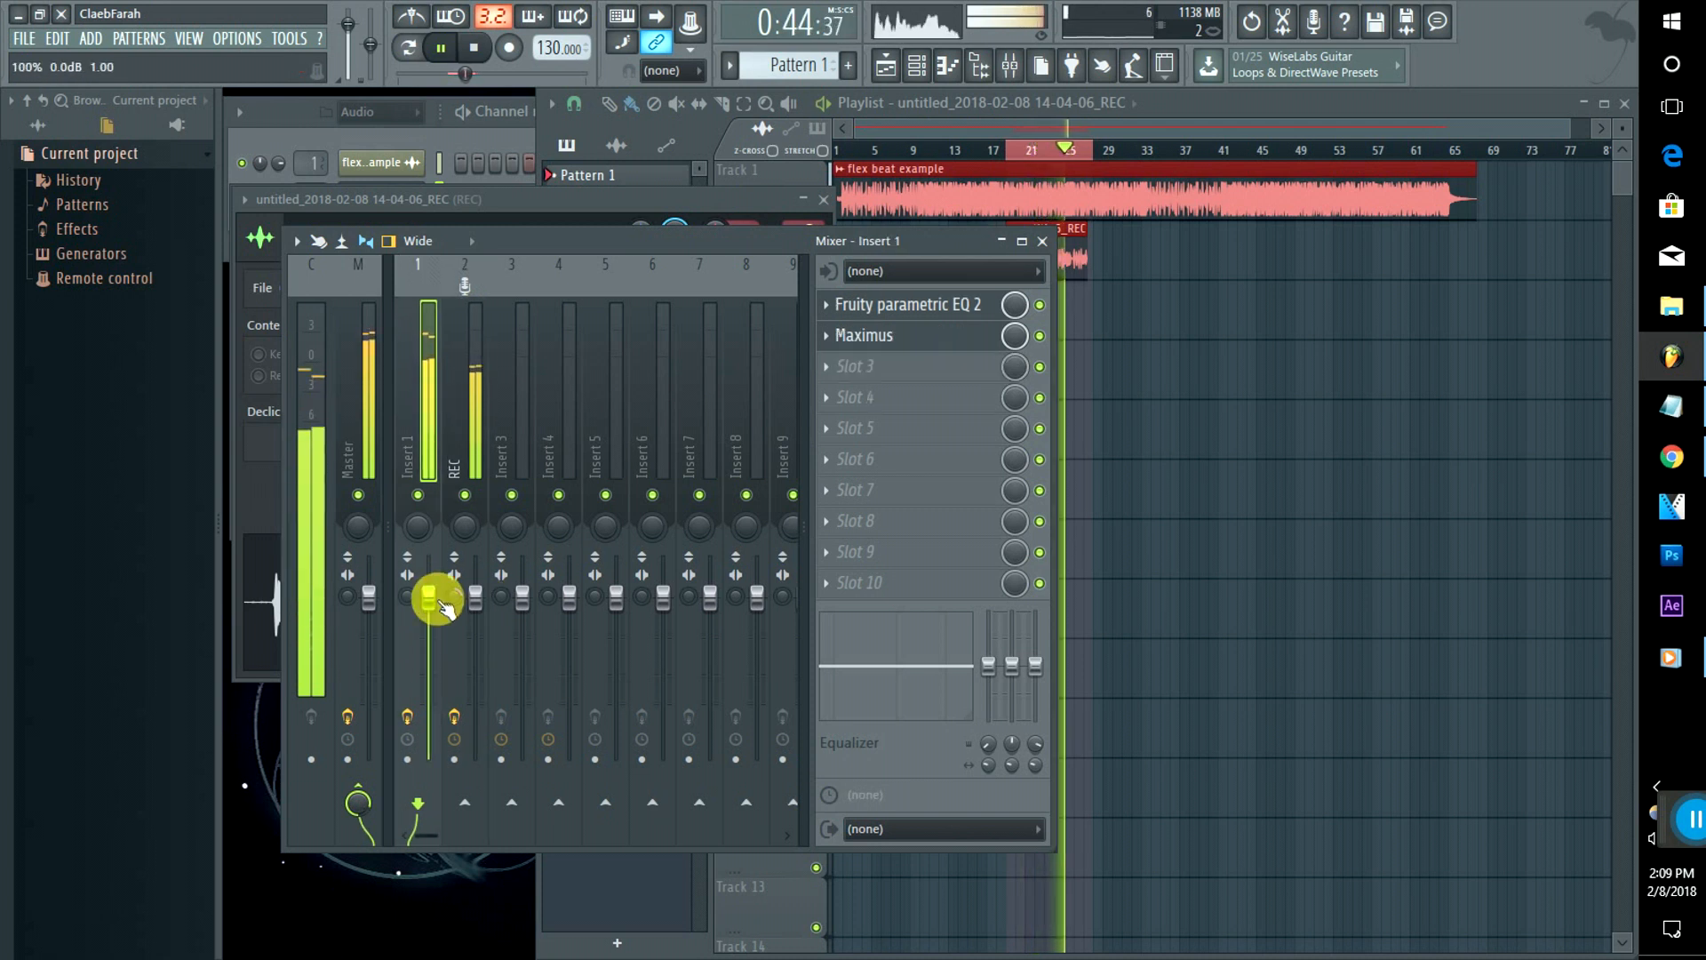
key(space)
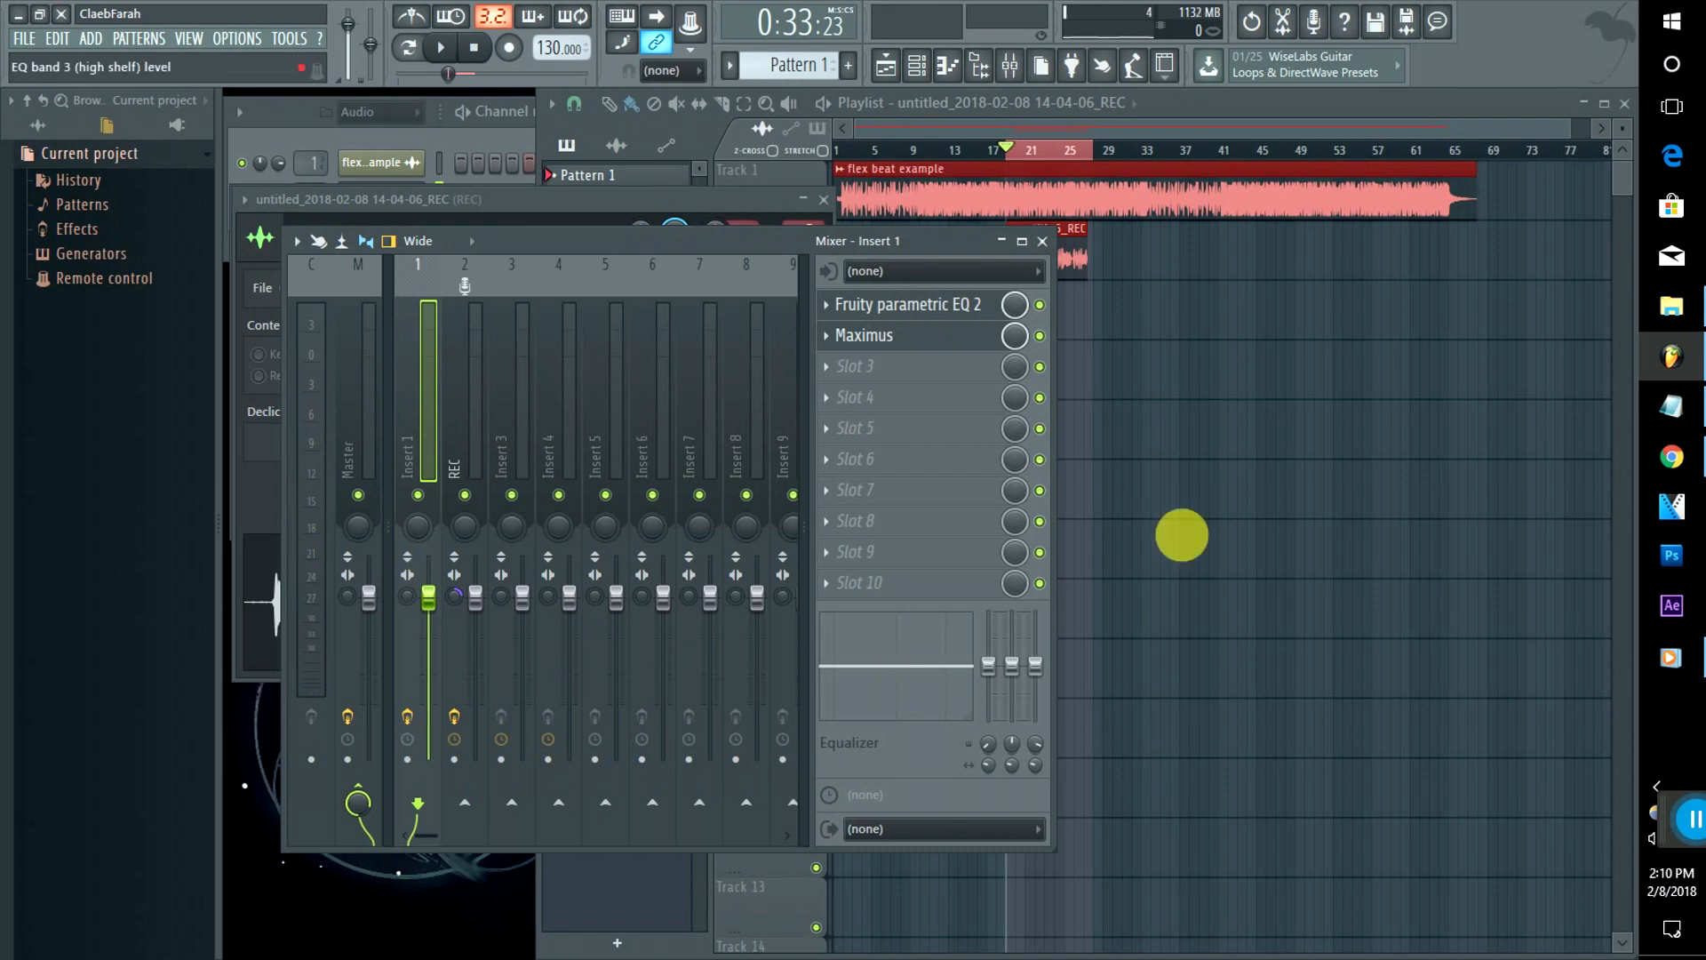
click(1673, 457)
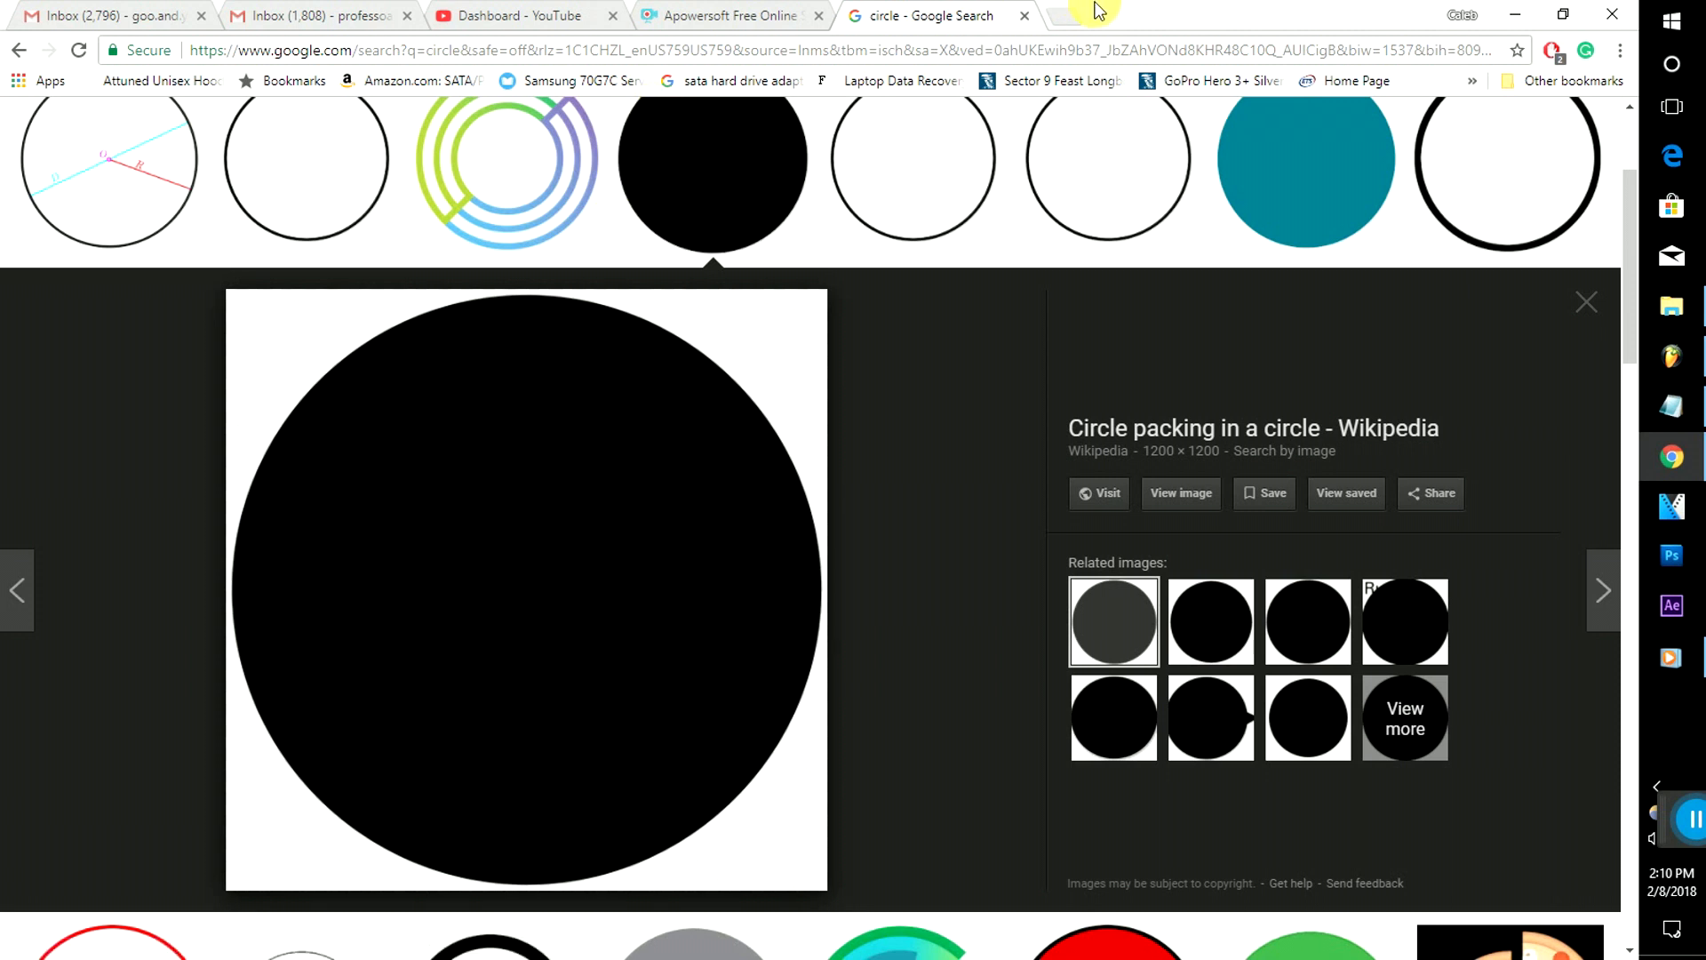
drag(1675, 811, 732, 788)
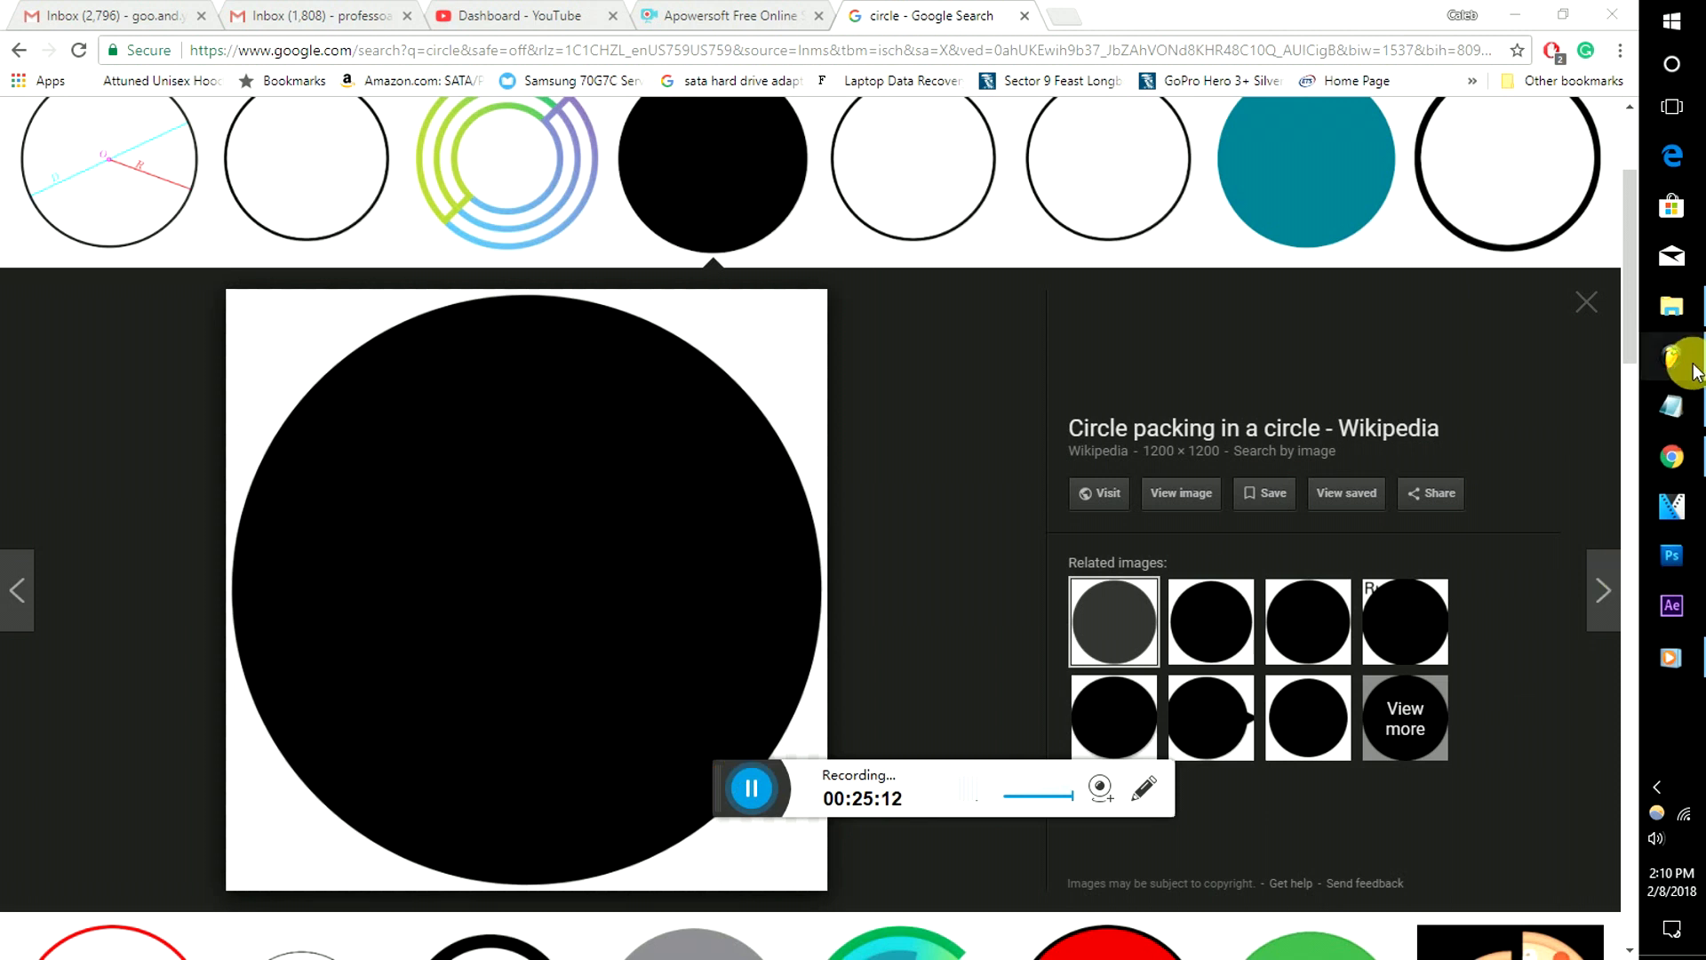
click(1666, 460)
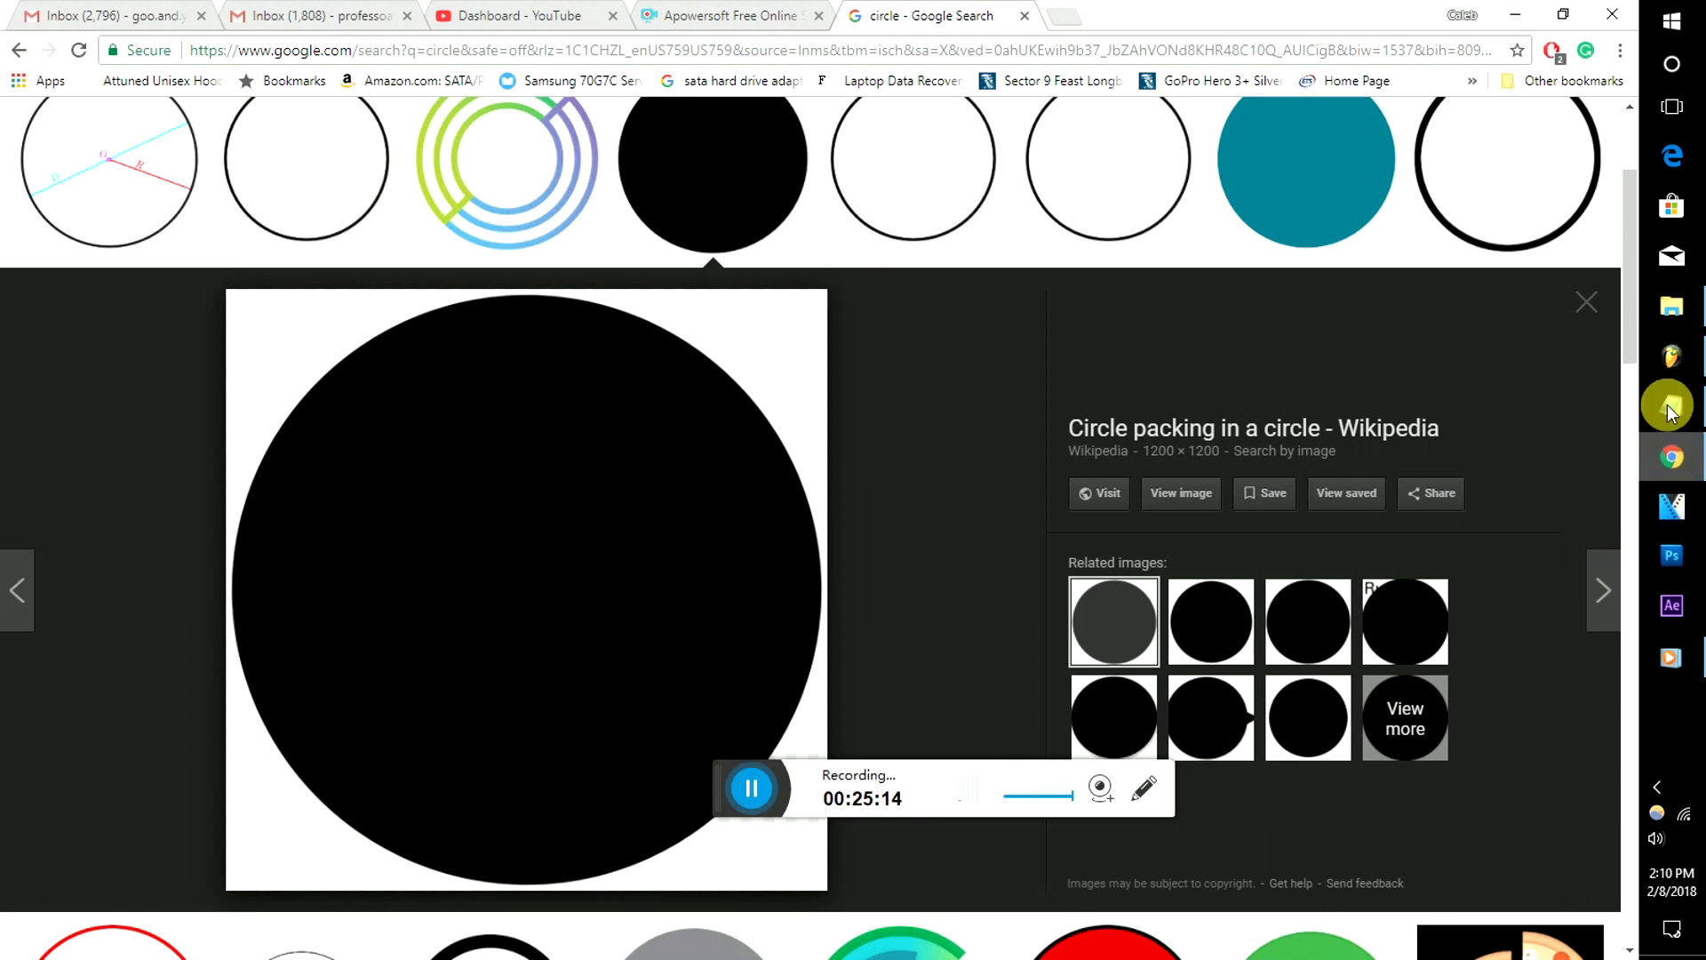
click(1669, 366)
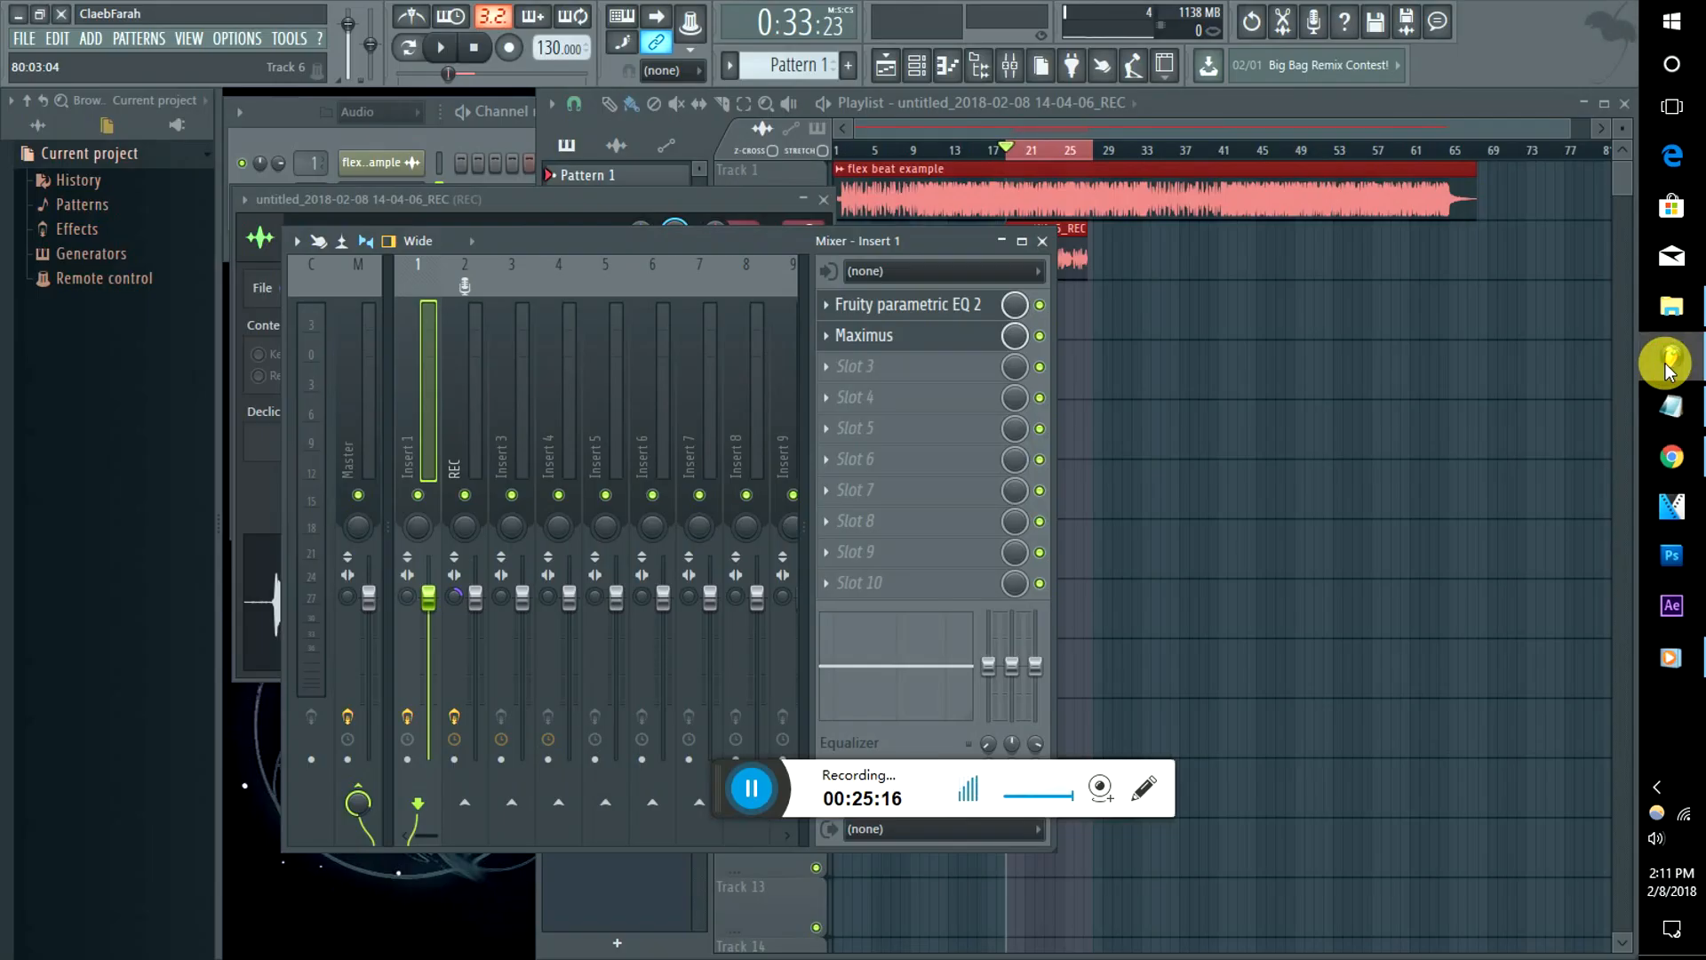
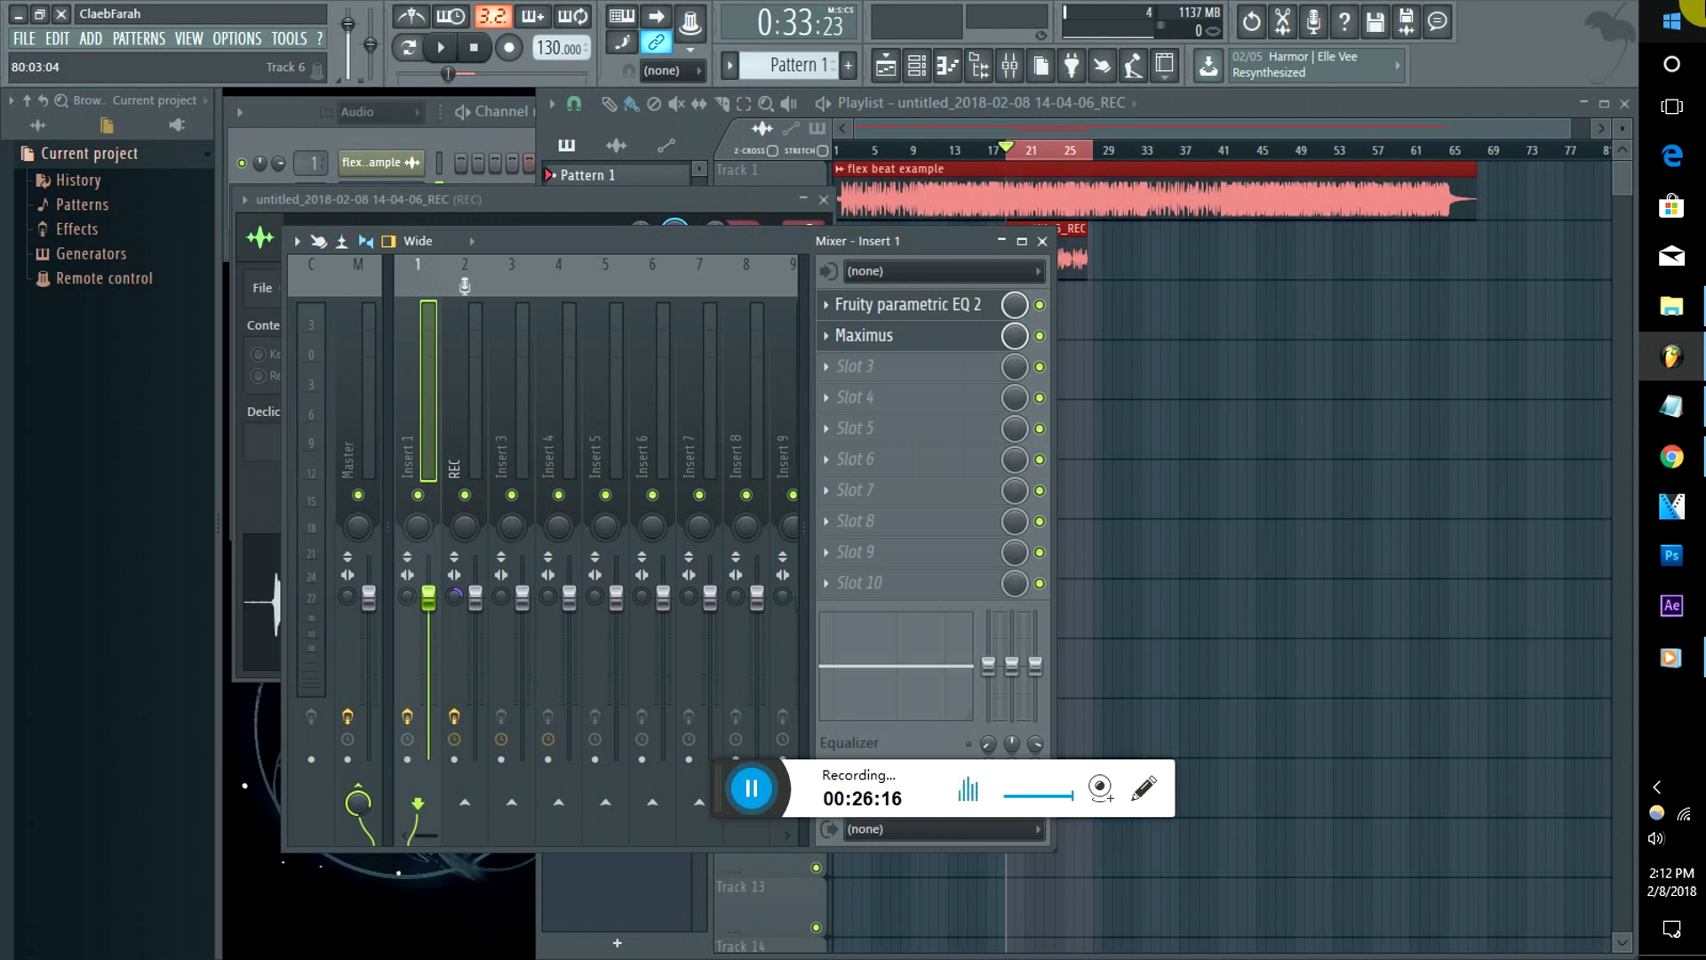
Step: Clear the playlist's time selection and place the playback position at about bar 21
key(ctrl+s)
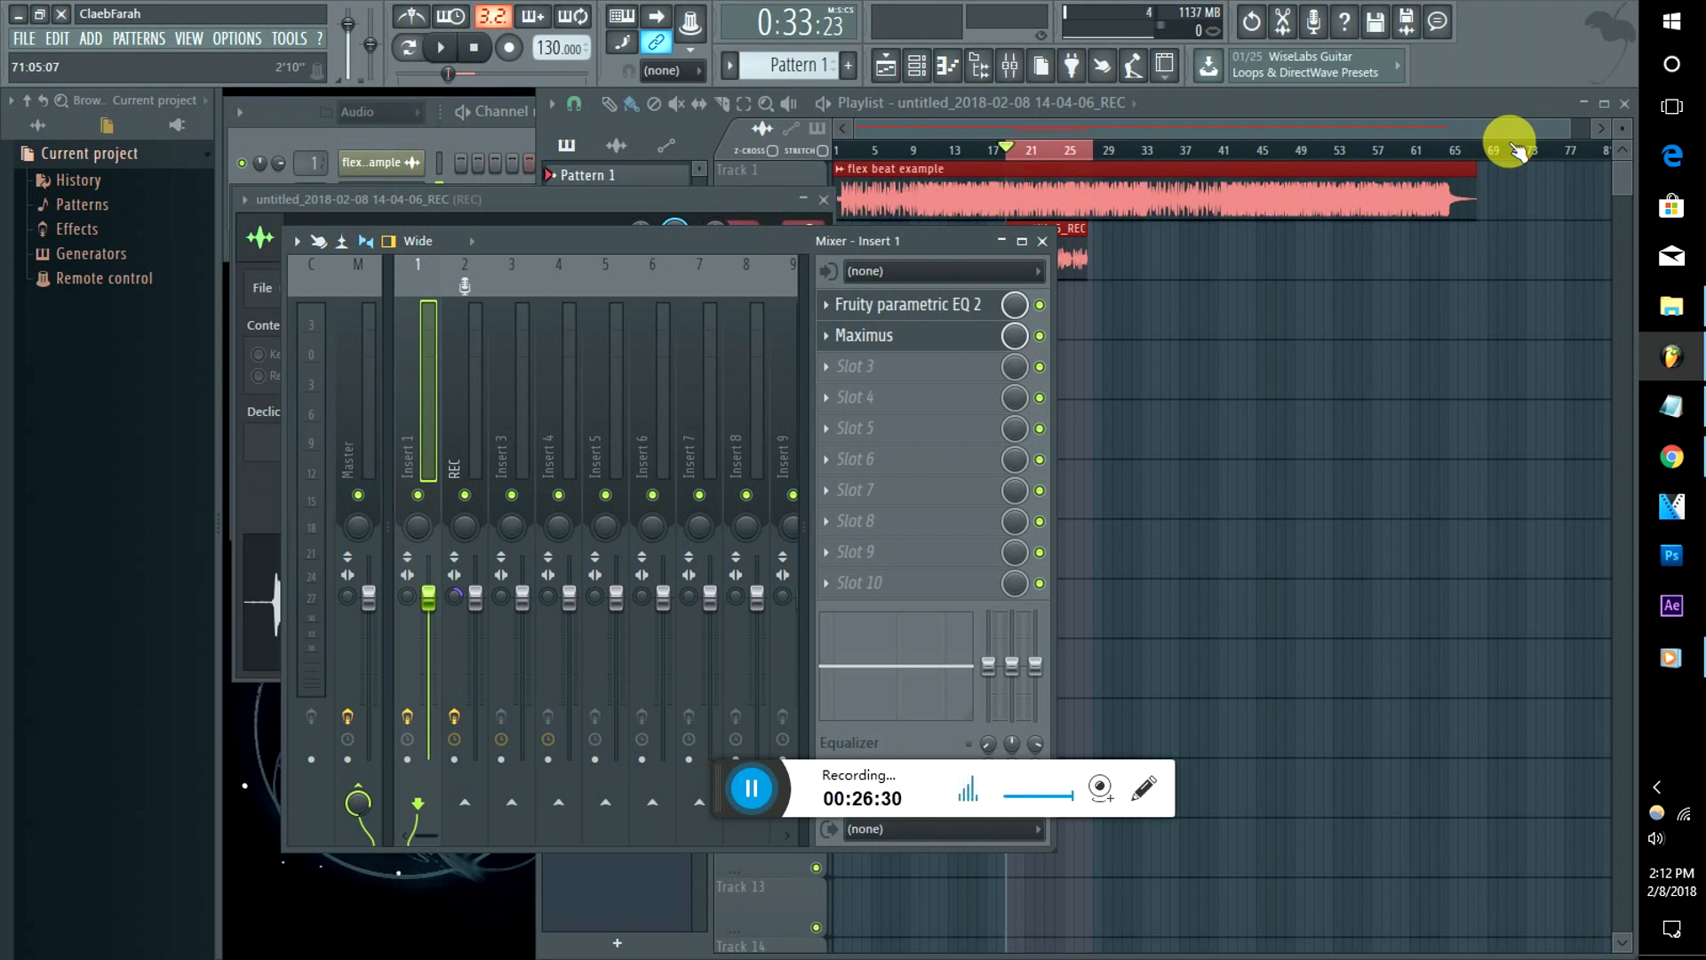
click(1033, 149)
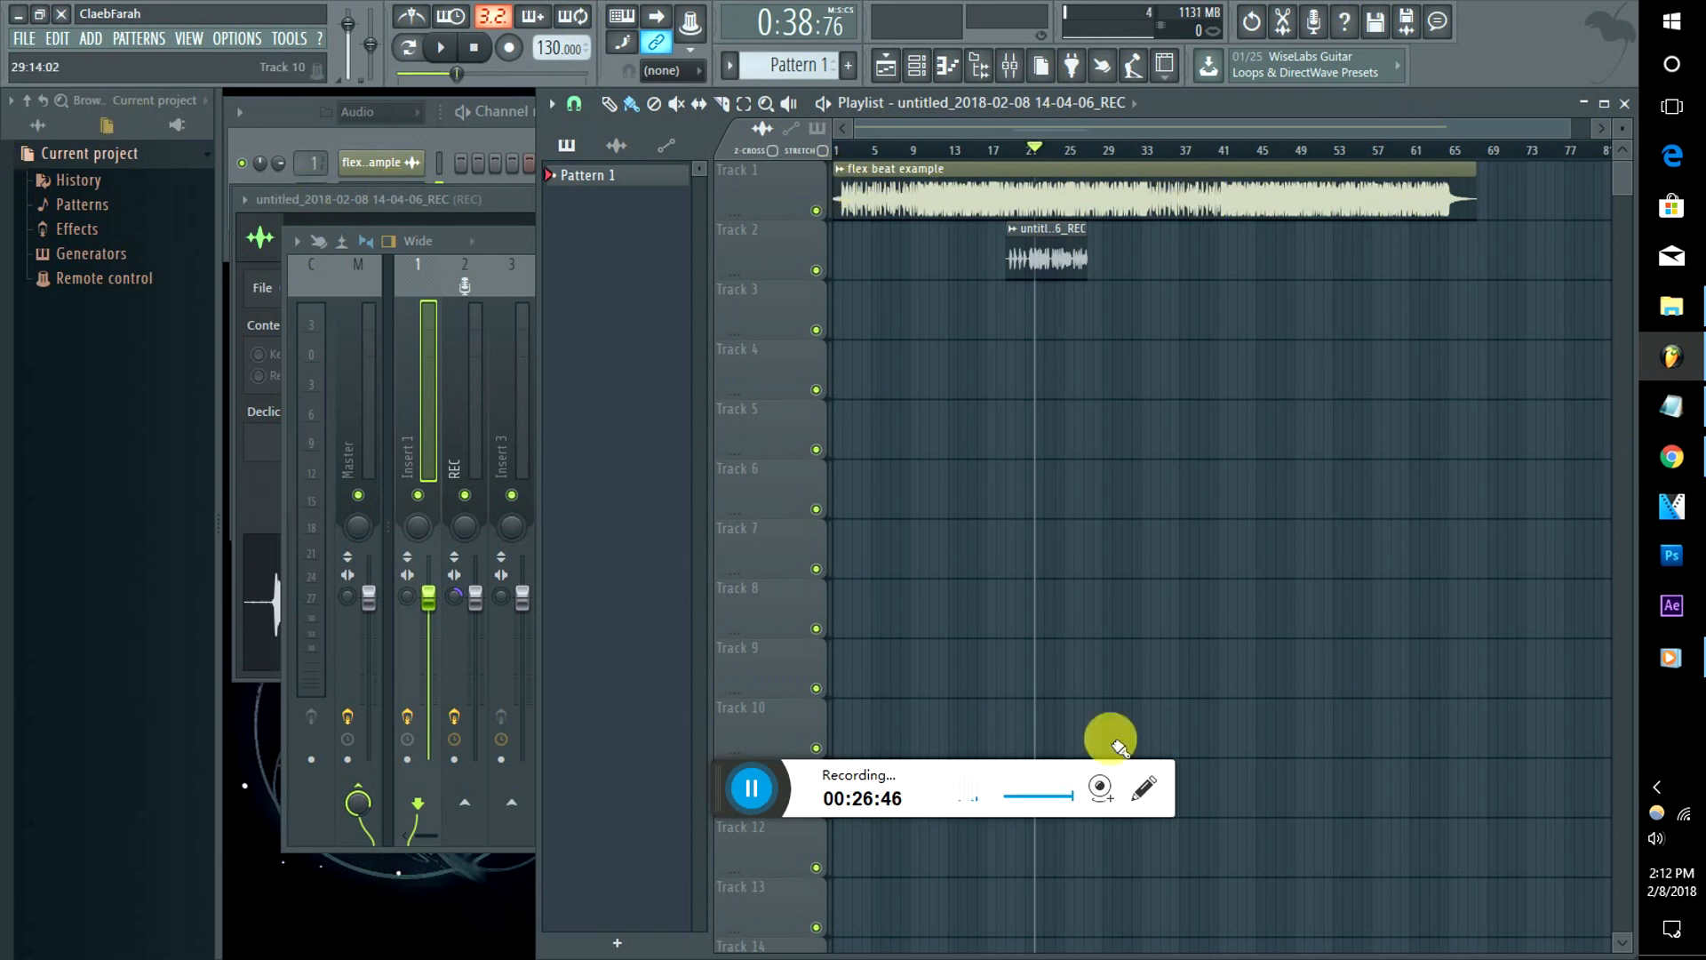
click(750, 788)
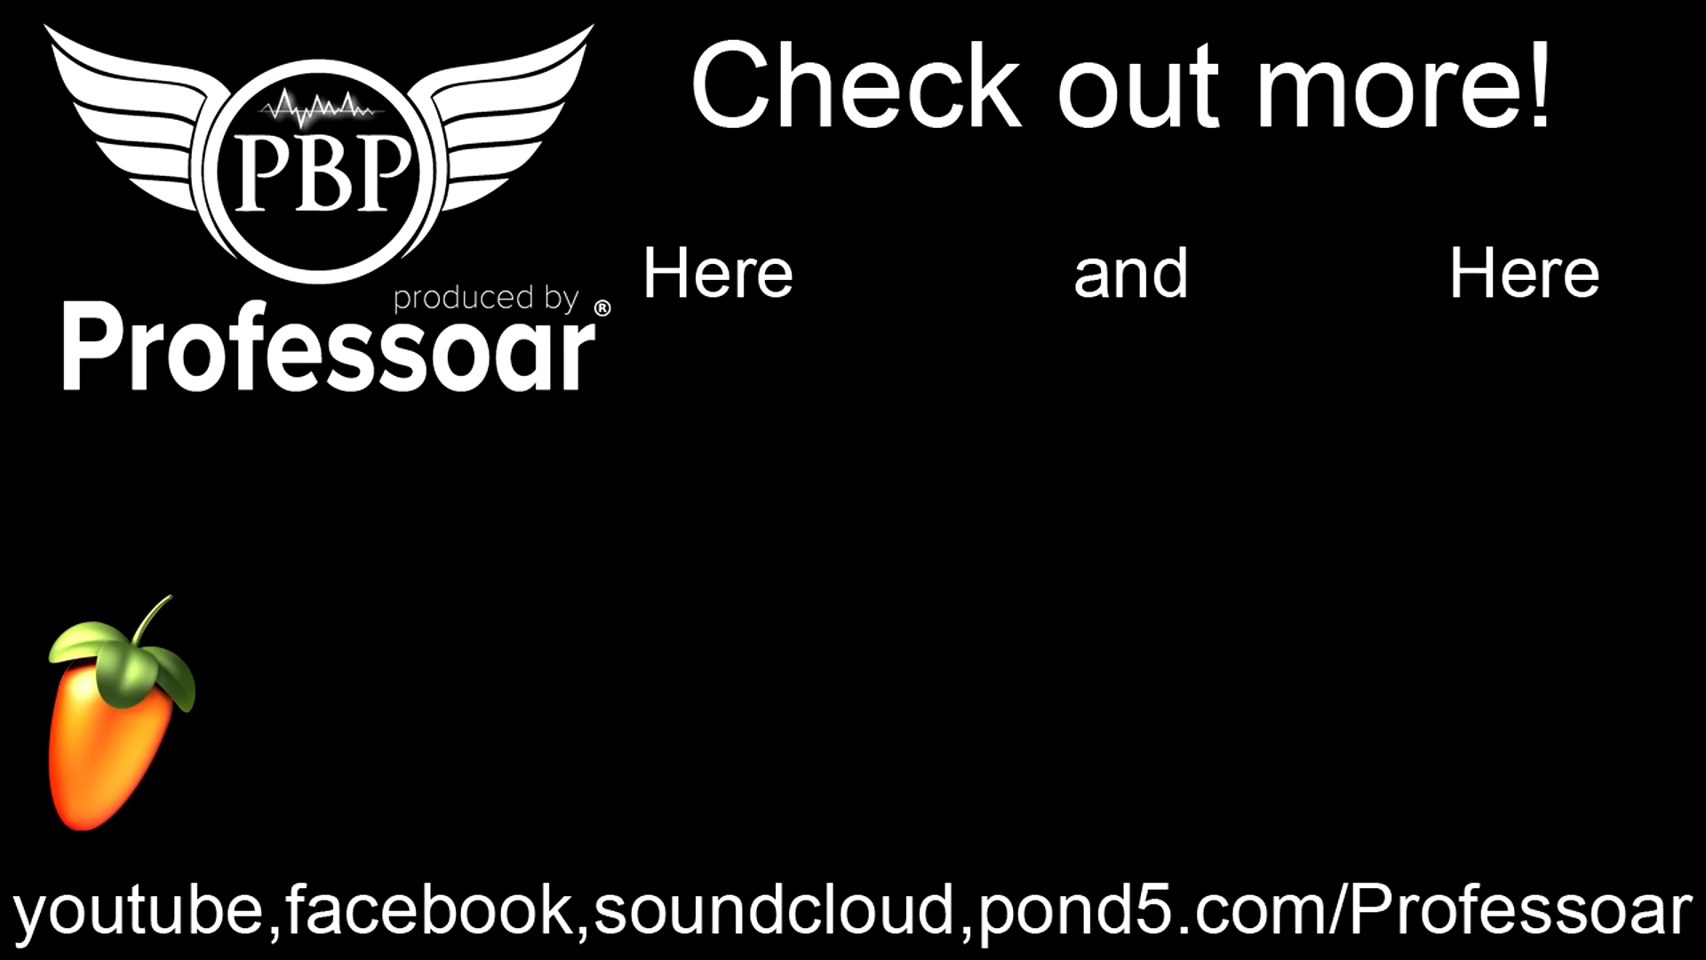